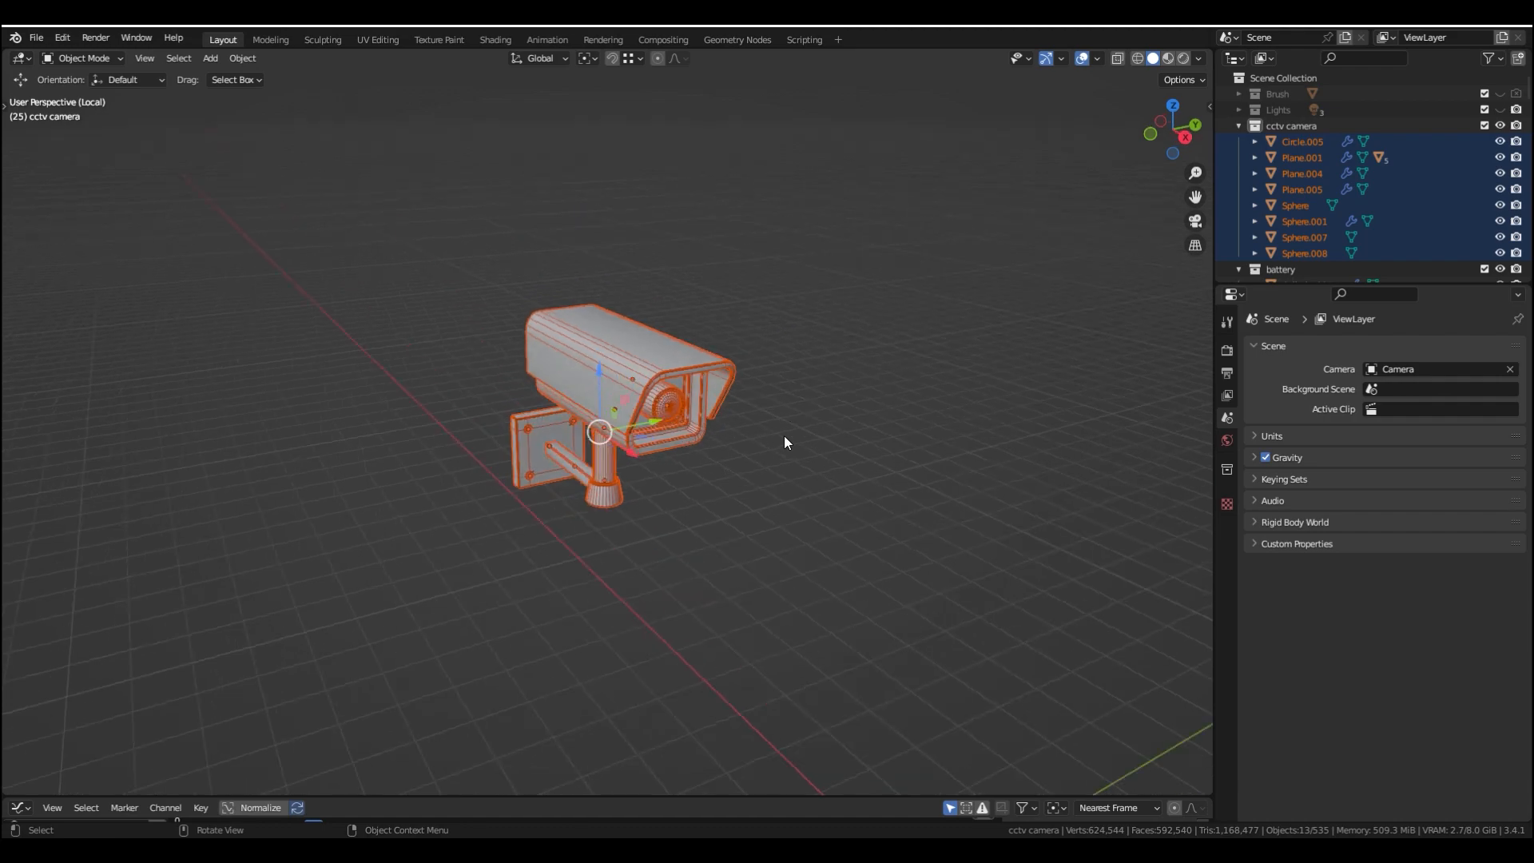
pyautogui.press('KP_Divide')
pyautogui.moveTo(658, 455)
pyautogui.mouseDown(button='middle')
pyautogui.moveTo(691, 471)
pyautogui.moveTo(638, 471)
pyautogui.mouseUp(button='middle')
pyautogui.press('KP_Divide')
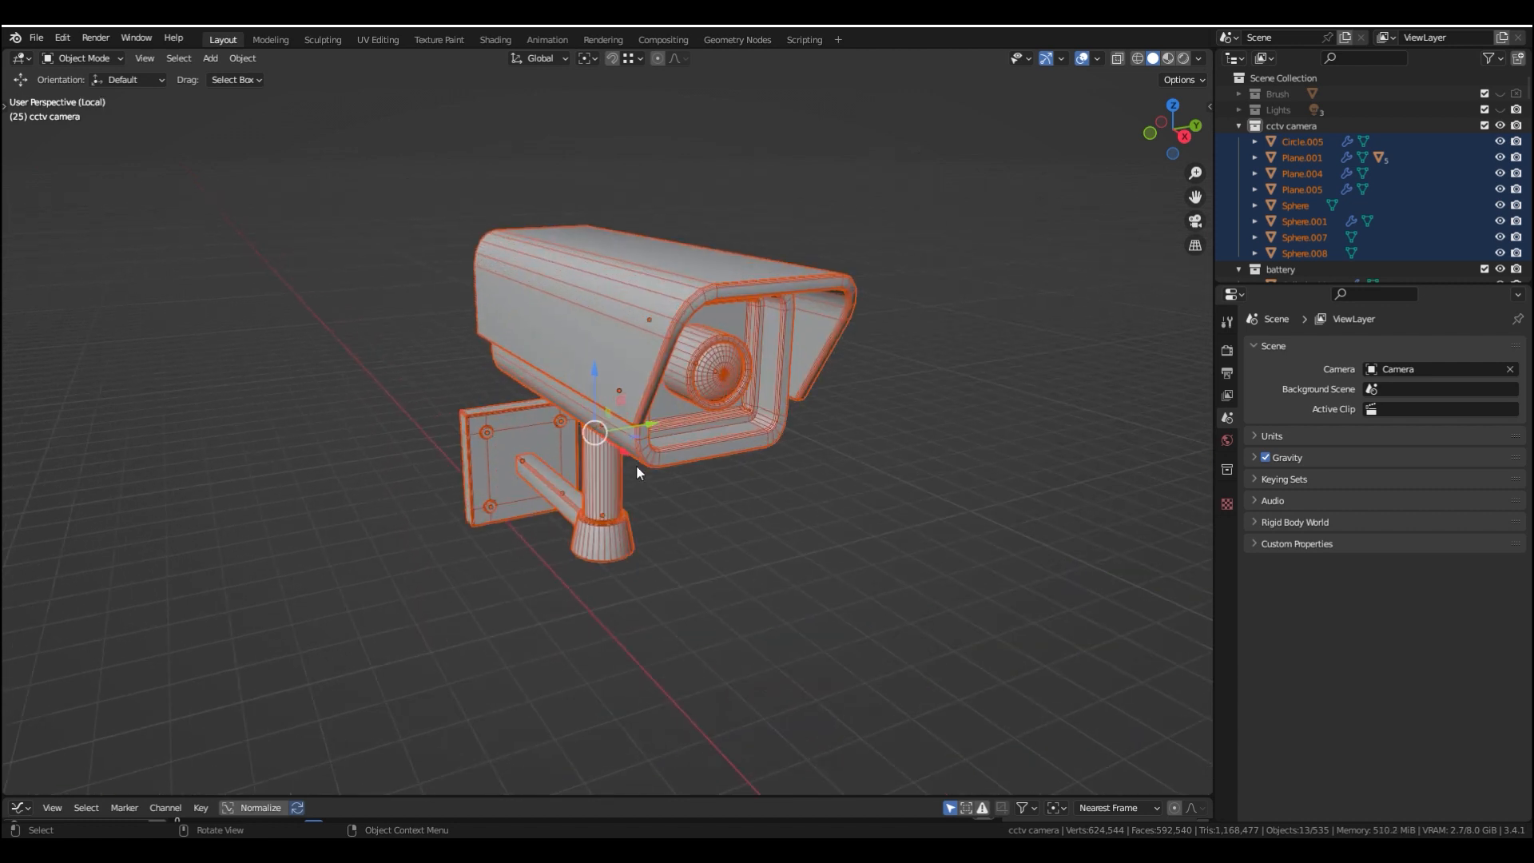
pyautogui.moveTo(550, 459); pyautogui.dragTo(637, 441, button='middle')
pyautogui.moveTo(759, 478); pyautogui.dragTo(840, 396, button='middle')
# Snap the 3D cursor to the ball joint under the camera housing and add a Plain Axes empty there
pyautogui.click(768, 429)
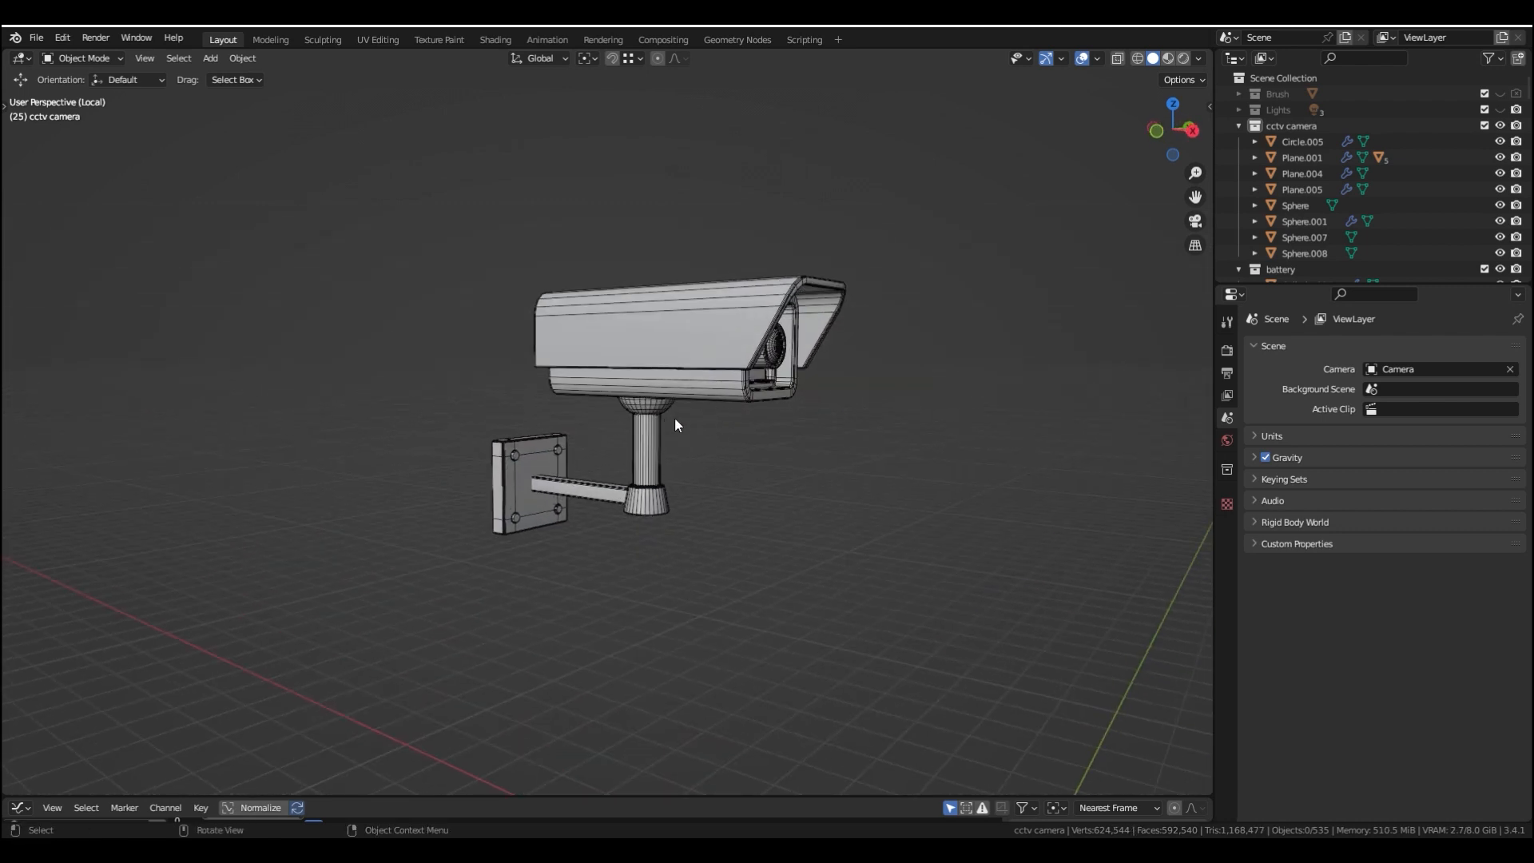
pyautogui.click(649, 413)
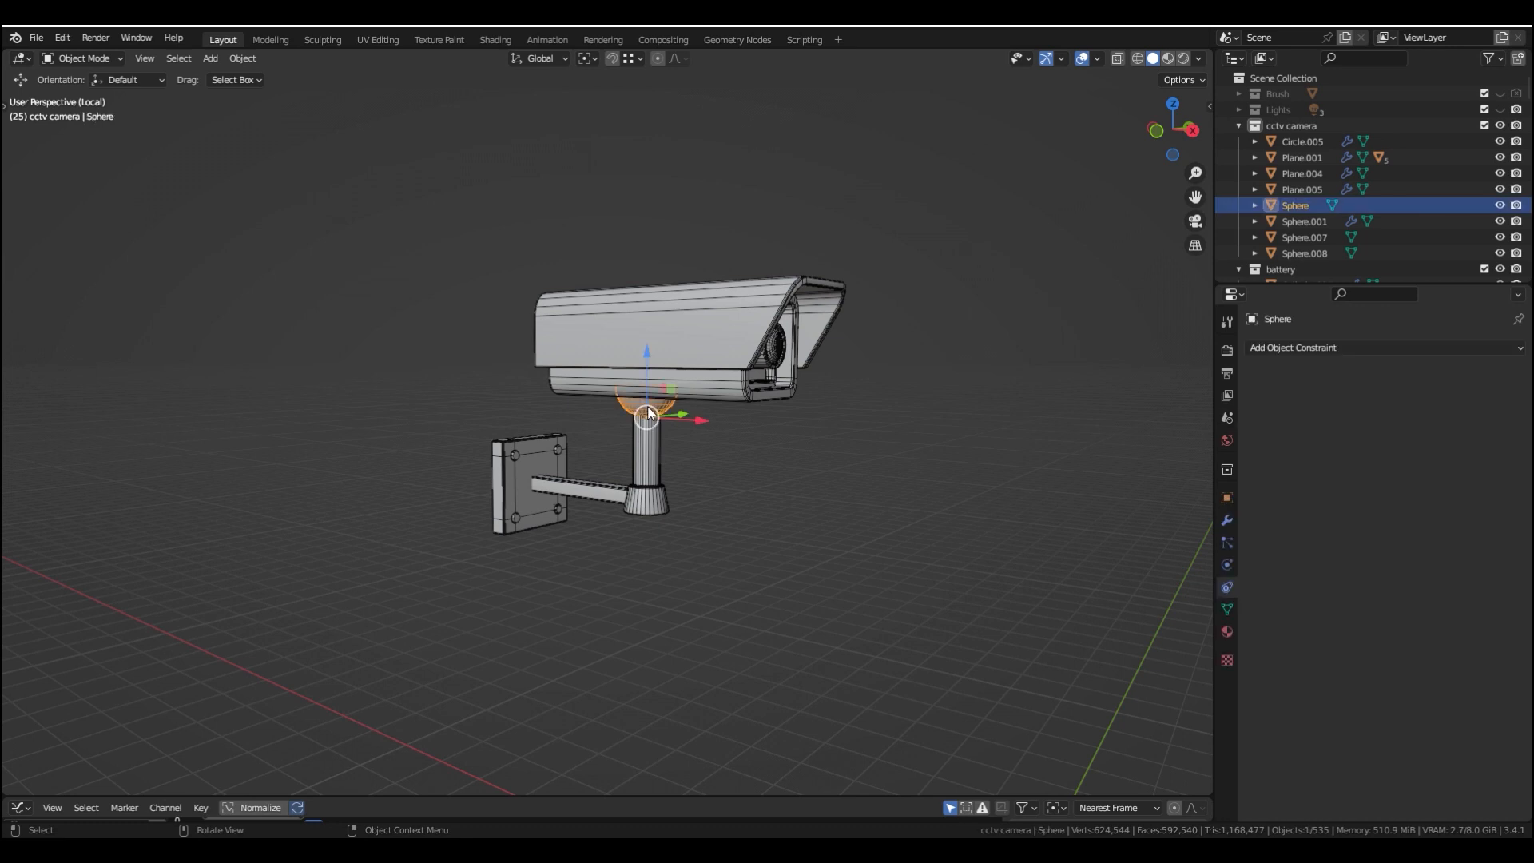
pyautogui.hotkey('shift', 's')
pyautogui.click(819, 512)
pyautogui.hotkey('shift', 'a')
pyautogui.moveTo(783, 449)
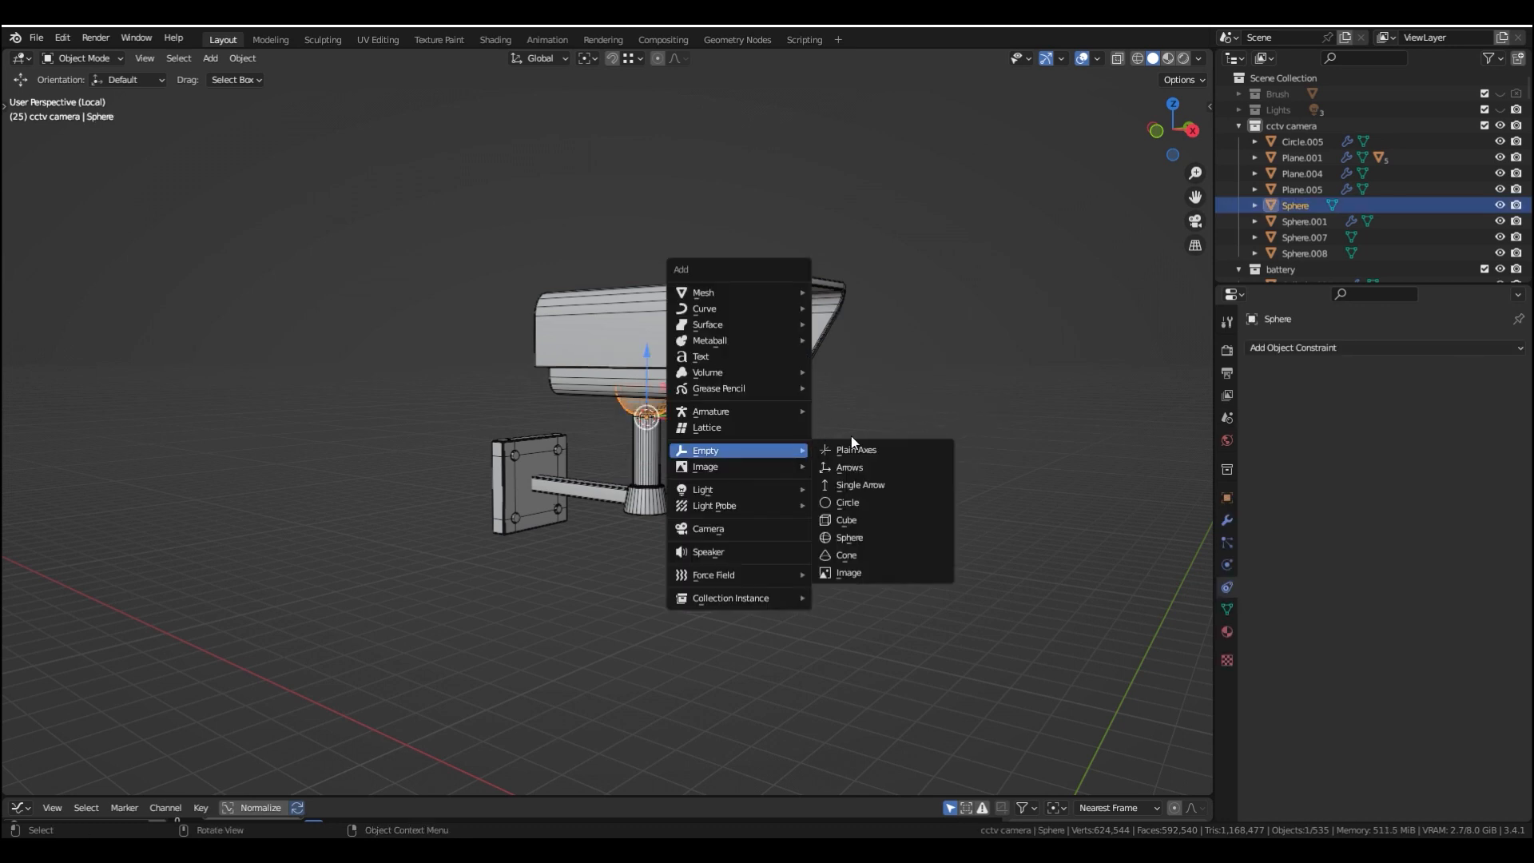
pyautogui.click(852, 444)
# Parent the camera housing parts and ball joint to the new empty using Object (Keep Transform)
pyautogui.moveTo(876, 433); pyautogui.dragTo(790, 391, button='middle')
pyautogui.hotkey('shift', 'z')
pyautogui.moveTo(857, 176); pyautogui.dragTo(459, 391)
pyautogui.press('z')
pyautogui.click(942, 414)
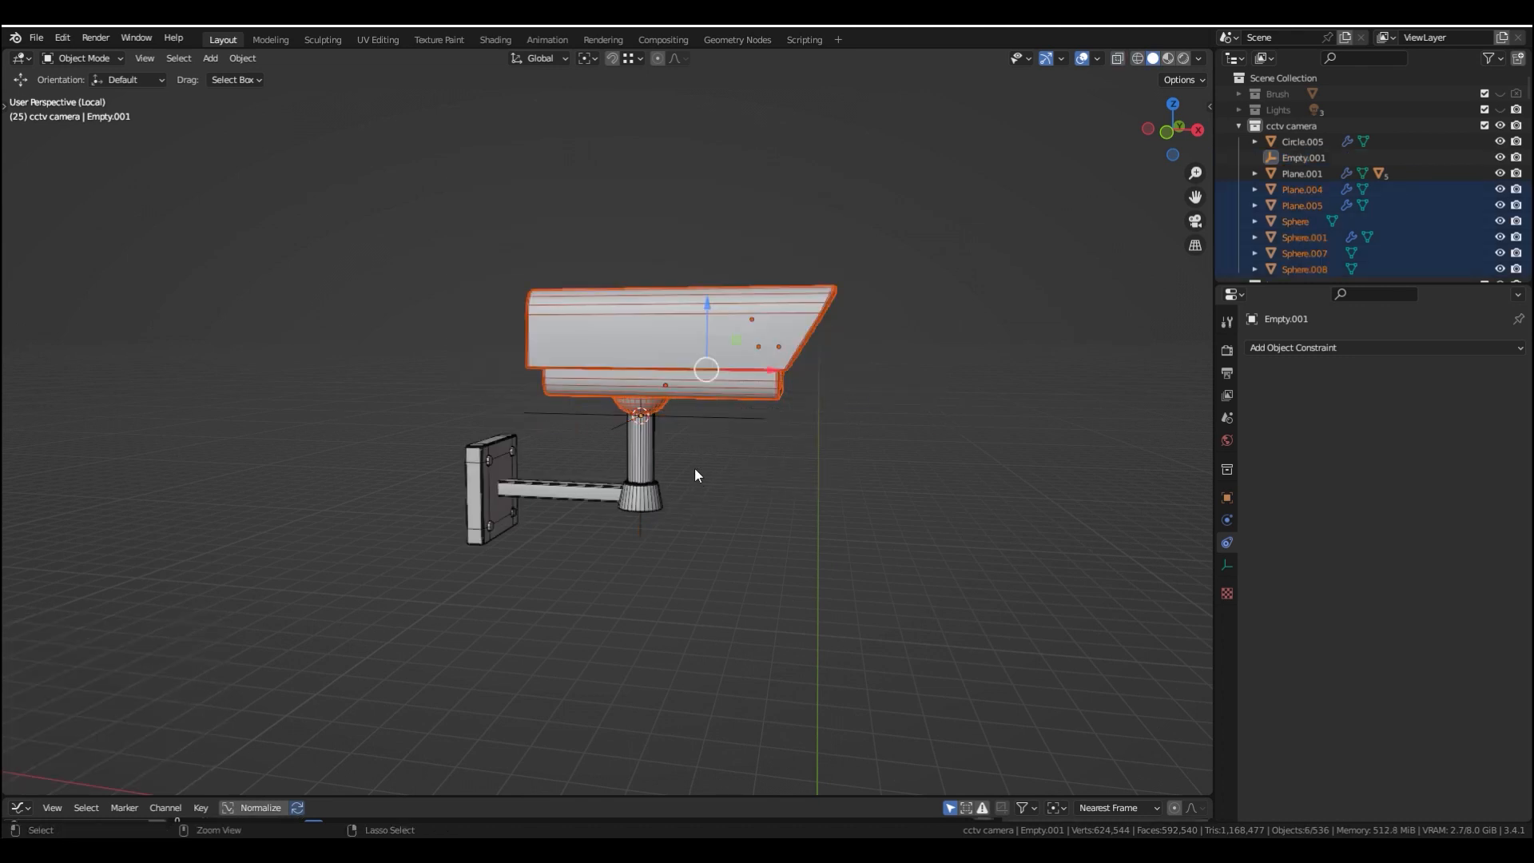
pyautogui.keyDown('shift'); pyautogui.click(693, 420); pyautogui.keyUp('shift')
pyautogui.hotkey('ctrl', 'p')
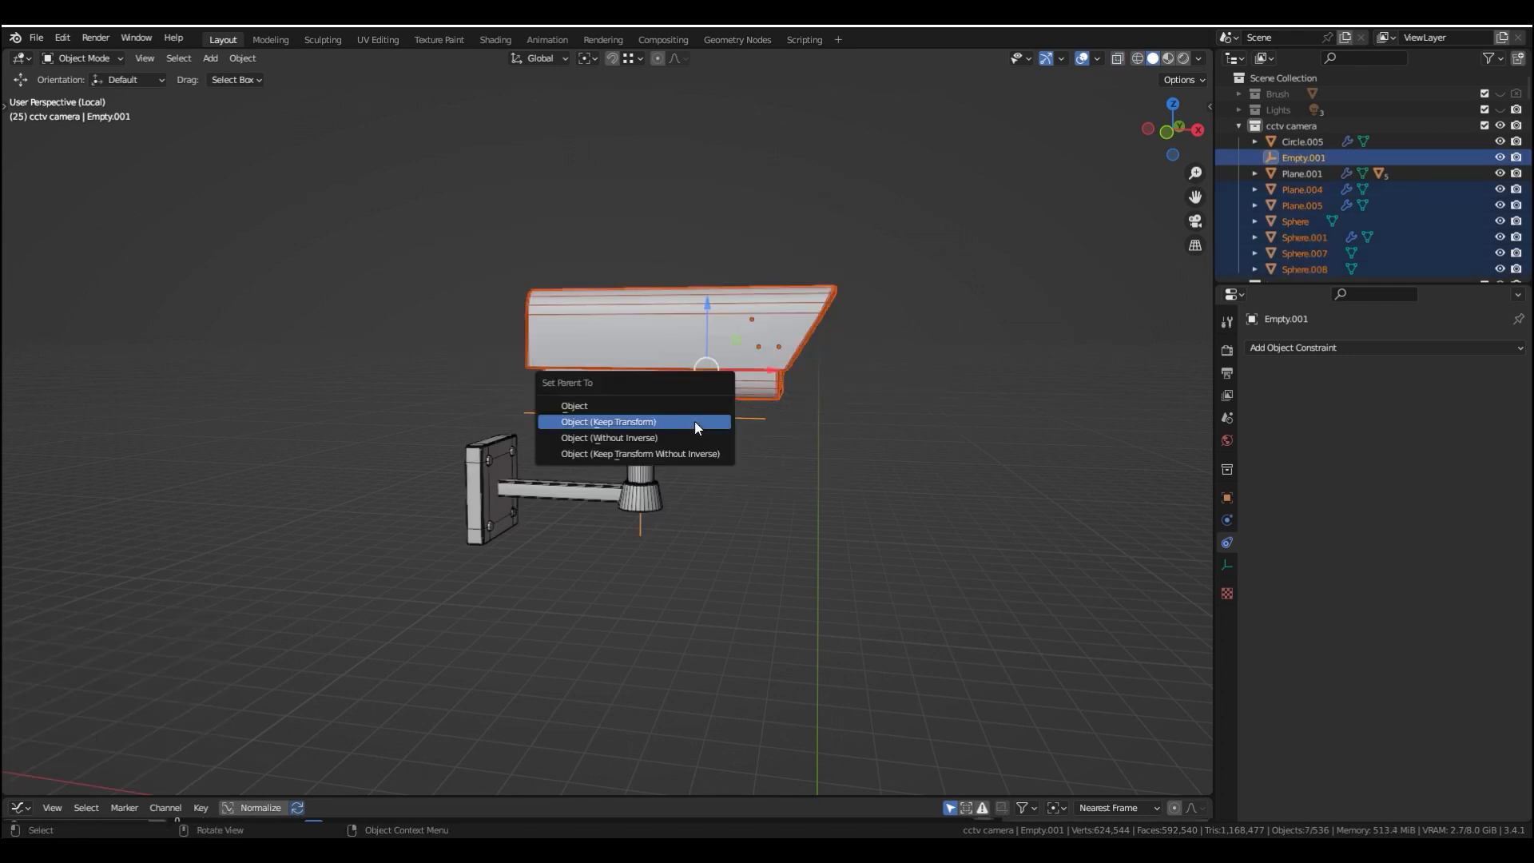
pyautogui.click(695, 422)
# Test-move the joint's empty to check that the camera head follows it, and cancel the move
pyautogui.moveTo(725, 414); pyautogui.dragTo(730, 459, button='middle')
pyautogui.press('g')
pyautogui.rightClick(779, 422)
# Add a second empty at the 3D cursor and move it about 3.77 m along X in front of the camera
pyautogui.scroll(-2, 703, 441)
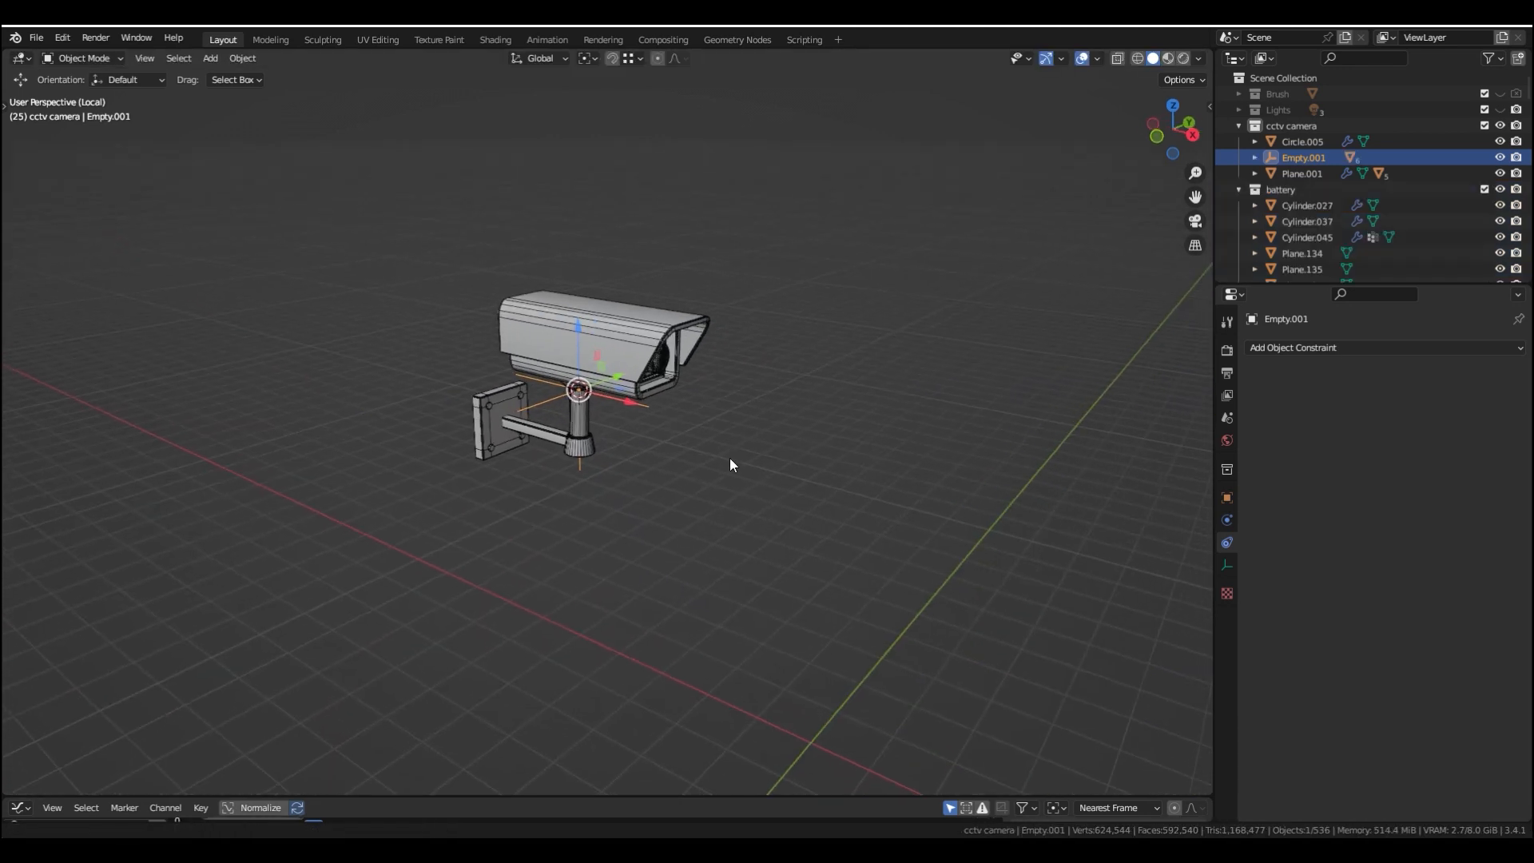
pyautogui.hotkey('shift', 'a')
pyautogui.click(788, 458)
pyautogui.press('g')
pyautogui.press('x')
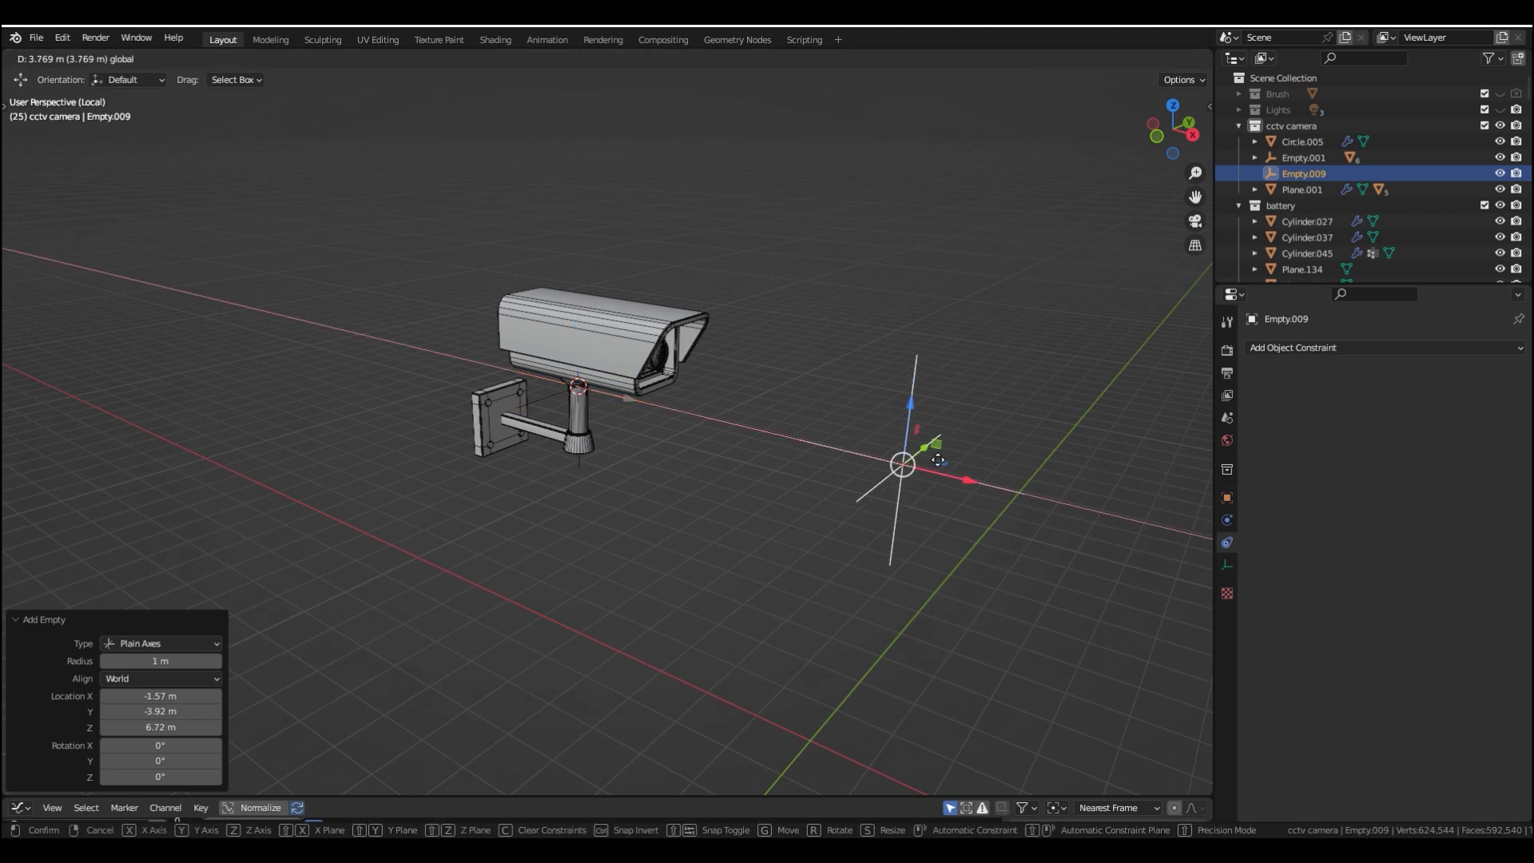
pyautogui.click(1212, 506)
# Rename the new empty as target and show its name in the viewport
pyautogui.click(1224, 504)
pyautogui.click(1341, 345)
pyautogui.write('target')
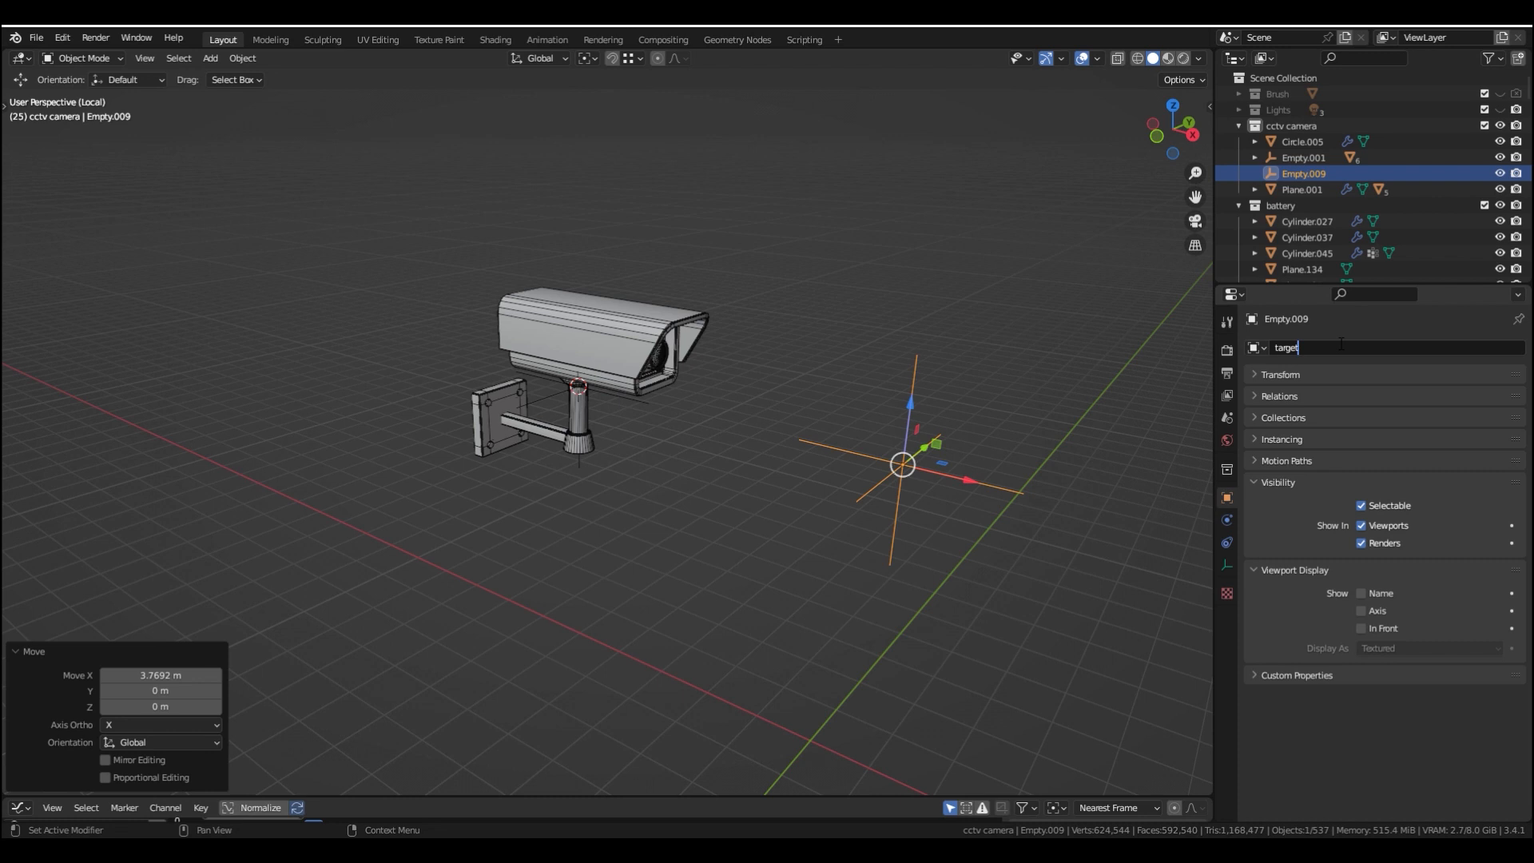
pyautogui.press('Return')
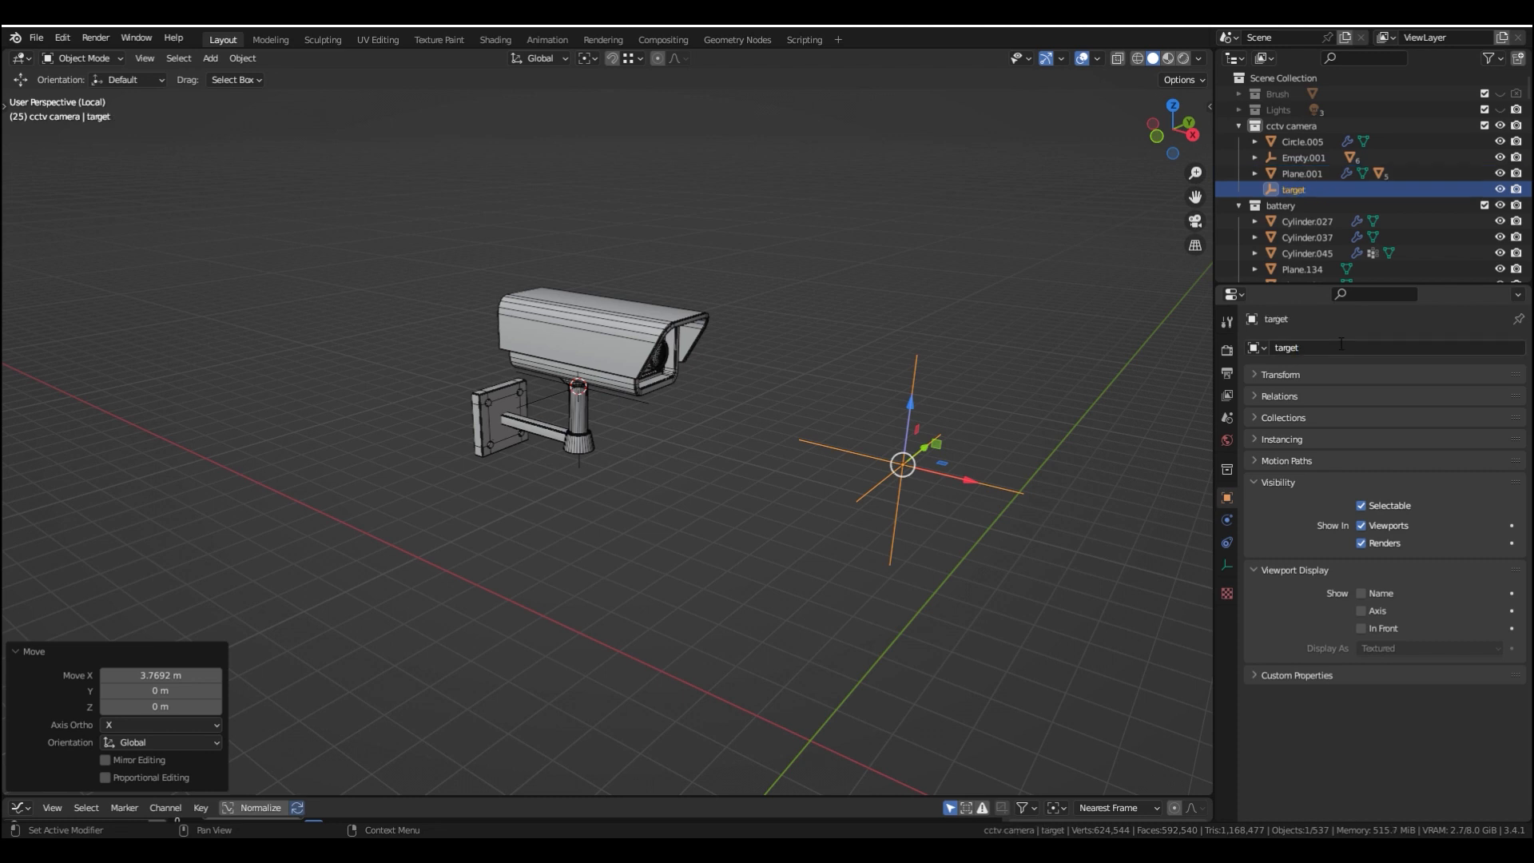
pyautogui.click(1361, 593)
# Add a Locked Track constraint to the camera head's parent empty with the target empty as its target
pyautogui.moveTo(722, 448); pyautogui.dragTo(600, 423, button='middle')
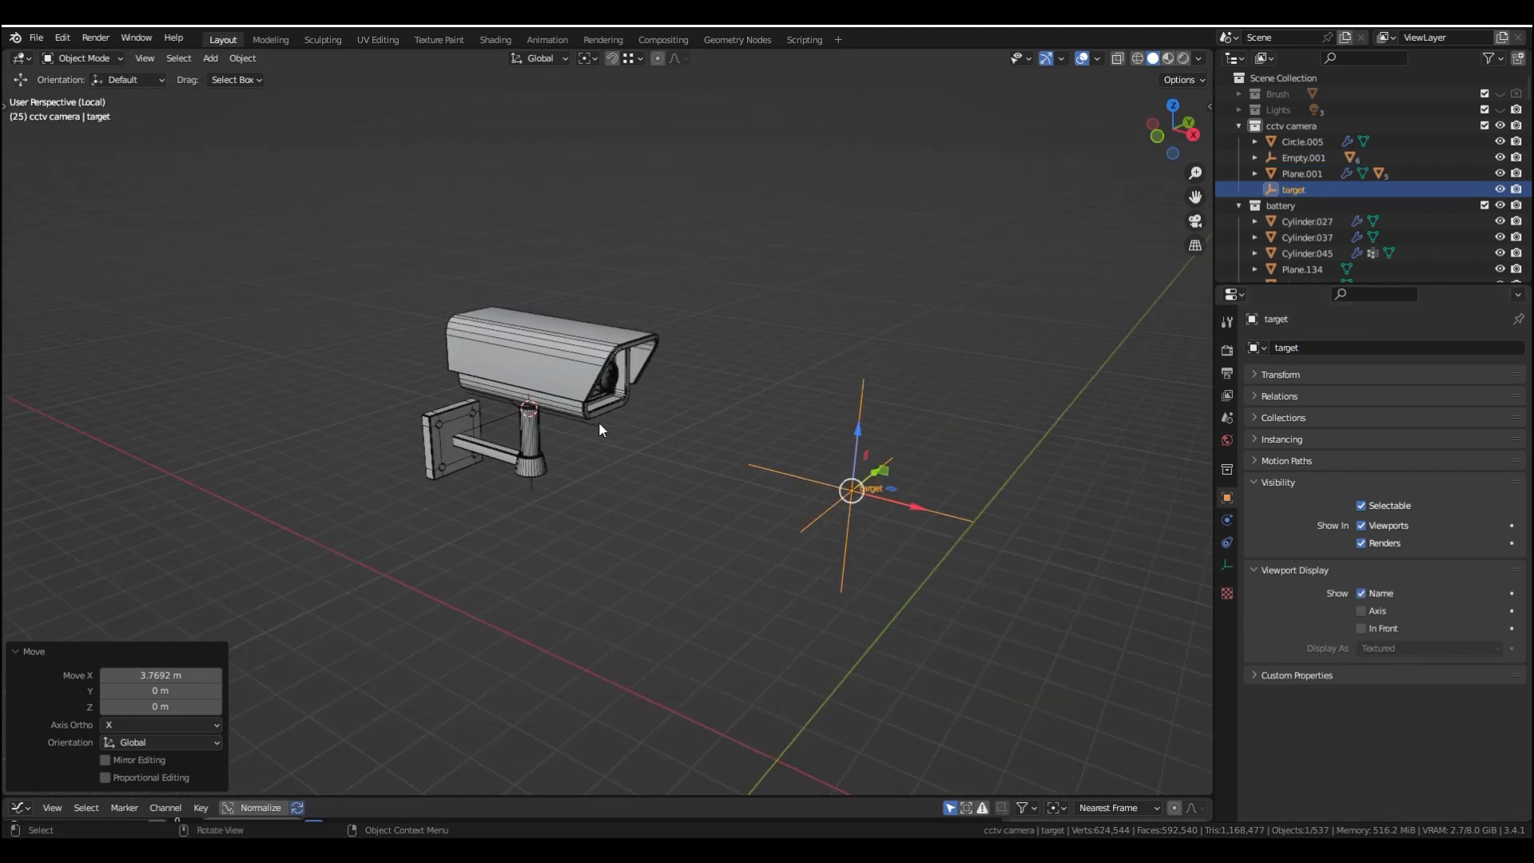
pyautogui.click(599, 425)
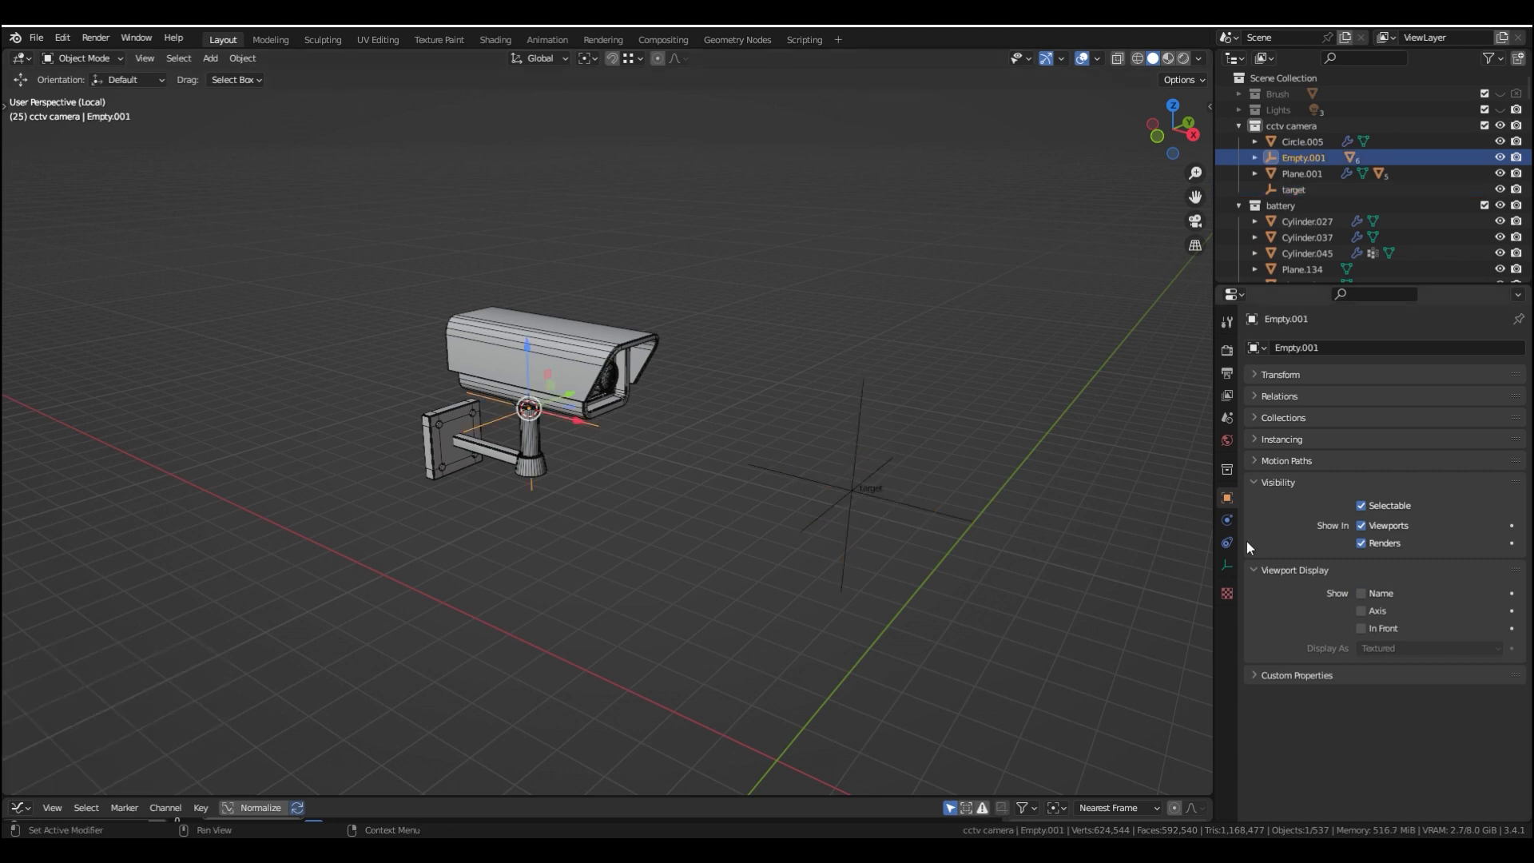
pyautogui.click(1225, 543)
pyautogui.click(1309, 349)
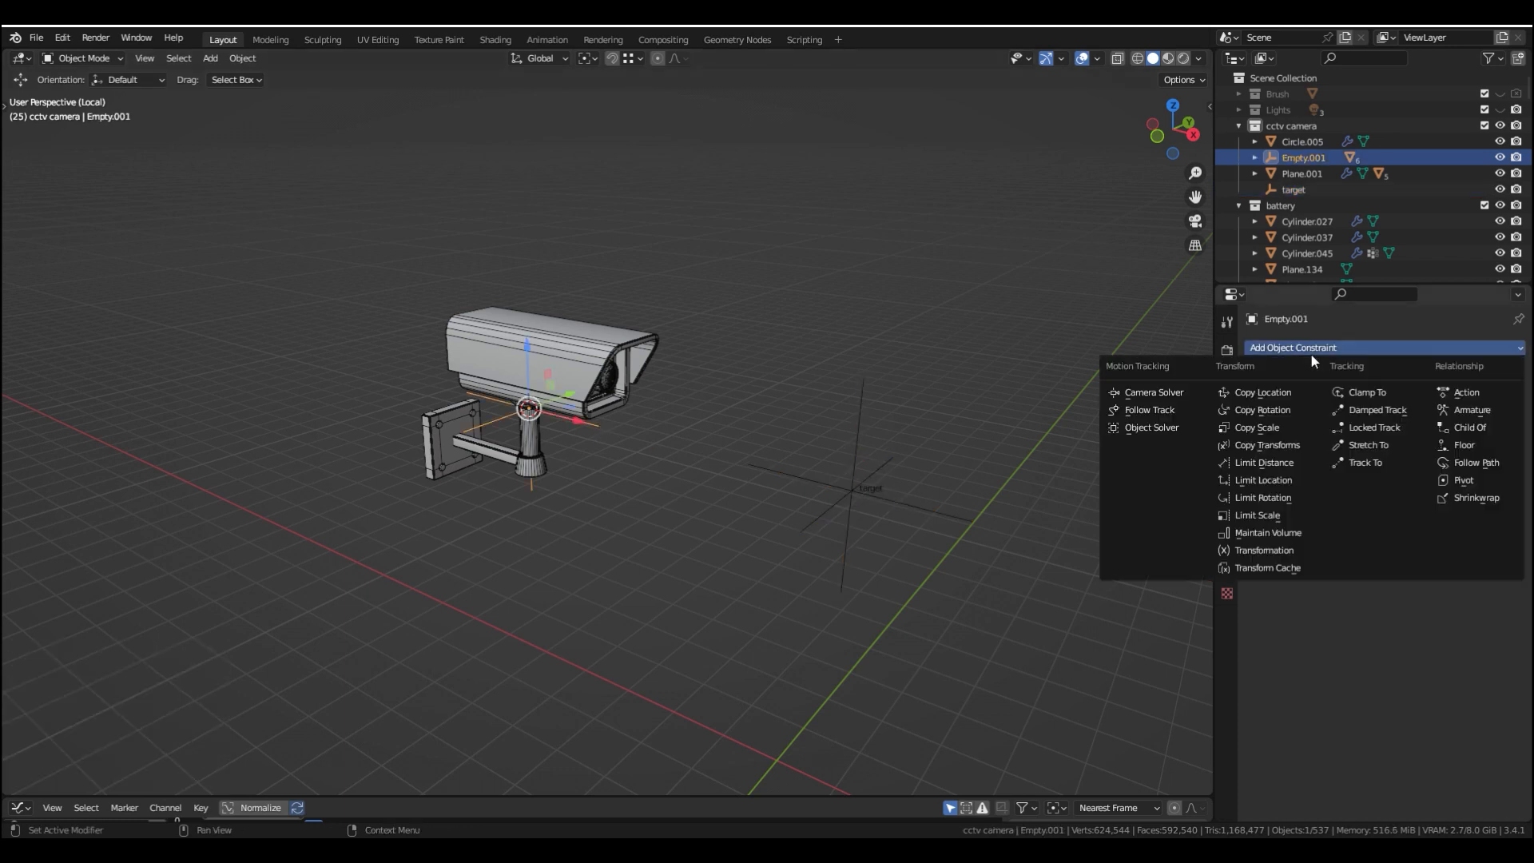
pyautogui.click(1380, 427)
pyautogui.click(1493, 397)
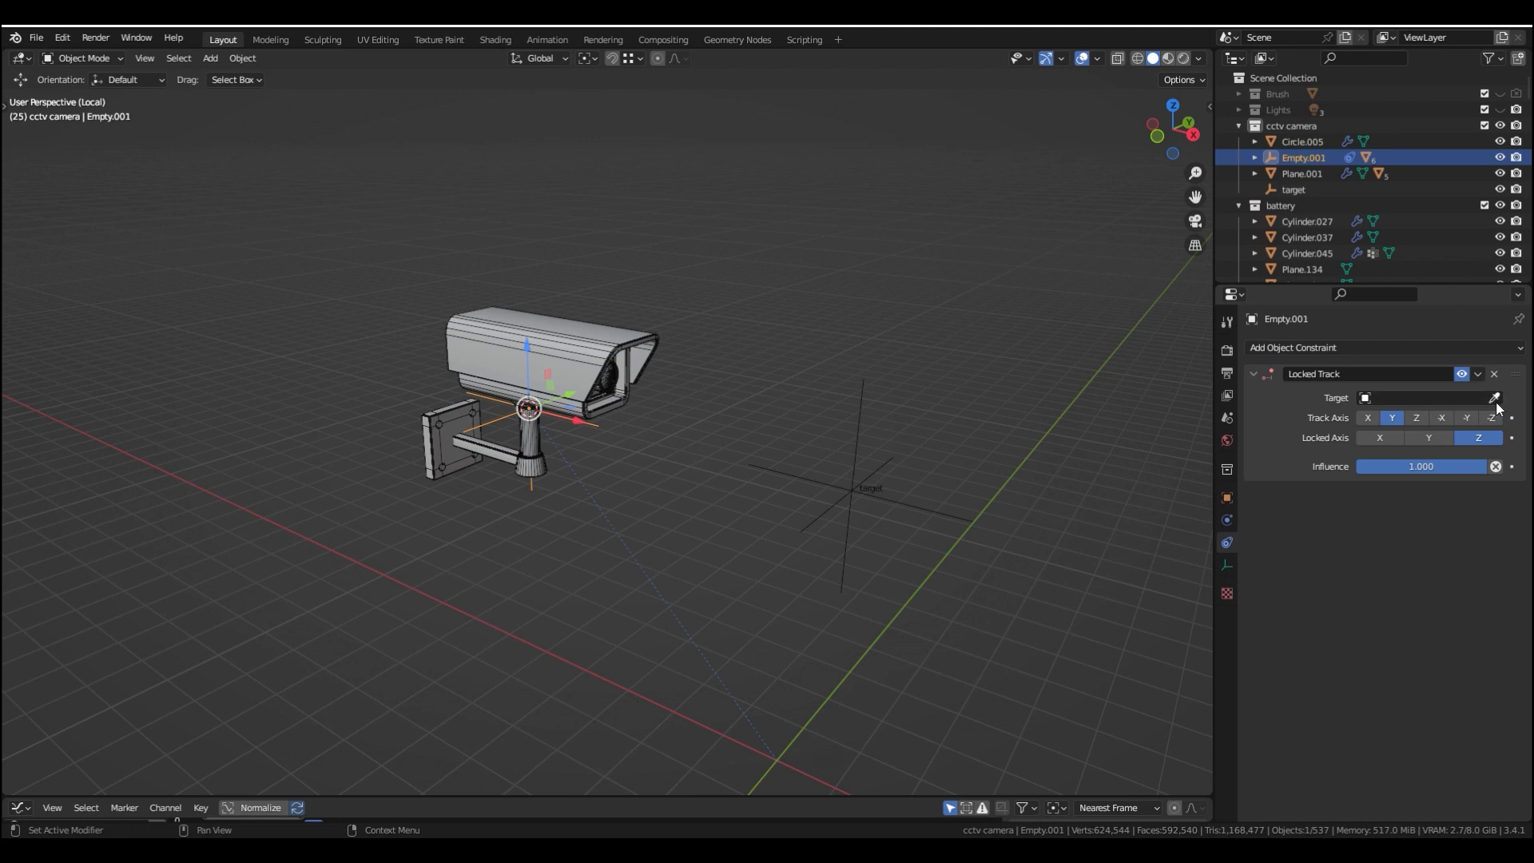
pyautogui.click(894, 502)
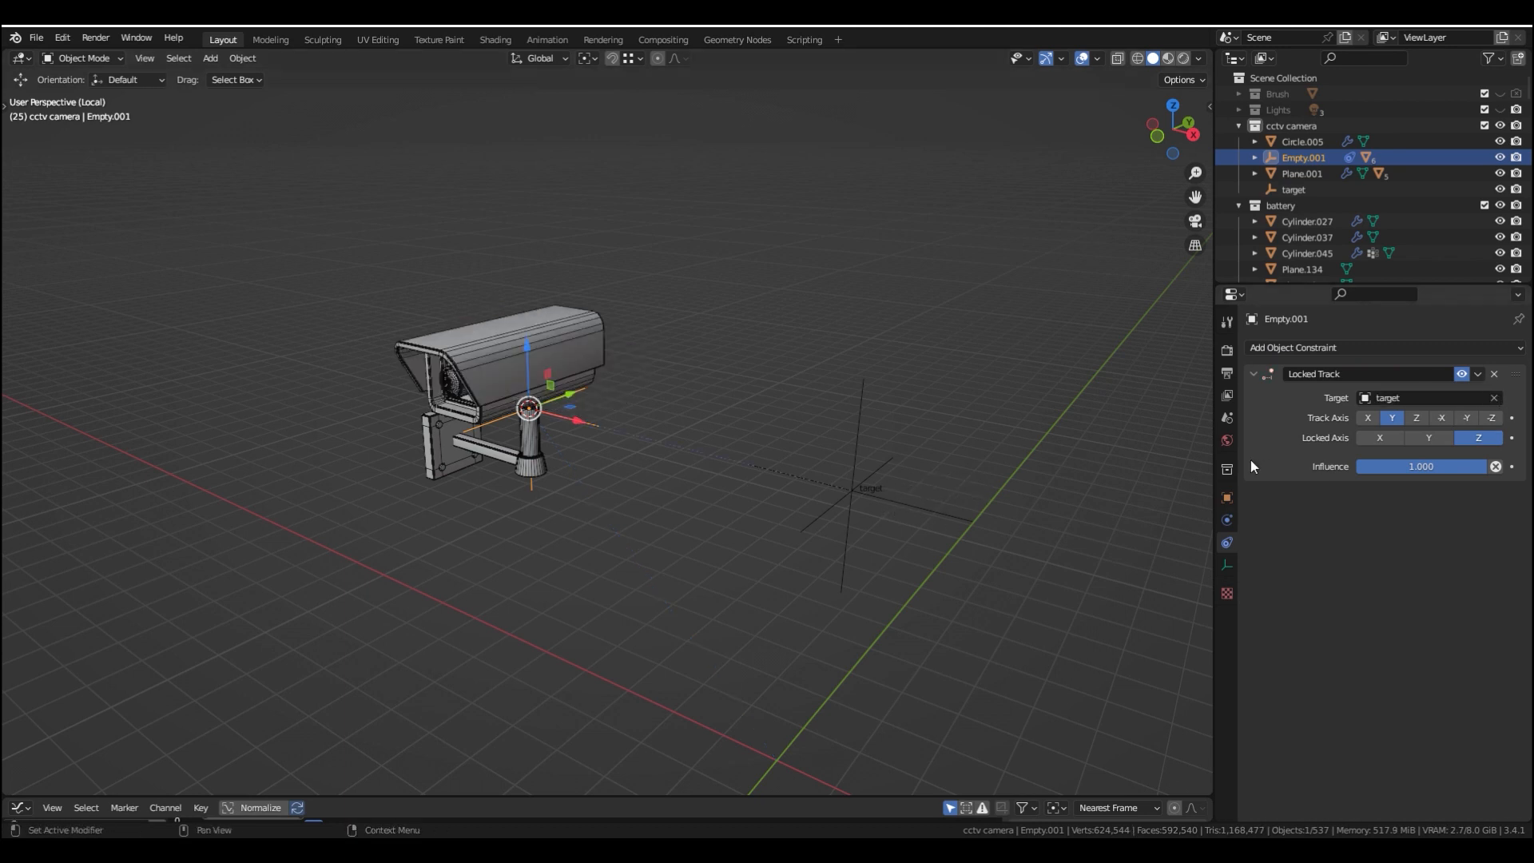
# Move the target empty about 3.3 m along Y and set the head's Locked Track axis to X
pyautogui.moveTo(1099, 459); pyautogui.dragTo(784, 524, button='middle')
pyautogui.click(783, 521)
pyautogui.press('g')
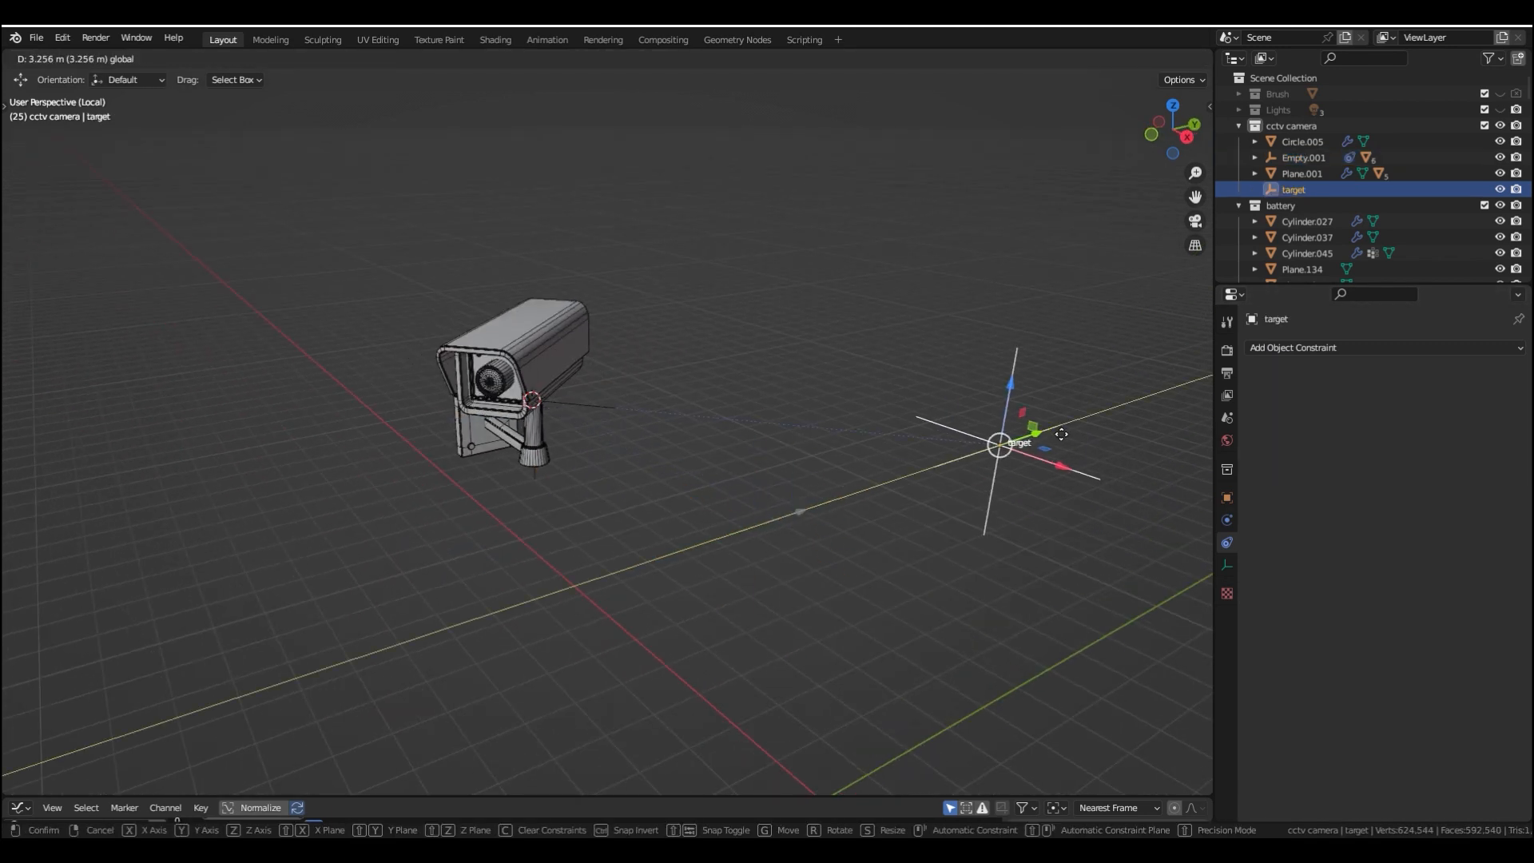
pyautogui.click(1086, 442)
pyautogui.click(515, 433)
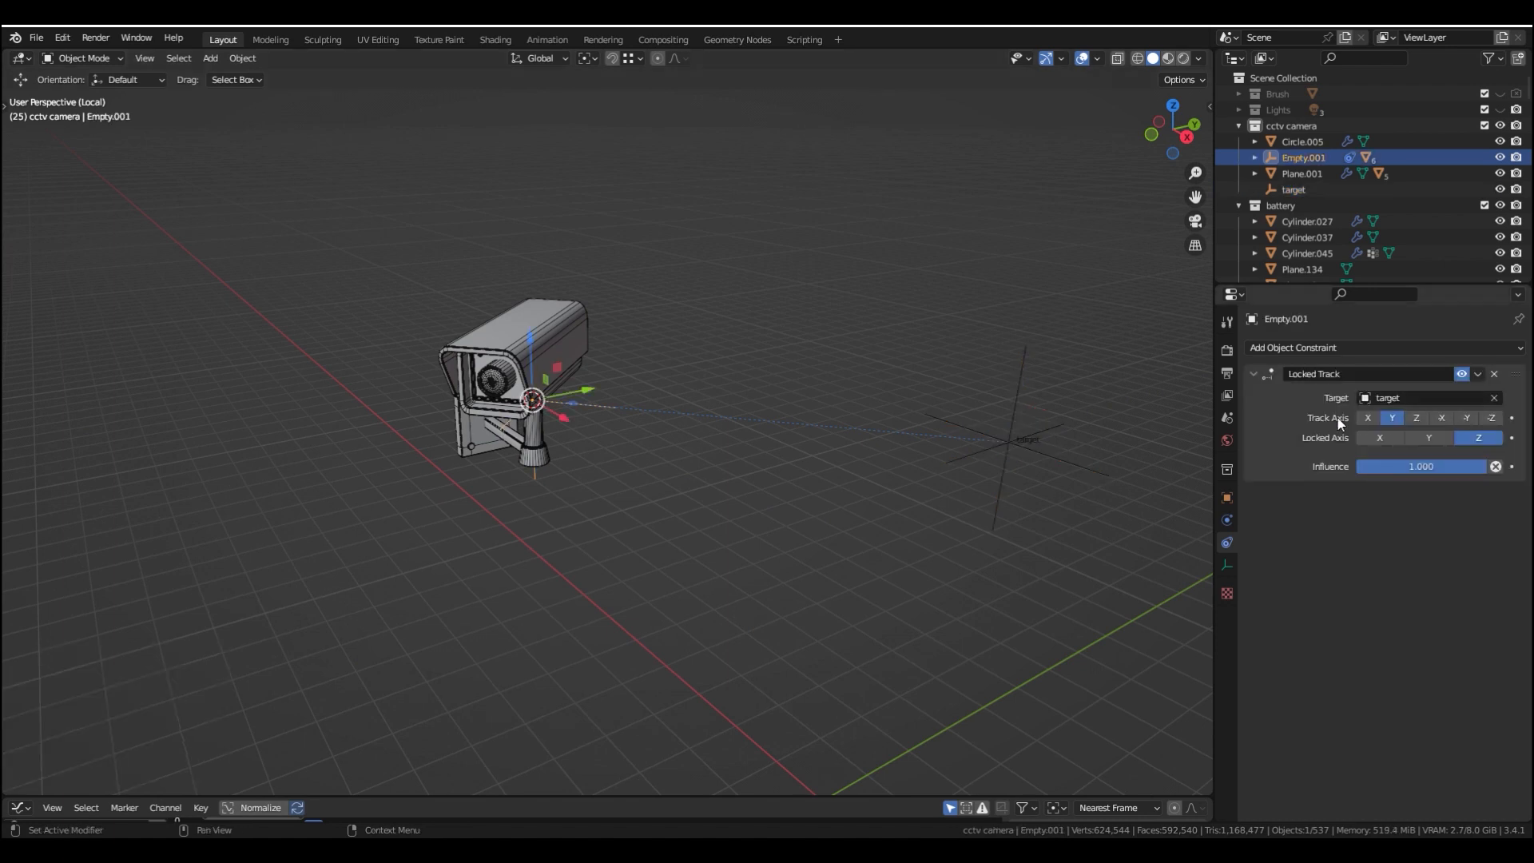
pyautogui.click(1371, 416)
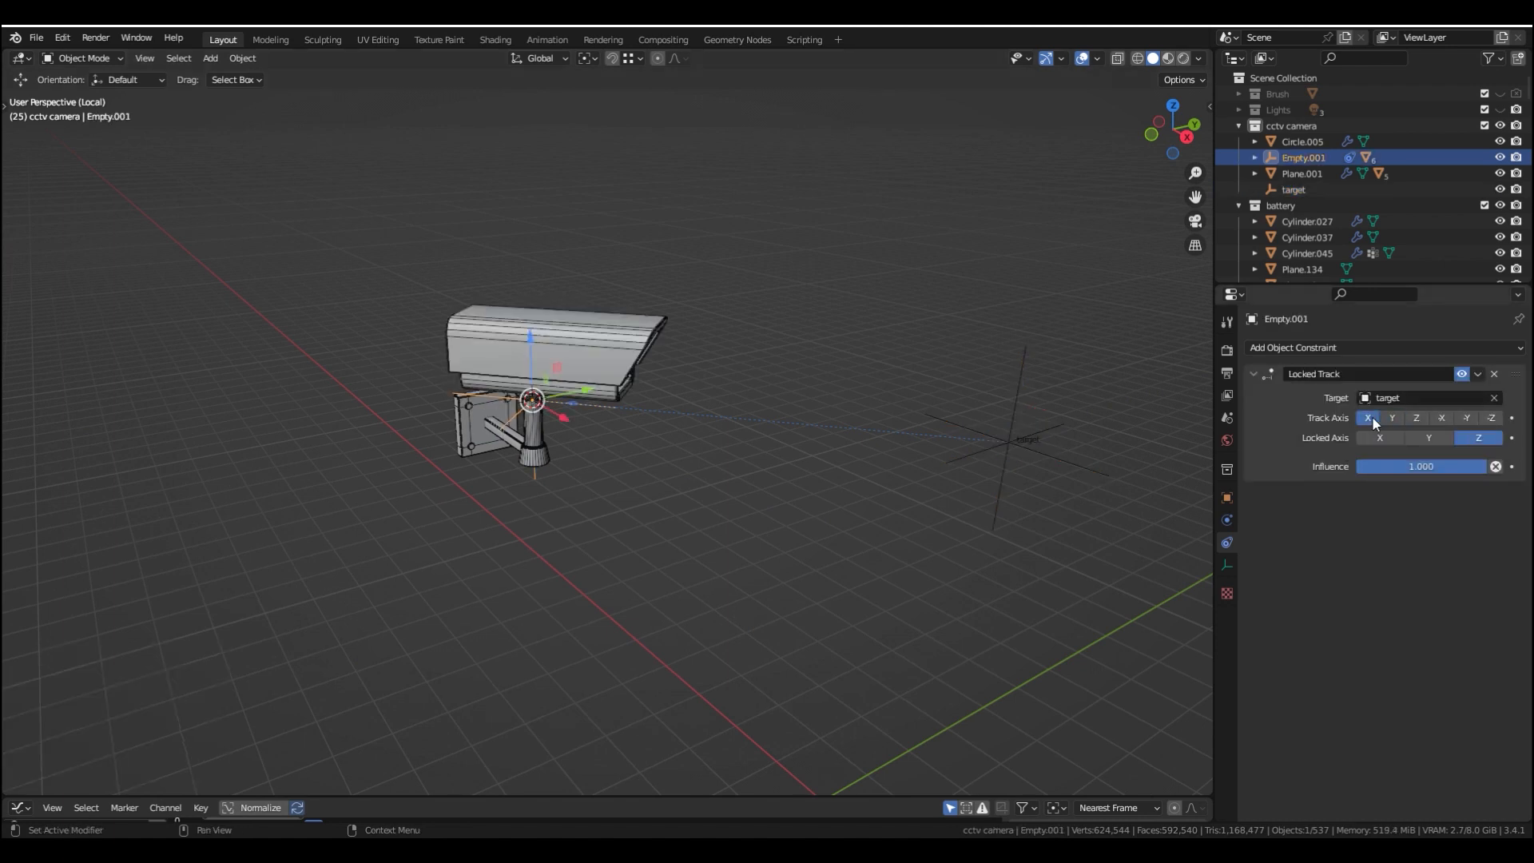
# Move the target empty along Z to well above the CCTV camera's height
pyautogui.moveTo(900, 472); pyautogui.dragTo(989, 494, button='middle')
pyautogui.click(975, 414)
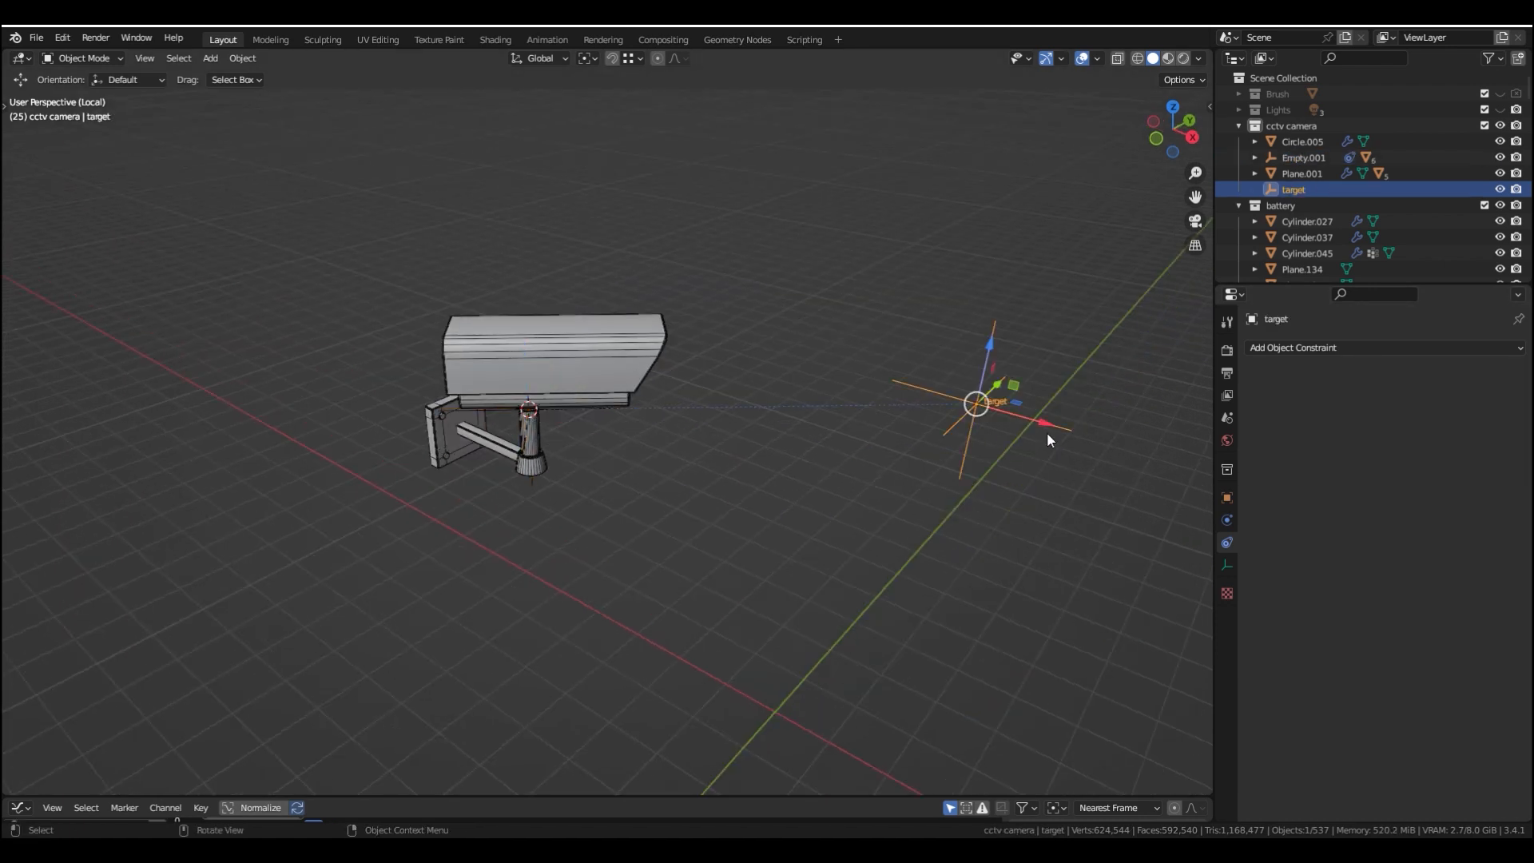
pyautogui.moveTo(1047, 431); pyautogui.dragTo(981, 414, button='middle')
pyautogui.press('g')
pyautogui.press('z')
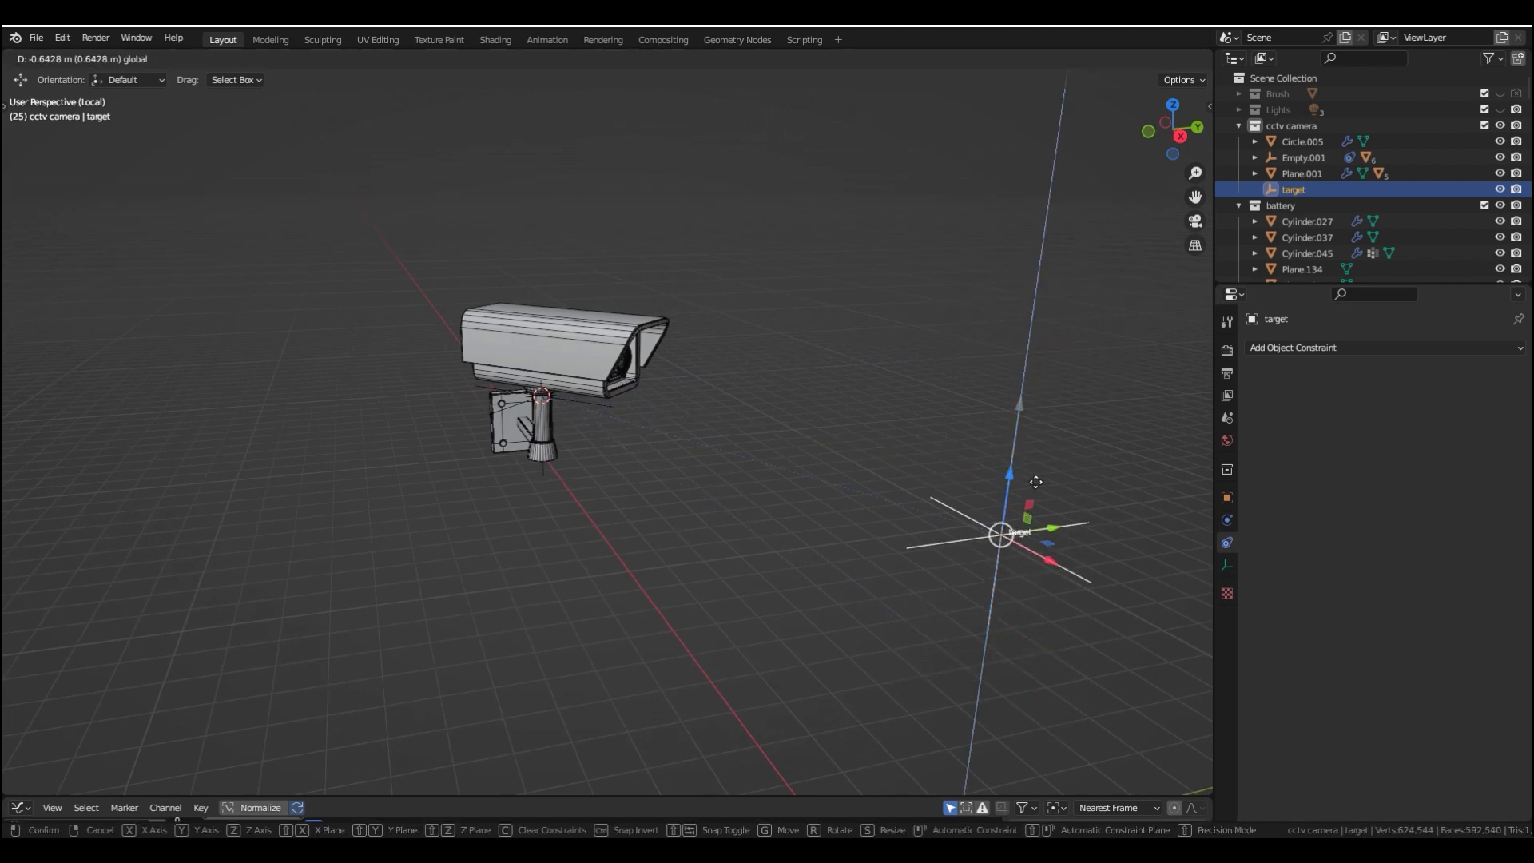
pyautogui.click(1064, 189)
# Duplicate the Locked Track constraint on the camera head's empty and set the copy's locked axis to Y
pyautogui.moveTo(345, 433); pyautogui.dragTo(703, 441, button='middle')
pyautogui.click(583, 405)
pyautogui.click(1478, 374)
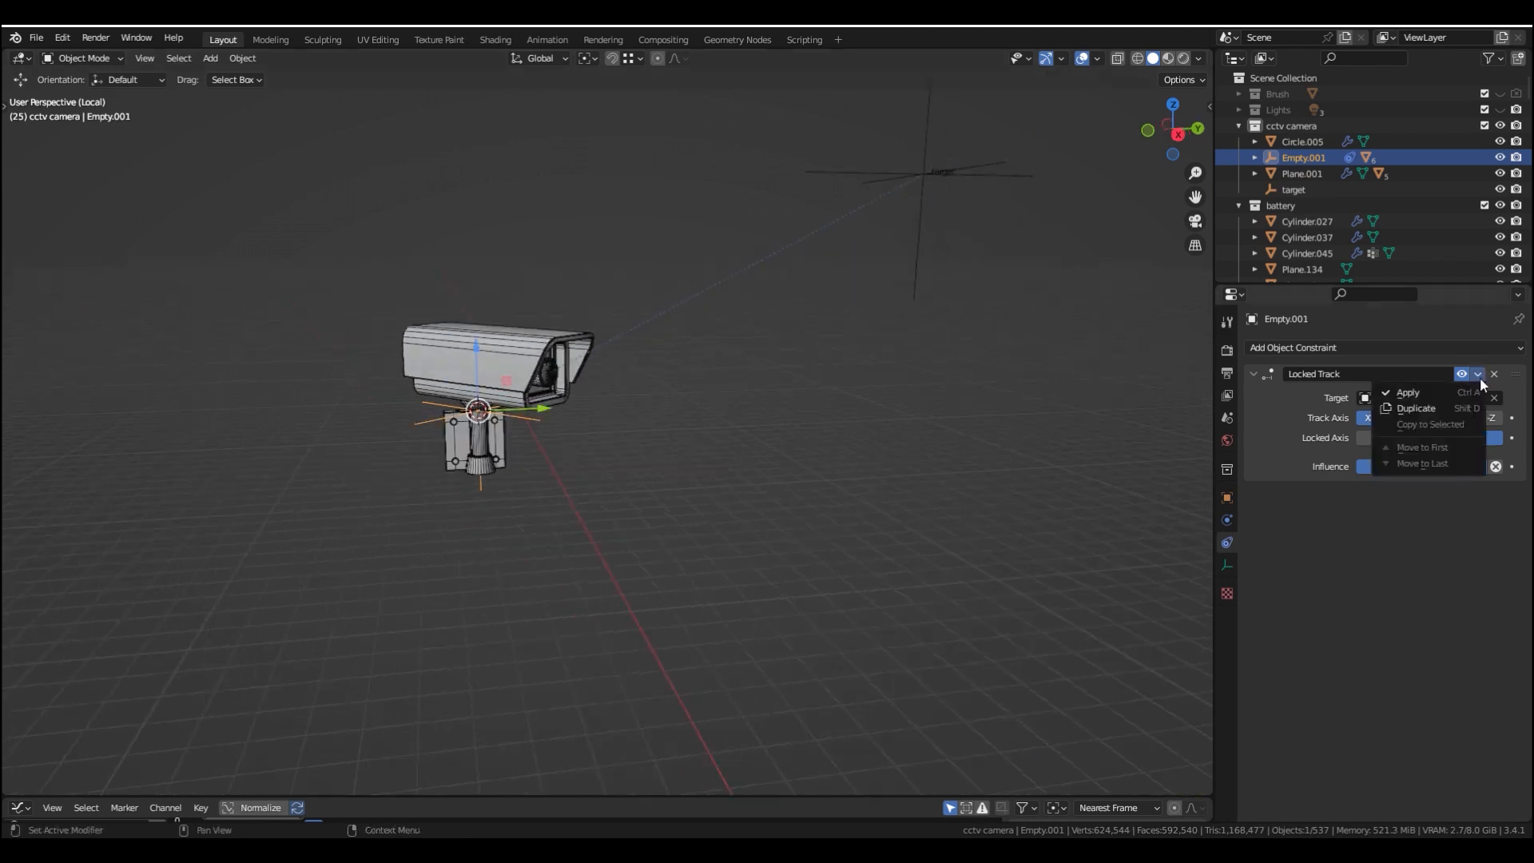
pyautogui.click(1453, 411)
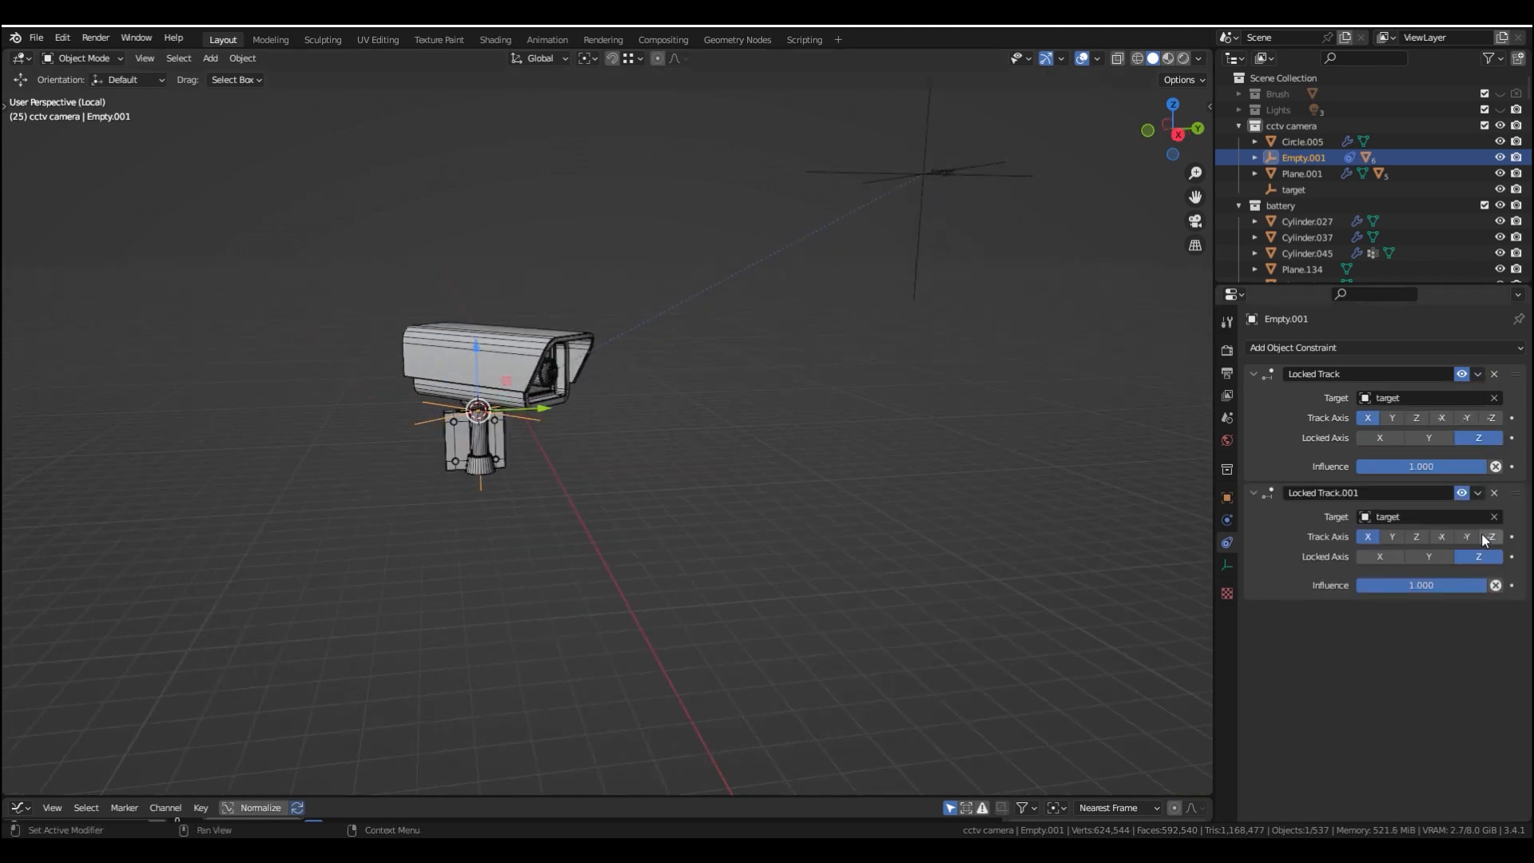
pyautogui.click(1429, 557)
# Move the target empty freely with viewport overlays hidden to test the camera head's tracking, and restore the overlays
pyautogui.moveTo(911, 392); pyautogui.dragTo(759, 588, button='middle')
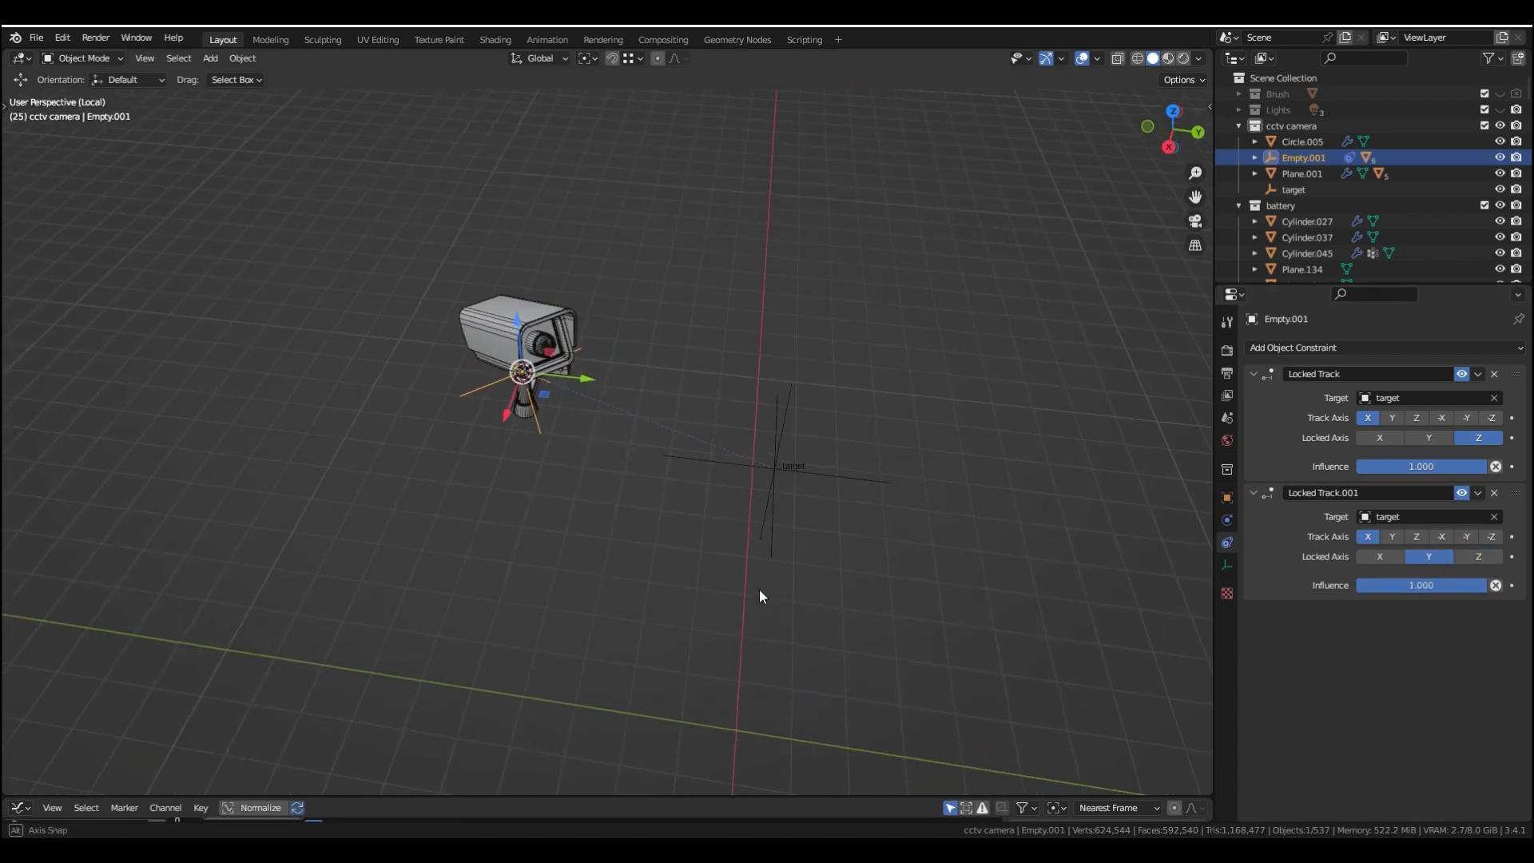
pyautogui.click(781, 465)
pyautogui.hotkey('shift', 'alt', 'z')
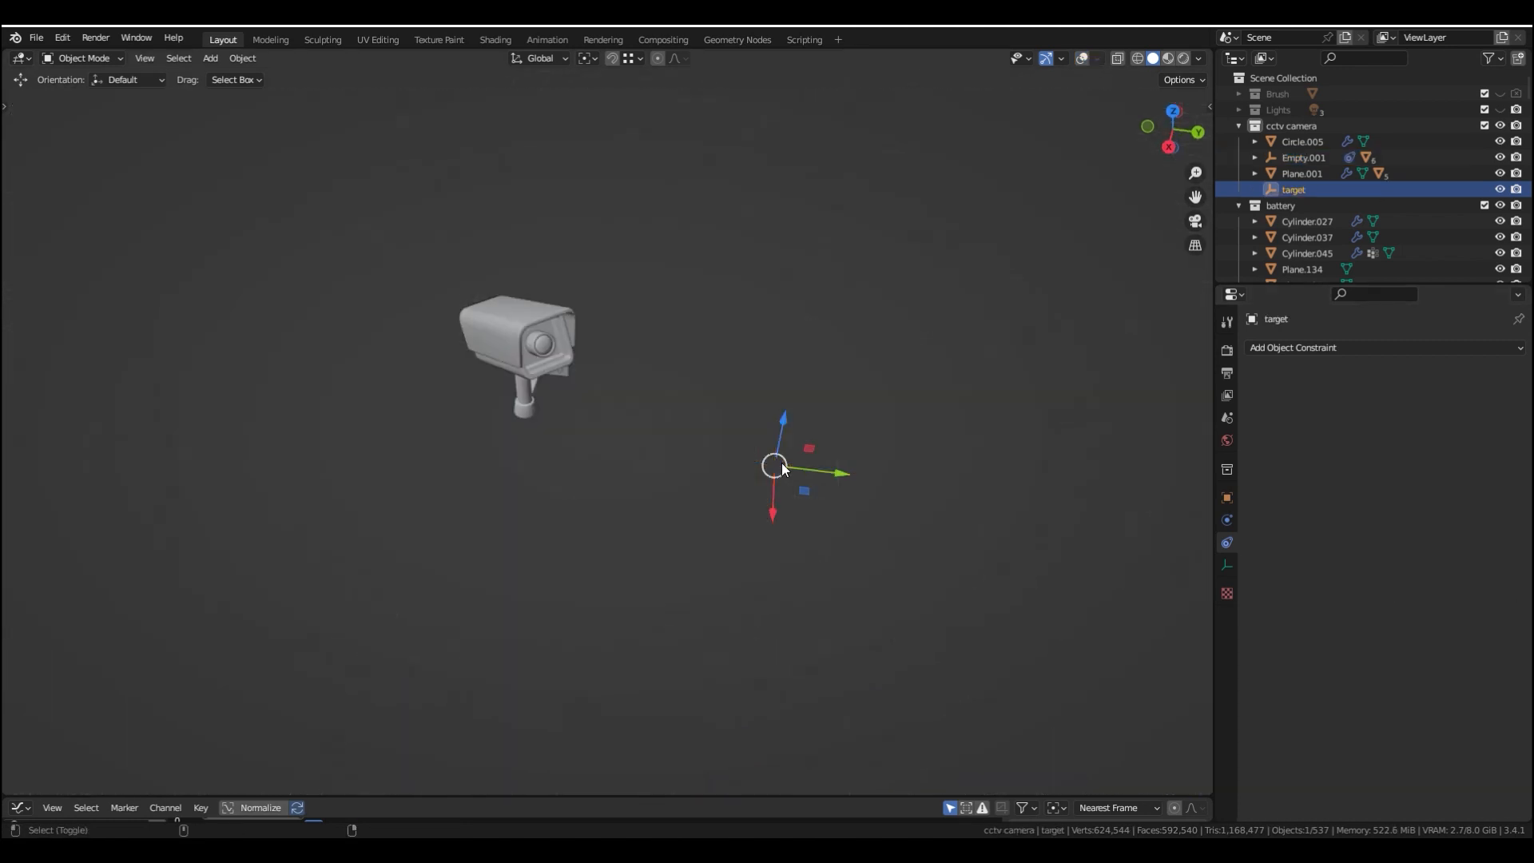
pyautogui.press('g')
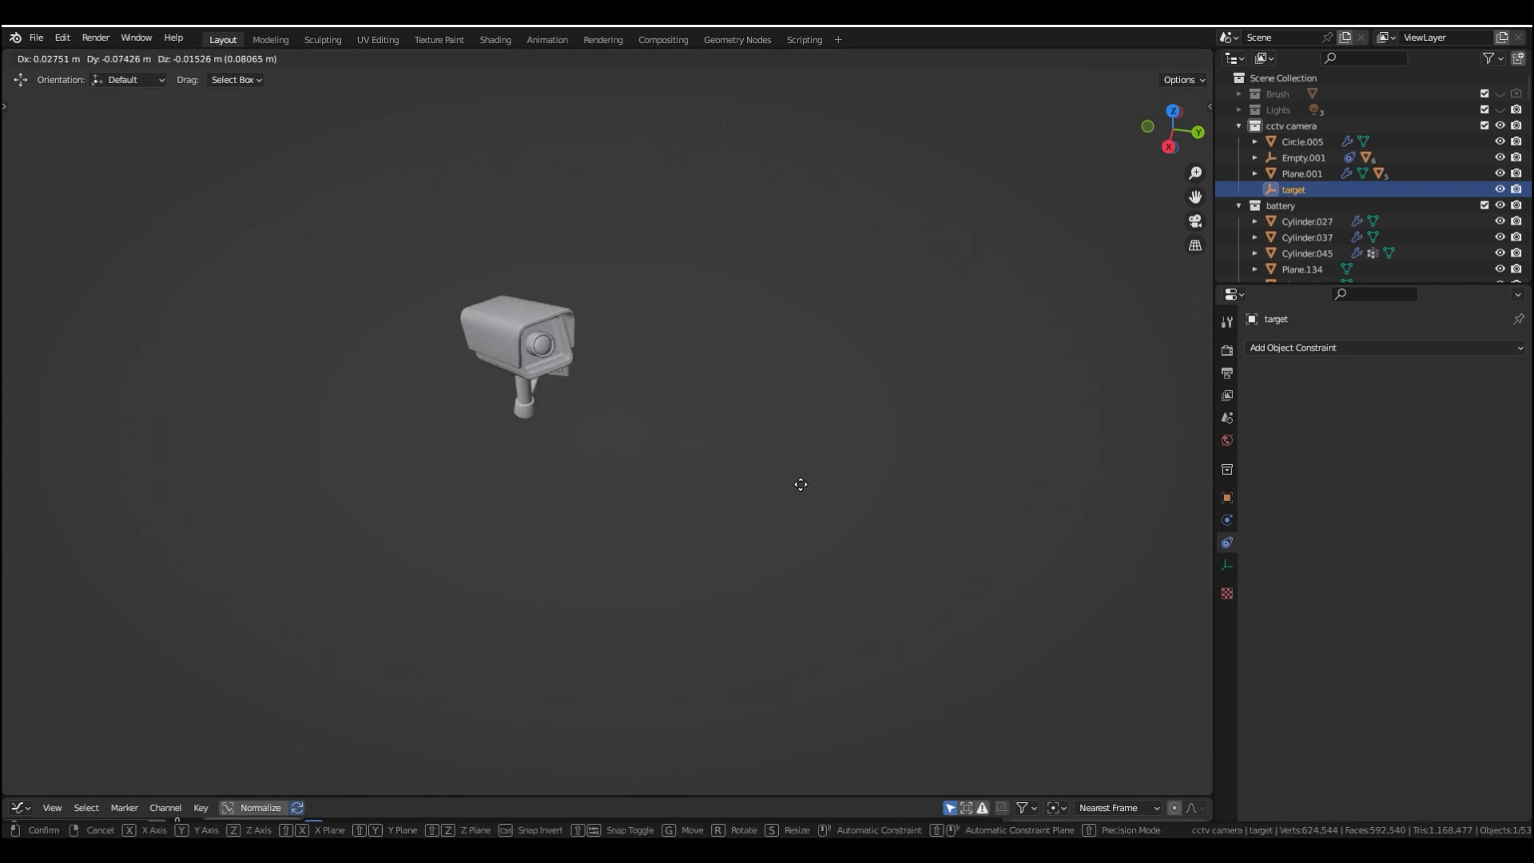
pyautogui.click(687, 563)
pyautogui.hotkey('shift', 'alt', 'z')
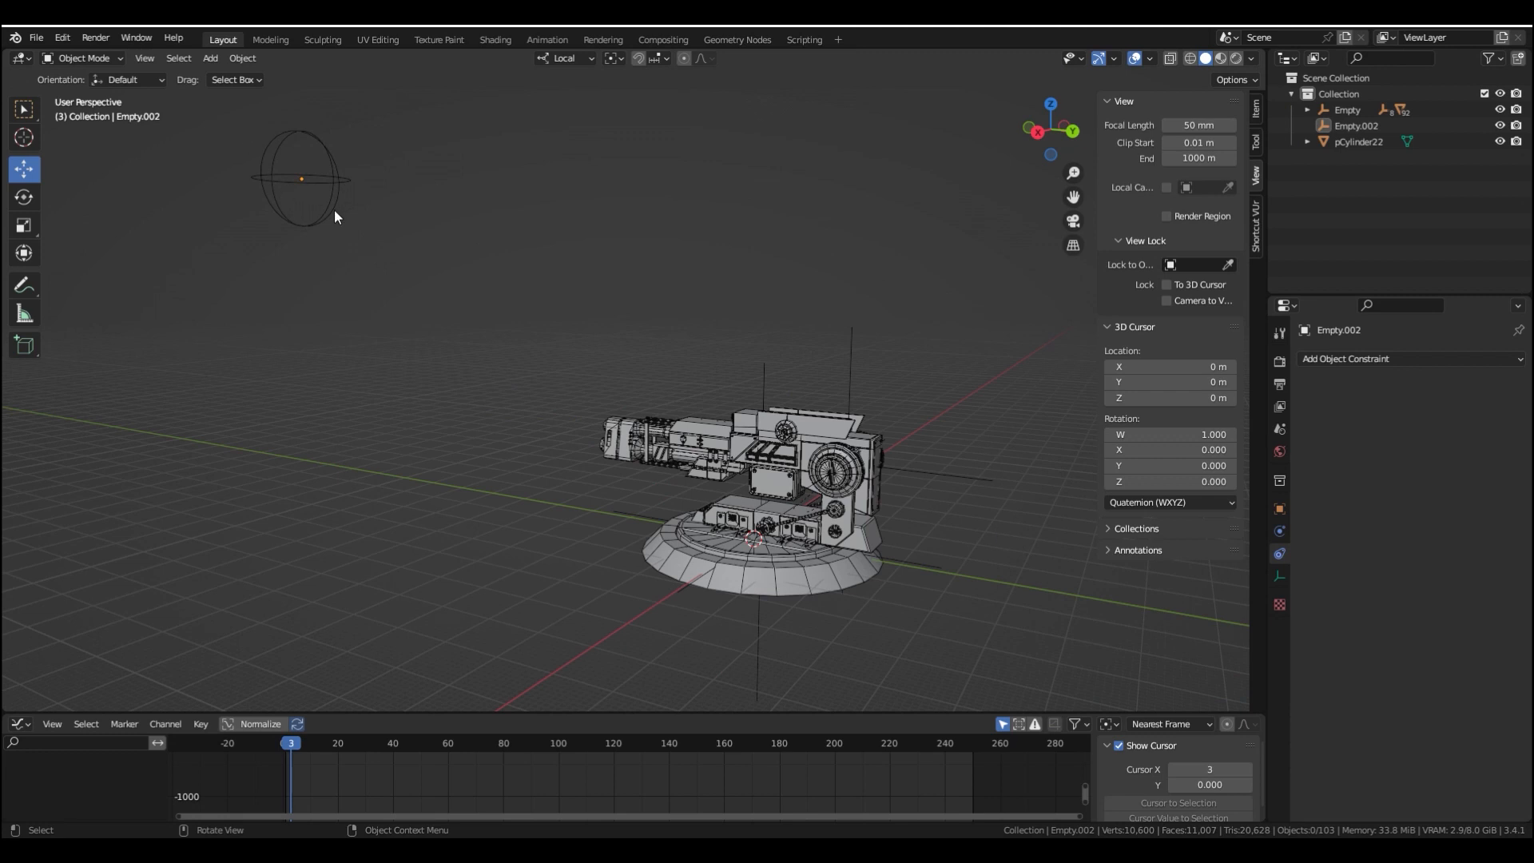
# Test-move the empty at the turret's base to see which parts follow it, and cancel the move
pyautogui.moveTo(417, 237); pyautogui.dragTo(1120, 621, button='middle')
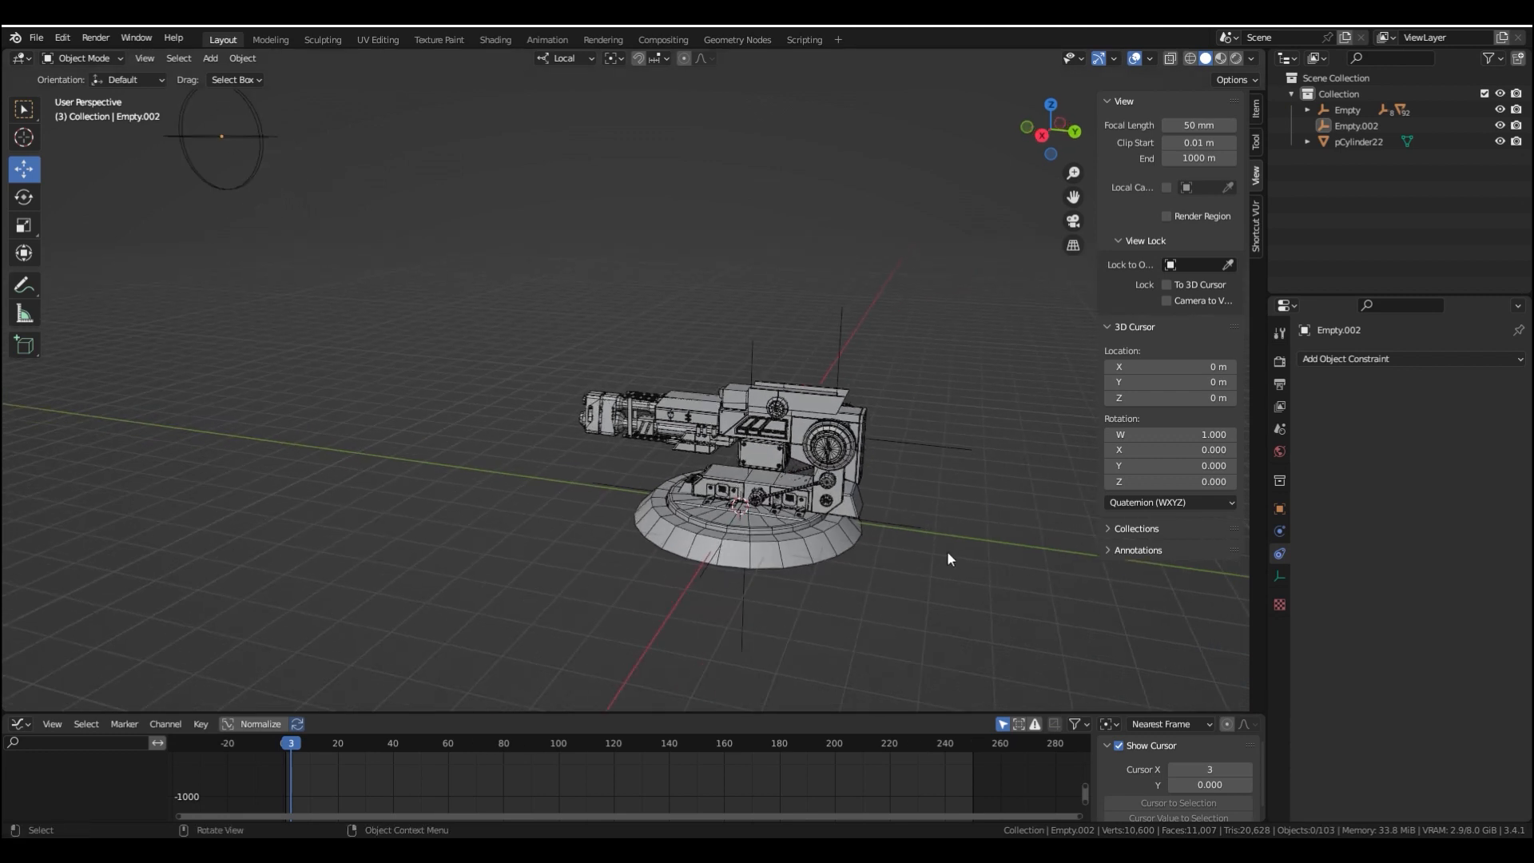
pyautogui.click(880, 521)
pyautogui.moveTo(880, 520); pyautogui.dragTo(894, 515, button='middle')
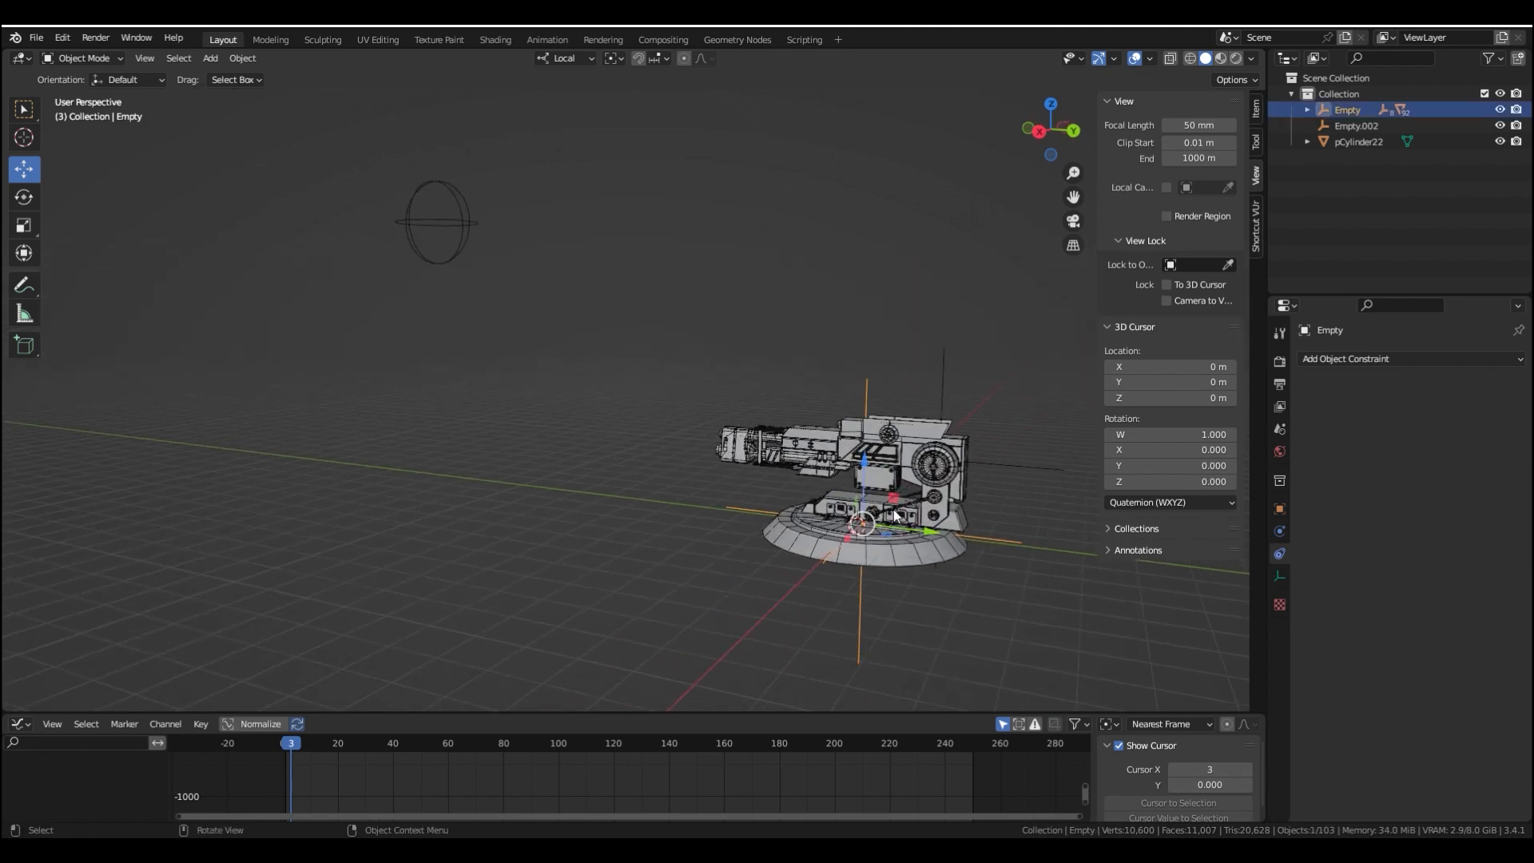
pyautogui.moveTo(894, 500); pyautogui.dragTo(876, 419)
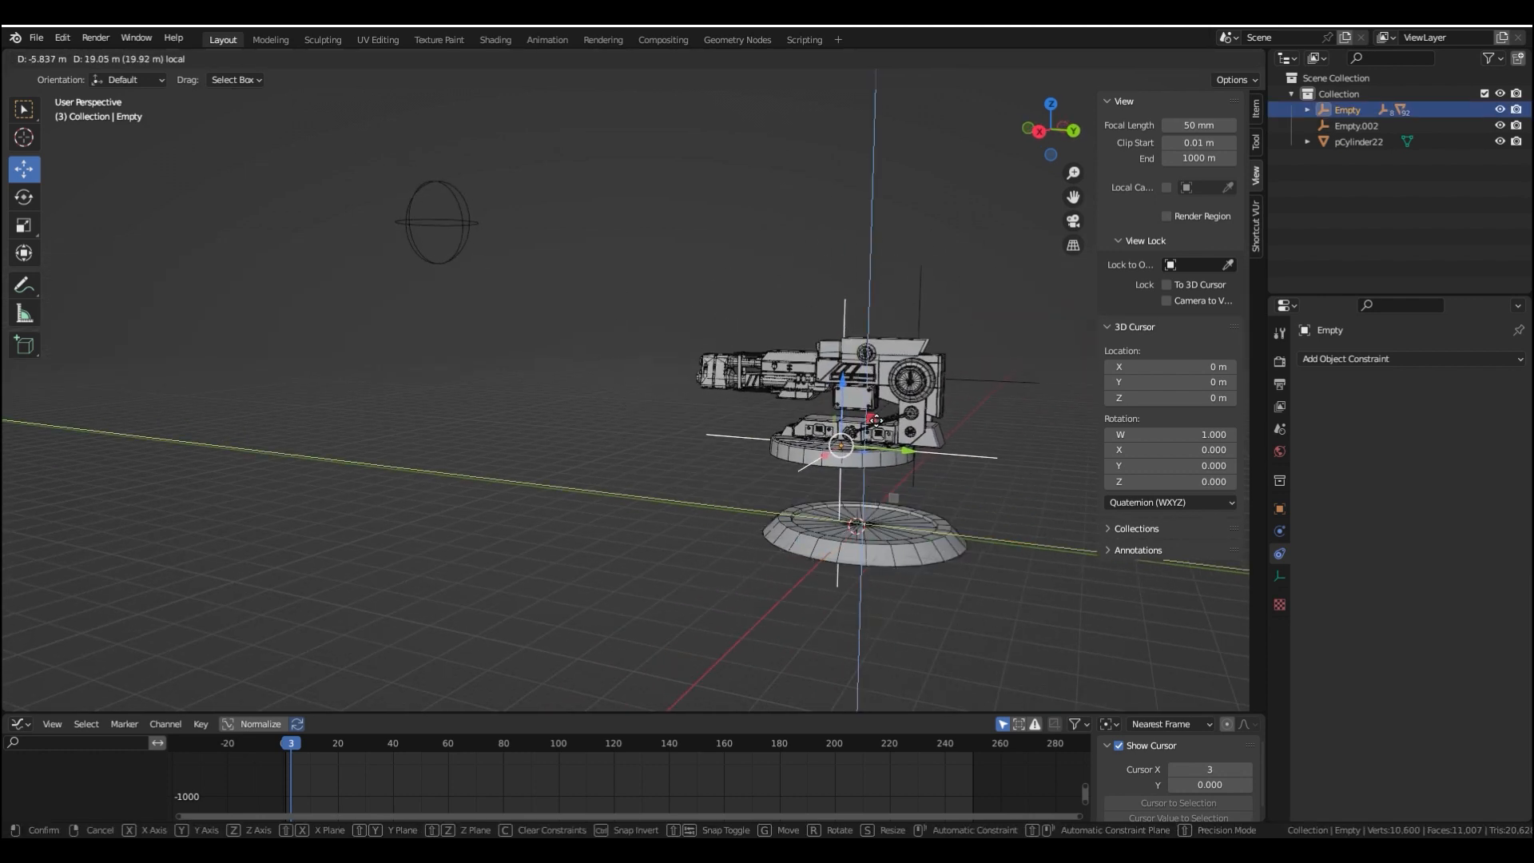
pyautogui.rightClick(876, 419)
# Select the turret's round base and test-move it to check that it is separate from the rotating parts
pyautogui.moveTo(877, 419); pyautogui.dragTo(716, 487, button='middle')
pyautogui.click(717, 483)
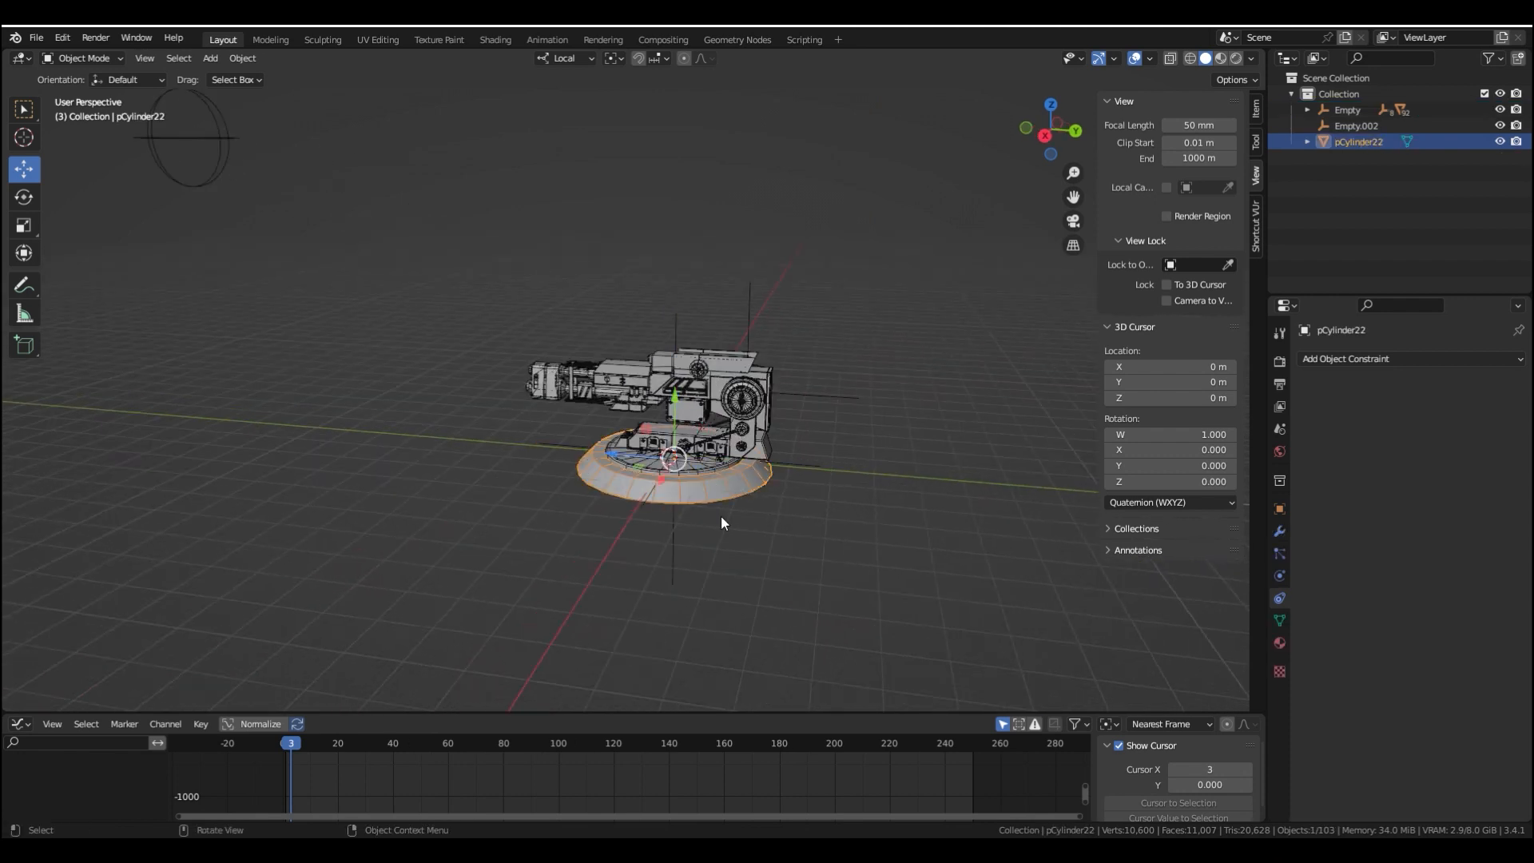
pyautogui.moveTo(669, 420)
pyautogui.mouseDown()
pyautogui.moveTo(691, 468)
pyautogui.moveTo(689, 437)
pyautogui.mouseUp()
# Test-move the empty at the gun's pivot to see which parts it controls, and cancel the move
pyautogui.moveTo(751, 480); pyautogui.dragTo(779, 486, button='middle')
pyautogui.click(802, 450)
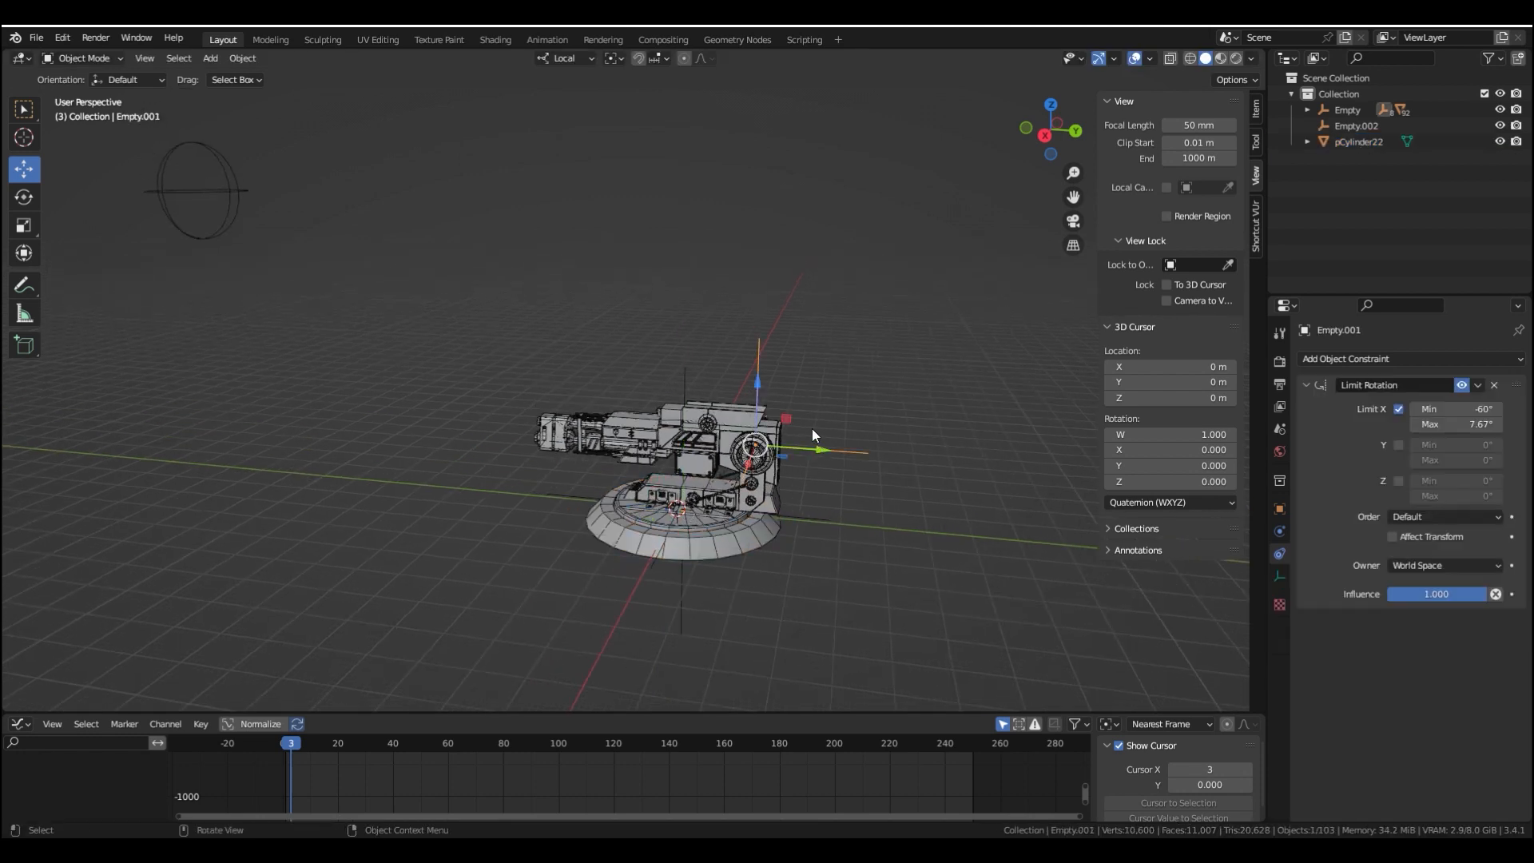
pyautogui.moveTo(783, 425); pyautogui.dragTo(882, 405)
pyautogui.rightClick(881, 401)
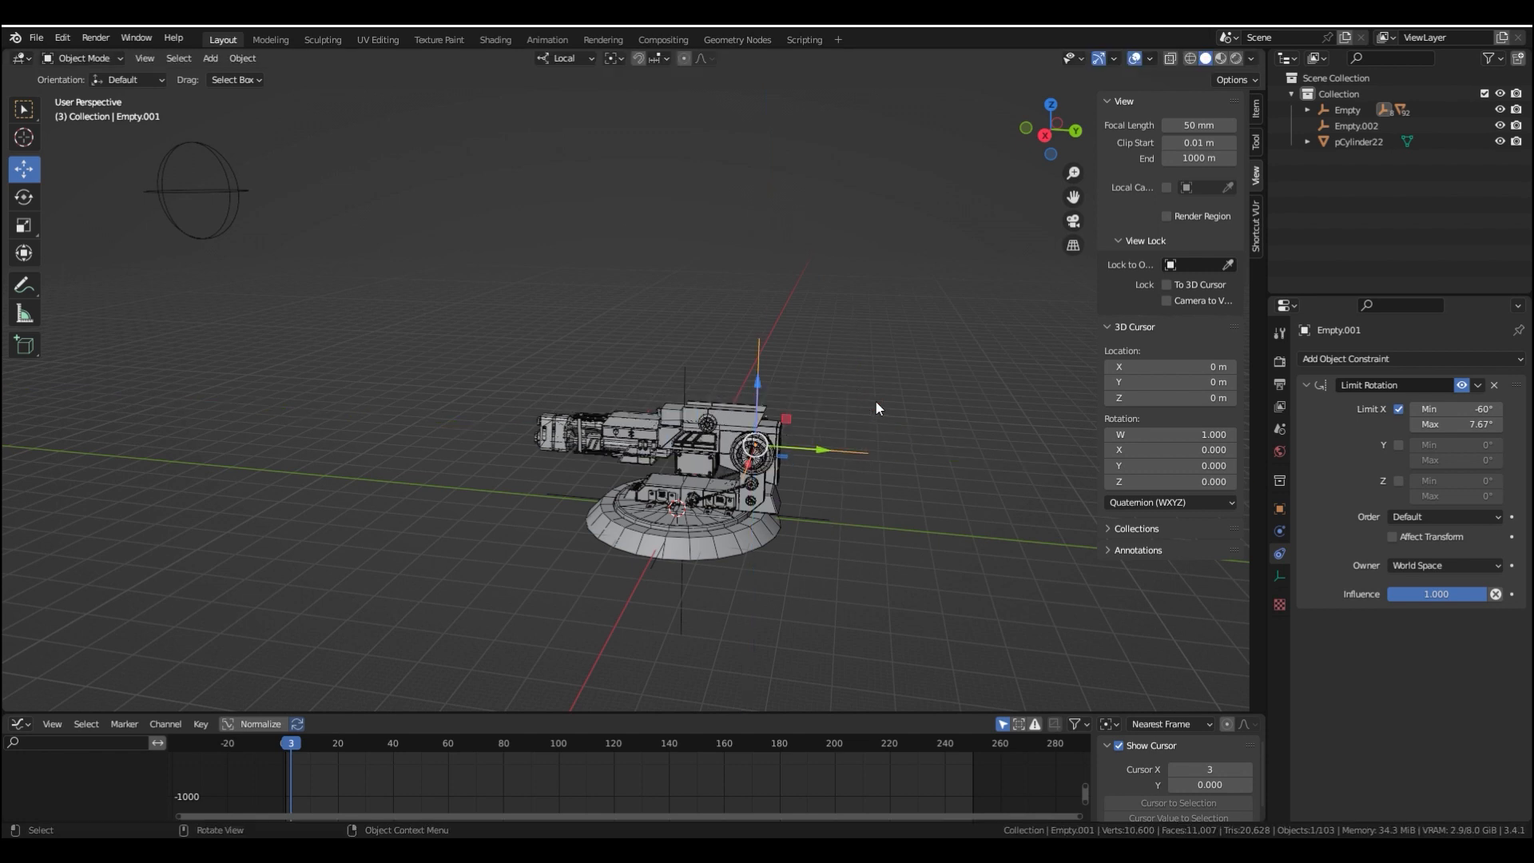
# Add a Locked Track constraint to the turret's base empty with the spherical empty, Empty.002, as its target
pyautogui.click(828, 513)
pyautogui.moveTo(826, 513); pyautogui.dragTo(645, 517, button='middle')
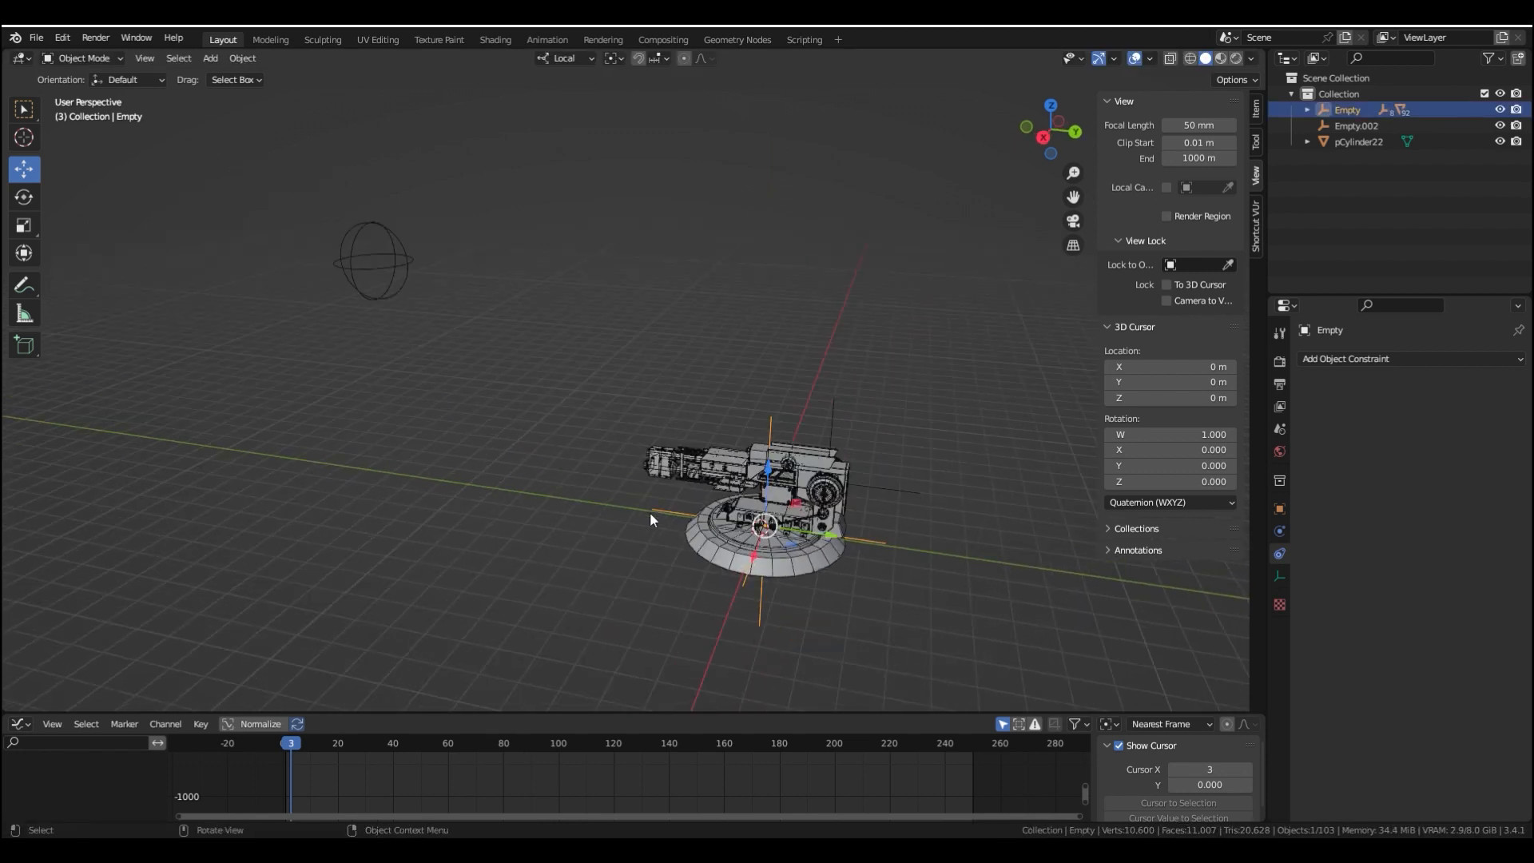
pyautogui.click(1370, 360)
pyautogui.click(1277, 438)
pyautogui.click(1494, 409)
pyautogui.click(374, 232)
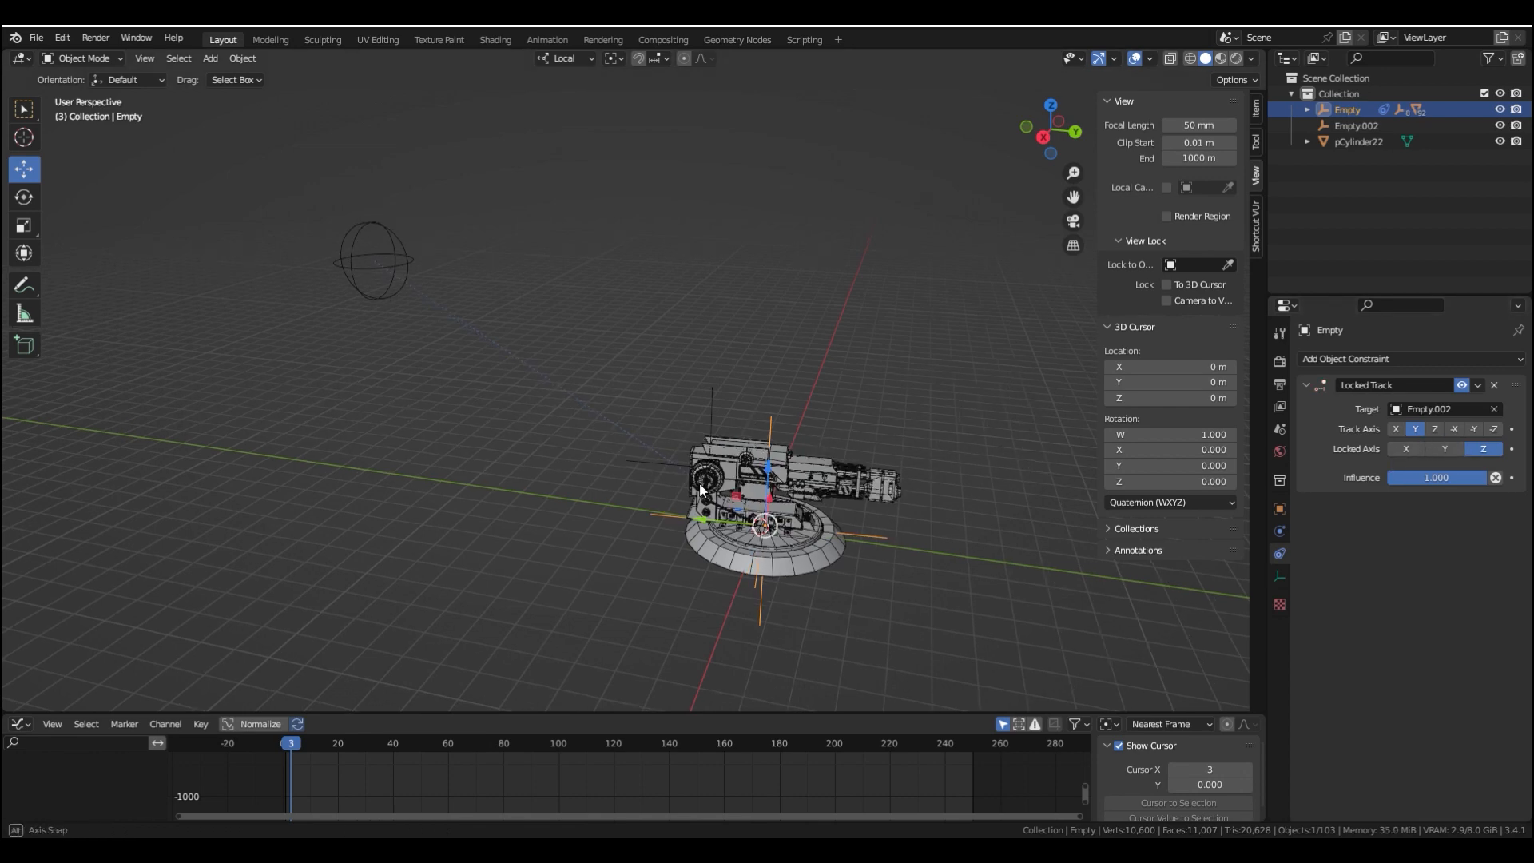
pyautogui.moveTo(696, 431); pyautogui.dragTo(724, 525, button='middle')
pyautogui.click(470, 392)
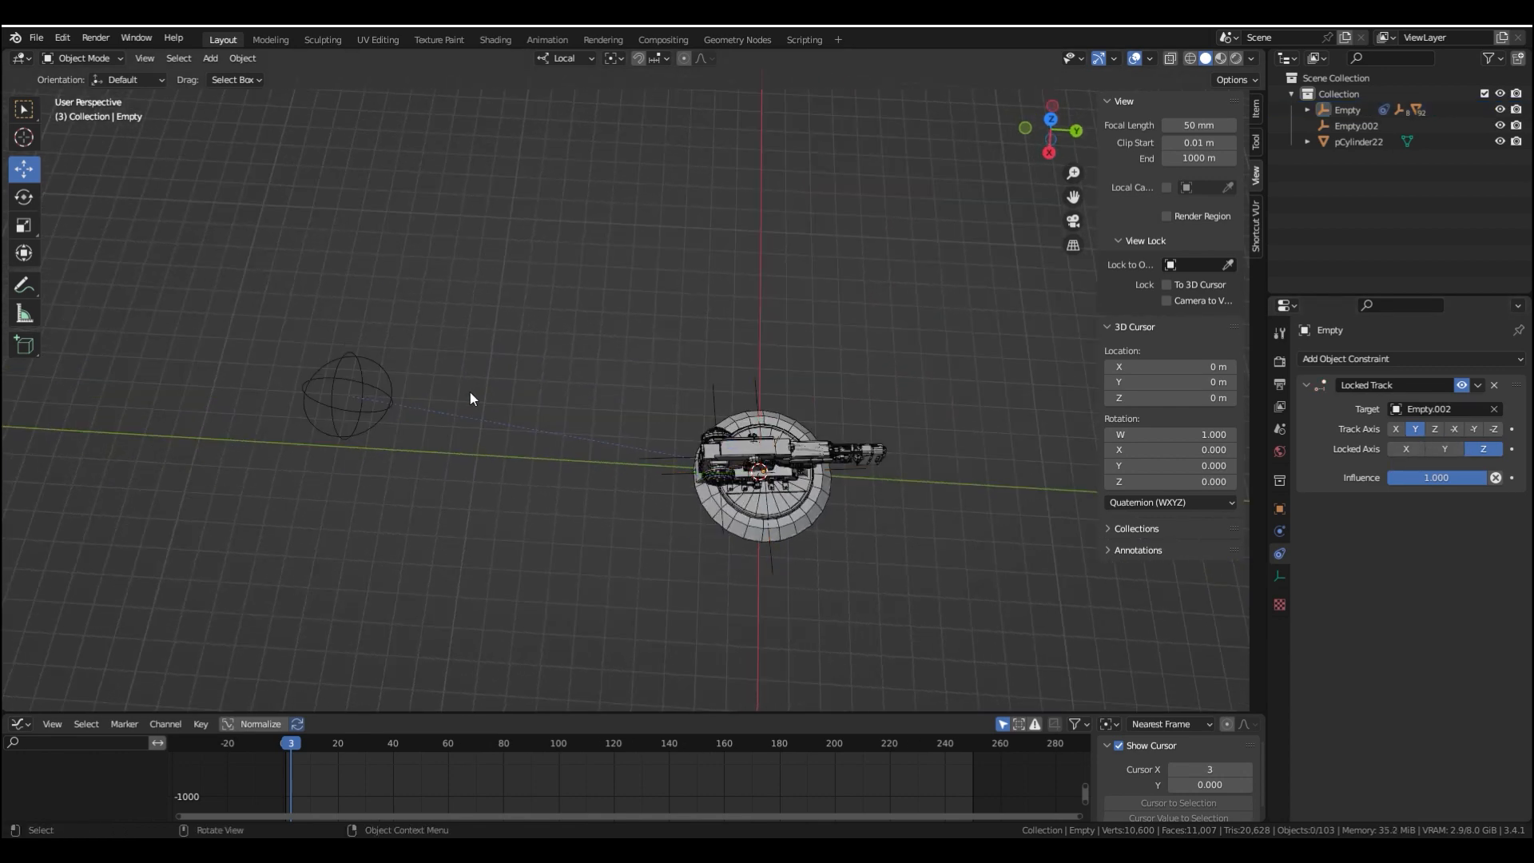
# Move the spherical target empty parallel to the ground, about -64 m in X and 56 m in Y, to test the turret's rotation
pyautogui.click(378, 380)
pyautogui.press('g')
pyautogui.hotkey('shift', 'z')
pyautogui.hotkey('shift', 'z')
pyautogui.click(616, 256)
pyautogui.moveTo(616, 256); pyautogui.dragTo(452, 223, button='middle')
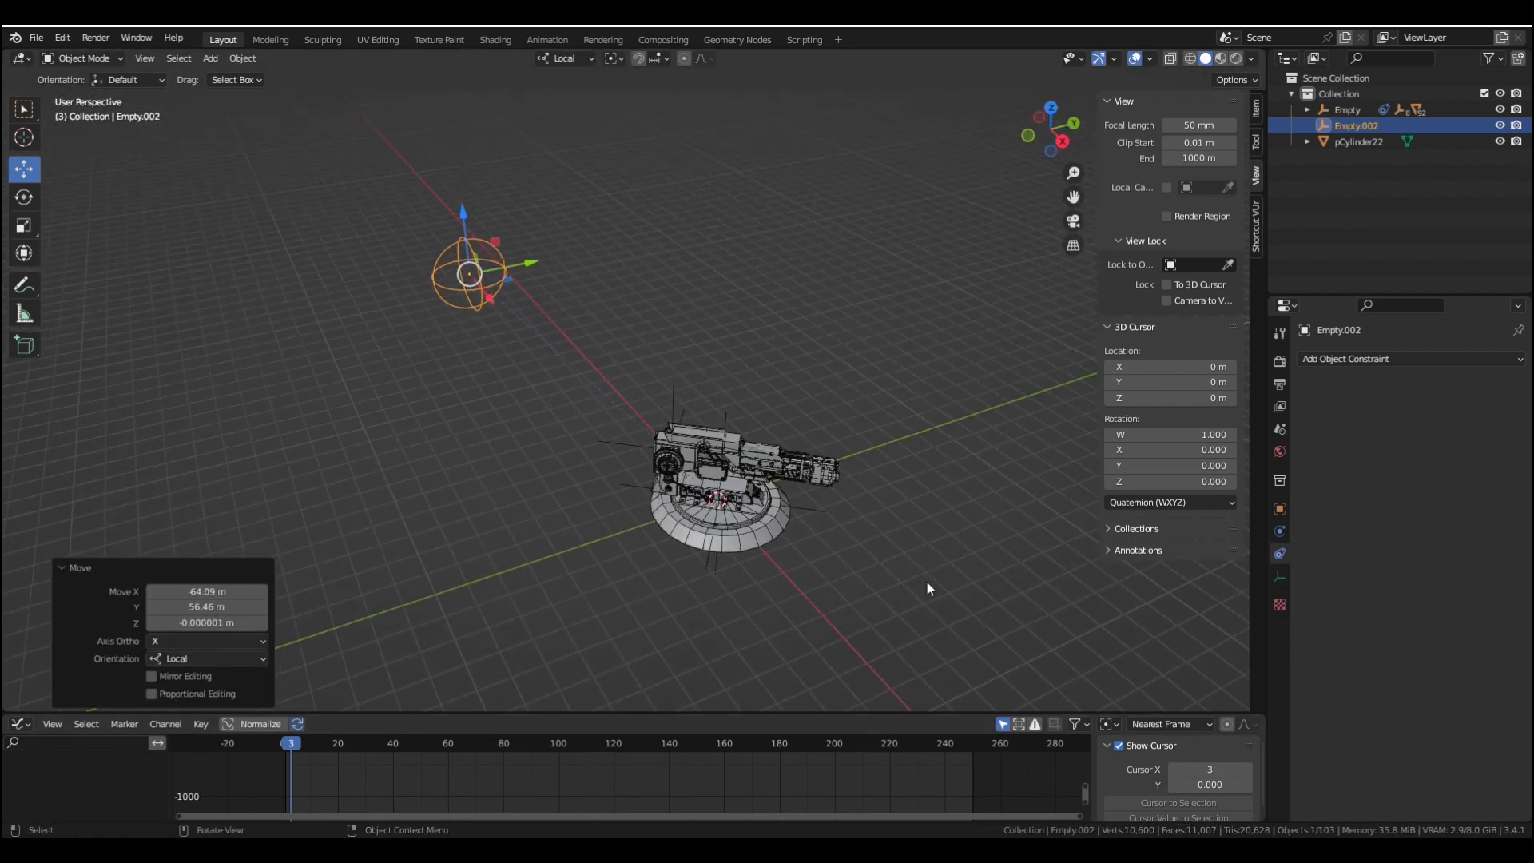
# Set the track axis of the turret base empty's Locked Track constraint to -Y
pyautogui.click(823, 521)
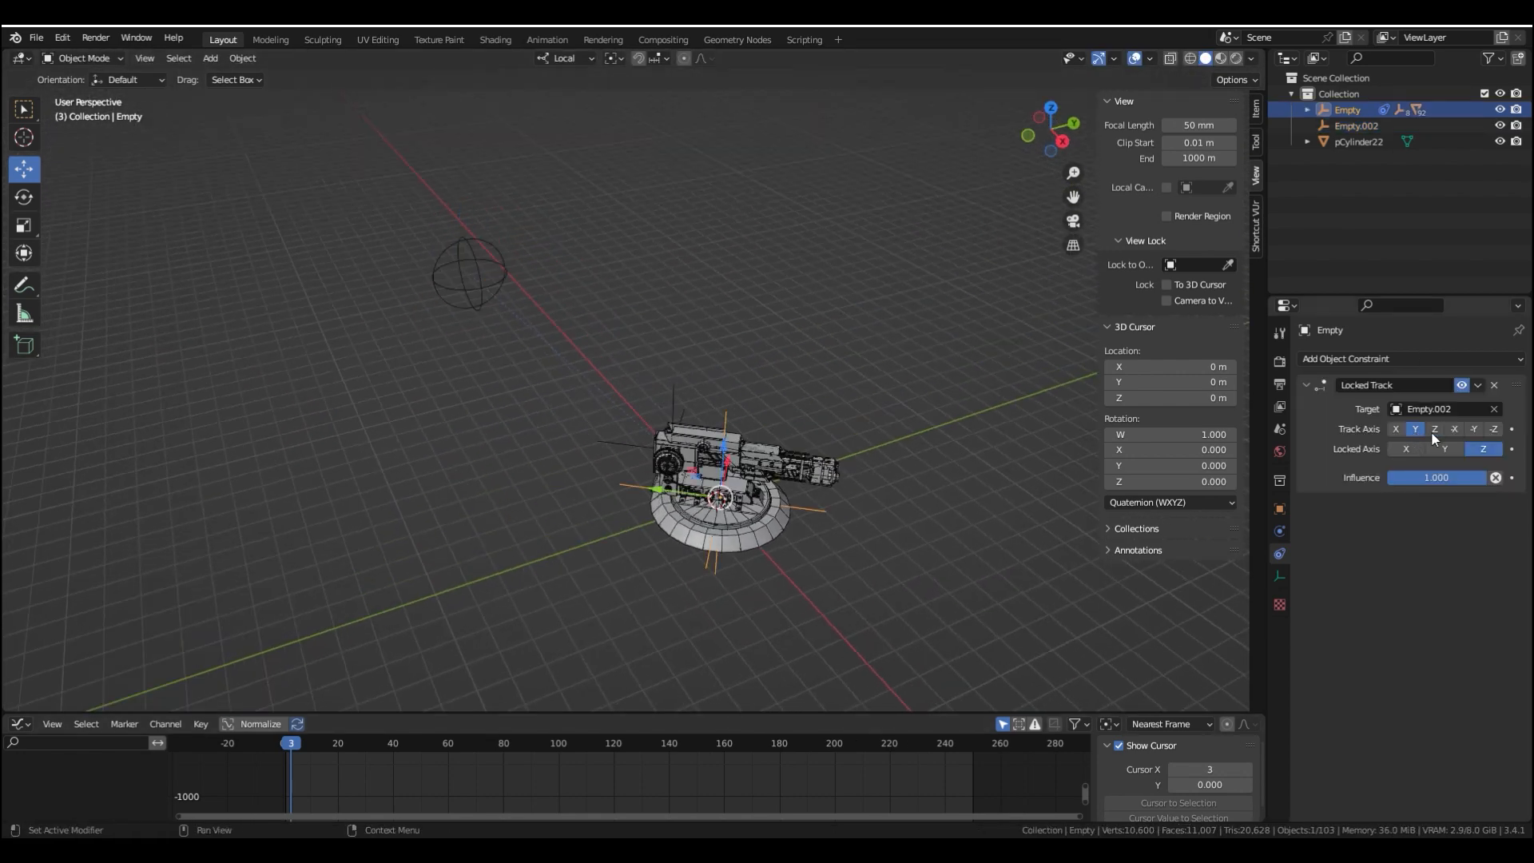
pyautogui.click(1472, 432)
pyautogui.moveTo(601, 484); pyautogui.dragTo(583, 436, button='middle')
# Add a Locked Track constraint to the empty at the gun's pivot, with the spherical Empty.002 as its target
pyautogui.scroll(4, 719, 464)
pyautogui.click(893, 503)
pyautogui.click(1354, 358)
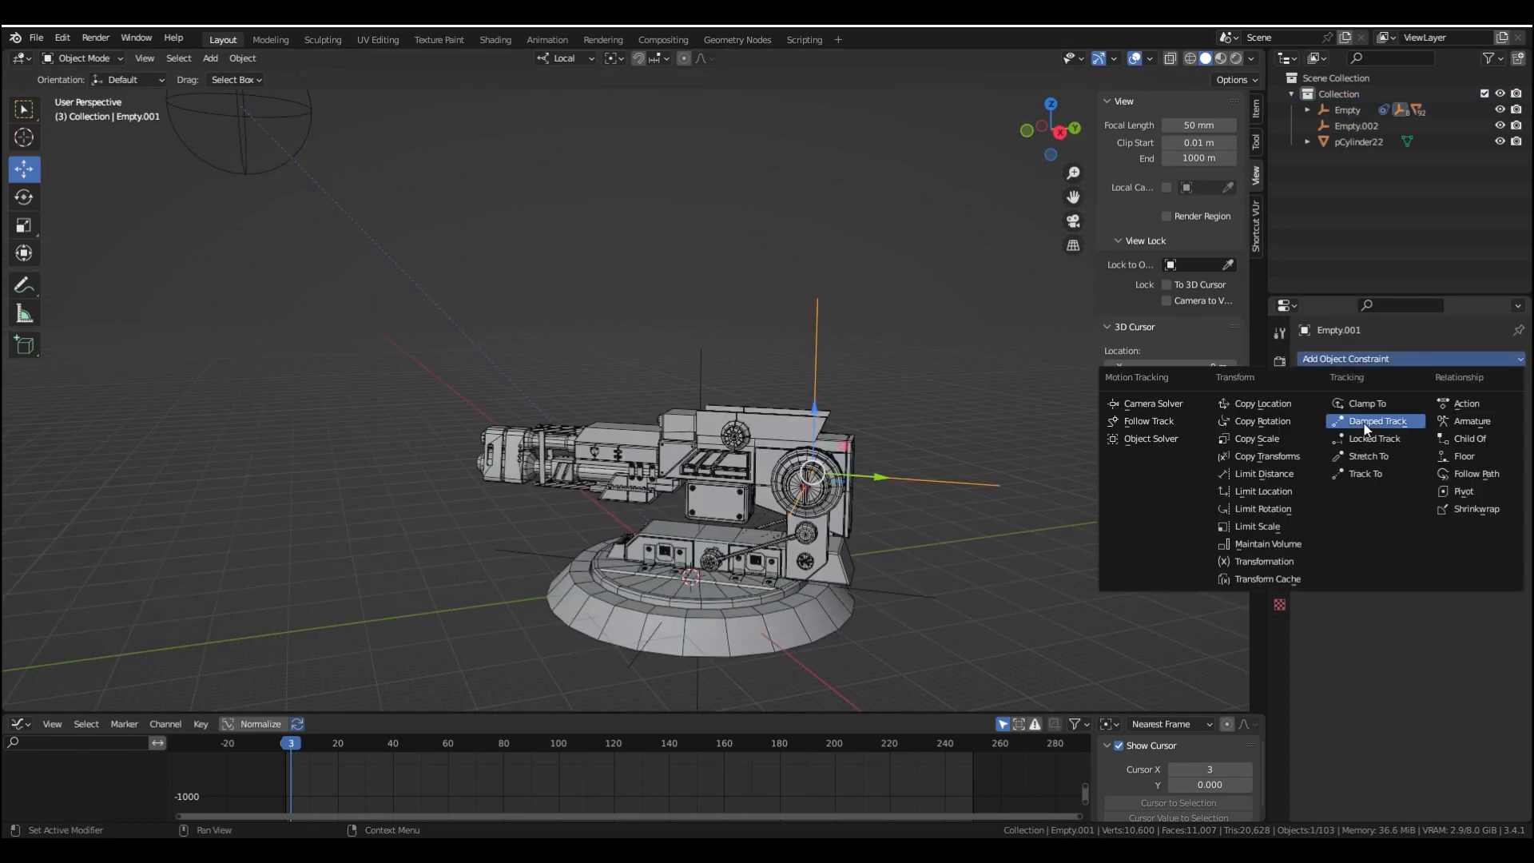
pyautogui.click(1372, 444)
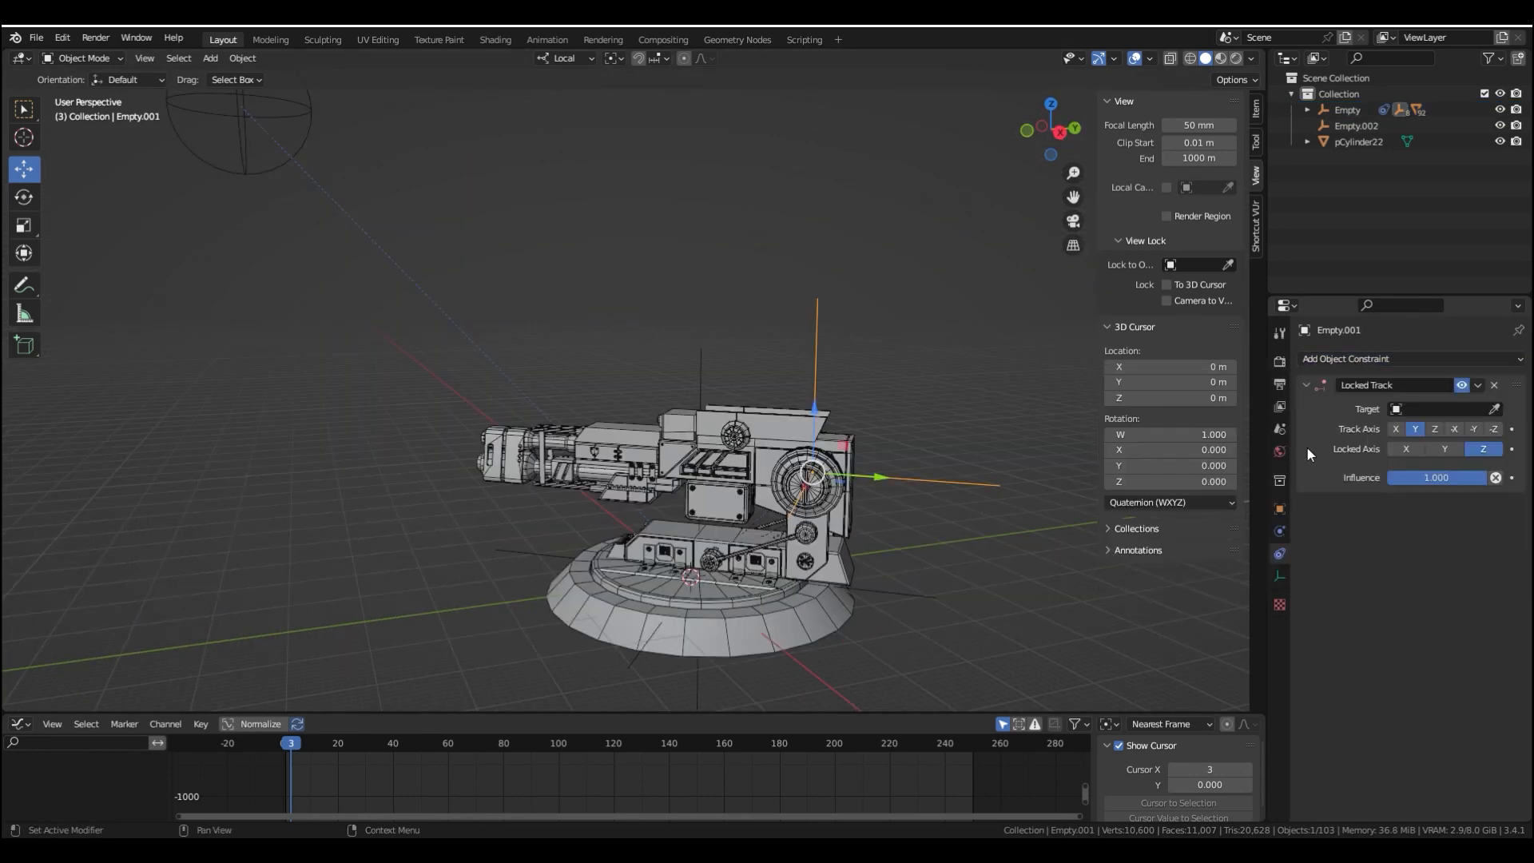
pyautogui.click(1494, 409)
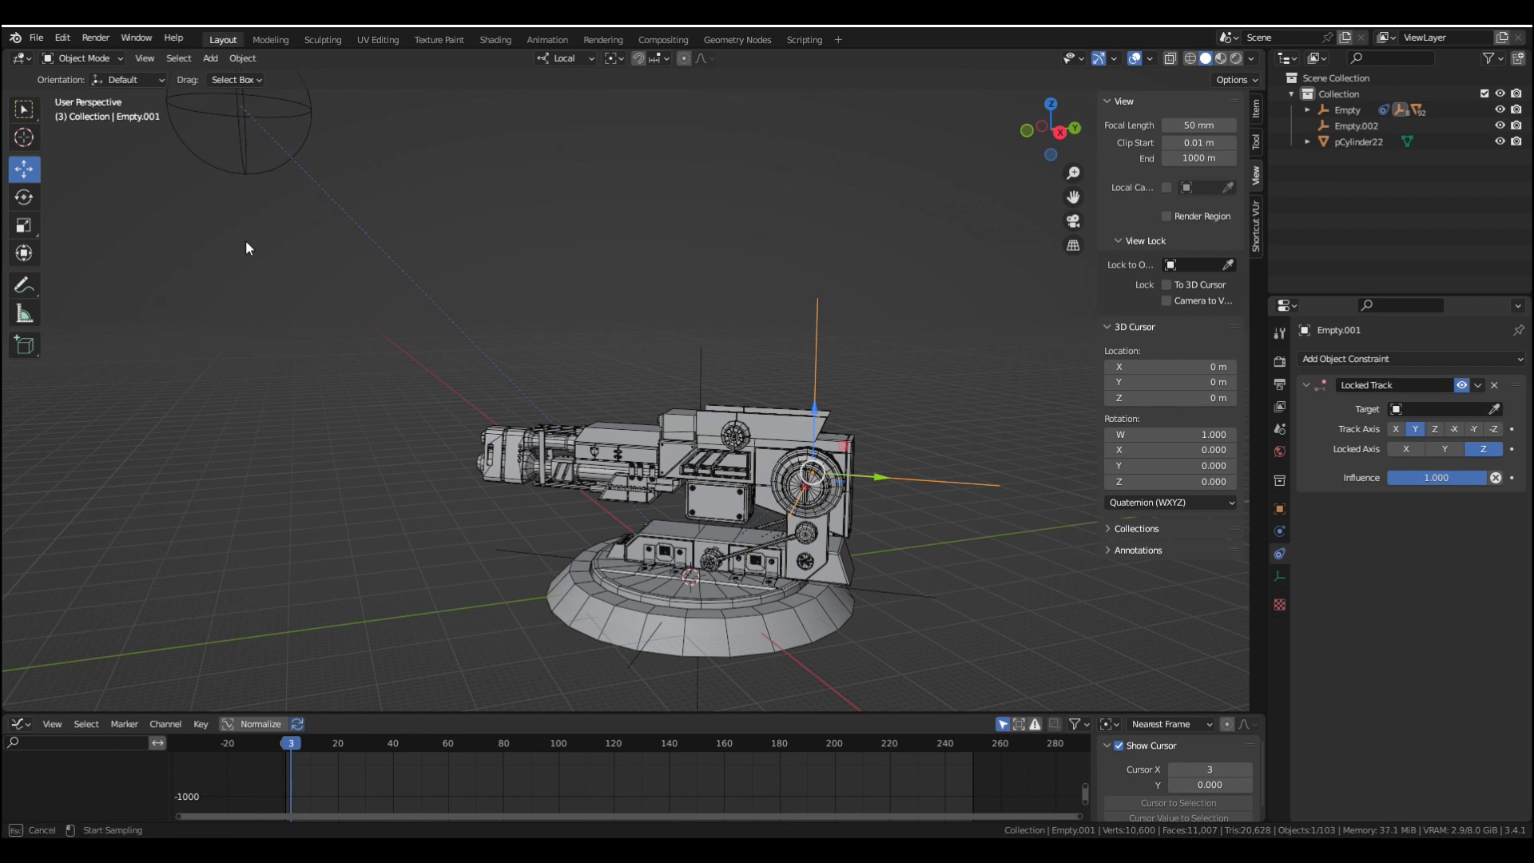
pyautogui.click(281, 101)
# Set the gun pivot constraint's locked axis to X and its track axis to -Y
pyautogui.moveTo(559, 360); pyautogui.dragTo(631, 399, button='middle')
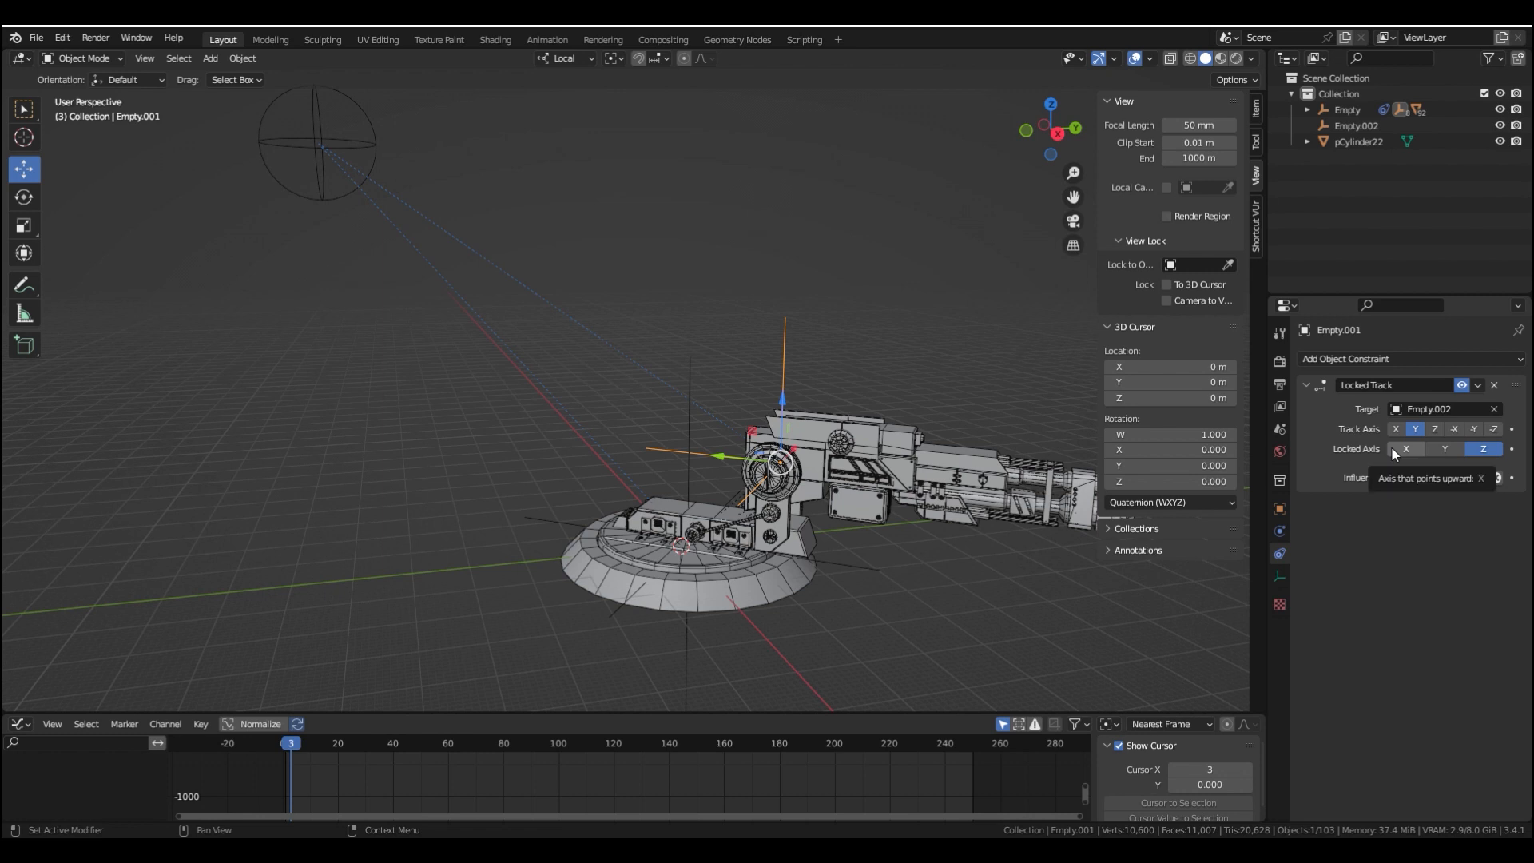
pyautogui.click(1393, 447)
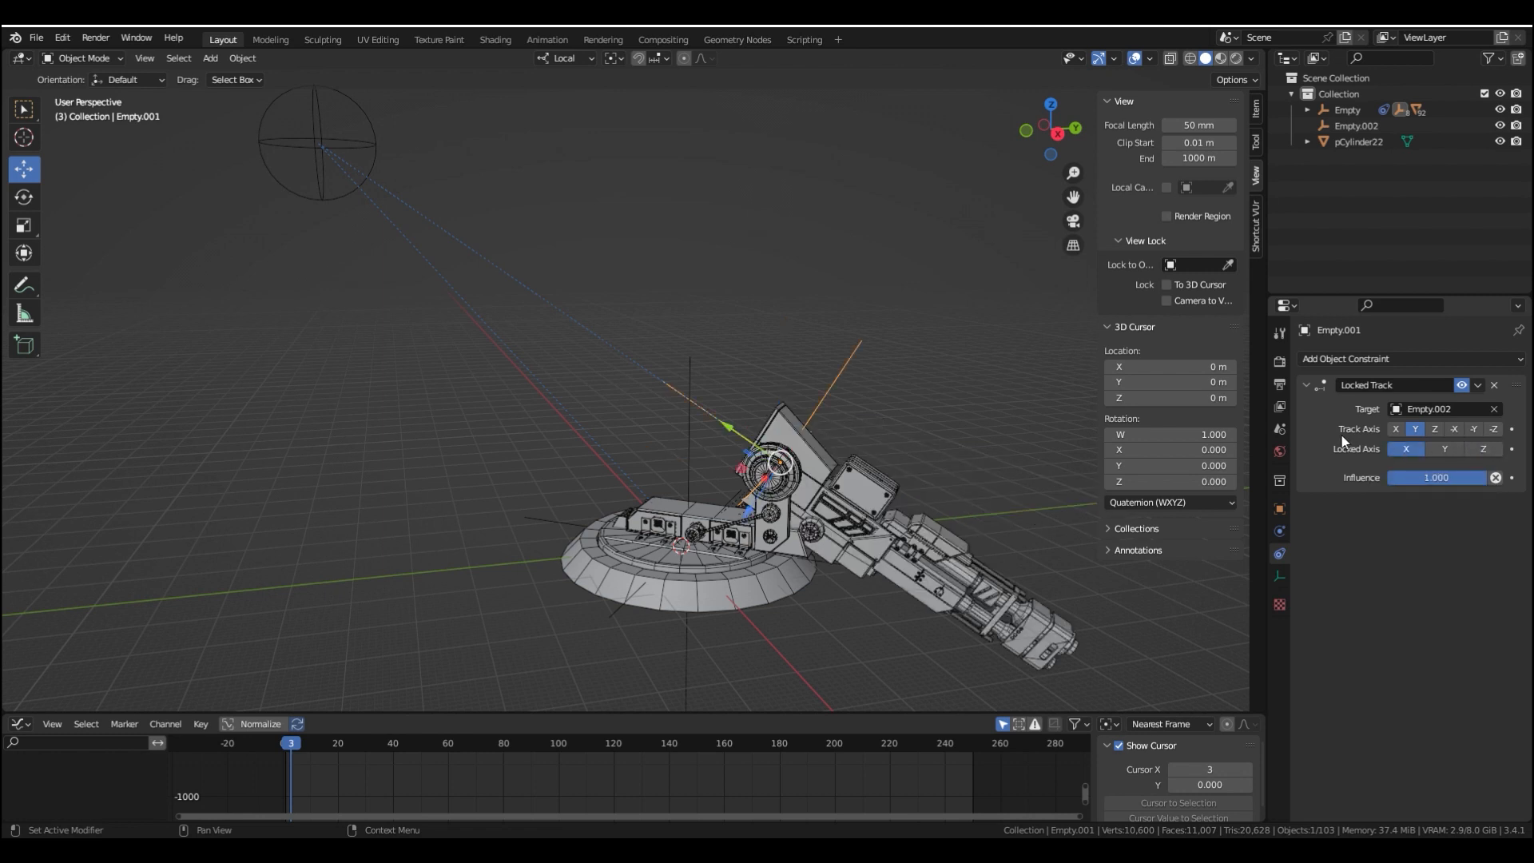
pyautogui.click(1478, 429)
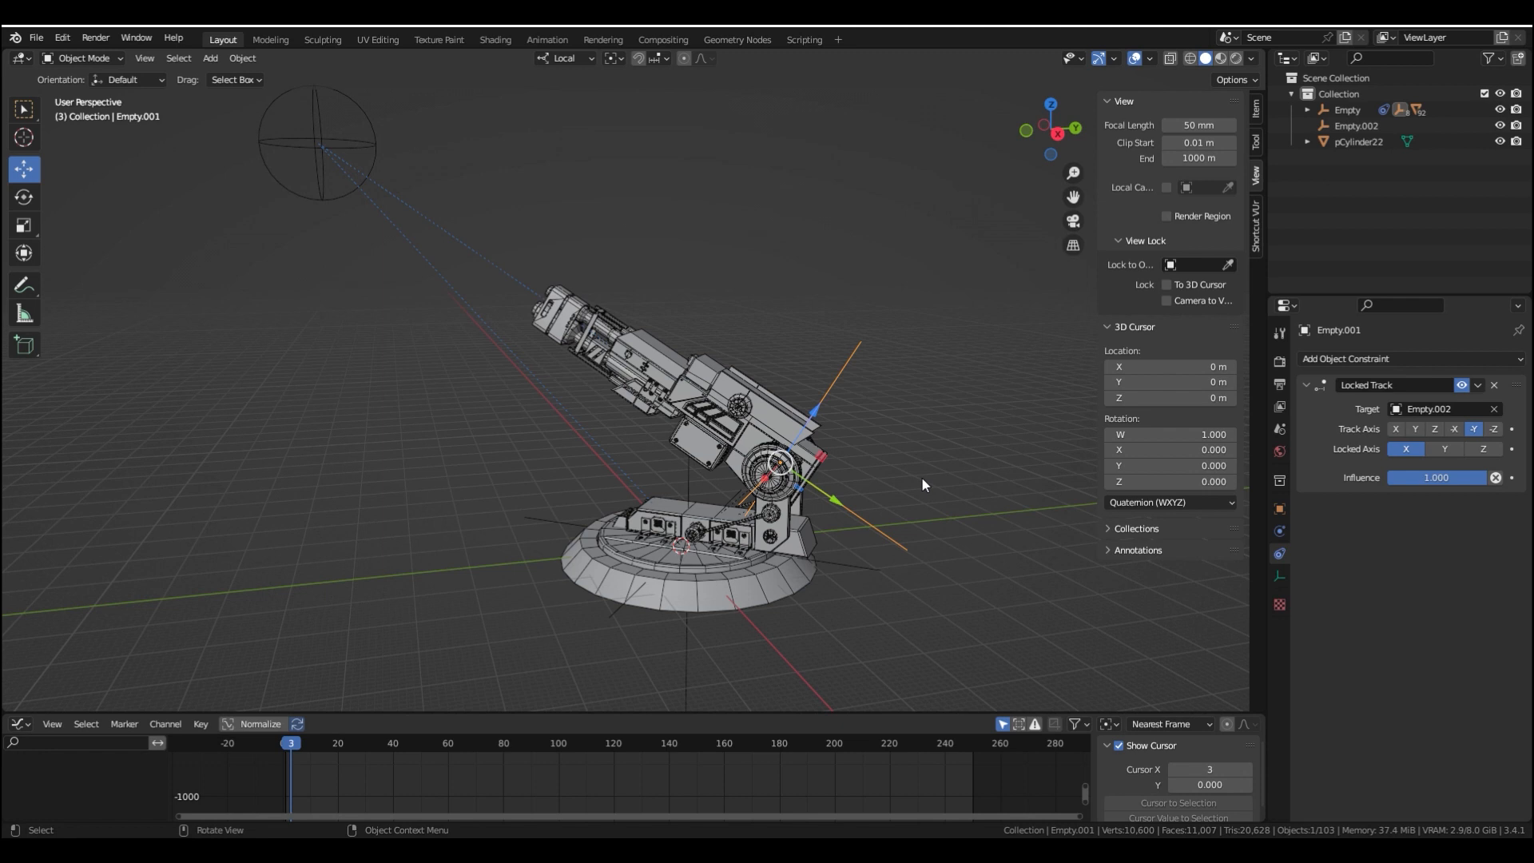
# Lower the spherical target empty about 82 m along Z to see how far down the gun tilts
pyautogui.moveTo(922, 476); pyautogui.dragTo(164, 171, button='middle')
pyautogui.click(266, 143)
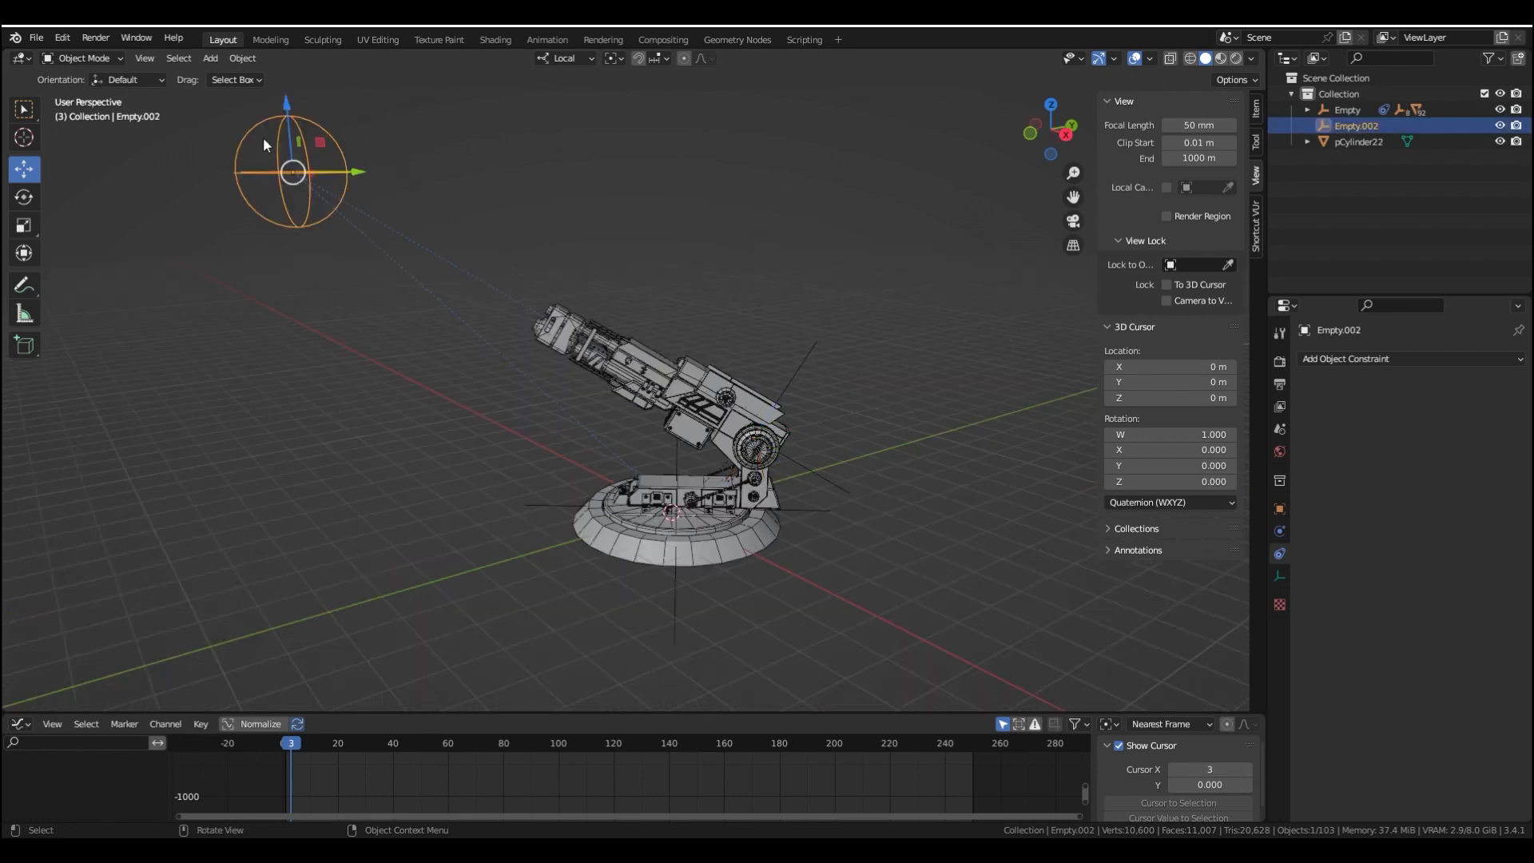
pyautogui.moveTo(284, 130); pyautogui.dragTo(356, 504)
pyautogui.scroll(8, 702, 572)
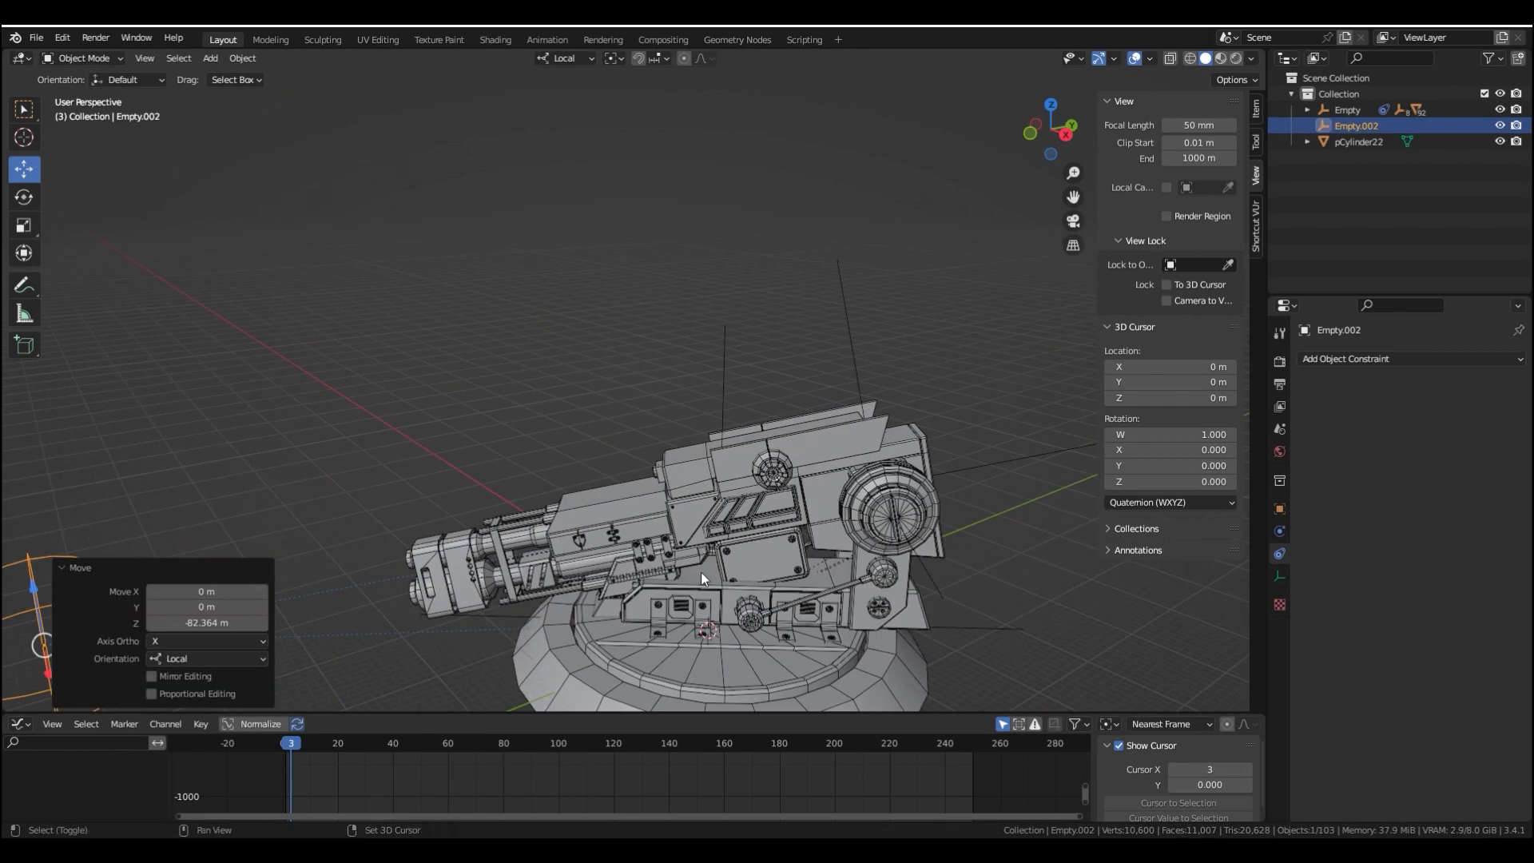
pyautogui.moveTo(674, 395); pyautogui.dragTo(482, 368, button='middle')
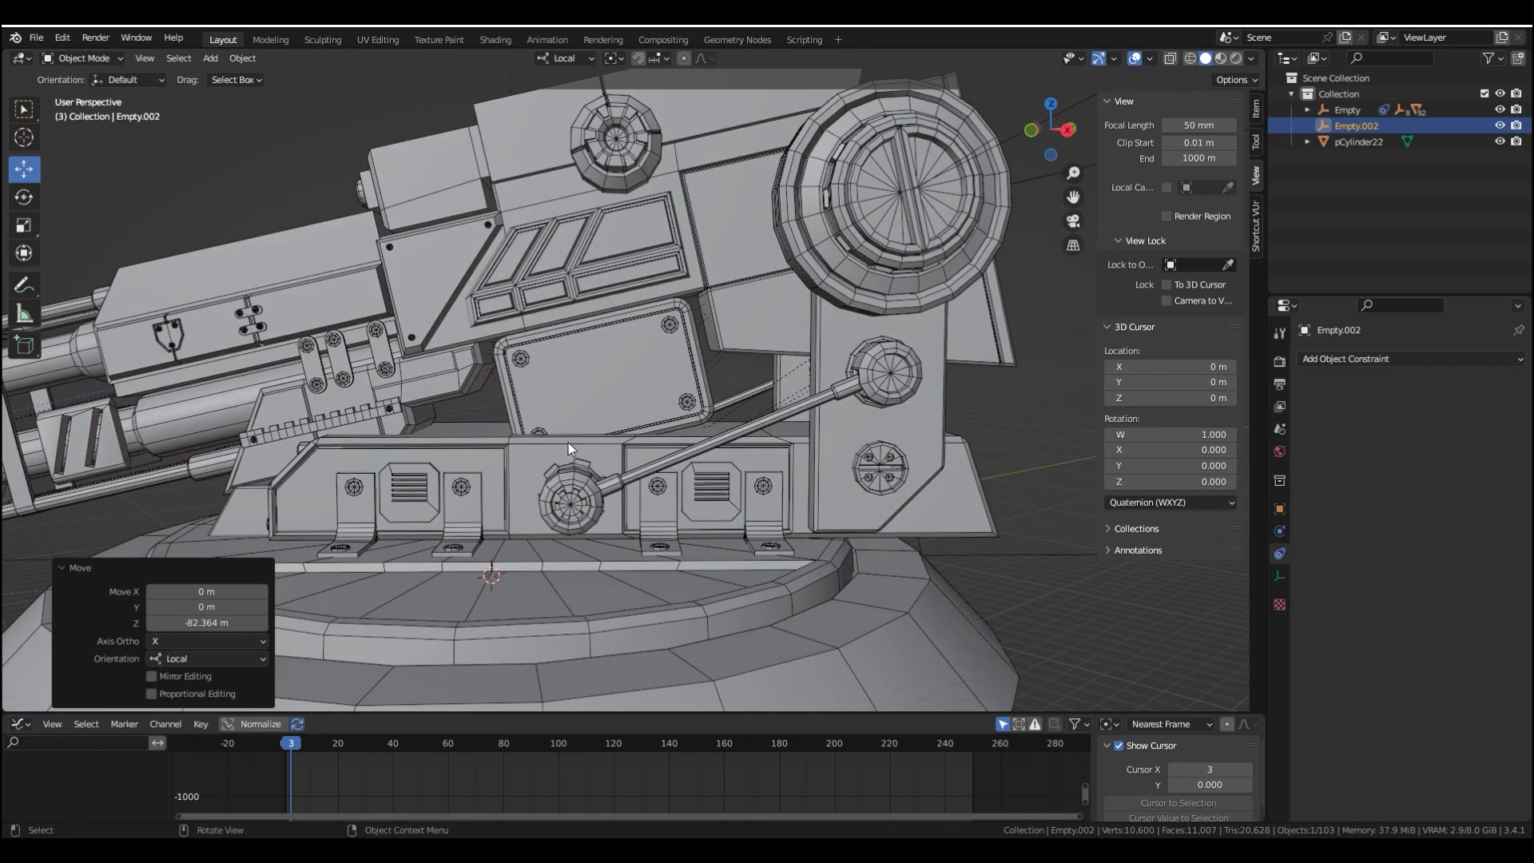
# Add a Limit Rotation constraint to the gun's pivot empty, enable the X limit with a maximum of 7.5°, and check the clearance above the mount
pyautogui.scroll(-2, 583, 440)
pyautogui.keyDown('shift'); pyautogui.moveTo(784, 366); pyautogui.dragTo(756, 419, button='middle'); pyautogui.keyUp('shift')
pyautogui.click(948, 280)
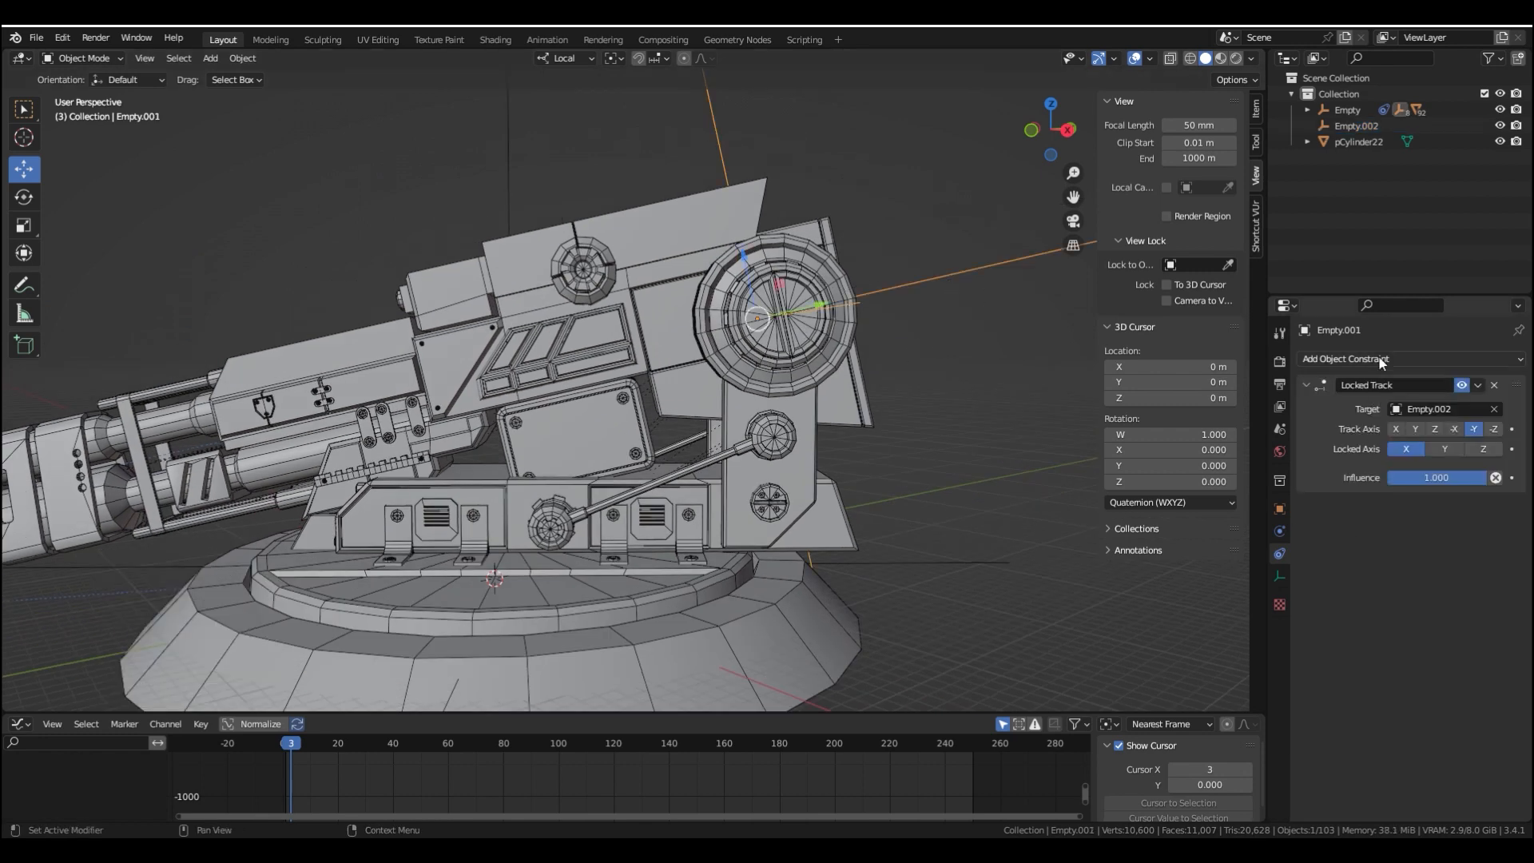
pyautogui.click(1314, 359)
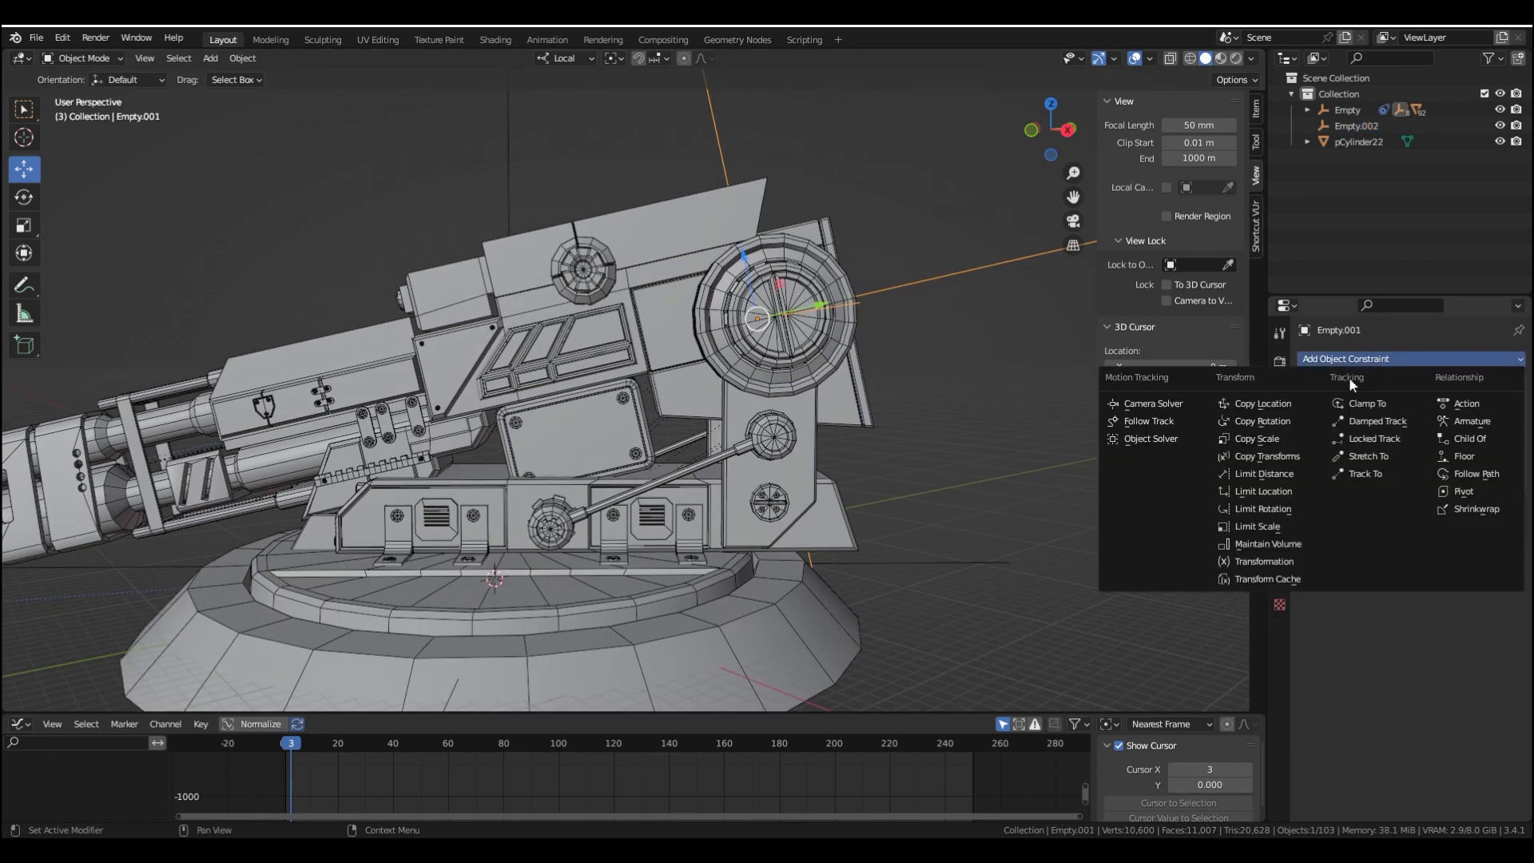
pyautogui.click(1293, 510)
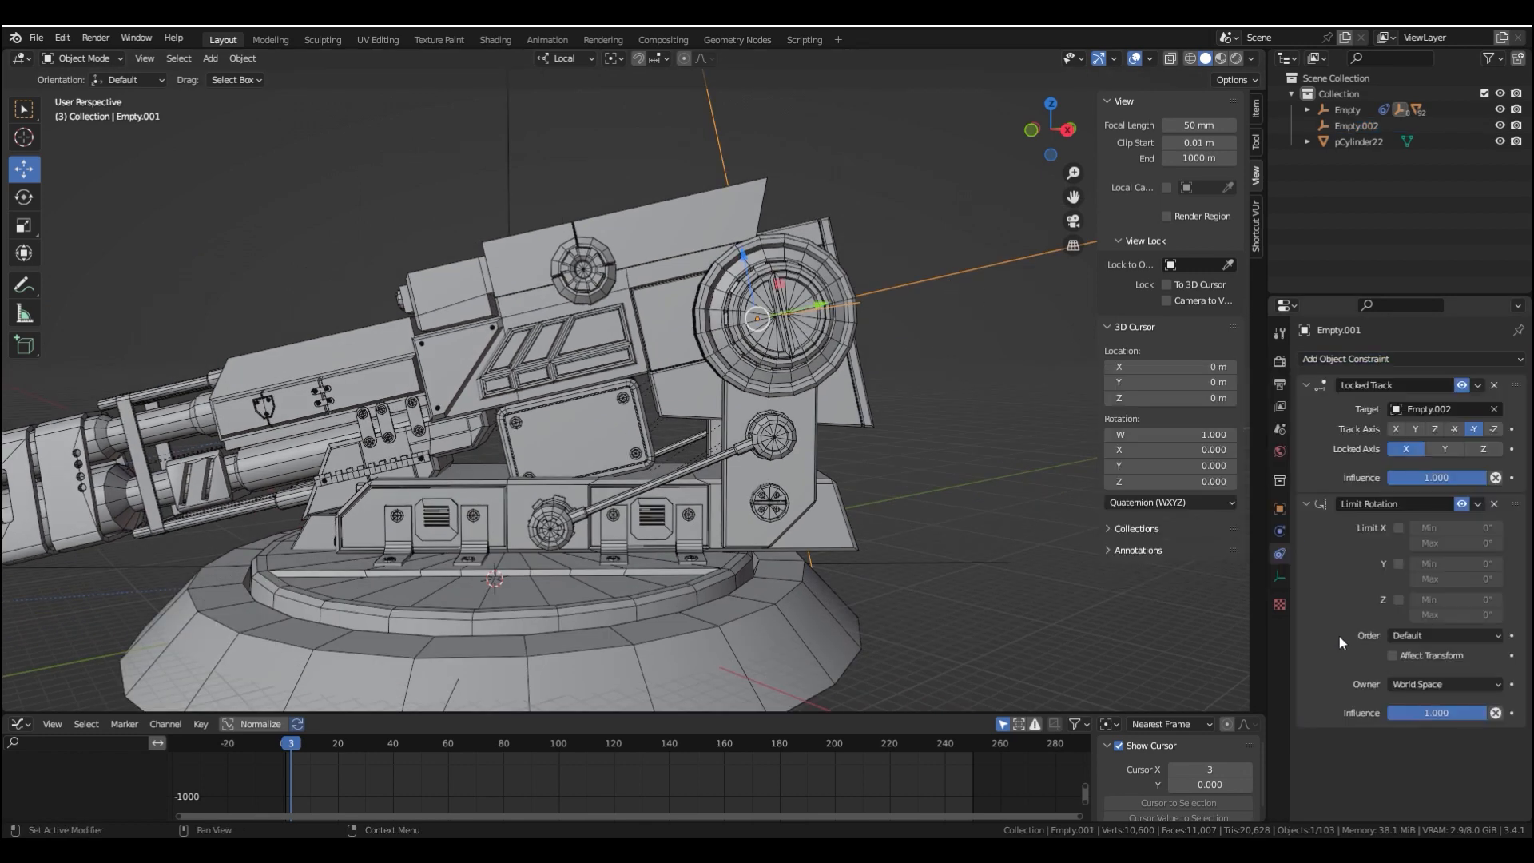
pyautogui.click(1398, 528)
pyautogui.moveTo(1448, 542); pyautogui.dragTo(1508, 542)
pyautogui.moveTo(650, 529); pyautogui.dragTo(727, 579, button='middle')
pyautogui.scroll(3, 775, 497)
pyautogui.keyDown('shift'); pyautogui.moveTo(727, 580); pyautogui.dragTo(706, 492, button='middle'); pyautogui.keyUp('shift')
pyautogui.scroll(2, 706, 492)
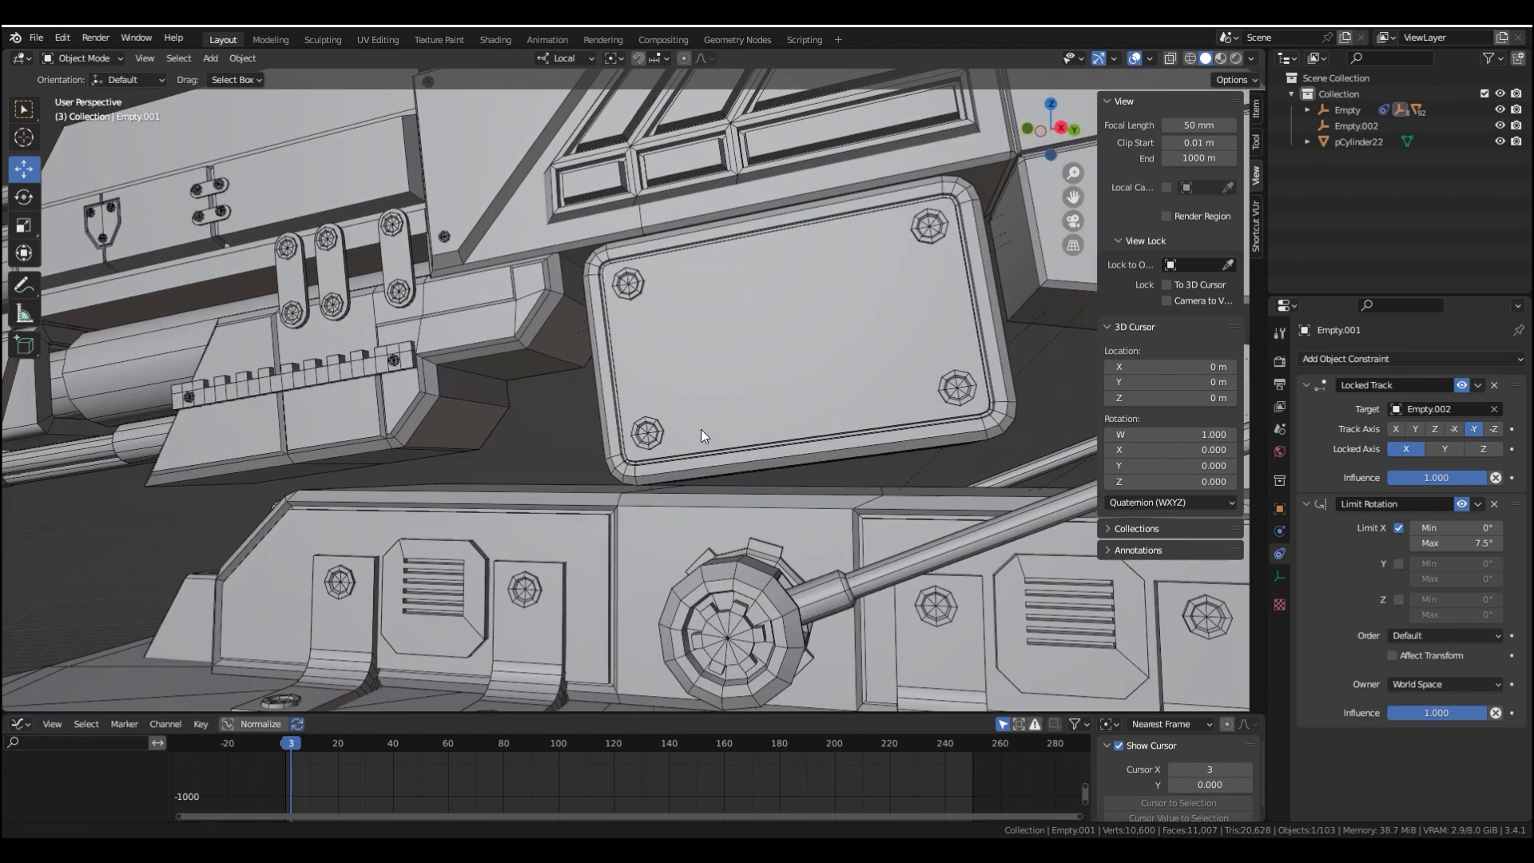
pyautogui.moveTo(701, 429)
pyautogui.mouseDown(button='middle')
pyautogui.moveTo(674, 436)
pyautogui.moveTo(687, 433)
pyautogui.mouseUp(button='middle')
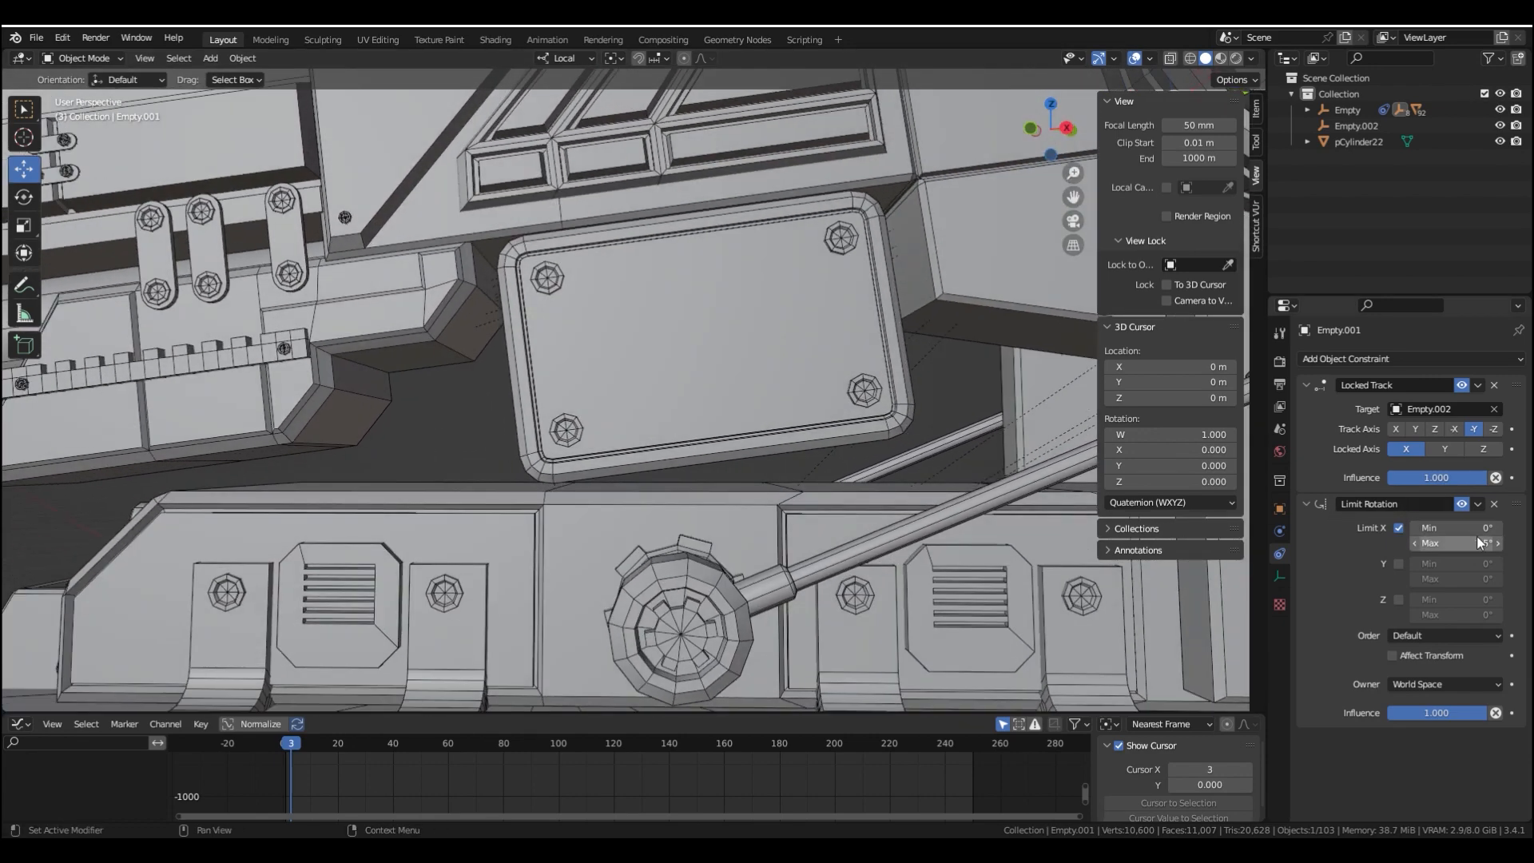
# Set the minimum X rotation limit of the gun's pivot empty to -60°
pyautogui.scroll(-9, 538, 486)
pyautogui.moveTo(562, 443); pyautogui.dragTo(521, 471, button='middle')
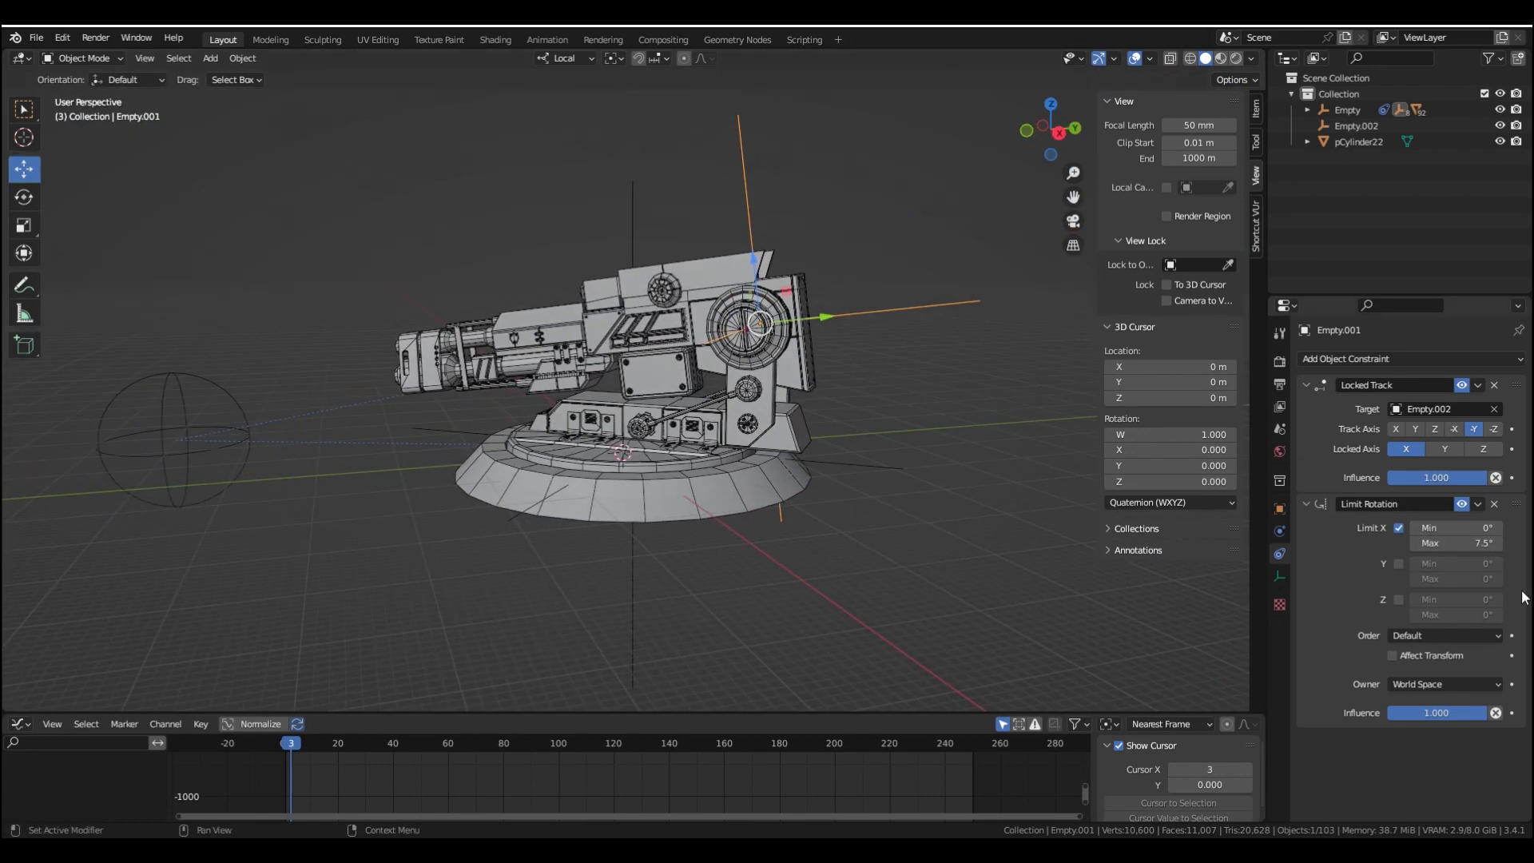
pyautogui.click(1456, 527)
pyautogui.write('-60')
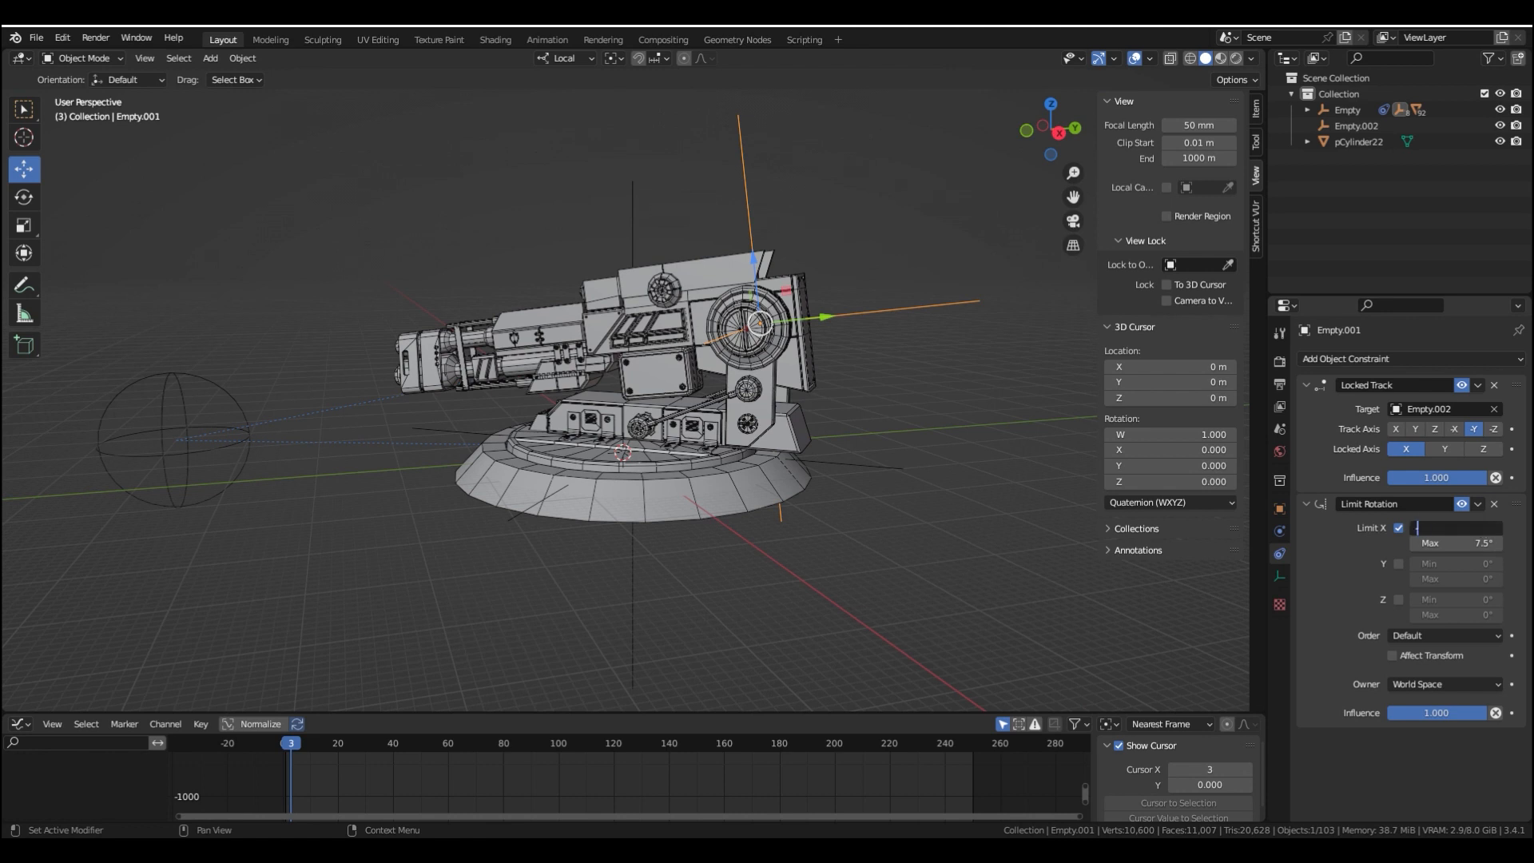
pyautogui.press('Return')
# Hide the viewport overlays and move the spherical target empty around the turret to test the finished tracking
pyautogui.scroll(-3, 663, 492)
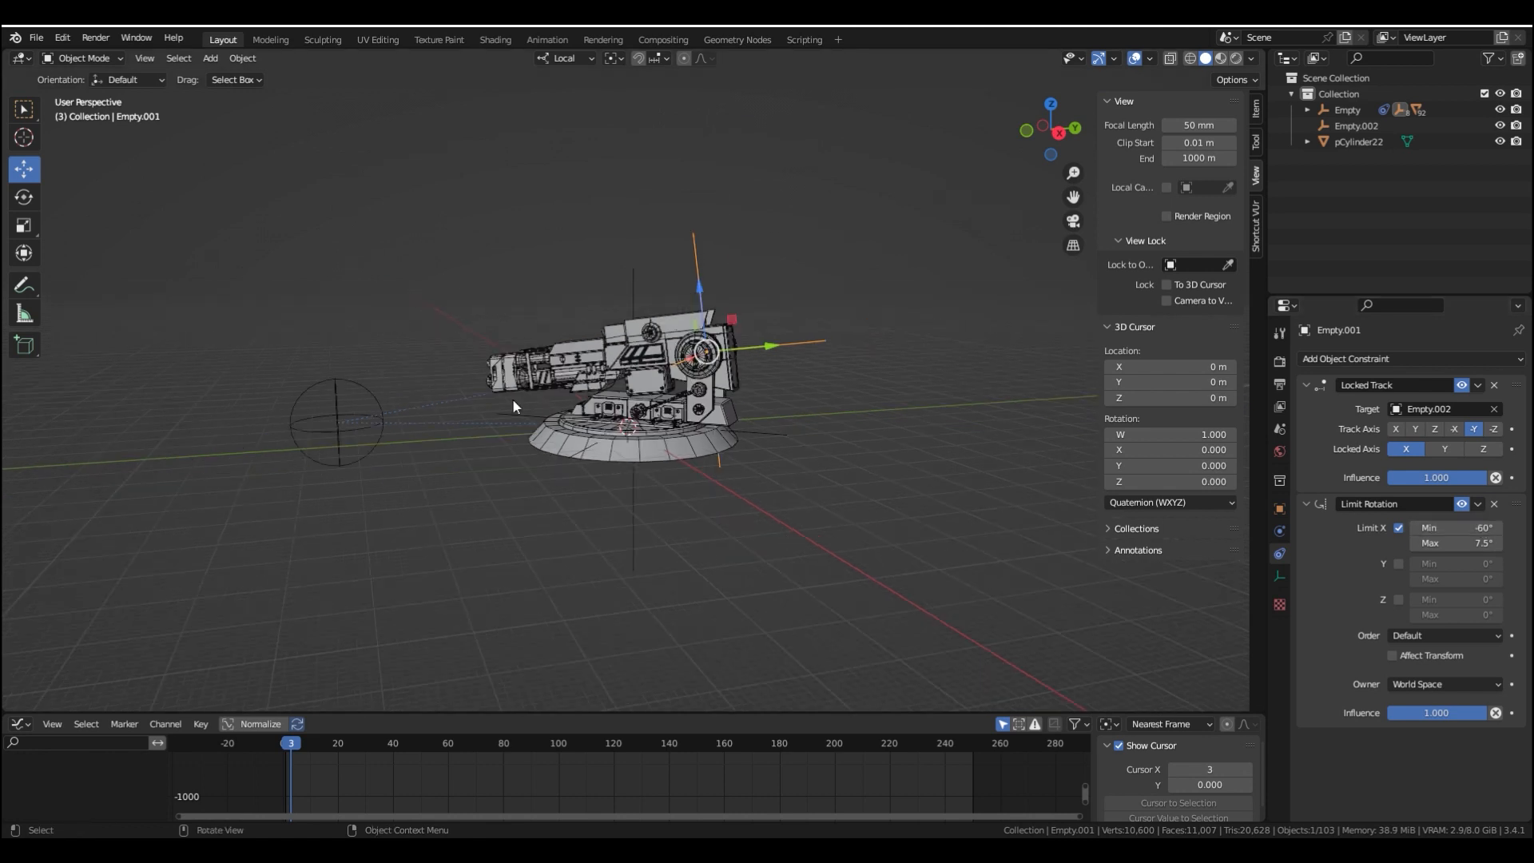
pyautogui.click(336, 394)
pyautogui.keyDown('shift'); pyautogui.moveTo(464, 392); pyautogui.dragTo(563, 409, button='middle'); pyautogui.keyUp('shift')
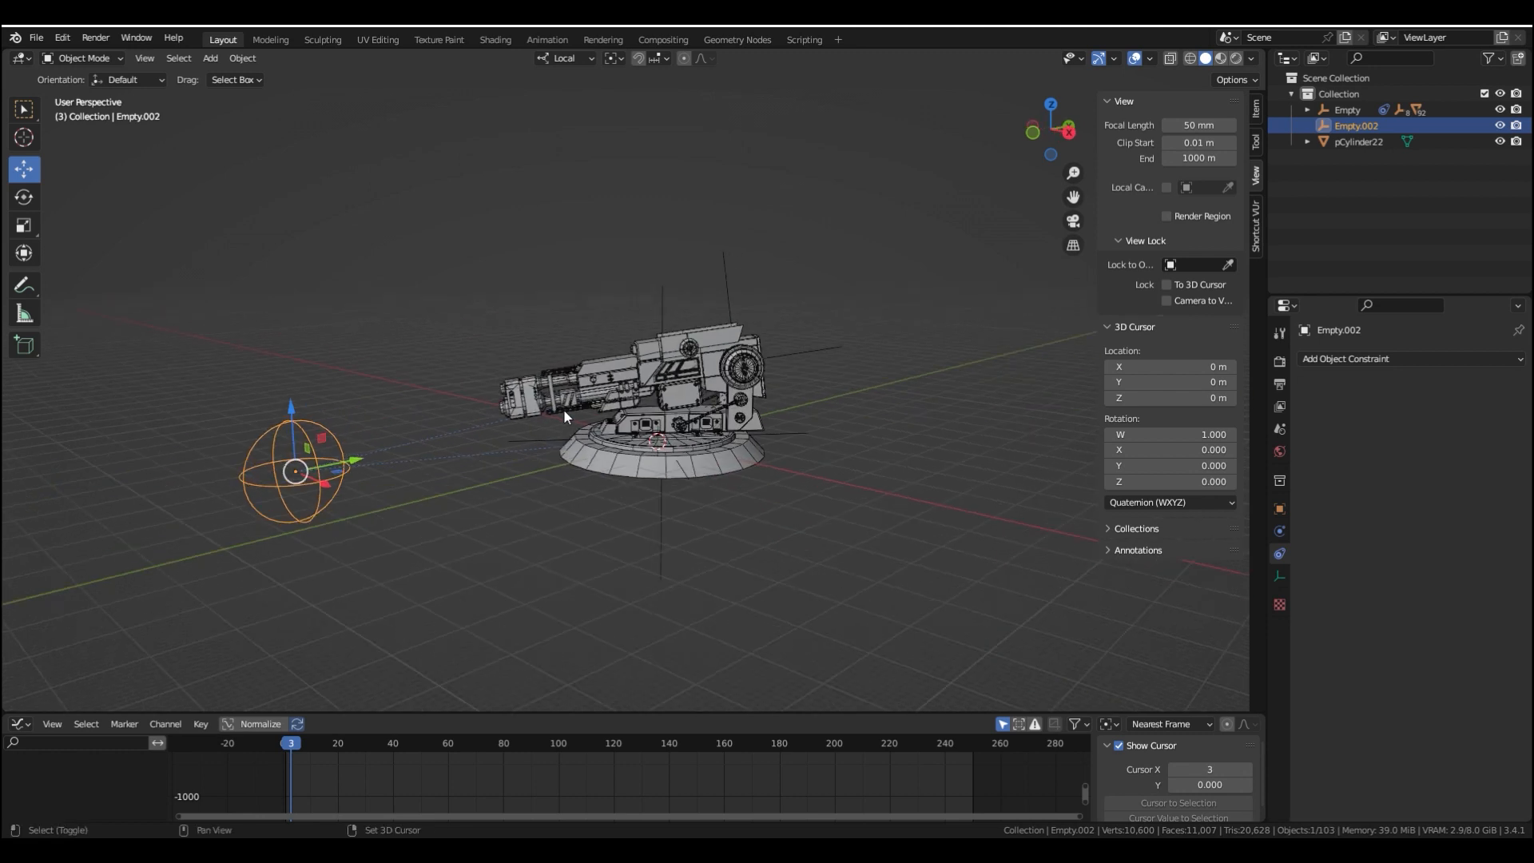
pyautogui.hotkey('alt', 'shift', 'z')
pyautogui.press('g')
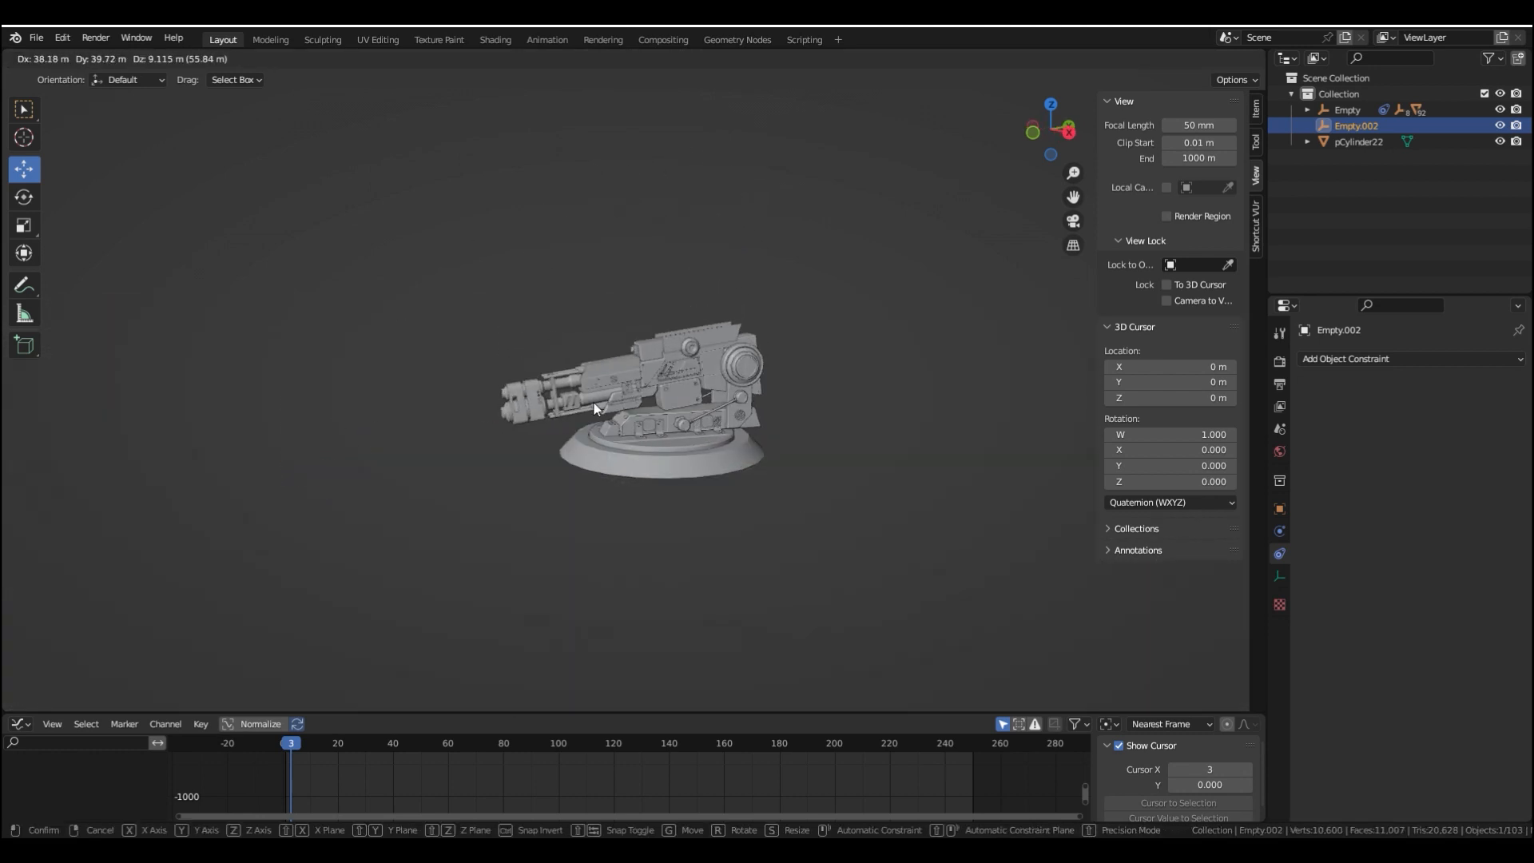
pyautogui.click(779, 309)
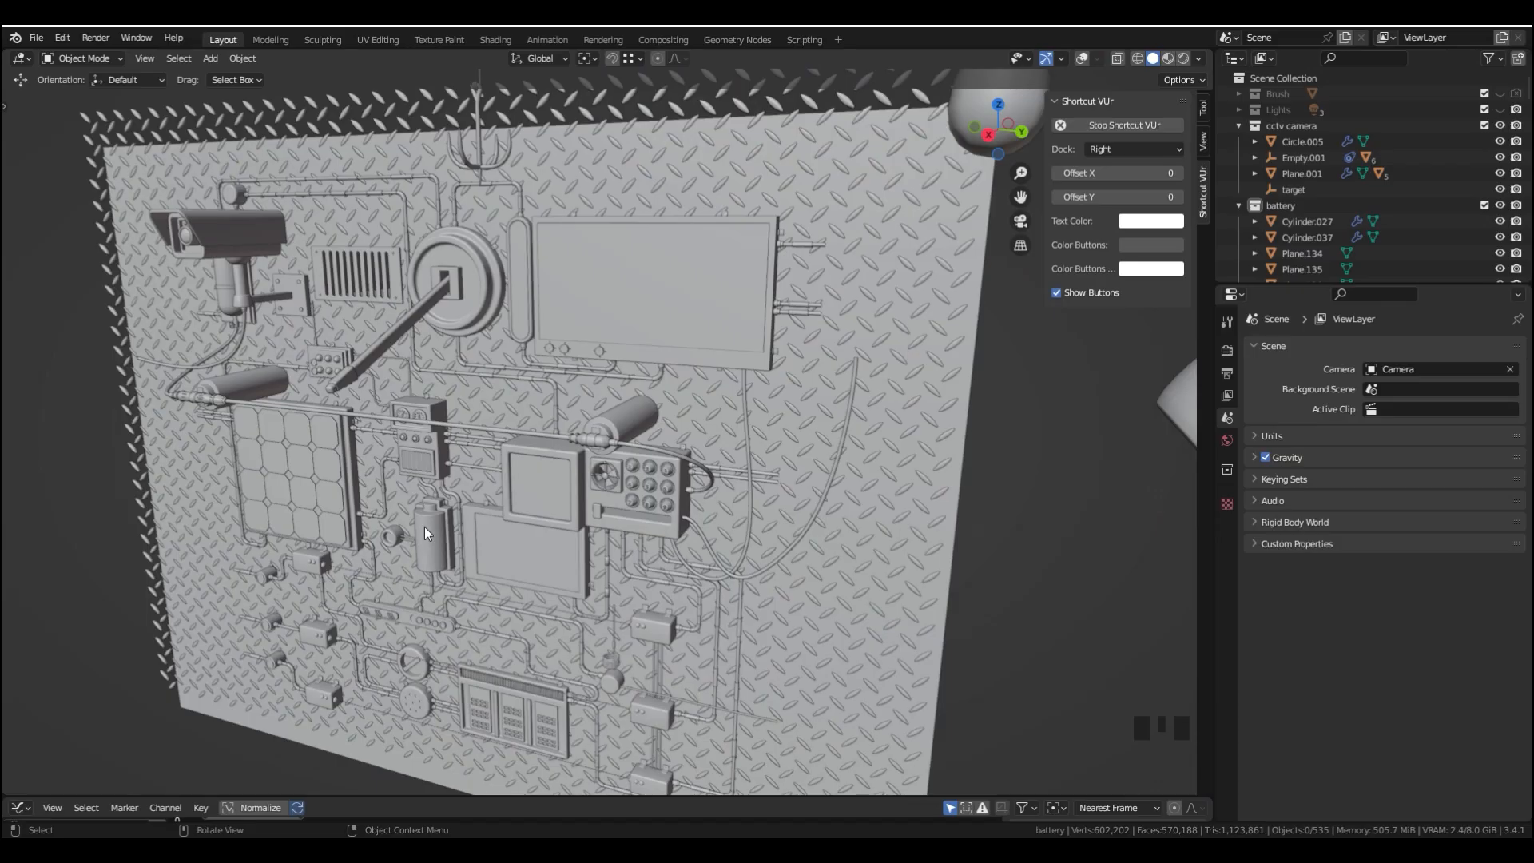
# Isolate the battery cylinder on the wall panel in local view and inspect its half-round shape
pyautogui.click(424, 525)
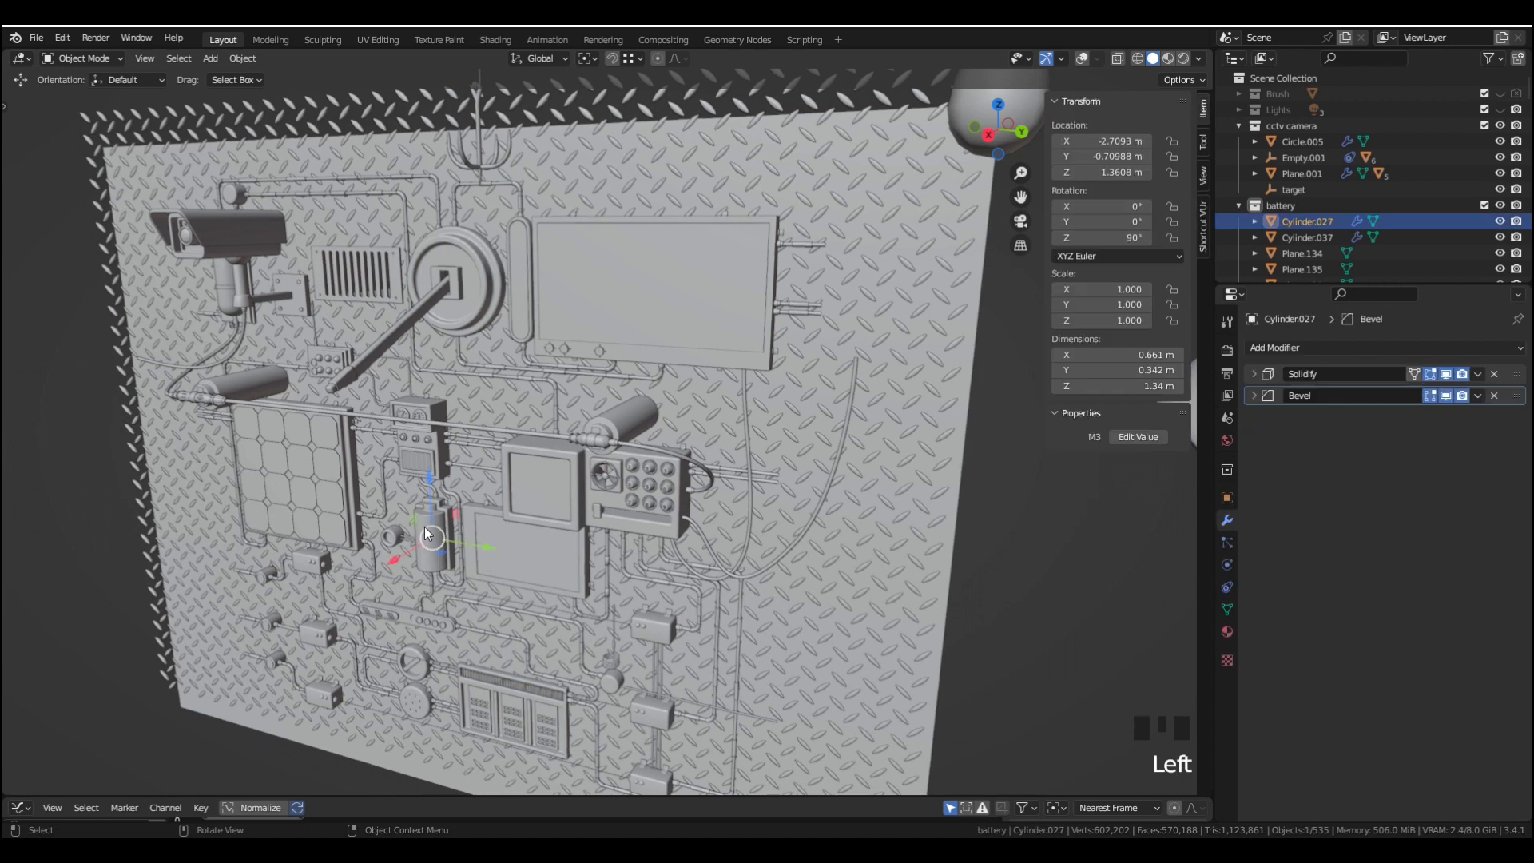
pyautogui.press('KP_Divide')
pyautogui.scroll(-2, 424, 526)
pyautogui.moveTo(692, 434); pyautogui.dragTo(649, 414, button='middle')
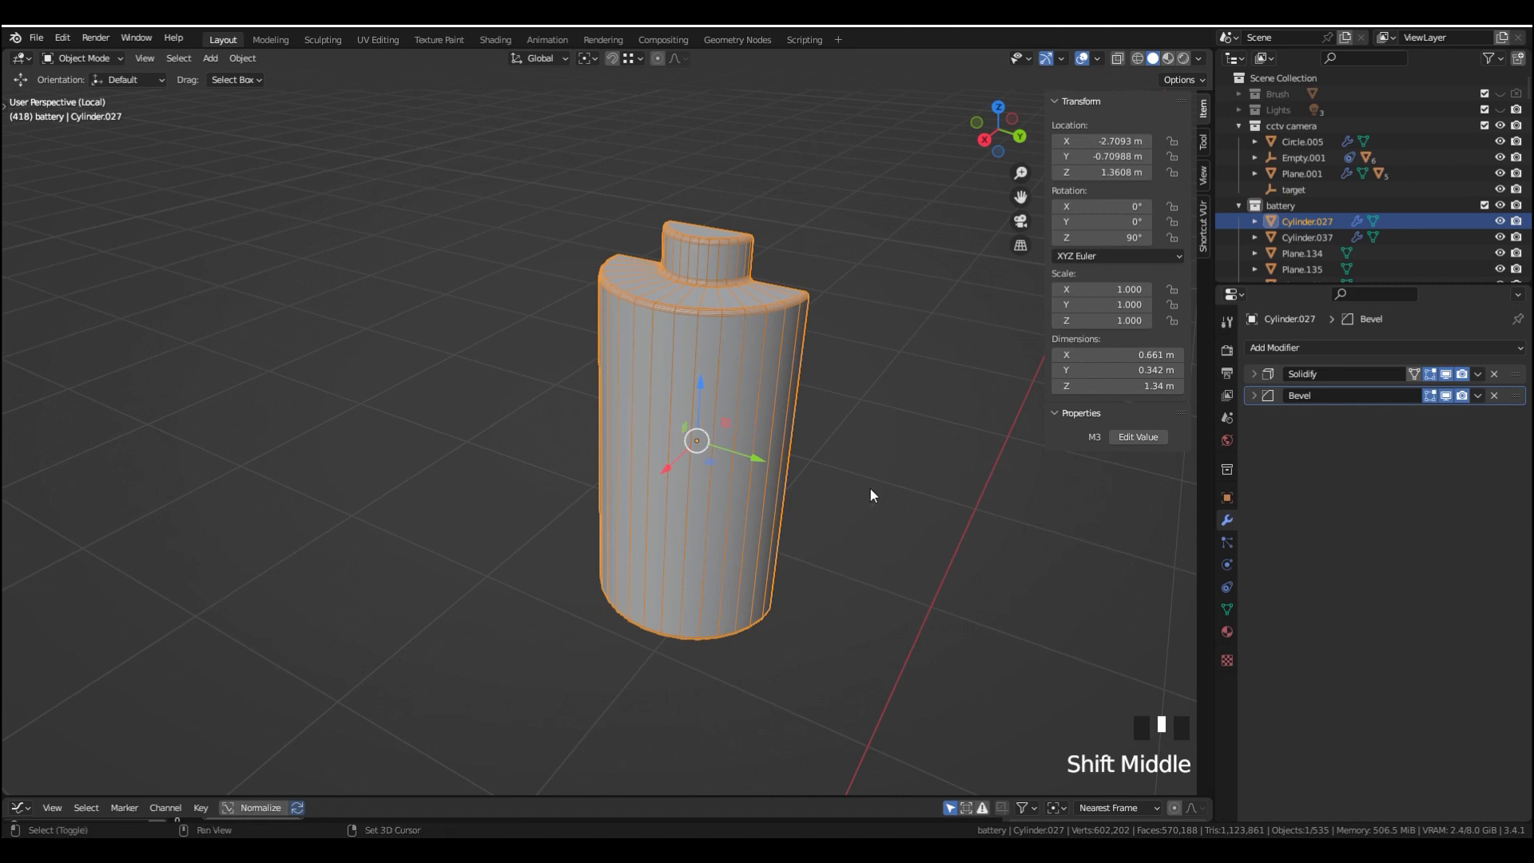
pyautogui.moveTo(870, 495); pyautogui.dragTo(601, 489, button='middle')
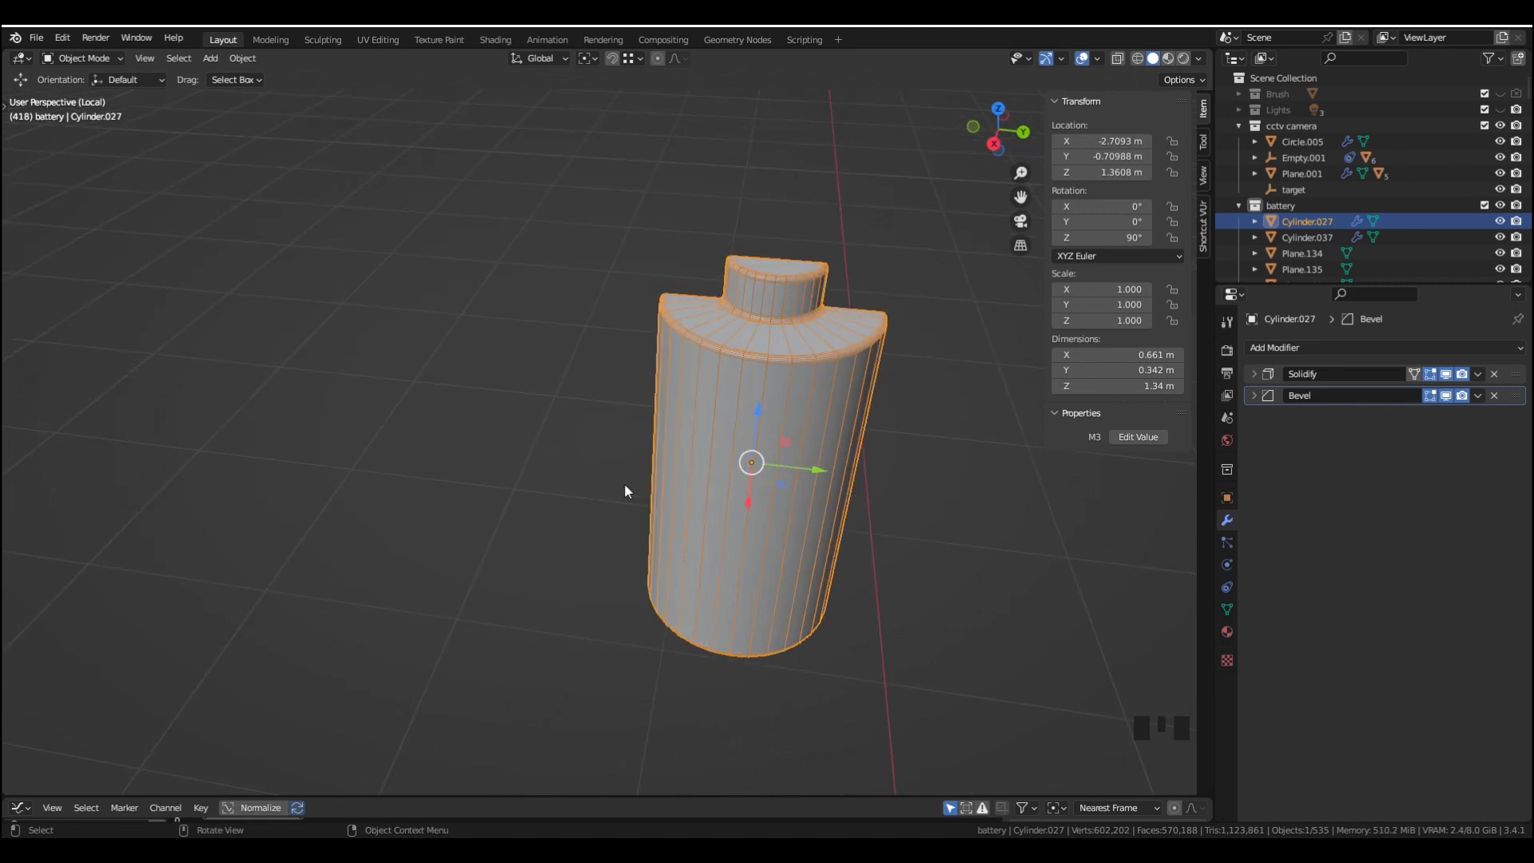
# Duplicate the half-cylinder and move the copy about -1.08 m along the Y axis
pyautogui.middleClick(758, 516)
pyautogui.hotkey('shift', 'd')
pyautogui.rightClick(828, 477)
pyautogui.moveTo(826, 477); pyautogui.dragTo(596, 439)
pyautogui.rightClick(596, 438)
pyautogui.moveTo(783, 470); pyautogui.dragTo(473, 440)
pyautogui.keyDown('shift'); pyautogui.moveTo(552, 469); pyautogui.dragTo(592, 464, button='middle'); pyautogui.keyUp('shift')
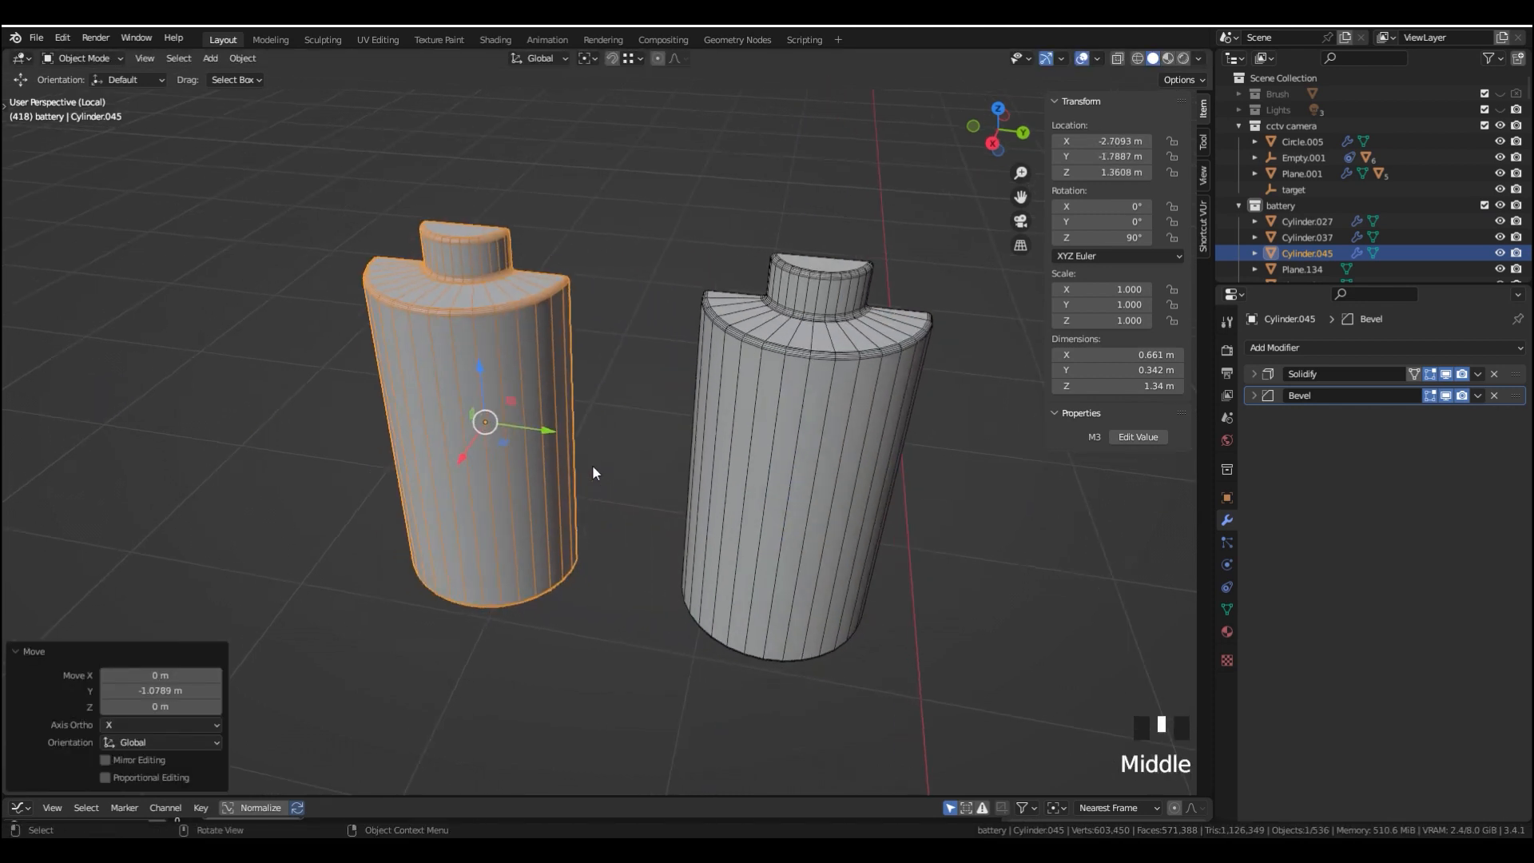
# Remove the Solidify and Bevel modifiers from the duplicated half-cylinder
pyautogui.click(1493, 373)
pyautogui.click(1493, 374)
pyautogui.keyDown('shift'); pyautogui.moveTo(743, 327); pyautogui.dragTo(680, 318, button='middle'); pyautogui.keyUp('shift')
# Delete all faces of the duplicate except its half-round bottom face
pyautogui.press('Tab')
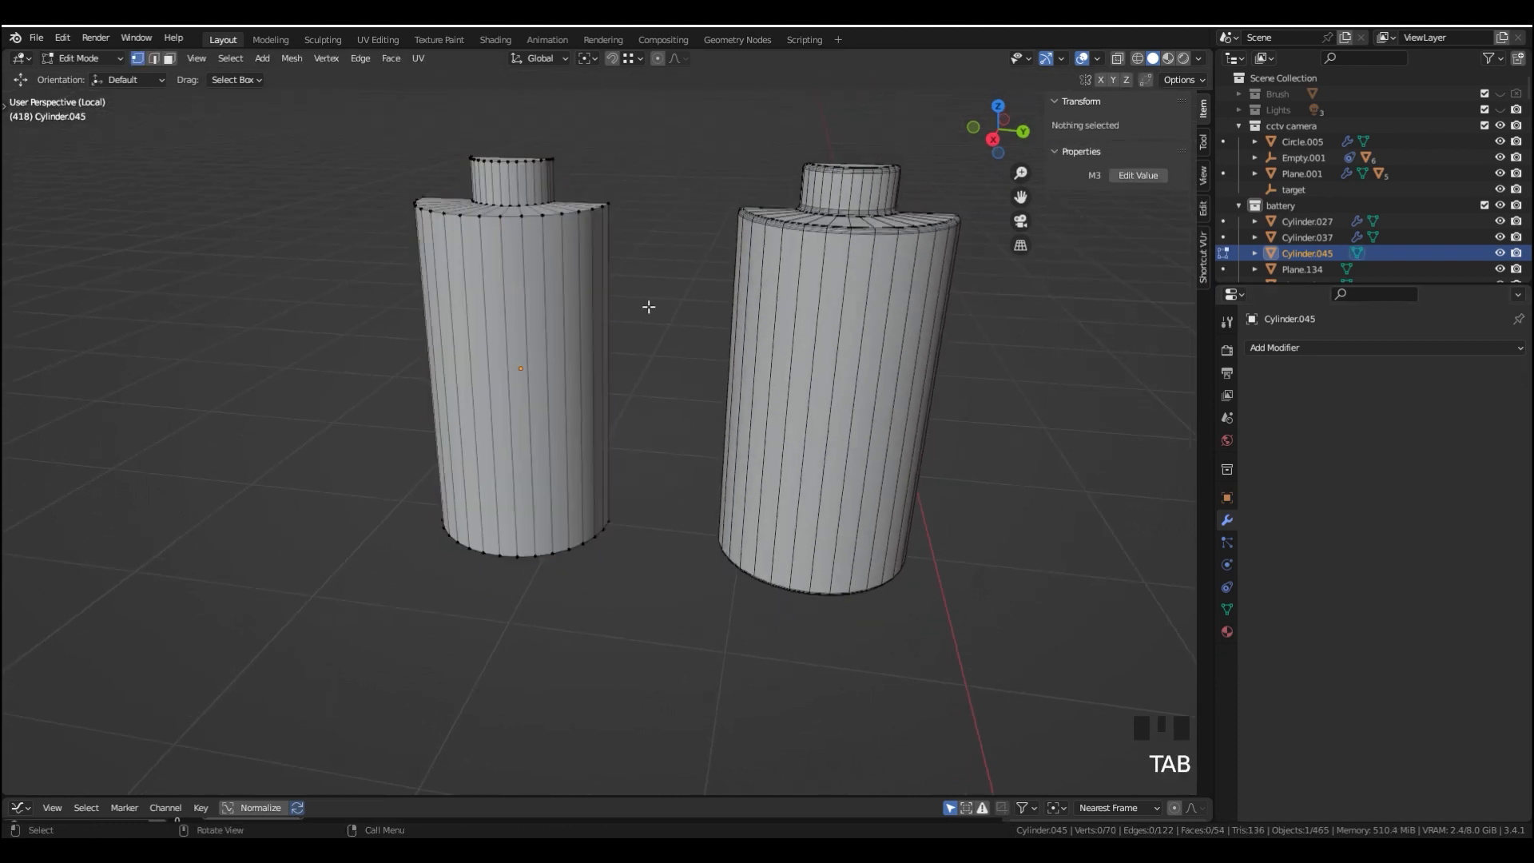
pyautogui.hotkey('alt', 'z')
pyautogui.moveTo(663, 99); pyautogui.dragTo(238, 444)
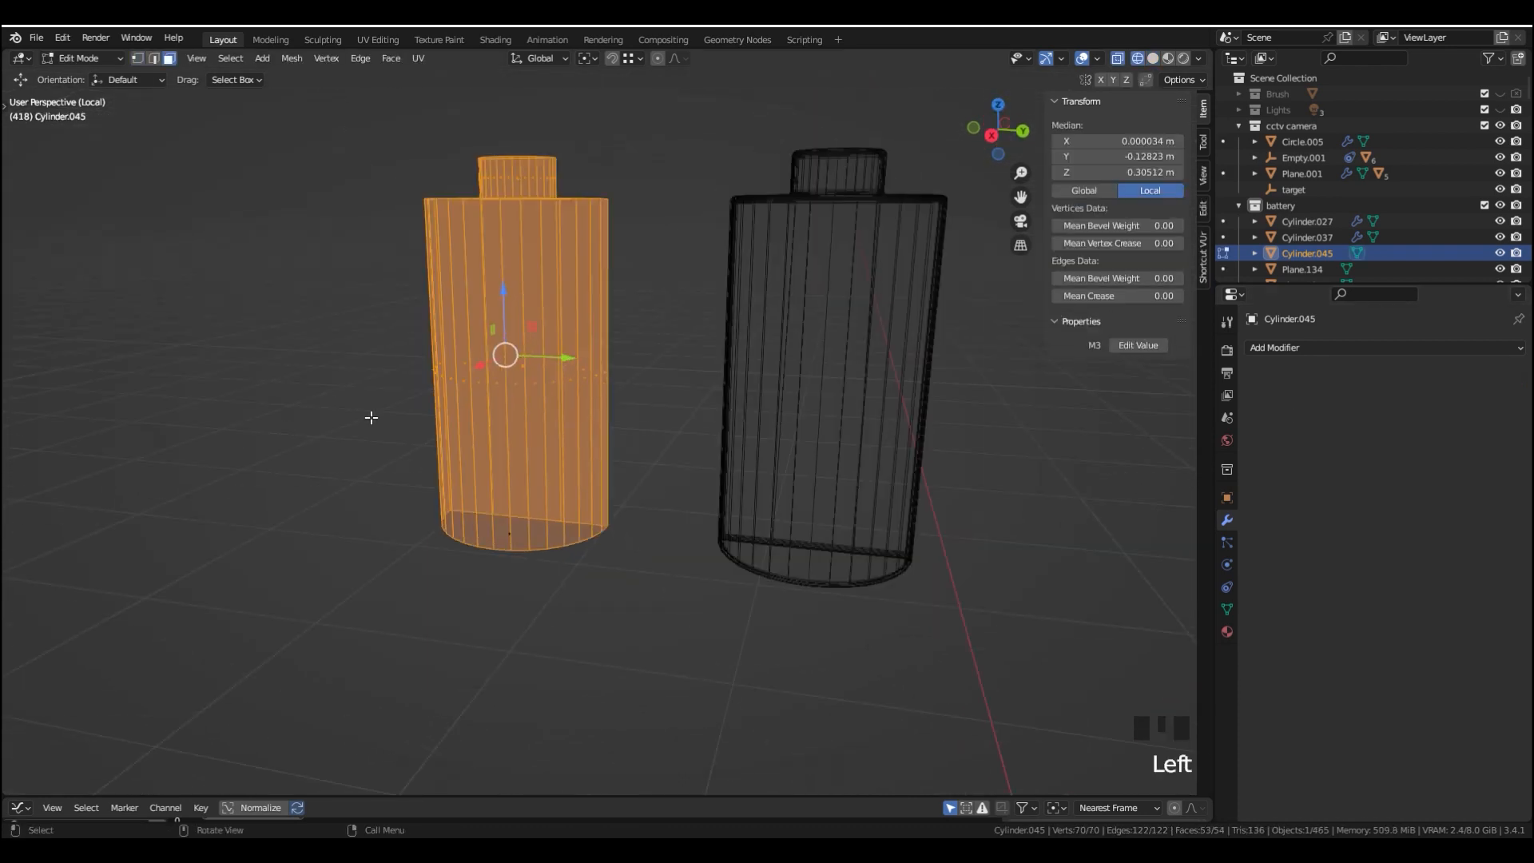
pyautogui.moveTo(326, 421); pyautogui.dragTo(531, 555, button='middle')
pyautogui.hotkey('alt', 'z')
pyautogui.moveTo(754, 503); pyautogui.dragTo(730, 588, button='middle')
pyautogui.press('x')
pyautogui.press('x')
# Remove the extra vertices along the half-disc's straight edge with Limited Dissolve
pyautogui.scroll(4, 661, 548)
pyautogui.keyDown('shift'); pyautogui.moveTo(660, 548); pyautogui.dragTo(718, 397, button='middle'); pyautogui.keyUp('shift')
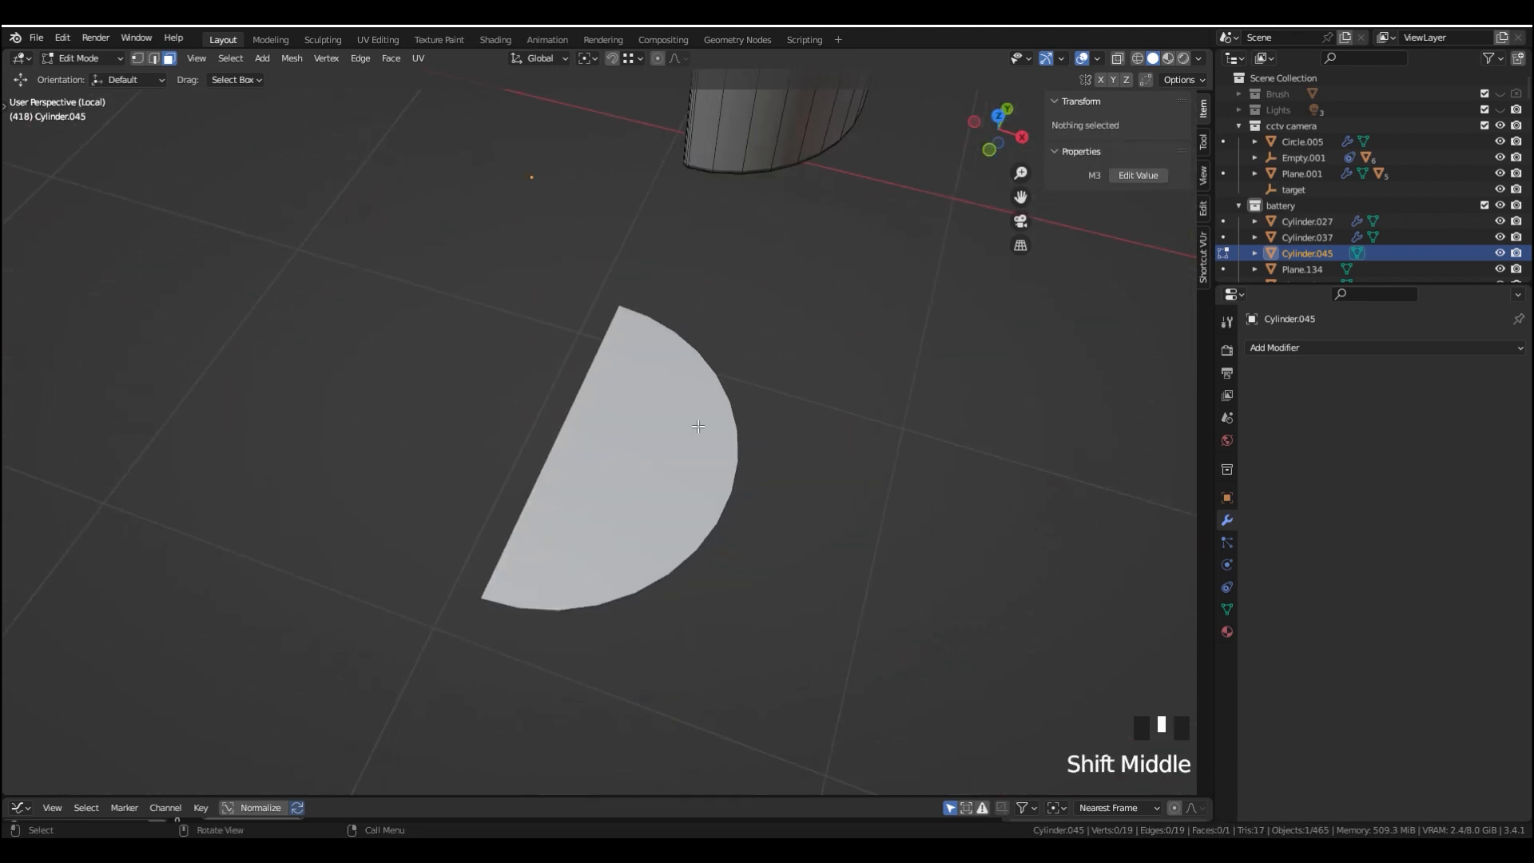
pyautogui.press('1')
pyautogui.click(695, 468)
pyautogui.scroll(2, 694, 468)
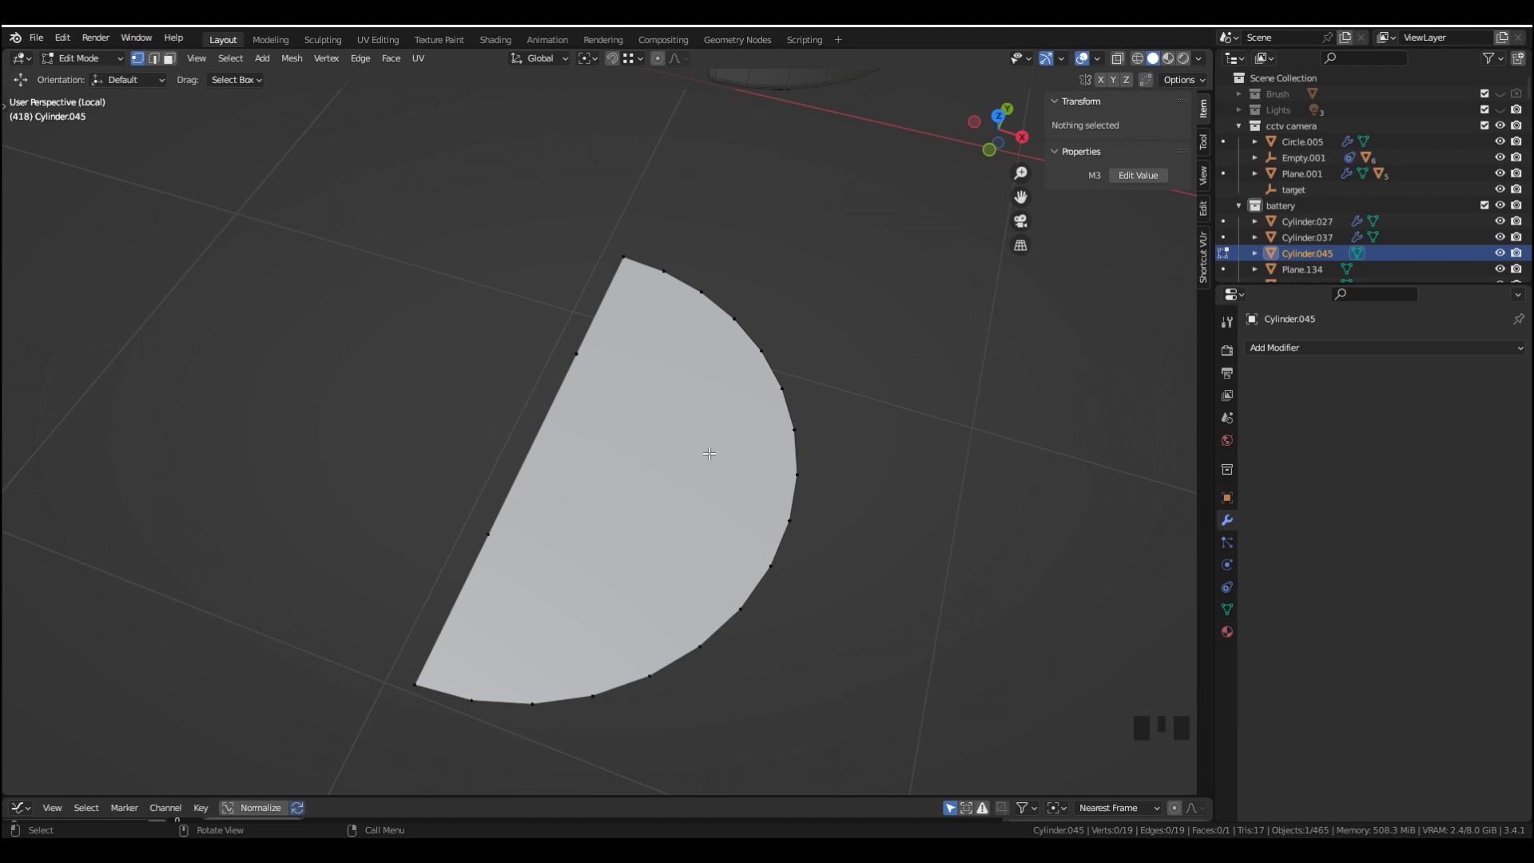
pyautogui.moveTo(456, 559); pyautogui.dragTo(418, 539)
pyautogui.press('x')
pyautogui.click(390, 642)
# Inset the half-disc face slightly to create a narrow border strip around its outline, working in top view
pyautogui.moveTo(551, 482); pyautogui.dragTo(593, 497, button='middle')
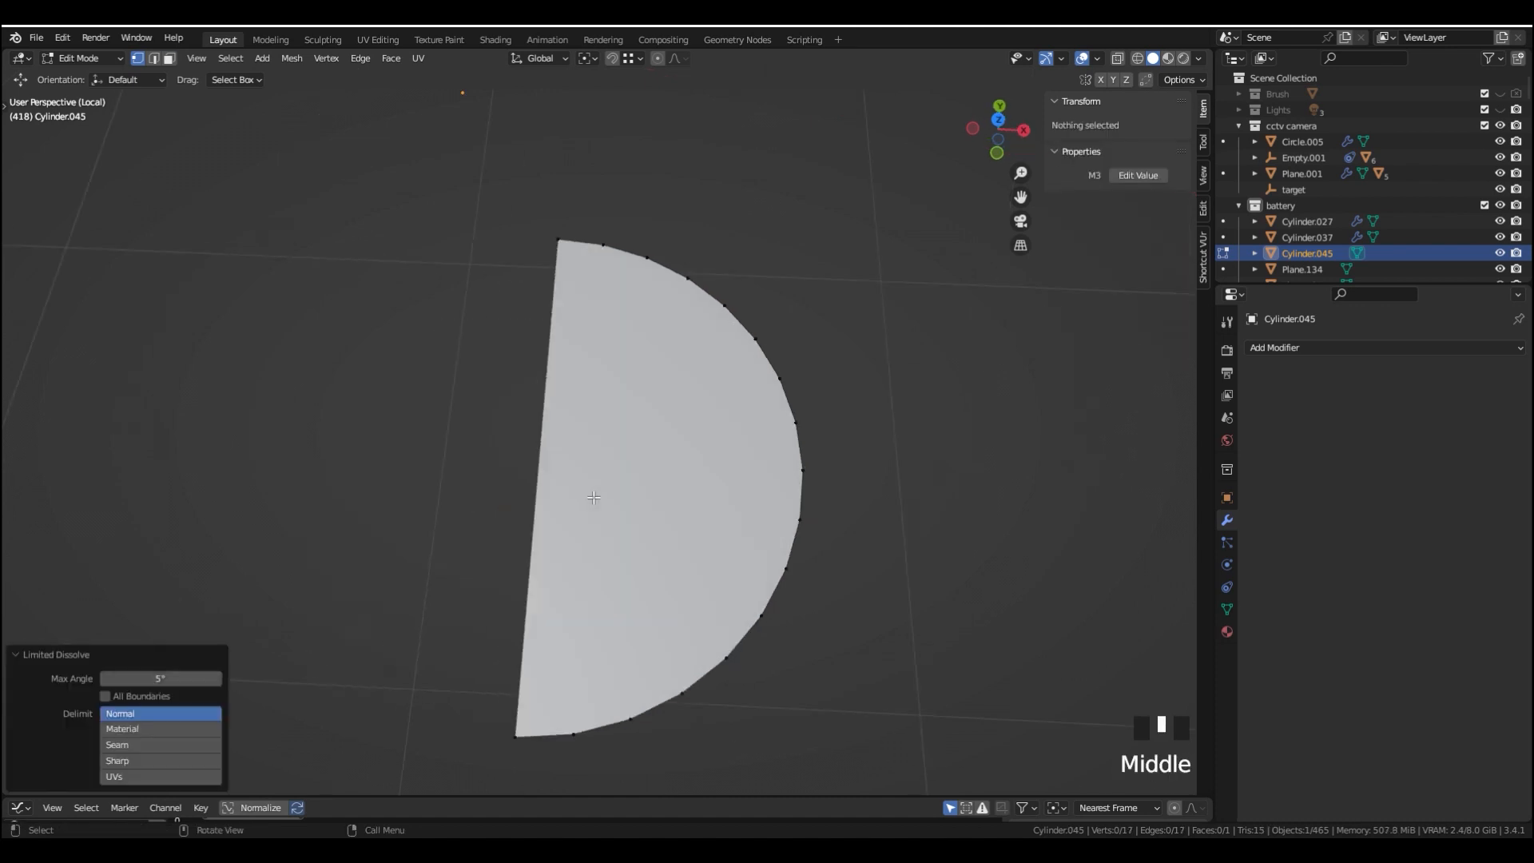
pyautogui.press('KP_7')
pyautogui.keyDown('shift'); pyautogui.moveTo(758, 442); pyautogui.dragTo(815, 462, button='middle'); pyautogui.keyUp('shift')
pyautogui.press('3')
pyautogui.click(815, 462)
pyautogui.press('i')
pyautogui.click(998, 404)
# Knife-cut the half-disc straight across its middle, from the centre of the arc to the straight edge
pyautogui.press('1')
pyautogui.press('1')
pyautogui.scroll(3, 993, 410)
pyautogui.keyDown('shift'); pyautogui.moveTo(903, 512); pyautogui.dragTo(814, 506, button='middle'); pyautogui.keyUp('shift')
pyautogui.press('k')
pyautogui.click(875, 497)
pyautogui.click(512, 497)
pyautogui.scroll(-3, 425, 507)
pyautogui.keyDown('shift'); pyautogui.moveTo(540, 568); pyautogui.dragTo(540, 500, button='middle'); pyautogui.keyUp('shift')
pyautogui.press('Return')
# Delete the lower half of the half-disc and add a Mirror modifier to the remaining quarter
pyautogui.press('3')
pyautogui.click(655, 543)
pyautogui.press('x')
pyautogui.click(902, 331)
pyautogui.click(1278, 347)
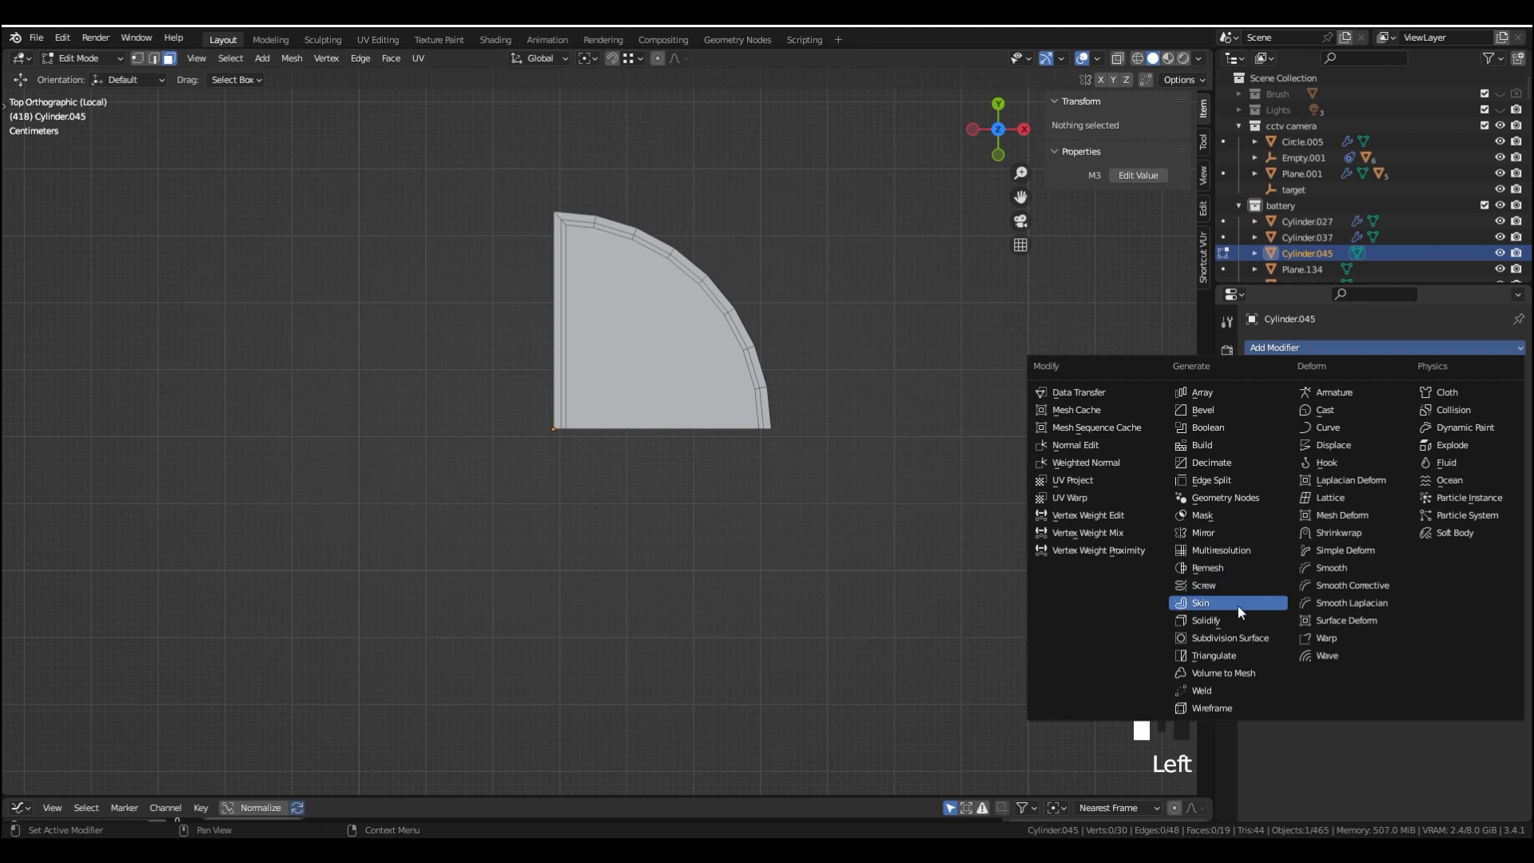
pyautogui.click(1197, 530)
# Knife-cut six horizontal lines across the quarter-disc, from the inner arc vertices to the straight vertical edge
pyautogui.scroll(2, 827, 331)
pyautogui.keyDown('shift'); pyautogui.moveTo(828, 332); pyautogui.dragTo(866, 424, button='middle'); pyautogui.keyUp('shift')
pyautogui.scroll(1, 866, 425)
pyautogui.press('1')
pyautogui.press('k')
pyautogui.press('x')
pyautogui.click(917, 468)
pyautogui.click(517, 477)
pyautogui.rightClick(517, 477)
pyautogui.click(897, 402)
pyautogui.click(509, 417)
pyautogui.rightClick(509, 418)
pyautogui.click(819, 287)
pyautogui.click(500, 319)
pyautogui.rightClick(500, 319)
pyautogui.click(866, 339)
pyautogui.click(157, 340)
pyautogui.rightClick(157, 340)
pyautogui.click(765, 242)
pyautogui.click(495, 243)
pyautogui.rightClick(495, 244)
pyautogui.click(704, 210)
pyautogui.click(447, 209)
pyautogui.rightClick(447, 209)
# Knife-cut six vertical lines from the inner arc vertices down to the mirror edge to complete the grid
pyautogui.click(637, 189)
pyautogui.click(637, 537)
pyautogui.rightClick(638, 537)
pyautogui.click(705, 210)
pyautogui.click(704, 537)
pyautogui.rightClick(704, 537)
pyautogui.click(765, 242)
pyautogui.click(765, 536)
pyautogui.rightClick(766, 537)
pyautogui.click(821, 537)
pyautogui.rightClick(820, 537)
pyautogui.click(864, 341)
pyautogui.click(864, 537)
pyautogui.rightClick(863, 537)
pyautogui.click(896, 405)
pyautogui.click(884, 580)
pyautogui.rightClick(885, 580)
pyautogui.press('Return')
# Apply the Mirror modifier so both halves of the gridded half-disc become real geometry
pyautogui.press('Tab')
pyautogui.scroll(1, 683, 479)
pyautogui.moveTo(832, 508); pyautogui.dragTo(639, 342, button='middle')
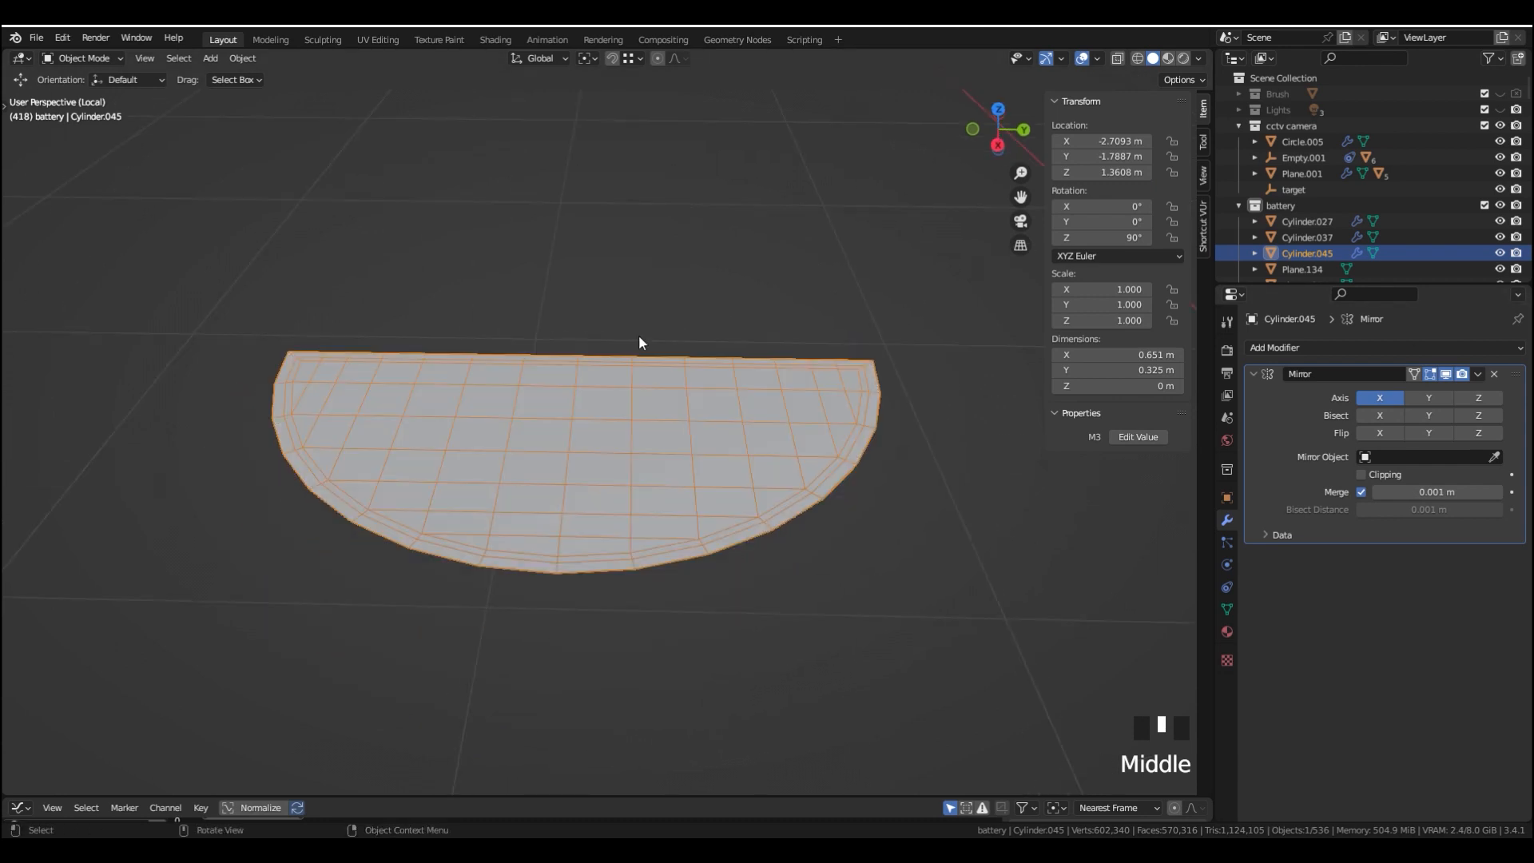
pyautogui.keyDown('shift'); pyautogui.moveTo(670, 243); pyautogui.dragTo(705, 334, button='middle'); pyautogui.keyUp('shift')
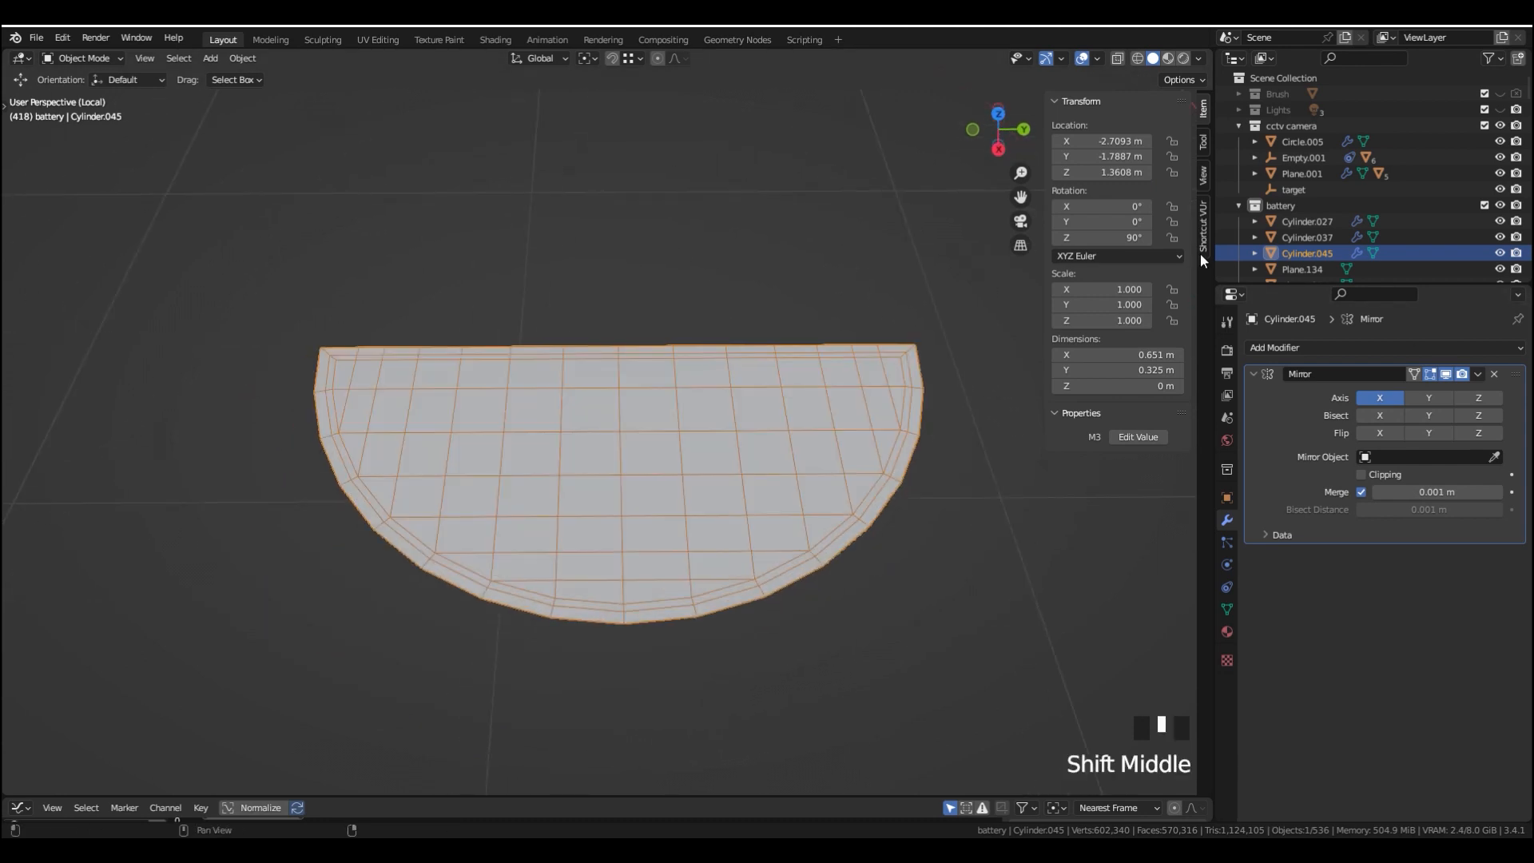
pyautogui.click(1478, 374)
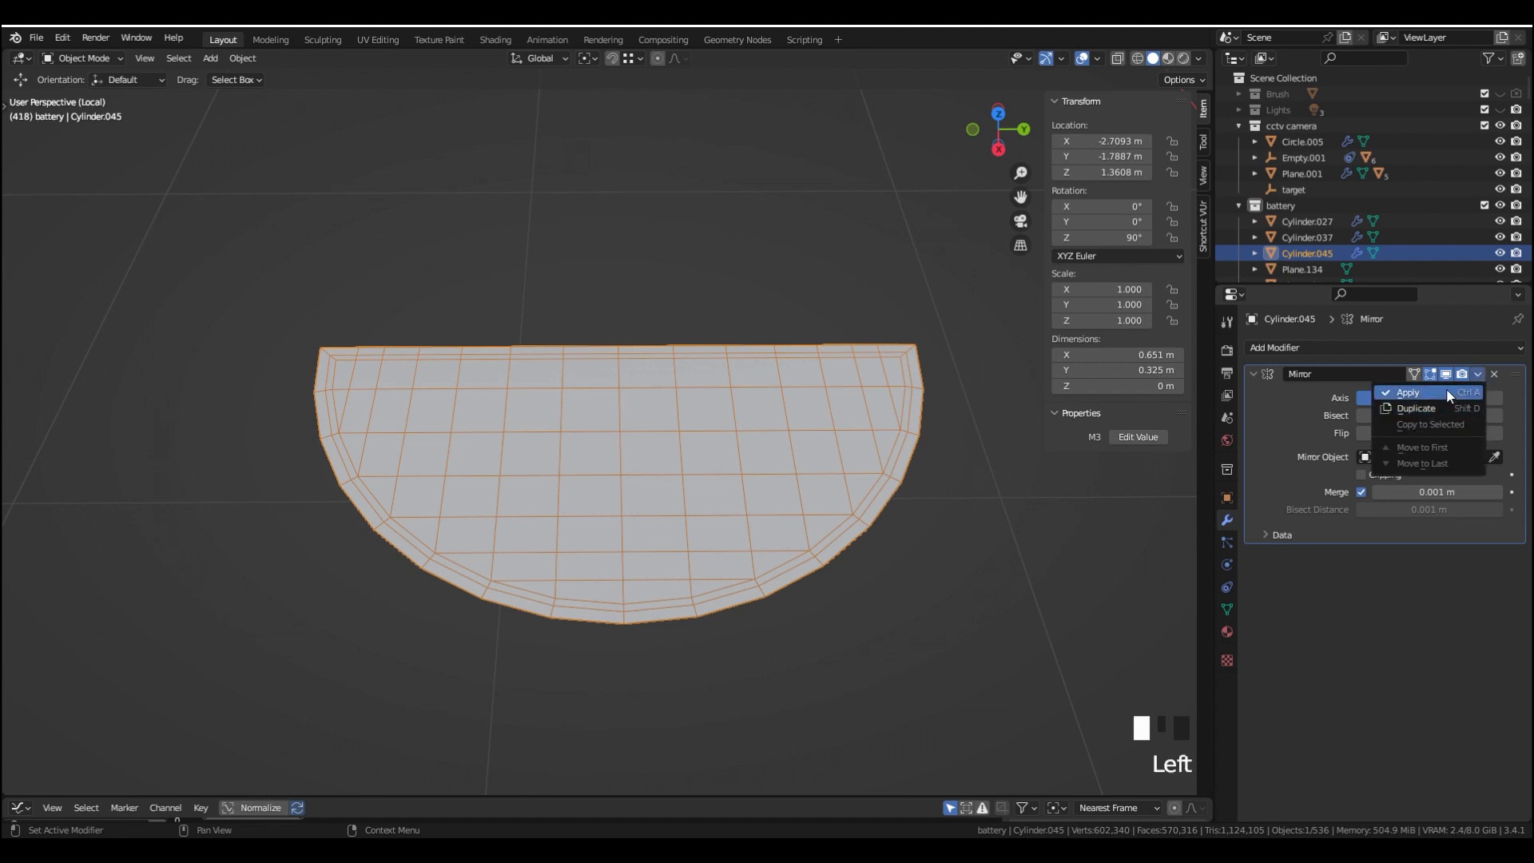
pyautogui.click(1394, 393)
pyautogui.moveTo(679, 443)
pyautogui.mouseDown(button='middle')
pyautogui.moveTo(694, 430)
pyautogui.moveTo(679, 416)
pyautogui.mouseUp(button='middle')
# Extrude all faces of the half-disc upward by about 0.45 m to form a half-cylinder
pyautogui.press('Tab')
pyautogui.scroll(-2, 679, 416)
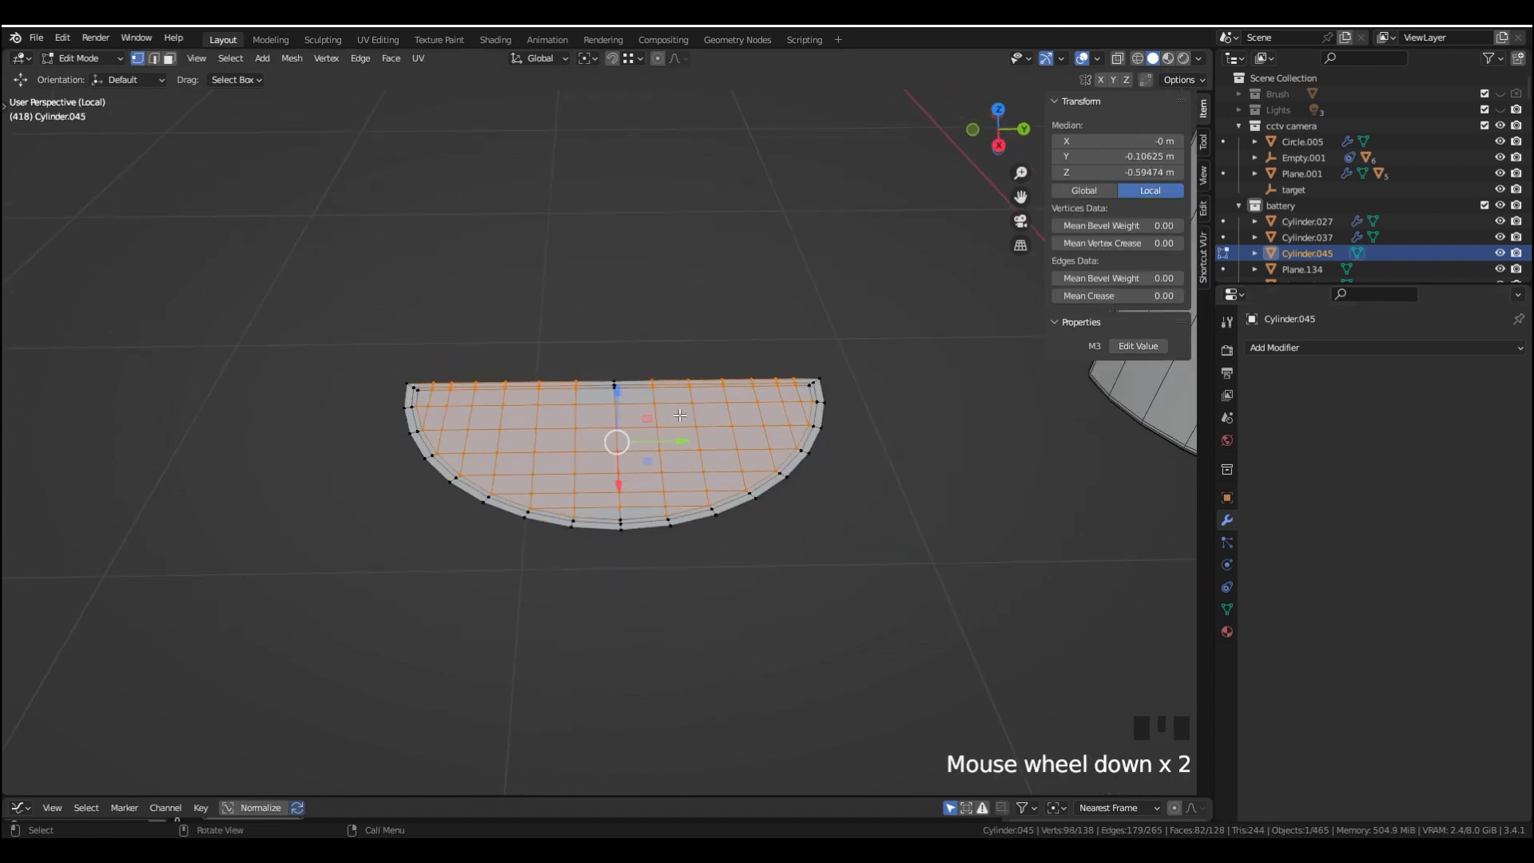
pyautogui.press('a')
pyautogui.keyDown('shift'); pyautogui.moveTo(707, 405); pyautogui.dragTo(733, 460, button='middle'); pyautogui.keyUp('shift')
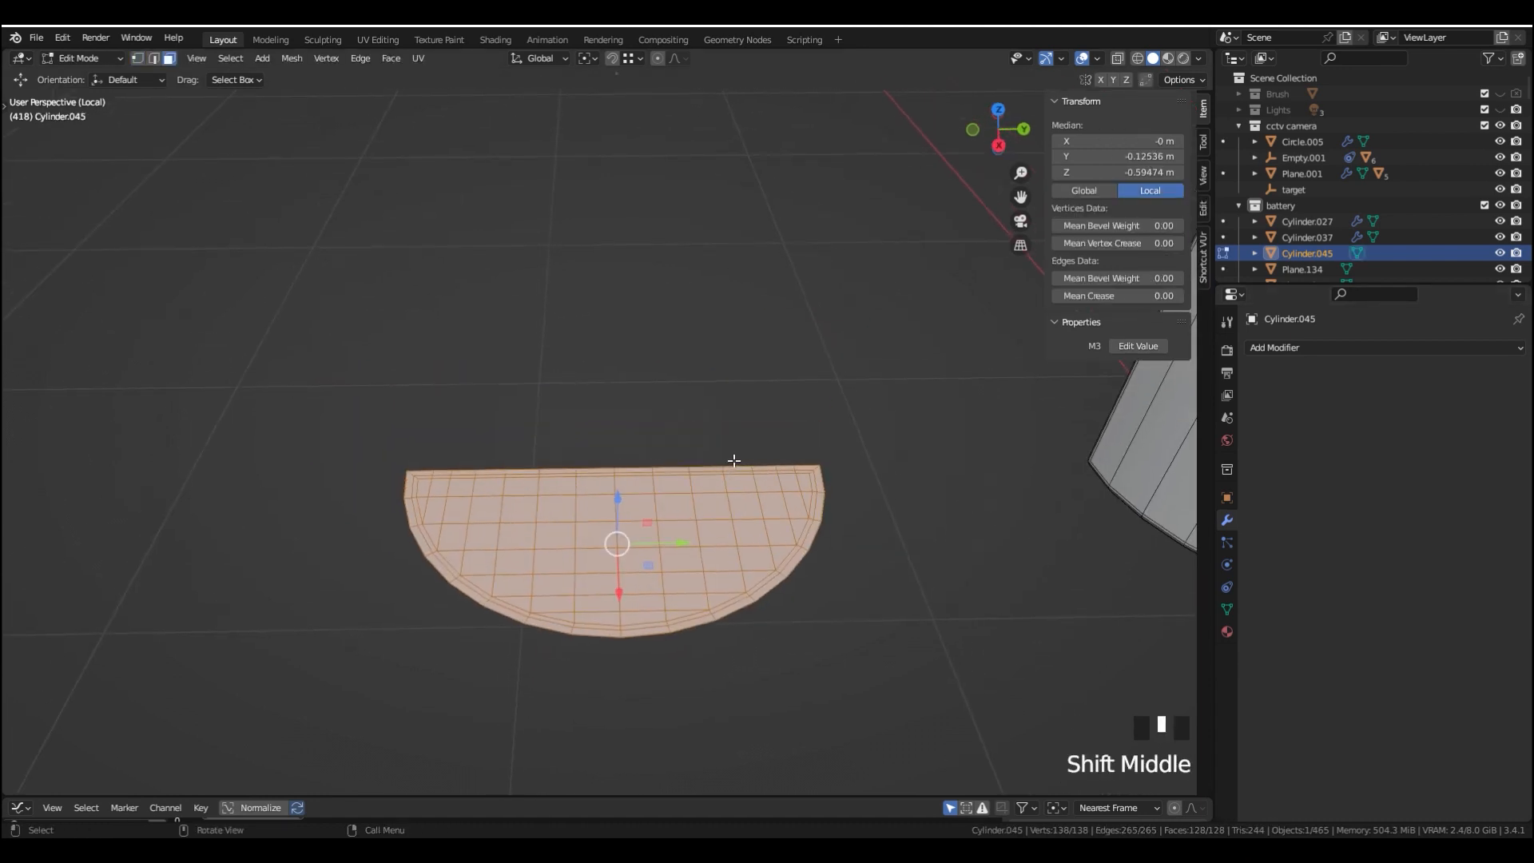
pyautogui.press('e')
pyautogui.click(700, 174)
pyautogui.press('KP_3')
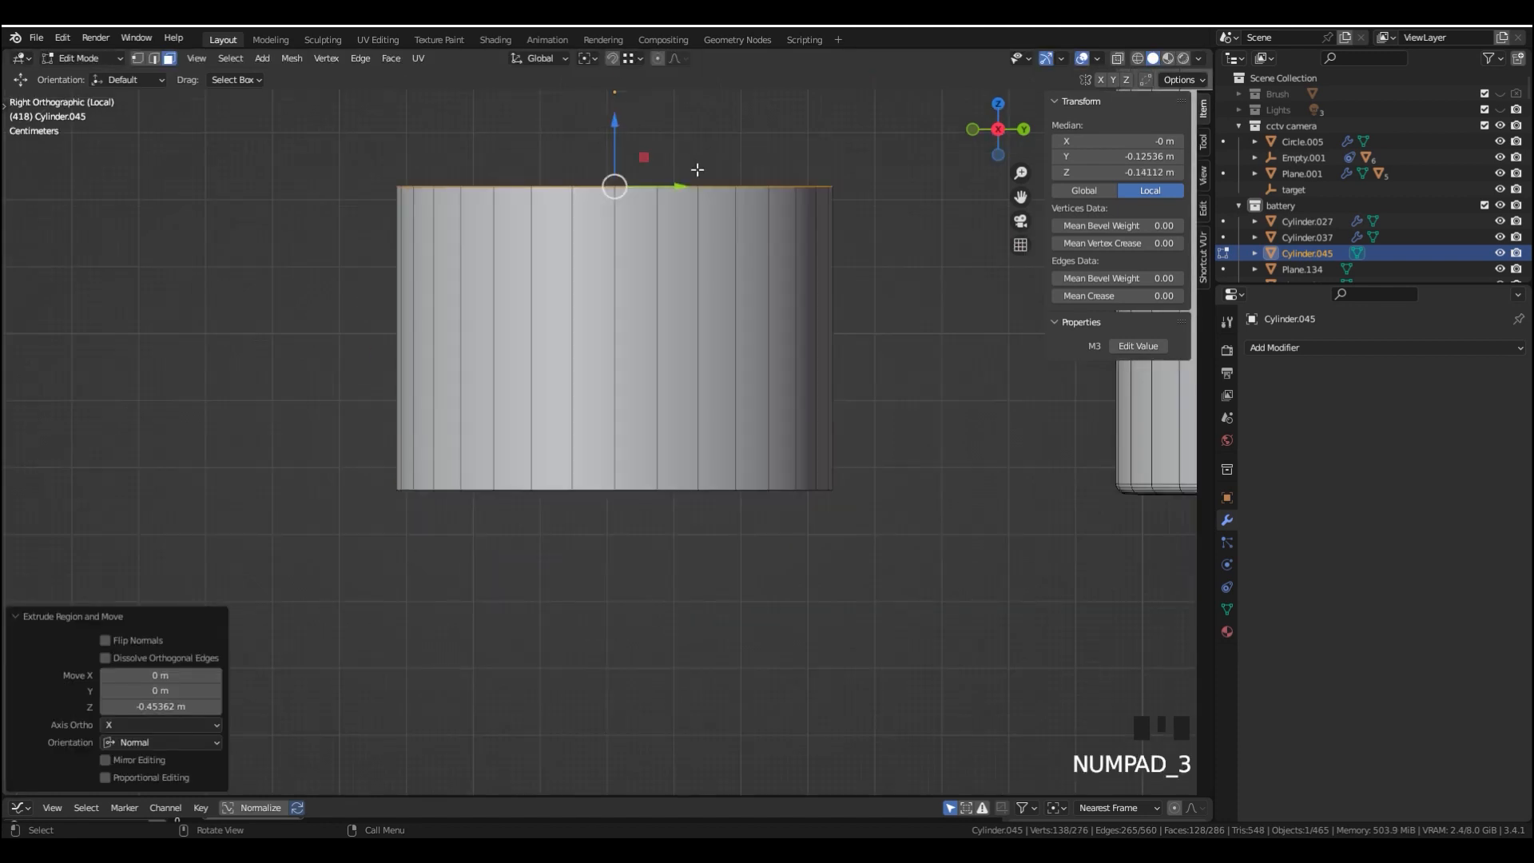
# Raise the half-cylinder's selected top face along Z by about 0.42 m
pyautogui.scroll(-3, 698, 169)
pyautogui.keyDown('shift'); pyautogui.moveTo(698, 169); pyautogui.dragTo(487, 444, button='middle'); pyautogui.keyUp('shift')
pyautogui.moveTo(450, 503); pyautogui.dragTo(491, 360)
pyautogui.moveTo(491, 360); pyautogui.dragTo(734, 426, button='middle')
pyautogui.scroll(3, 736, 475)
pyautogui.scroll(2, 616, 398)
# Shrink the selection to the top face's inner grid and assign it to a new vertex group with weight 1
pyautogui.press('ctrl')
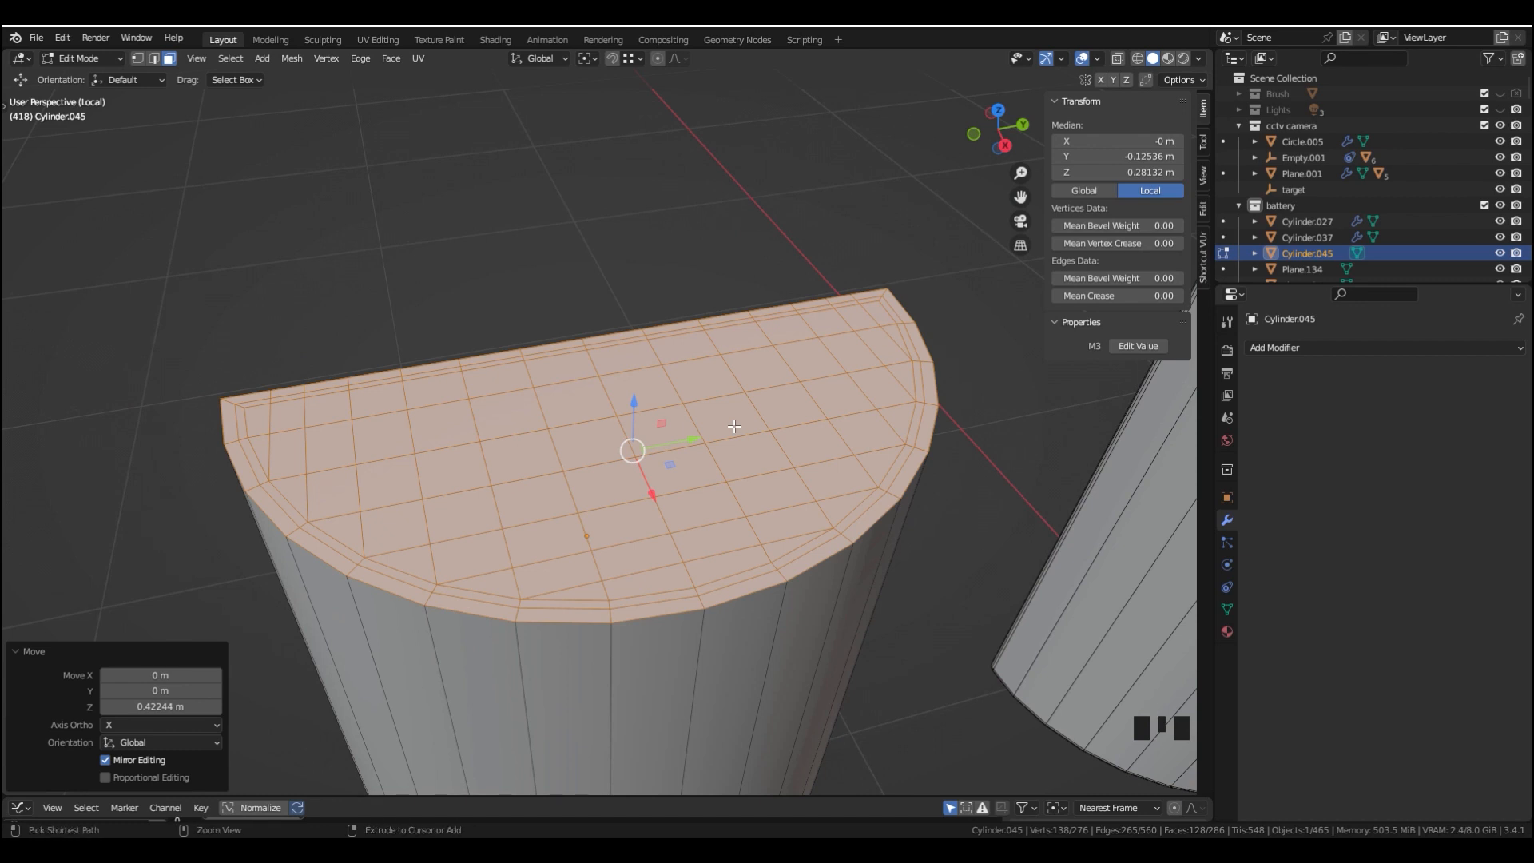
pyautogui.press('ctrl+KP_Subtract')
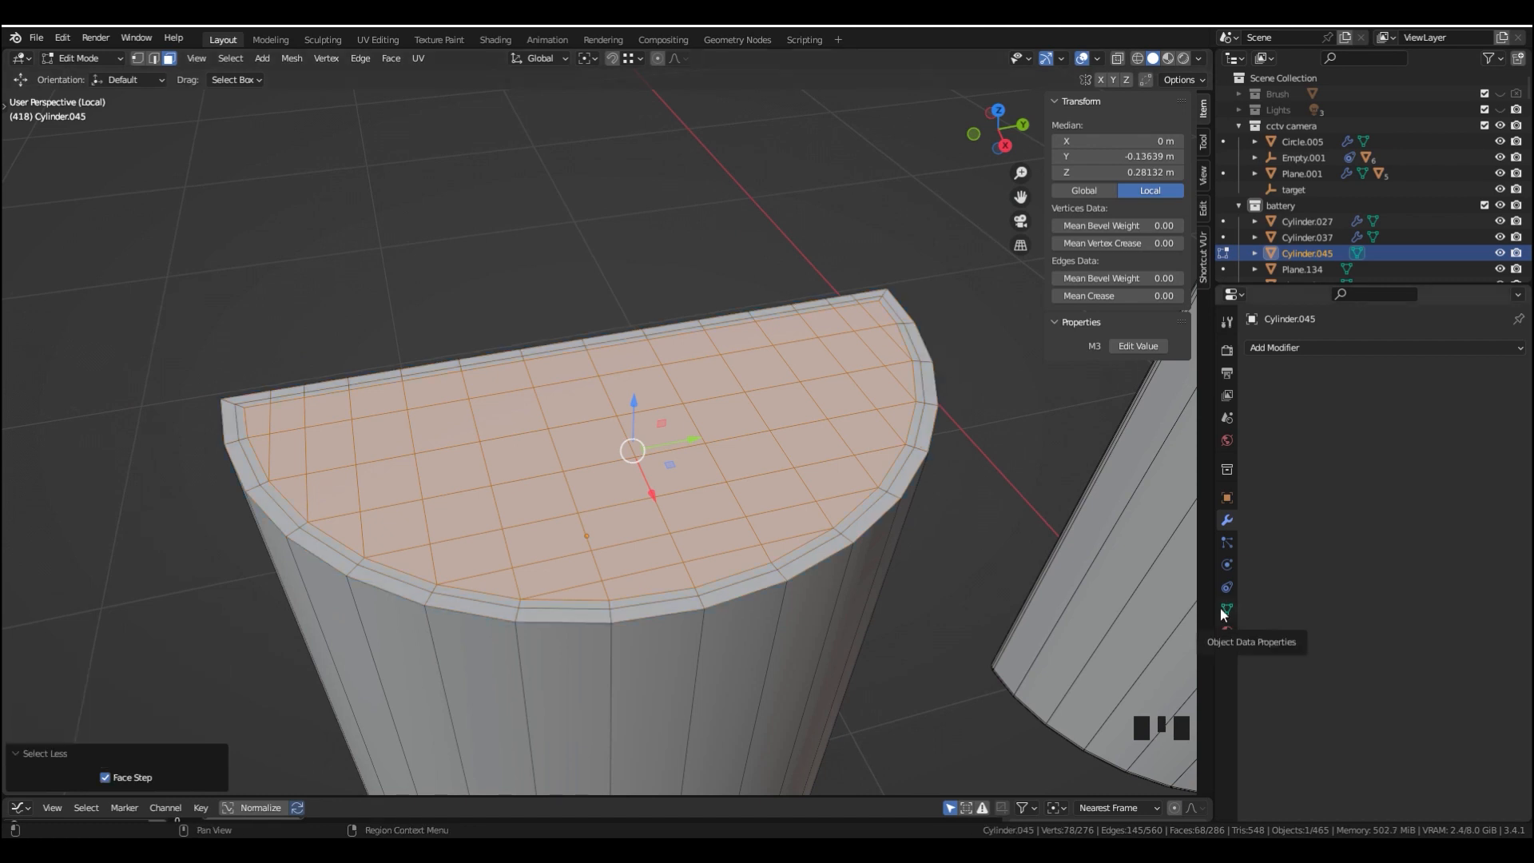
pyautogui.click(1221, 609)
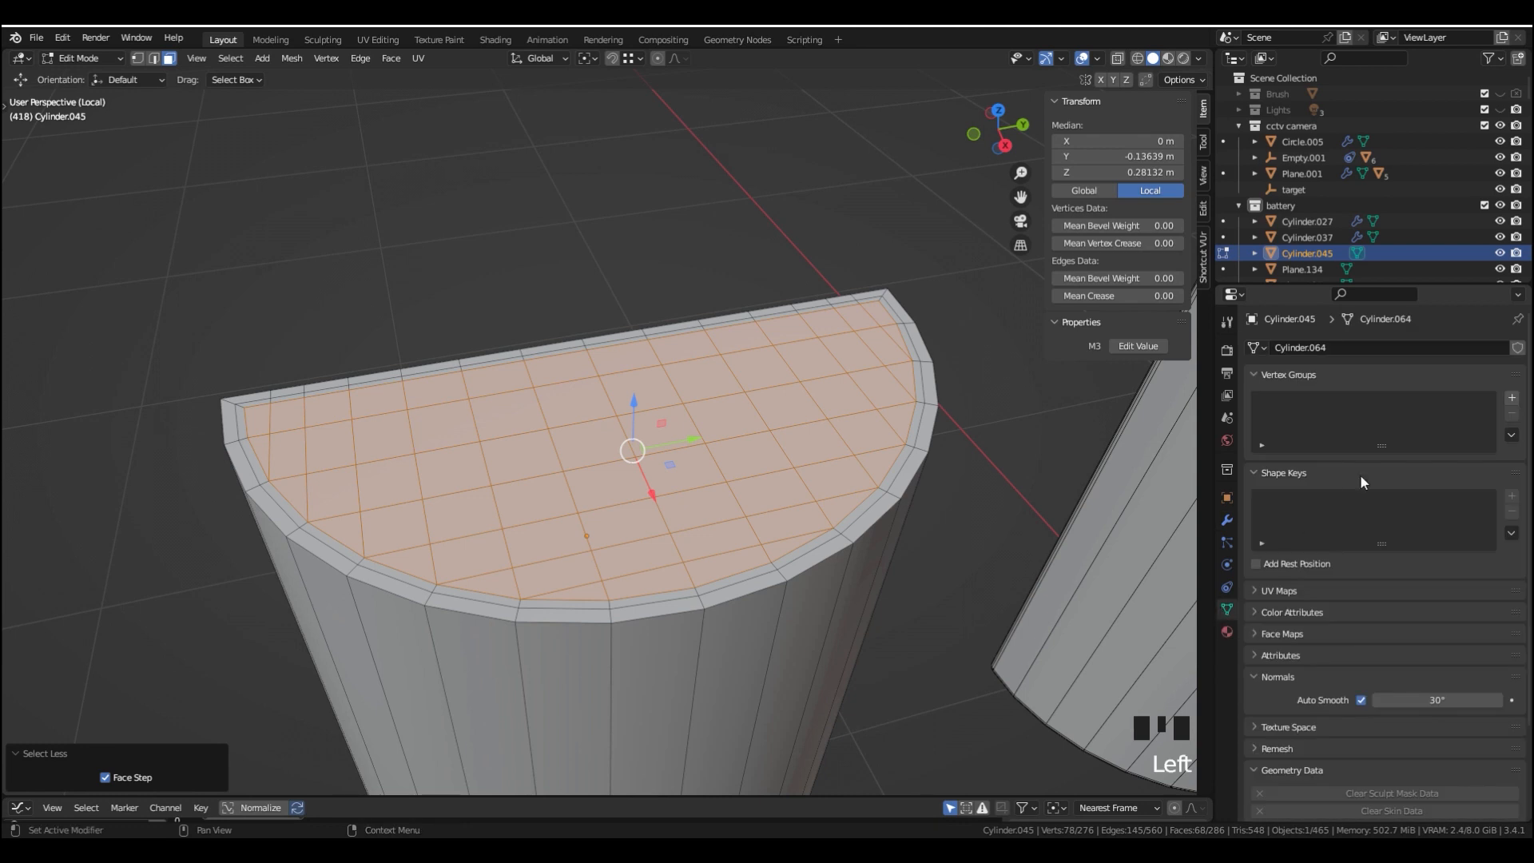
pyautogui.click(1511, 400)
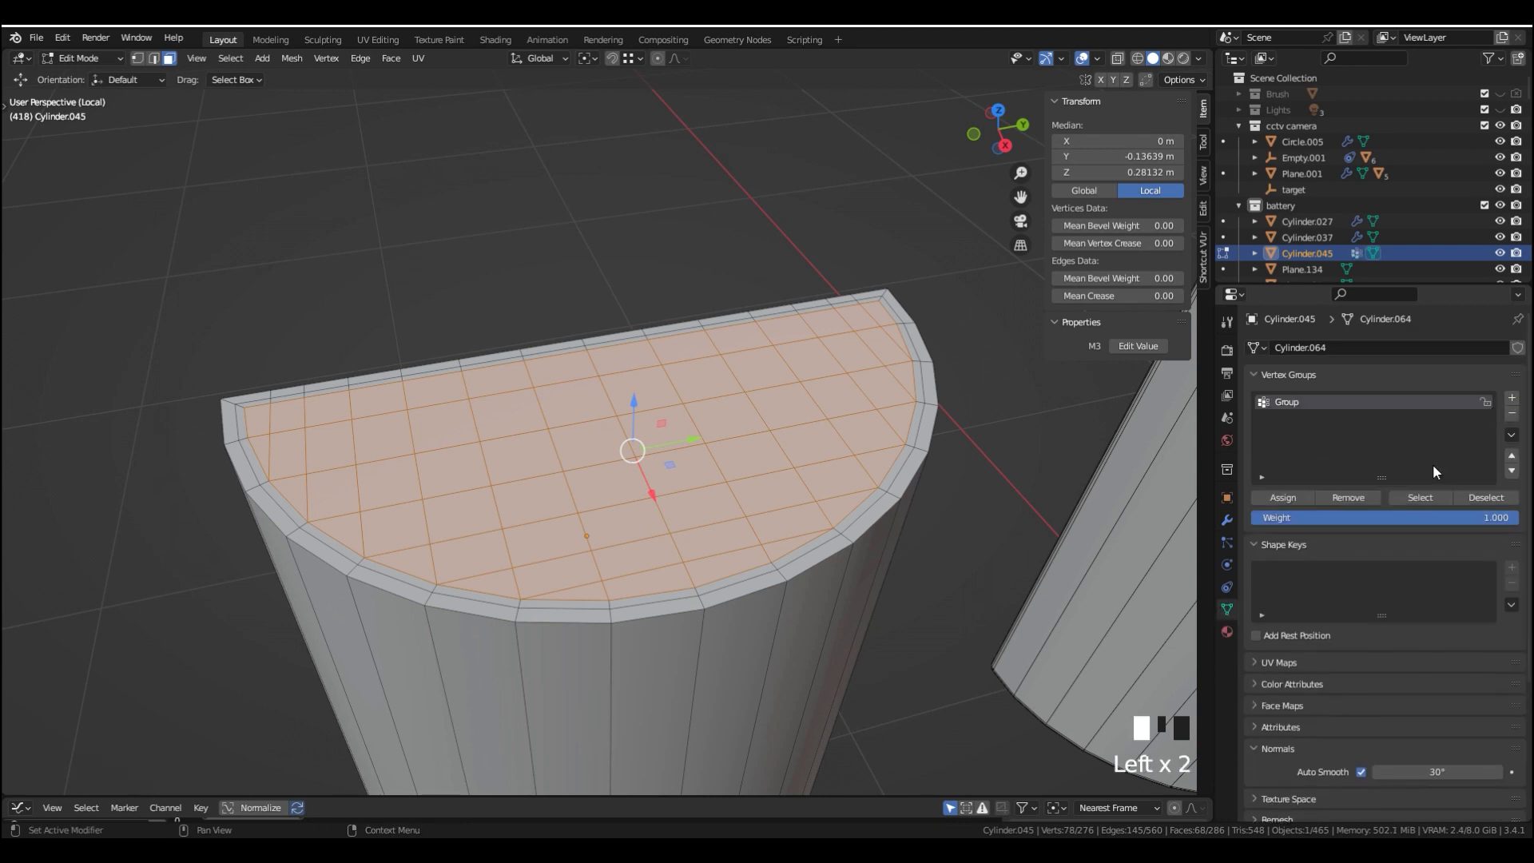
pyautogui.click(1283, 497)
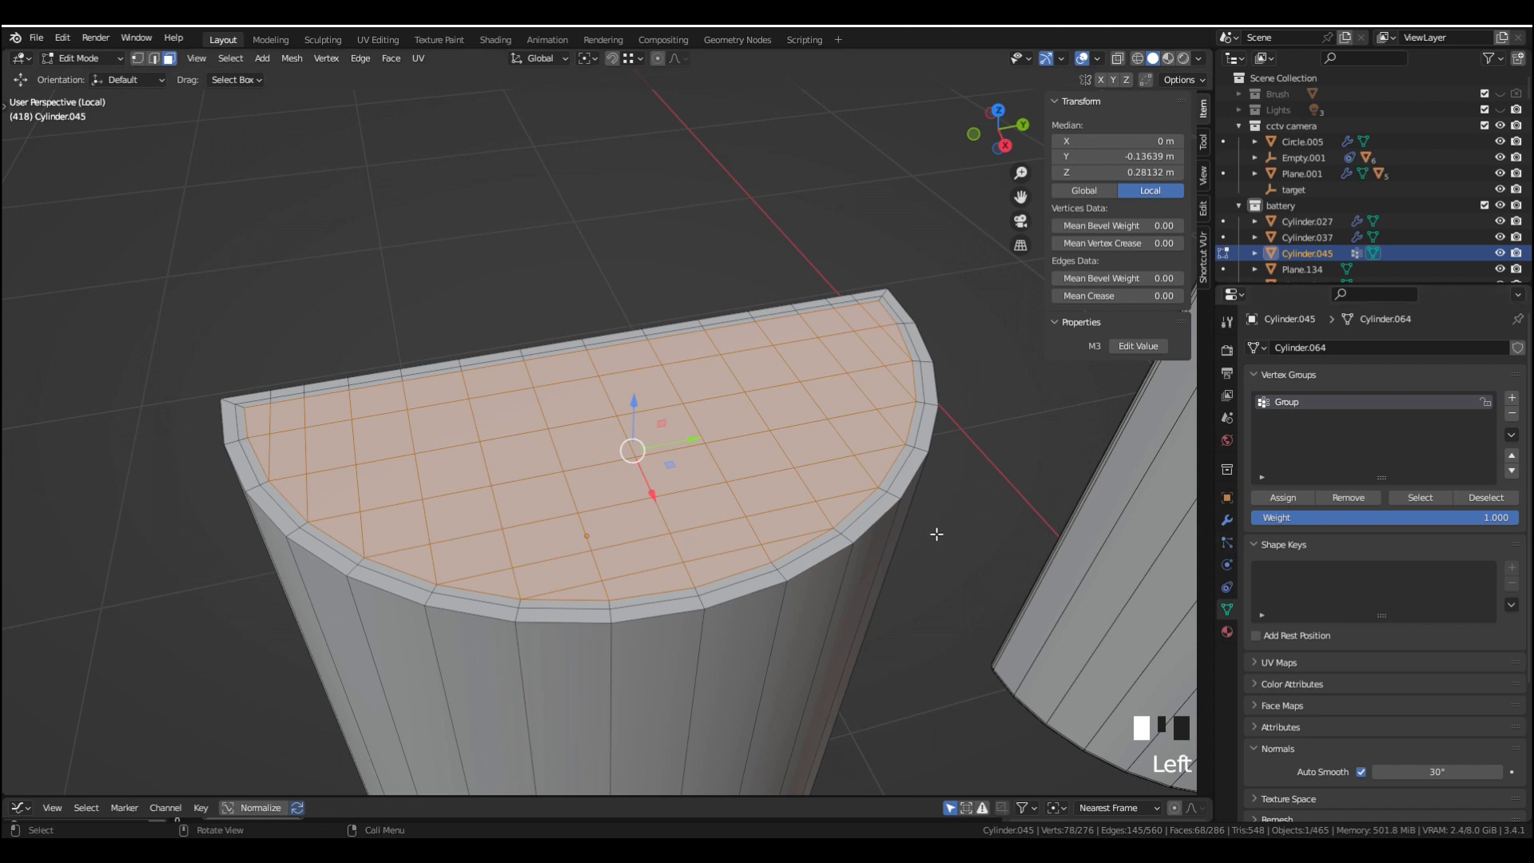
pyautogui.moveTo(936, 534); pyautogui.dragTo(935, 525, button='middle')
pyautogui.press('Tab')
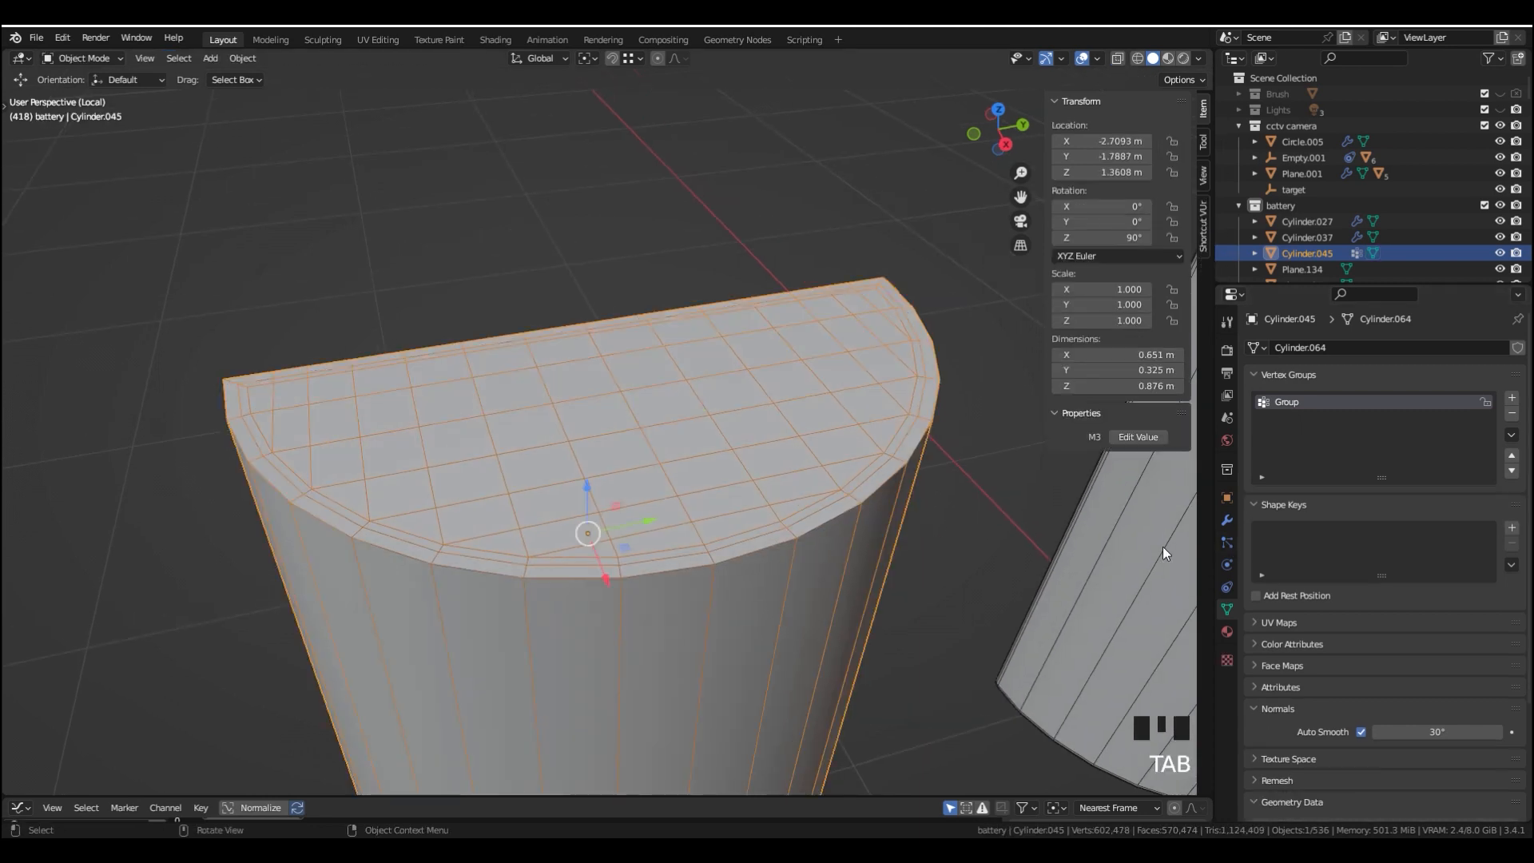
# Add a Displace modifier to the half-cylinder, limited to the vertex group Group, with a strength of 0.1
pyautogui.click(1224, 523)
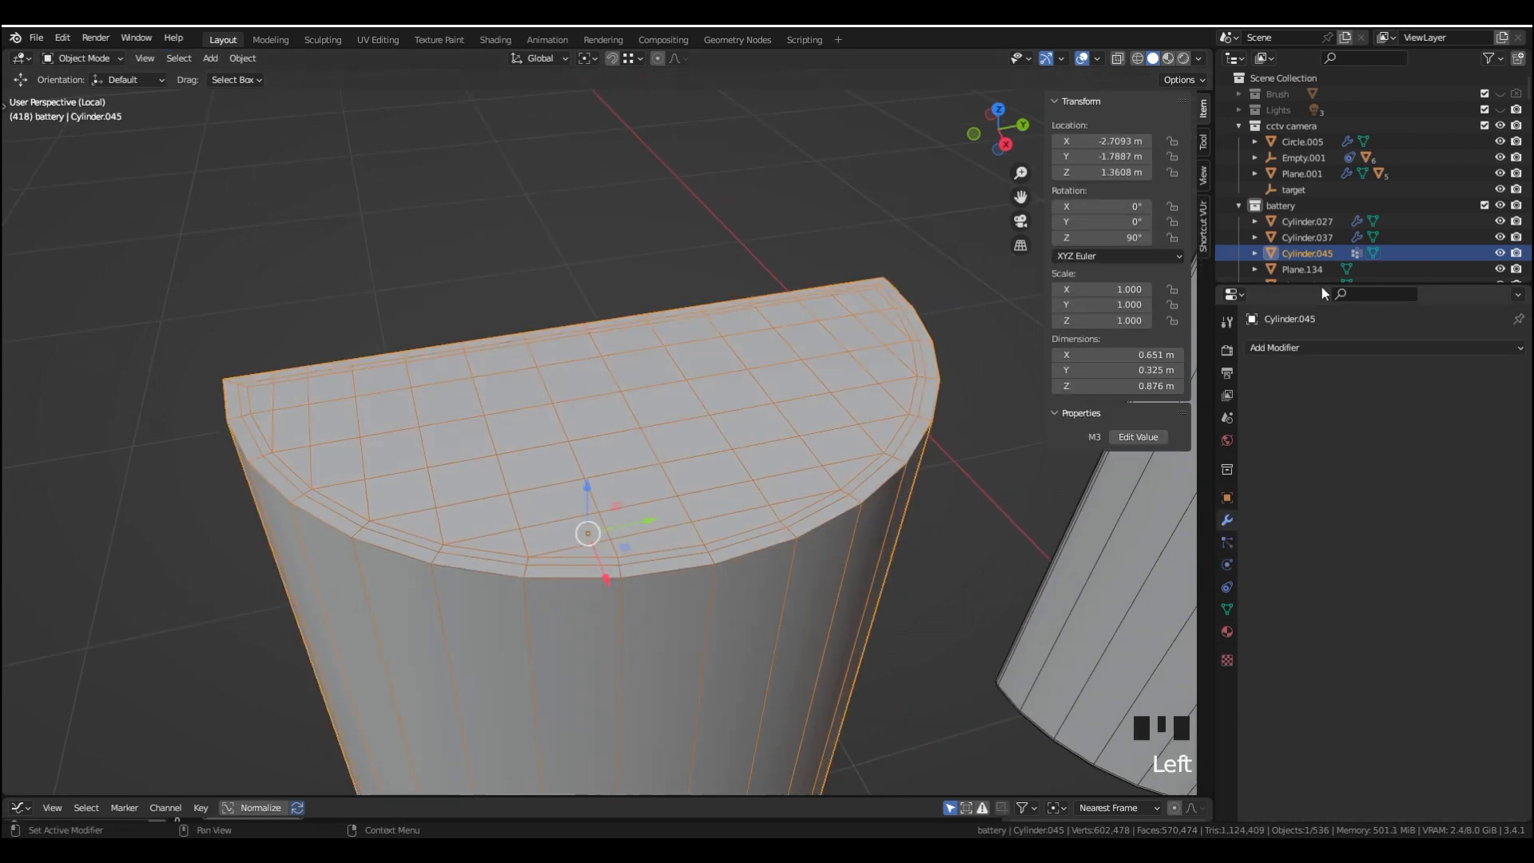
pyautogui.click(1297, 349)
pyautogui.click(1331, 445)
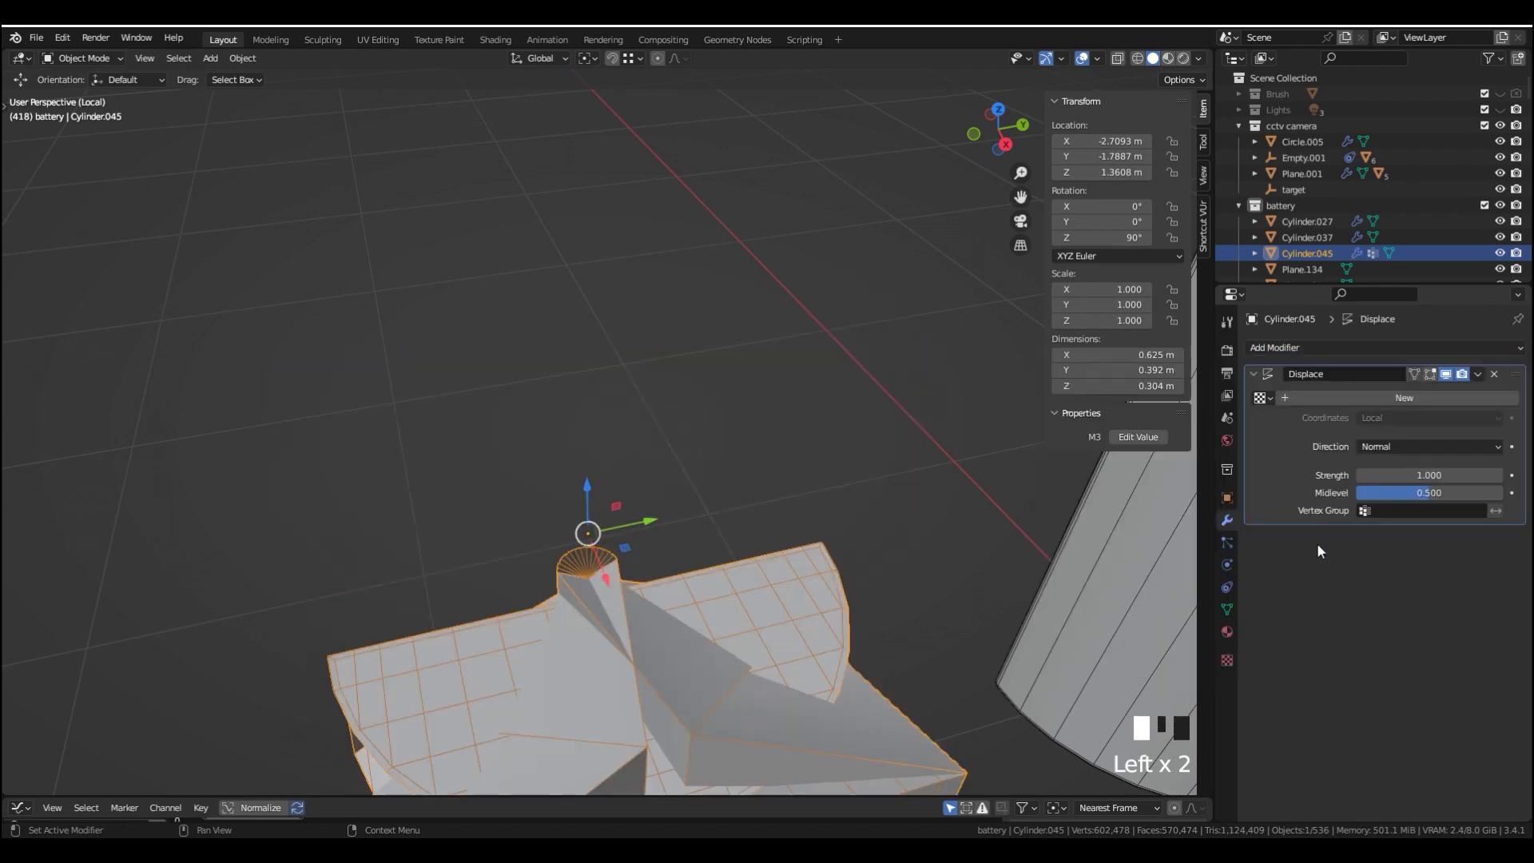
pyautogui.click(1418, 511)
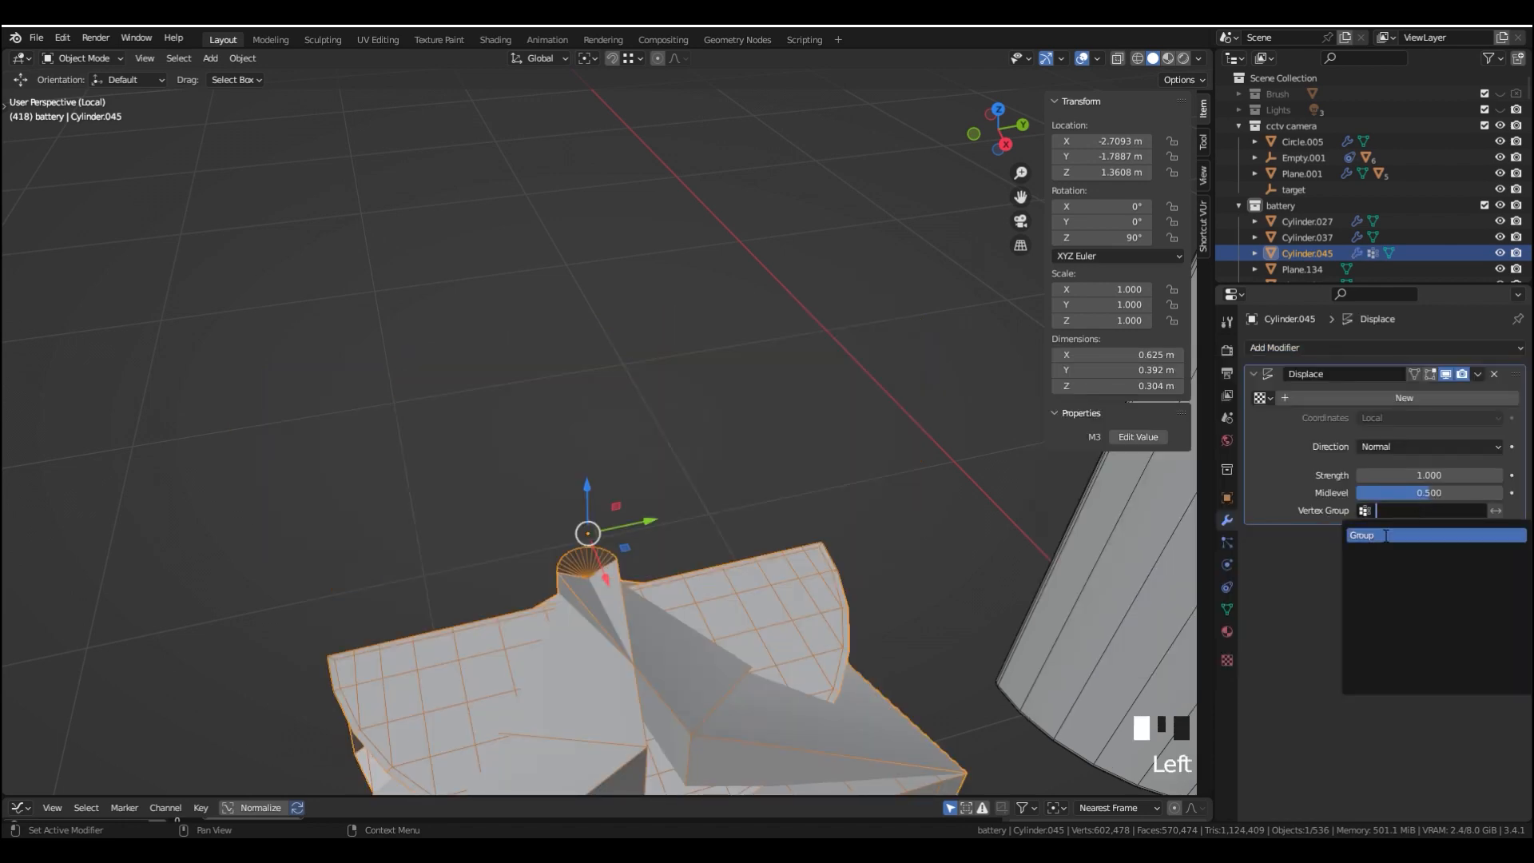
pyautogui.click(1376, 535)
pyautogui.moveTo(1154, 449); pyautogui.dragTo(988, 423, button='middle')
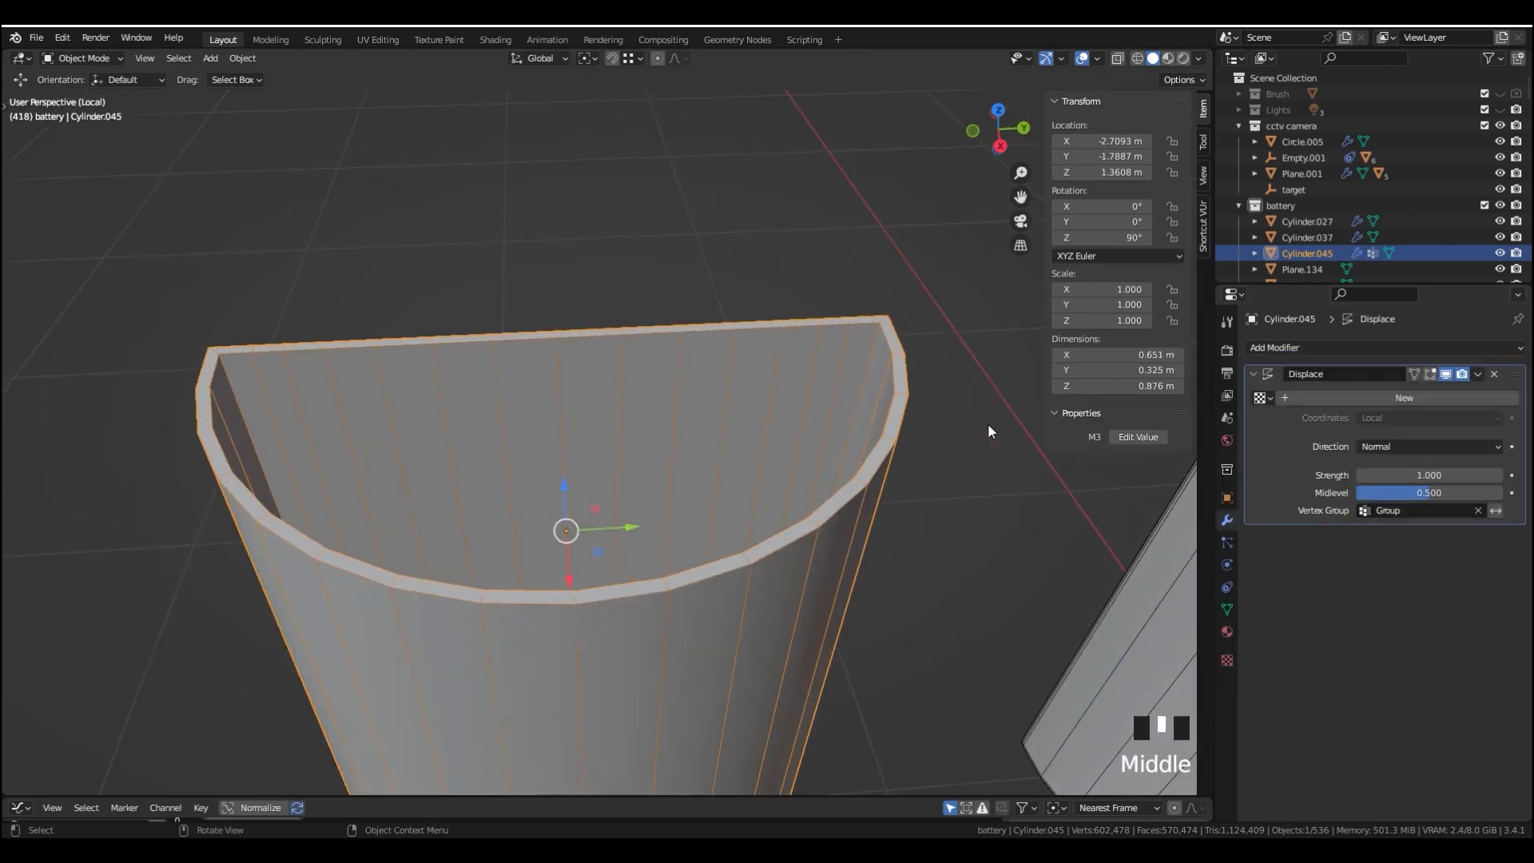
pyautogui.keyDown('shift'); pyautogui.moveTo(1439, 482); pyautogui.dragTo(1404, 482); pyautogui.keyUp('shift')
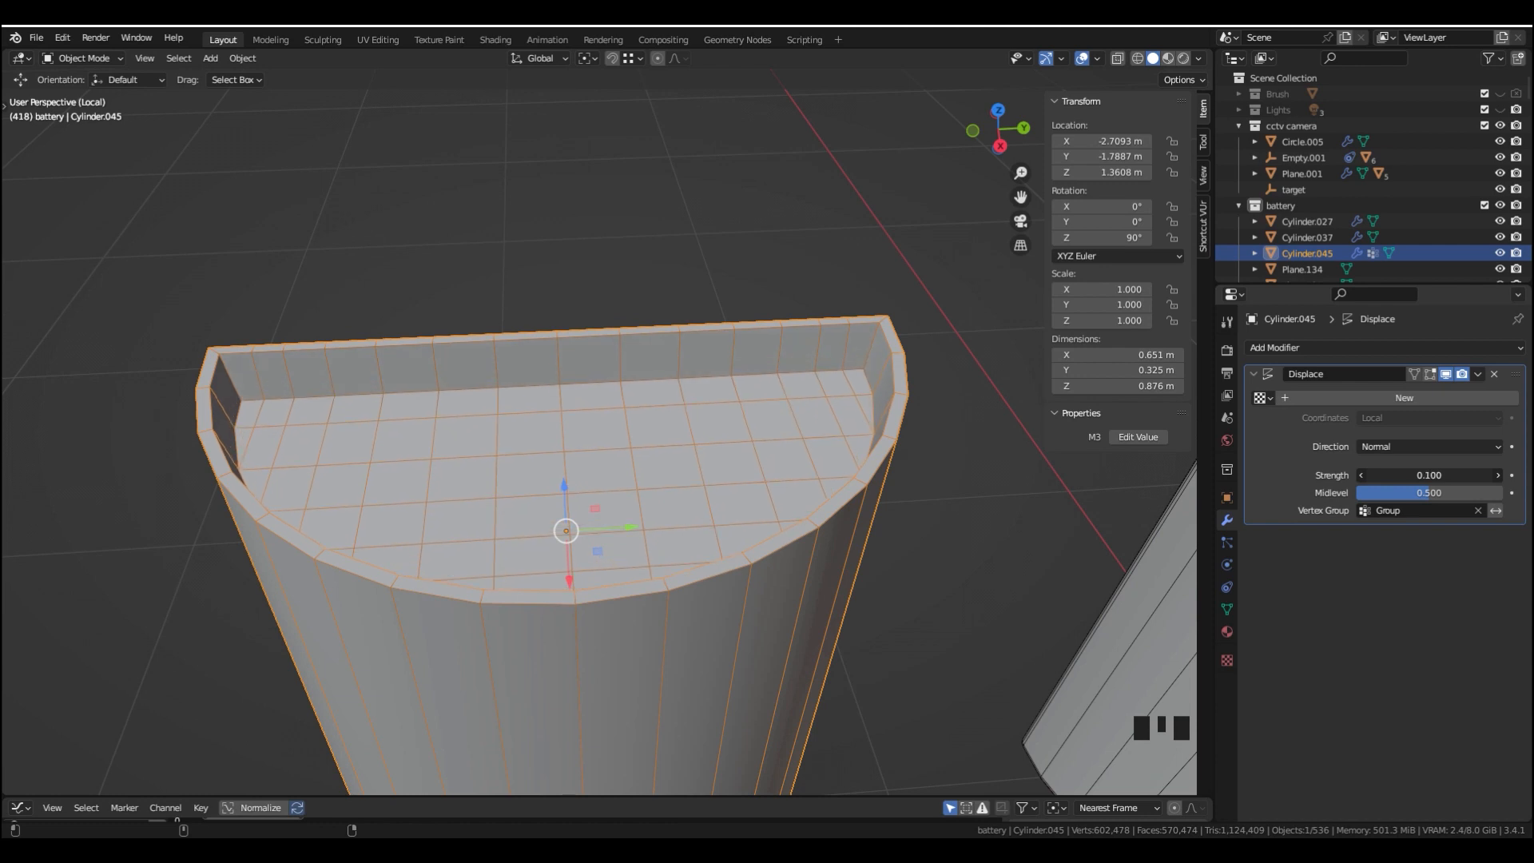
# Give the Displace modifier a new texture of type Clouds
pyautogui.click(1323, 397)
pyautogui.click(1227, 660)
pyautogui.click(1355, 396)
pyautogui.click(1378, 455)
pyautogui.moveTo(703, 419)
pyautogui.mouseDown(button='middle')
pyautogui.moveTo(674, 424)
pyautogui.moveTo(714, 429)
pyautogui.mouseUp(button='middle')
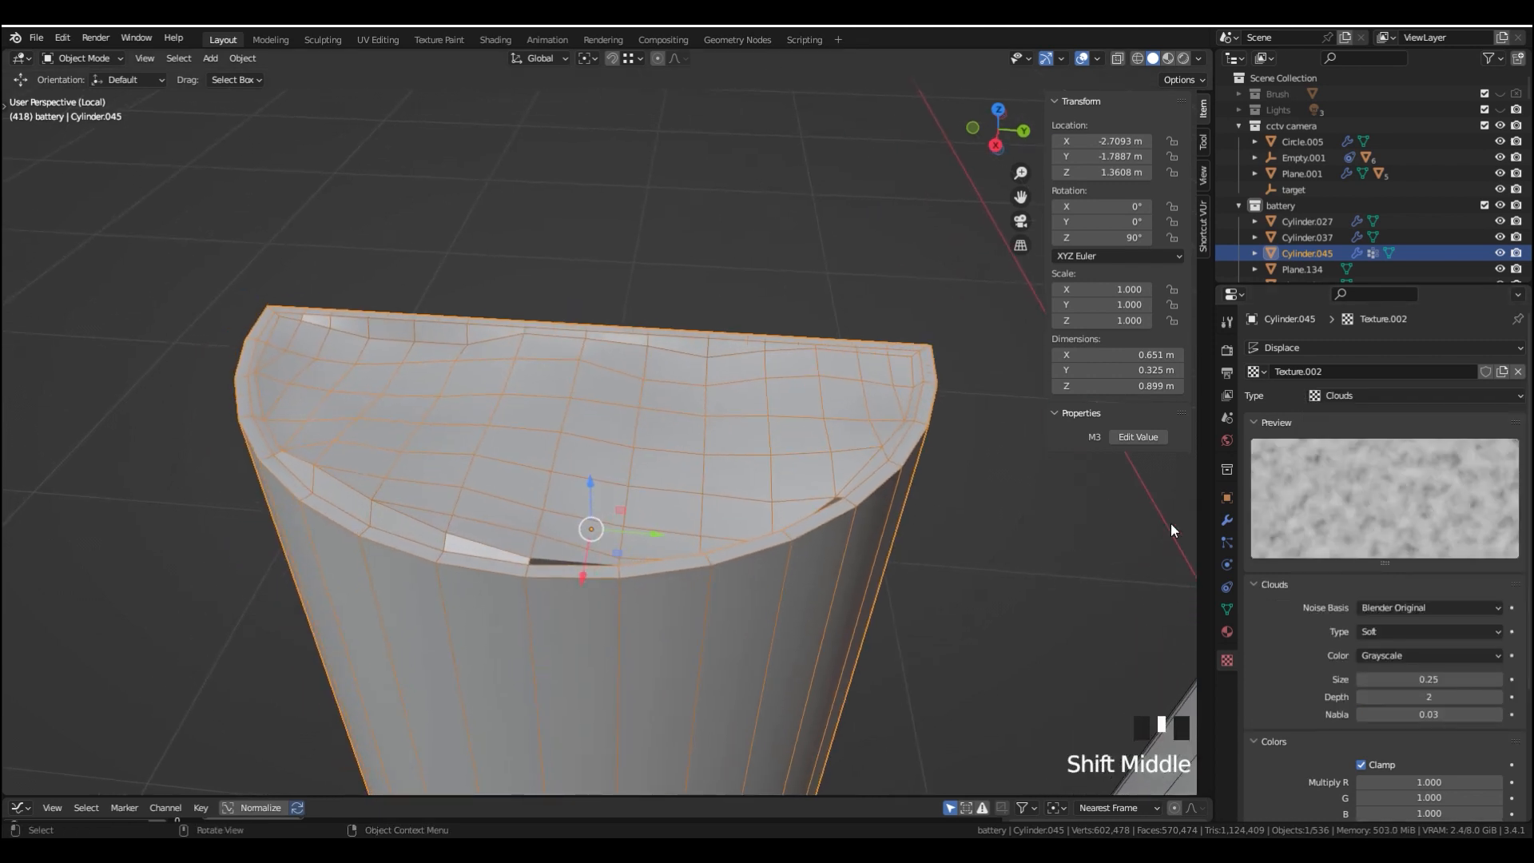
# Set the Displace modifier's strength to 0.21 and its direction to Z
pyautogui.click(1227, 520)
pyautogui.moveTo(799, 512); pyautogui.dragTo(852, 489, button='middle')
pyautogui.hotkey('shift', 'alt', 'z')
pyautogui.keyDown('shift'); pyautogui.moveTo(1390, 475); pyautogui.dragTo(1426, 475); pyautogui.keyUp('shift')
pyautogui.hotkey('shift', 'alt', 'z')
pyautogui.moveTo(791, 420); pyautogui.dragTo(784, 391, button='middle')
pyautogui.click(1411, 445)
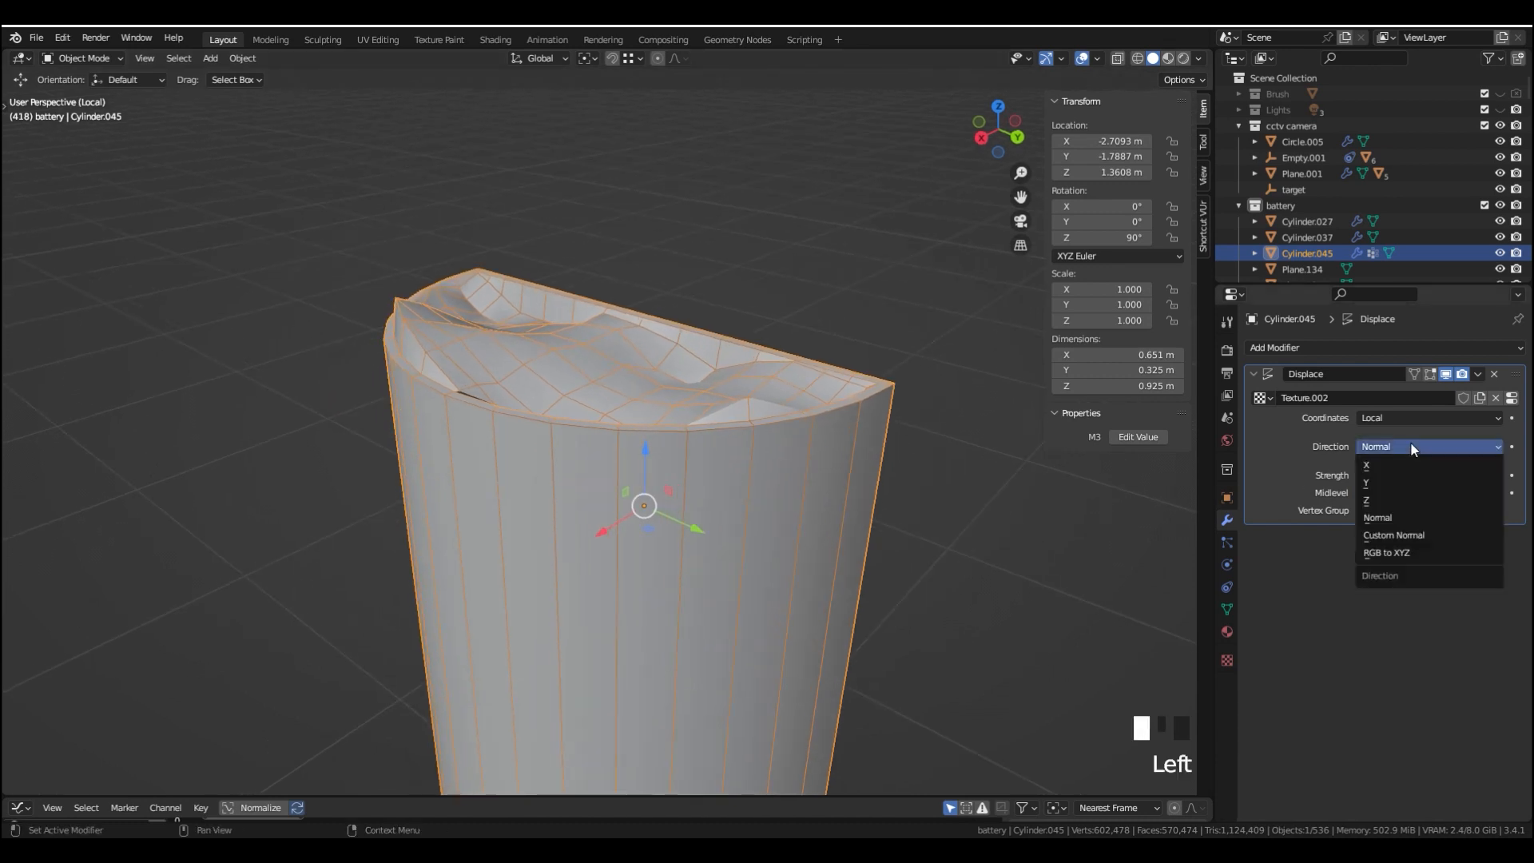
pyautogui.click(1390, 499)
pyautogui.moveTo(719, 376); pyautogui.dragTo(746, 395, button='middle')
# Hide the viewport overlays and add a Subdivision Surface modifier to the half-cylinder
pyautogui.hotkey('shift', 'alt', 'z')
pyautogui.click(1339, 347)
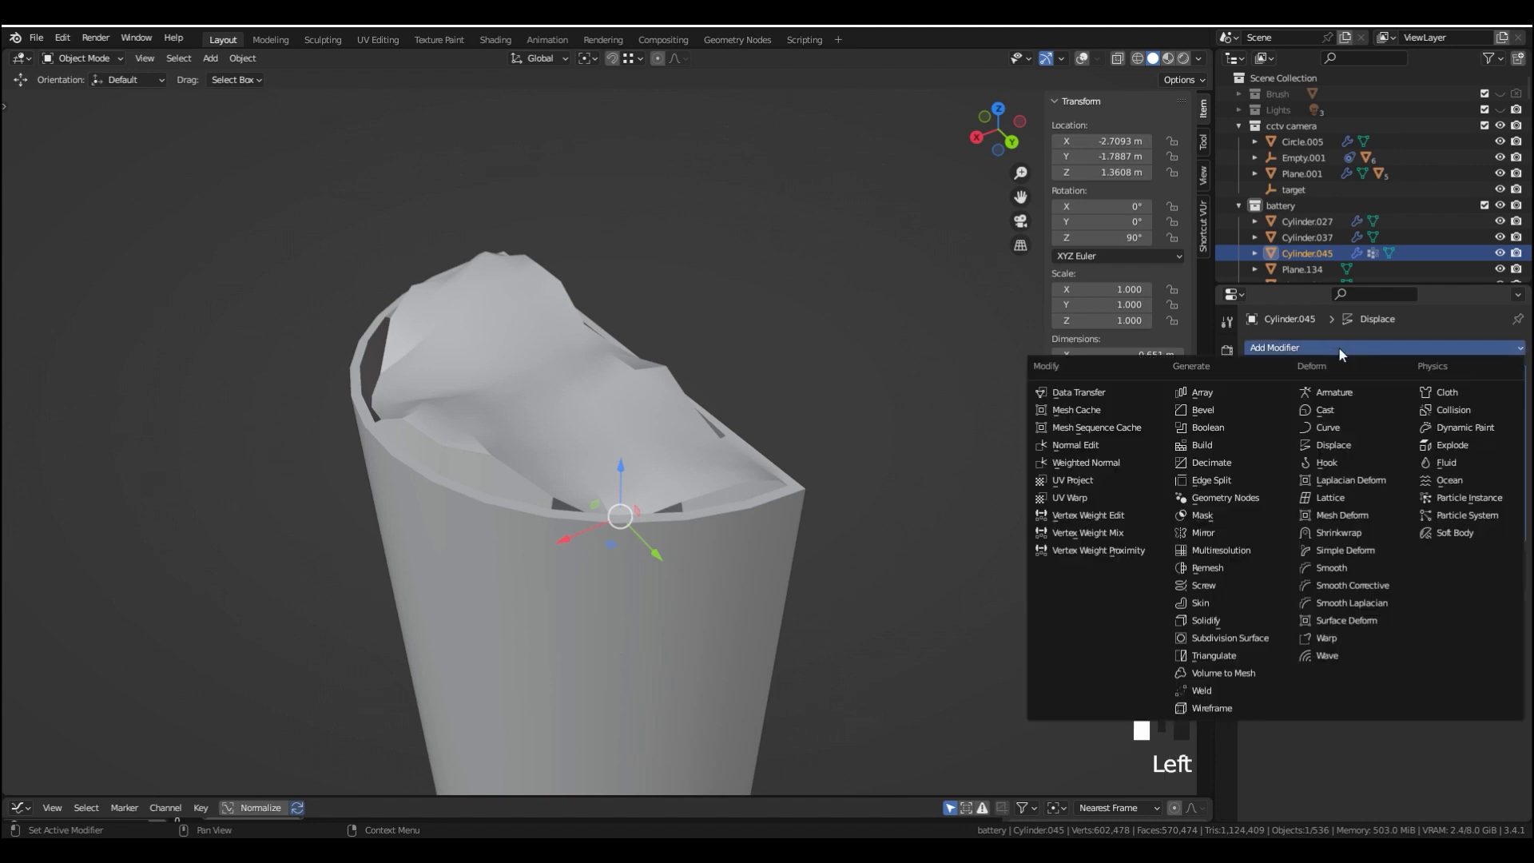
pyautogui.click(1251, 634)
pyautogui.keyDown('shift'); pyautogui.moveTo(759, 416); pyautogui.dragTo(727, 398, button='middle'); pyautogui.keyUp('shift')
pyautogui.scroll(2, 726, 414)
# Add a horizontal loop cut around the half-cylinder's side and slide it up close to the top rim
pyautogui.press('Tab')
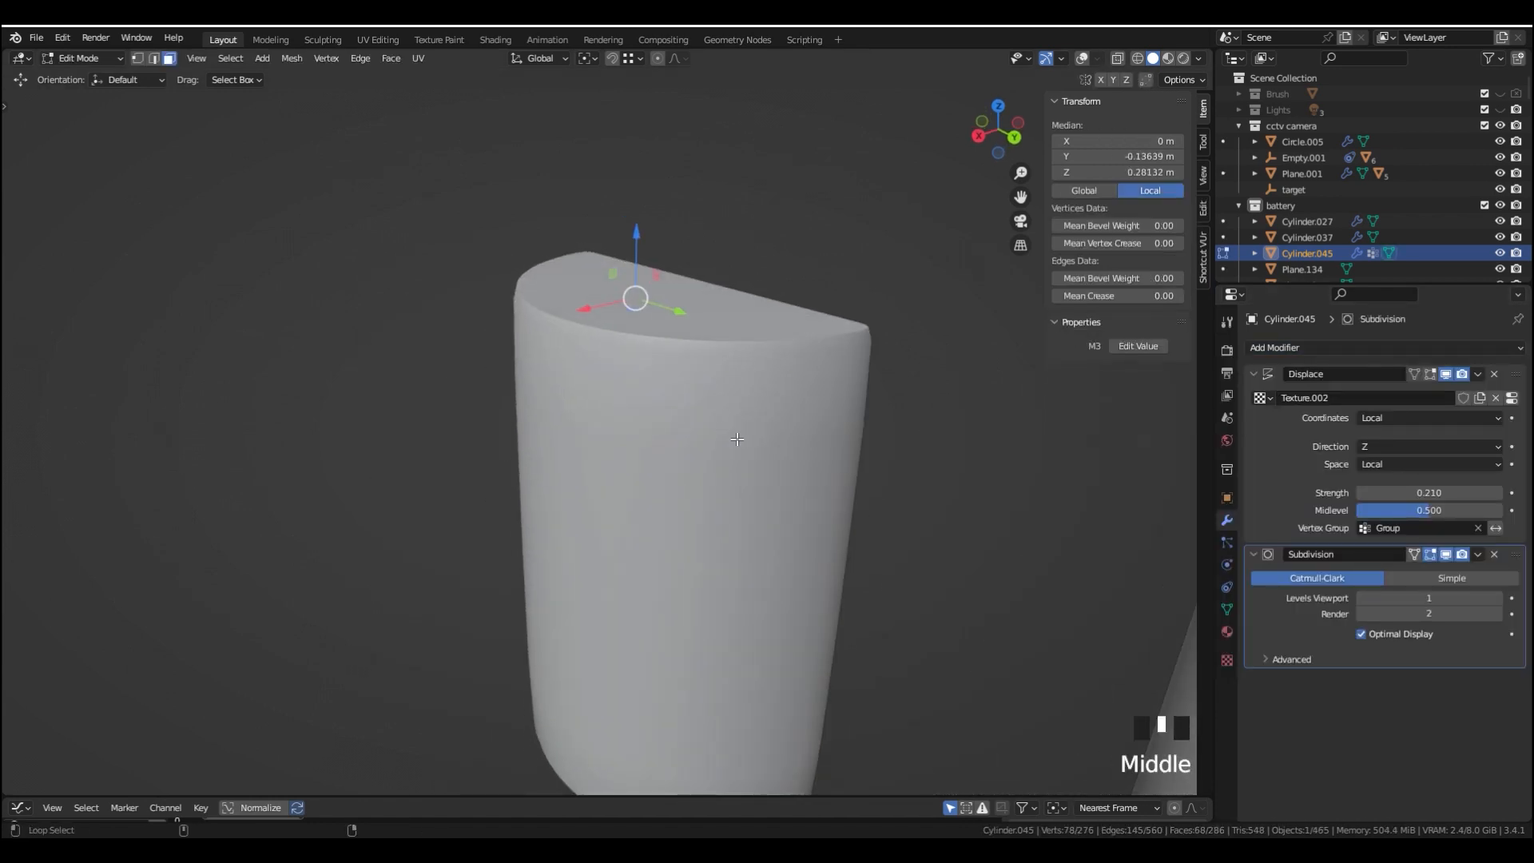
pyautogui.hotkey('shift', 'alt', 'z')
pyautogui.hotkey('ctrl', 'r')
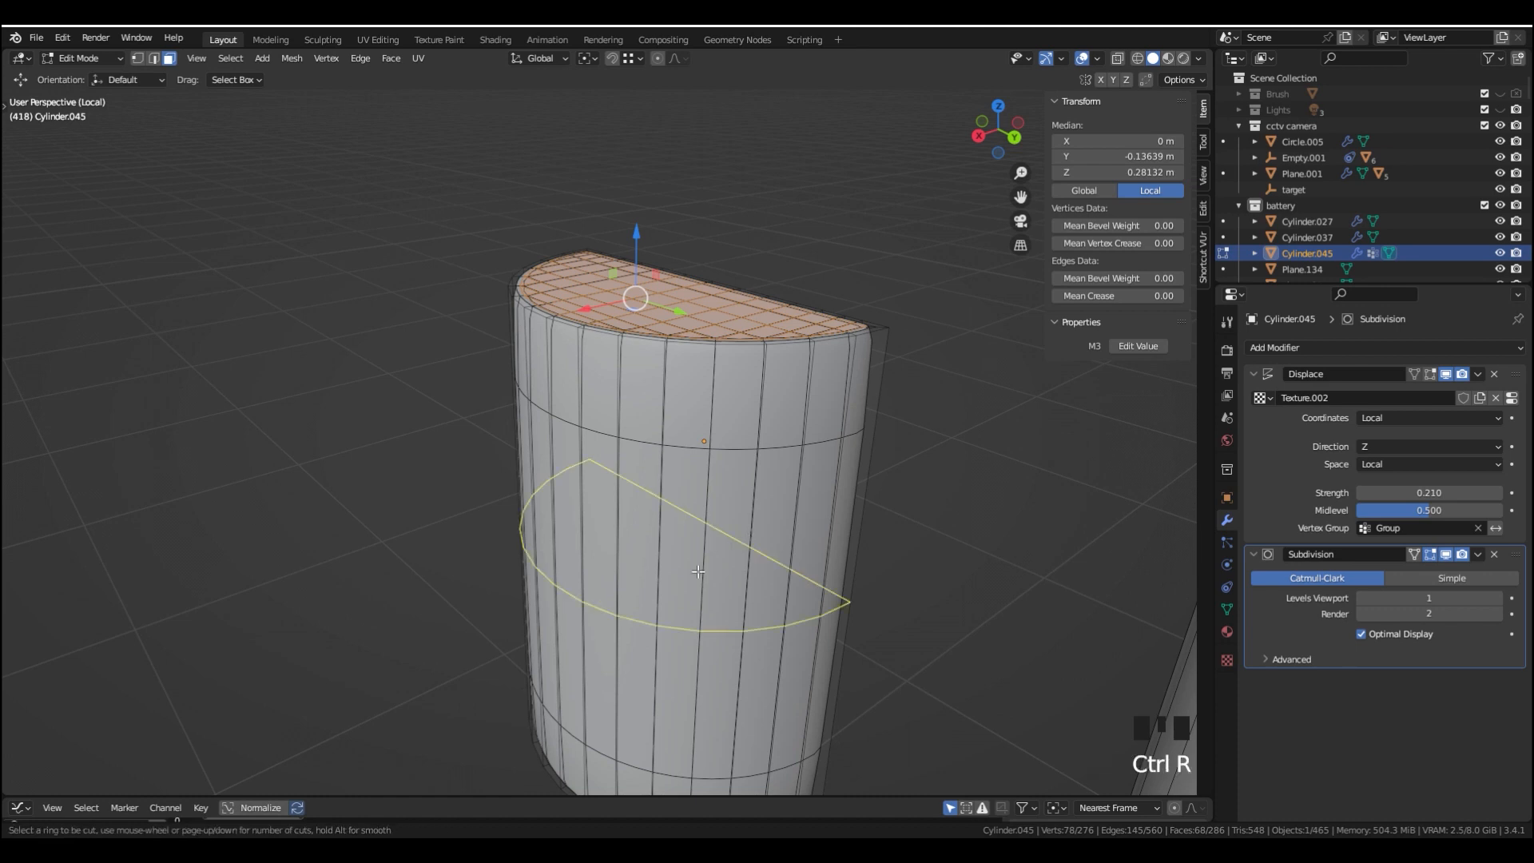
pyautogui.click(731, 403)
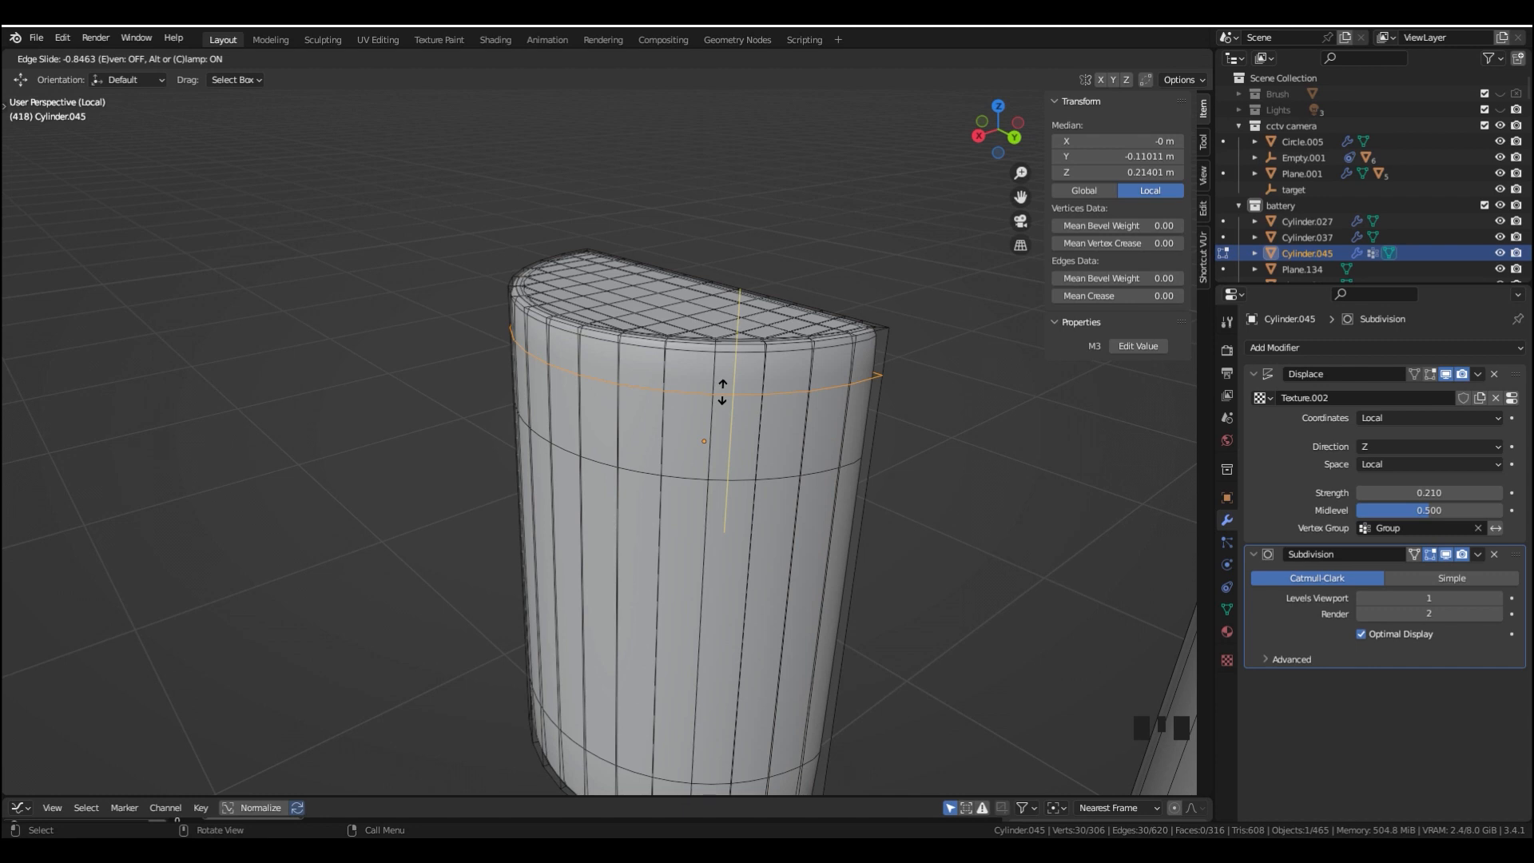
pyautogui.click(722, 391)
pyautogui.press('Tab')
pyautogui.hotkey('shift', 'alt', 'z')
# Shade the half-cylinder auto smooth and set the Subdivision modifier's viewport level to 2
pyautogui.keyDown('shift'); pyautogui.moveTo(751, 339); pyautogui.dragTo(737, 400, button='middle'); pyautogui.keyUp('shift')
pyautogui.rightClick(737, 401)
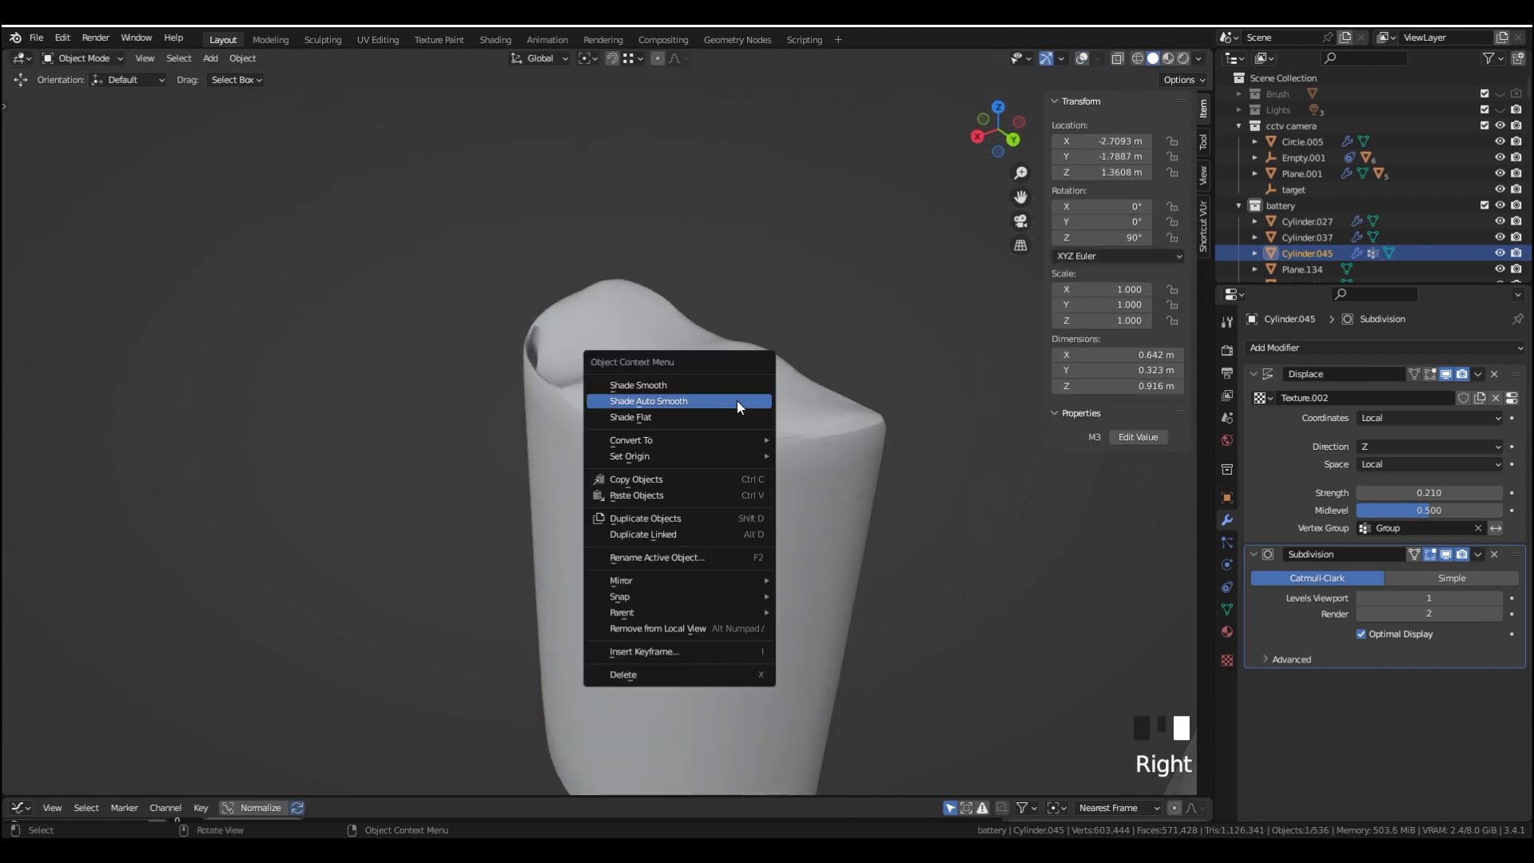
pyautogui.click(736, 401)
pyautogui.click(1497, 599)
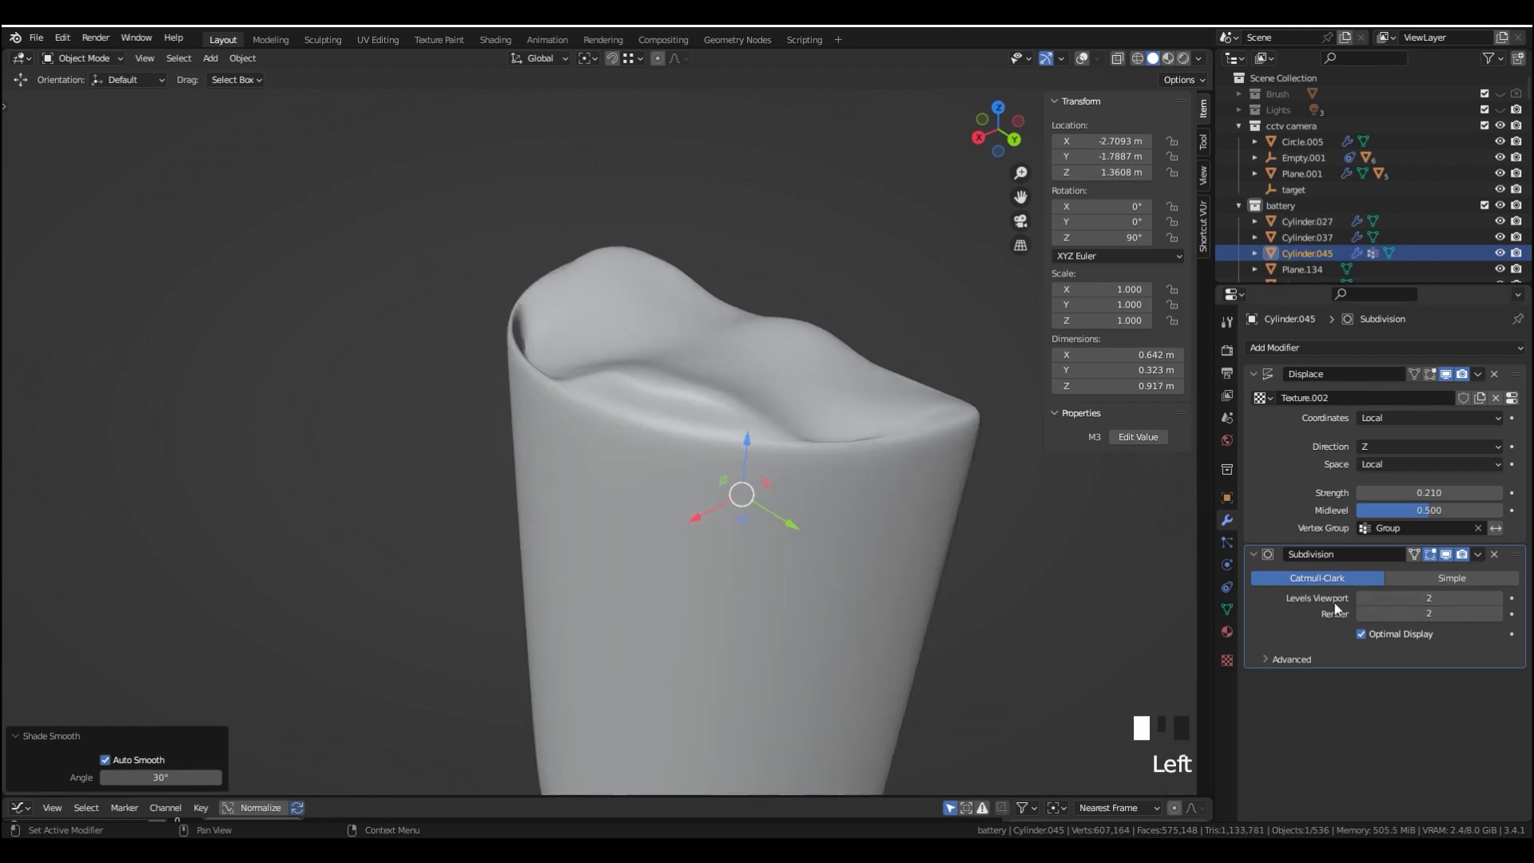
# Set the Displace modifier's strength to 0.14
pyautogui.keyDown('shift'); pyautogui.moveTo(850, 446); pyautogui.dragTo(707, 449, button='middle'); pyautogui.keyUp('shift')
pyautogui.moveTo(1438, 493)
pyautogui.keyDown('shift'); pyautogui.mouseDown()
pyautogui.moveTo(1390, 493)
pyautogui.moveTo(1438, 495)
pyautogui.mouseUp(); pyautogui.keyUp('shift')
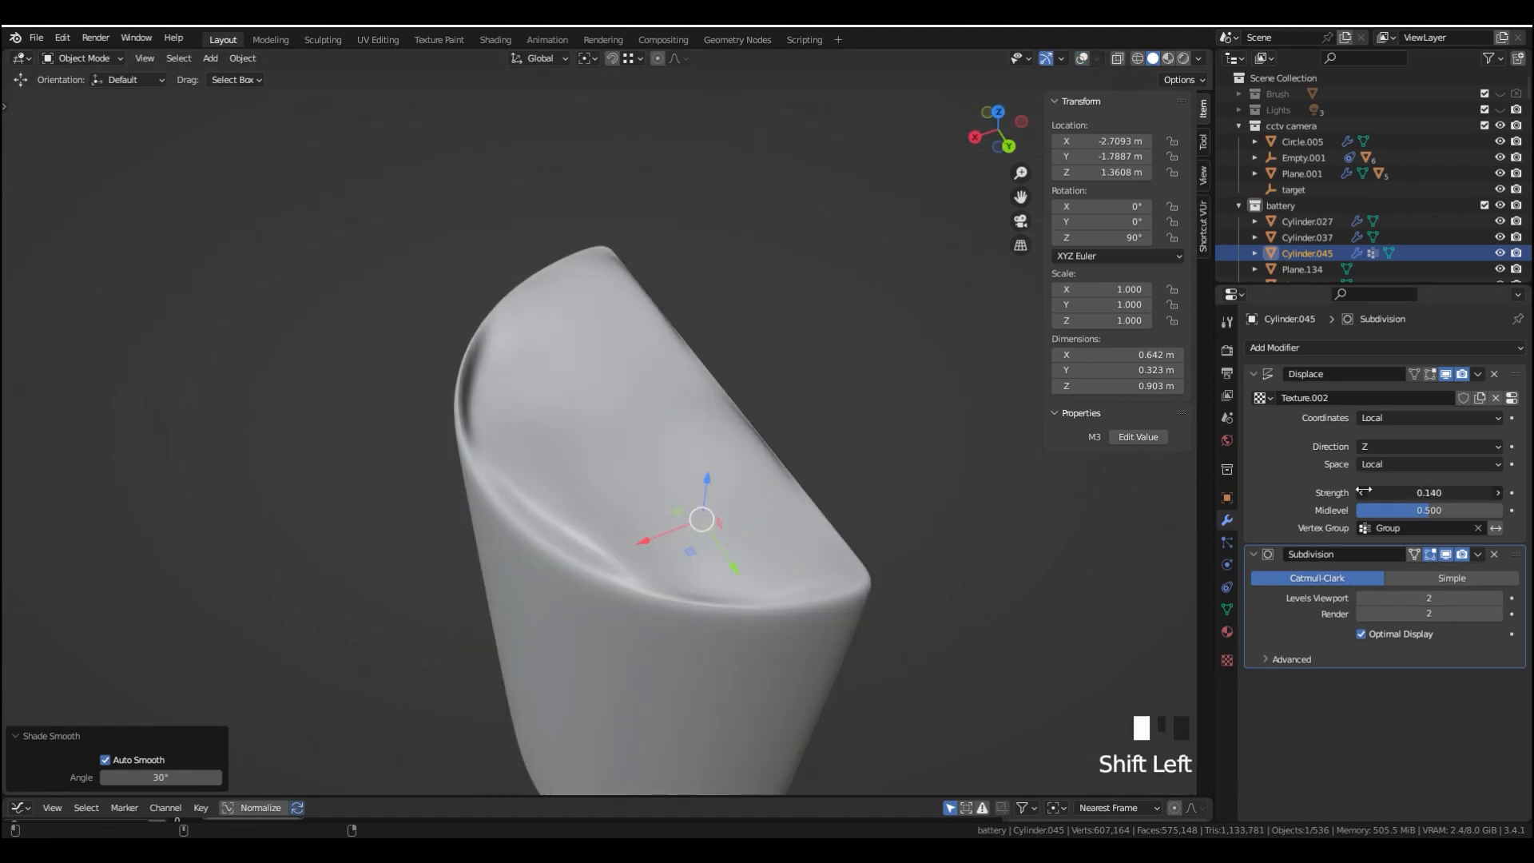
pyautogui.moveTo(688, 396); pyautogui.dragTo(767, 338, button='middle')
# Show the viewport overlays again and add a circle mesh with 3 vertices and a 1 m radius
pyautogui.hotkey('shift', 'alt', 'z')
pyautogui.scroll(-3, 743, 375)
pyautogui.keyDown('shift'); pyautogui.moveTo(690, 444); pyautogui.dragTo(635, 429, button='middle'); pyautogui.keyUp('shift')
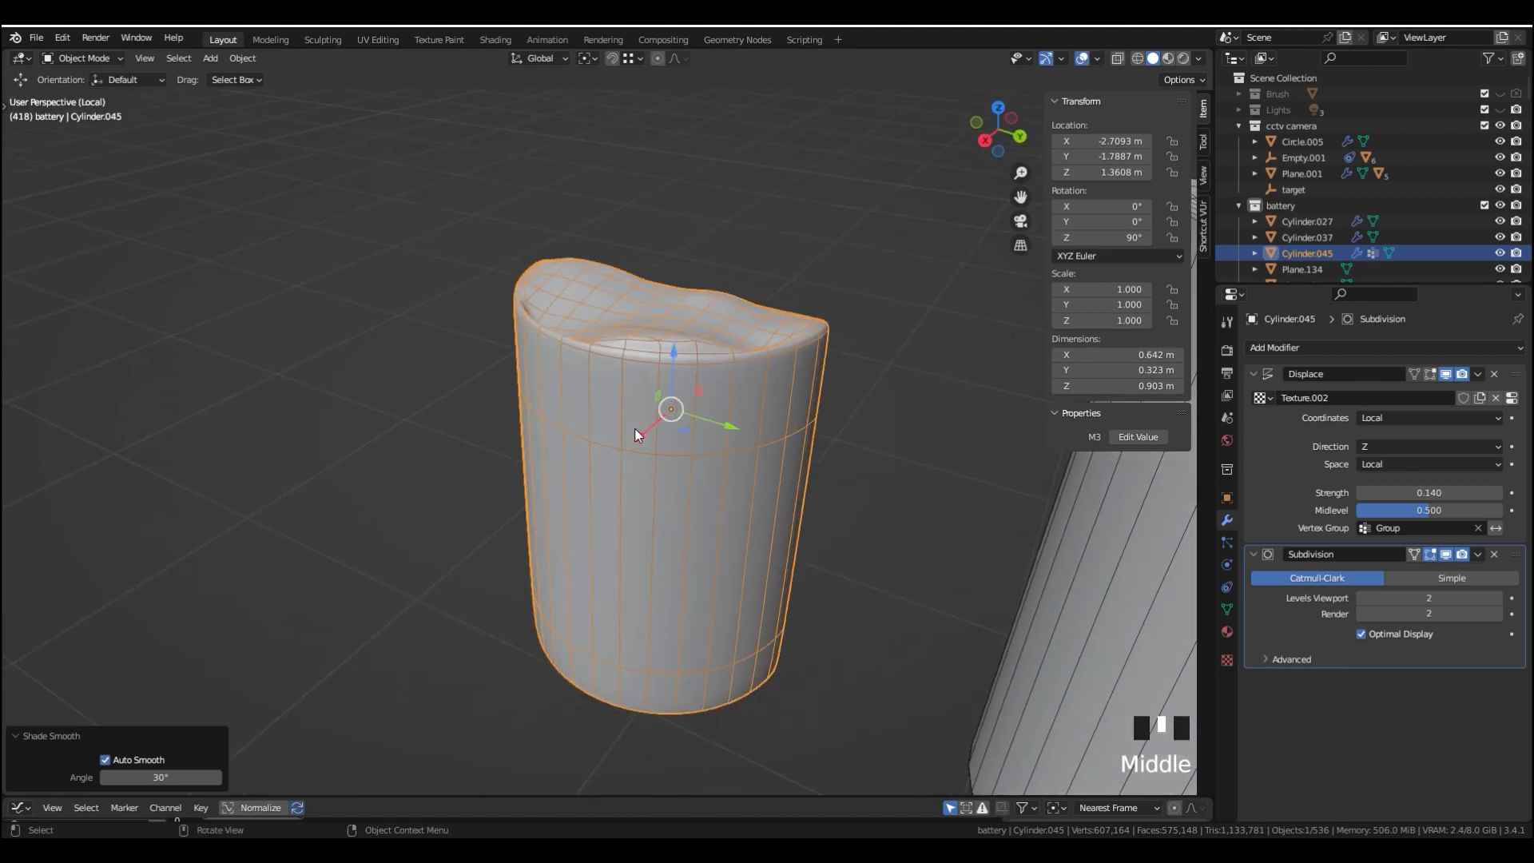
pyautogui.hotkey('shift', 'a')
pyautogui.moveTo(636, 429)
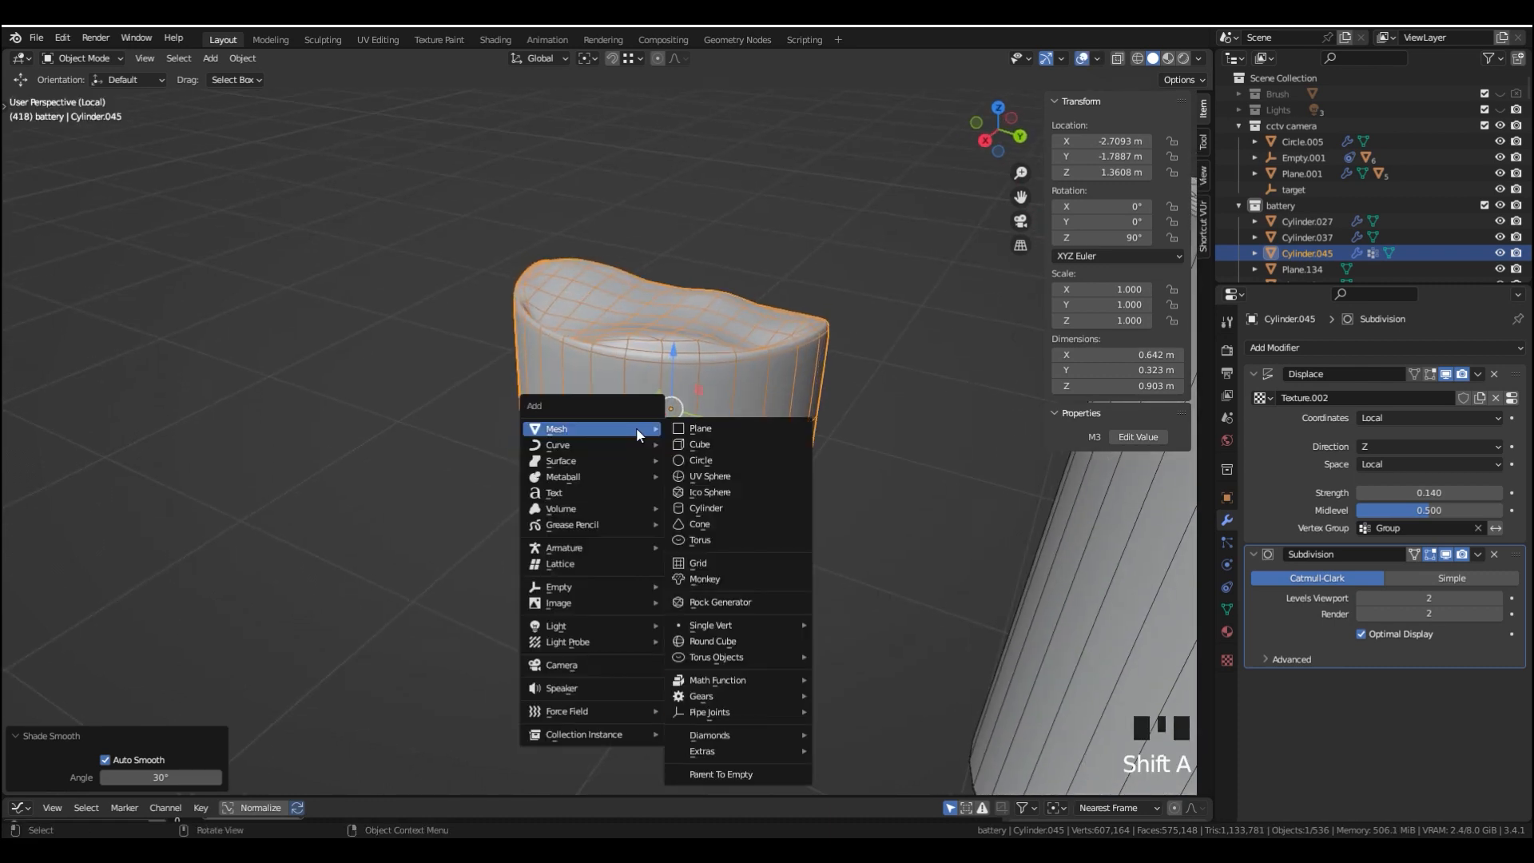
pyautogui.click(706, 461)
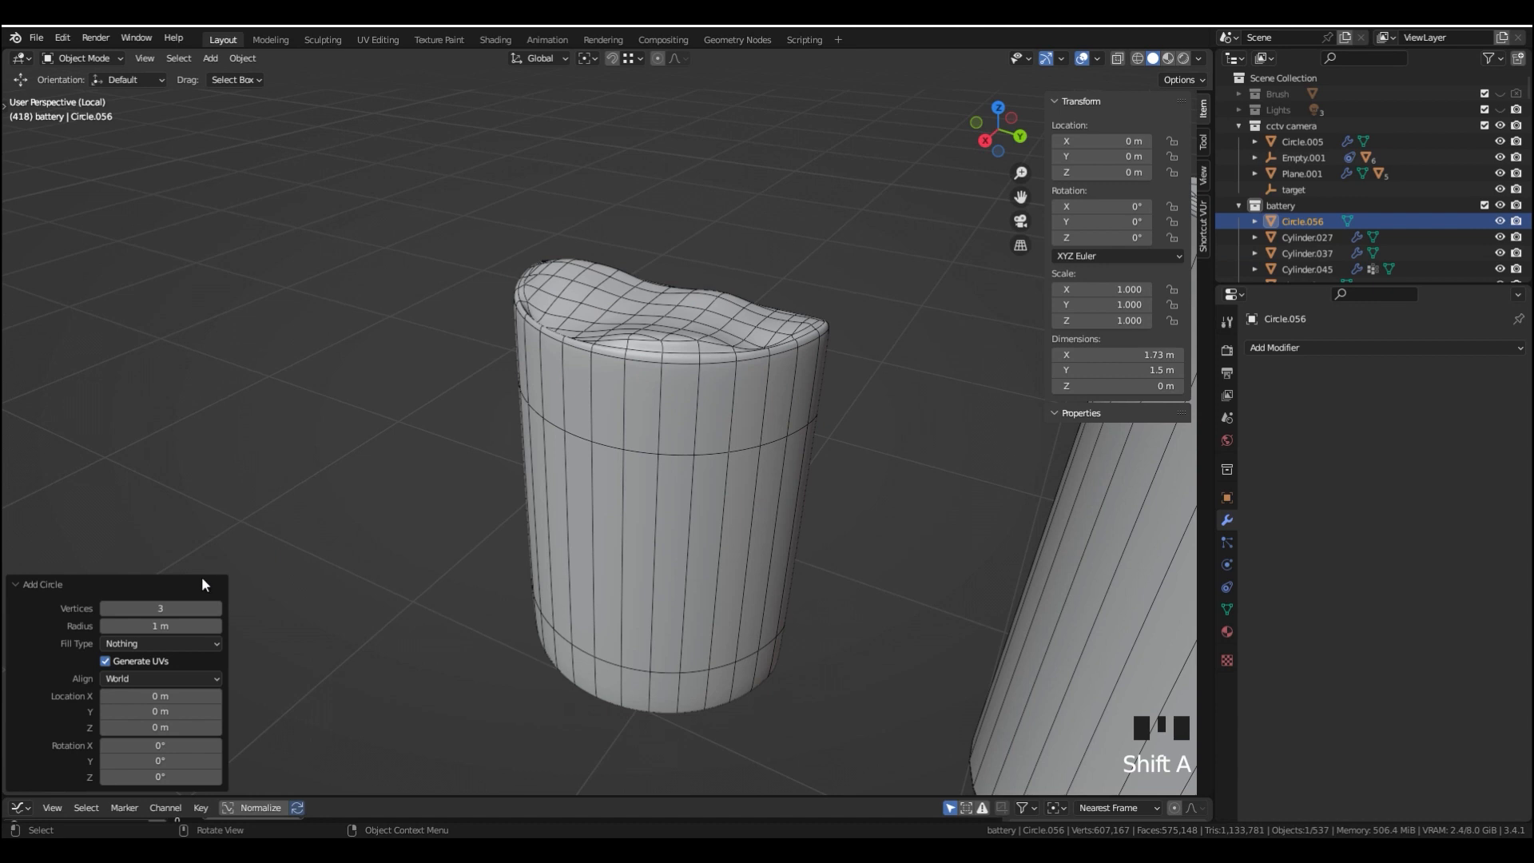
pyautogui.click(128, 608)
pyautogui.press('Return')
# Snap the 3D cursor to the half-cylinder's origin and move the three-vertex circle to the cursor
pyautogui.scroll(-4, 680, 438)
pyautogui.moveTo(713, 441); pyautogui.dragTo(540, 456, button='middle')
pyautogui.click(495, 447)
pyautogui.moveTo(582, 511); pyautogui.dragTo(723, 665, button='middle')
pyautogui.hotkey('shift', 's')
pyautogui.click(994, 698)
pyautogui.hotkey('shift', 's')
pyautogui.click(971, 439)
# Rotate the three-vertex circle 90° about the Y axis and apply its rotation
pyautogui.scroll(4, 462, 405)
pyautogui.moveTo(462, 404); pyautogui.dragTo(420, 338, button='middle')
pyautogui.click(420, 338)
pyautogui.press('r')
pyautogui.press('y')
pyautogui.press('9')
pyautogui.press('0')
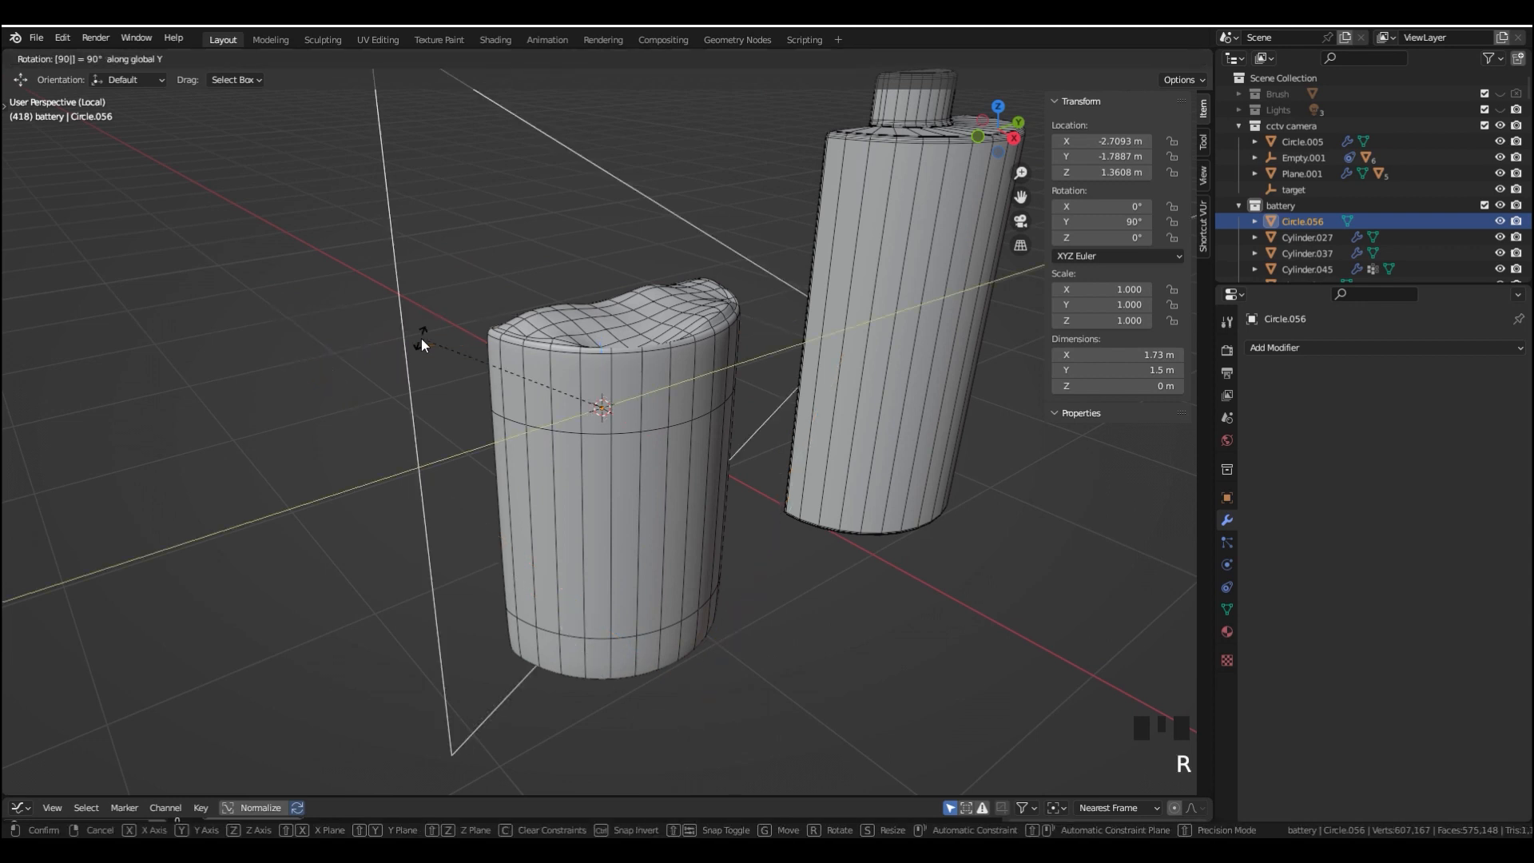
pyautogui.click(421, 338)
pyautogui.hotkey('ctrl', 'a')
pyautogui.click(420, 338)
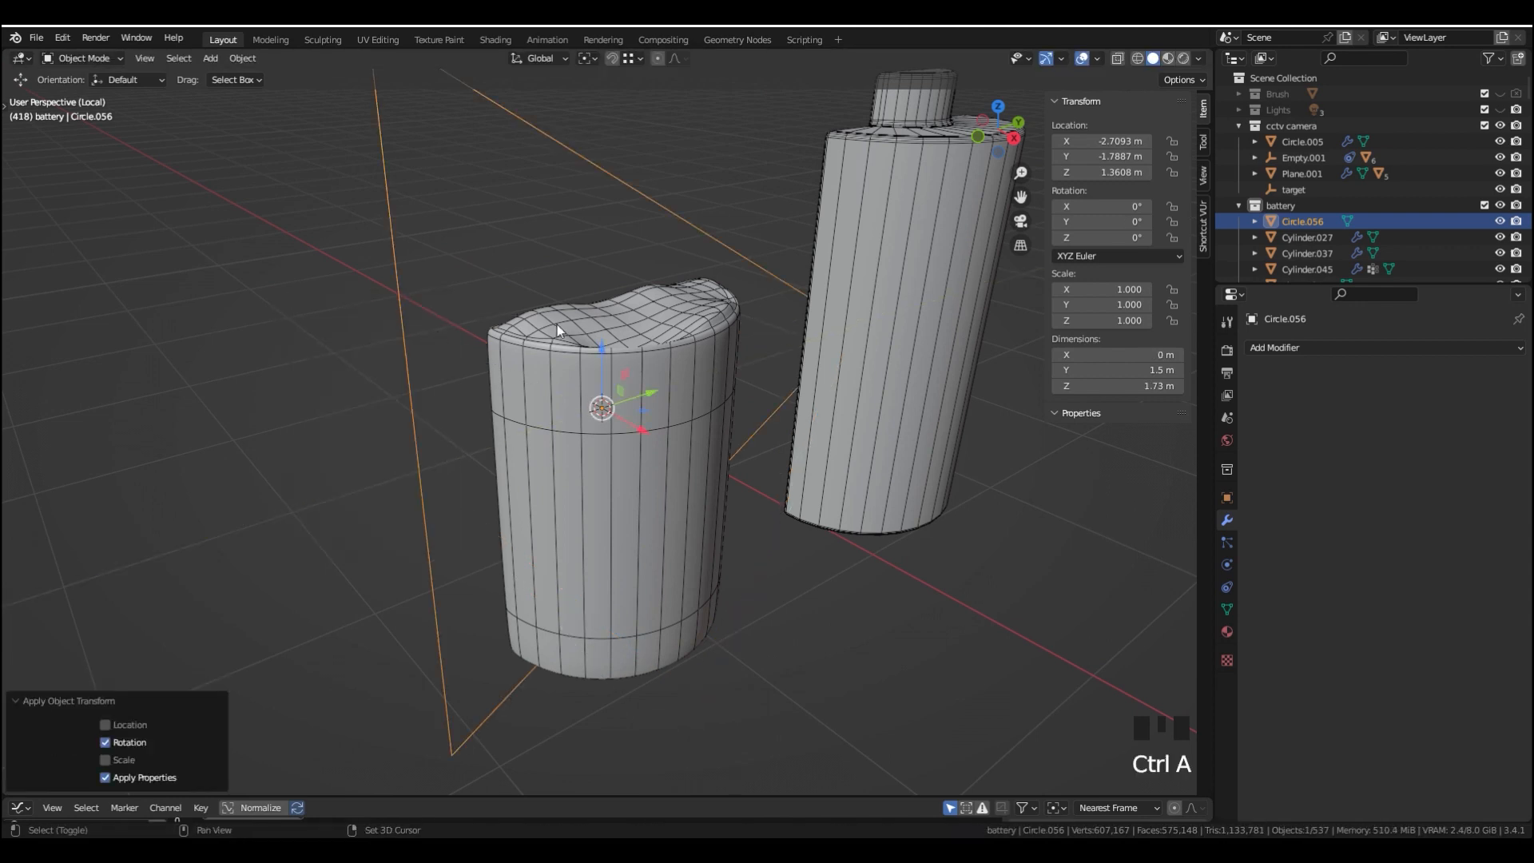
# Drive the circle's X rotation with the expression #frame
pyautogui.moveTo(558, 325); pyautogui.dragTo(1063, 195, button='middle')
pyautogui.click(1112, 206)
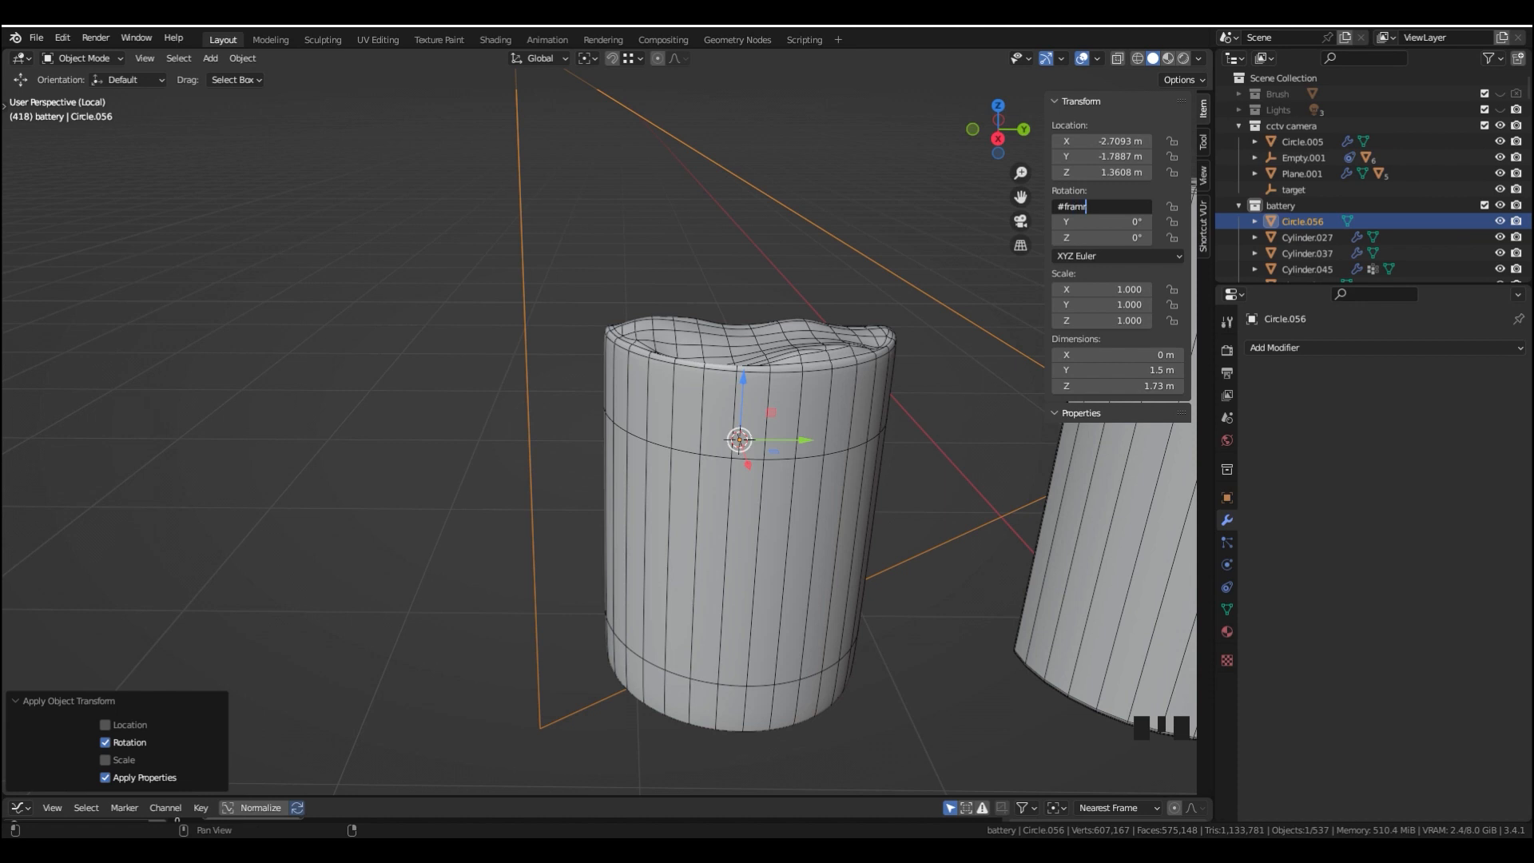
pyautogui.write('#frame')
pyautogui.press('Return')
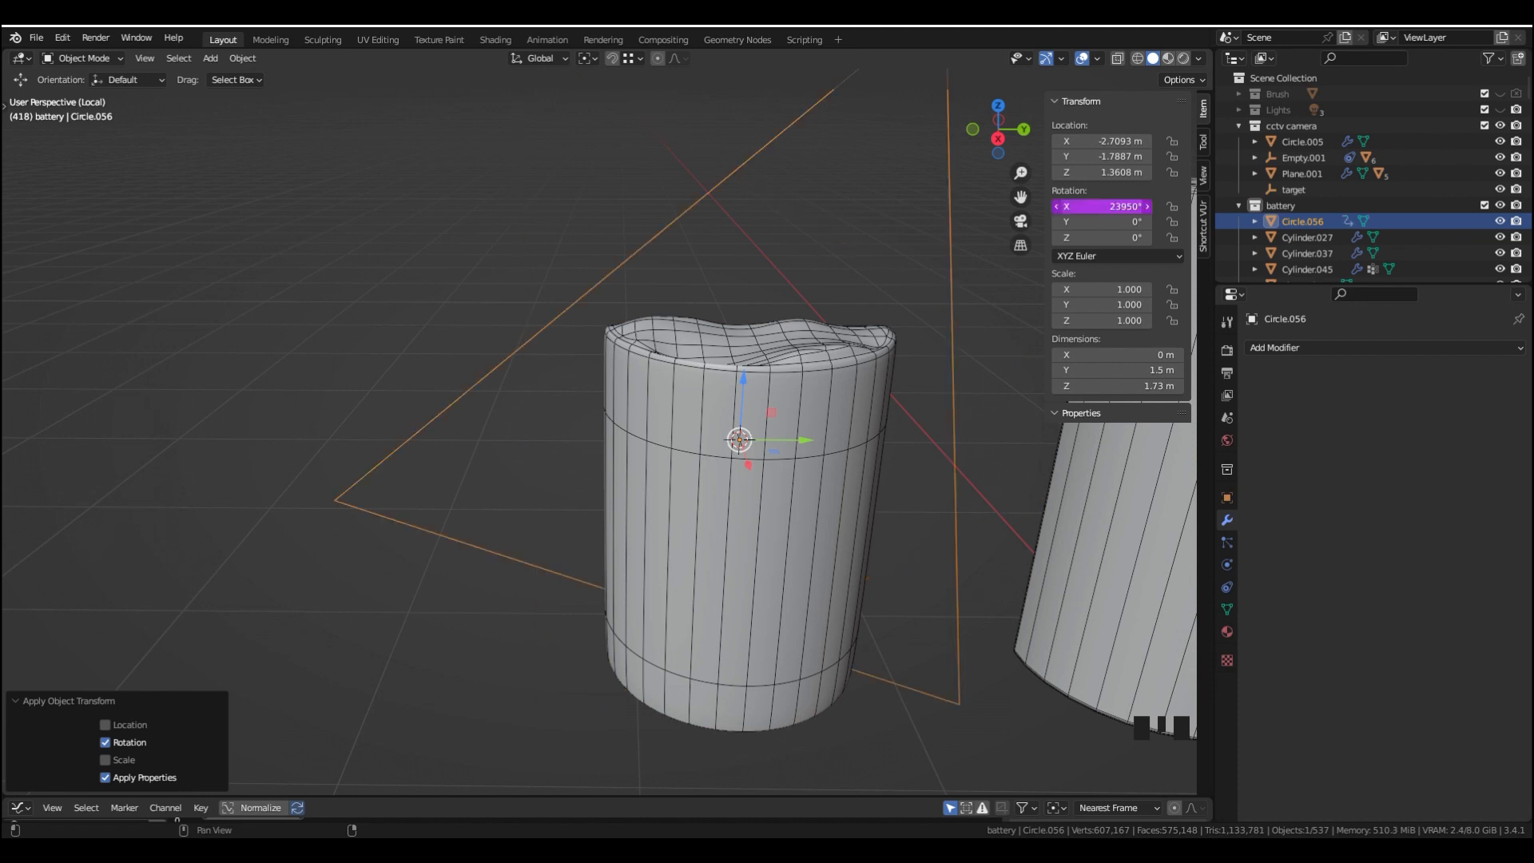
# Return to the first frame and play the animation briefly to check the circle's spin
pyautogui.hotkey('shift', 'Left')
pyautogui.scroll(-2, 774, 305)
pyautogui.moveTo(774, 305); pyautogui.dragTo(711, 291, button='middle')
pyautogui.press('space')
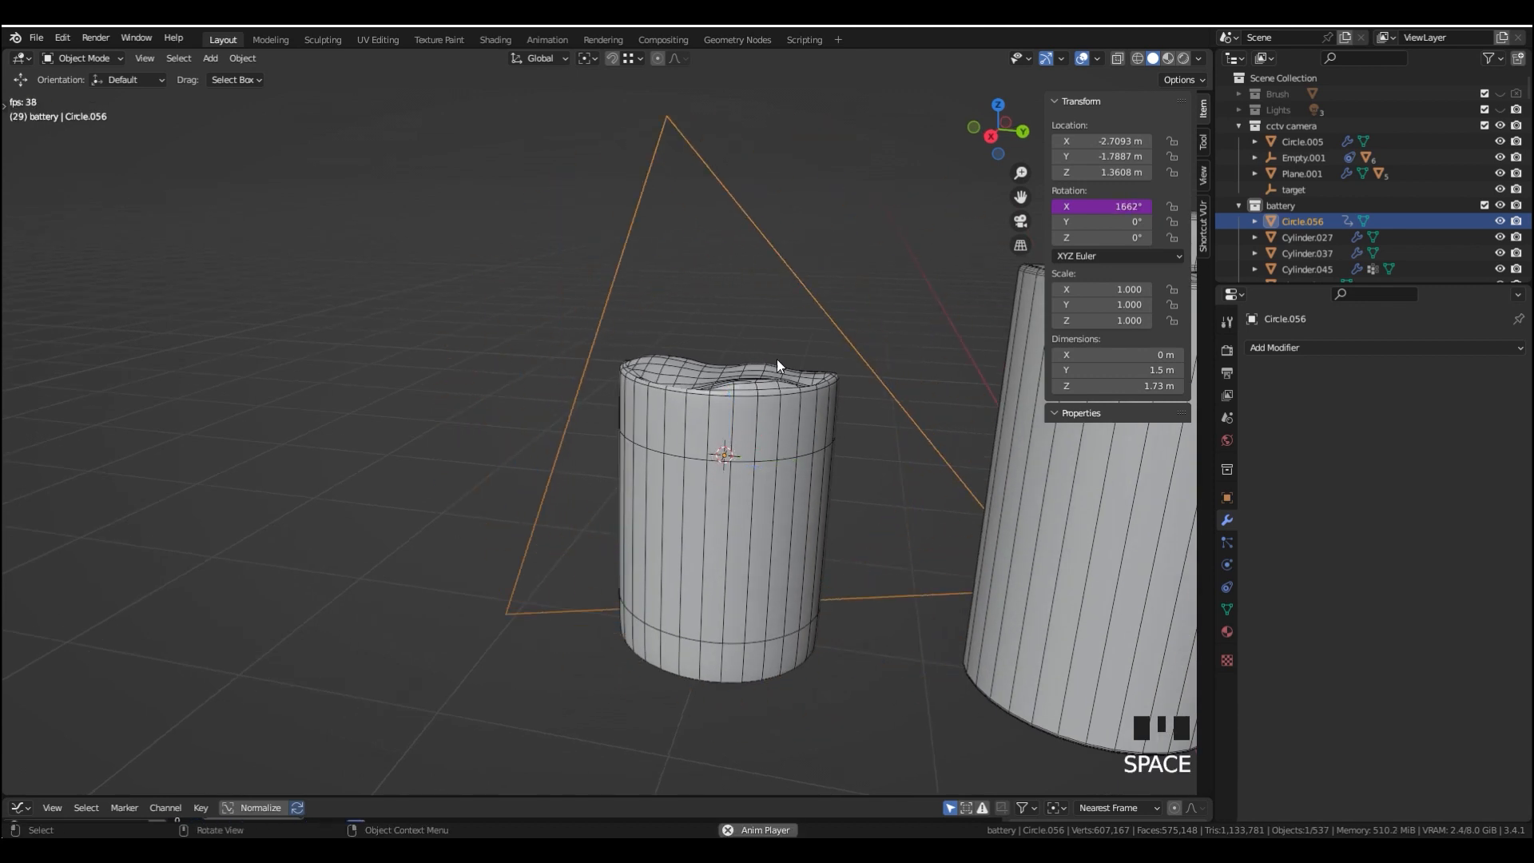
pyautogui.press('space')
# Slow the circle's spin by changing its X rotation driver expression to frame/30, and play the animation briefly to check it
pyautogui.click(1102, 206)
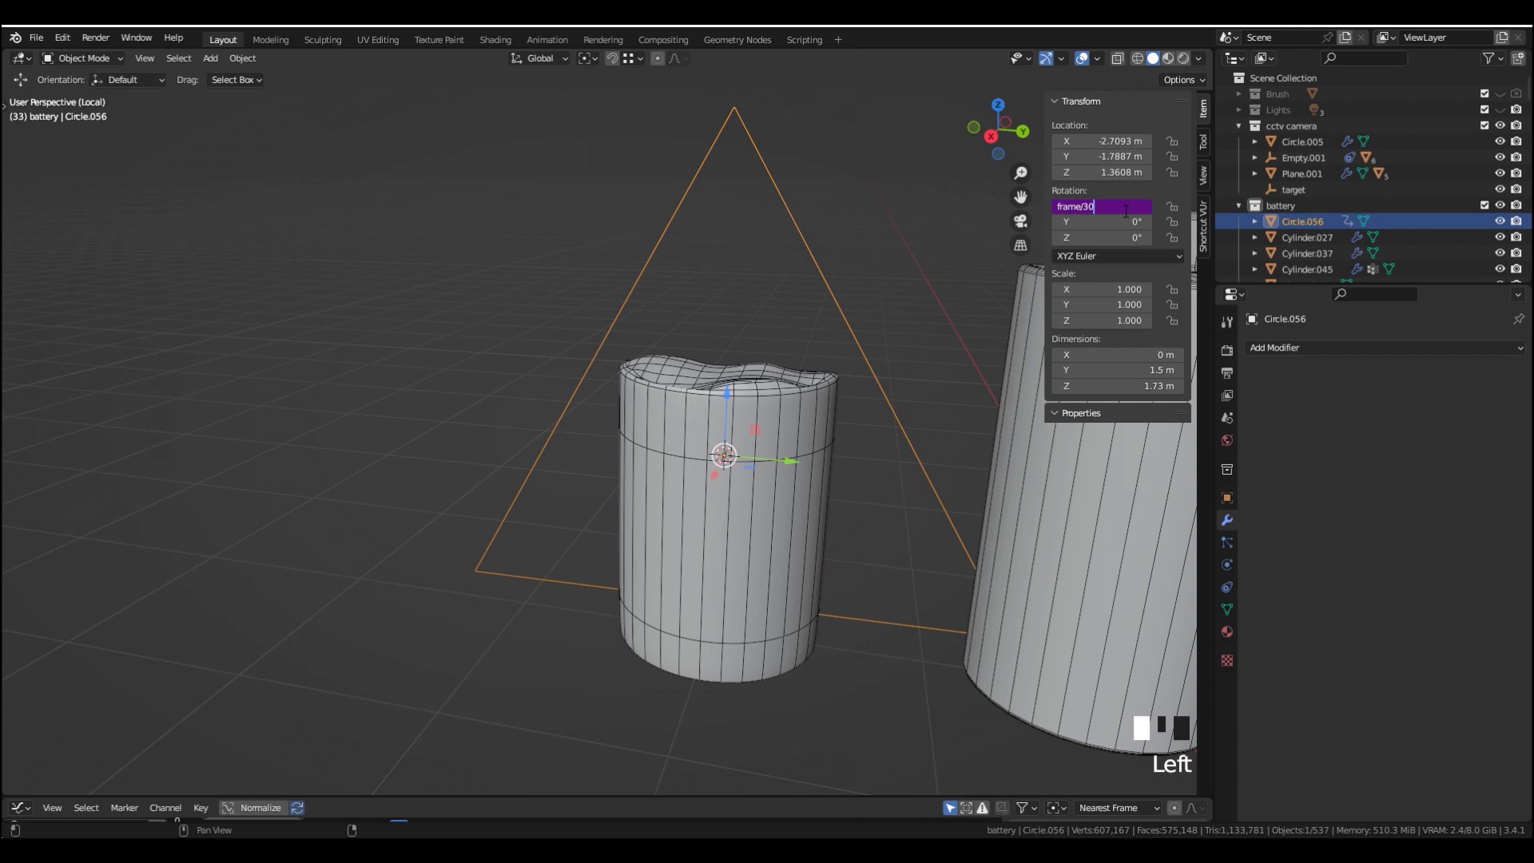
pyautogui.write('/30')
pyautogui.press('Return')
pyautogui.middleClick(750, 368)
pyautogui.press('space')
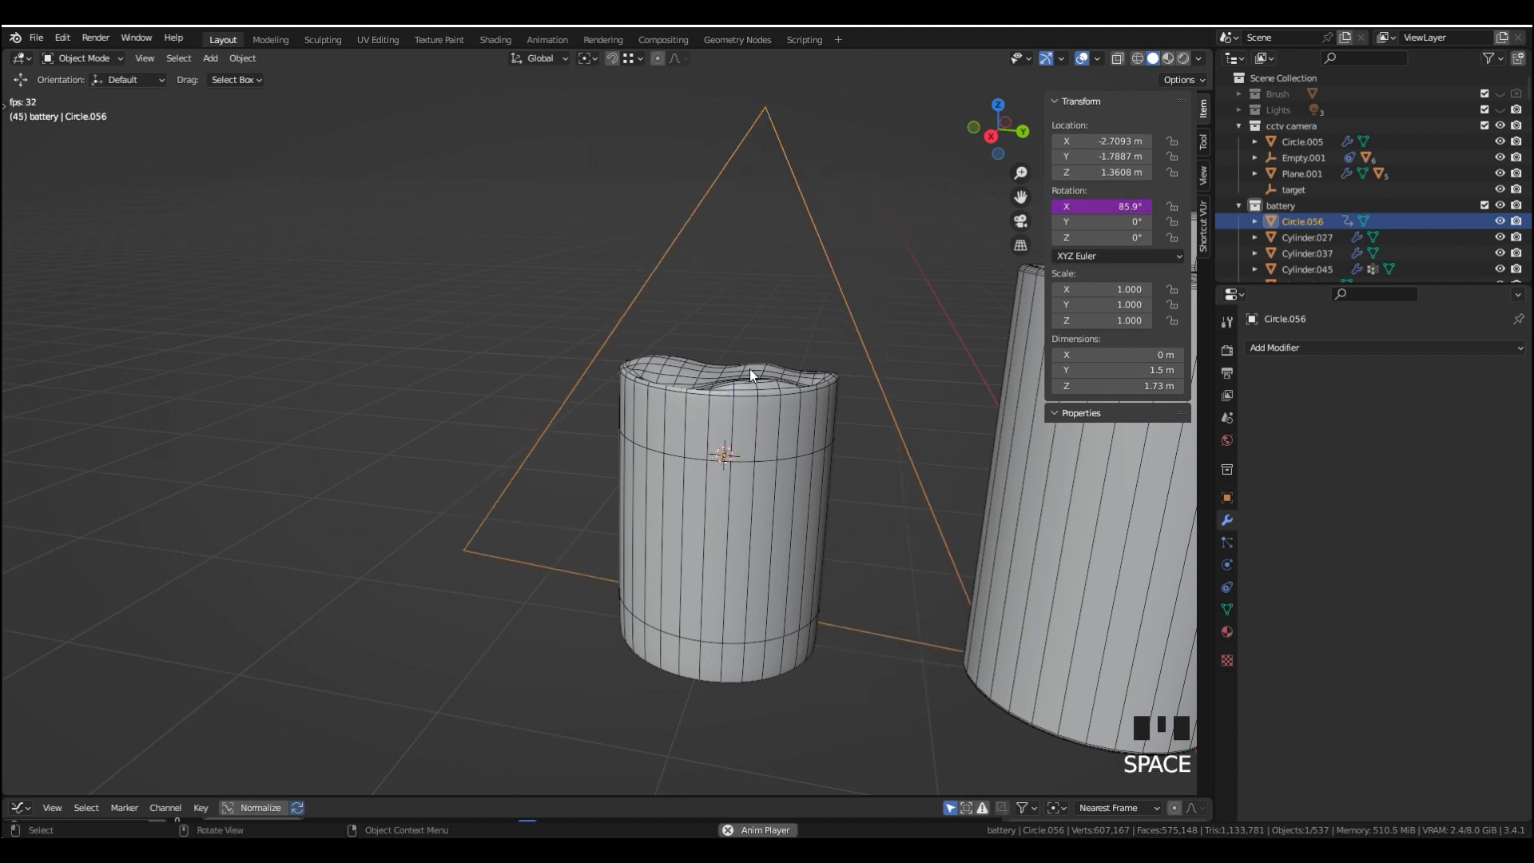
pyautogui.press('space')
# Set the half-cylinder's Displace modifier coordinates to Object and pick the three-vertex circle as the reference object
pyautogui.click(754, 372)
pyautogui.scroll(2, 799, 362)
pyautogui.keyDown('shift'); pyautogui.moveTo(799, 362); pyautogui.dragTo(697, 415, button='middle'); pyautogui.keyUp('shift')
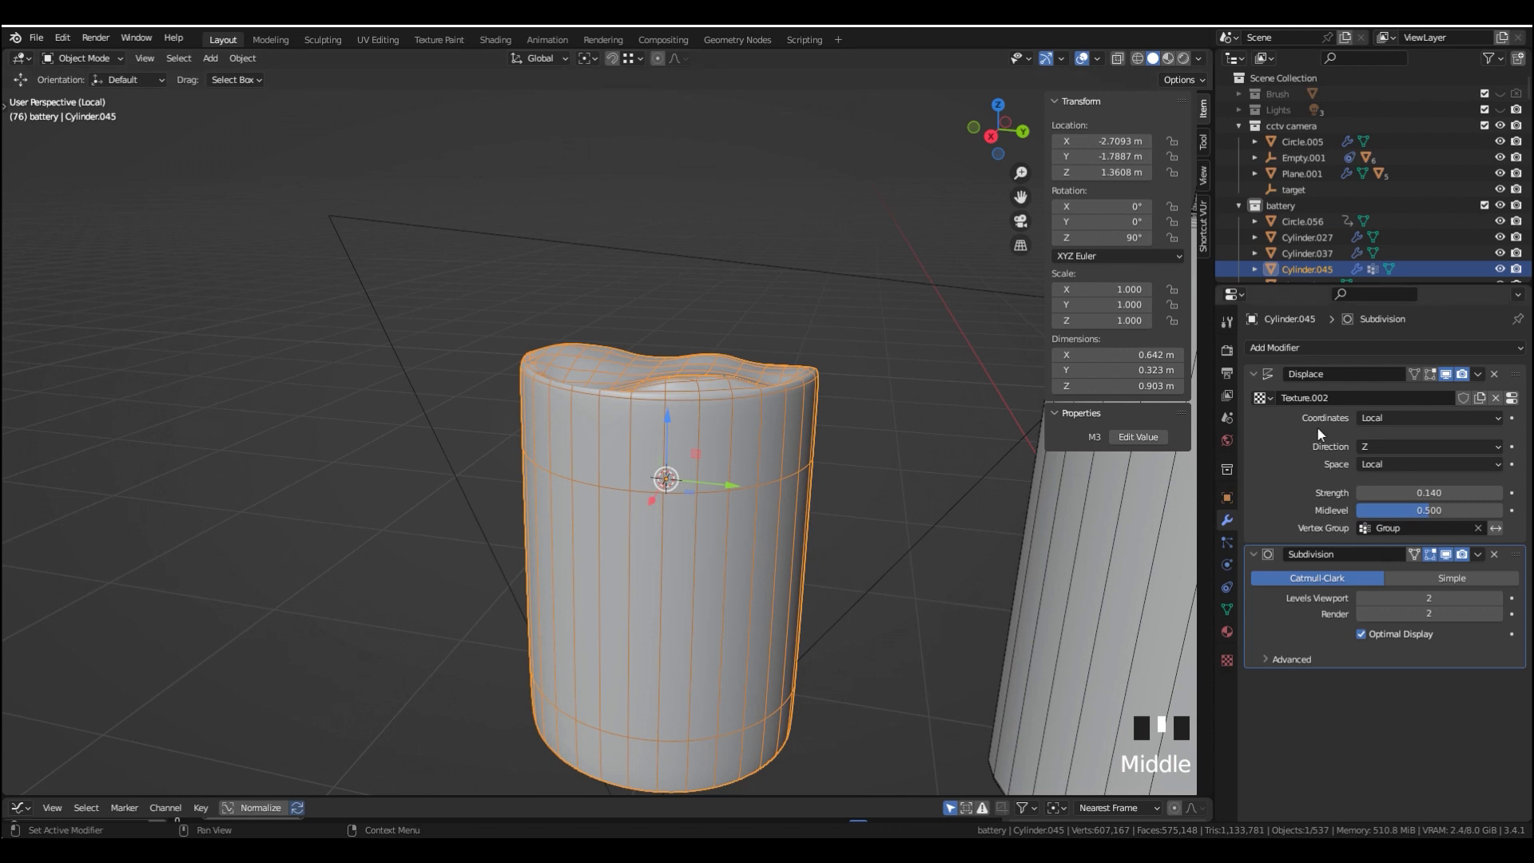
pyautogui.click(1384, 414)
pyautogui.click(1412, 472)
pyautogui.click(1458, 450)
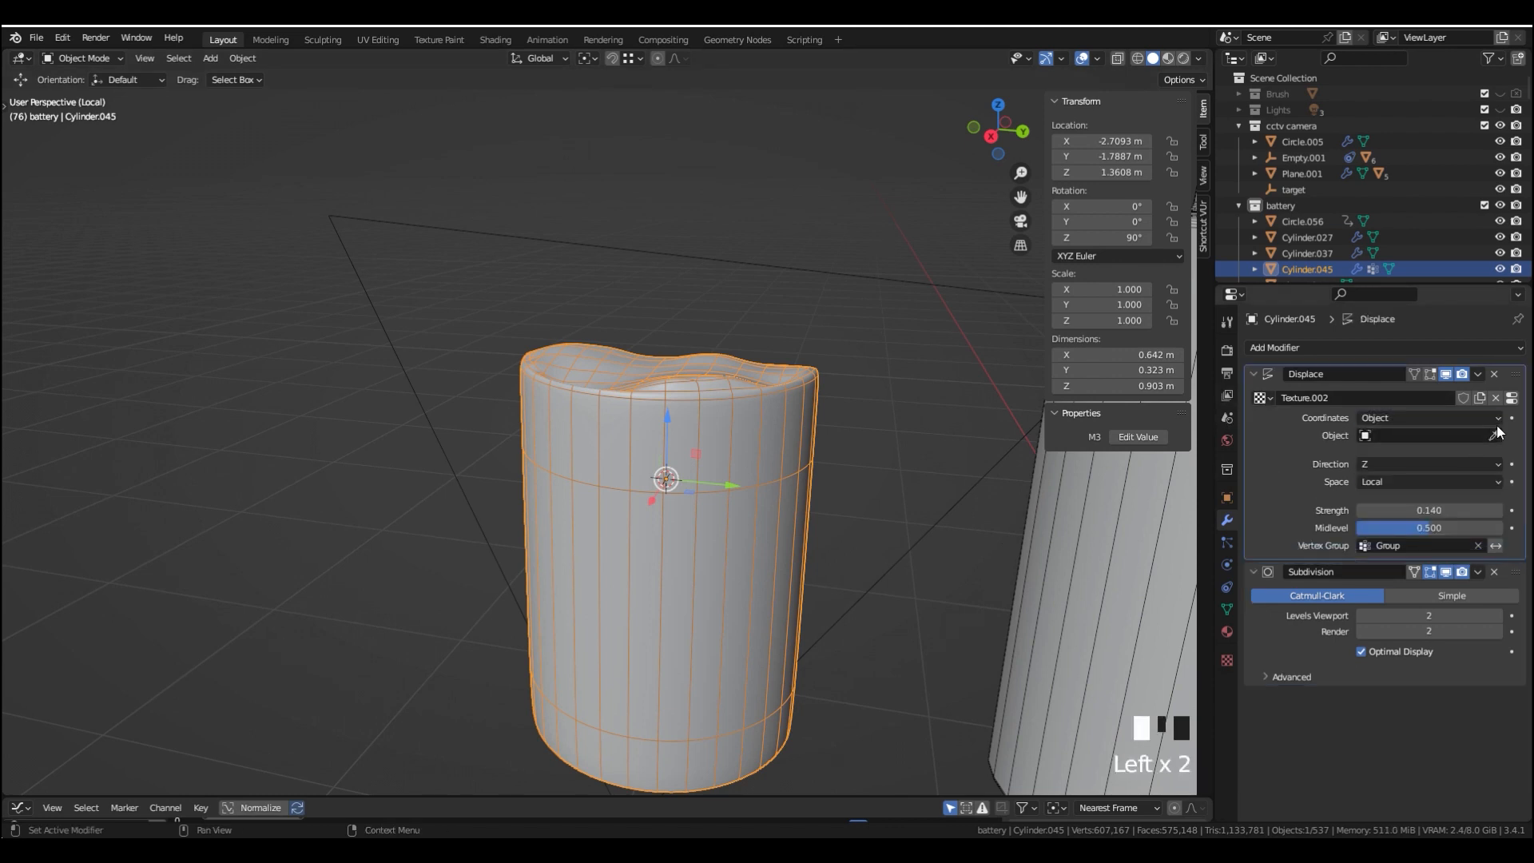
pyautogui.click(760, 233)
# Hide the viewport overlays and play the animation to examine the half-cylinder's moving liquid surface up close
pyautogui.scroll(-2, 753, 312)
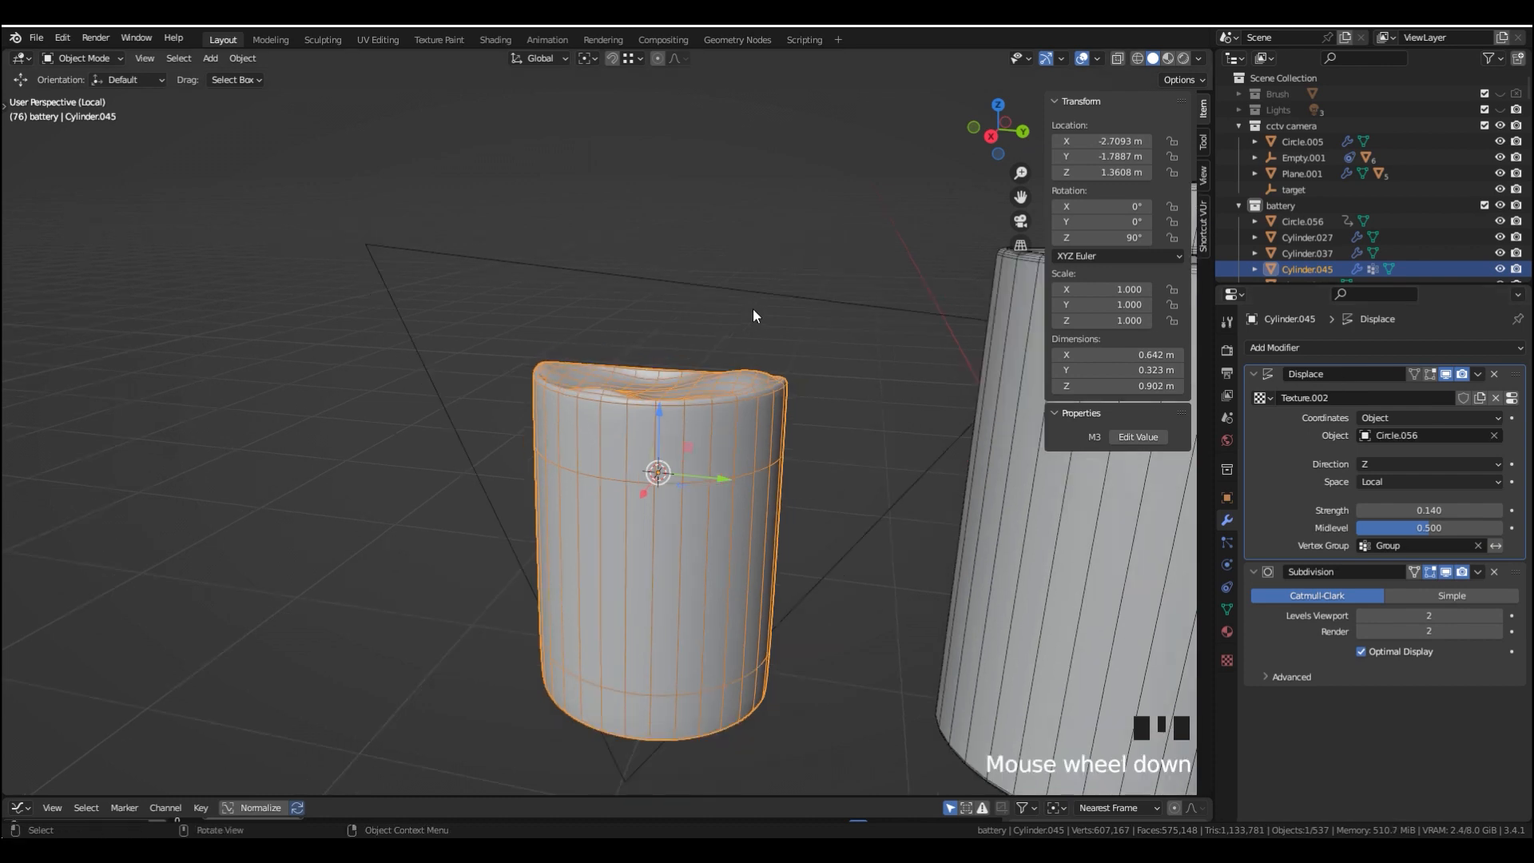
pyautogui.moveTo(752, 309); pyautogui.dragTo(751, 342, button='middle')
pyautogui.hotkey('shift', 'alt', 'z')
pyautogui.press('space')
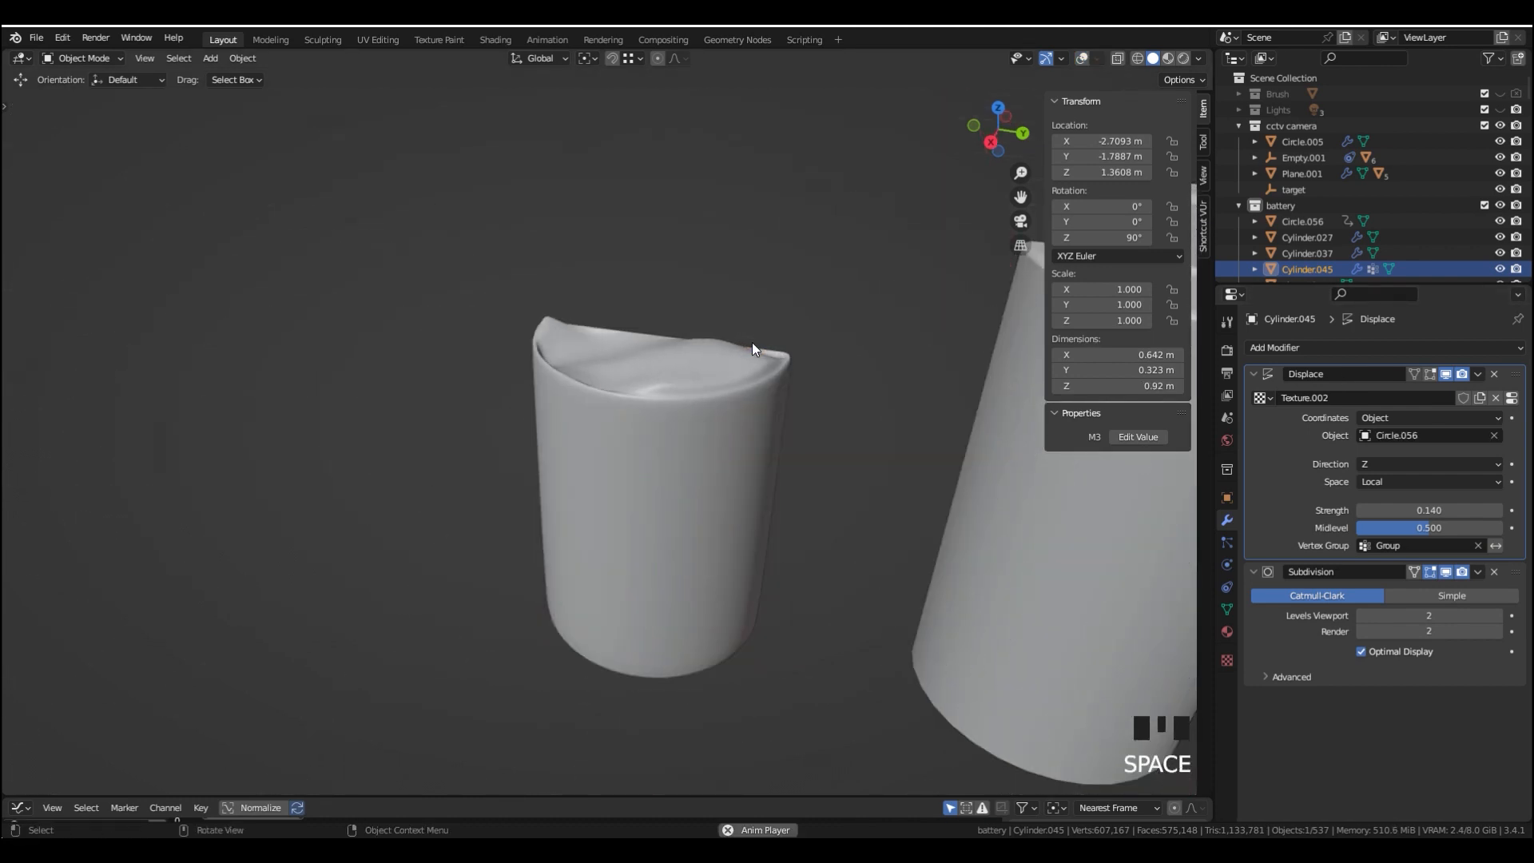
pyautogui.scroll(3, 752, 343)
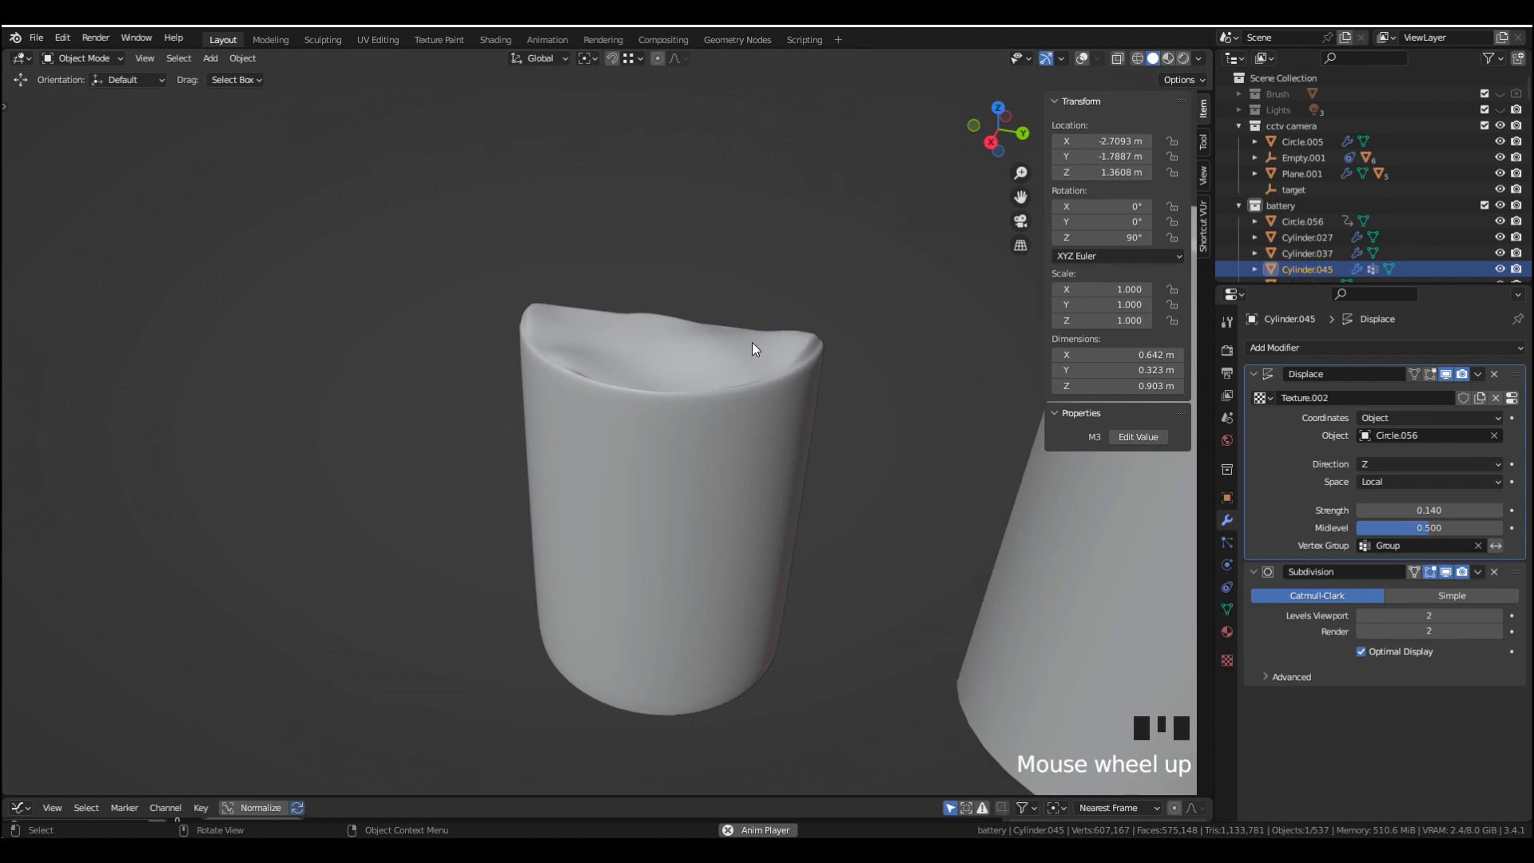
pyautogui.press('space')
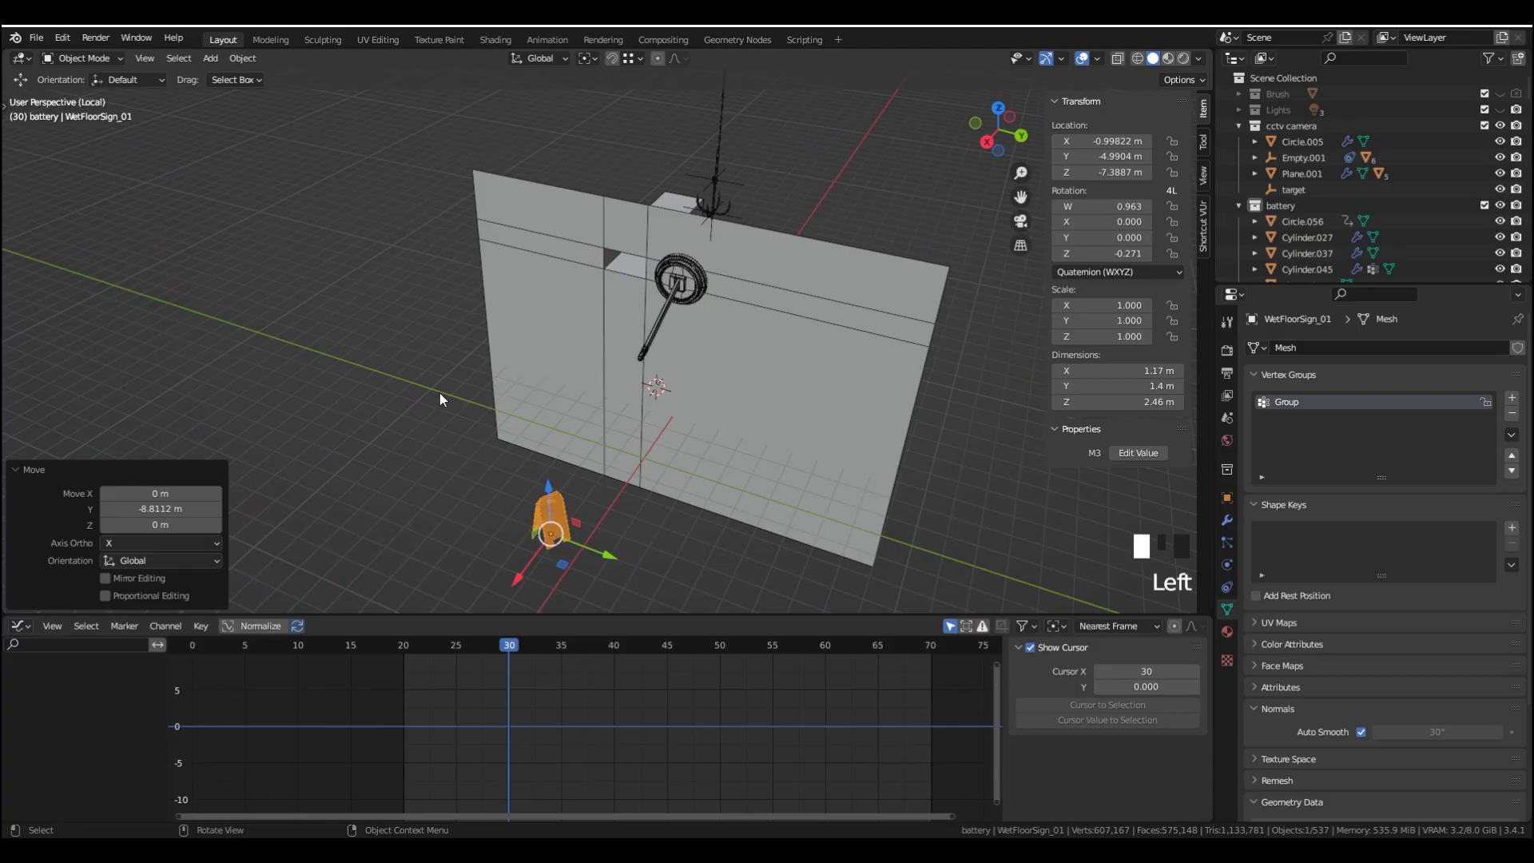
# Leave local view to look over the complete wall scene, and return to the isolated view
pyautogui.hotkey('shift', 'alt', 'z')
pyautogui.hotkey('shift', 'alt', 'z')
pyautogui.keyDown('shift'); pyautogui.moveTo(633, 425); pyautogui.dragTo(615, 418, button='middle'); pyautogui.keyUp('shift')
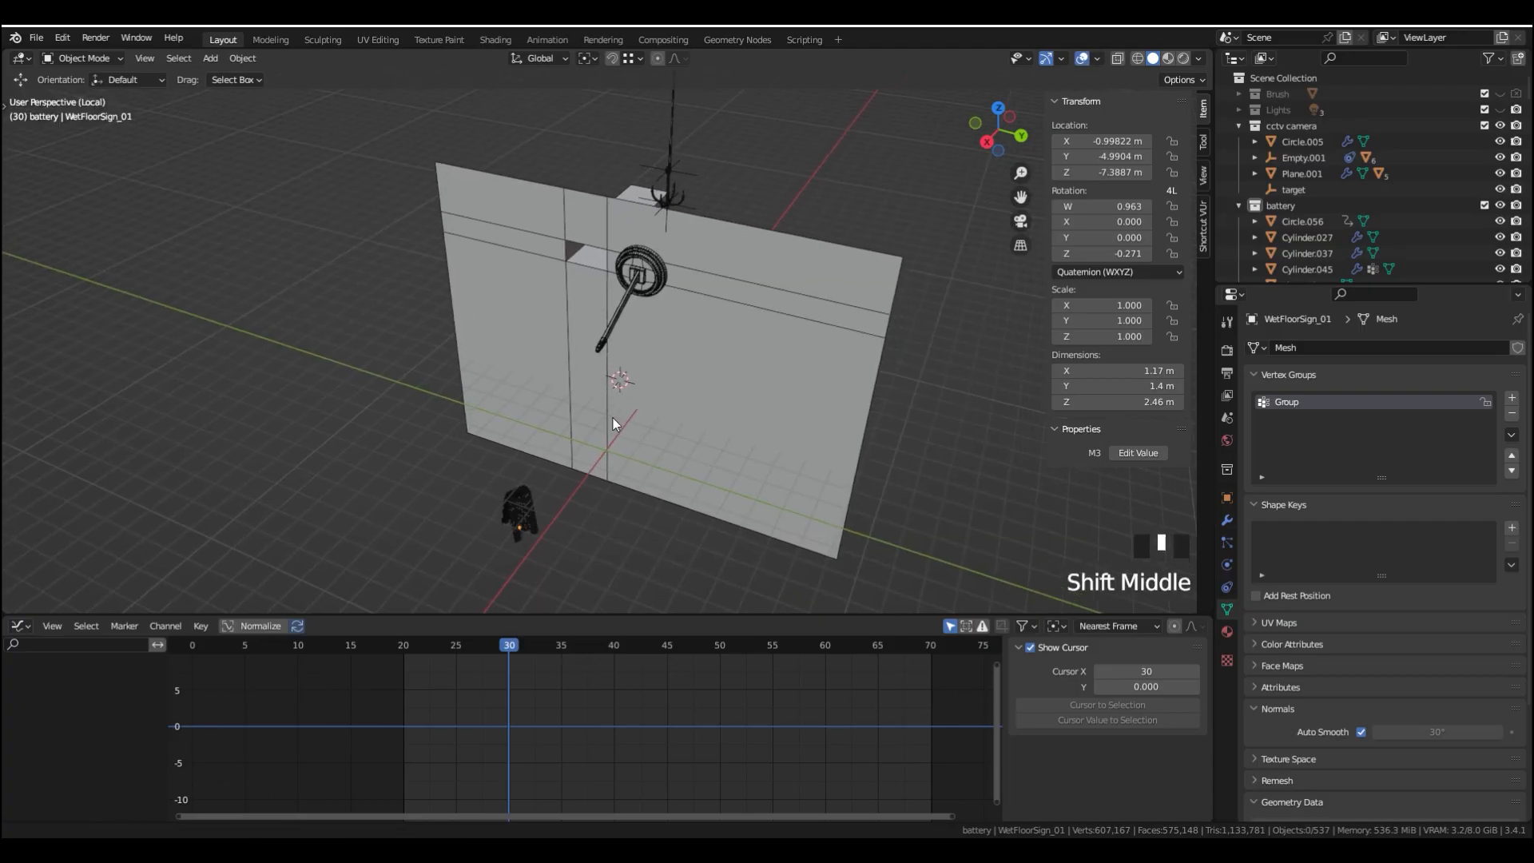
pyautogui.press('a')
pyautogui.press('KP_Divide')
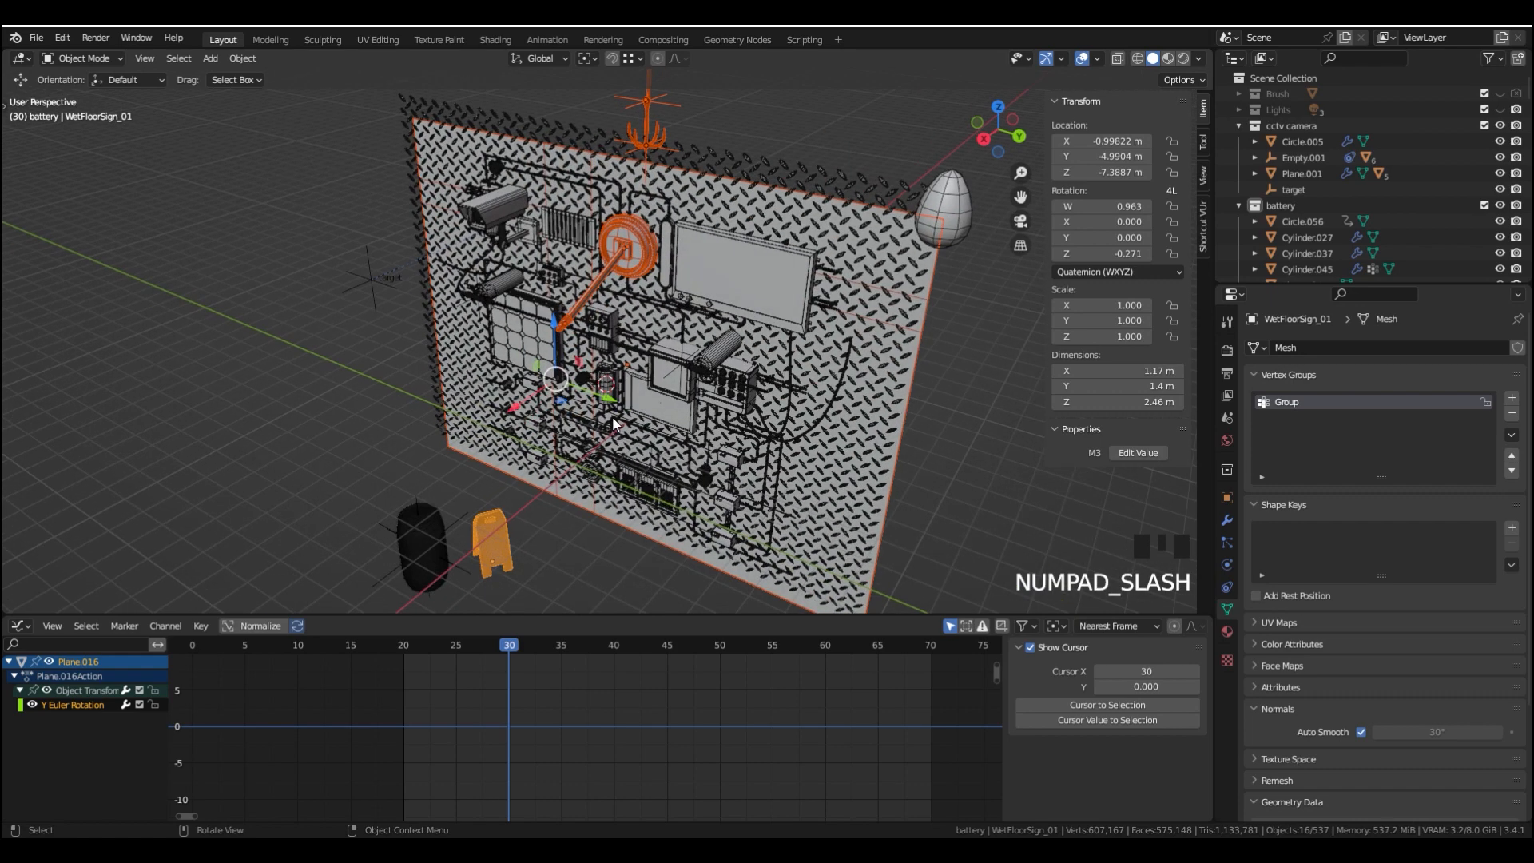
pyautogui.moveTo(615, 424); pyautogui.dragTo(628, 424, button='middle')
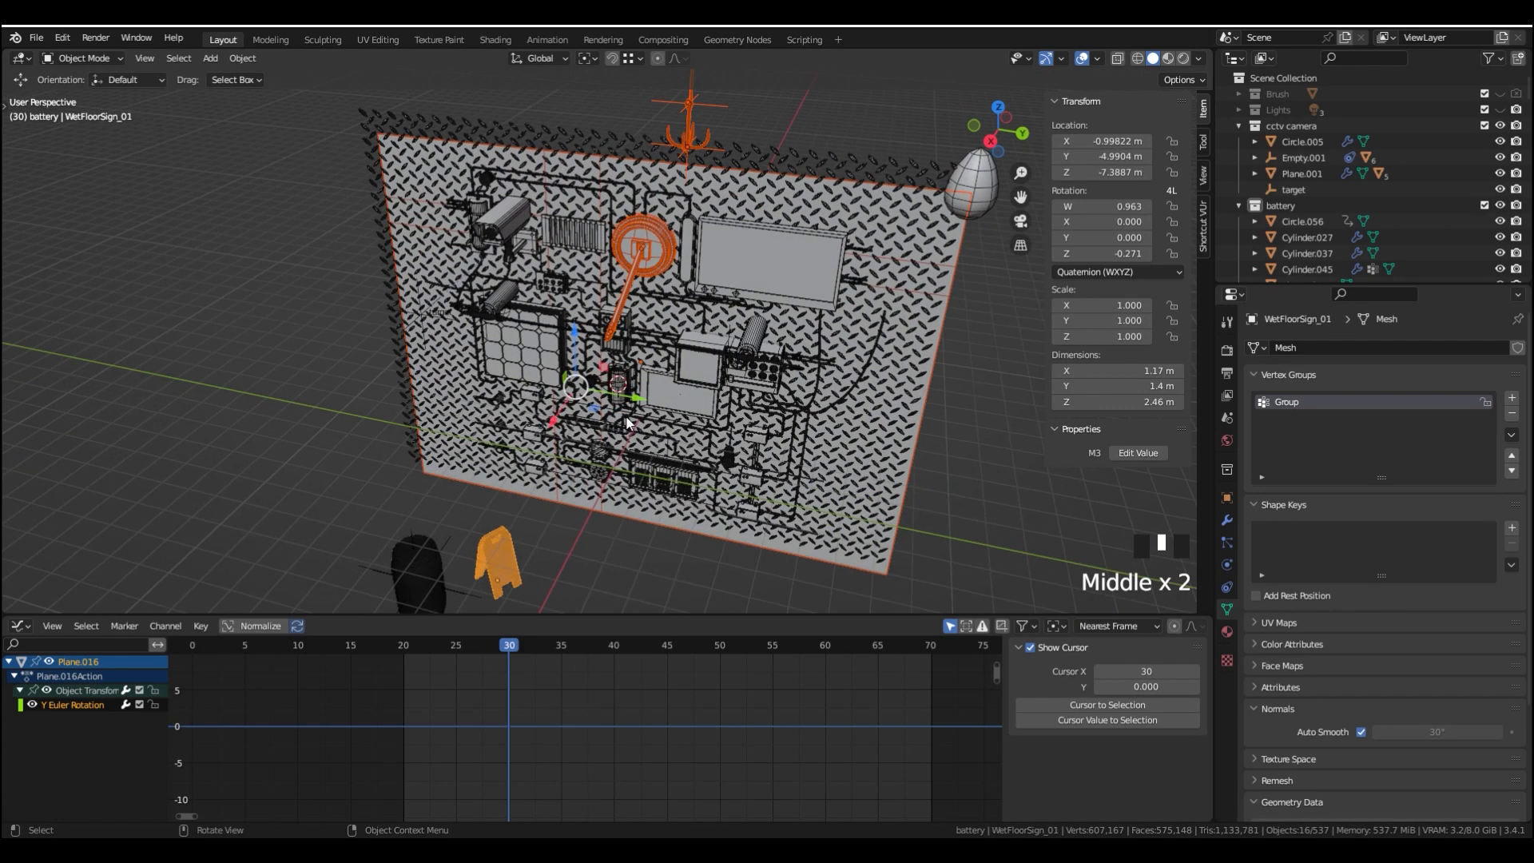
pyautogui.press('KP_Divide')
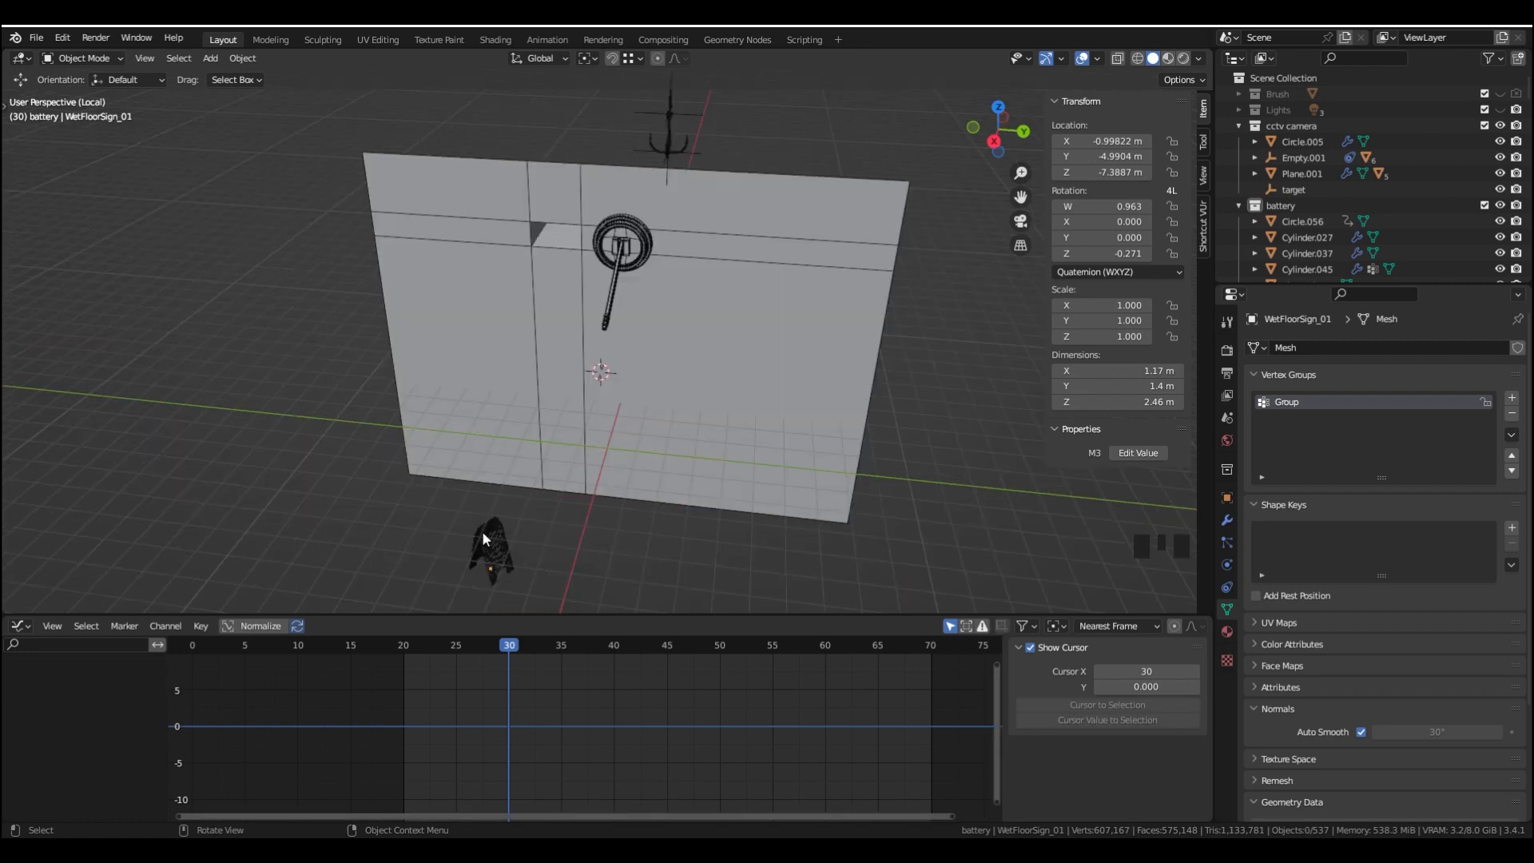
# Select the wet floor sign and show it in right orthographic view at frame 30
pyautogui.click(482, 530)
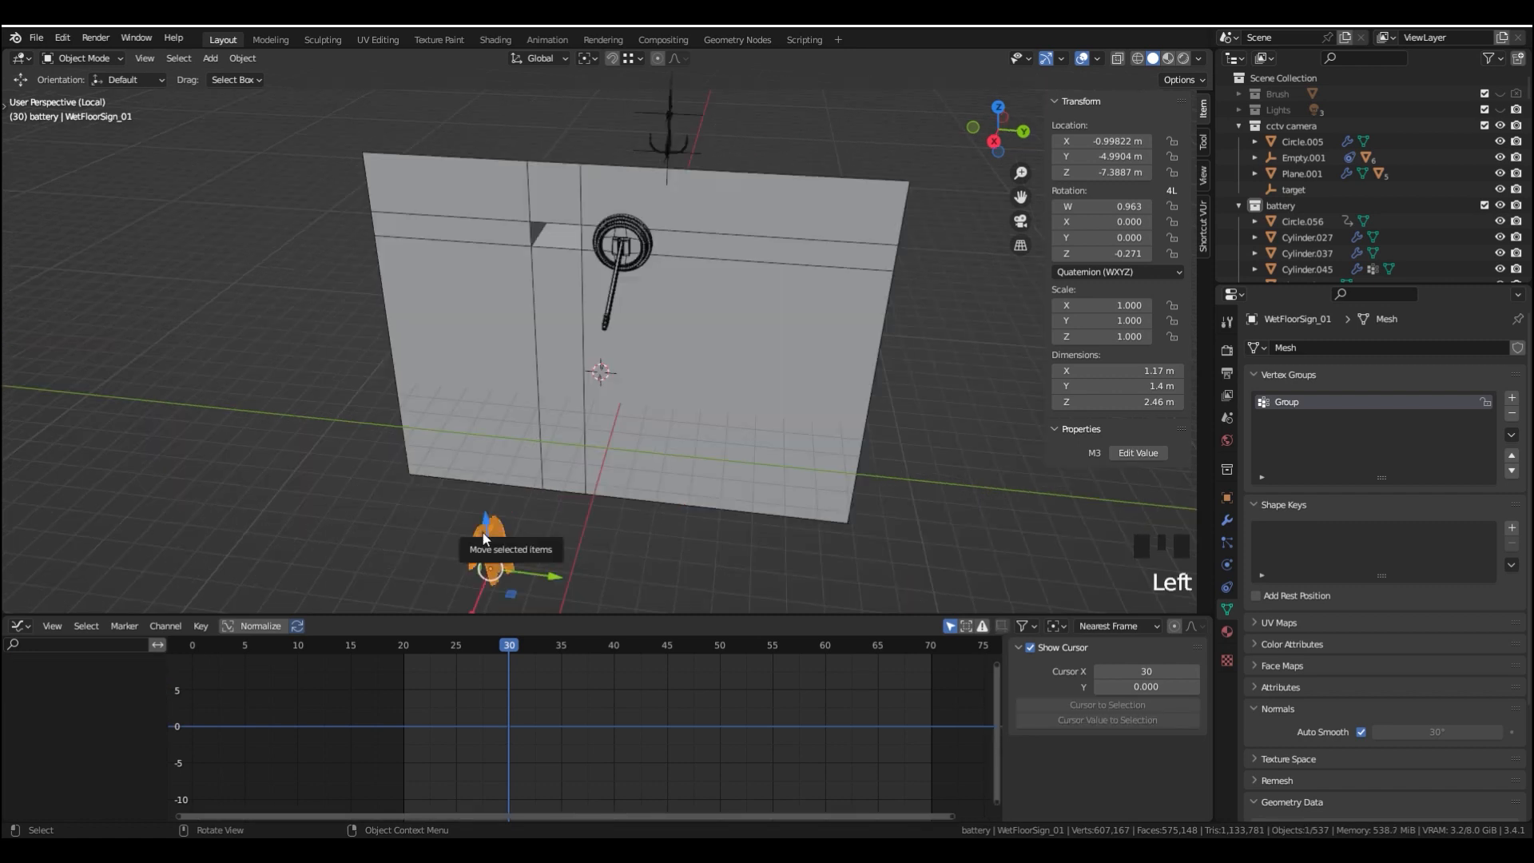
pyautogui.moveTo(514, 501); pyautogui.dragTo(510, 501, button='middle')
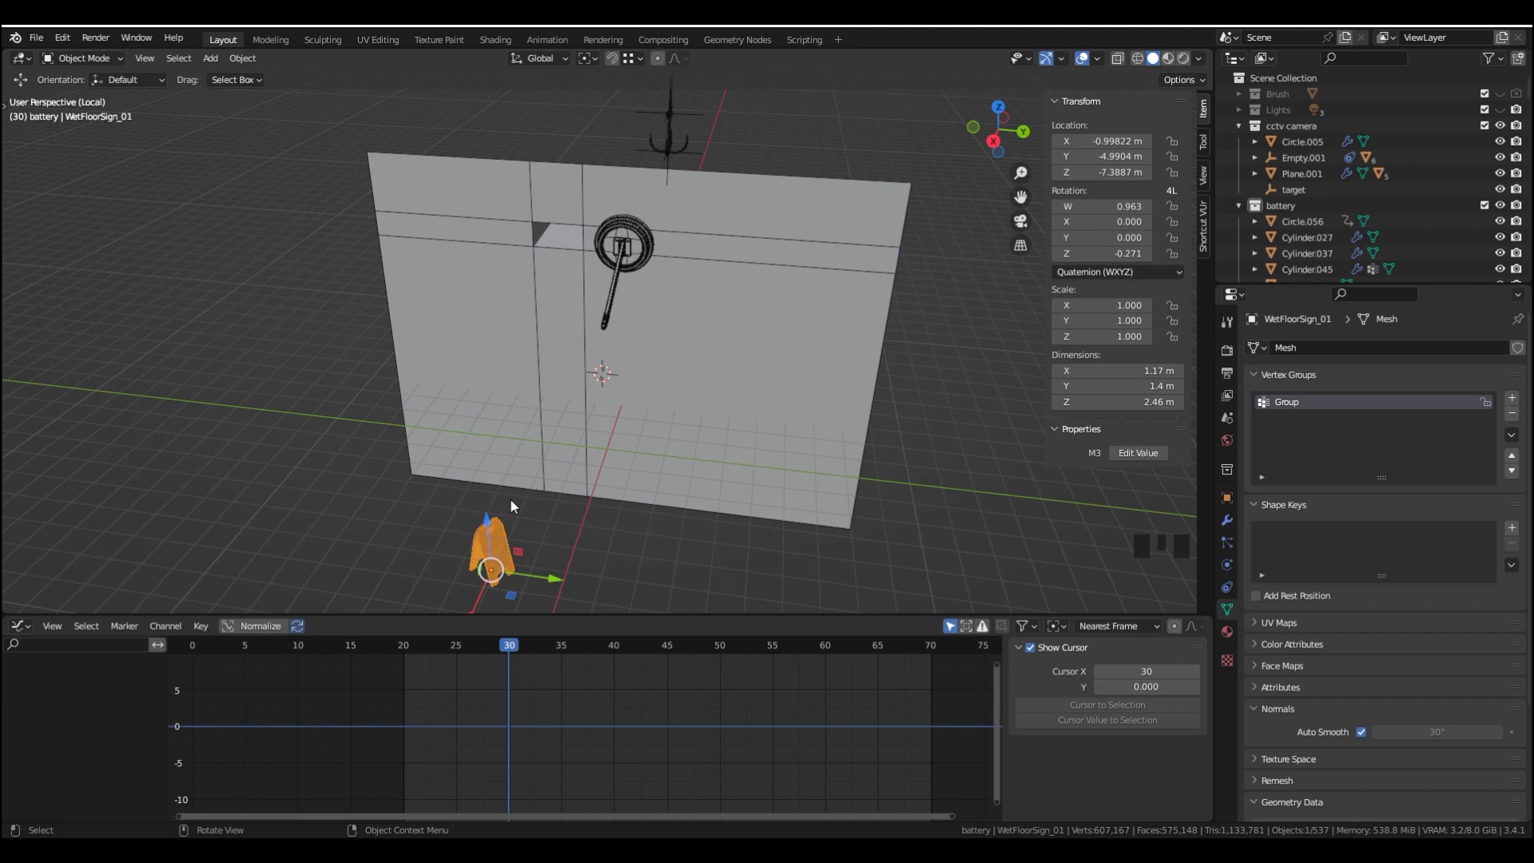
pyautogui.press('KP_3')
pyautogui.keyDown('shift'); pyautogui.moveTo(511, 506); pyautogui.dragTo(596, 459, button='middle'); pyautogui.keyUp('shift')
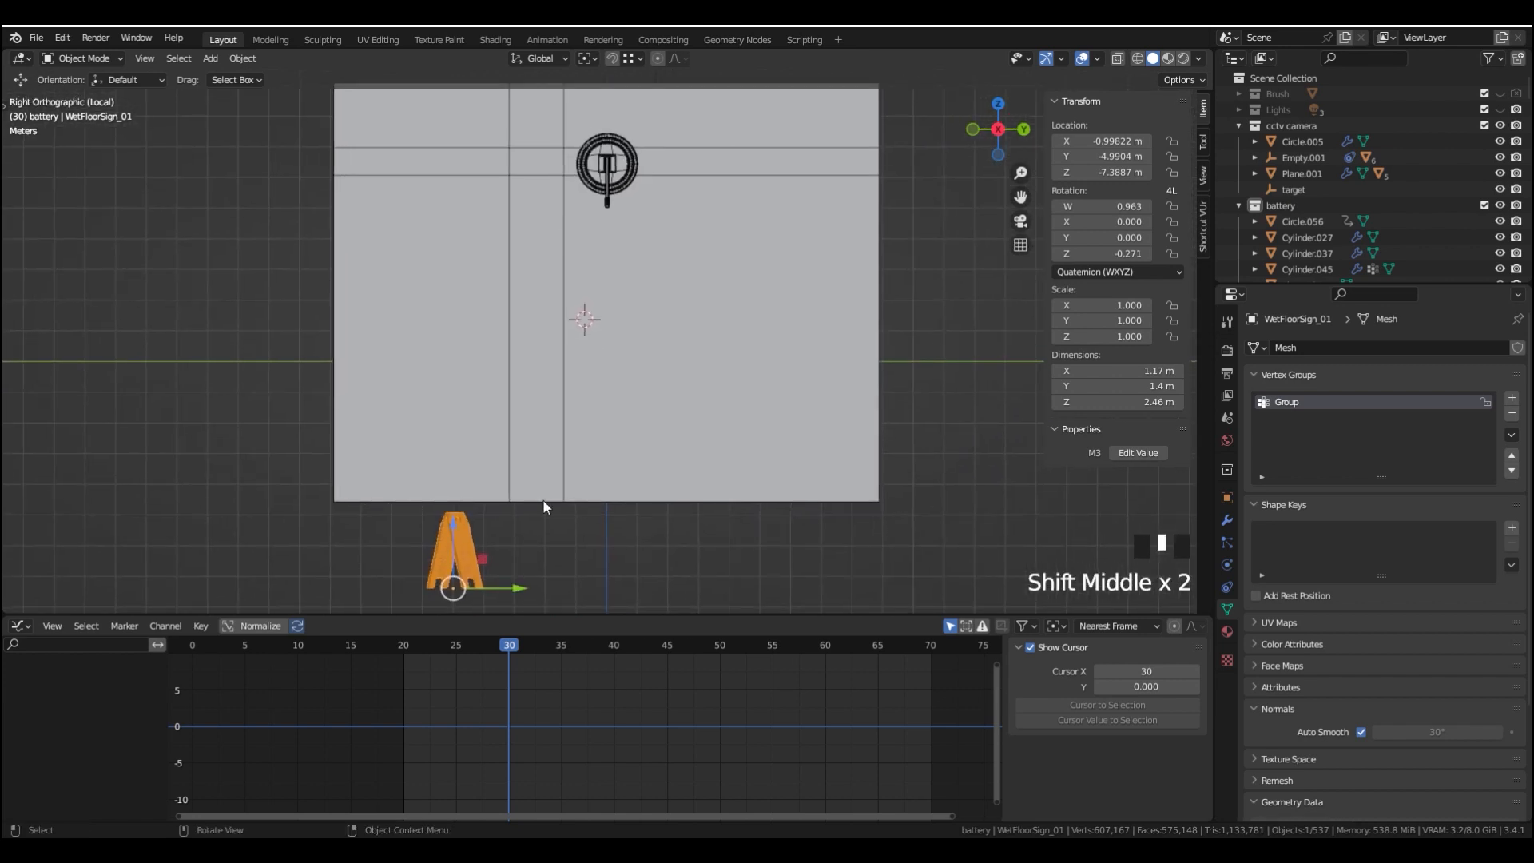
pyautogui.moveTo(510, 646)
pyautogui.mouseDown()
pyautogui.moveTo(195, 663)
pyautogui.moveTo(506, 625)
pyautogui.mouseUp()
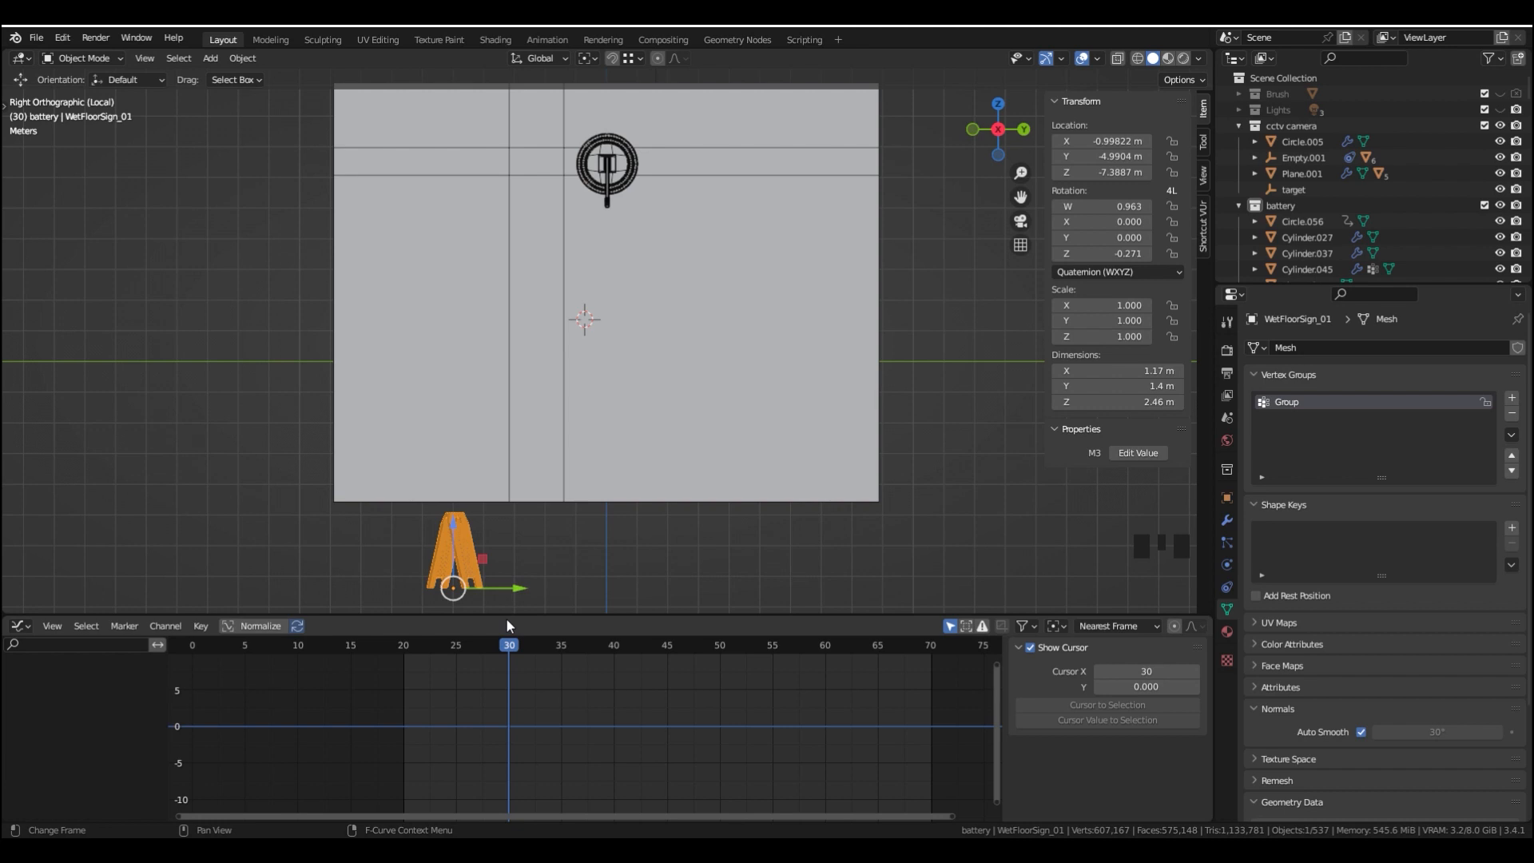
# Open the scene's output properties to examine the frame rate and frame range alongside the graph
pyautogui.scroll(-6, 538, 673)
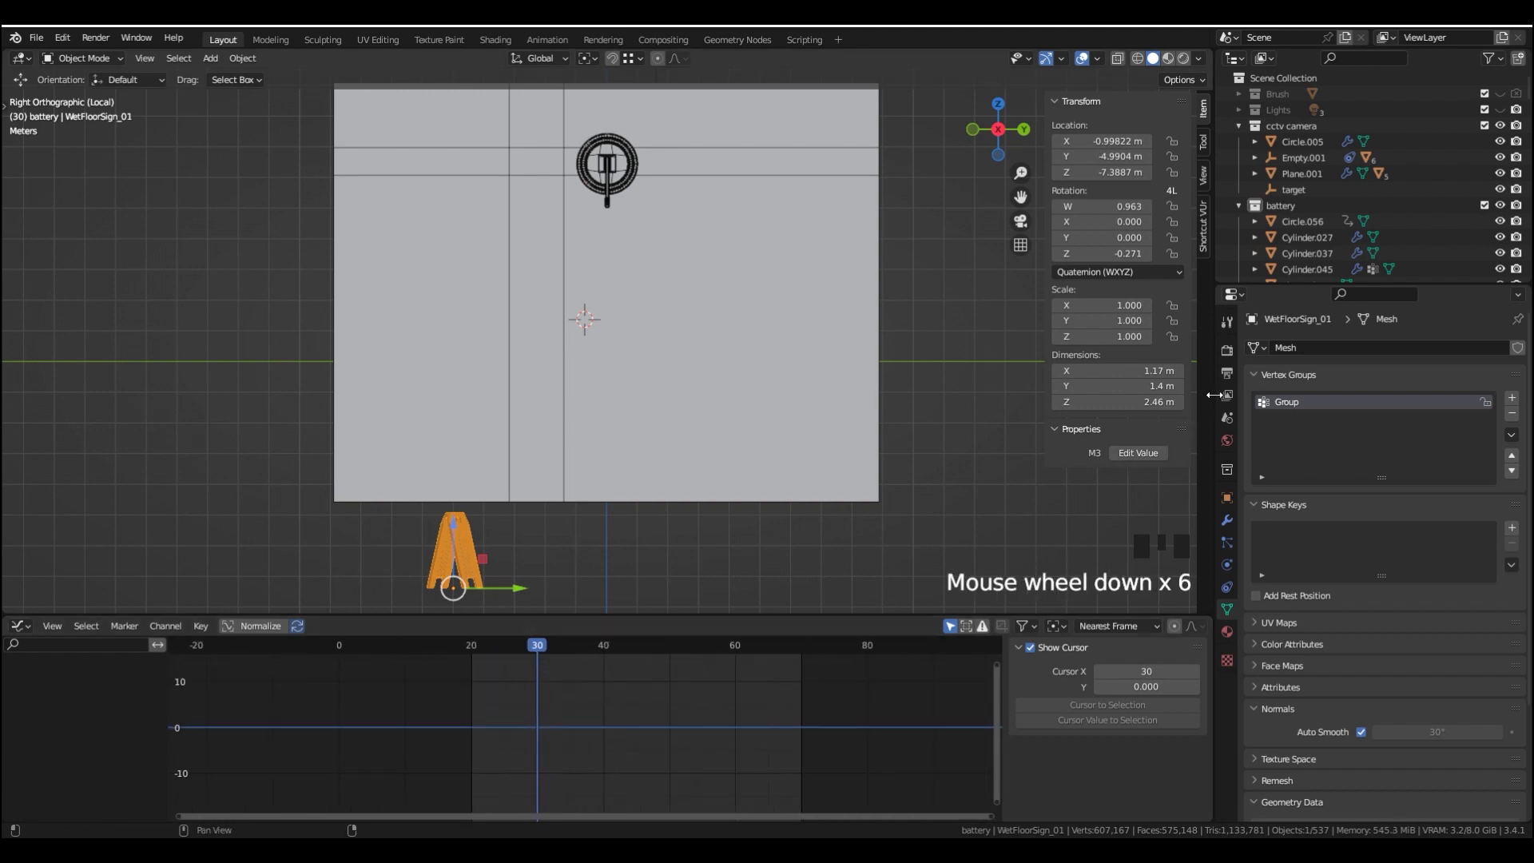
pyautogui.click(1227, 395)
pyautogui.click(1227, 349)
pyautogui.click(1227, 372)
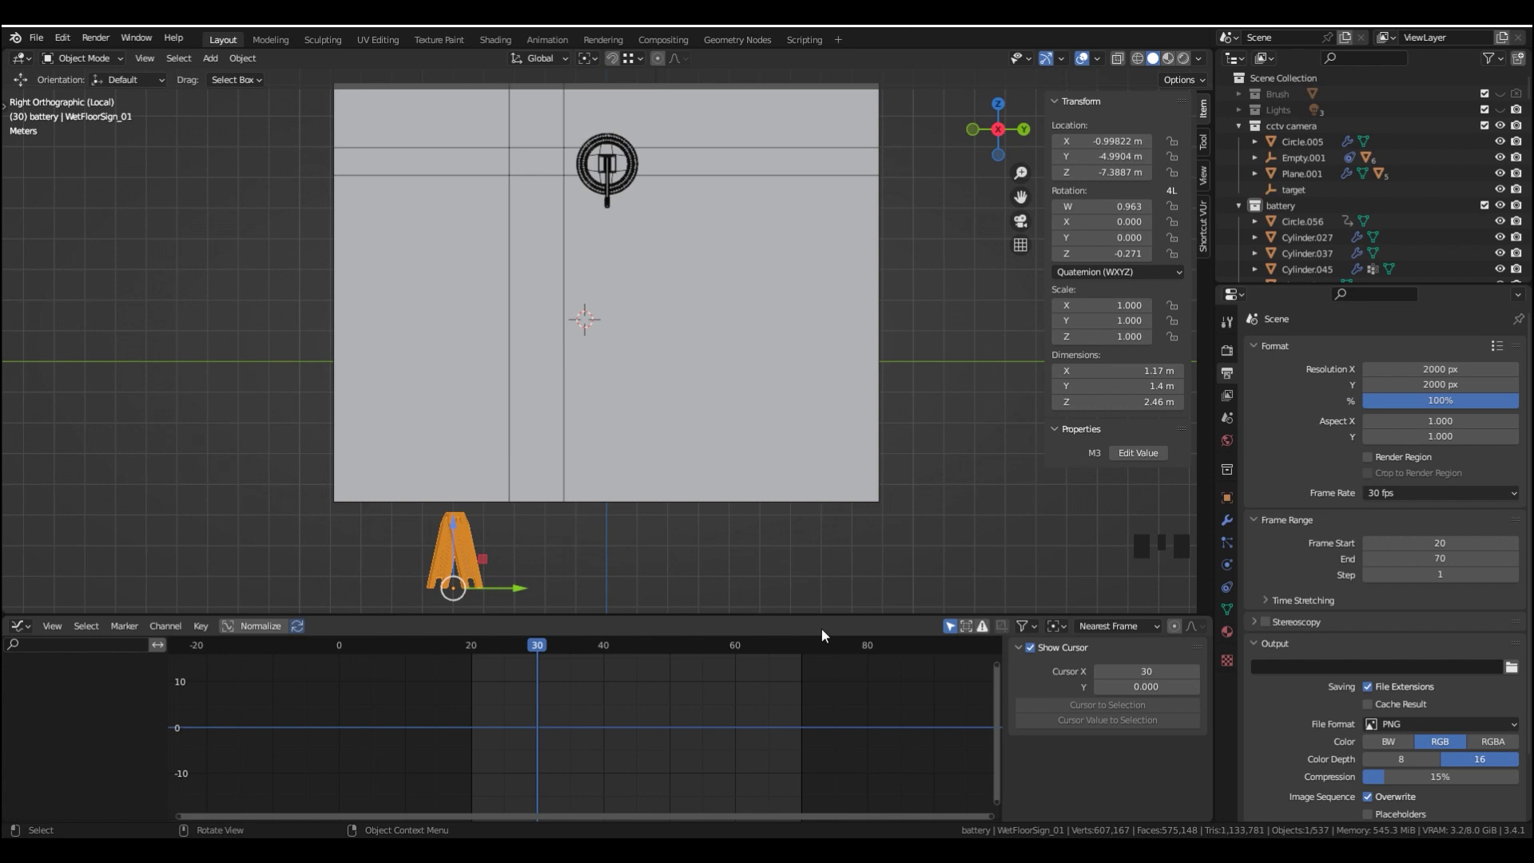
pyautogui.keyDown('shift'); pyautogui.moveTo(646, 683); pyautogui.dragTo(603, 680, button='middle'); pyautogui.keyUp('shift')
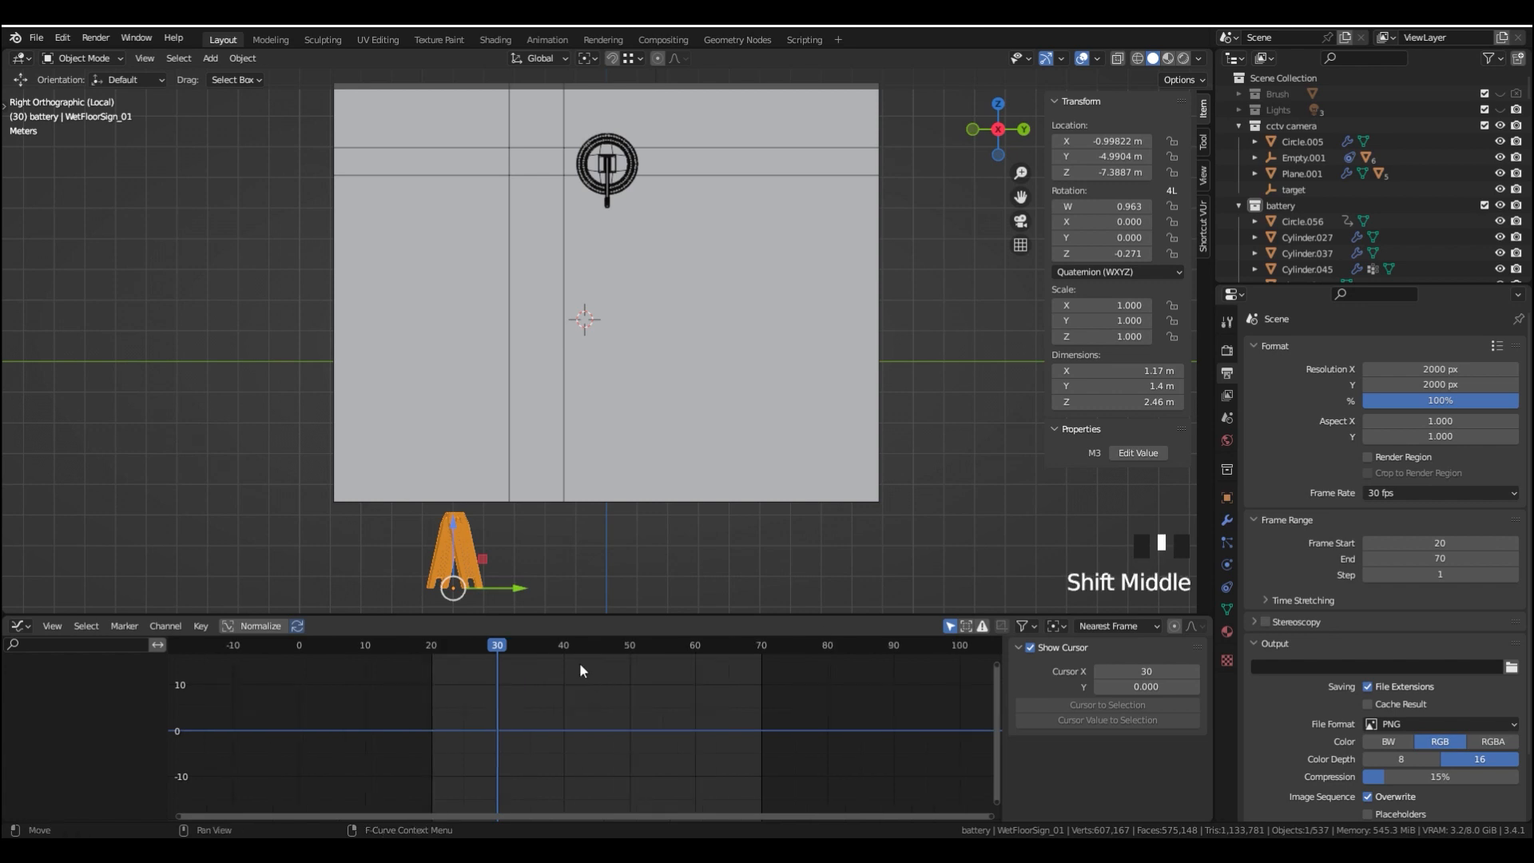
# Insert a Location keyframe on the wet floor sign at frame 30 and expand its transform channels in the graph
pyautogui.keyDown('shift'); pyautogui.moveTo(549, 493); pyautogui.dragTo(598, 476, button='middle'); pyautogui.keyUp('shift')
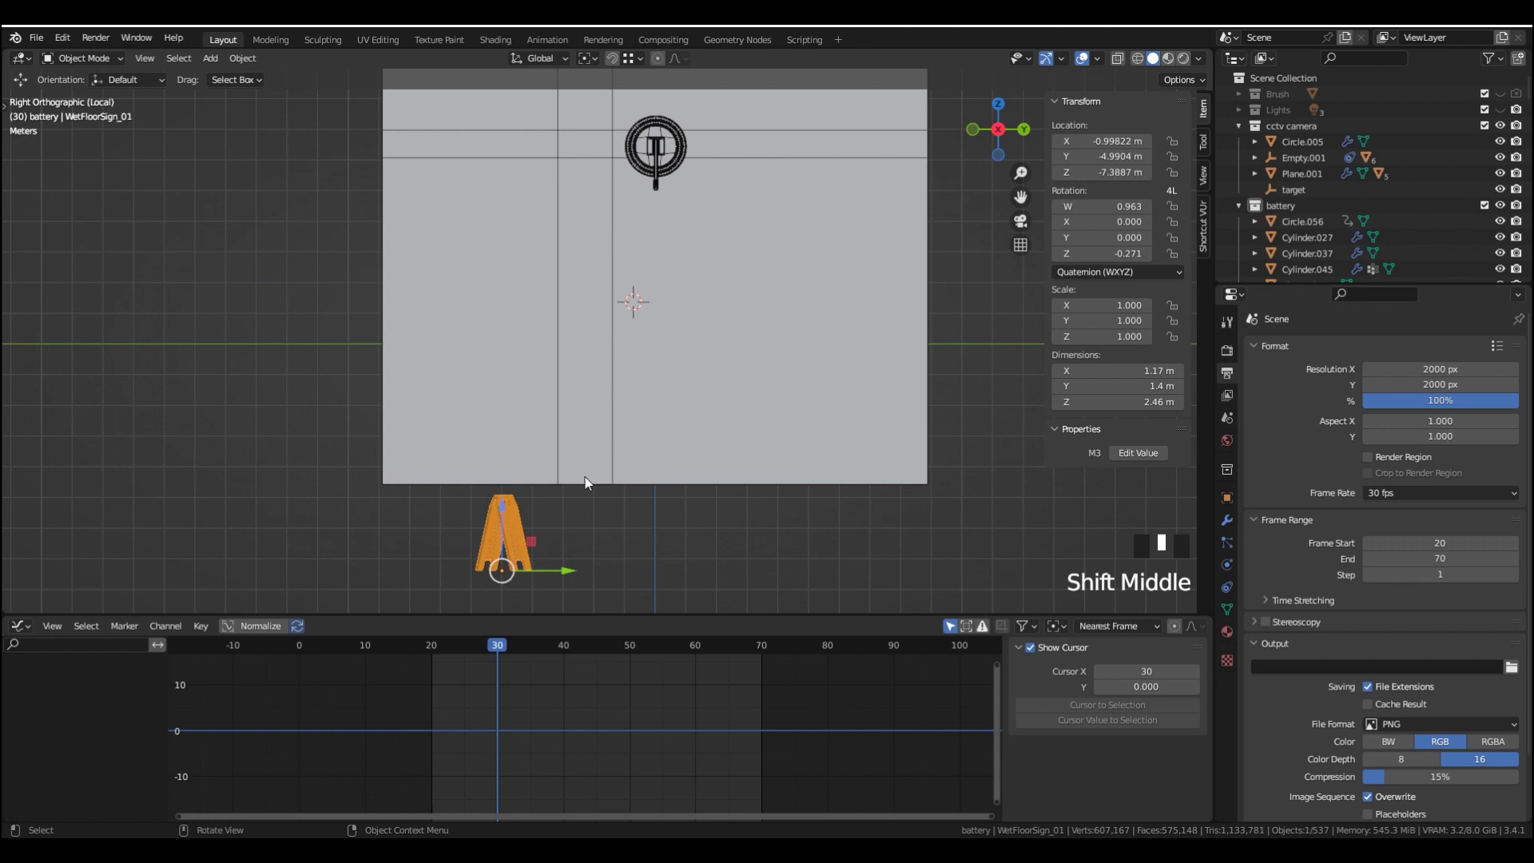
pyautogui.press('i')
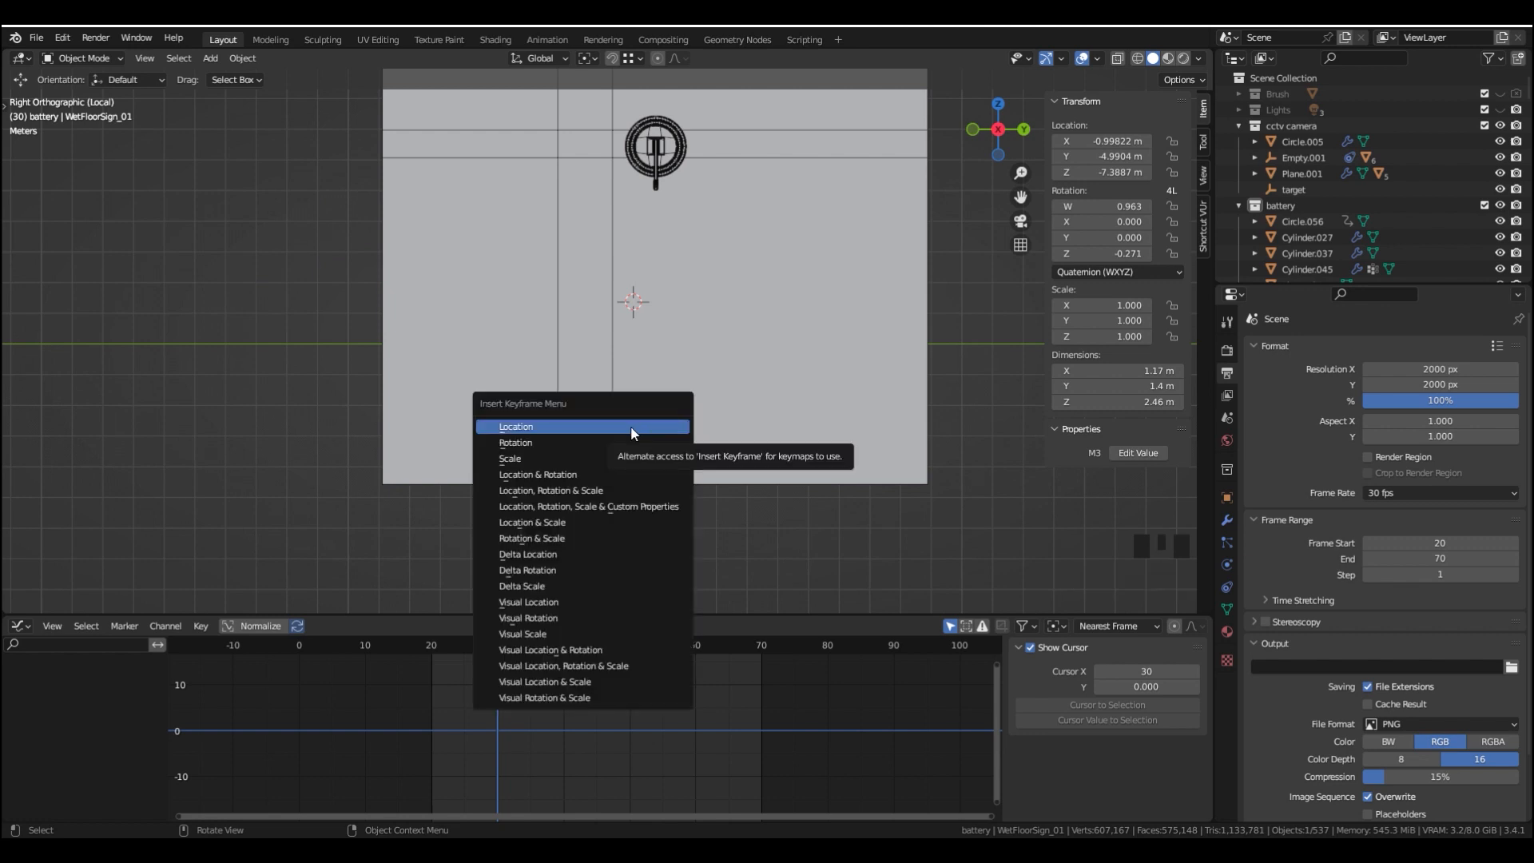
pyautogui.click(630, 427)
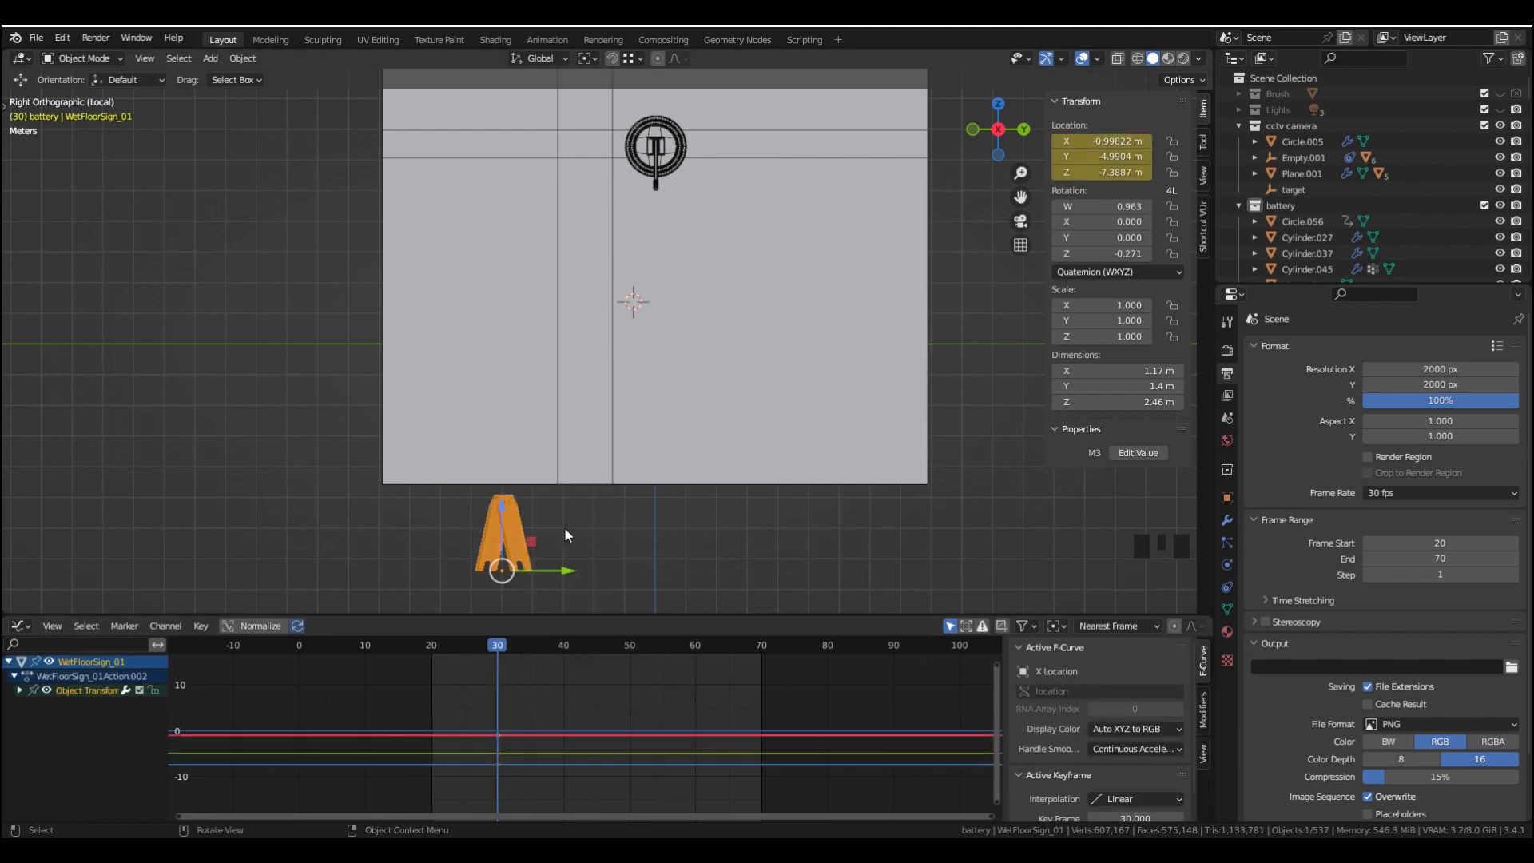
pyautogui.moveTo(564, 526); pyautogui.dragTo(492, 560, button='middle')
pyautogui.click(19, 692)
pyautogui.scroll(4, 469, 730)
pyautogui.moveTo(495, 487); pyautogui.dragTo(526, 477, button='middle')
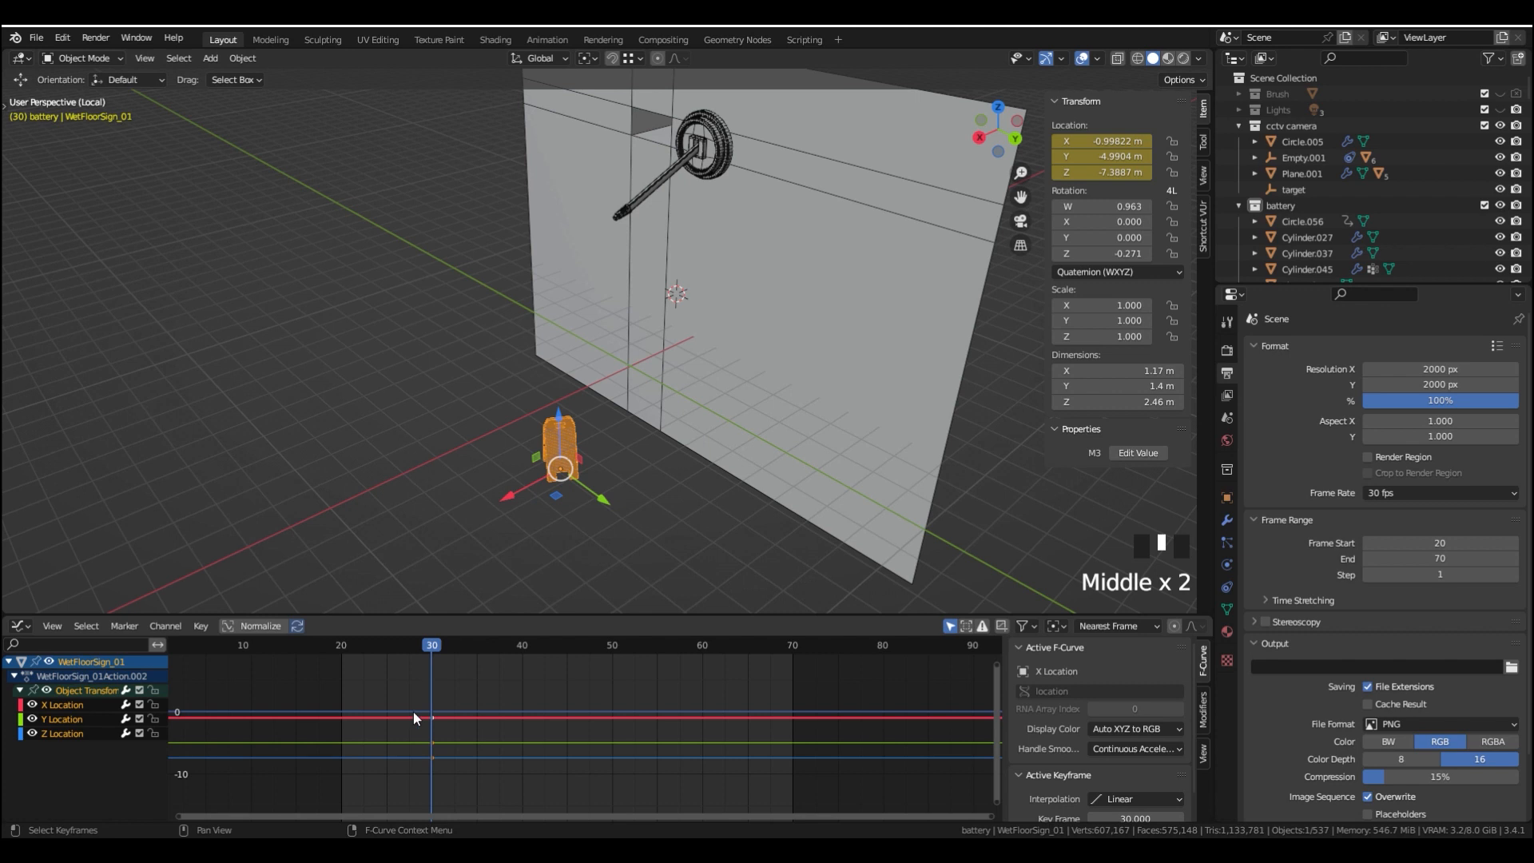
pyautogui.moveTo(507, 497); pyautogui.dragTo(455, 505)
pyautogui.press('Escape')
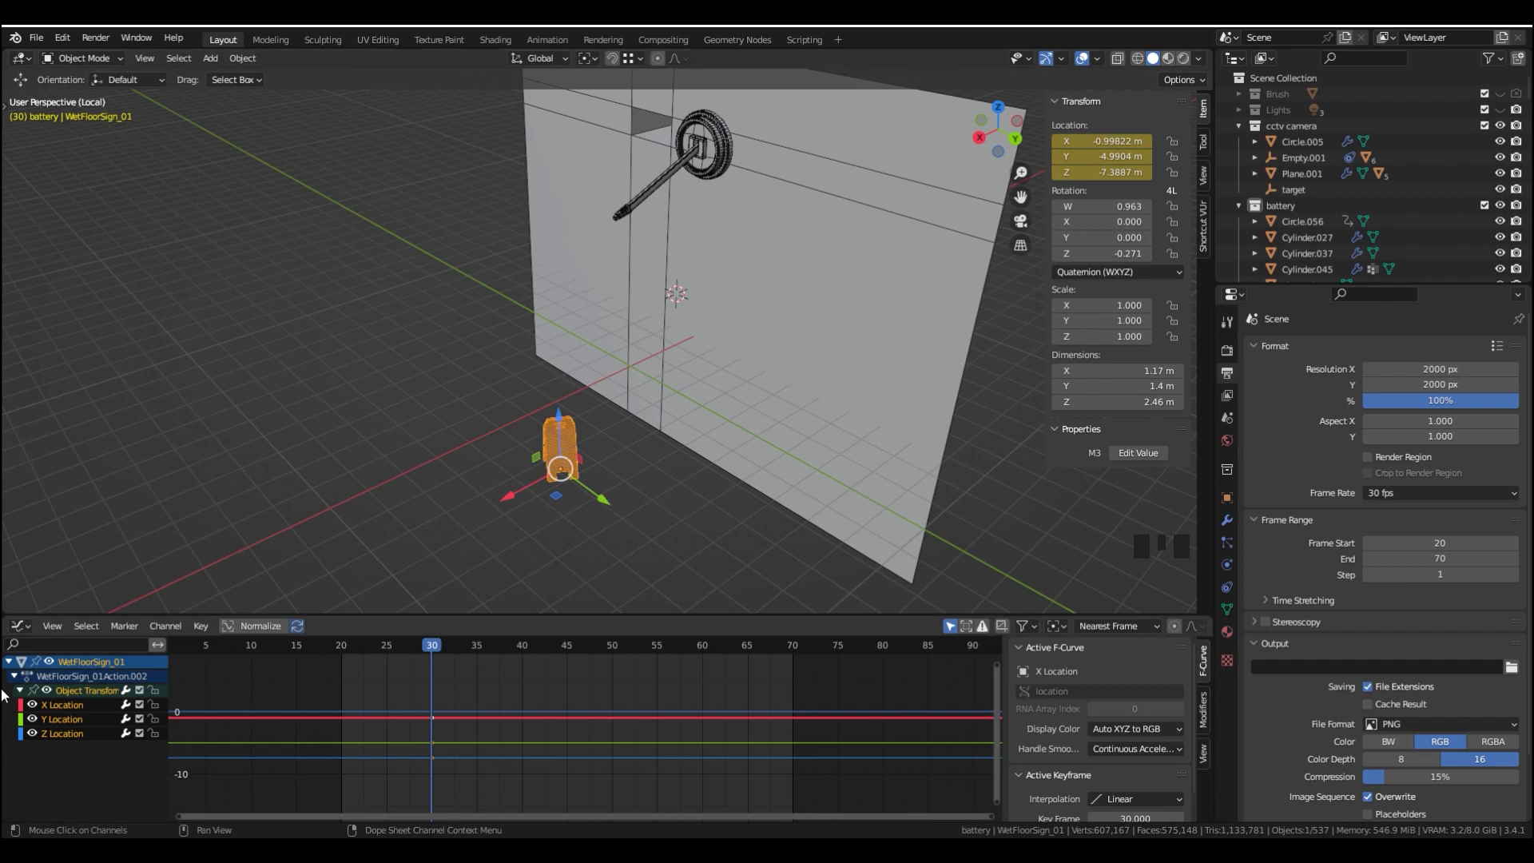
# Delete the sign's X Location channel and return to right orthographic view
pyautogui.click(67, 706)
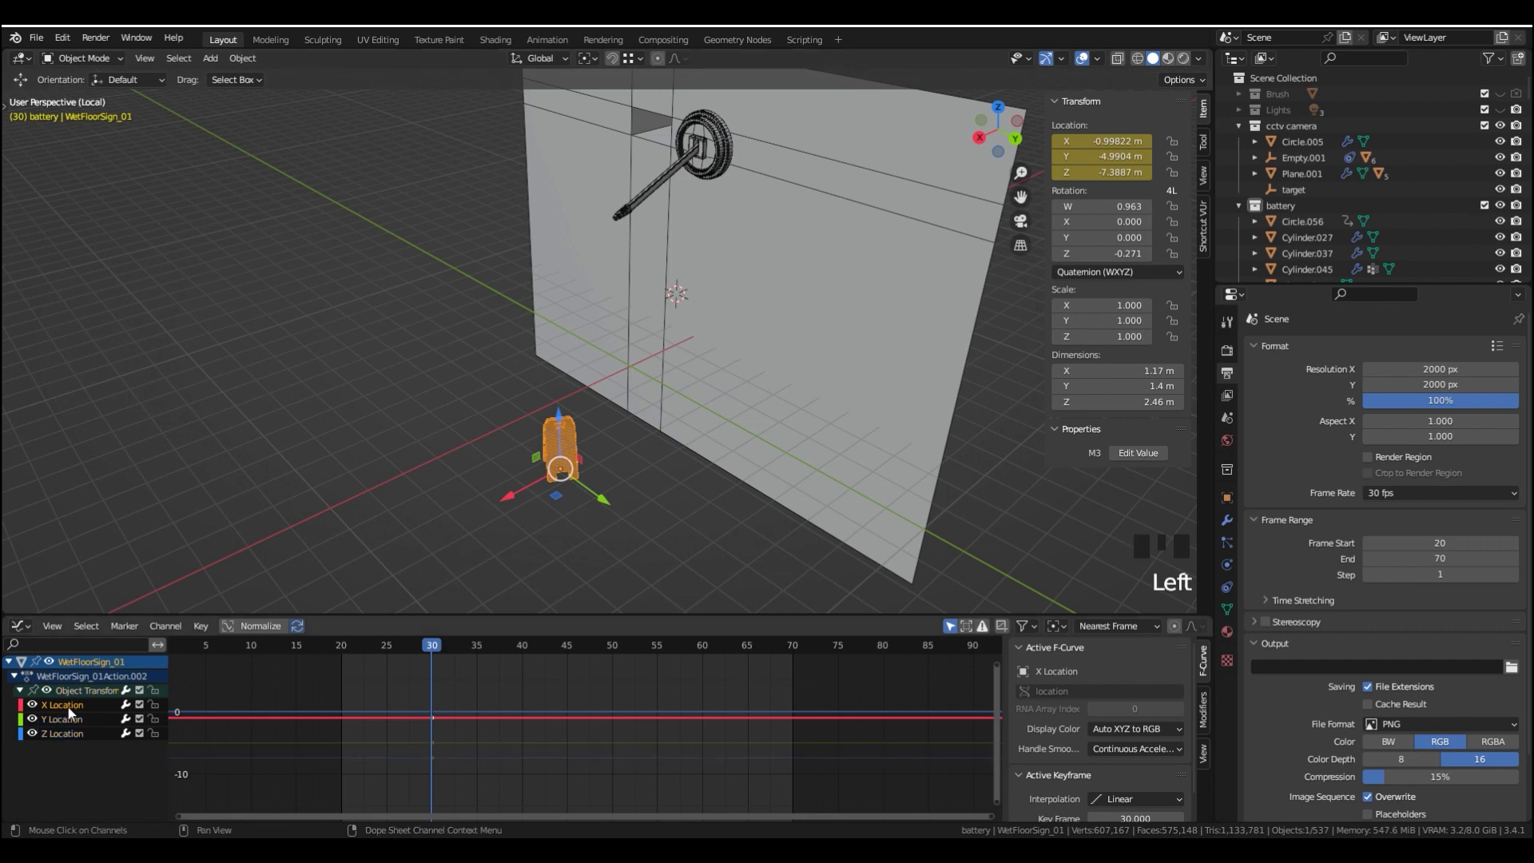
pyautogui.press('Delete')
pyautogui.middleClick(342, 458)
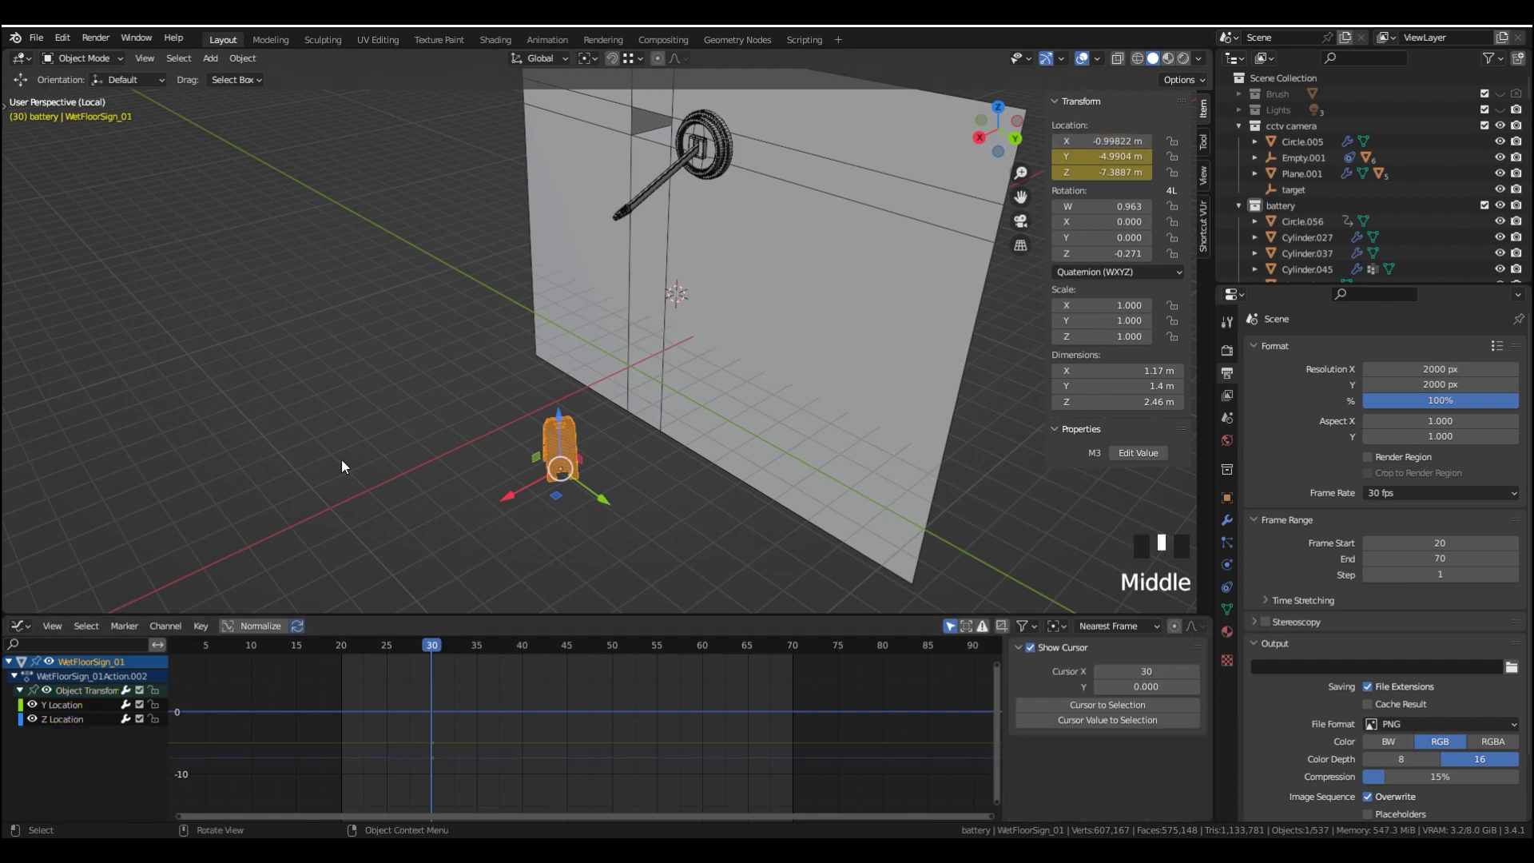
pyautogui.press('KP_3')
pyautogui.keyDown('shift'); pyautogui.moveTo(342, 459); pyautogui.dragTo(352, 447, button='middle'); pyautogui.keyUp('shift')
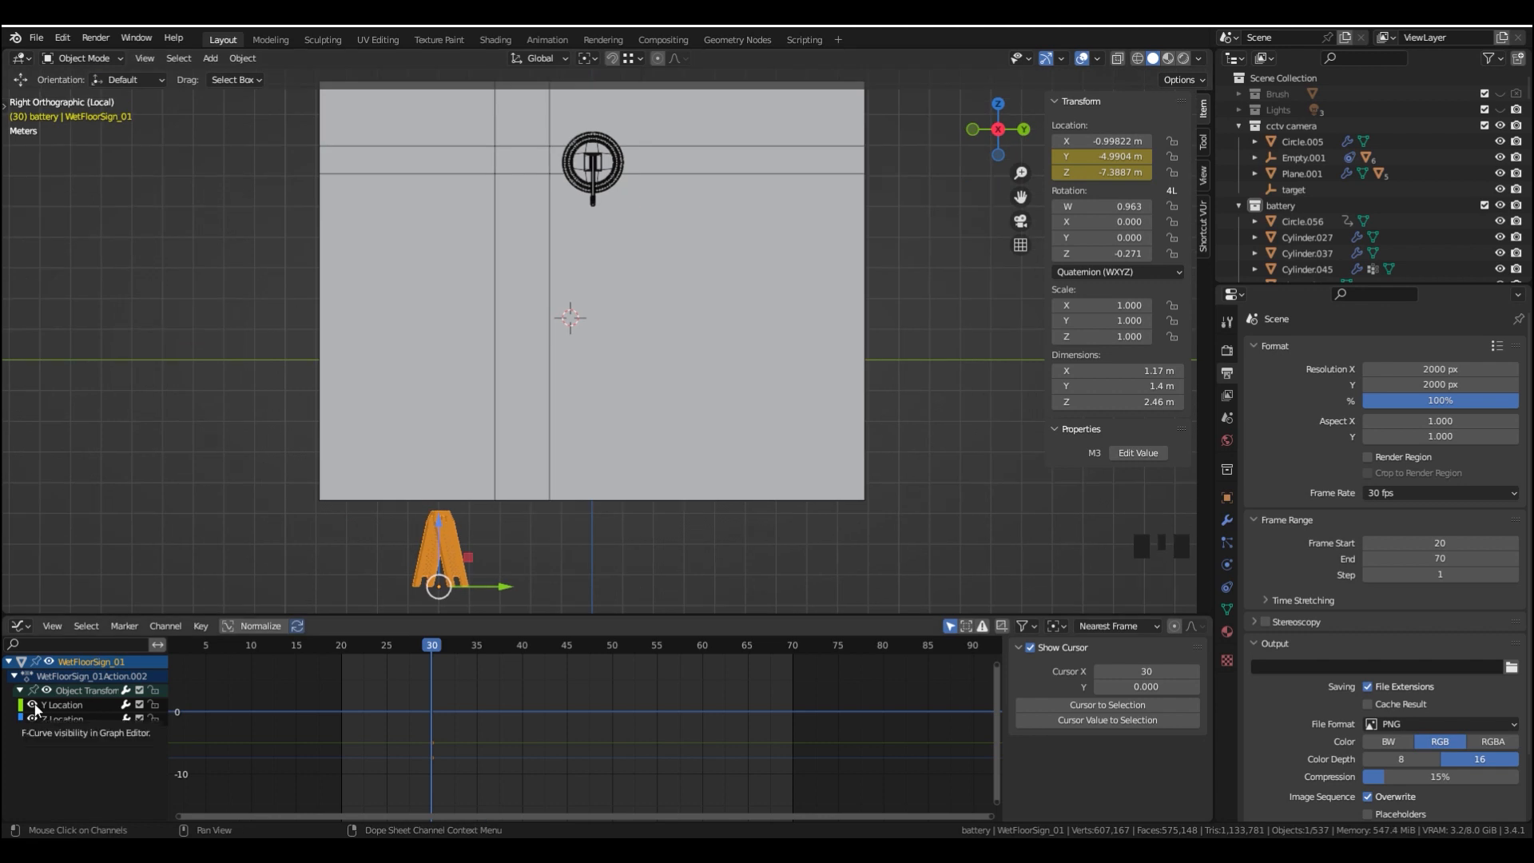
# Hide the Y Location curve and insert a keyframe at frame 60 on the selected Z Location channel only
pyautogui.click(34, 705)
pyautogui.keyDown('shift'); pyautogui.moveTo(544, 750); pyautogui.dragTo(509, 753, button='middle'); pyautogui.keyUp('shift')
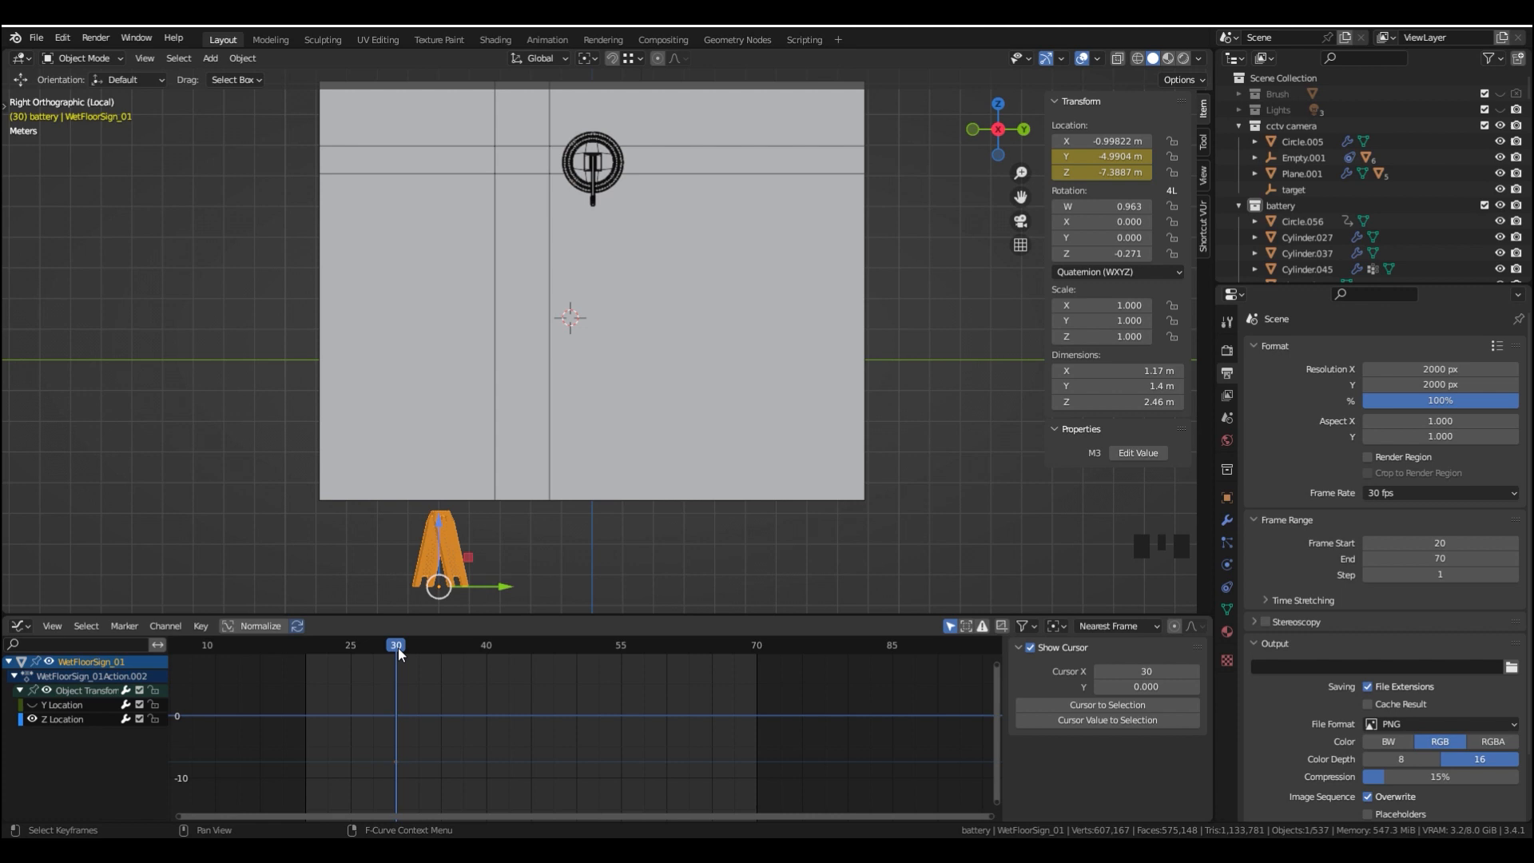
pyautogui.moveTo(398, 649); pyautogui.dragTo(664, 658)
pyautogui.click(395, 765)
pyautogui.moveTo(559, 711); pyautogui.dragTo(559, 714, button='middle')
pyautogui.press('i')
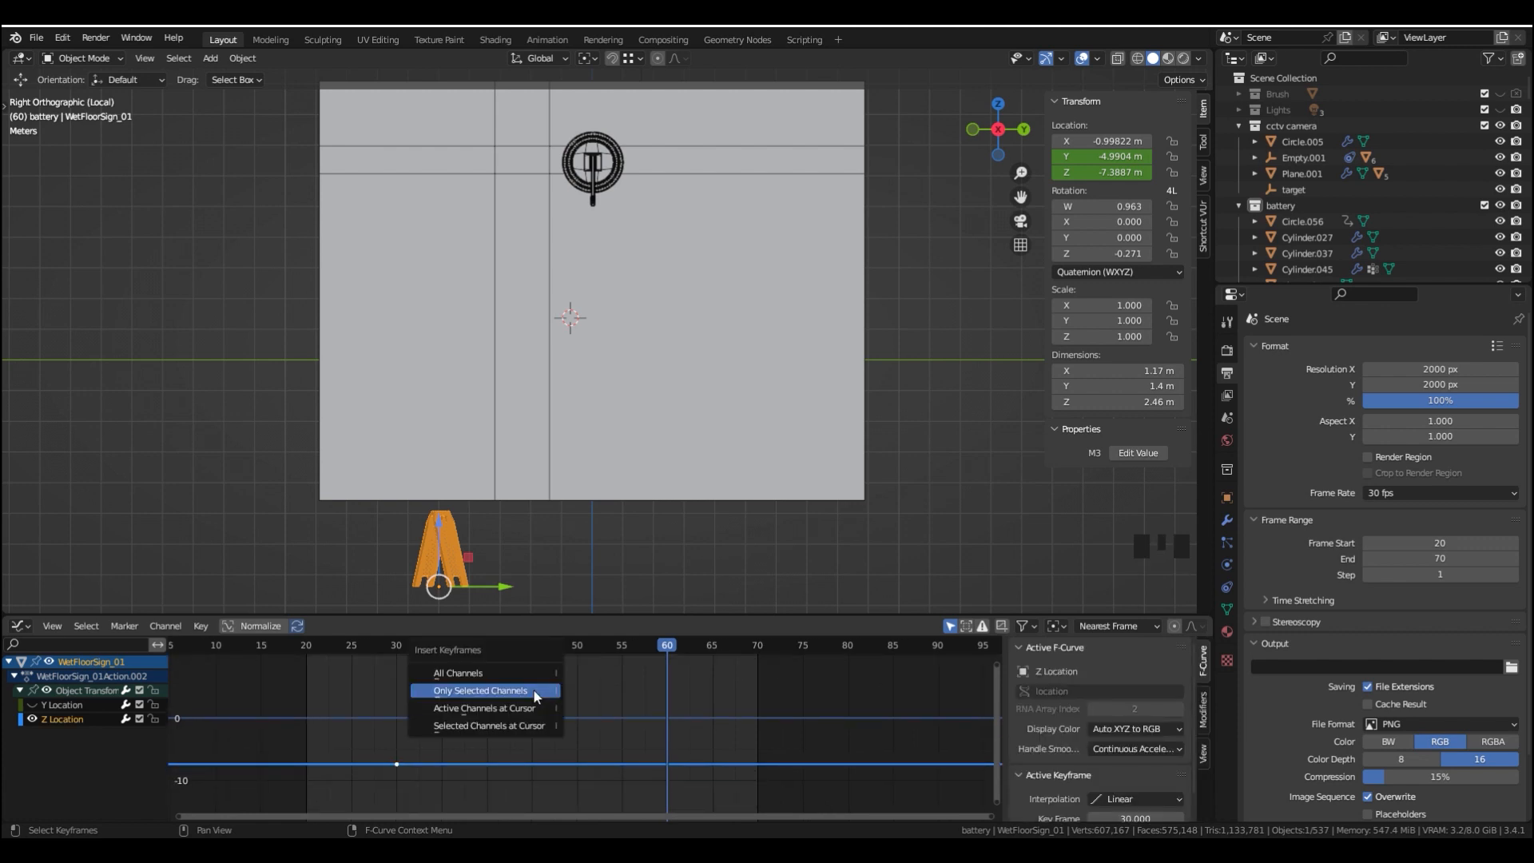
pyautogui.click(534, 691)
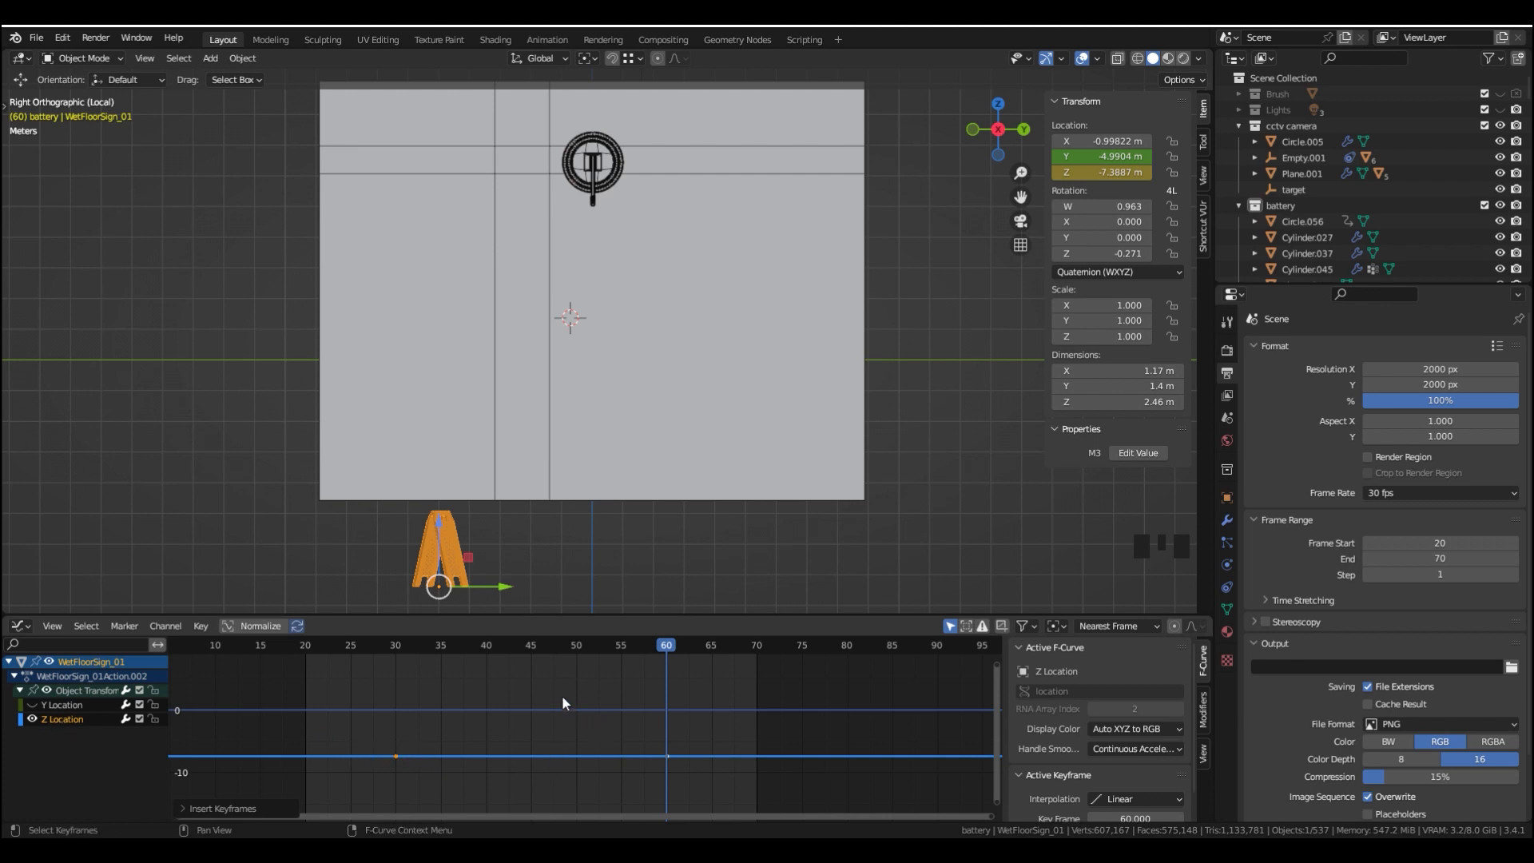
# Insert a Z Location keyframe for the sign at frame 45
pyautogui.moveTo(538, 648)
pyautogui.mouseDown()
pyautogui.moveTo(525, 646)
pyautogui.moveTo(540, 660)
pyautogui.mouseUp()
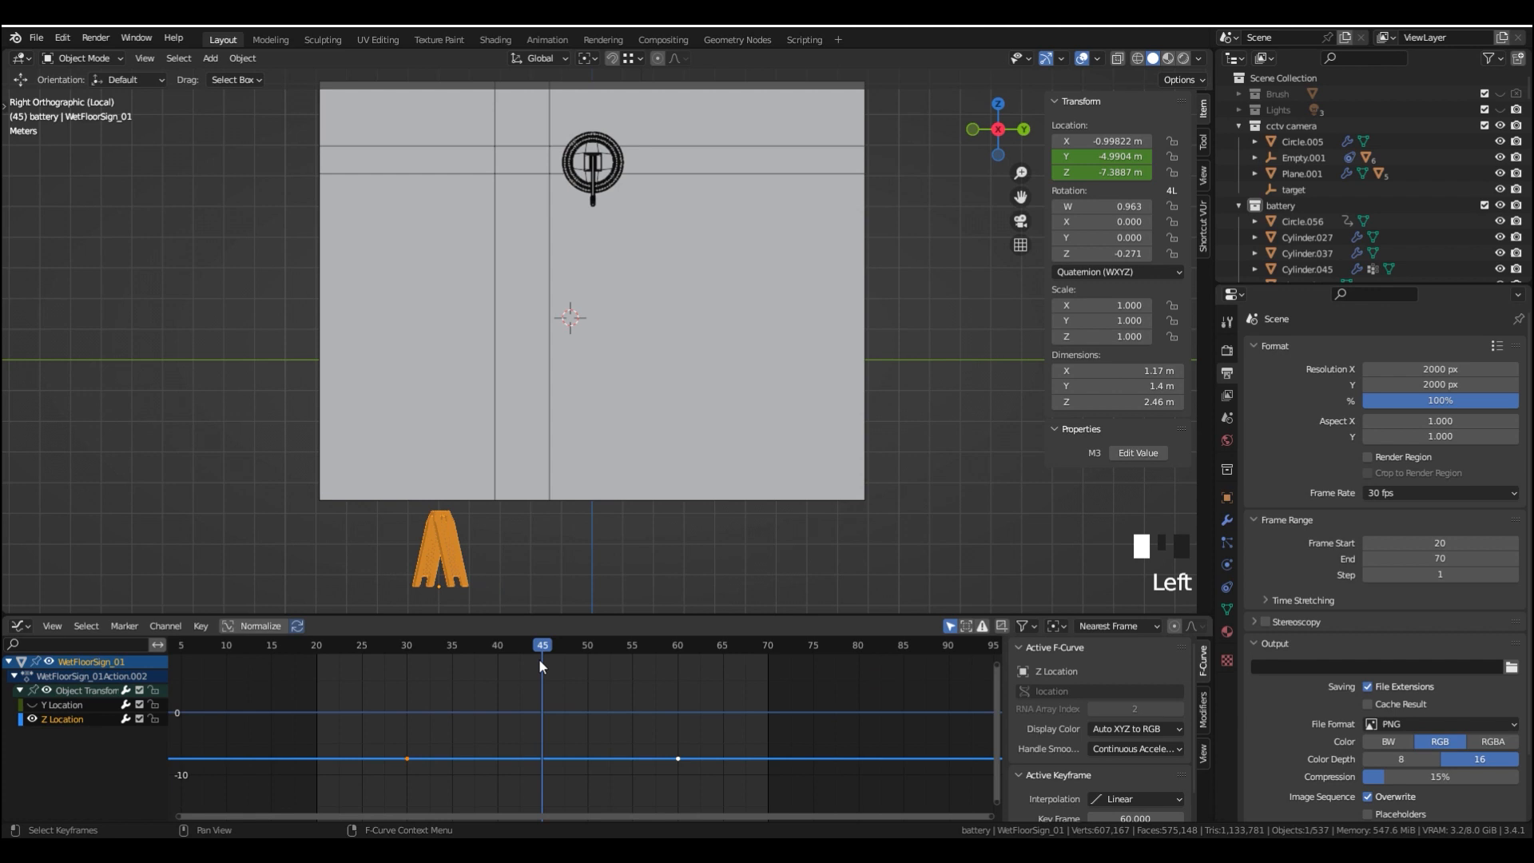
pyautogui.press('i')
pyautogui.click(549, 669)
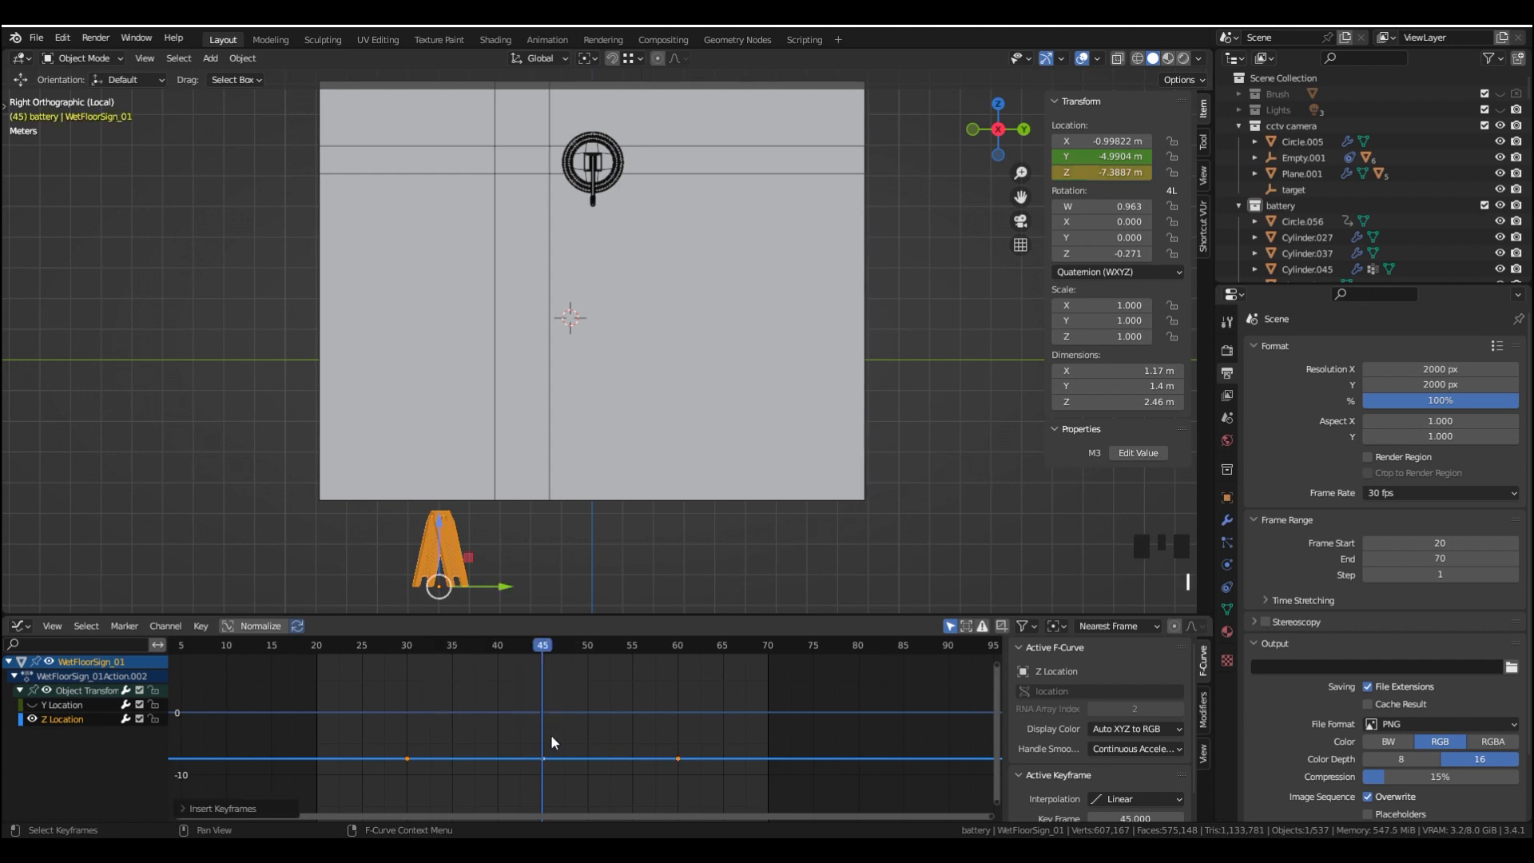
# Raise the frame 45 keyframe on the Z Location curve so the sign's height is about 3.48 m
pyautogui.click(541, 760)
pyautogui.click(543, 761)
pyautogui.keyDown('shift'); pyautogui.moveTo(572, 745); pyautogui.dragTo(589, 753, button='middle'); pyautogui.keyUp('shift')
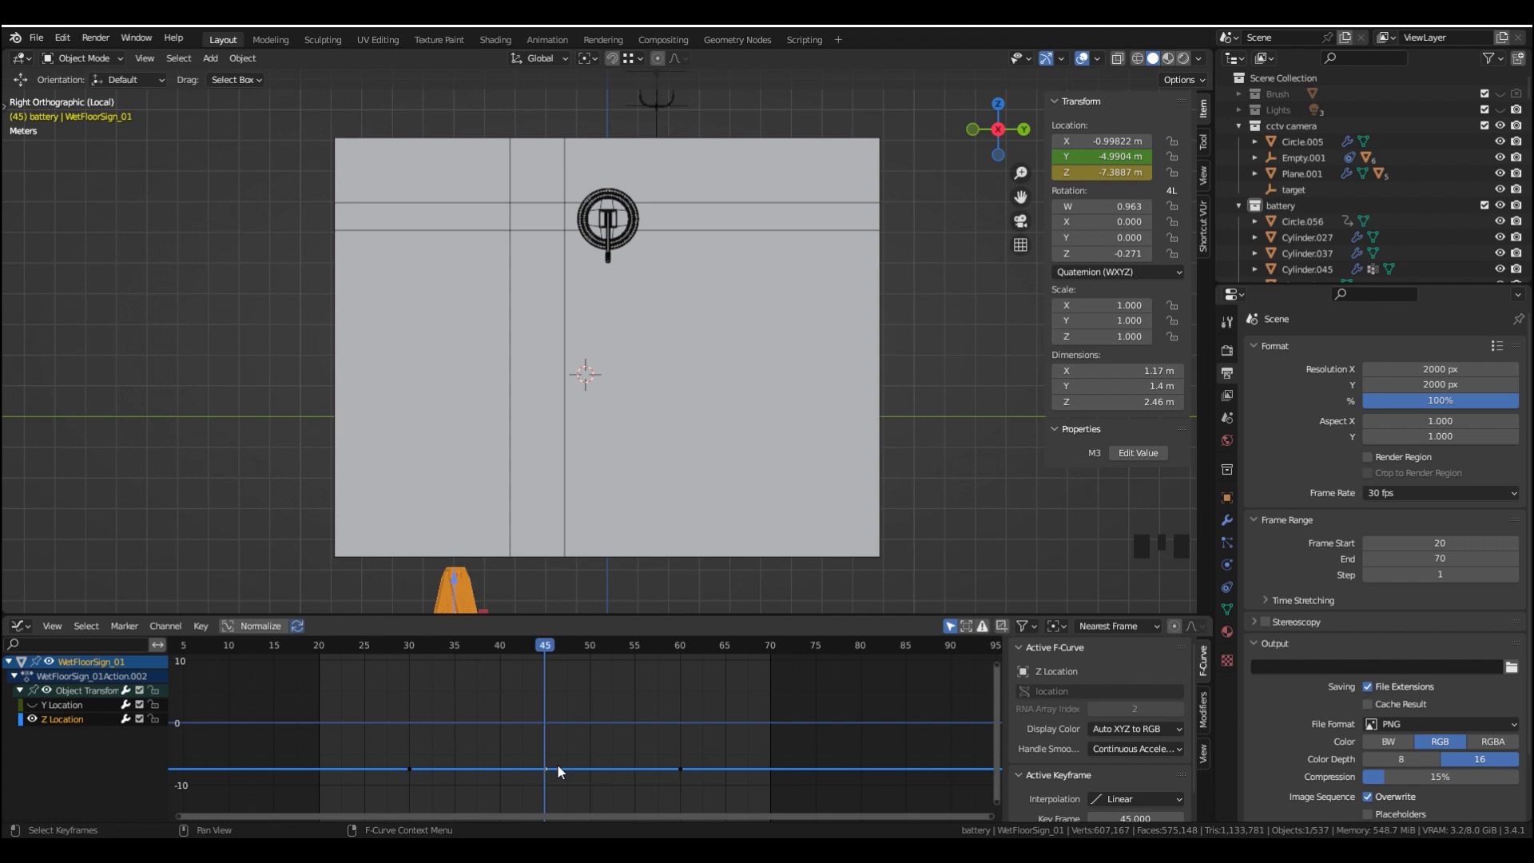
pyautogui.press('g')
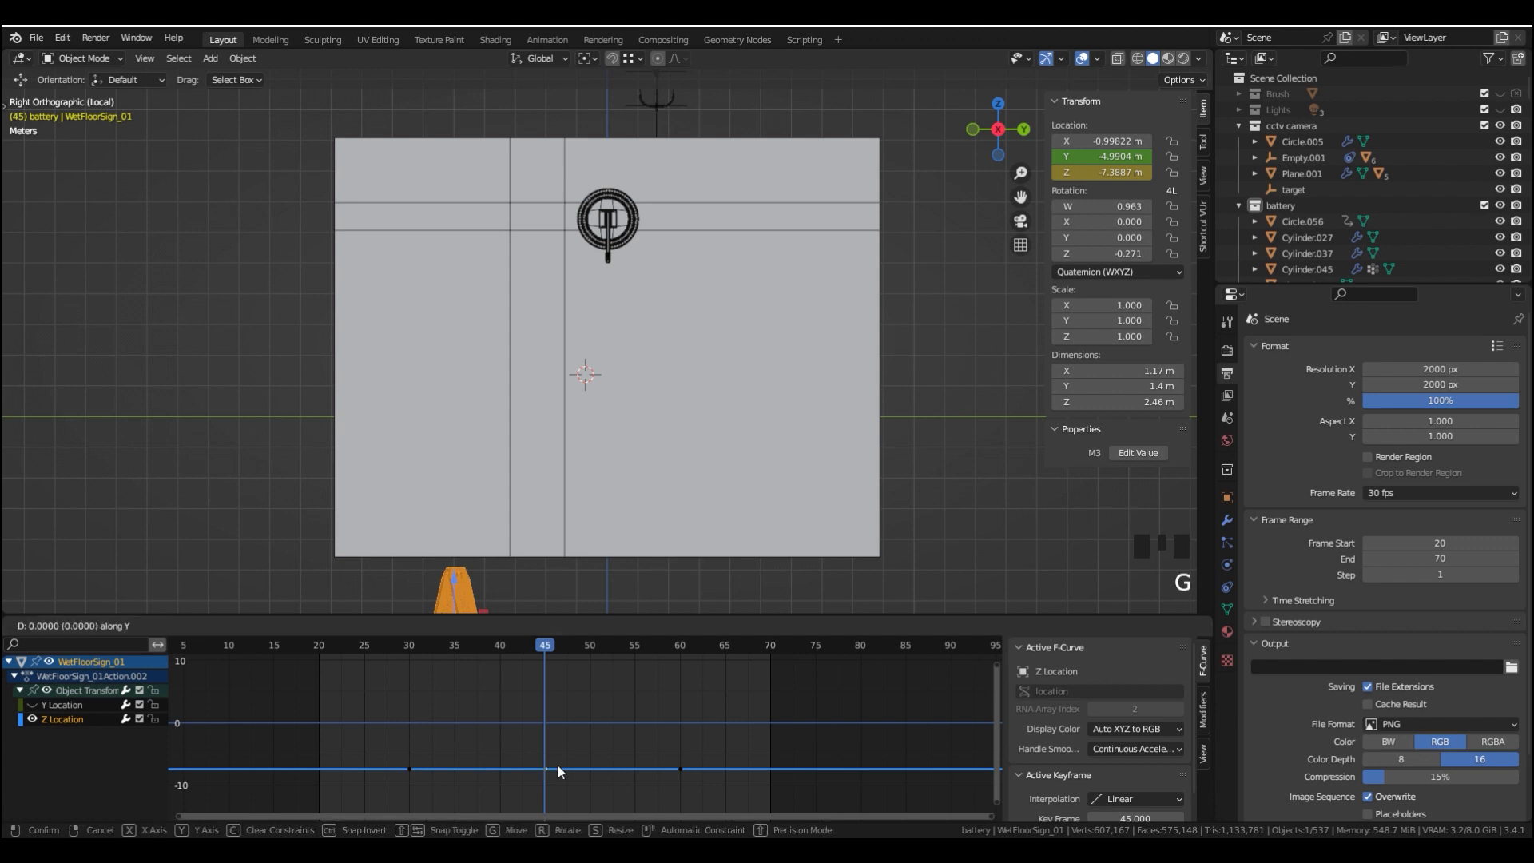
pyautogui.click(579, 699)
pyautogui.keyDown('shift'); pyautogui.moveTo(574, 198); pyautogui.dragTo(578, 334, button='middle'); pyautogui.keyUp('shift')
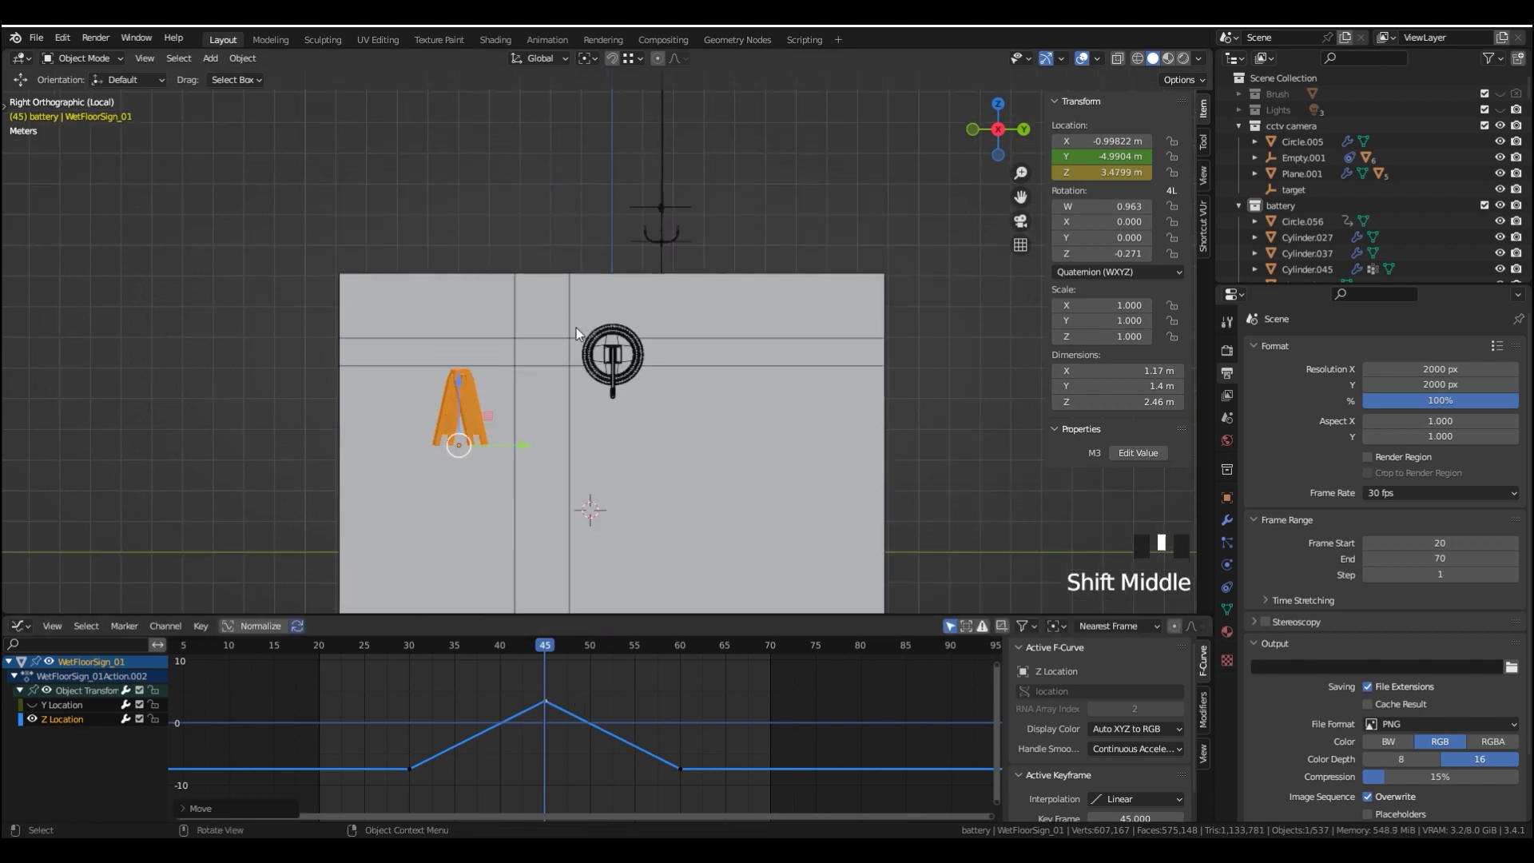
# Examine the raised sign beside the wall-mounted turret from the right side and in perspective
pyautogui.scroll(5, 578, 334)
pyautogui.keyDown('shift'); pyautogui.moveTo(308, 487); pyautogui.dragTo(343, 392, button='middle'); pyautogui.keyUp('shift')
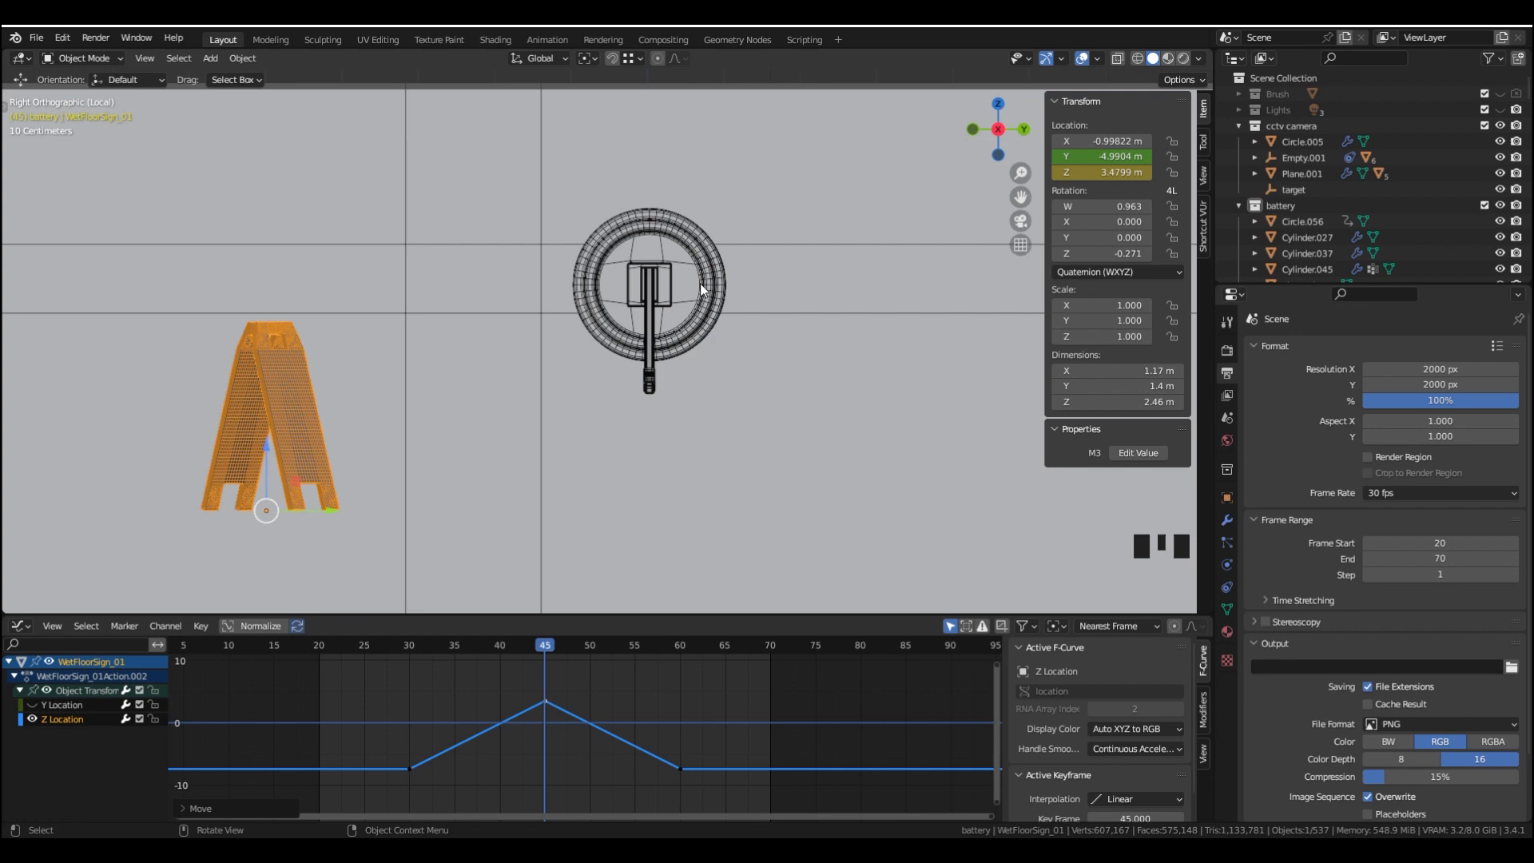
pyautogui.moveTo(701, 290); pyautogui.dragTo(403, 422, button='middle')
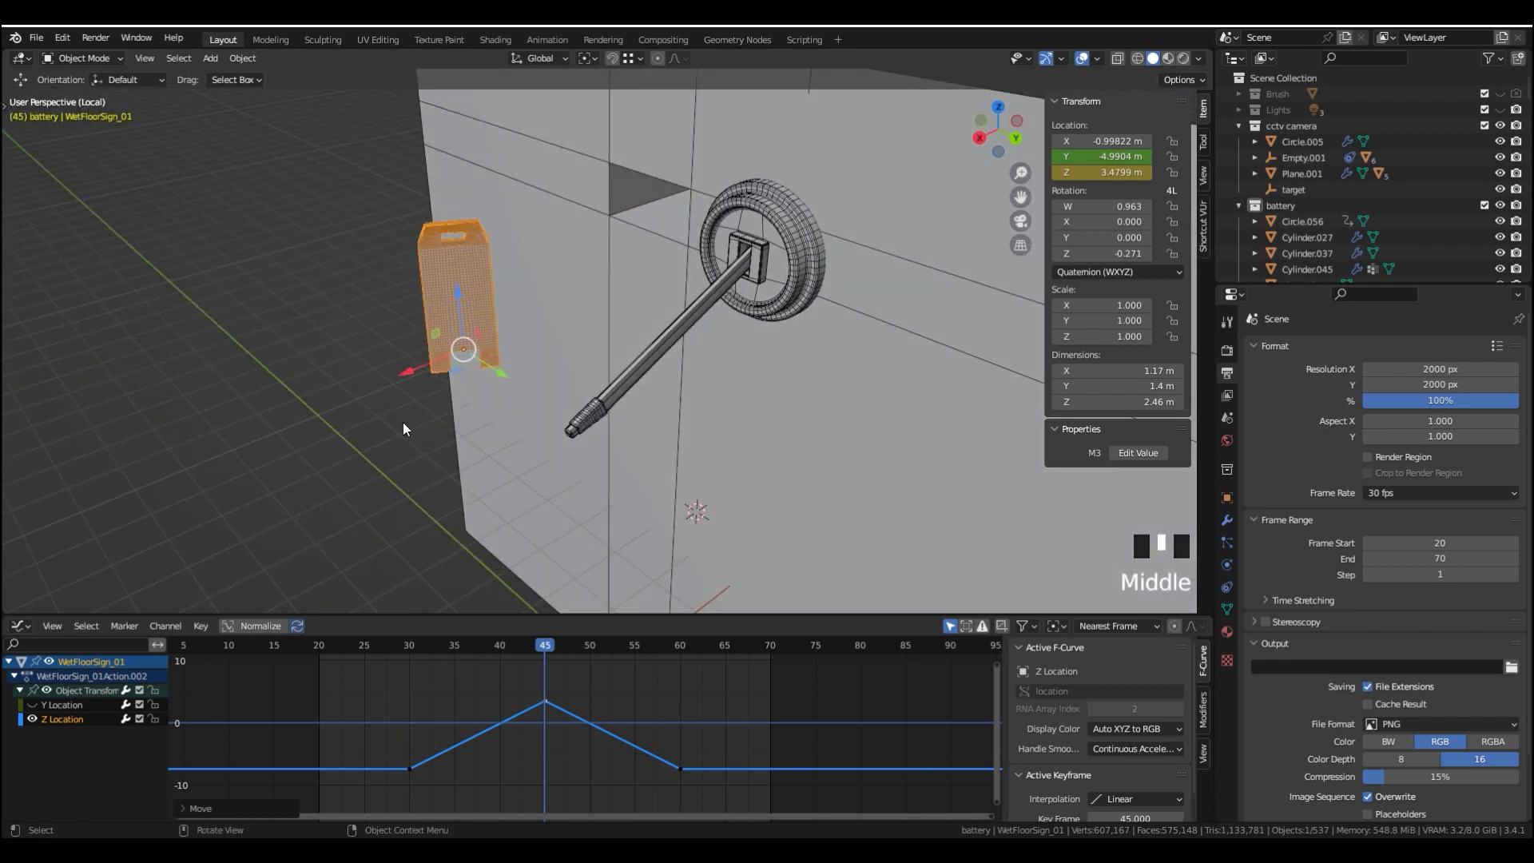
pyautogui.press('KP_3')
pyautogui.keyDown('shift'); pyautogui.moveTo(415, 778); pyautogui.dragTo(448, 780, button='middle'); pyautogui.keyUp('shift')
pyautogui.scroll(-2, 495, 755)
pyautogui.scroll(-7, 499, 575)
pyautogui.keyDown('shift'); pyautogui.moveTo(510, 539); pyautogui.dragTo(469, 490, button='middle'); pyautogui.keyUp('shift')
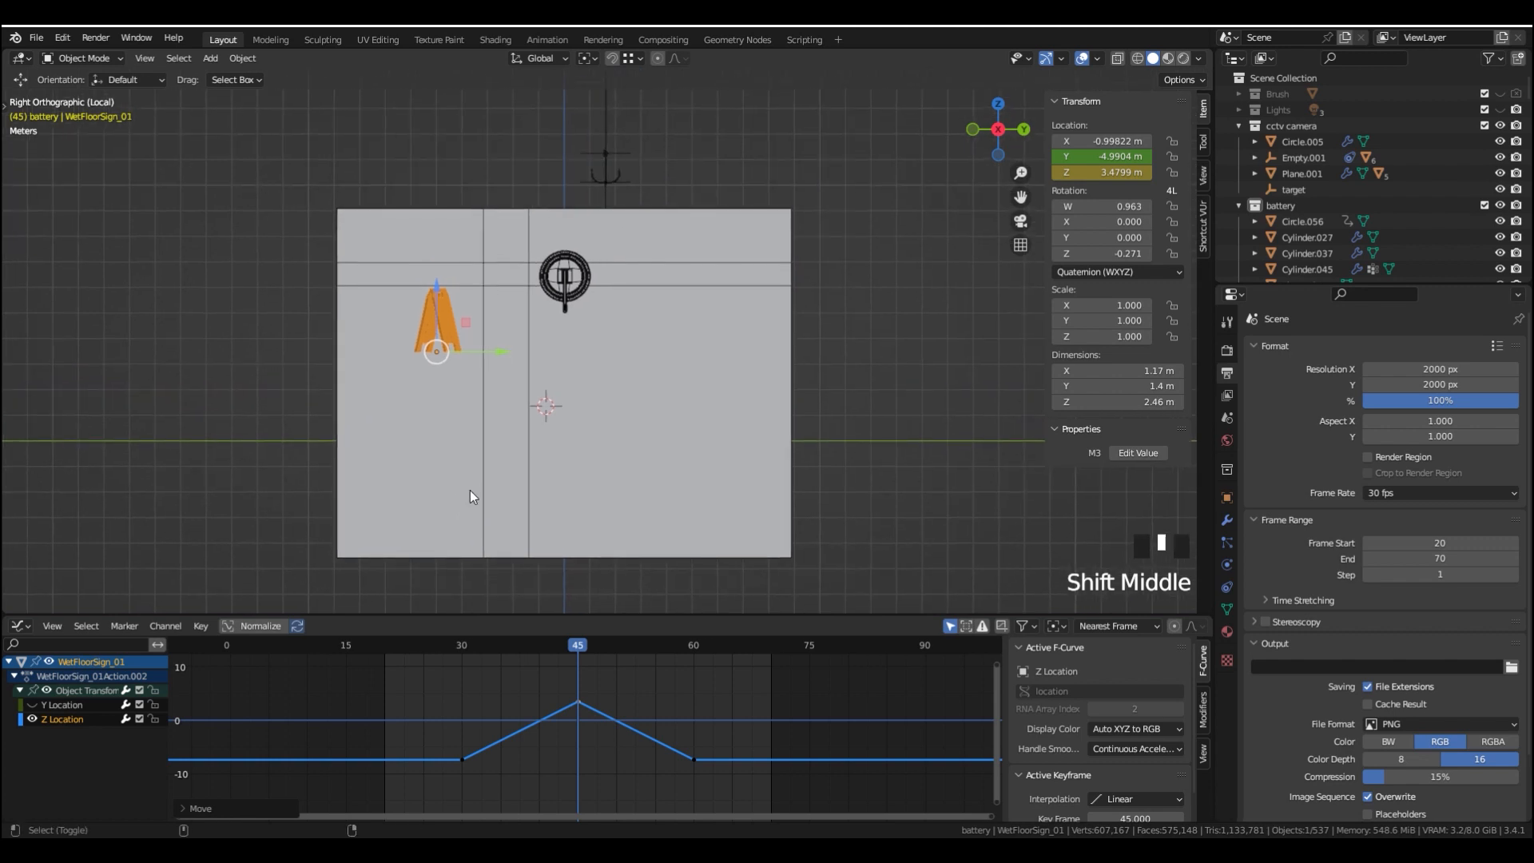
# Play the sign's up-and-down animation with the viewport overlays hidden, then restore the overlays and side view
pyautogui.hotkey('shift', 'alt', 'z')
pyautogui.press('space')
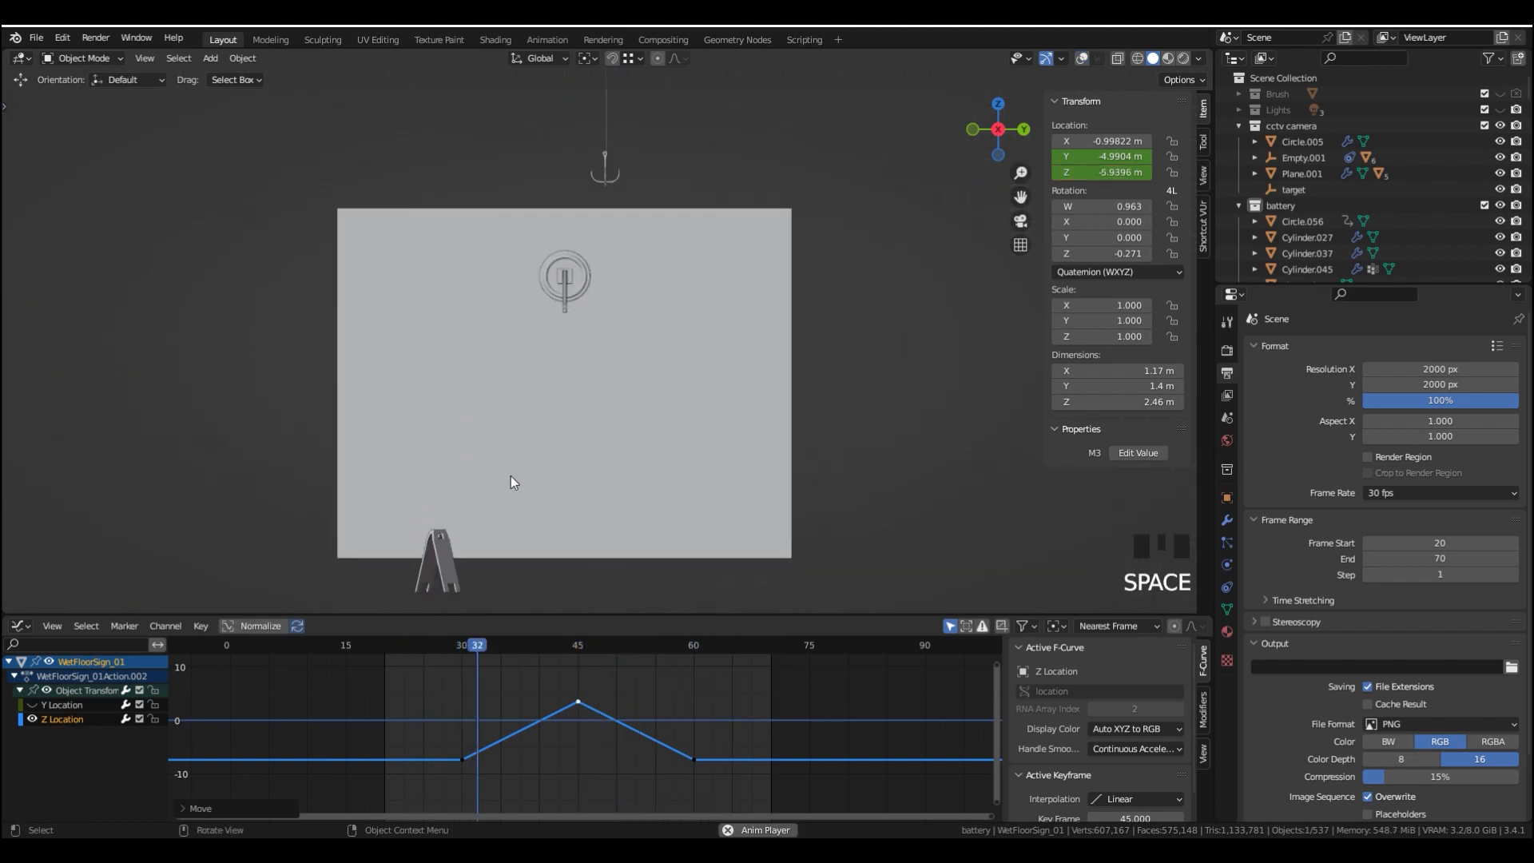
pyautogui.press('KP_3')
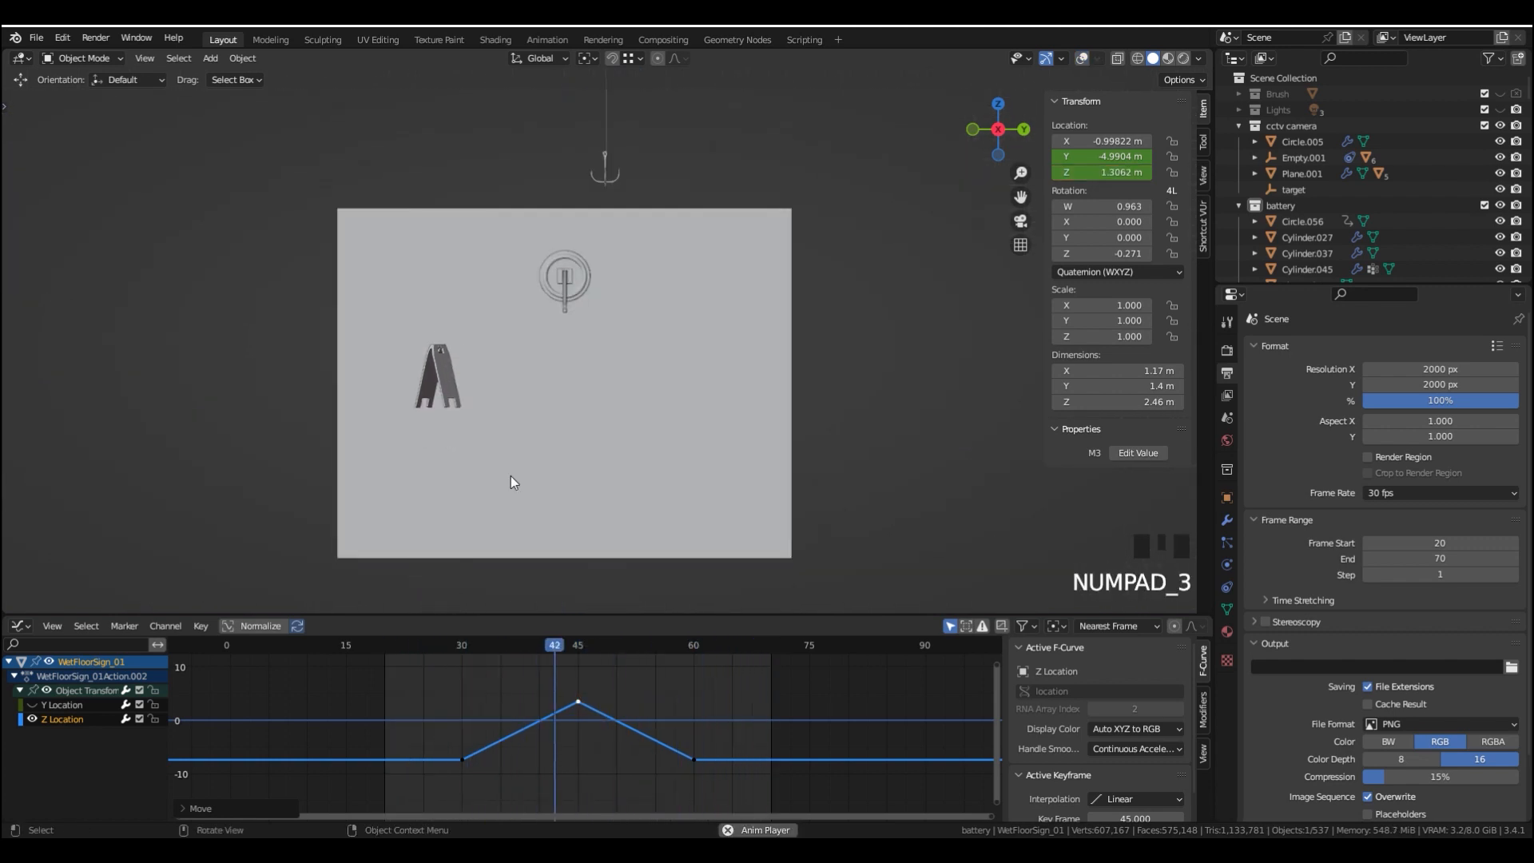
pyautogui.press('space')
pyautogui.moveTo(511, 476); pyautogui.dragTo(533, 477, button='middle')
pyautogui.hotkey('shift', 'alt', 'z')
pyautogui.press('KP_3')
pyautogui.scroll(2, 534, 476)
# Set all keyframes on the sign's Z Location curve to Bezier interpolation and deselect them
pyautogui.moveTo(605, 652); pyautogui.dragTo(526, 676)
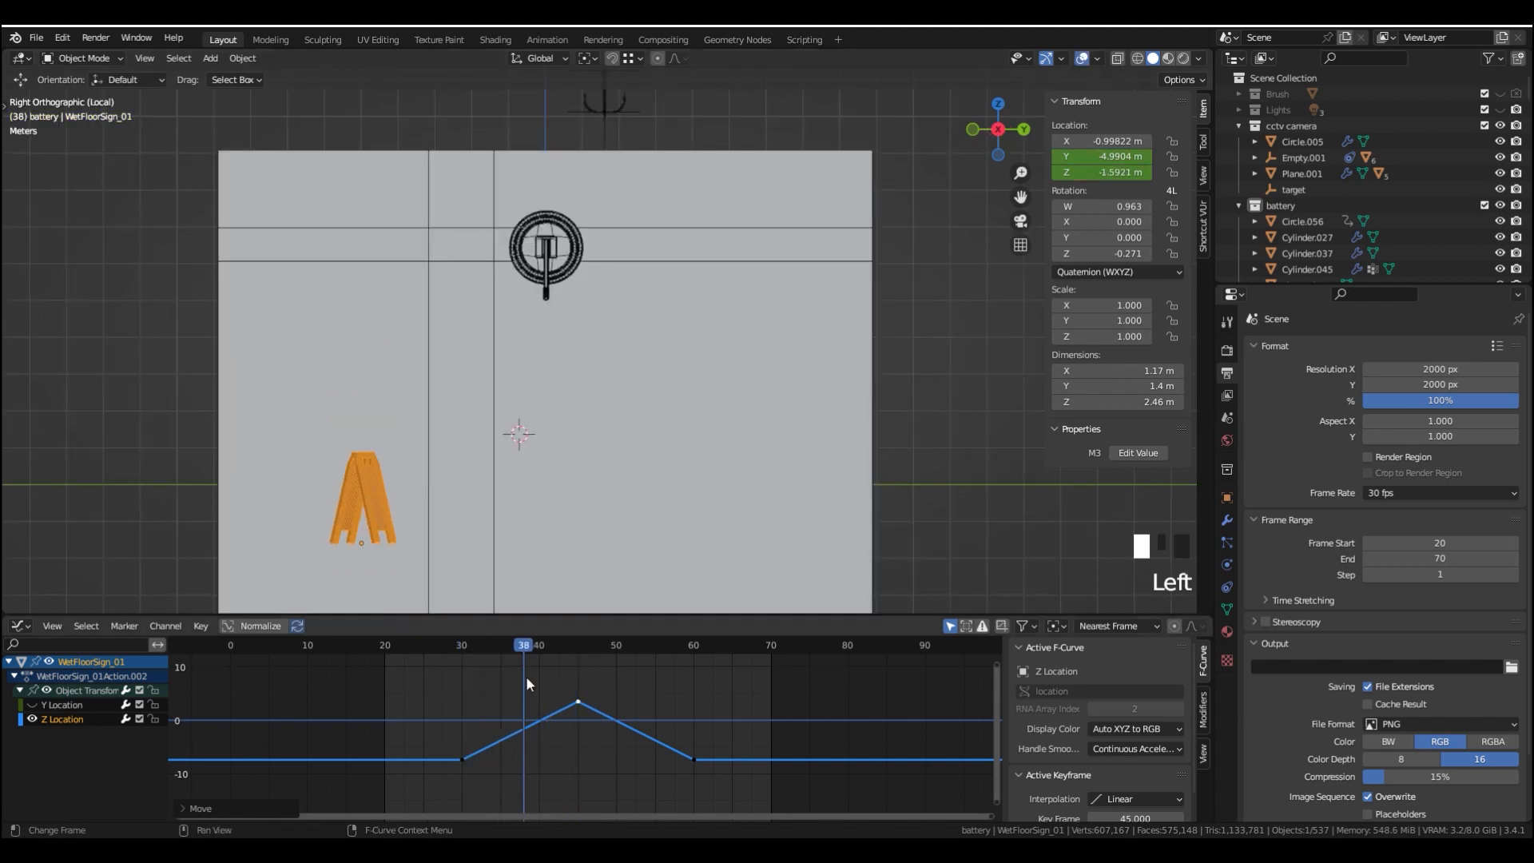
pyautogui.scroll(-1, 588, 731)
pyautogui.keyDown('shift'); pyautogui.moveTo(588, 731); pyautogui.dragTo(587, 730, button='middle'); pyautogui.keyUp('shift')
pyautogui.press('a')
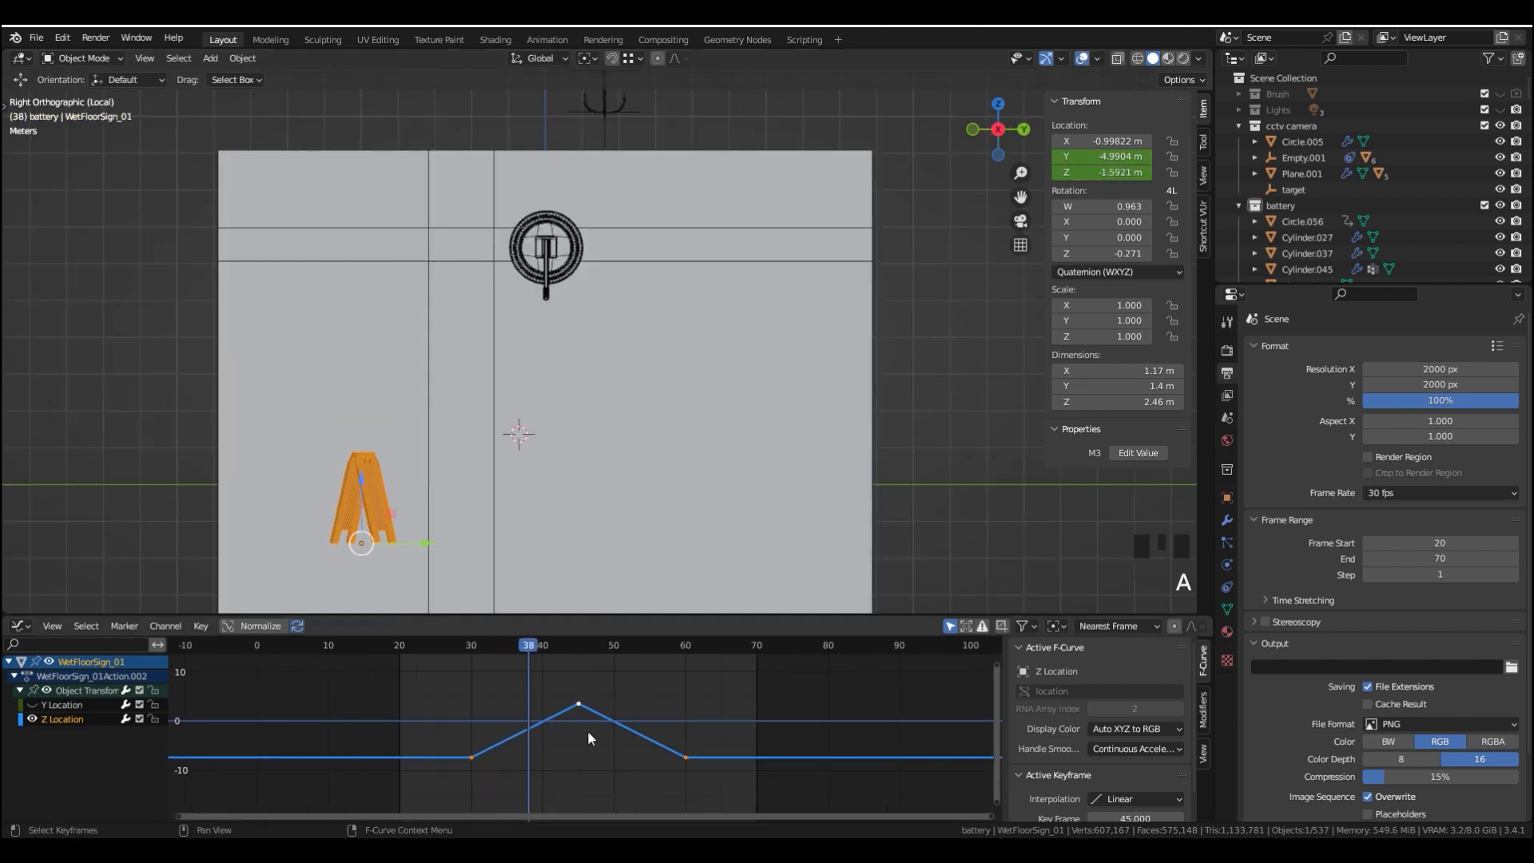
pyautogui.press('t')
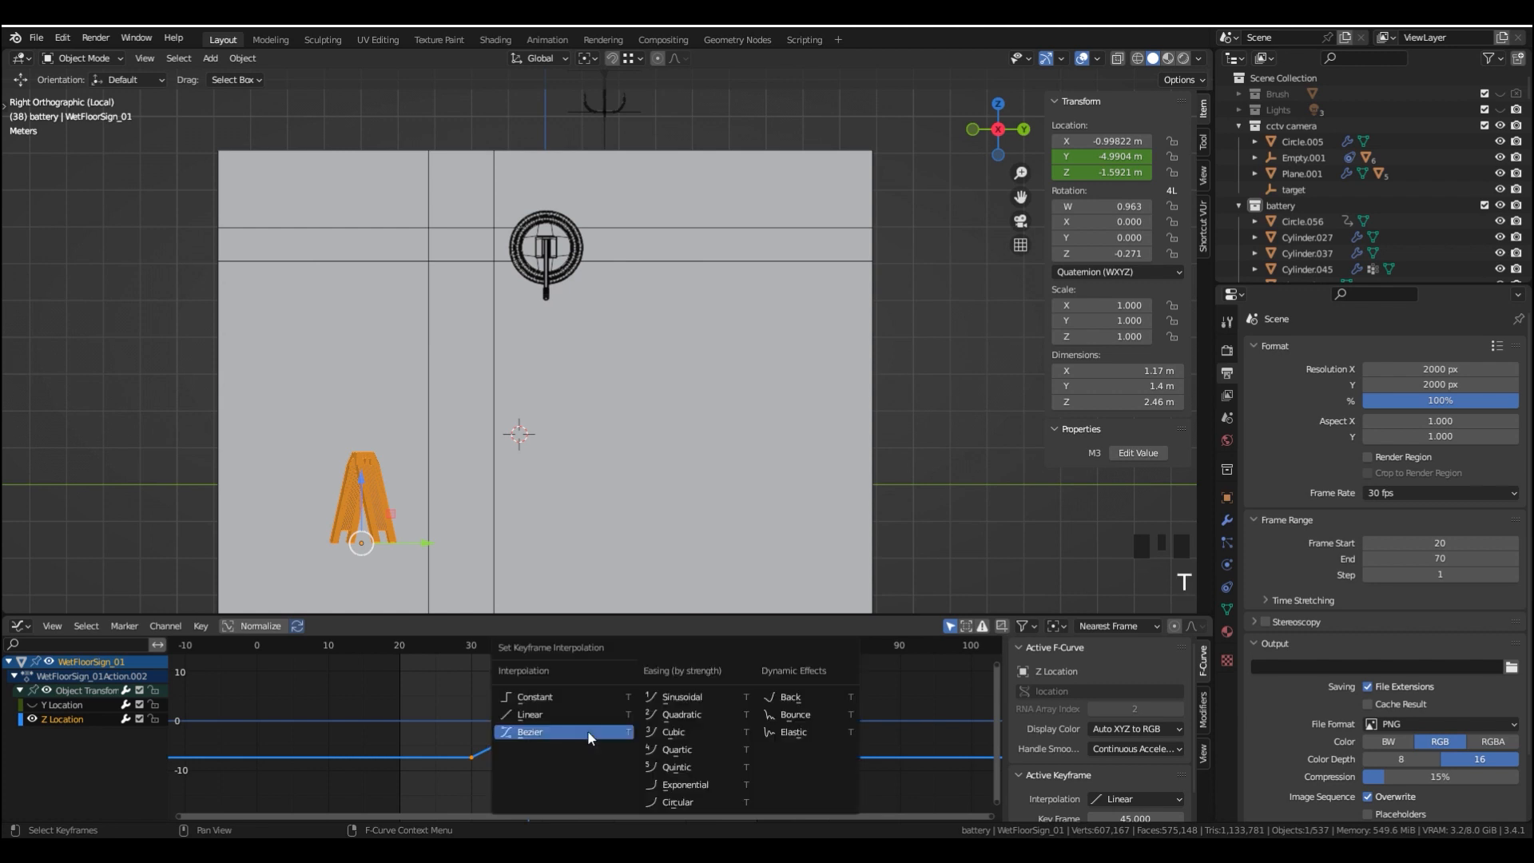
pyautogui.click(527, 732)
pyautogui.click(470, 690)
# Play back the sign's smoothed vertical motion starting just before frame 30
pyautogui.moveTo(481, 645); pyautogui.dragTo(438, 648)
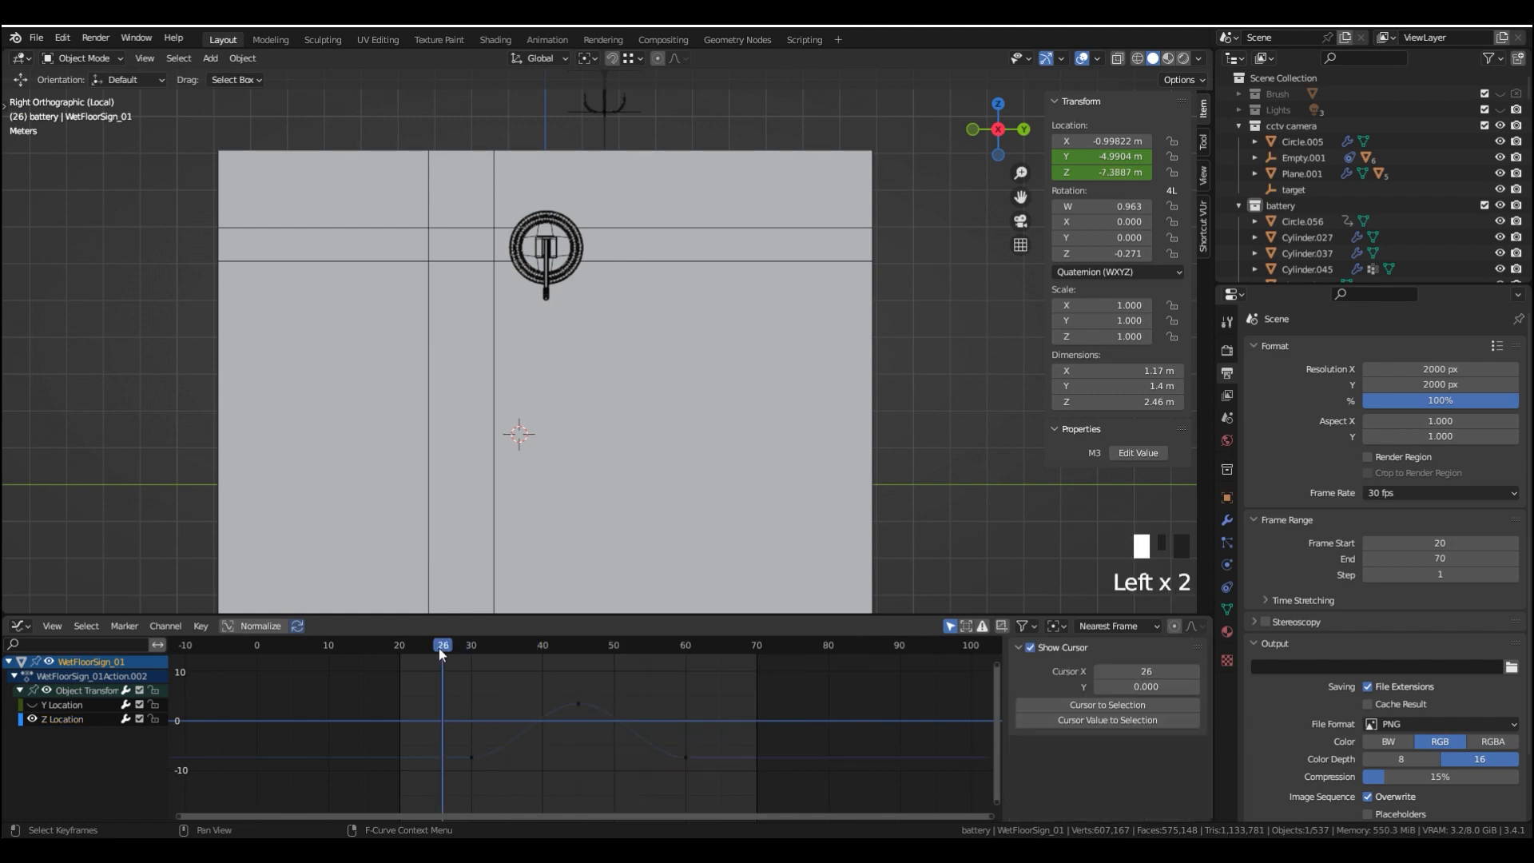
pyautogui.press('space')
pyautogui.scroll(-4, 456, 429)
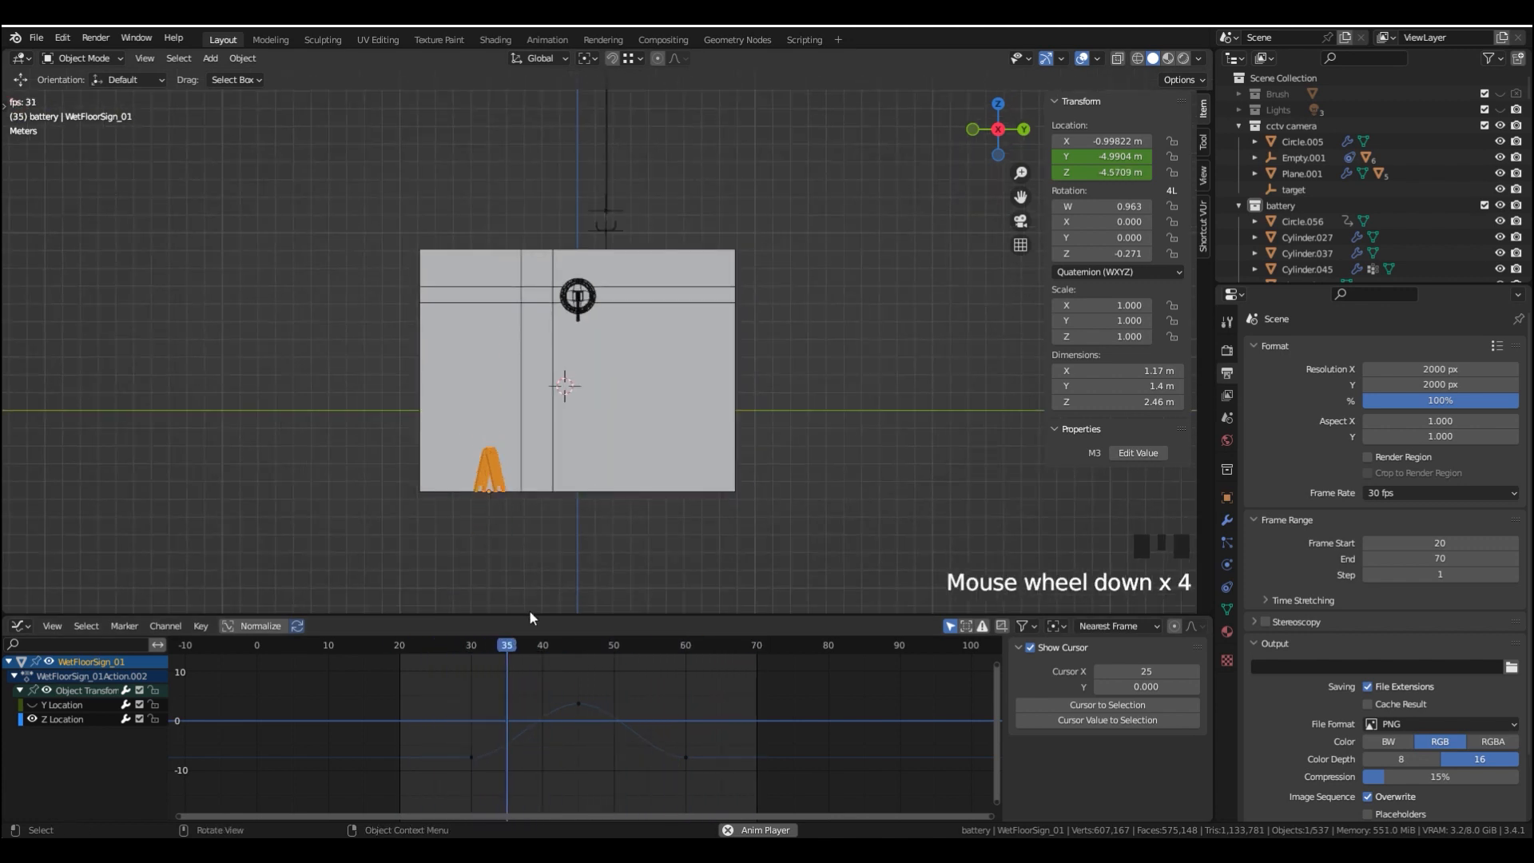
pyautogui.press('space')
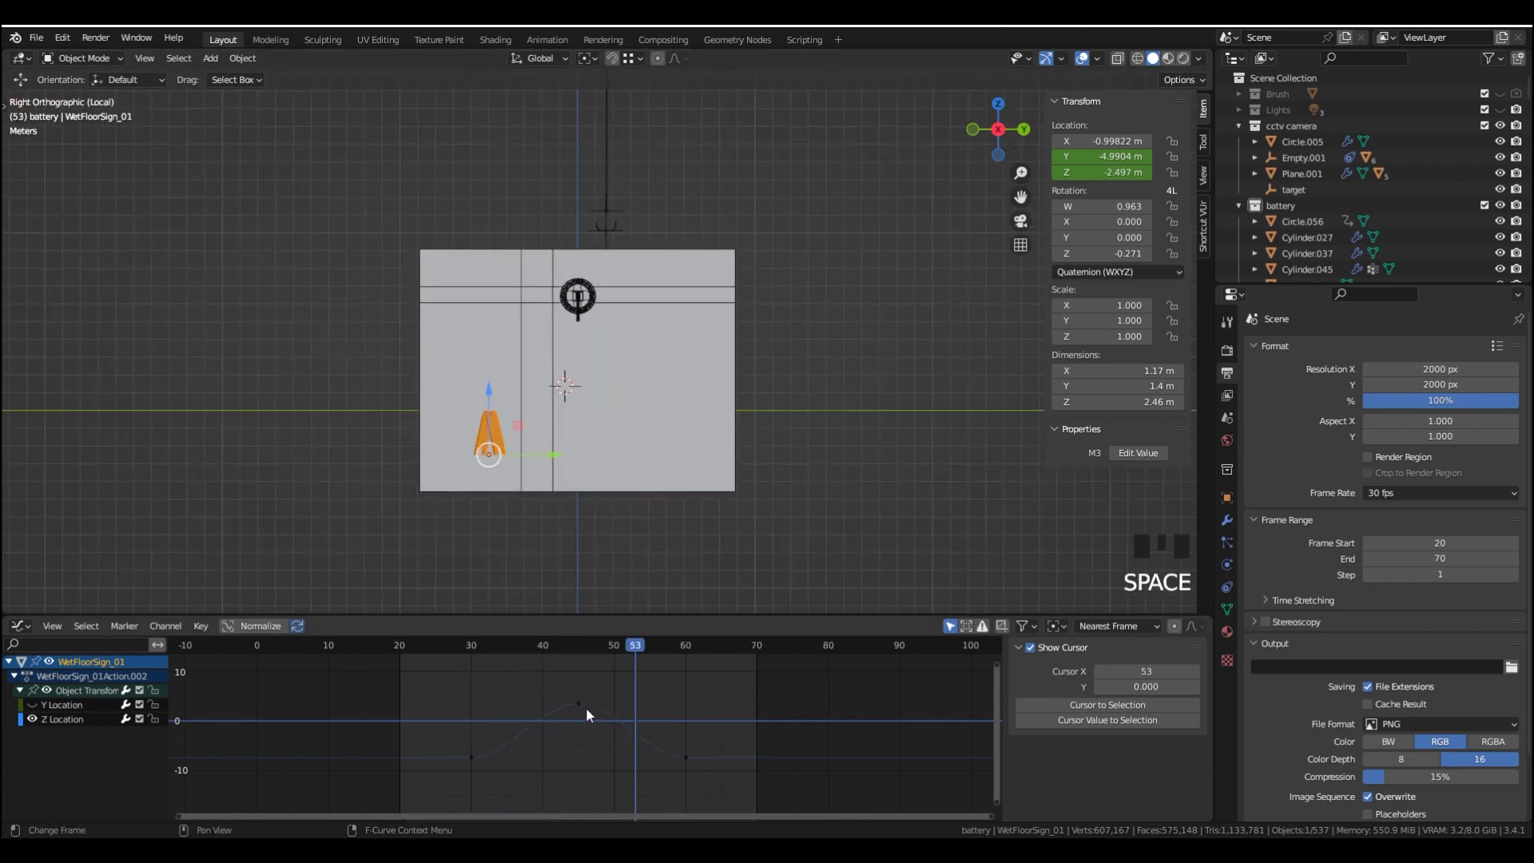
# Scale the handles of the frame 45 Z Location keyframe by about 1.67 to widen the jump's peak
pyautogui.click(587, 708)
pyautogui.click(580, 702)
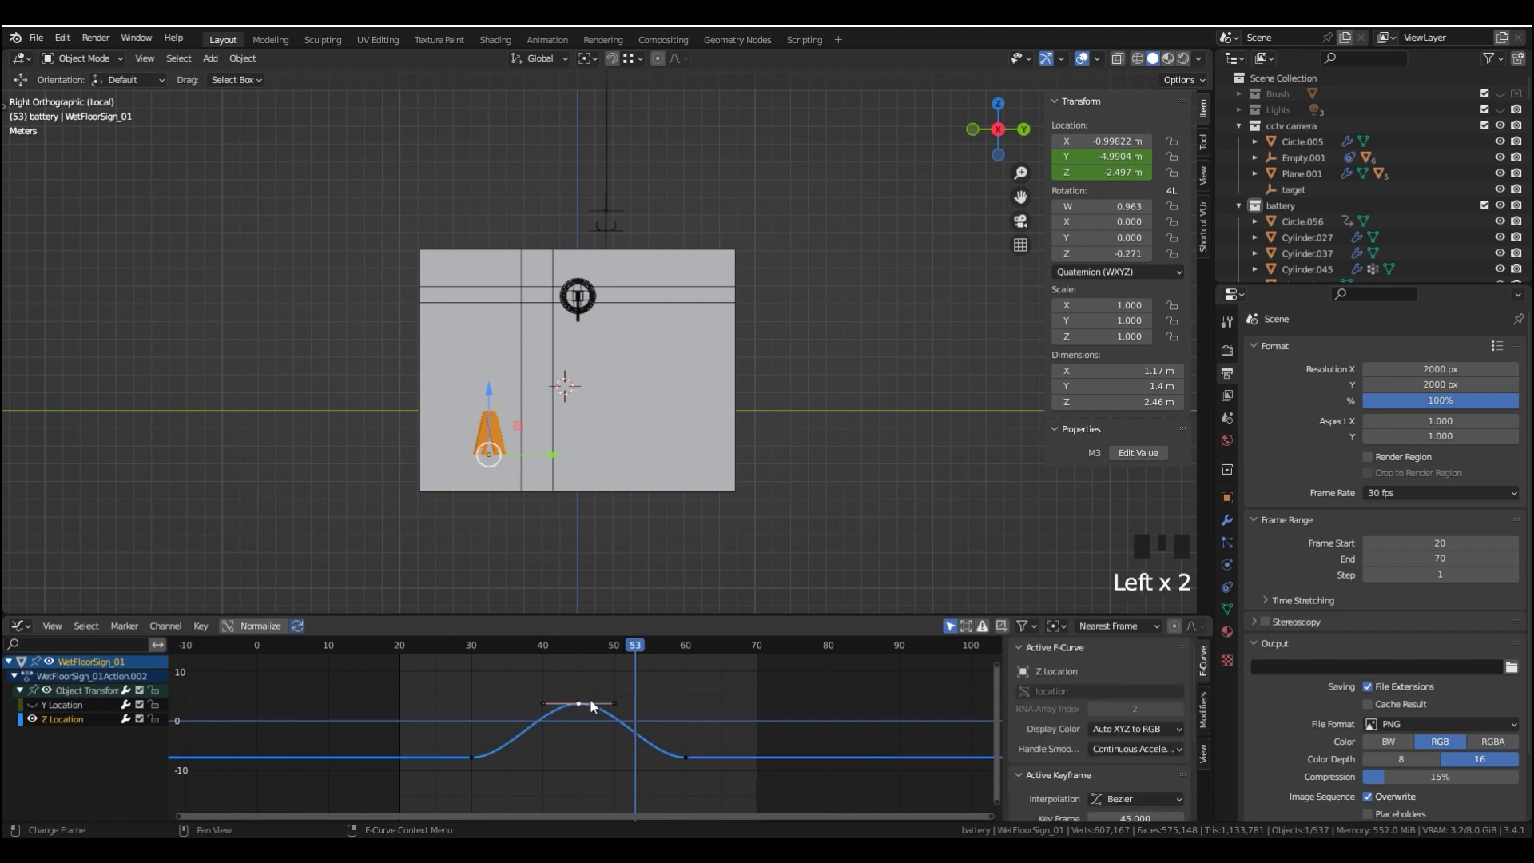
pyautogui.scroll(3, 589, 698)
pyautogui.moveTo(575, 651)
pyautogui.mouseDown()
pyautogui.moveTo(541, 655)
pyautogui.moveTo(558, 653)
pyautogui.mouseUp()
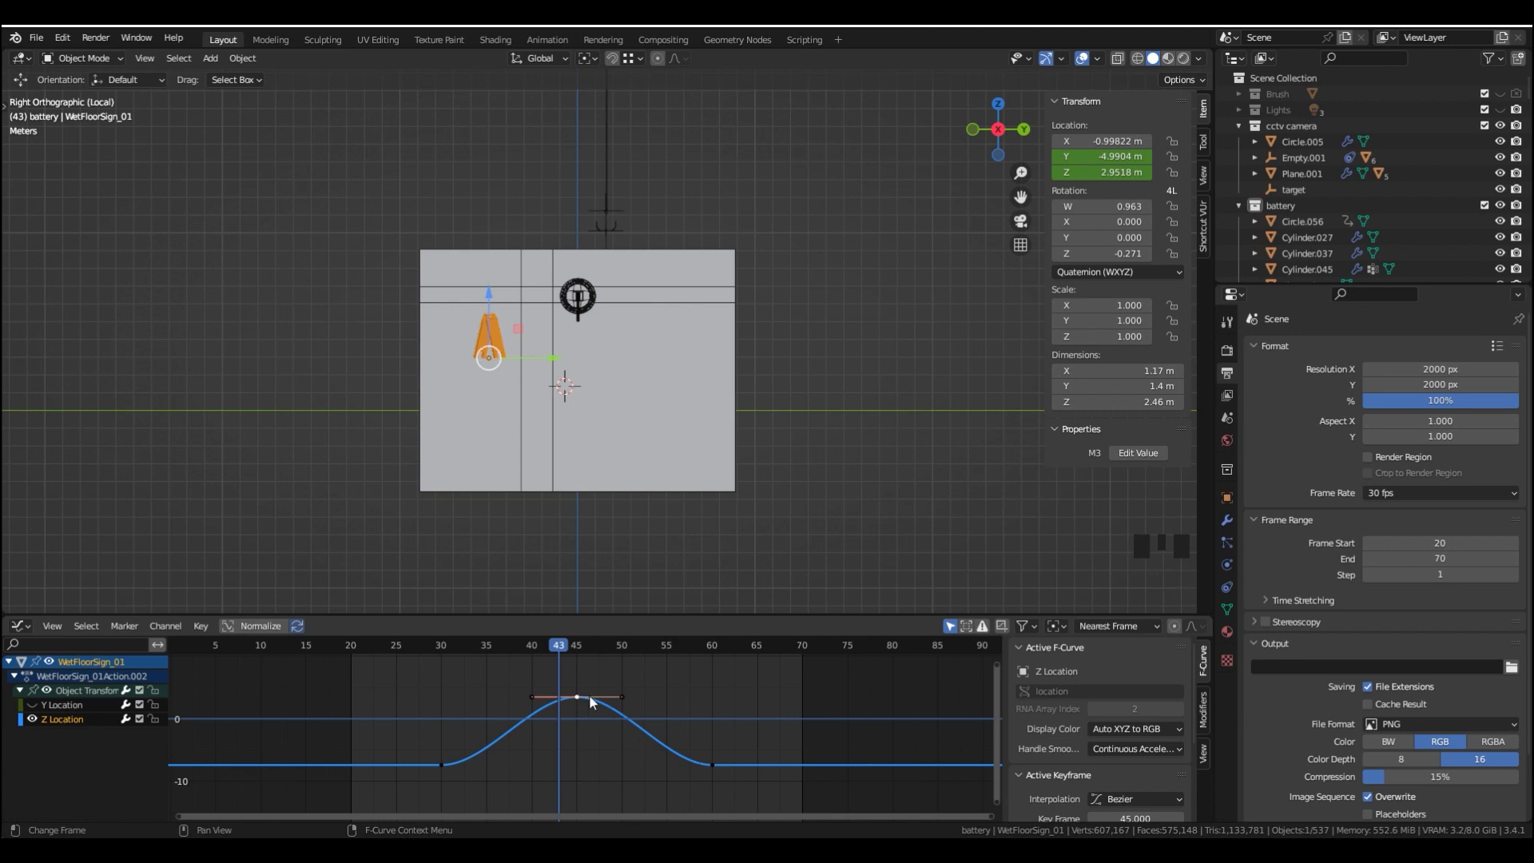
pyautogui.press('s')
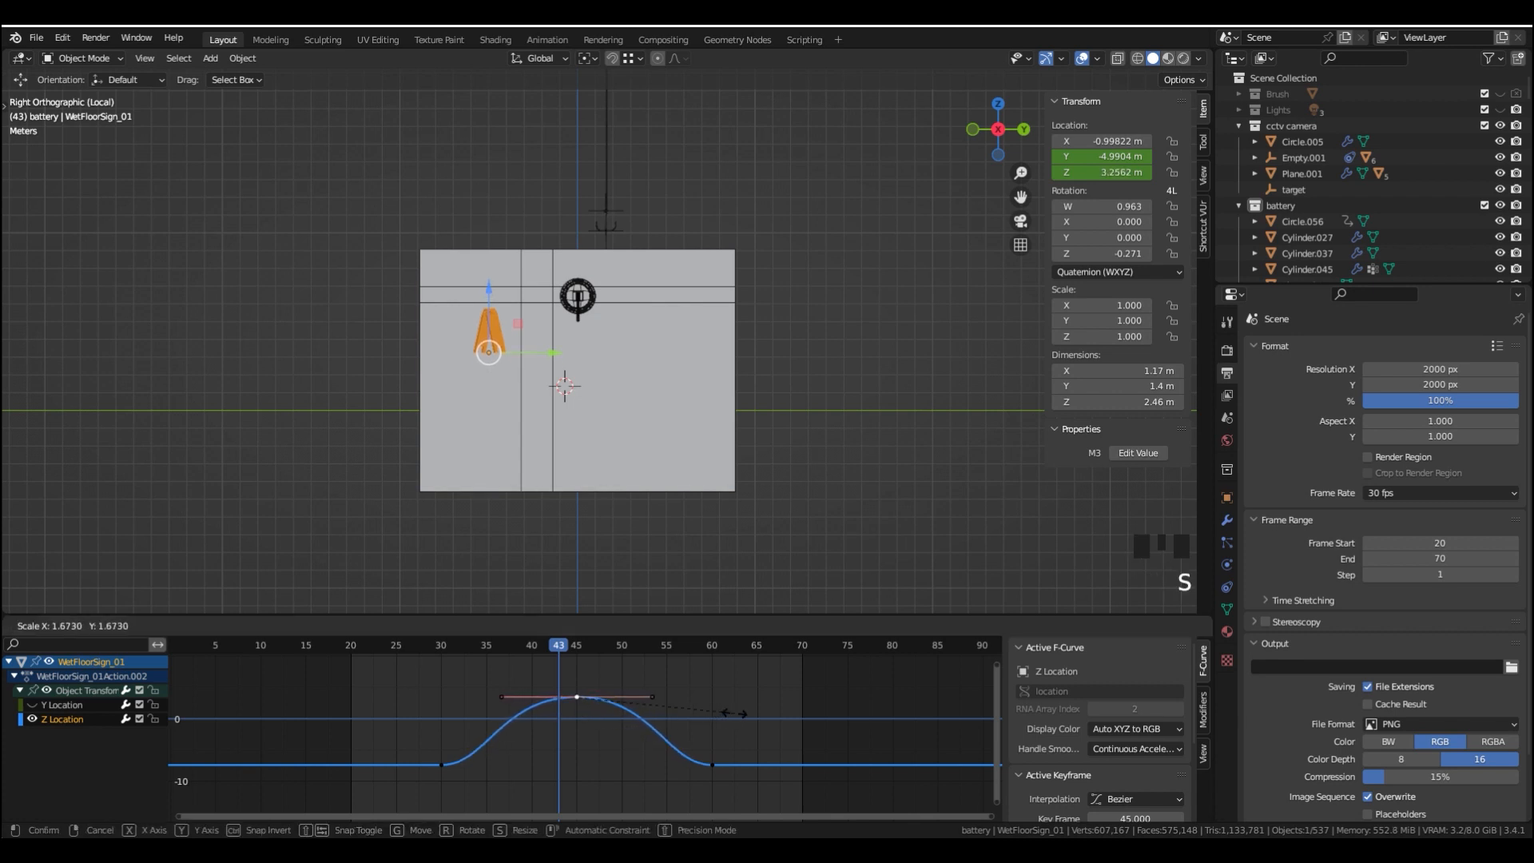
pyautogui.click(735, 712)
# Play back the jump from about frame 25 to check the widened peak
pyautogui.moveTo(425, 640); pyautogui.dragTo(395, 644)
pyautogui.press('space')
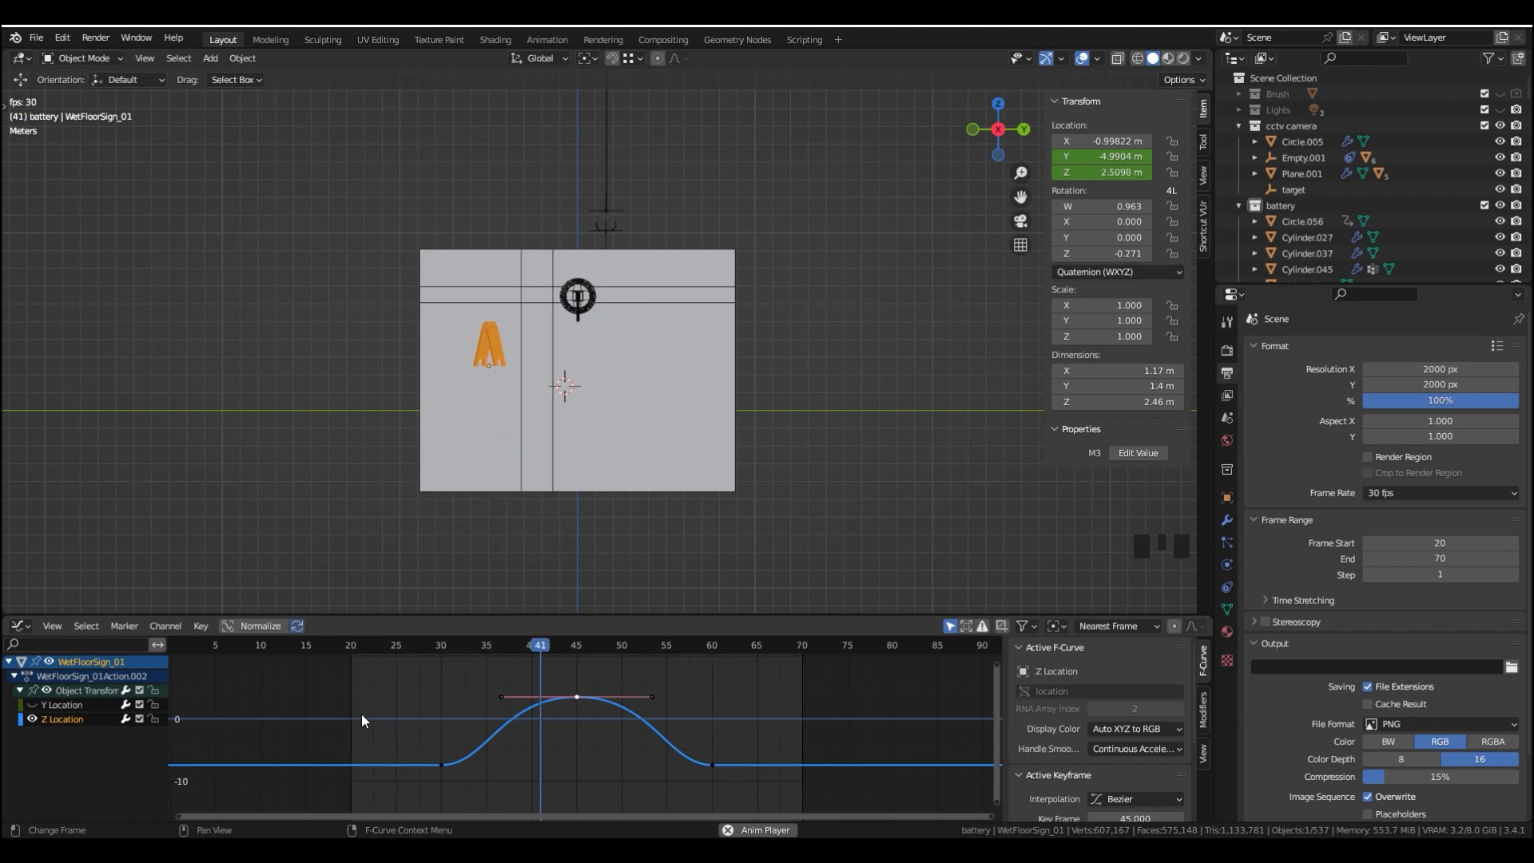
pyautogui.press('space')
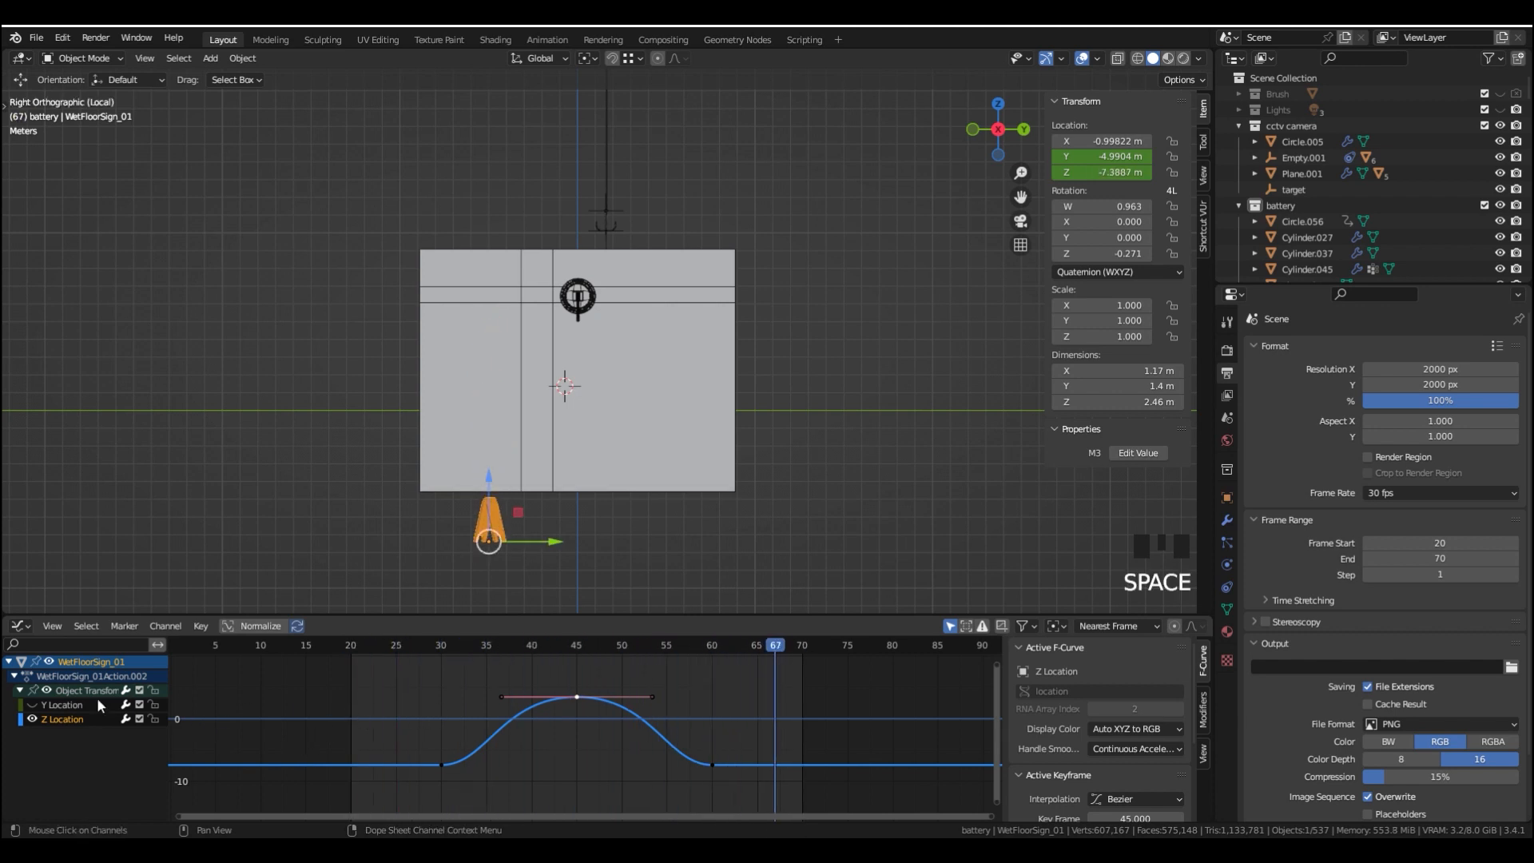
# Isolate the Y Location curve and insert a keyframe at frame 60 on only the selected channel
pyautogui.click(32, 720)
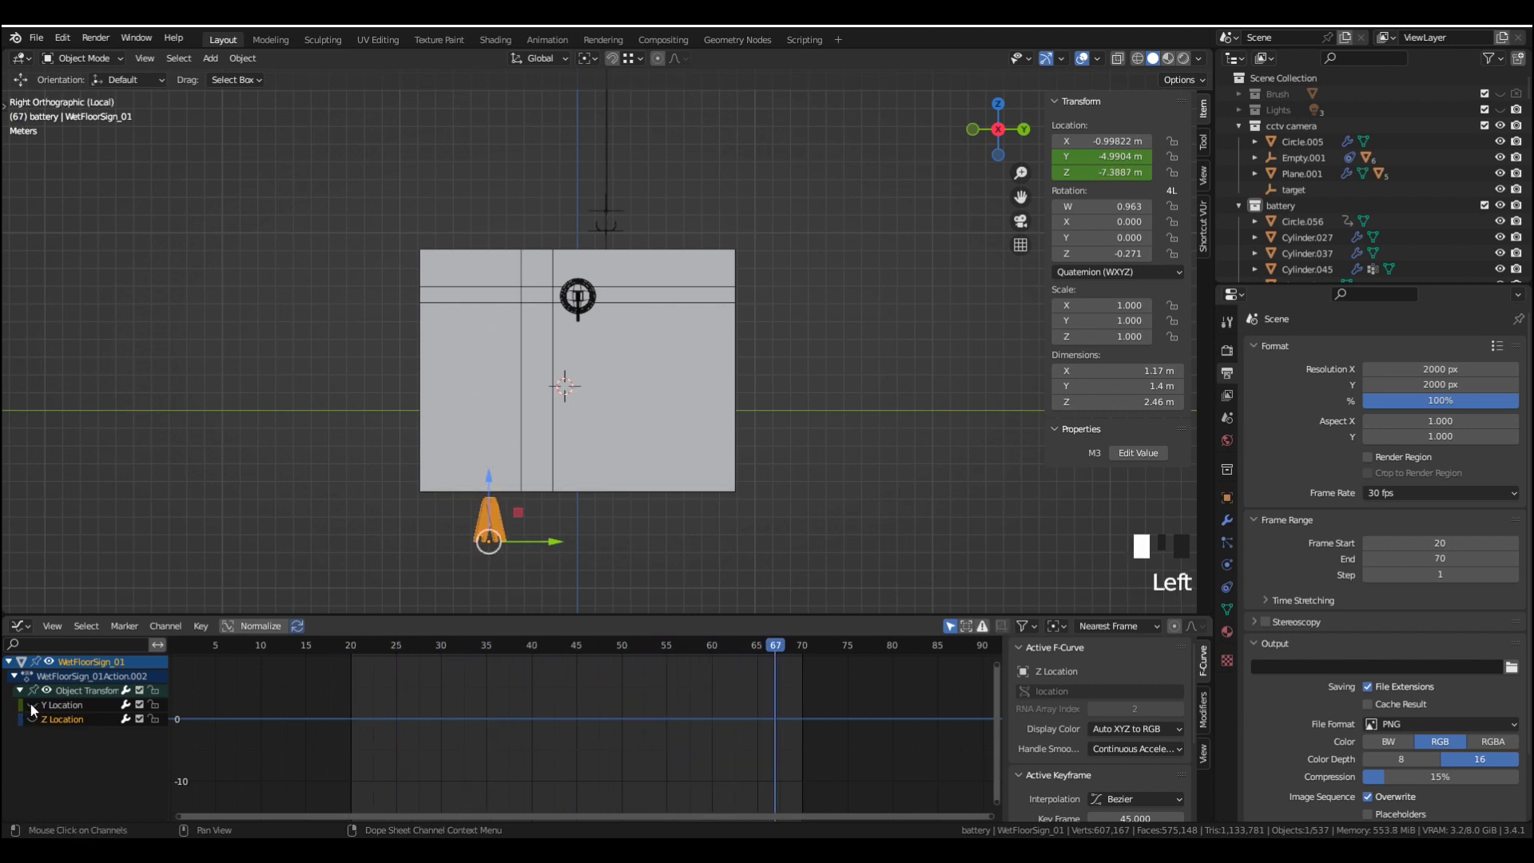
pyautogui.click(32, 704)
pyautogui.scroll(3, 482, 734)
pyautogui.click(404, 647)
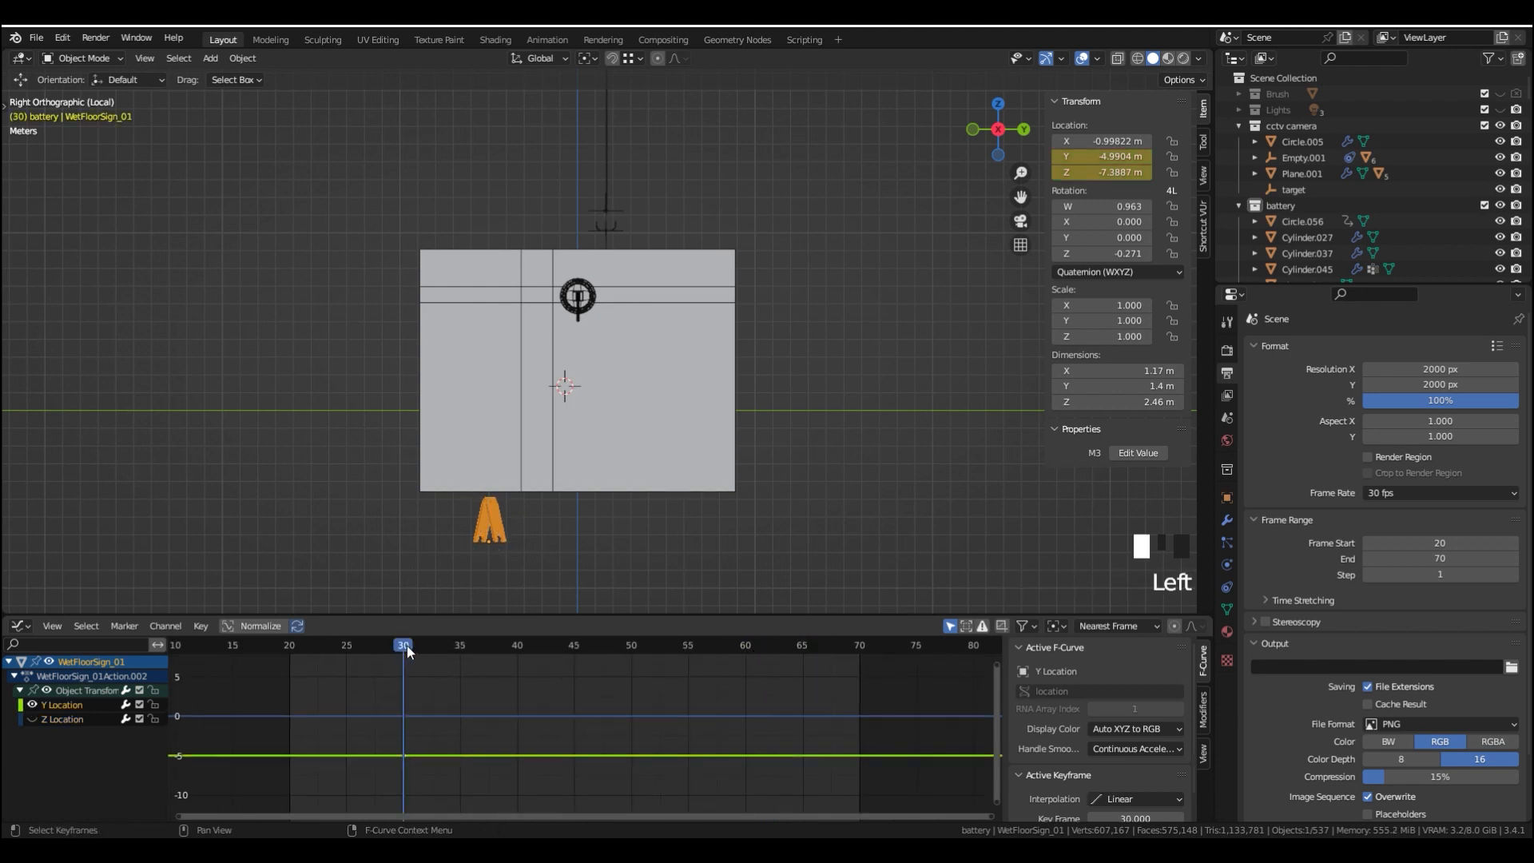
pyautogui.moveTo(407, 645); pyautogui.dragTo(438, 658)
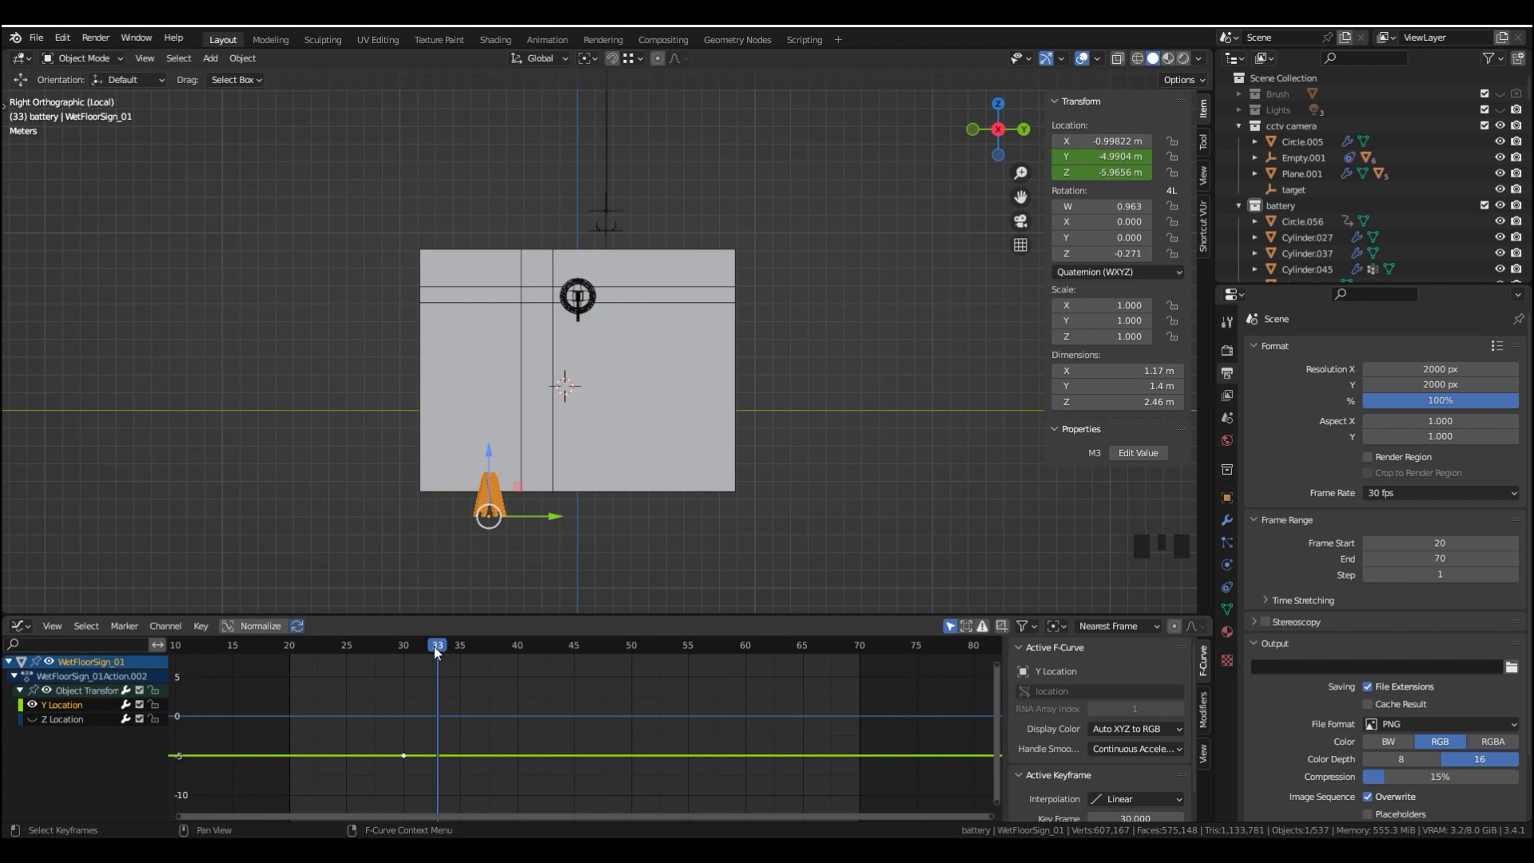
pyautogui.click(688, 645)
pyautogui.moveTo(743, 683); pyautogui.dragTo(742, 690)
pyautogui.keyDown('shift'); pyautogui.moveTo(742, 689); pyautogui.dragTo(740, 690, button='middle'); pyautogui.keyUp('shift')
pyautogui.press('i')
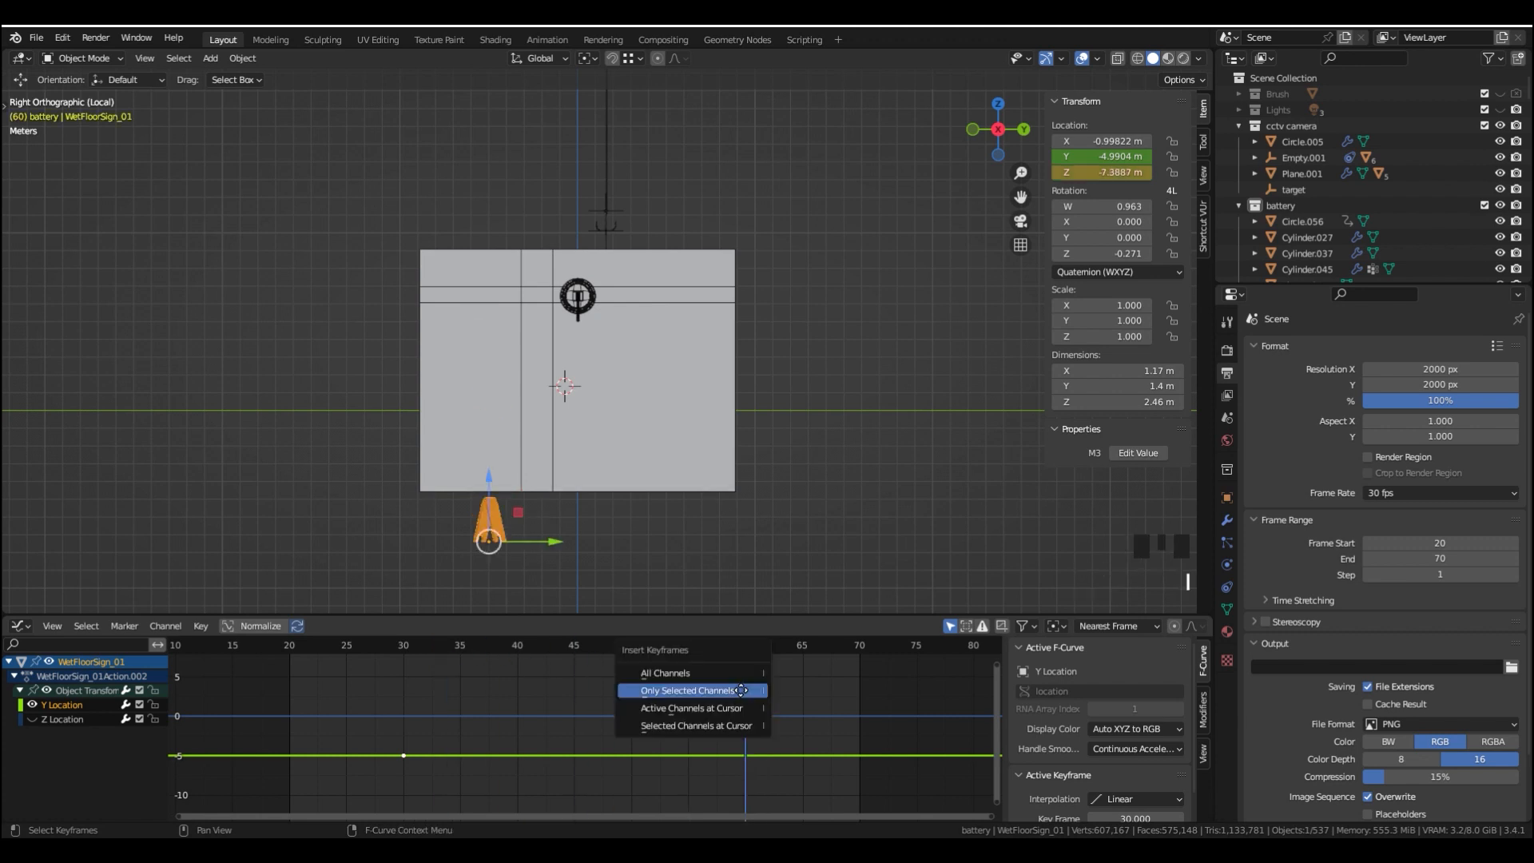
pyautogui.click(741, 691)
# Raise the frame 60 keyframe on the Y Location curve so the sign's Y position is about 4.52 m
pyautogui.click(794, 754)
pyautogui.keyDown('shift'); pyautogui.moveTo(794, 754); pyautogui.dragTo(805, 753, button='middle'); pyautogui.keyUp('shift')
pyautogui.press('g')
pyautogui.press('y')
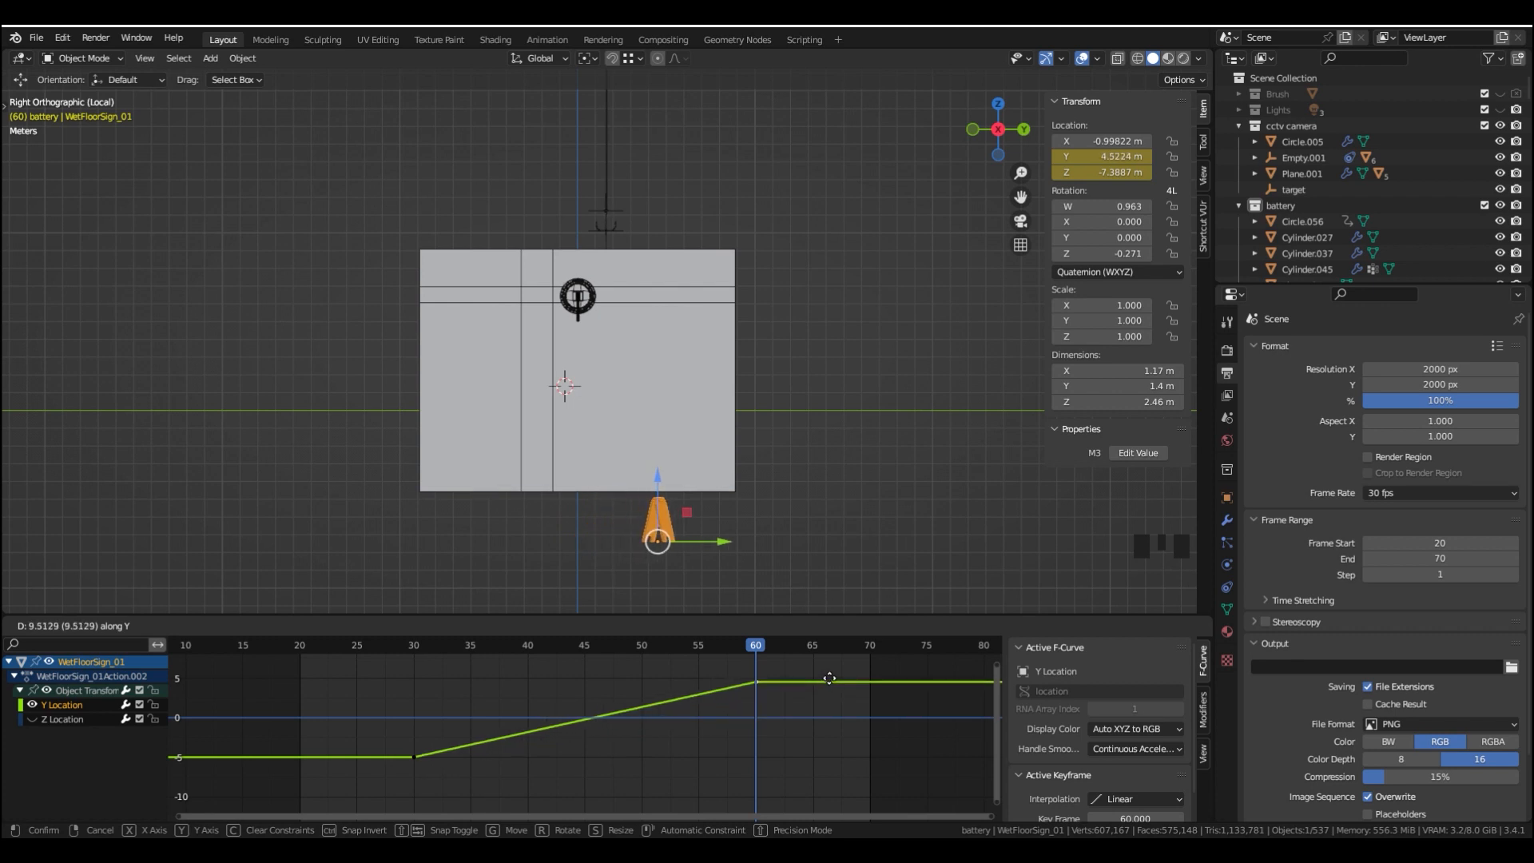
pyautogui.click(830, 678)
# Play back the sign's combined sideways and vertical jump from frame 19
pyautogui.scroll(-3, 783, 693)
pyautogui.keyDown('shift'); pyautogui.moveTo(739, 670); pyautogui.dragTo(698, 673, button='middle'); pyautogui.keyUp('shift')
pyautogui.click(348, 644)
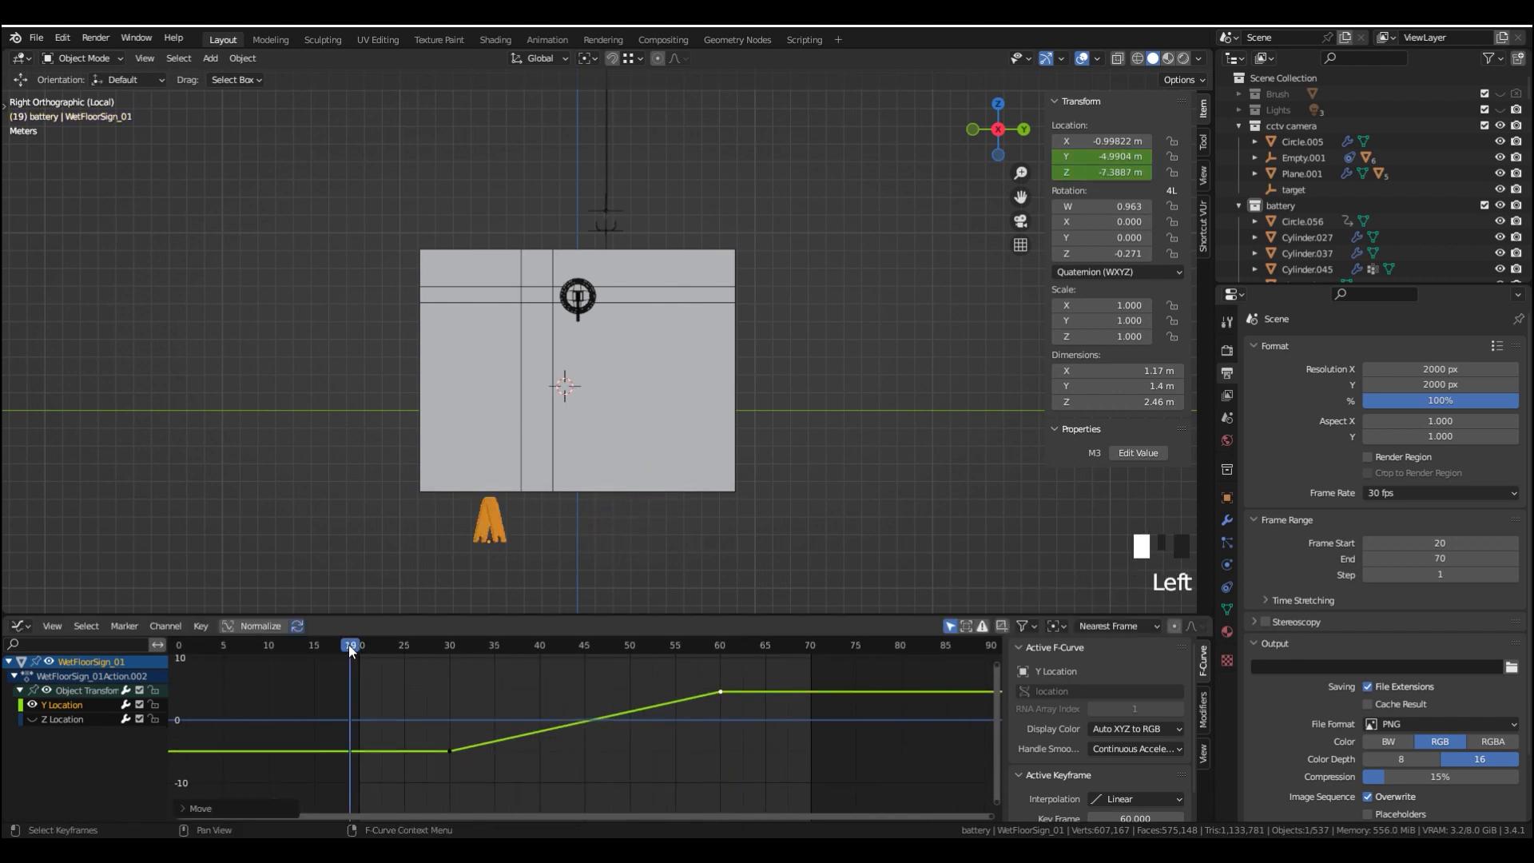
pyautogui.press('space')
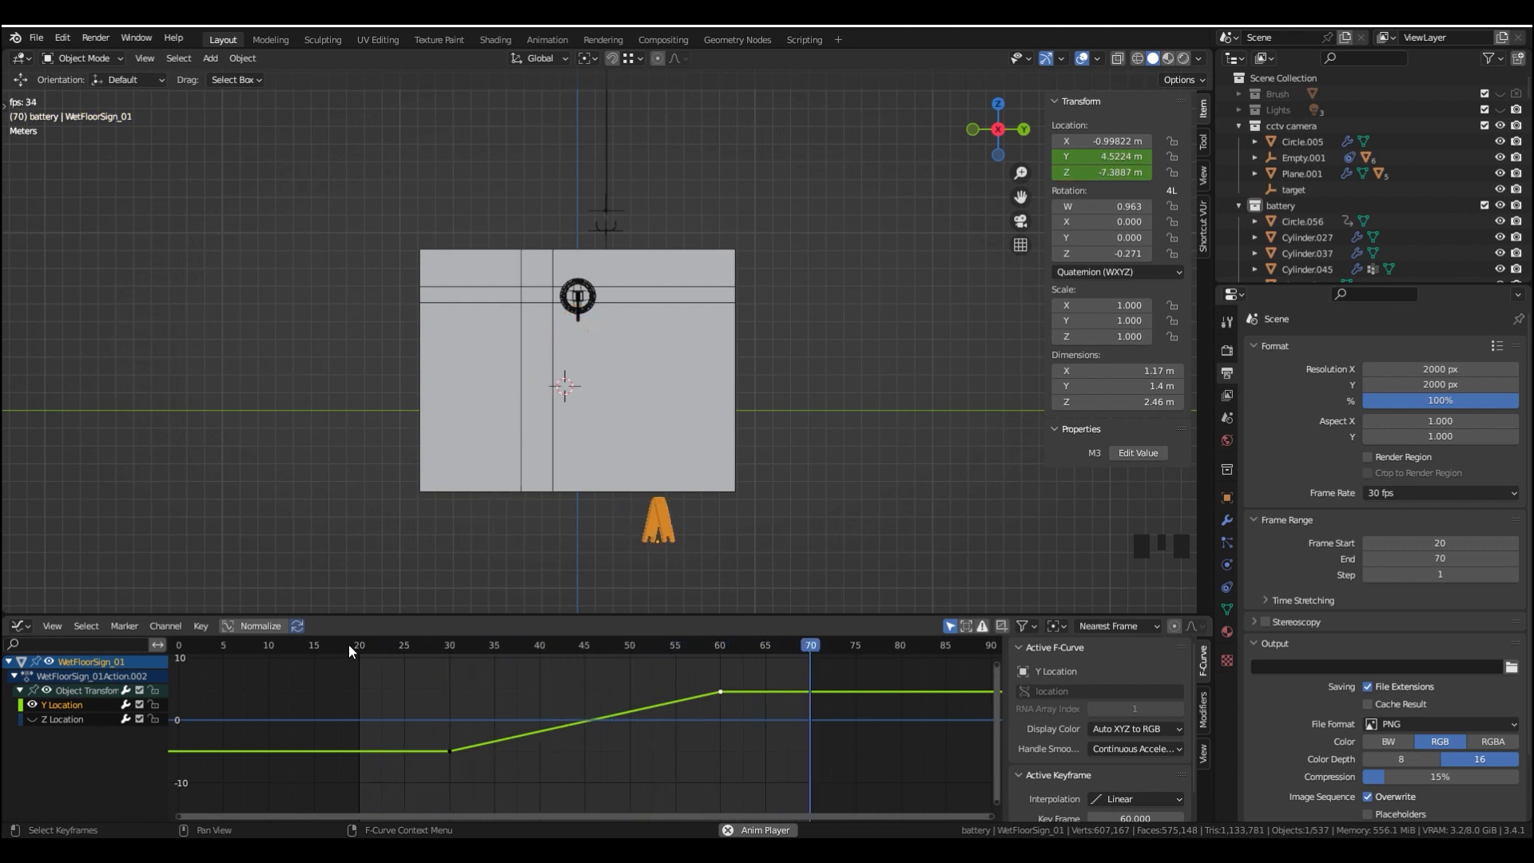
pyautogui.press('space')
# Step frame by frame through the sign's take-off around frame 30 and its landing to examine the motion
pyautogui.scroll(5, 519, 507)
pyautogui.keyDown('shift'); pyautogui.moveTo(520, 506); pyautogui.dragTo(631, 214, button='middle'); pyautogui.keyUp('shift')
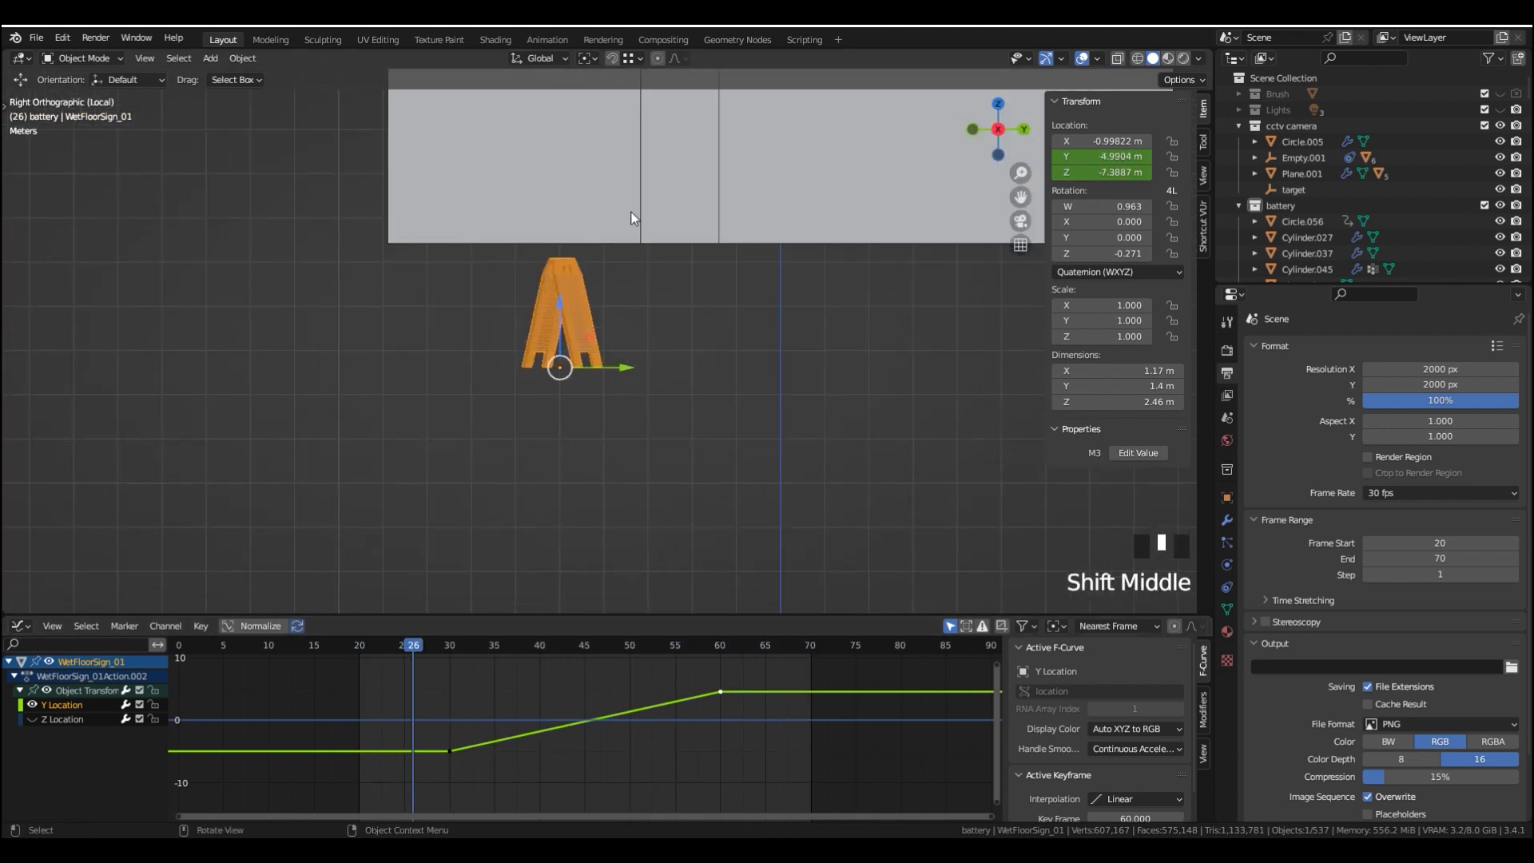
pyautogui.press('Right')
pyautogui.press('Right')
pyautogui.press('Right')
pyautogui.press('Right')
pyautogui.press('Right')
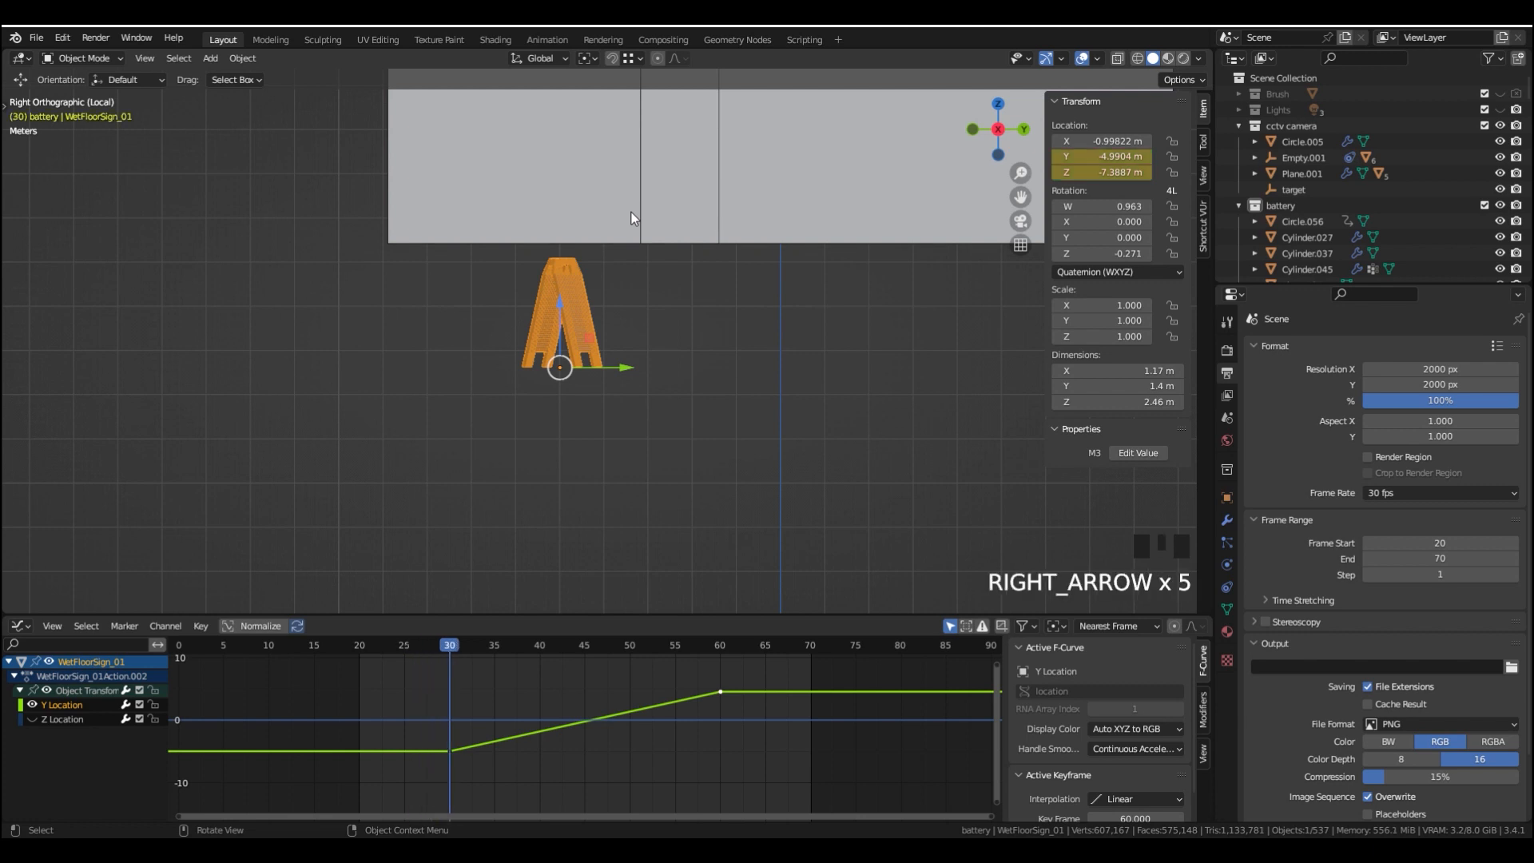
pyautogui.press('Right')
pyautogui.press('Right')
pyautogui.press('Left')
pyautogui.press('Left')
pyautogui.press('Left')
pyautogui.press('Left')
pyautogui.press('Right')
pyautogui.press('Right')
pyautogui.press('Right')
pyautogui.press('Left')
pyautogui.press('Left')
pyautogui.press('Left')
pyautogui.press('space')
pyautogui.press('space')
pyautogui.press('Left')
pyautogui.press('Left')
pyautogui.press('Left')
pyautogui.press('Left')
pyautogui.press('Left')
pyautogui.press('Left')
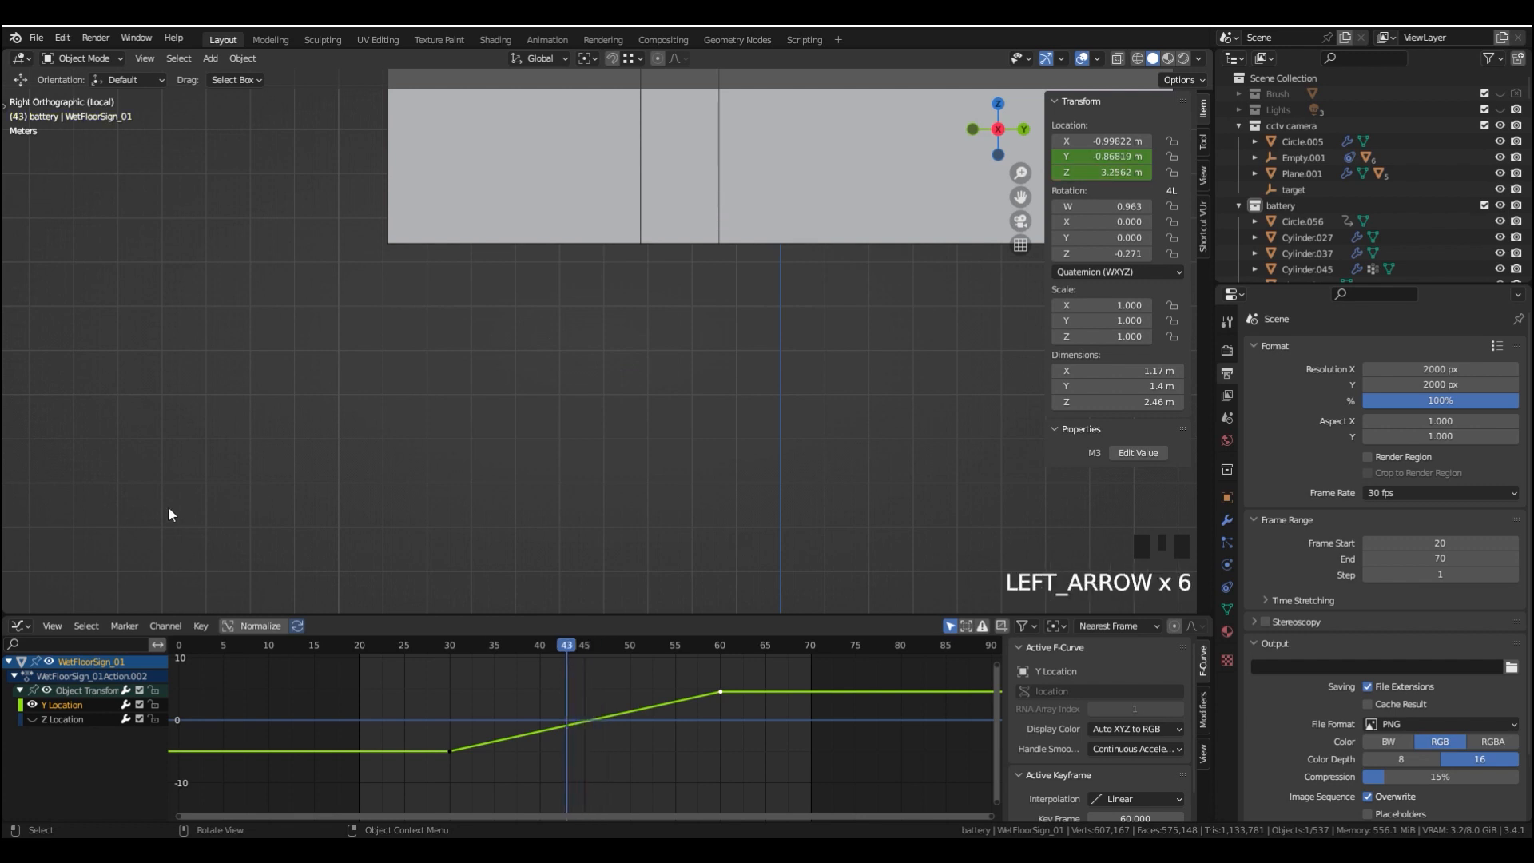
# Isolate the Z Location curve and rotate the frame 30 keyframe's handles upward for a quicker take-off
pyautogui.click(32, 719)
pyautogui.click(32, 704)
pyautogui.click(448, 767)
pyautogui.moveTo(448, 772)
pyautogui.keyDown('shift'); pyautogui.mouseDown(button='middle')
pyautogui.moveTo(419, 767)
pyautogui.moveTo(447, 763)
pyautogui.mouseUp(button='middle'); pyautogui.keyUp('shift')
pyautogui.press('r')
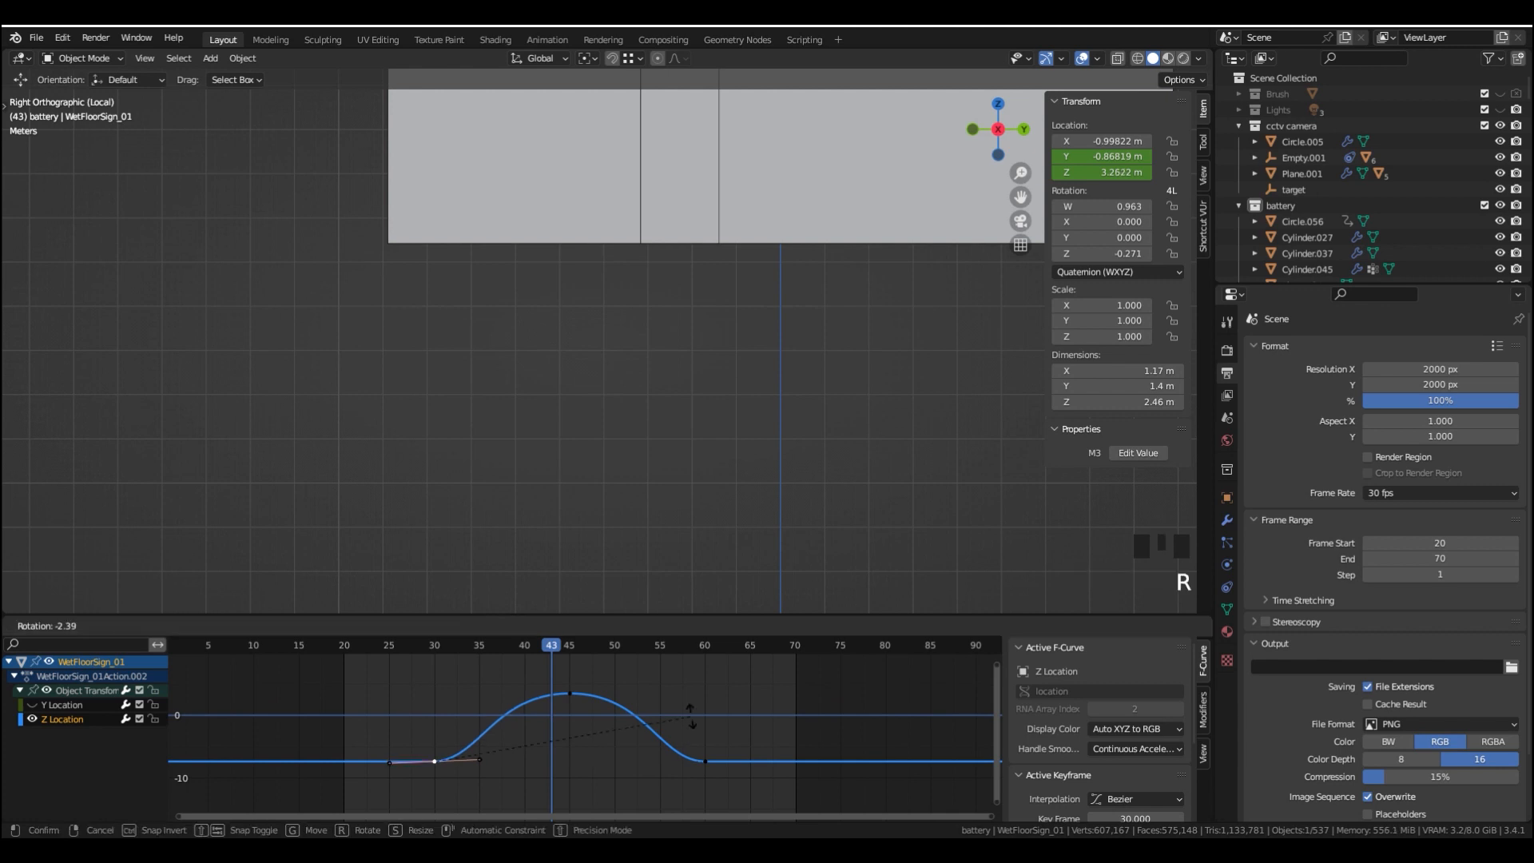
pyautogui.click(668, 681)
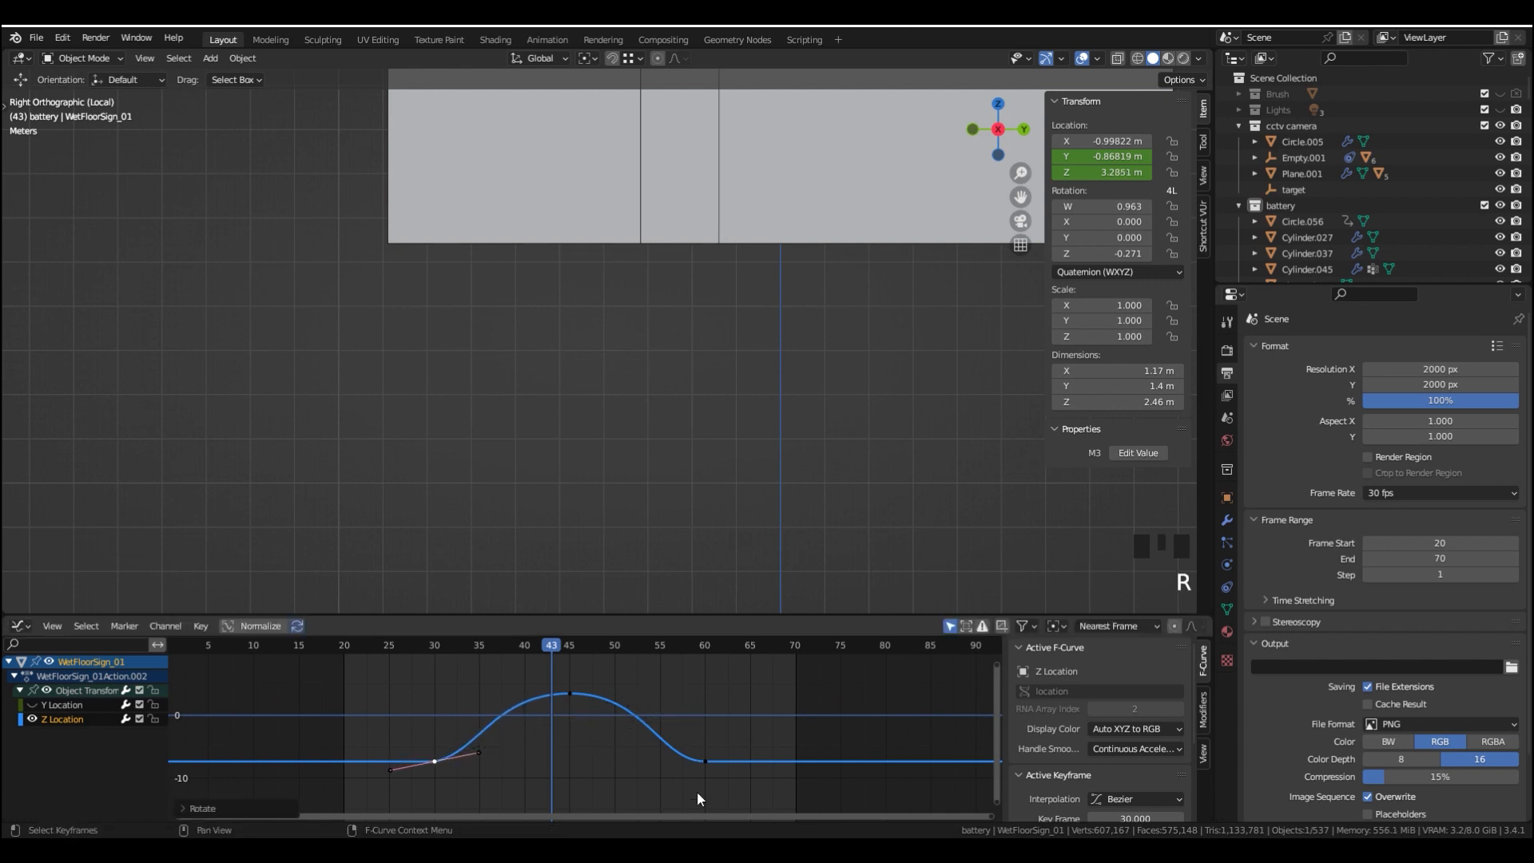
# Rotate the handles of the frame 60 Z Location keyframe by about 15 degrees for a sharper landing
pyautogui.click(712, 759)
pyautogui.press('r')
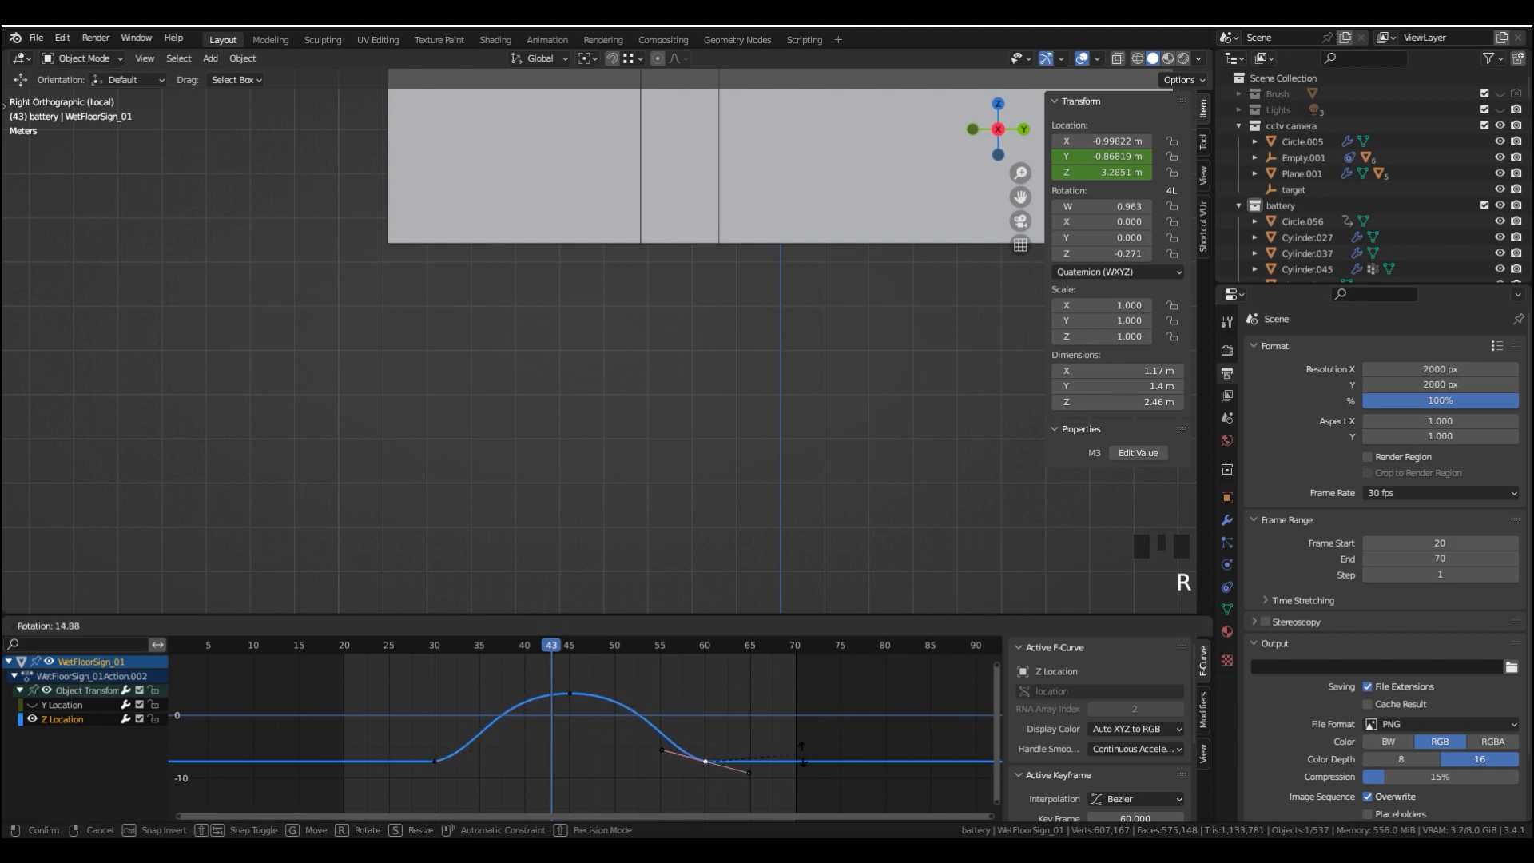
pyautogui.click(801, 755)
# Play back the sign's jump across the wall with the adjusted take-off and landing
pyautogui.scroll(-2, 519, 696)
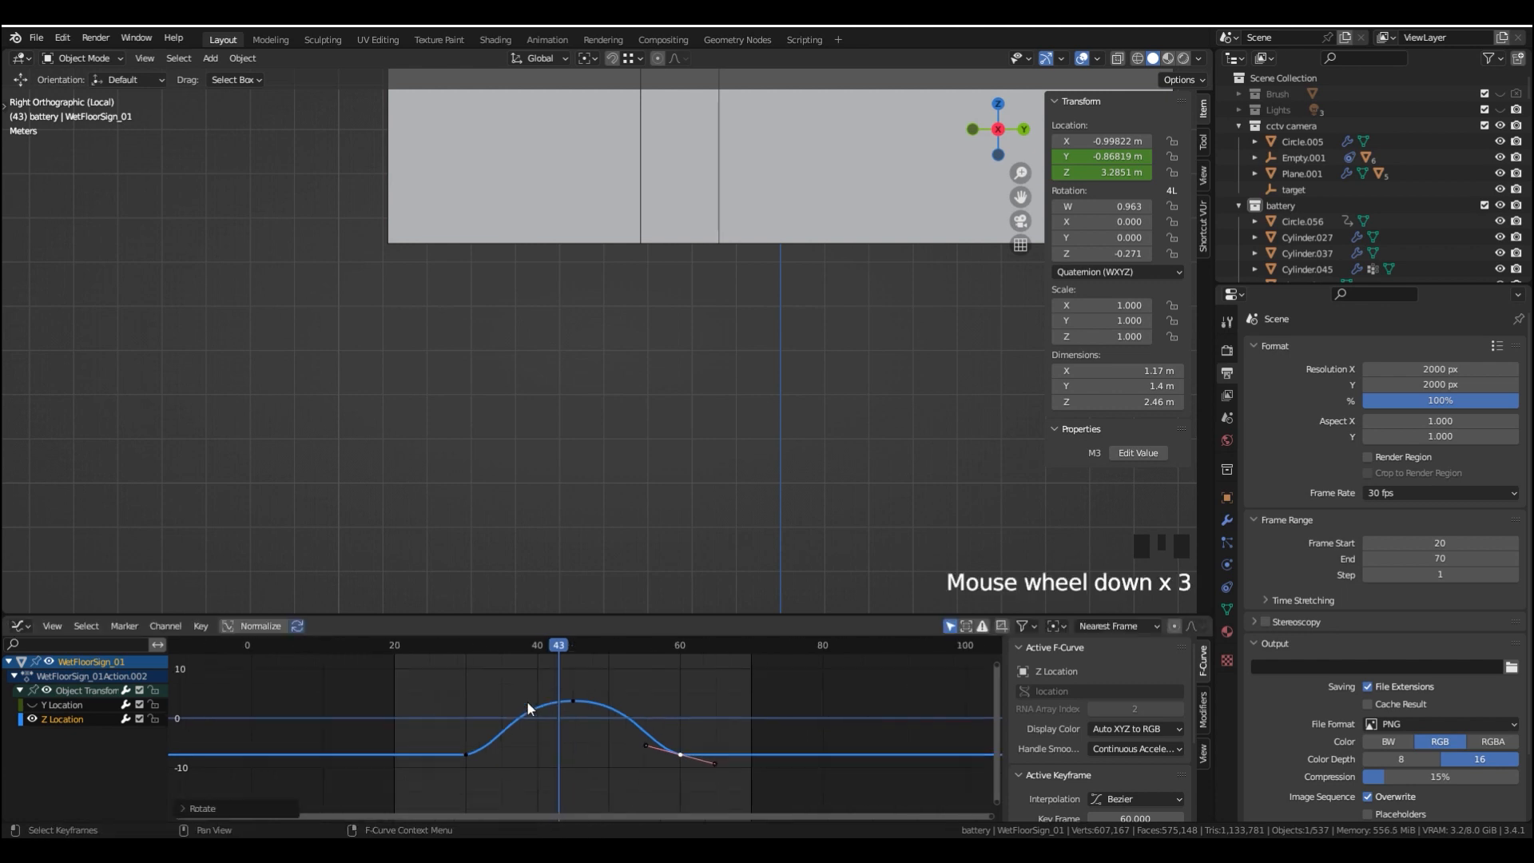
pyautogui.scroll(-2, 544, 467)
pyautogui.keyDown('shift'); pyautogui.moveTo(627, 392); pyautogui.dragTo(601, 472, button='middle'); pyautogui.keyUp('shift')
pyautogui.scroll(-1, 601, 473)
pyautogui.press('space')
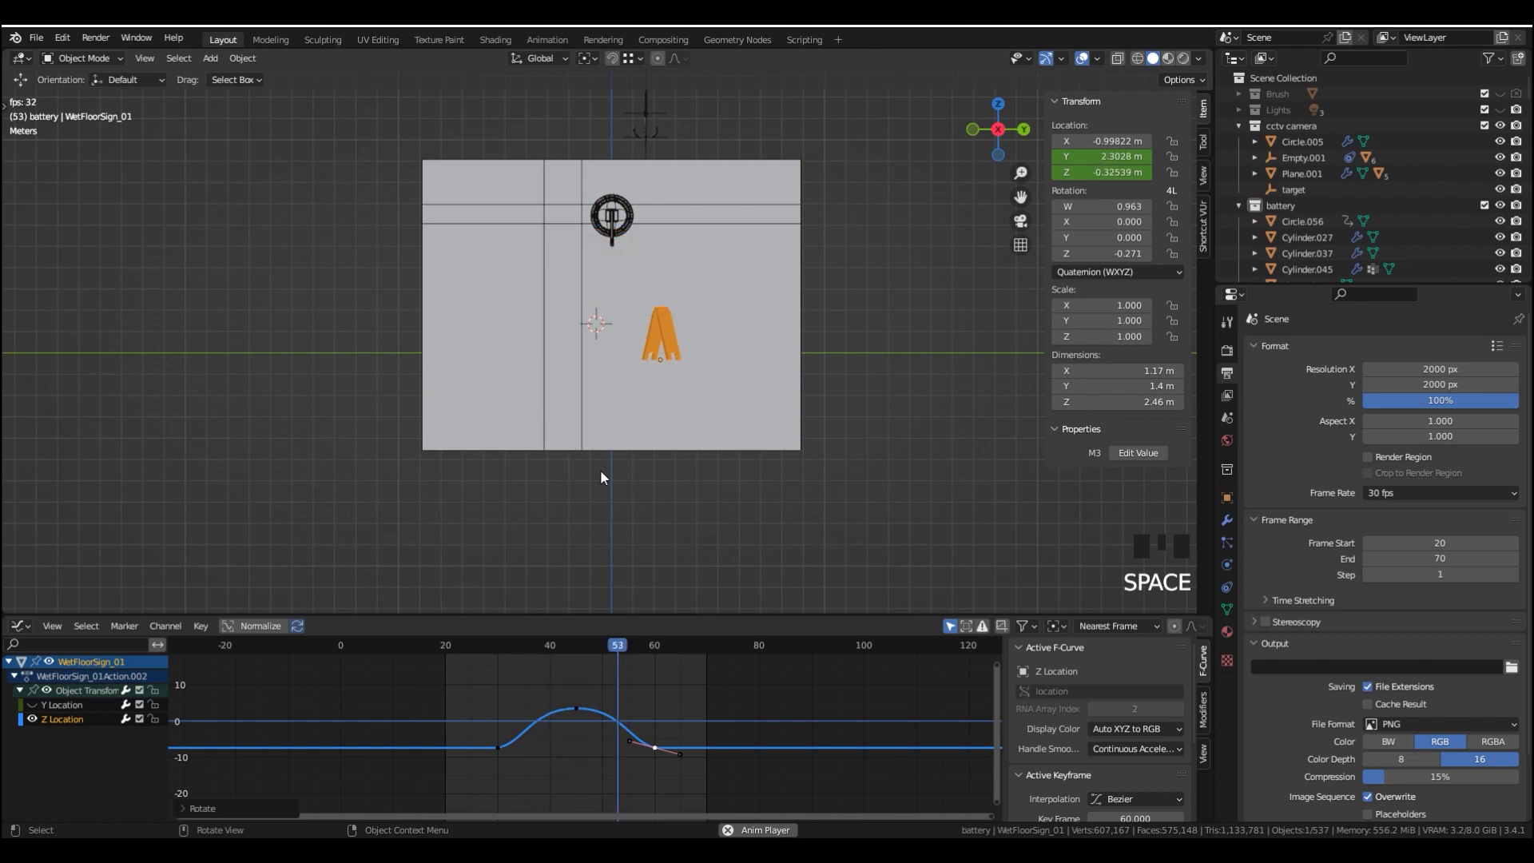
pyautogui.press('space')
pyautogui.press('space')
# Rotate the frame 30 Z Location keyframe's handles by about a further -10 degrees to steepen the take-off
pyautogui.click(497, 747)
pyautogui.press('space')
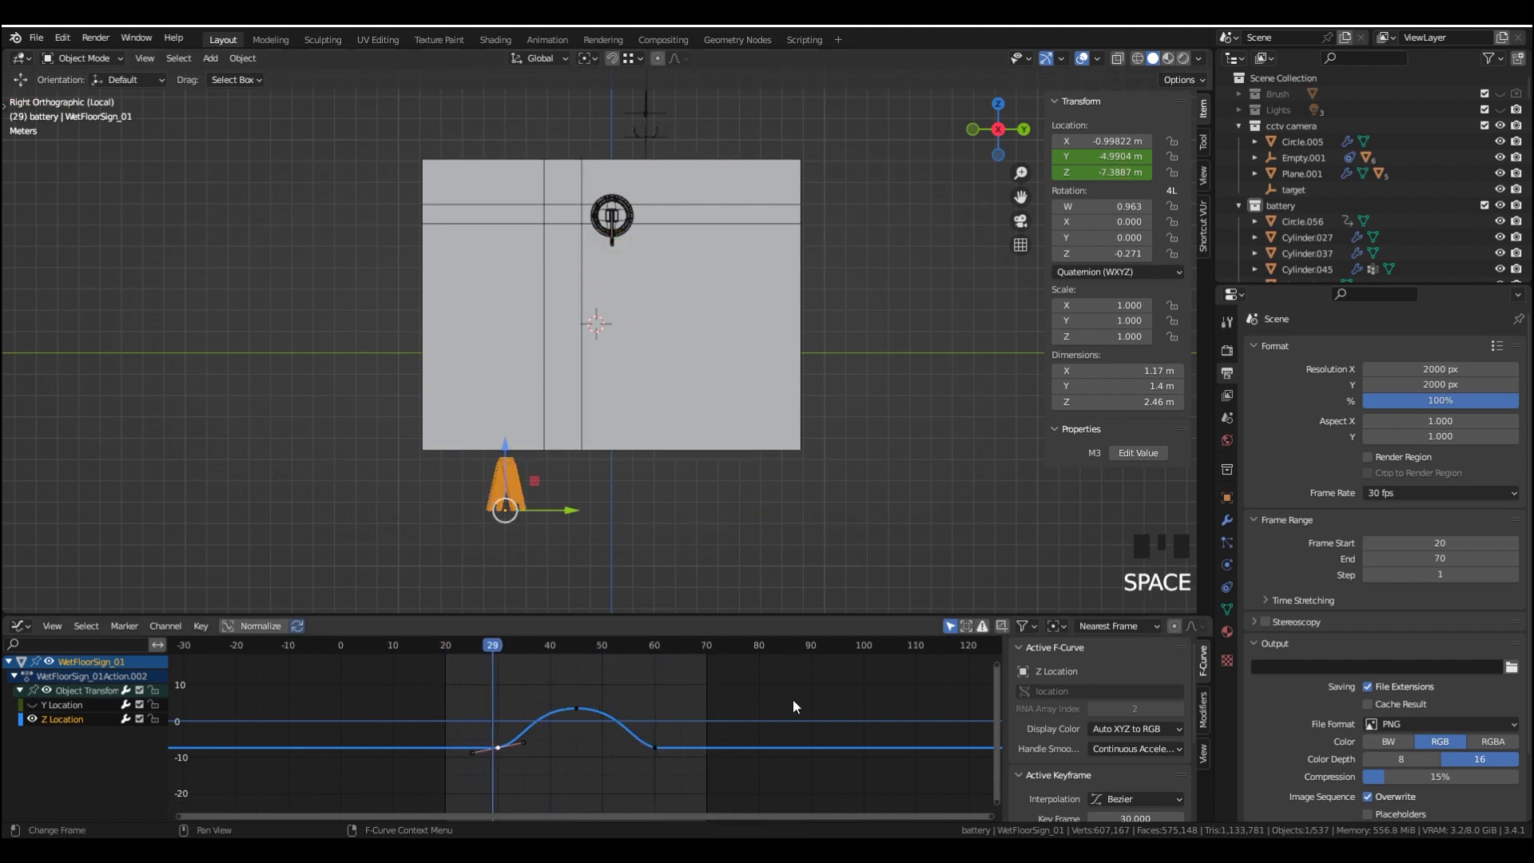
pyautogui.press('r')
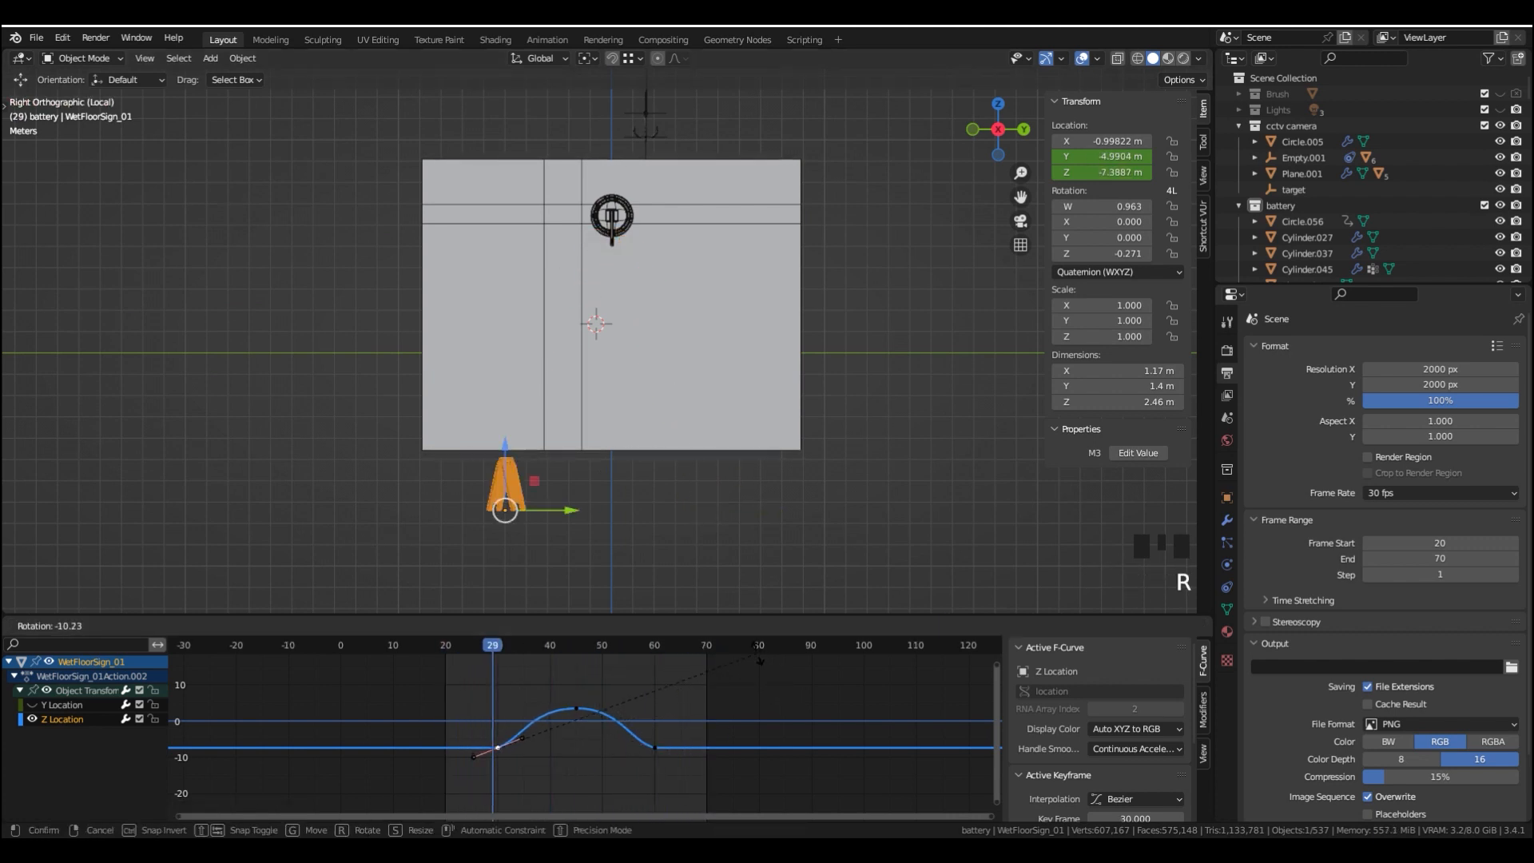
pyautogui.click(760, 660)
# Rotate the frame 60 Z Location keyframe's handles again and play back the jump
pyautogui.click(652, 744)
pyautogui.press('r')
pyautogui.press('space')
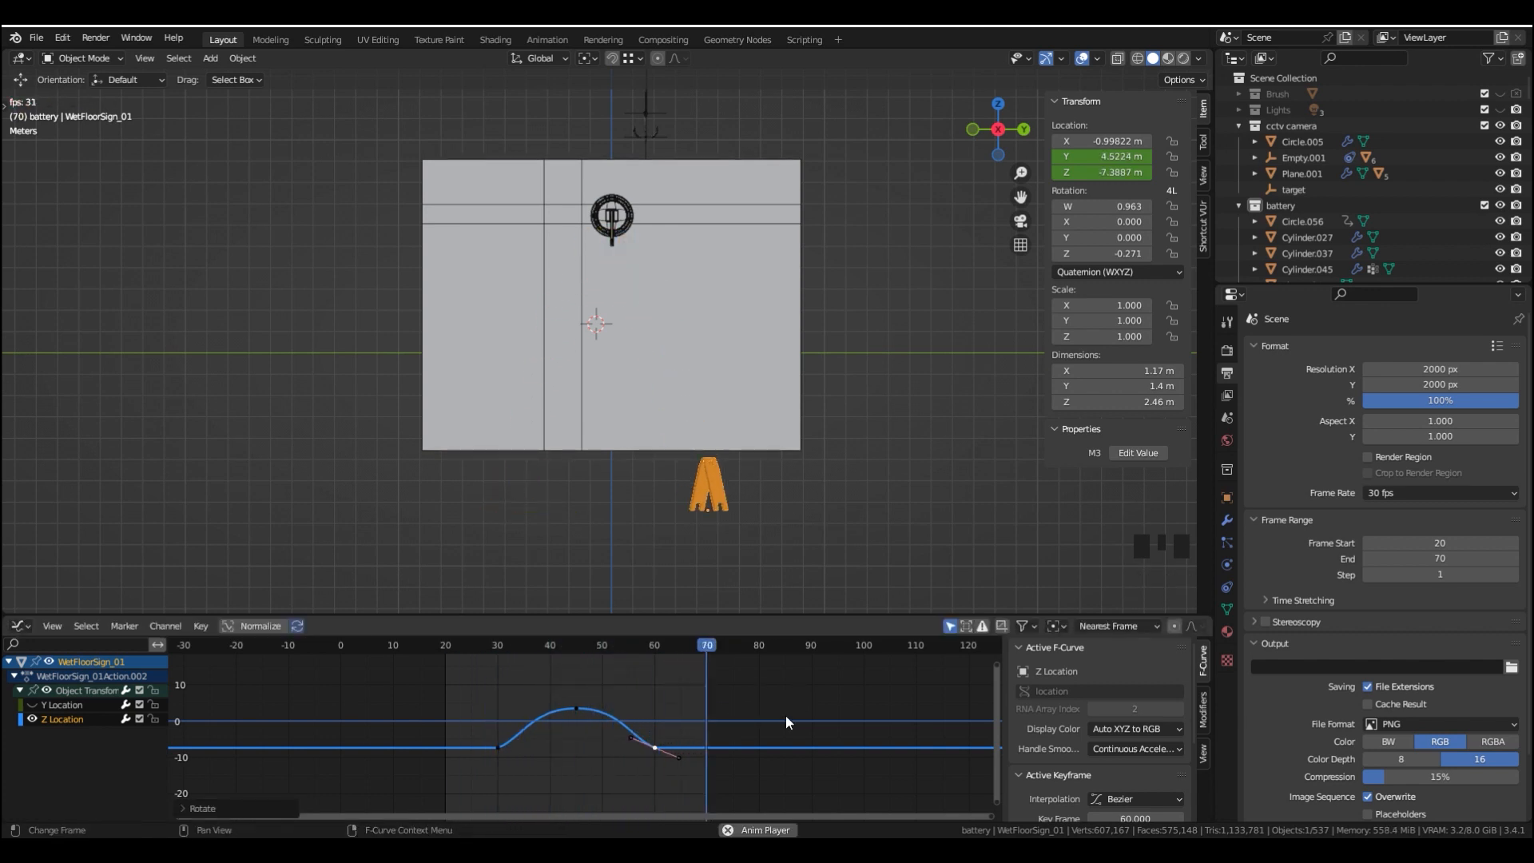
pyautogui.press('space')
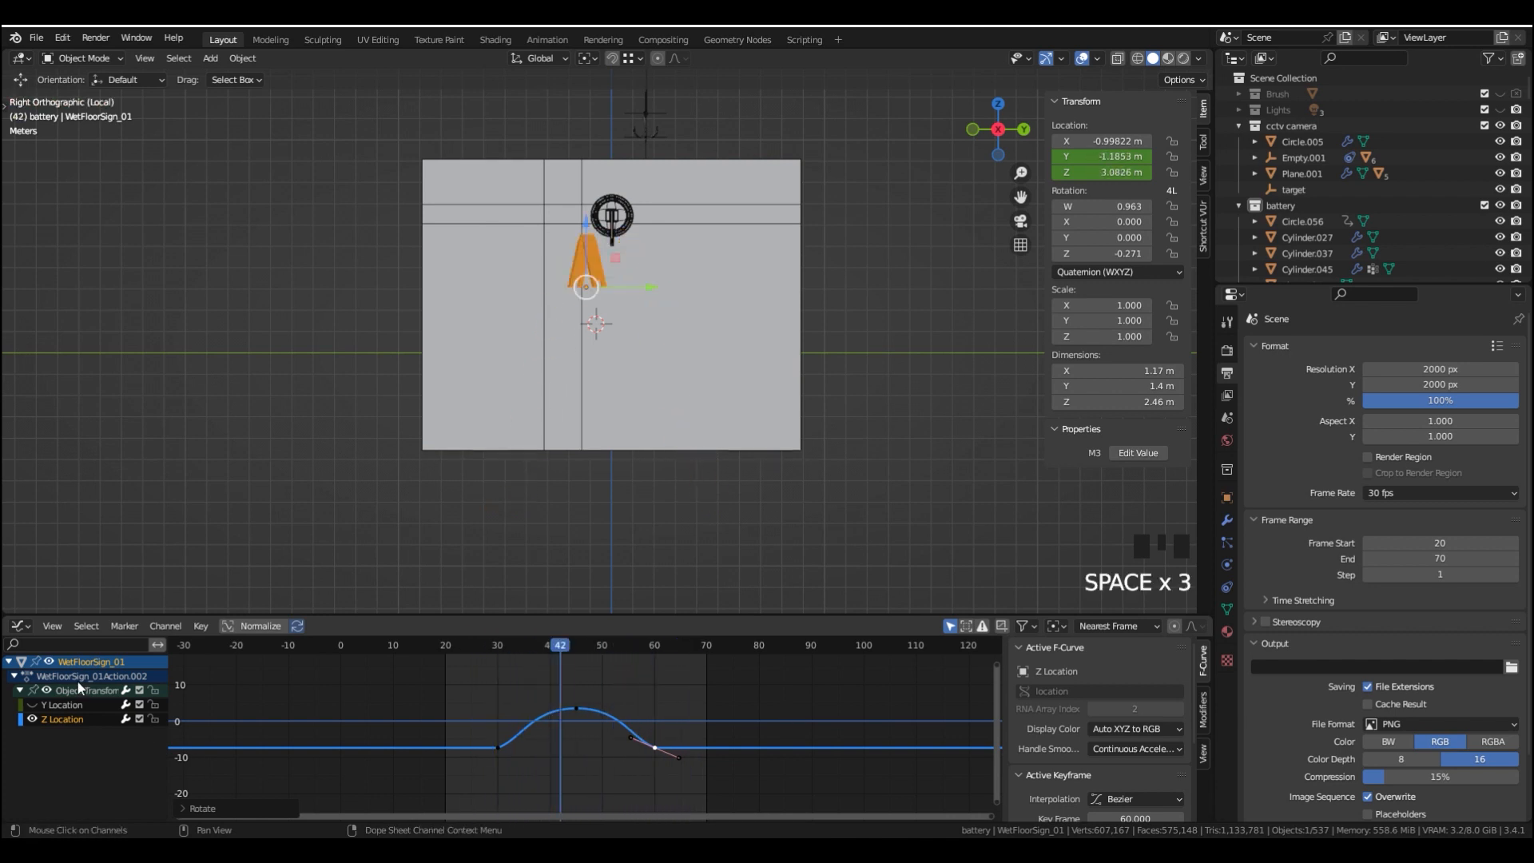
# Show only the wet floor sign's Y Location curve, hiding its Z Location curve
pyautogui.click(32, 719)
pyautogui.click(32, 704)
pyautogui.scroll(2, 609, 722)
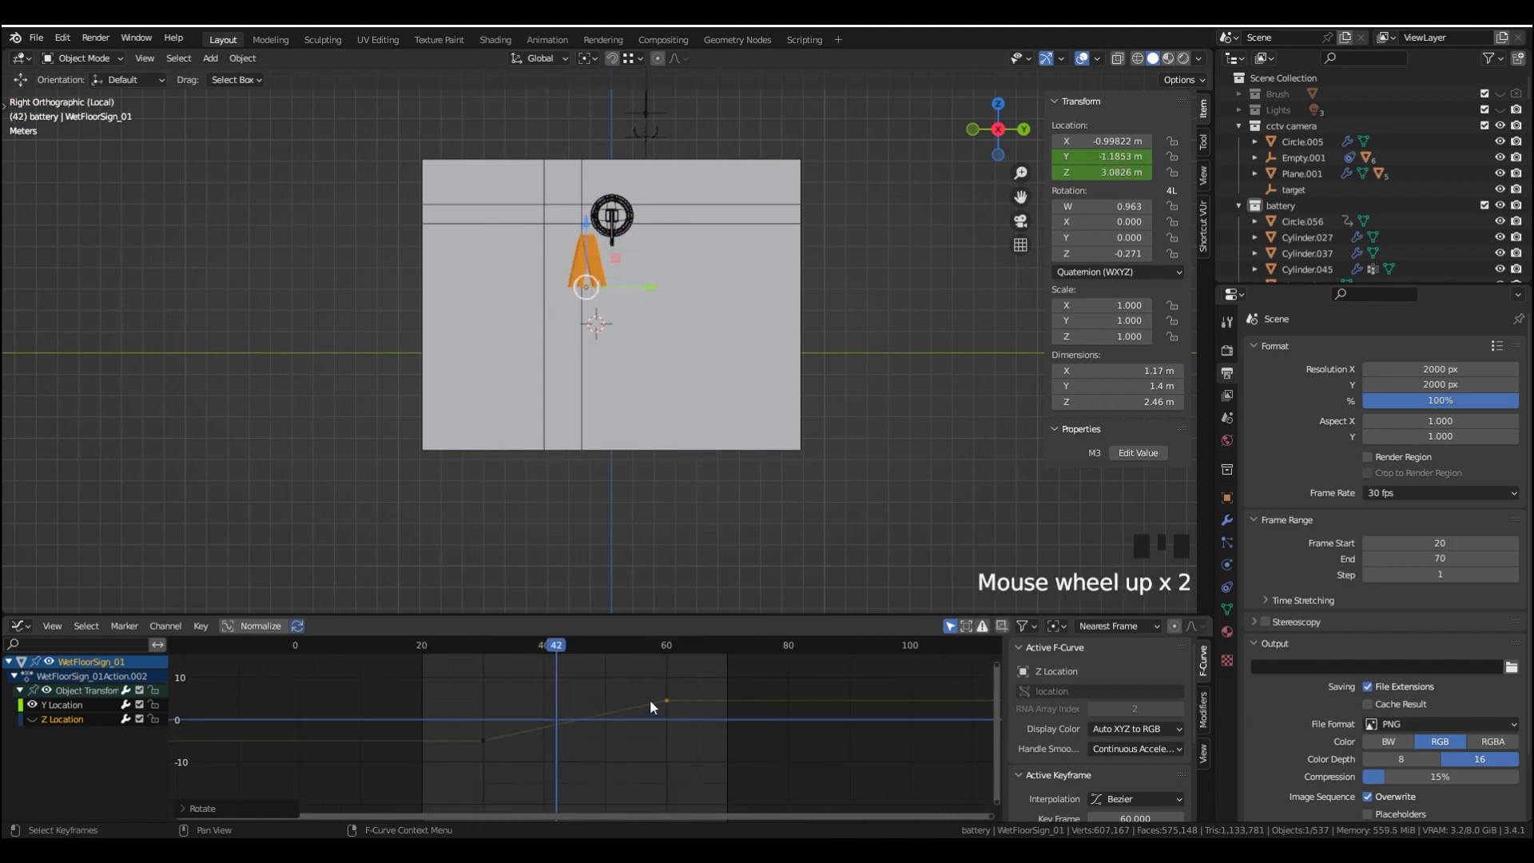
pyautogui.keyDown('shift'); pyautogui.moveTo(650, 698); pyautogui.dragTo(615, 727, button='middle'); pyautogui.keyUp('shift')
pyautogui.middleClick(563, 738)
# Try Bezier interpolation on the sign's Y Location keyframes, play back the jump and undo the change
pyautogui.press('t')
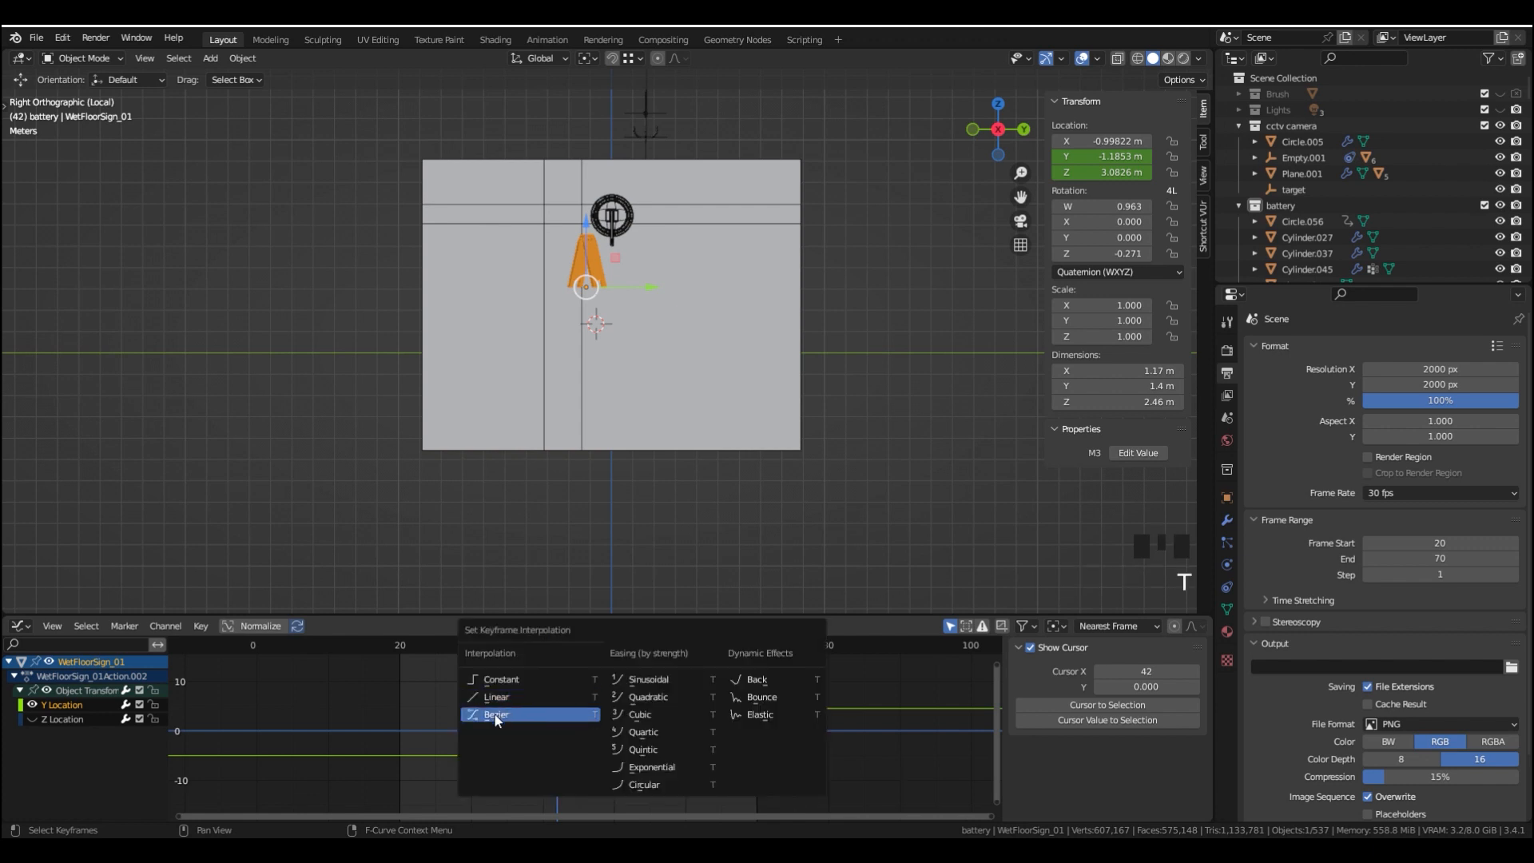
pyautogui.click(495, 714)
pyautogui.moveTo(489, 645); pyautogui.dragTo(455, 644)
pyautogui.press('space')
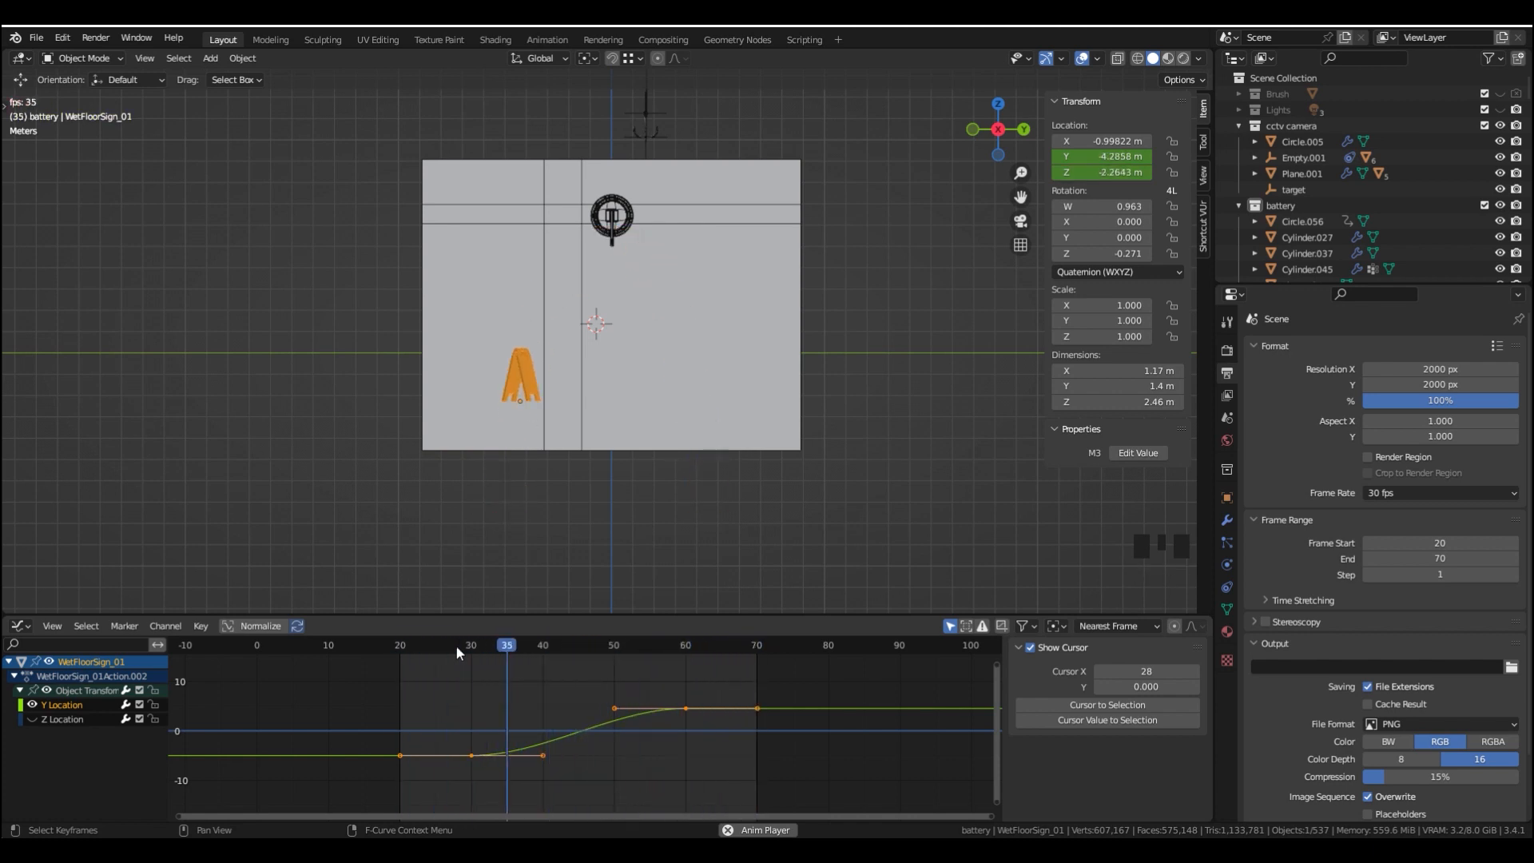
pyautogui.press('space')
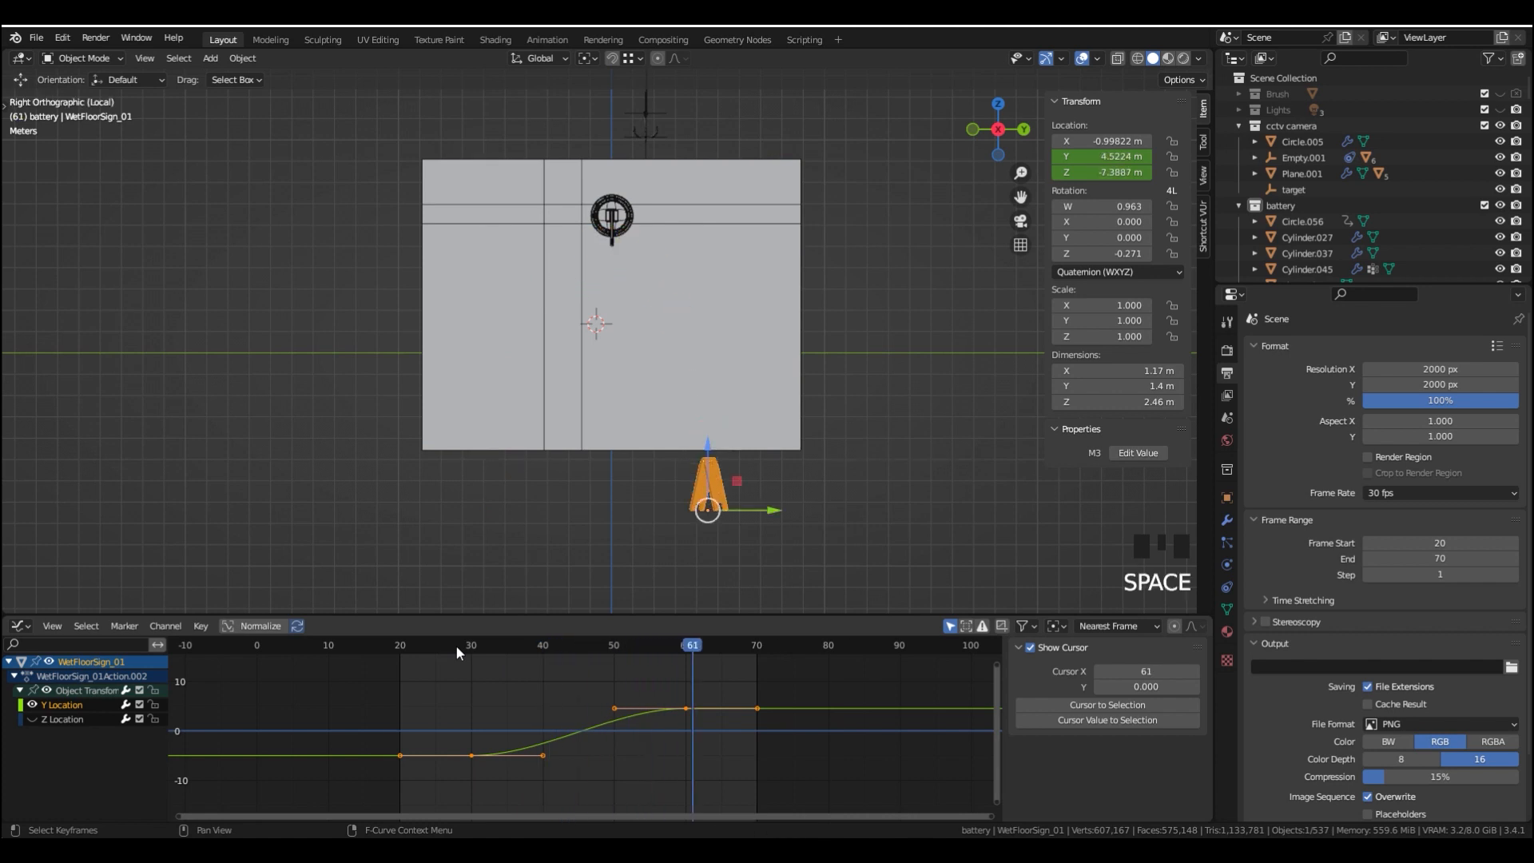
pyautogui.hotkey('ctrl', 'z')
pyautogui.hotkey('ctrl', 'z')
# Play back the sign's jump with linear sideways motion and save the file
pyautogui.press('space')
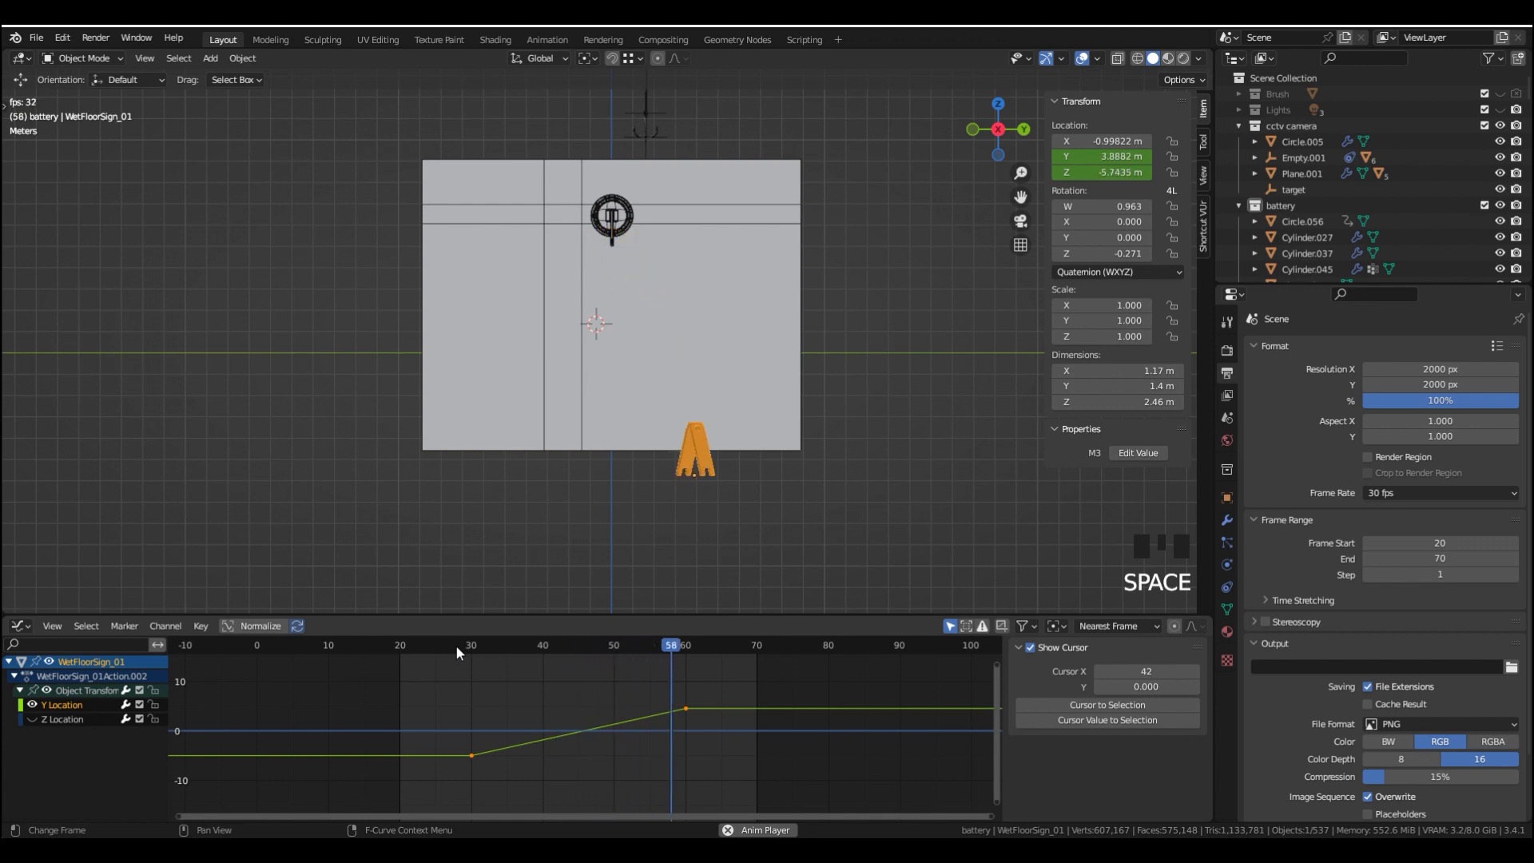
pyautogui.press('space')
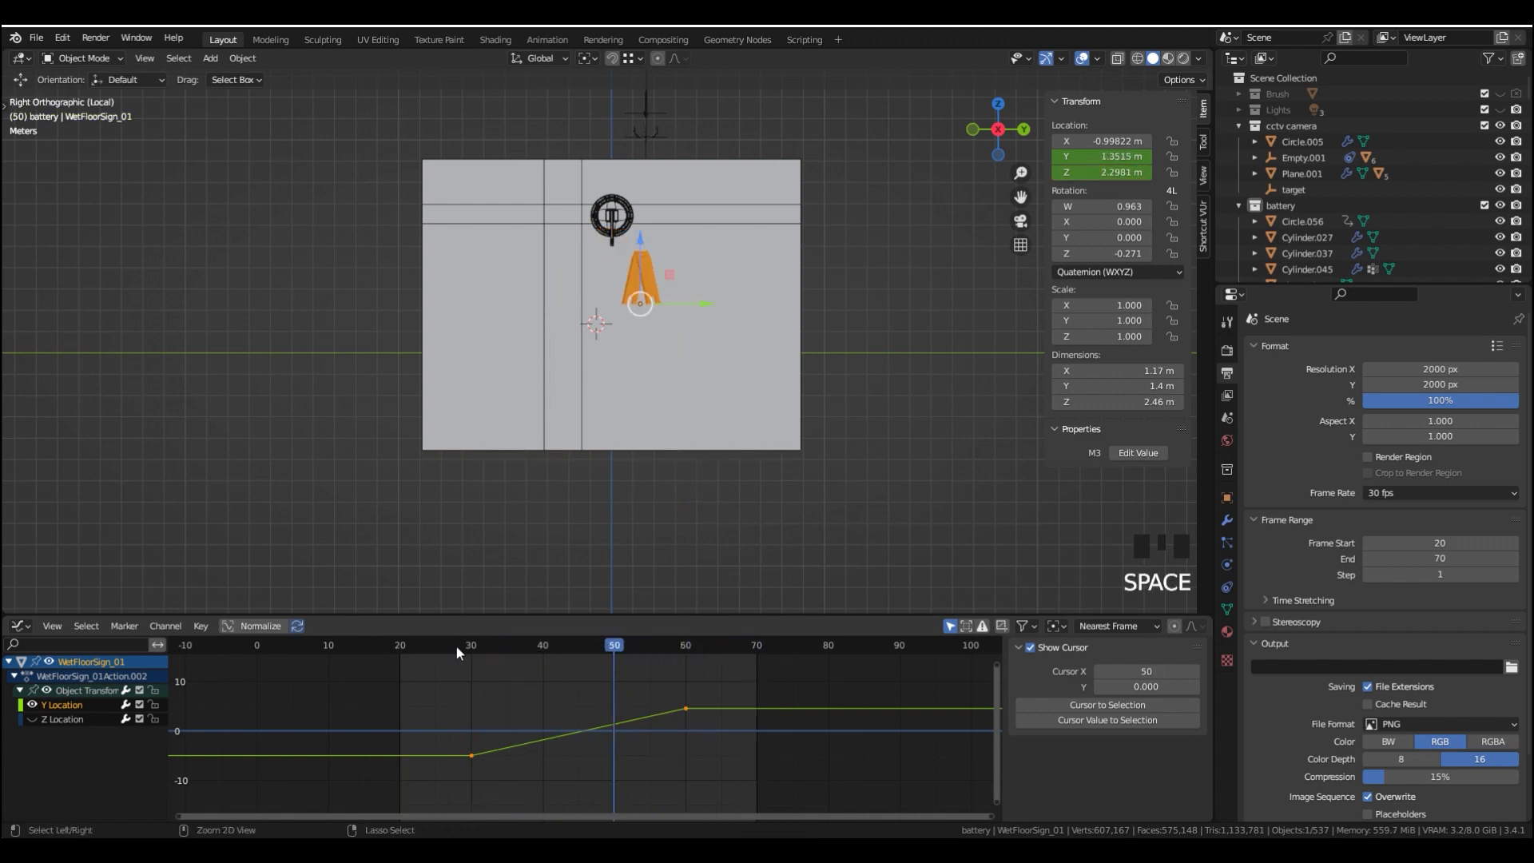
pyautogui.hotkey('ctrl', 's')
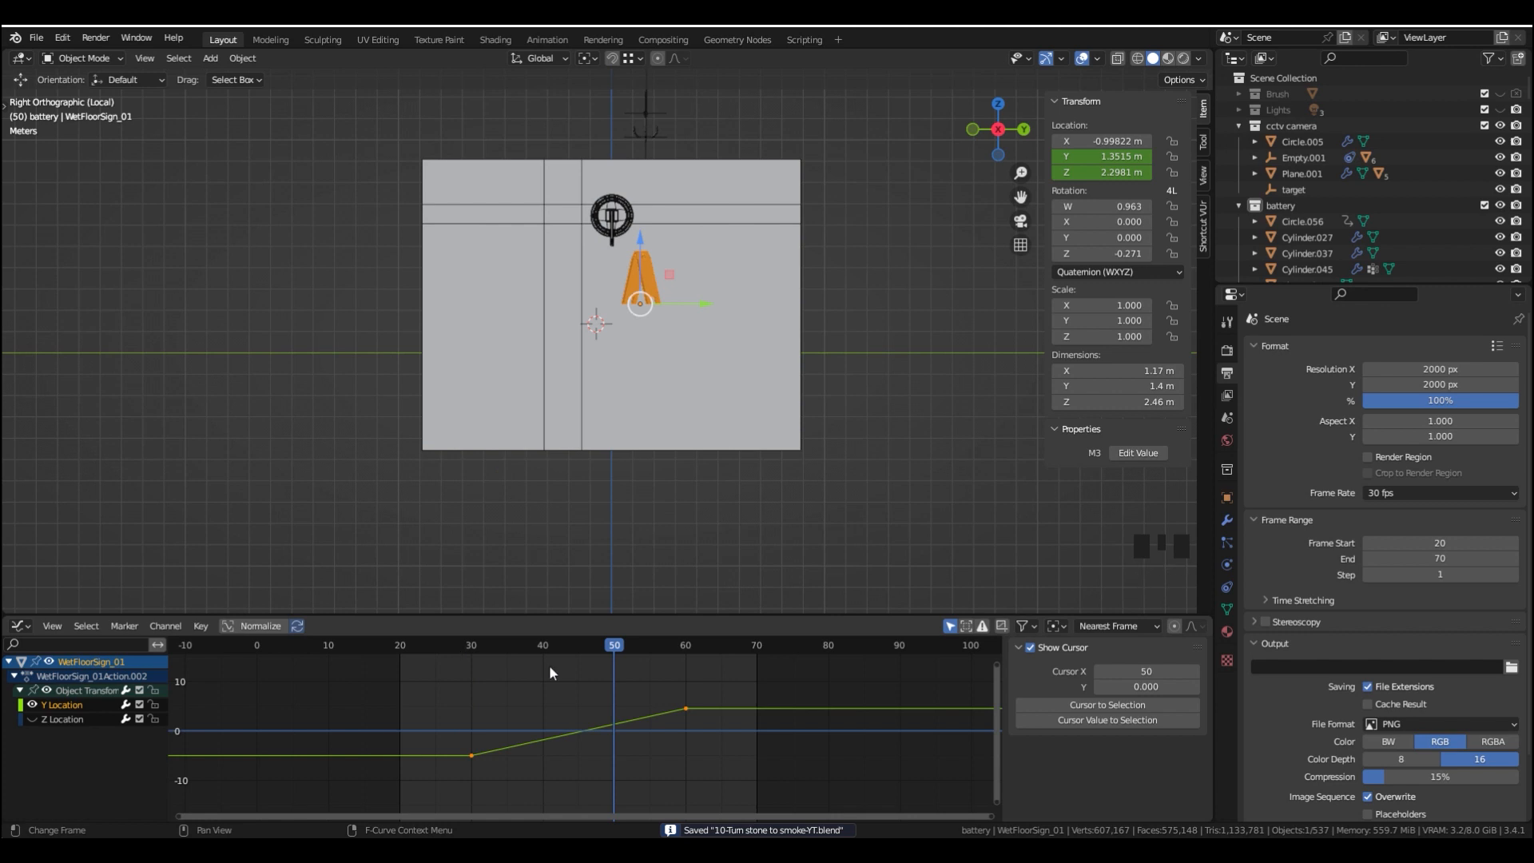
# Disable the sign's Y and Z Location channels and play the animation from frame 20 in a perspective view
pyautogui.keyDown('shift'); pyautogui.moveTo(674, 220); pyautogui.dragTo(628, 440, button='middle'); pyautogui.keyUp('shift')
pyautogui.scroll(3, 675, 333)
pyautogui.scroll(1, 676, 340)
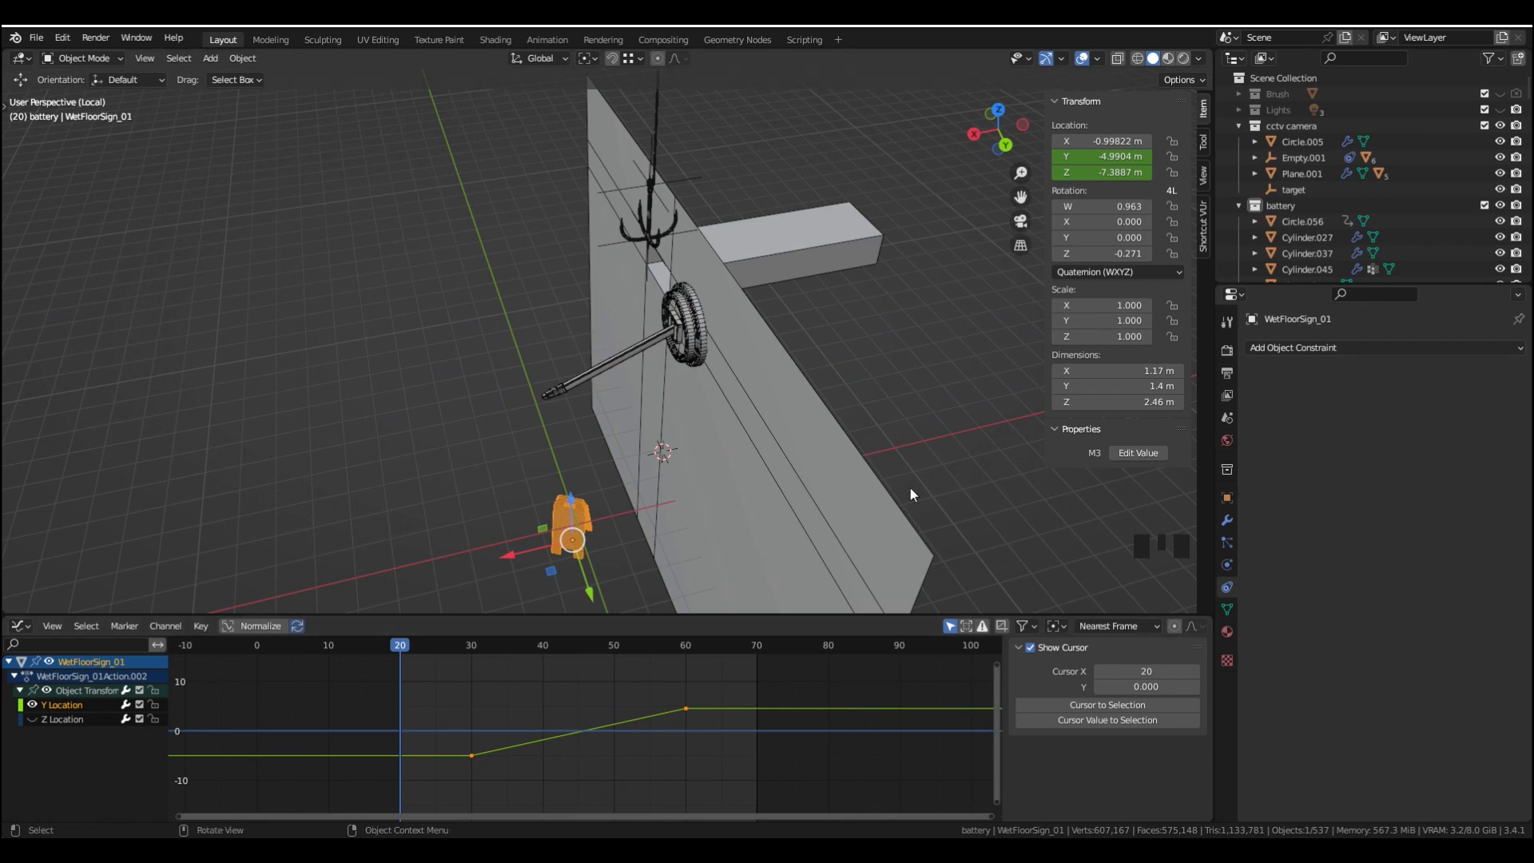
pyautogui.moveTo(602, 194); pyautogui.dragTo(638, 204, button='middle')
pyautogui.scroll(1, 578, 344)
pyautogui.hotkey('shift', 'Left')
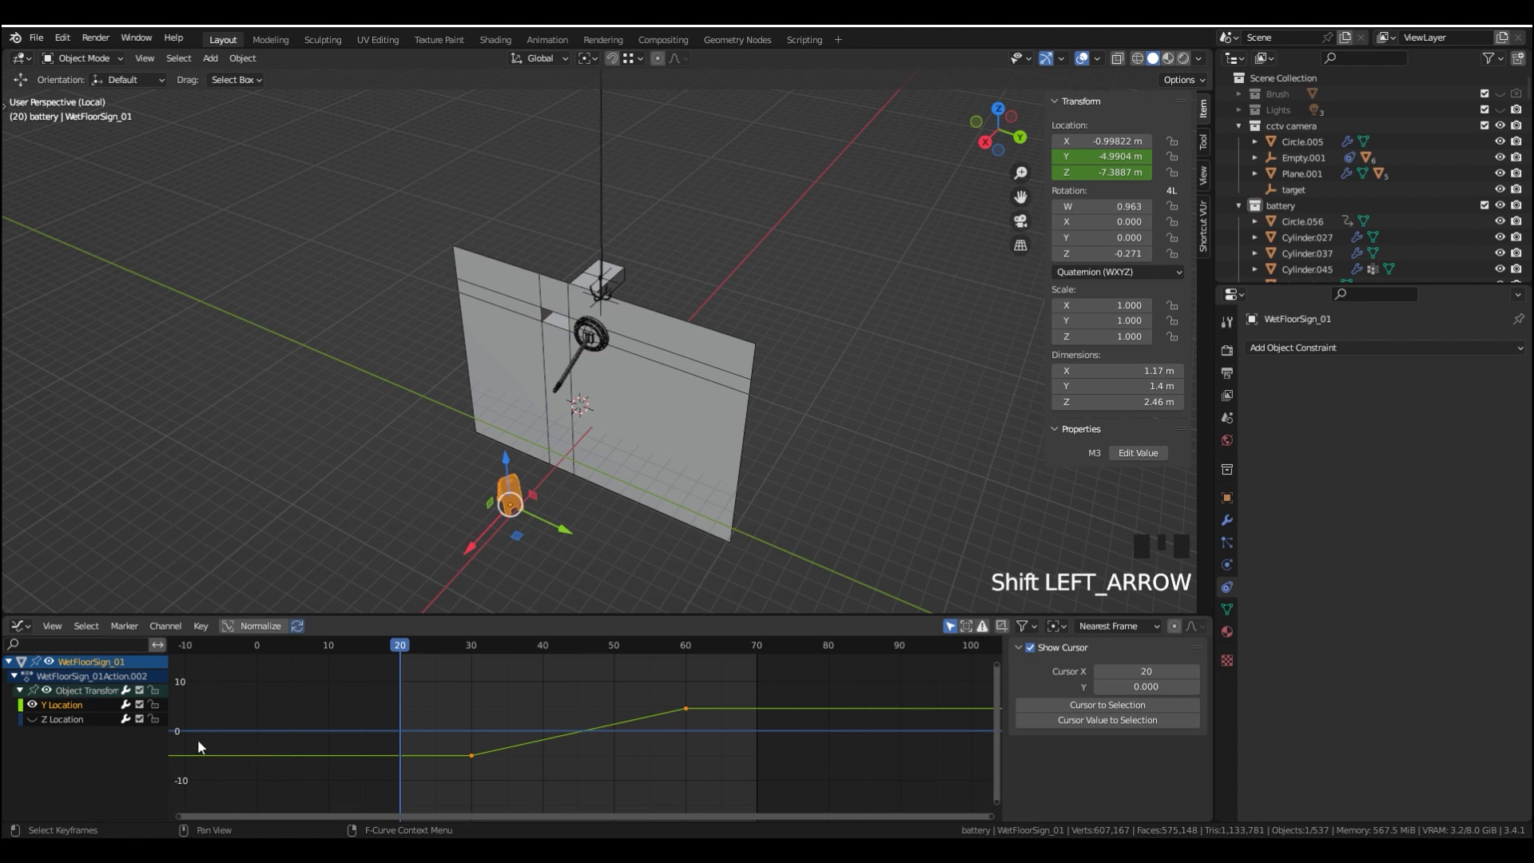
pyautogui.click(136, 719)
pyautogui.moveTo(458, 595); pyautogui.dragTo(576, 384, button='middle')
pyautogui.press('space')
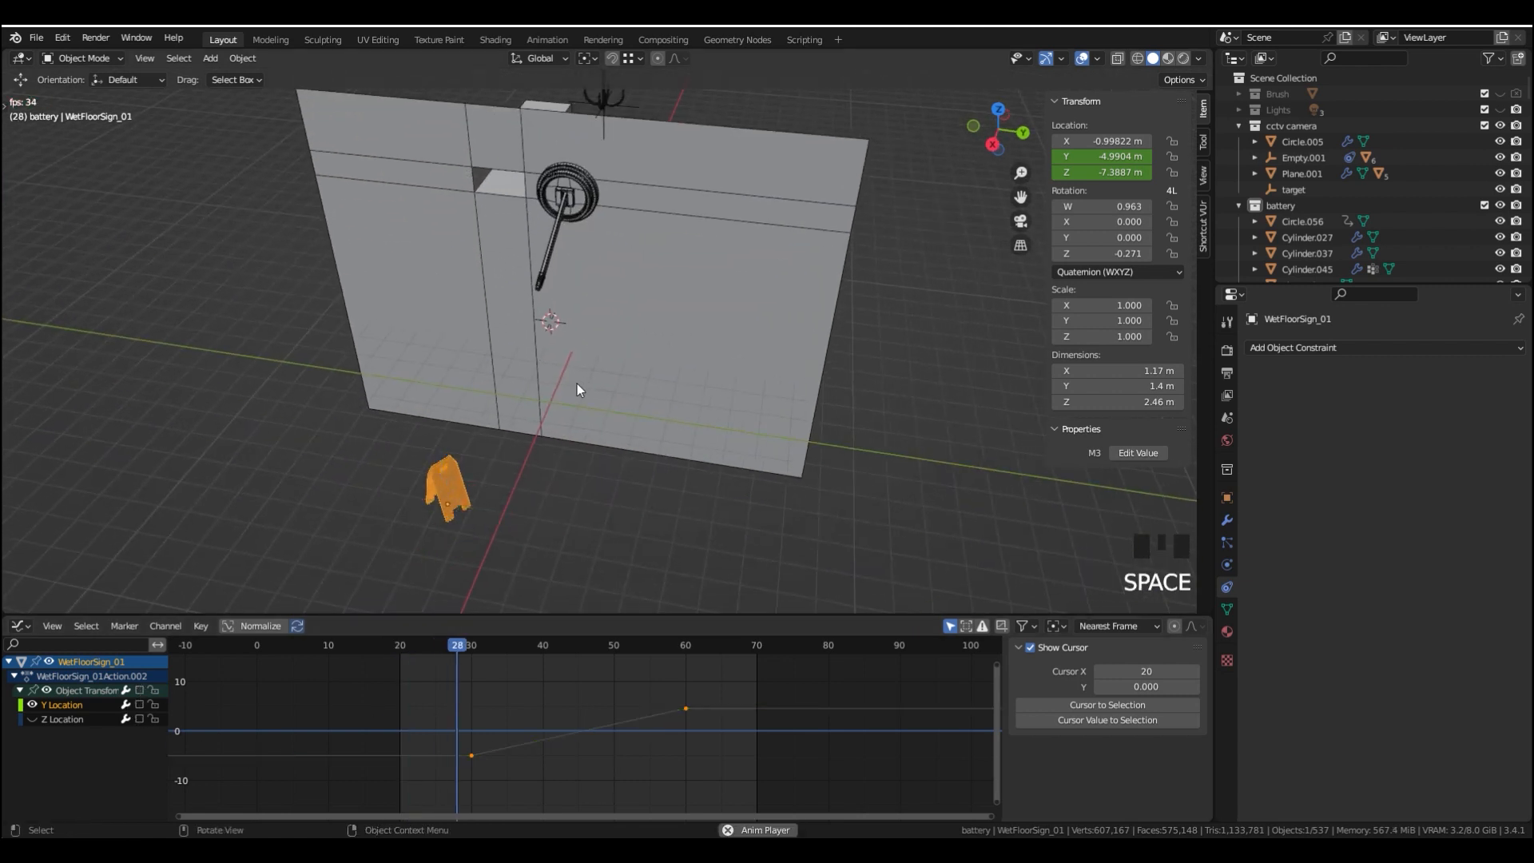
pyautogui.press('space')
pyautogui.hotkey('shift', 'Left')
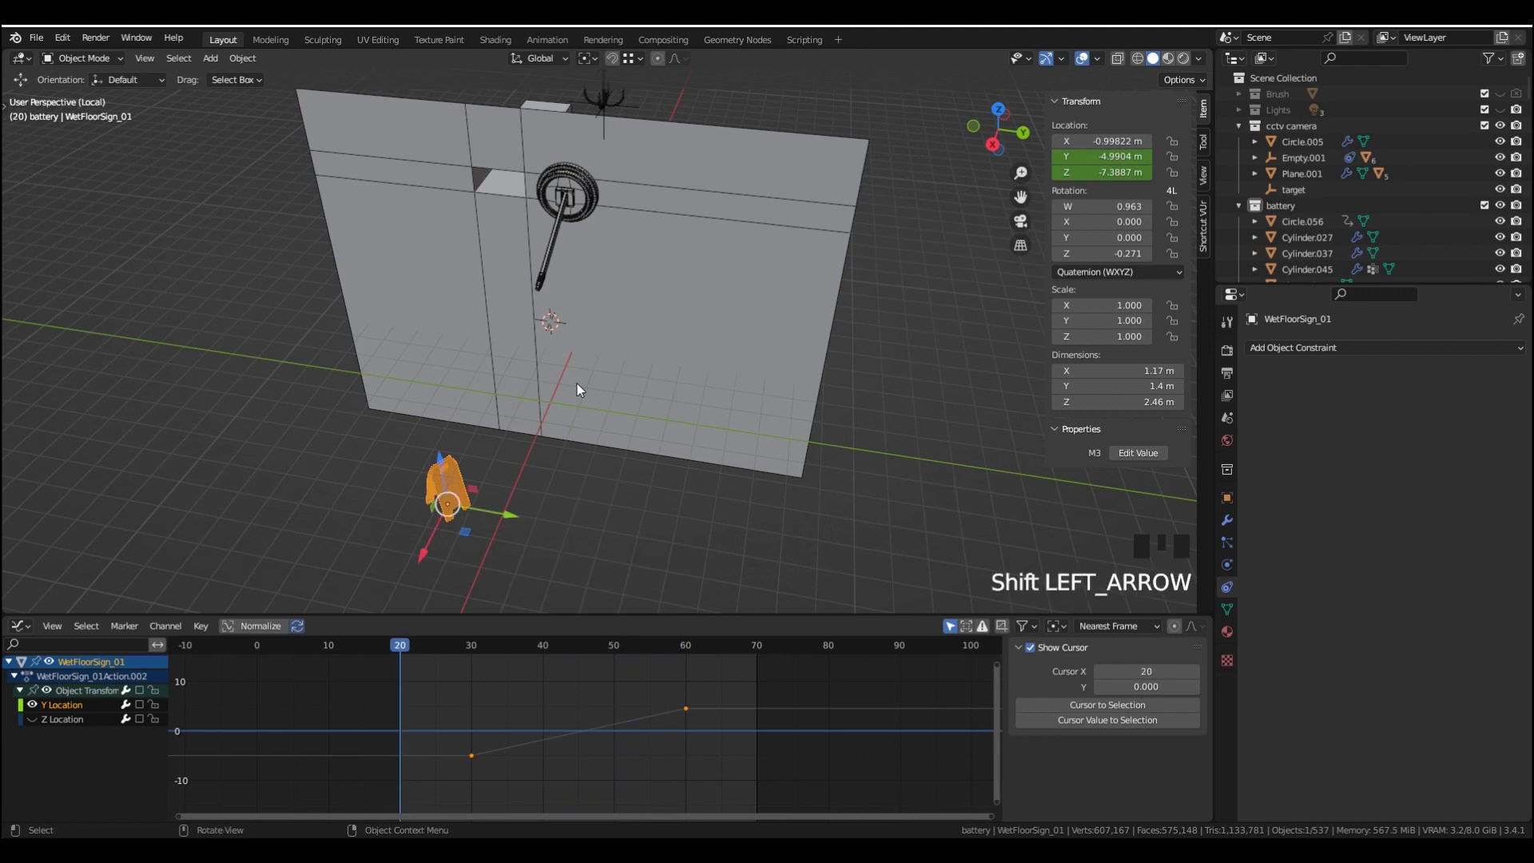
# Select the hanging hook's control empty above the wall in the right orthographic view
pyautogui.press('KP_3')
pyautogui.keyDown('shift'); pyautogui.moveTo(637, 164); pyautogui.dragTo(626, 286, button='middle'); pyautogui.keyUp('shift')
pyautogui.press('KP_3')
pyautogui.click(616, 326)
pyautogui.scroll(-2, 647, 305)
pyautogui.moveTo(627, 288); pyautogui.dragTo(716, 334)
pyautogui.press('Escape')
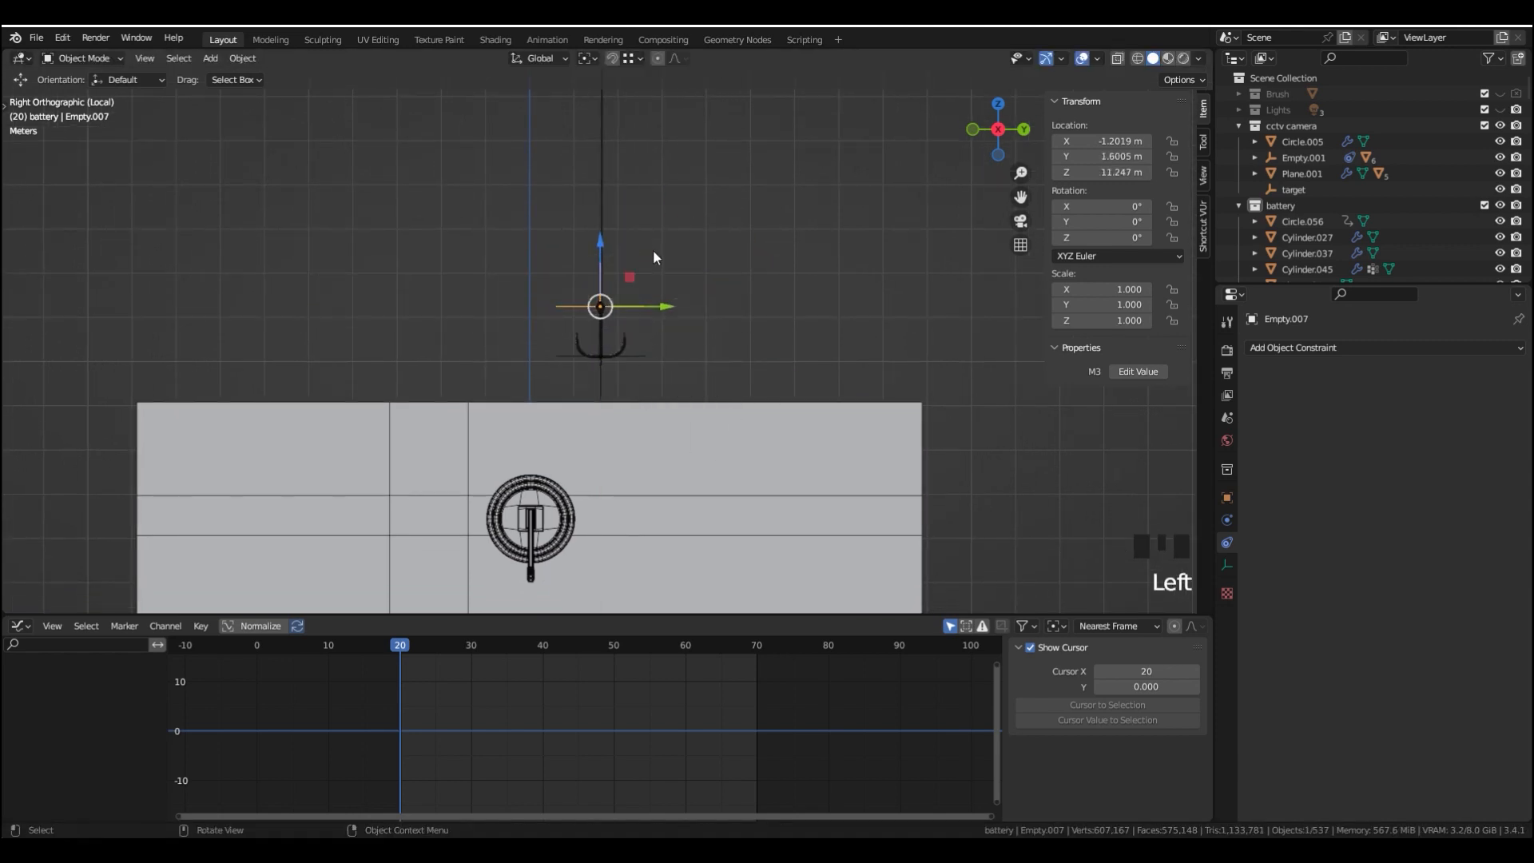
# Insert a location keyframe for the hook's empty at frame 30
pyautogui.scroll(1, 660, 284)
pyautogui.keyDown('shift'); pyautogui.moveTo(660, 290); pyautogui.dragTo(692, 252, button='middle'); pyautogui.keyUp('shift')
pyautogui.moveTo(446, 645); pyautogui.dragTo(473, 647)
pyautogui.keyDown('shift'); pyautogui.moveTo(652, 376); pyautogui.dragTo(672, 376, button='middle'); pyautogui.keyUp('shift')
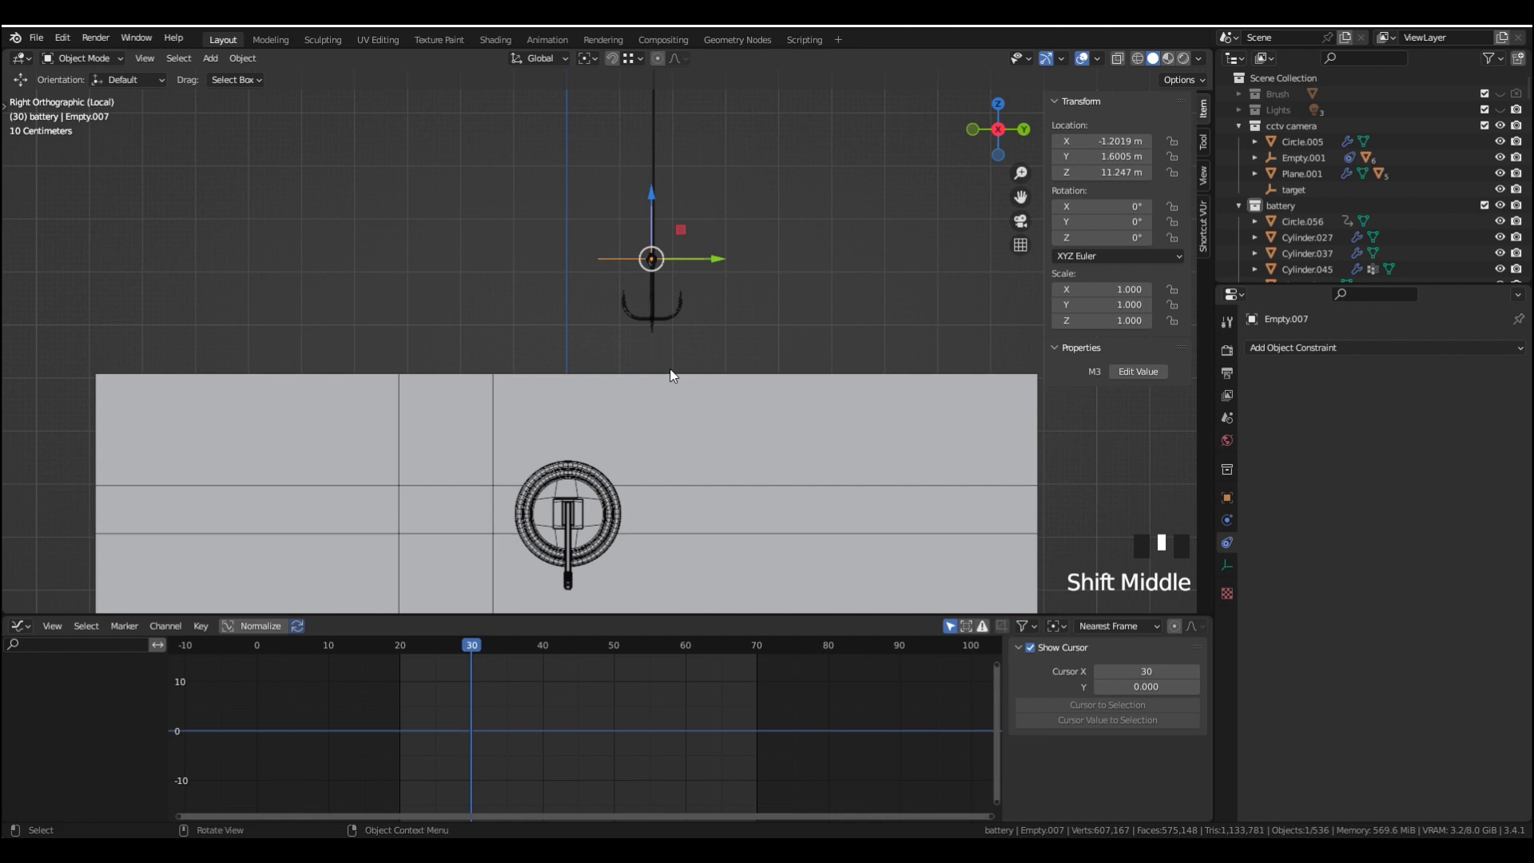
pyautogui.press('i')
pyautogui.click(669, 367)
# Delete the X and Y Location channels of the hook's empty, keeping only Z Location
pyautogui.click(24, 690)
pyautogui.click(56, 704)
pyautogui.press('x')
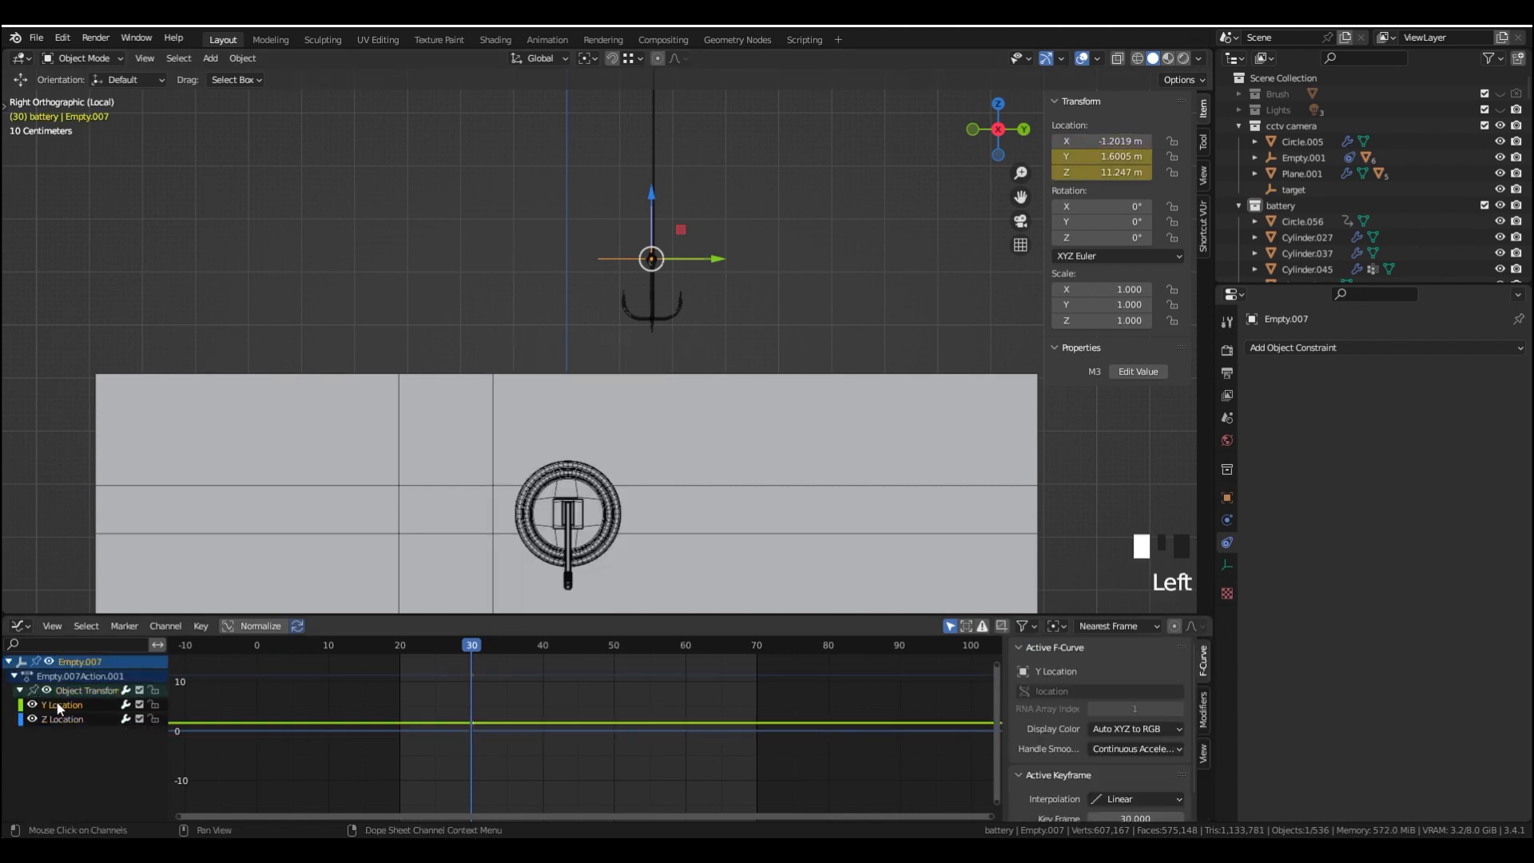
pyautogui.click(58, 706)
pyautogui.press('x')
pyautogui.click(69, 705)
# Insert a second Z Location keyframe for the hook's empty at frame 40
pyautogui.scroll(6, 476, 684)
pyautogui.moveTo(439, 649); pyautogui.dragTo(548, 654)
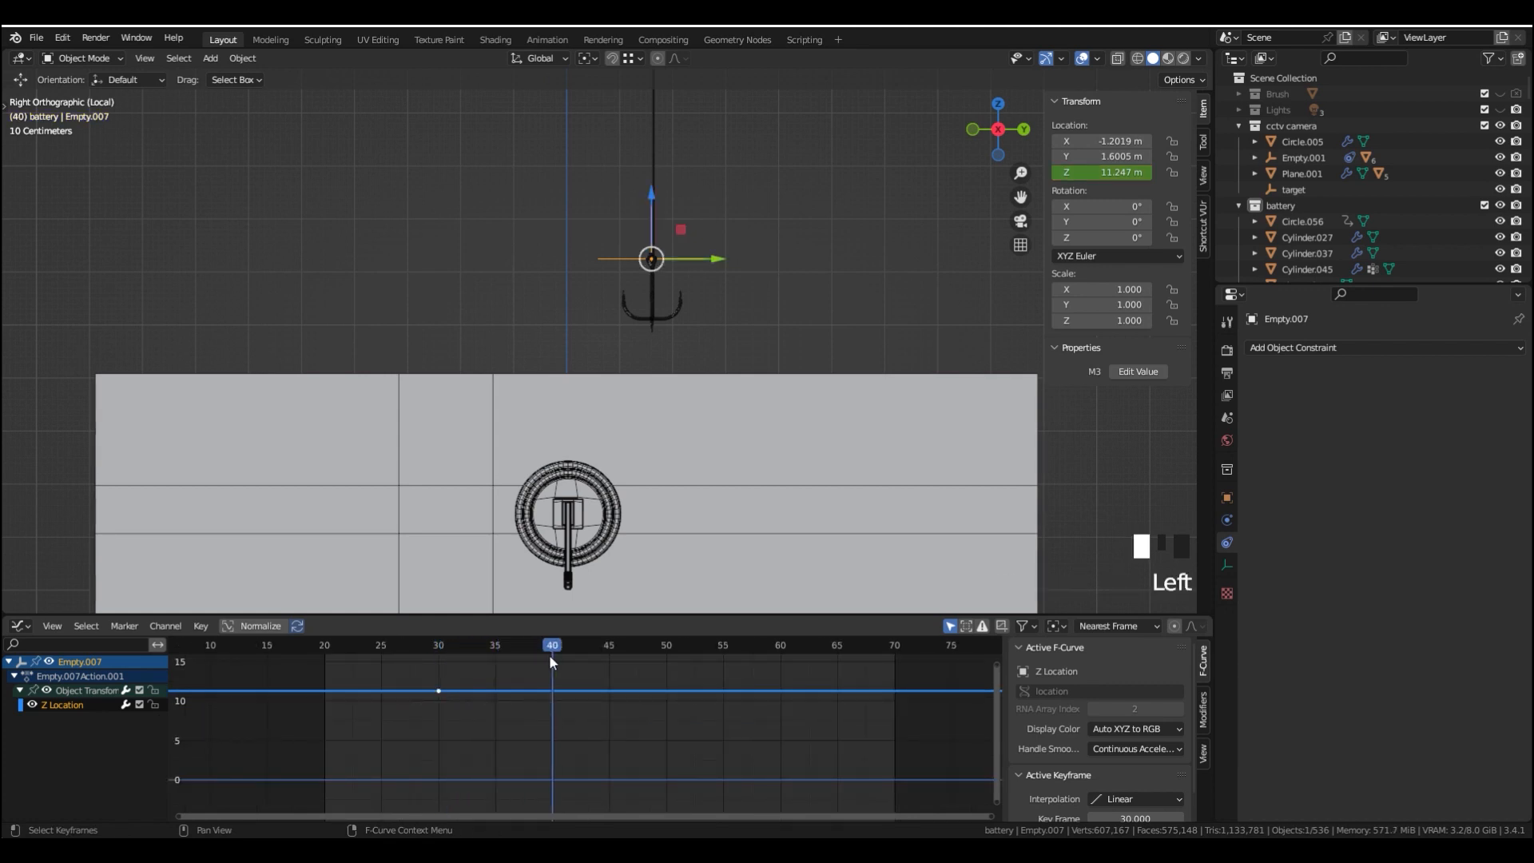
pyautogui.keyDown('shift'); pyautogui.moveTo(559, 732); pyautogui.dragTo(548, 729, button='middle'); pyautogui.keyUp('shift')
pyautogui.press('i')
pyautogui.click(550, 727)
pyautogui.keyDown('shift'); pyautogui.moveTo(585, 707); pyautogui.dragTo(594, 708, button='middle'); pyautogui.keyUp('shift')
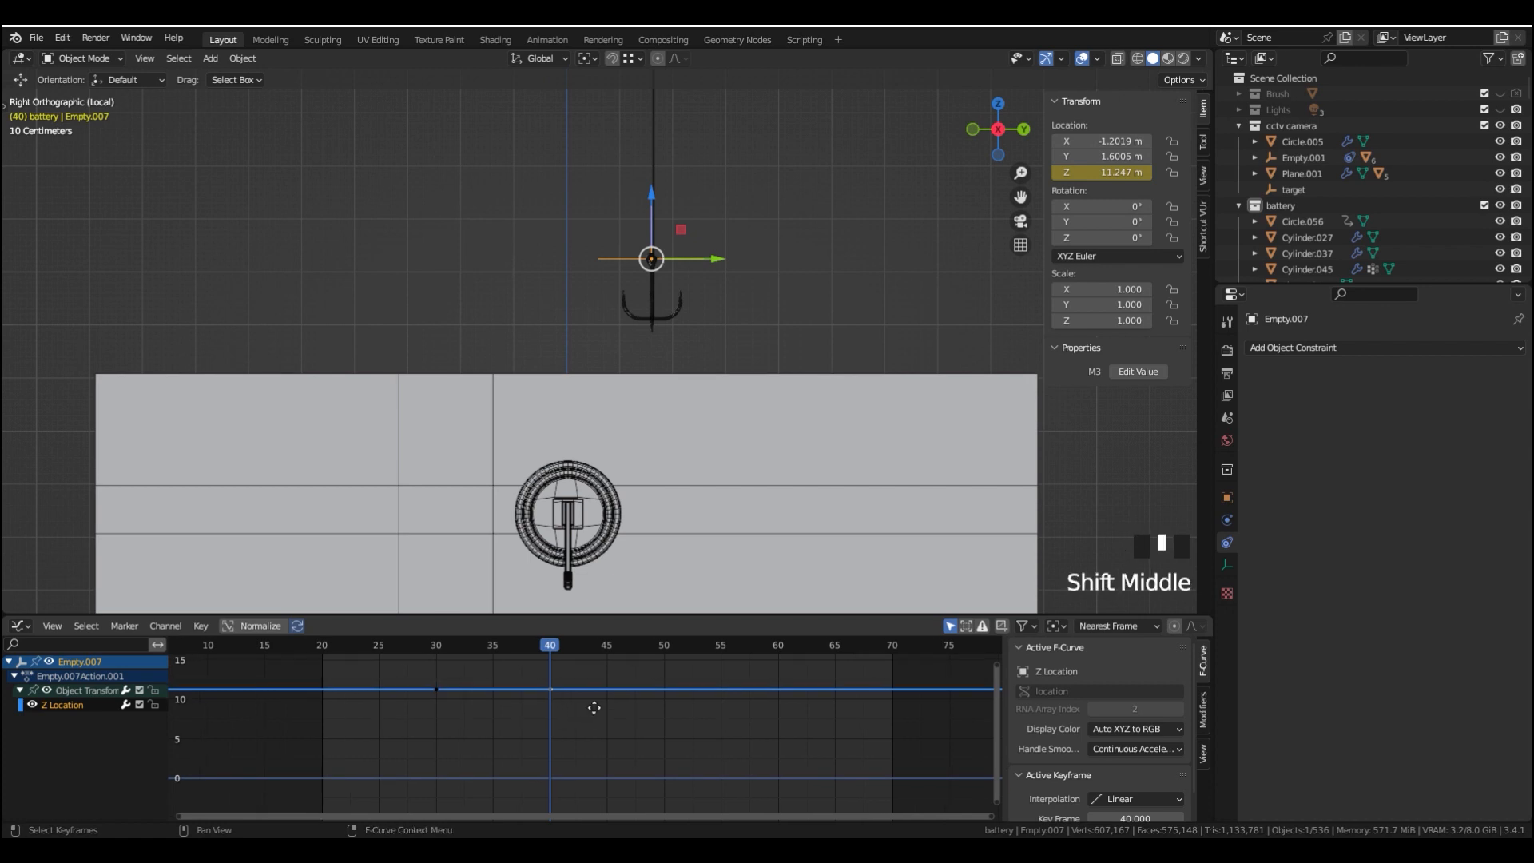
# Lower the frame 40 Z Location keyframe to about 5.58 m and play back the hook's descent
pyautogui.press('g')
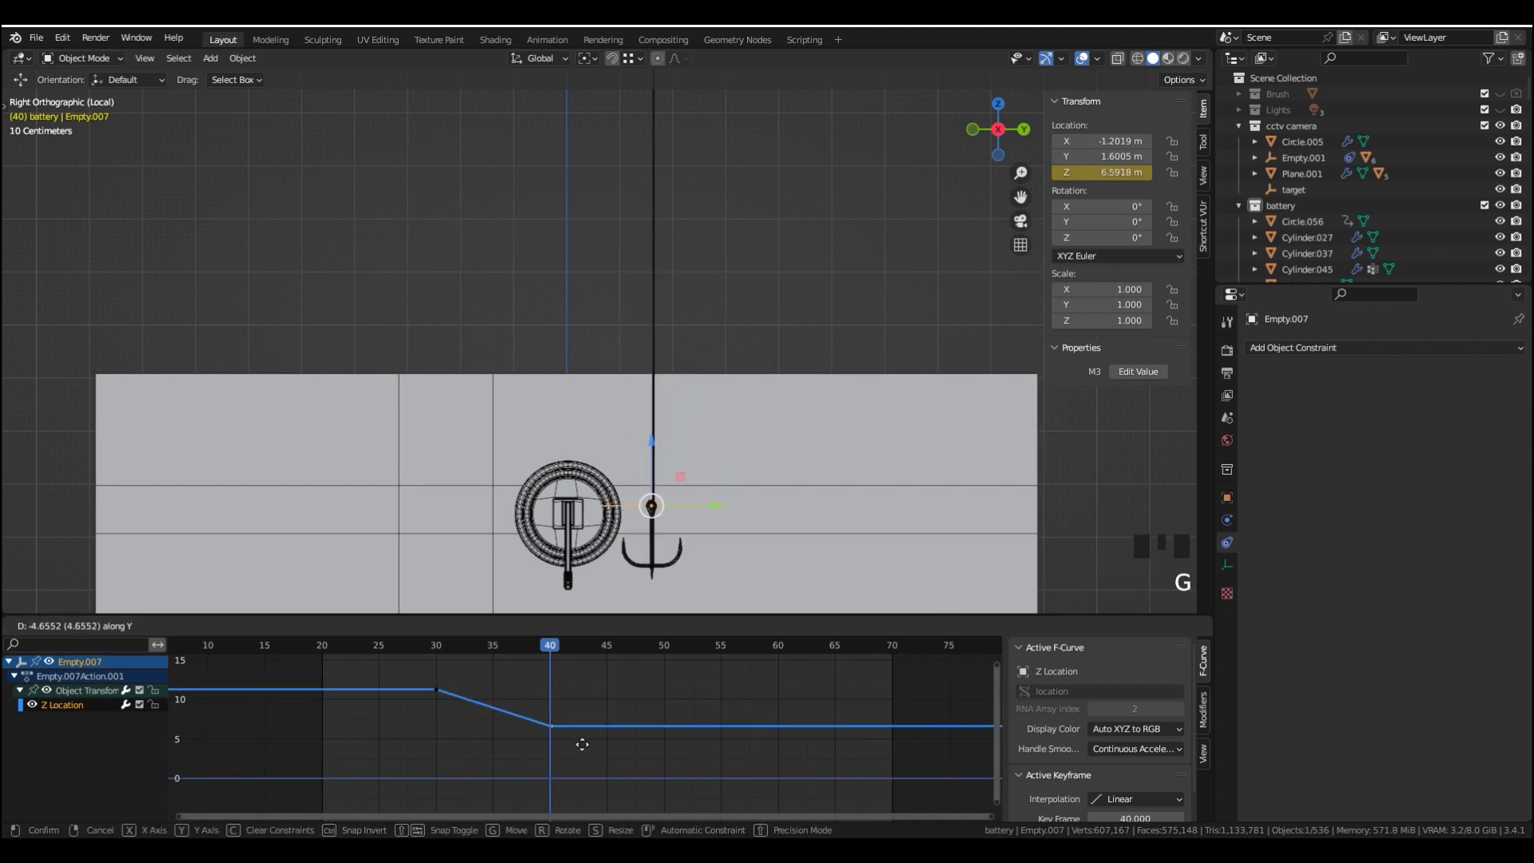
pyautogui.click(582, 752)
pyautogui.click(413, 645)
pyautogui.scroll(2, 582, 355)
pyautogui.keyDown('shift'); pyautogui.moveTo(634, 529); pyautogui.dragTo(626, 368, button='middle'); pyautogui.keyUp('shift')
pyautogui.scroll(-3, 620, 337)
pyautogui.press('space')
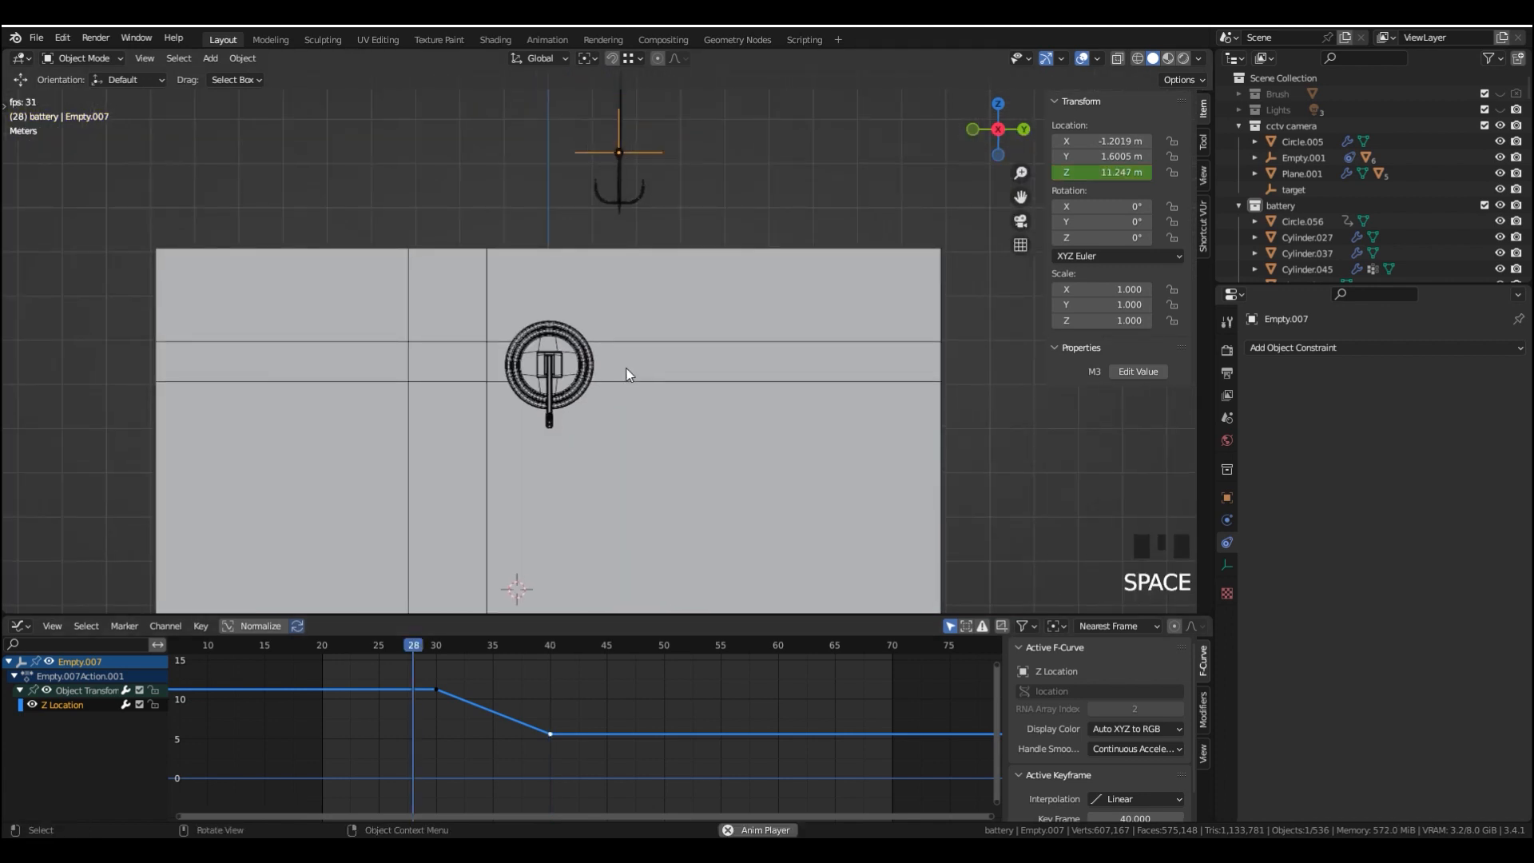
pyautogui.press('space')
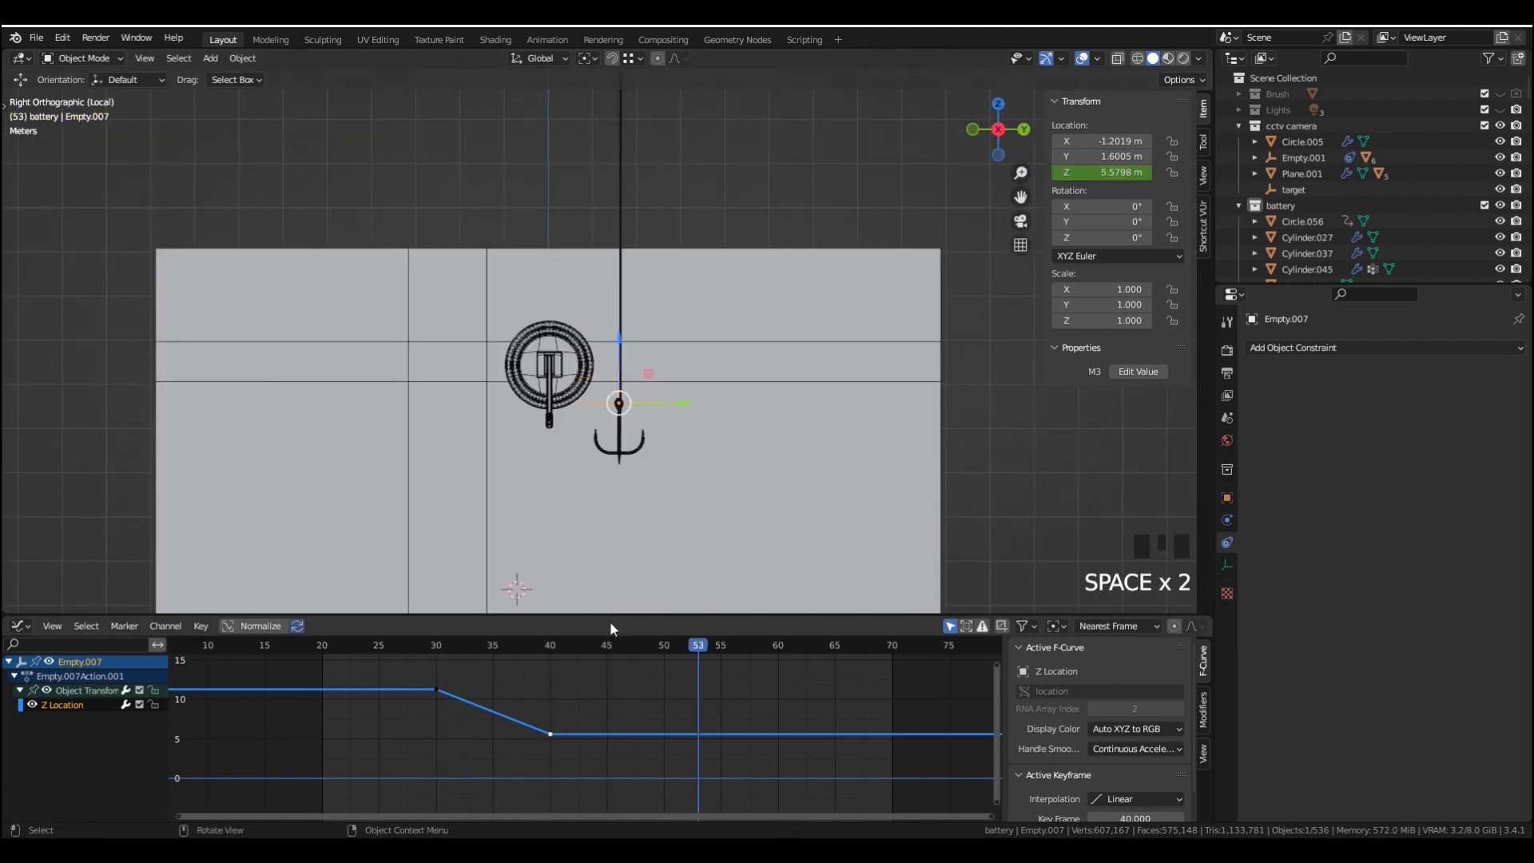
# Move the lower Z Location keyframe to frame 50 and play back the slower descent
pyautogui.click(549, 734)
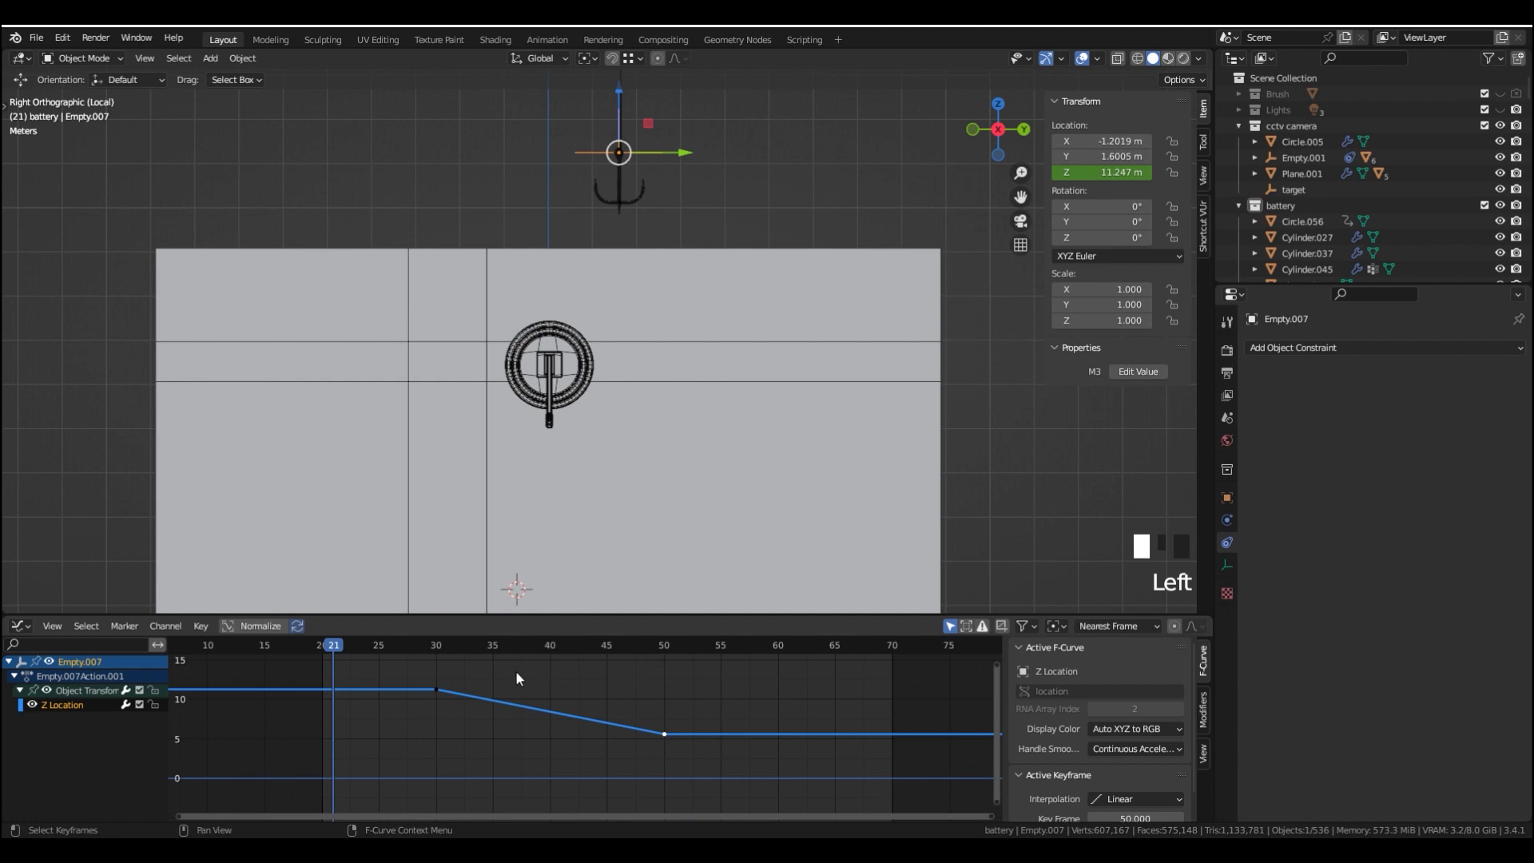
pyautogui.press('space')
pyautogui.press('space')
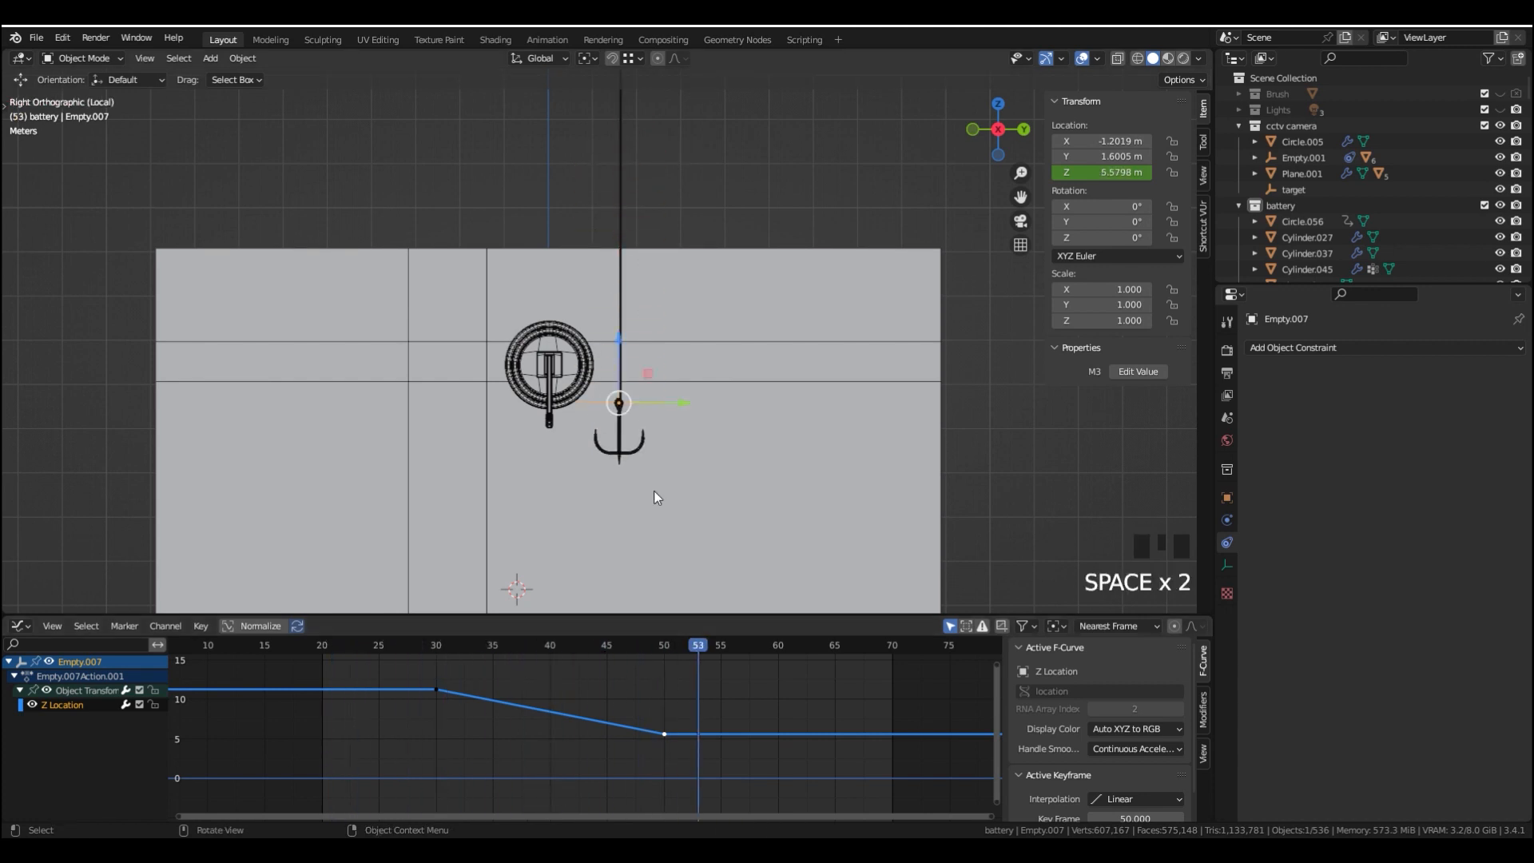
# Set the interpolation of the hook's frame 50 Z Location keyframe to Elastic
pyautogui.moveTo(700, 644); pyautogui.dragTo(663, 645)
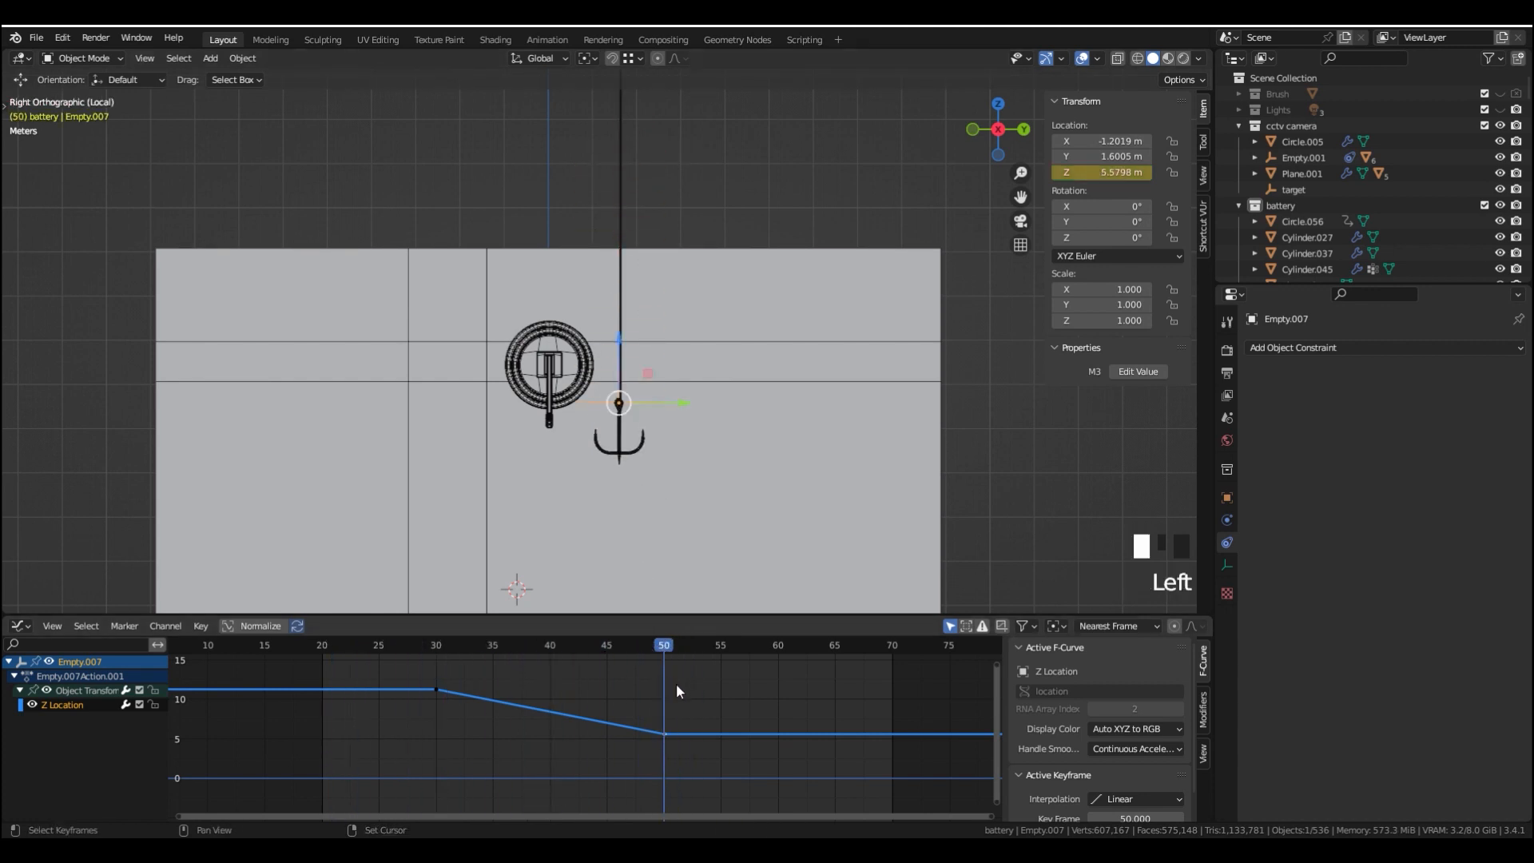
pyautogui.keyDown('shift'); pyautogui.moveTo(677, 686); pyautogui.dragTo(629, 678, button='middle'); pyautogui.keyUp('shift')
pyautogui.scroll(3, 642, 507)
pyautogui.click(619, 648)
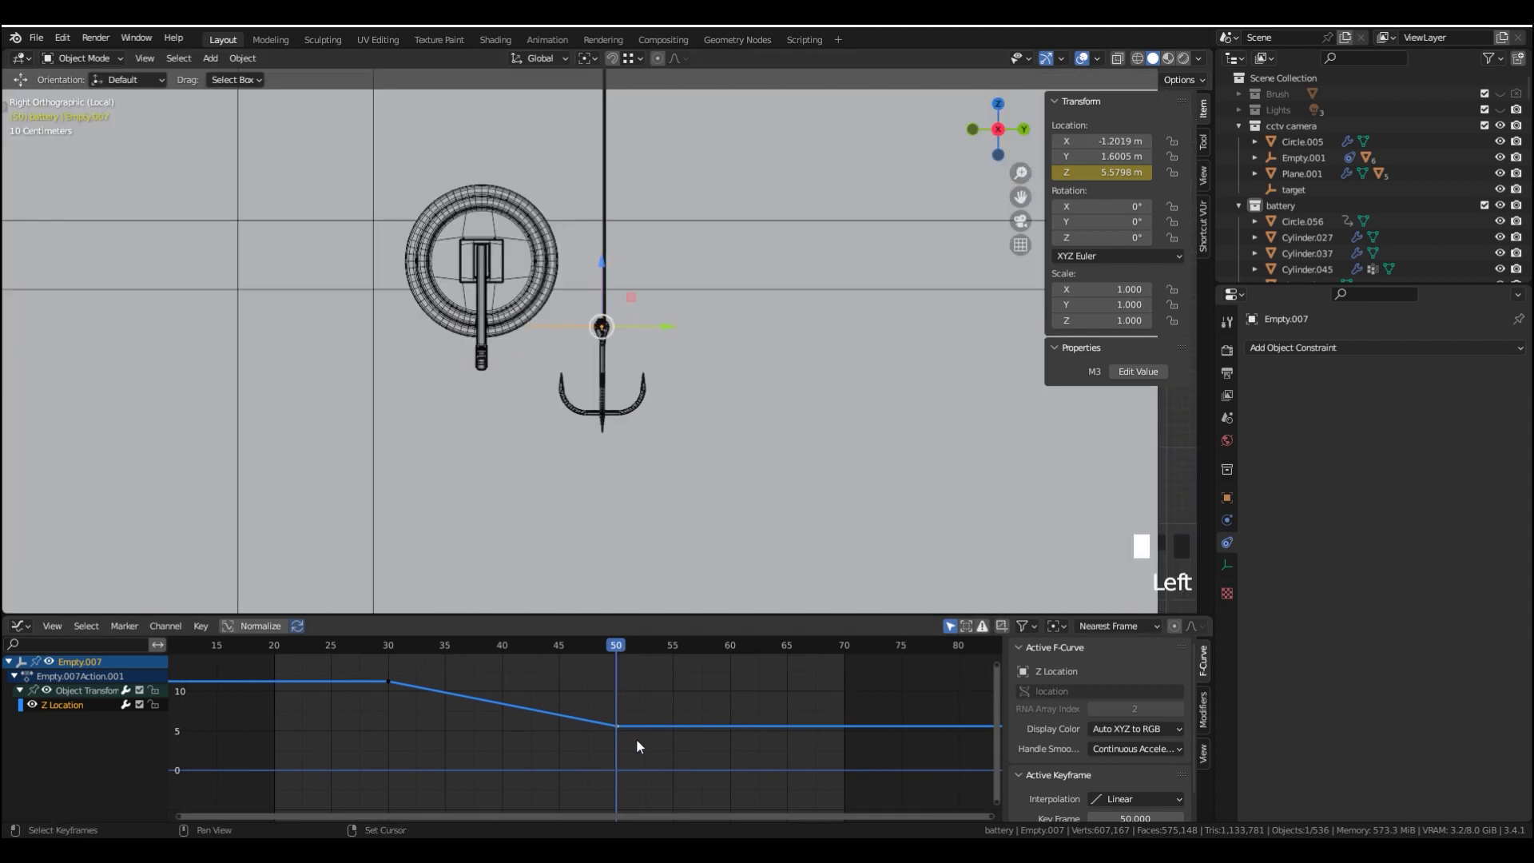
pyautogui.moveTo(1053, 750); pyautogui.dragTo(1055, 721, button='middle')
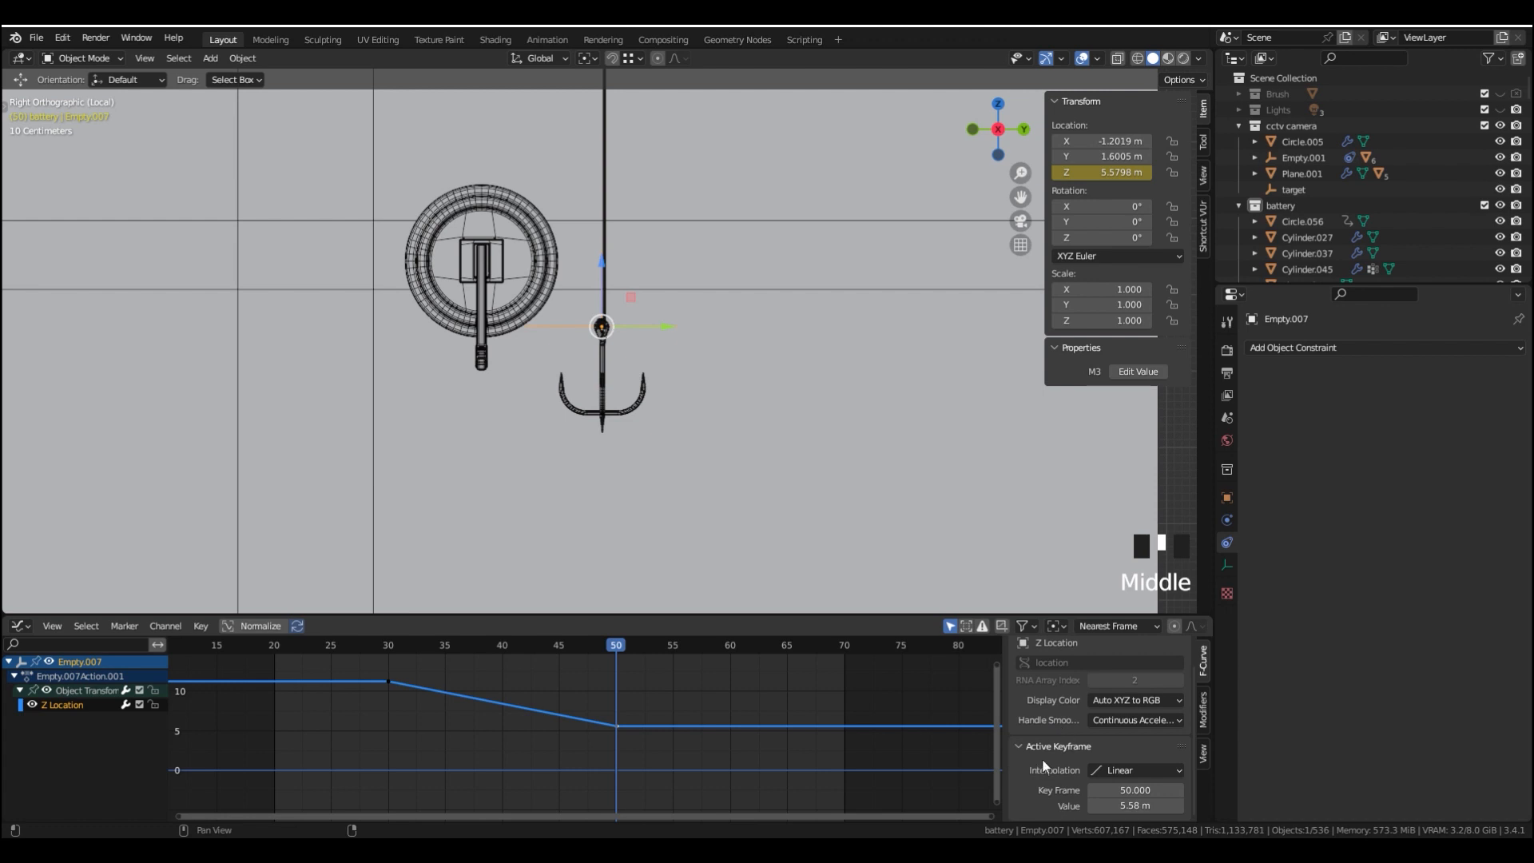
pyautogui.keyDown('shift'); pyautogui.moveTo(615, 677); pyautogui.dragTo(633, 681, button='middle'); pyautogui.keyUp('shift')
pyautogui.press('t')
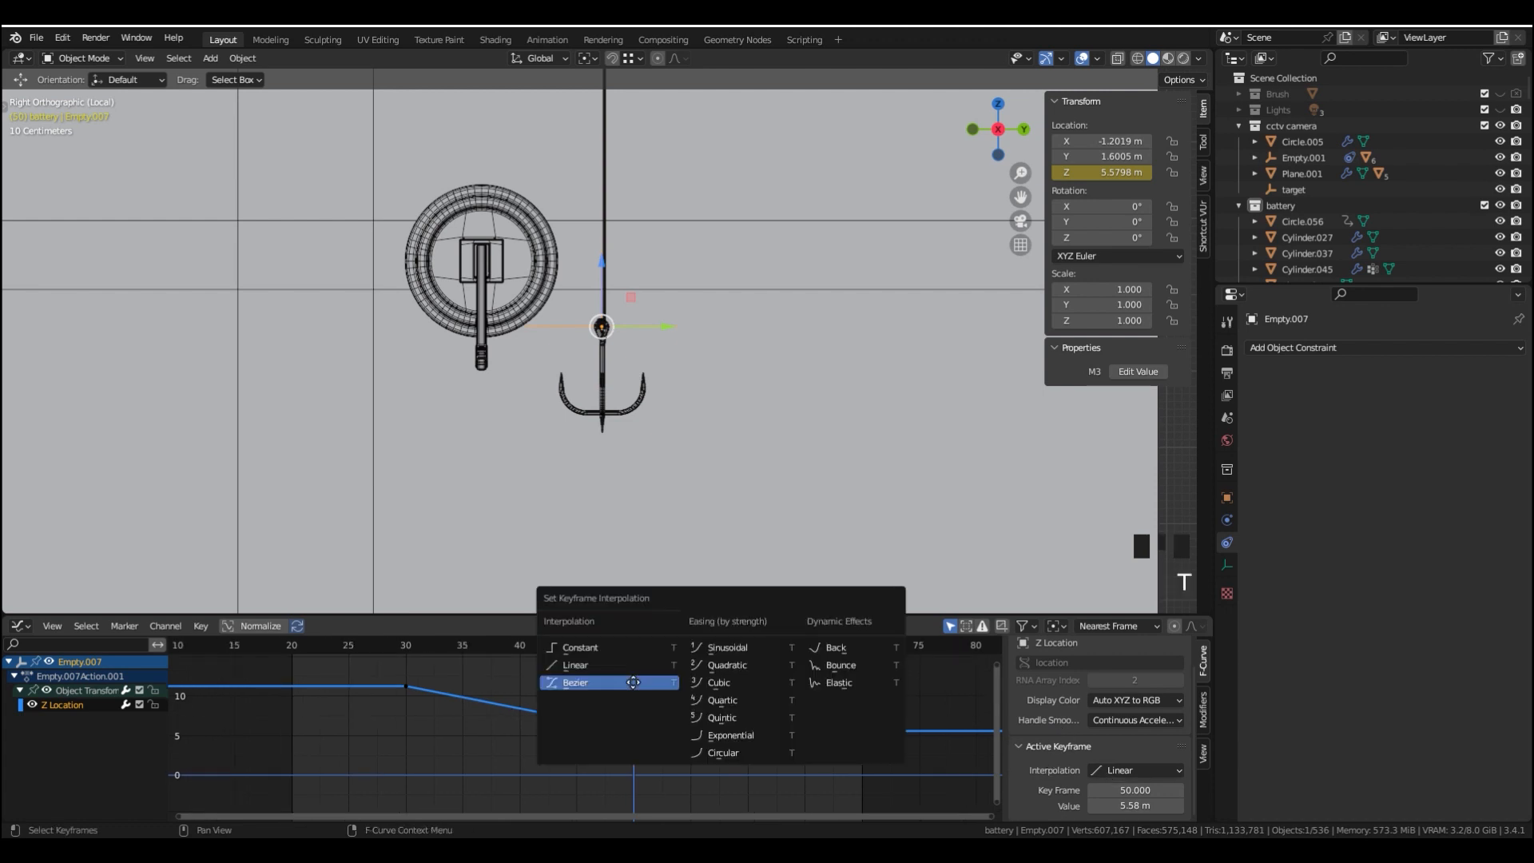
pyautogui.click(840, 681)
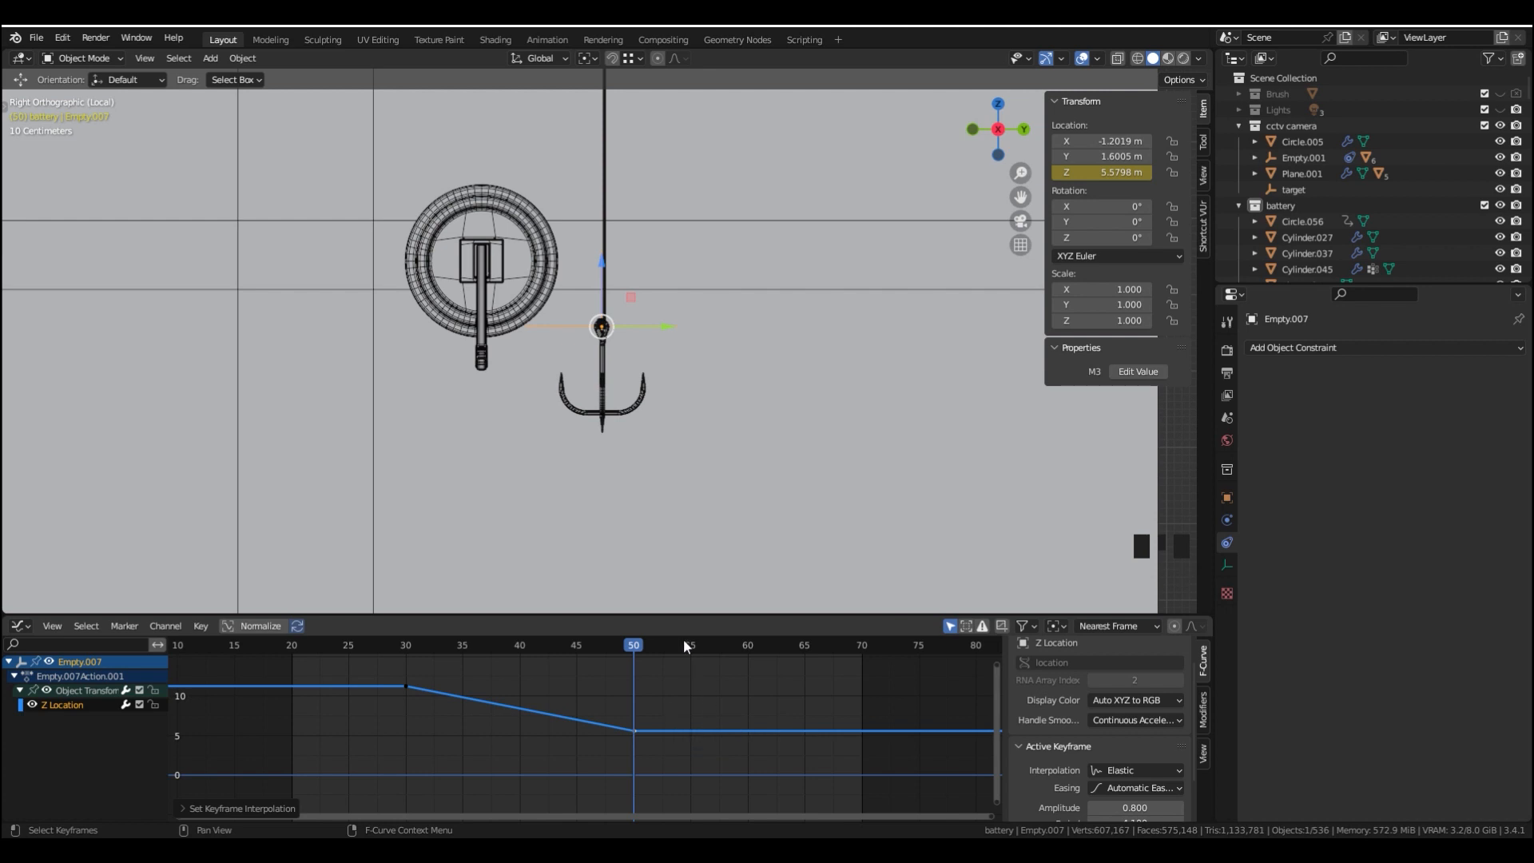
# Insert a Z Location keyframe at frame 65 at the same height, and select the frame 50 keyframe again
pyautogui.moveTo(683, 641); pyautogui.dragTo(805, 645)
pyautogui.press('i')
pyautogui.click(787, 687)
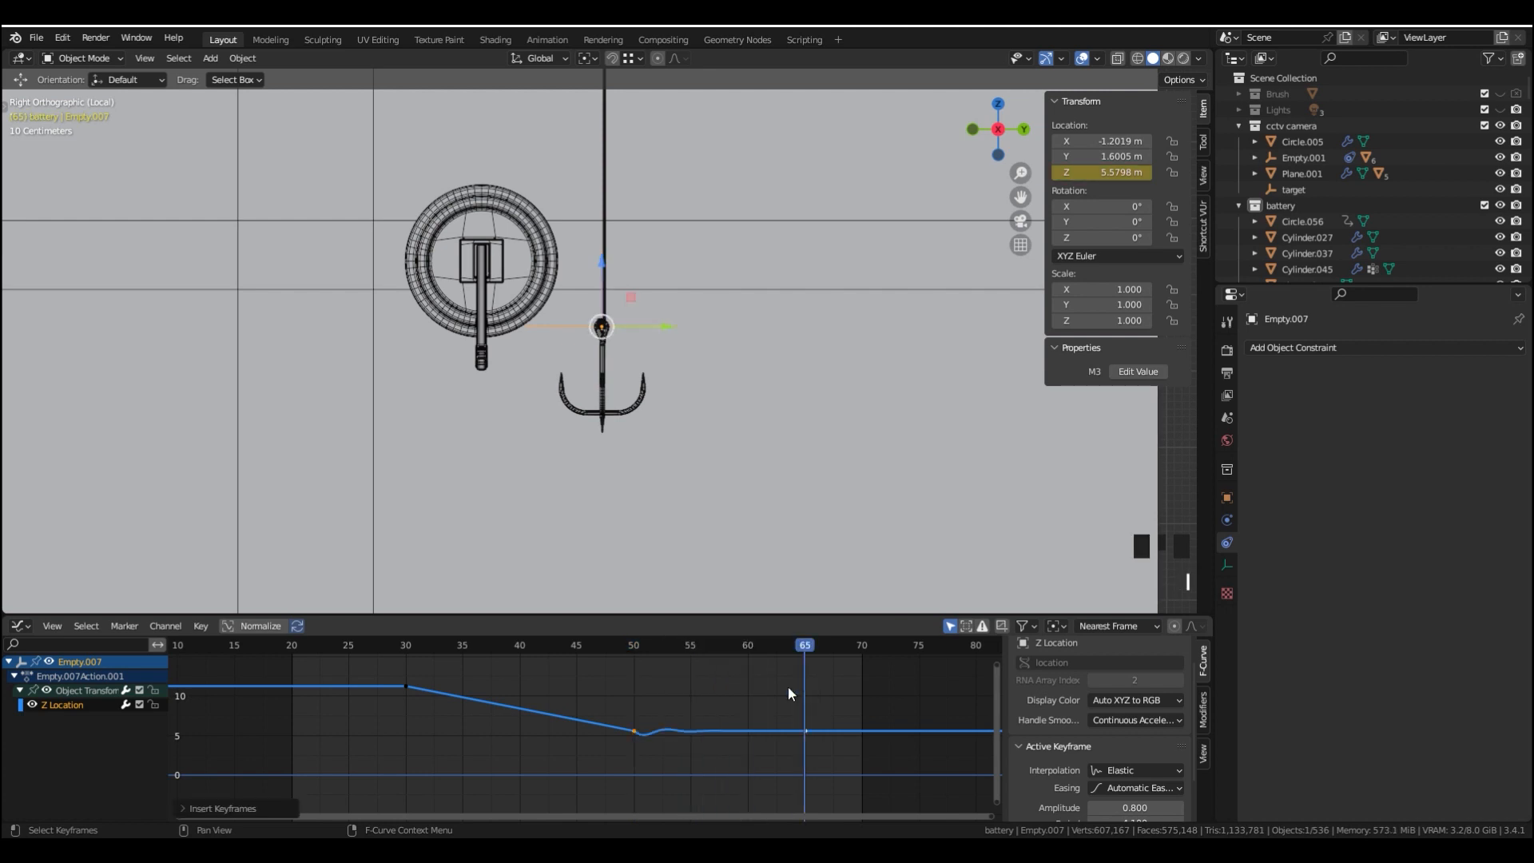
pyautogui.scroll(4, 638, 730)
pyautogui.click(617, 706)
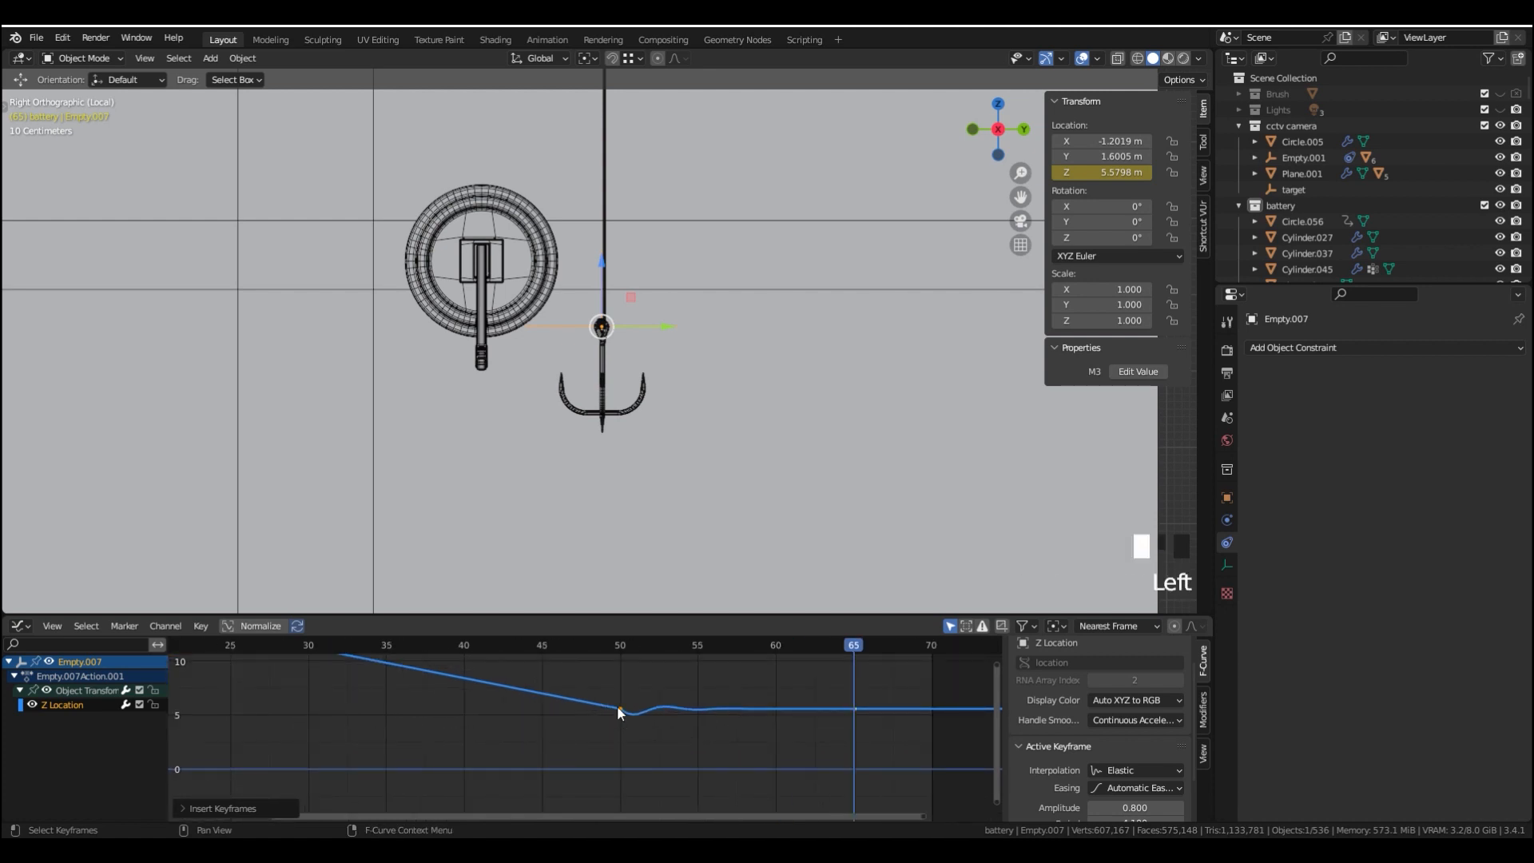
# Play back the hook's drop with its elastic bounce and hide the viewport overlays
pyautogui.scroll(-3, 575, 519)
pyautogui.moveTo(557, 644); pyautogui.dragTo(471, 644)
pyautogui.scroll(-3, 683, 327)
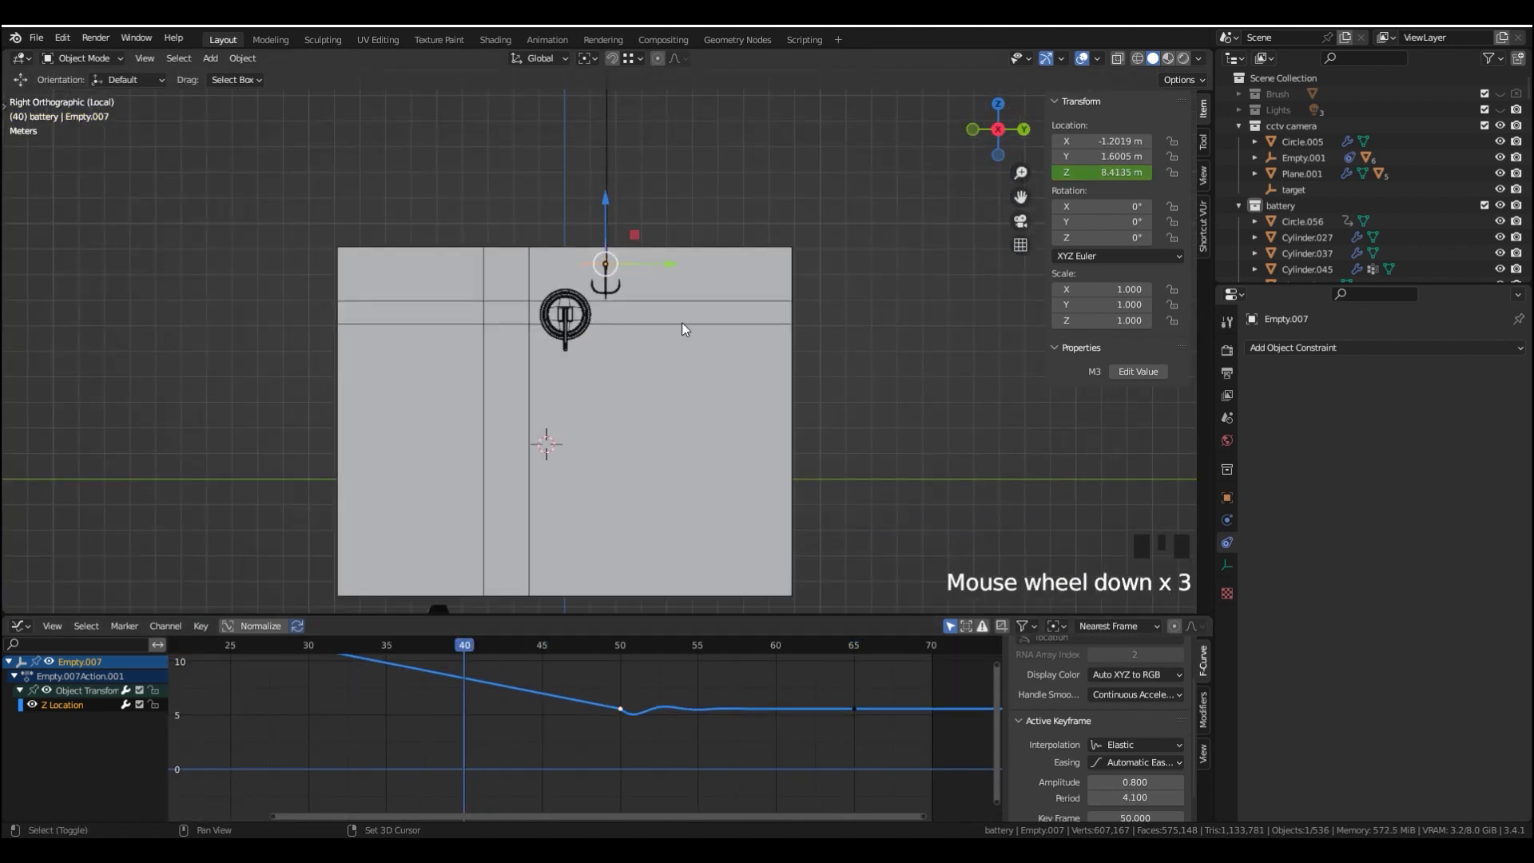
pyautogui.press('space')
pyautogui.press('space')
pyautogui.scroll(5, 692, 411)
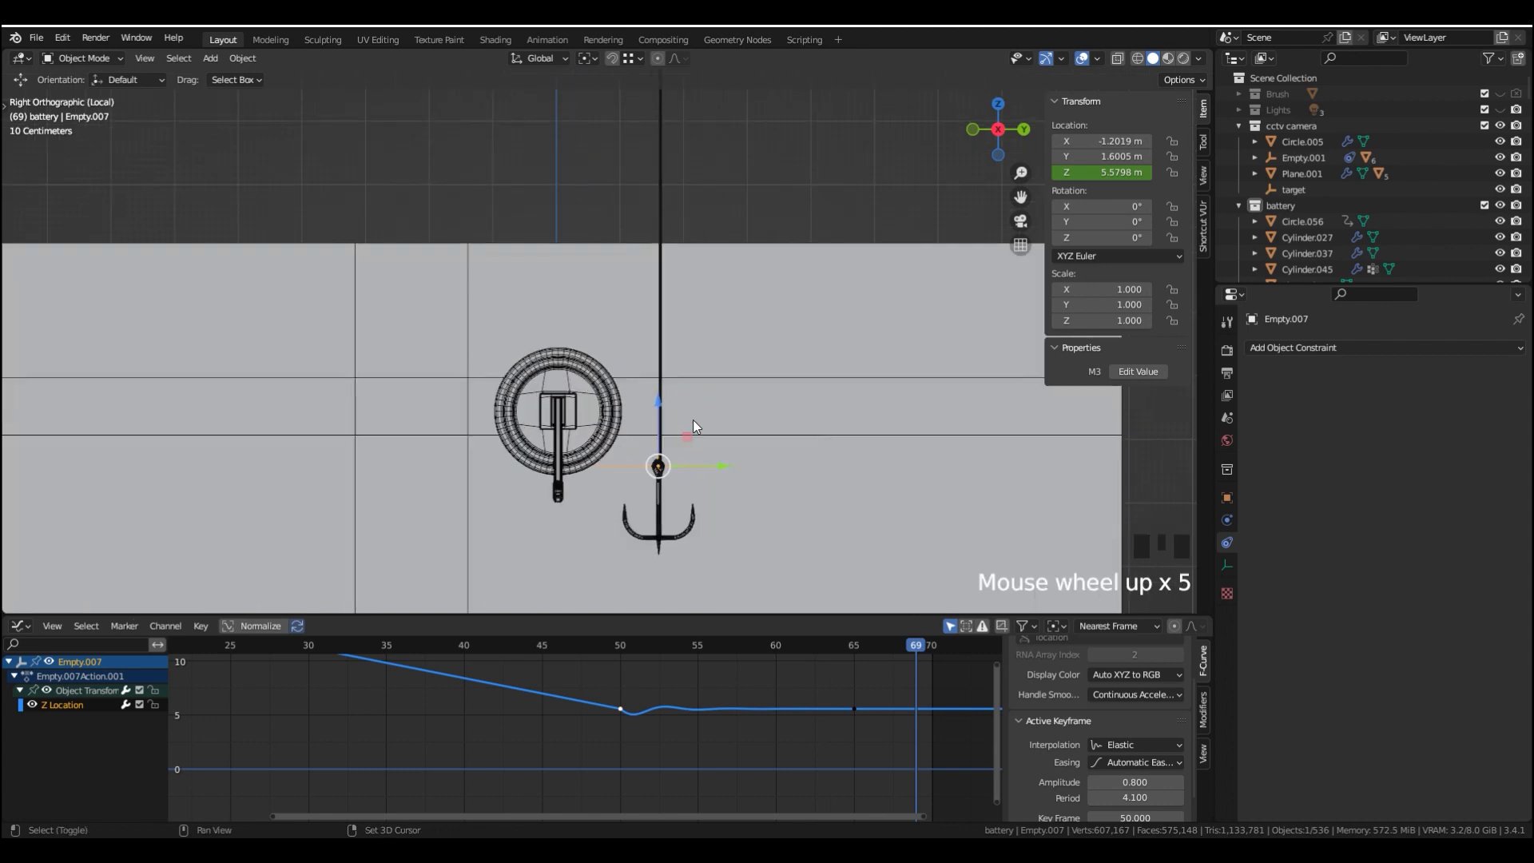
pyautogui.keyDown('shift'); pyautogui.moveTo(693, 420); pyautogui.dragTo(659, 319, button='middle'); pyautogui.keyUp('shift')
pyautogui.press('space')
pyautogui.hotkey('shift', 'alt', 'z')
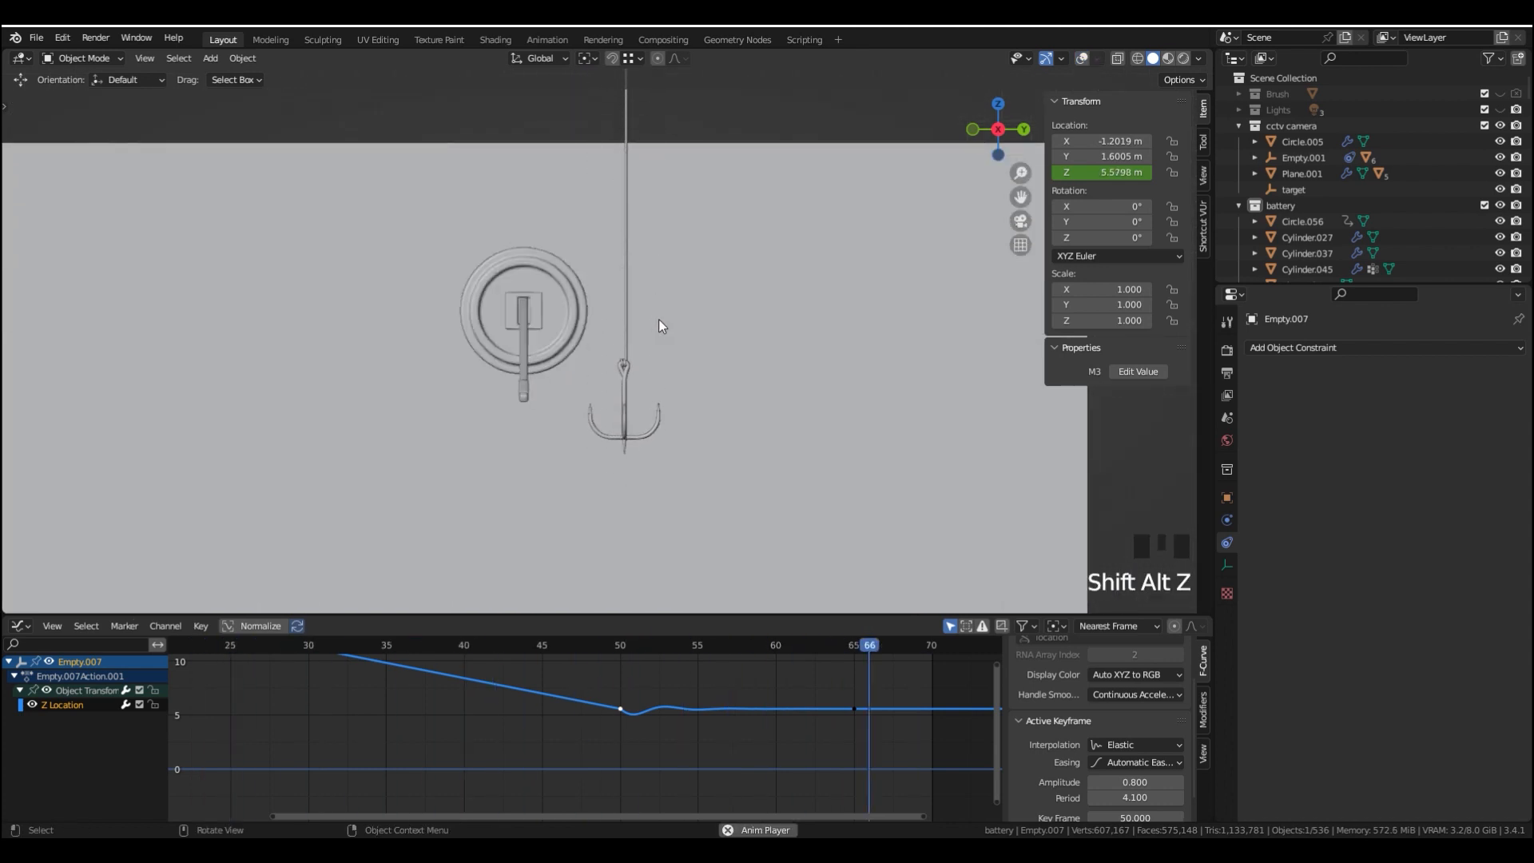
pyautogui.press('space')
# Set the frame 50 keyframe's elastic Amplitude to 2.470
pyautogui.click(617, 714)
pyautogui.hotkey('ctrl', 'z')
pyautogui.keyDown('shift'); pyautogui.moveTo(790, 750); pyautogui.dragTo(766, 735, button='middle'); pyautogui.keyUp('shift')
pyautogui.moveTo(1064, 802); pyautogui.dragTo(1066, 723, button='middle')
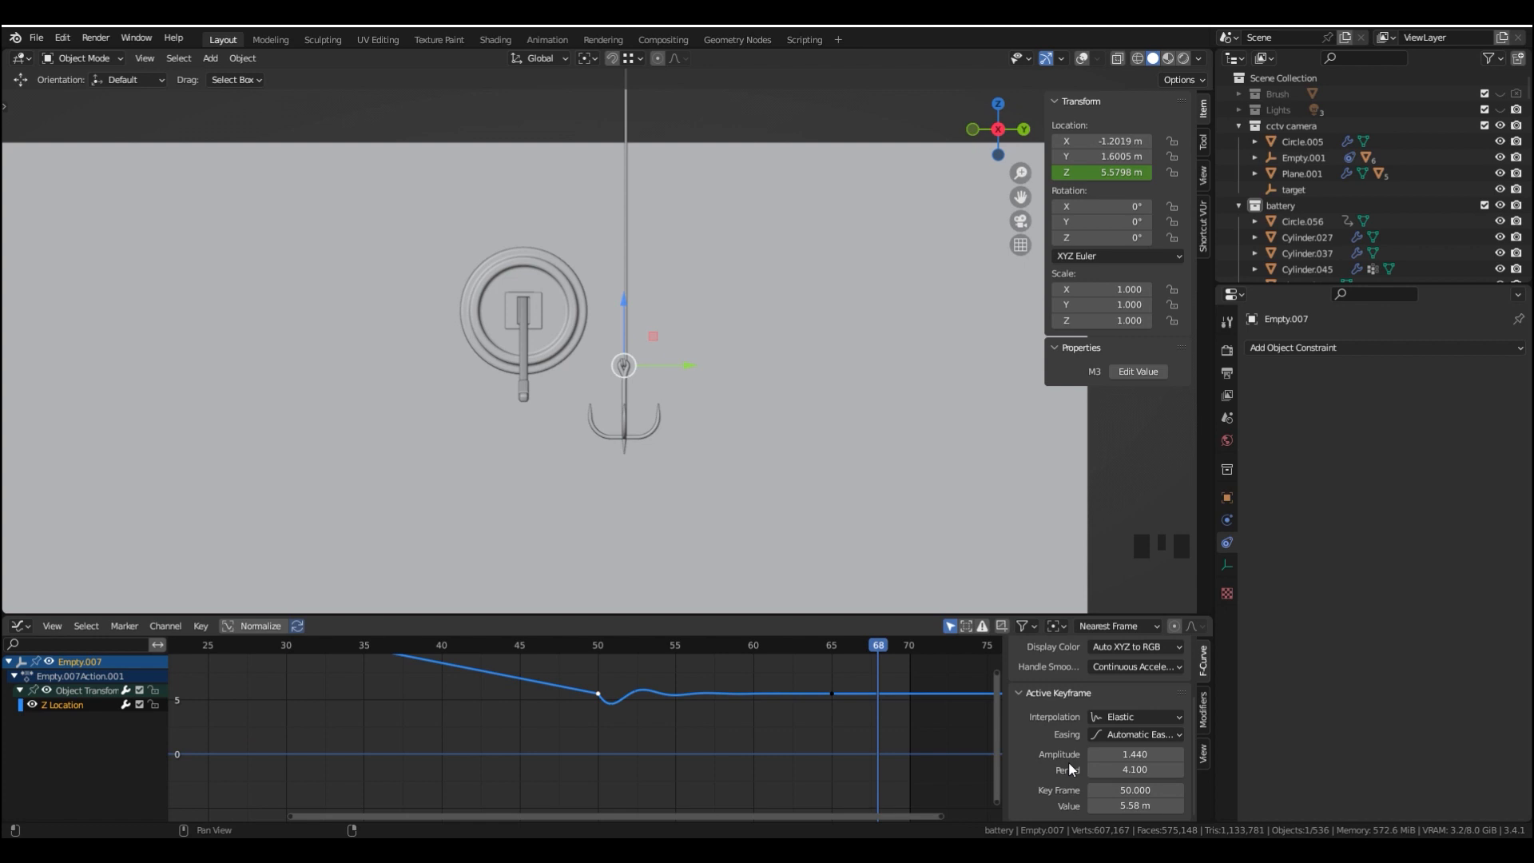
pyautogui.keyDown('shift'); pyautogui.moveTo(1119, 754); pyautogui.dragTo(1166, 754); pyautogui.keyUp('shift')
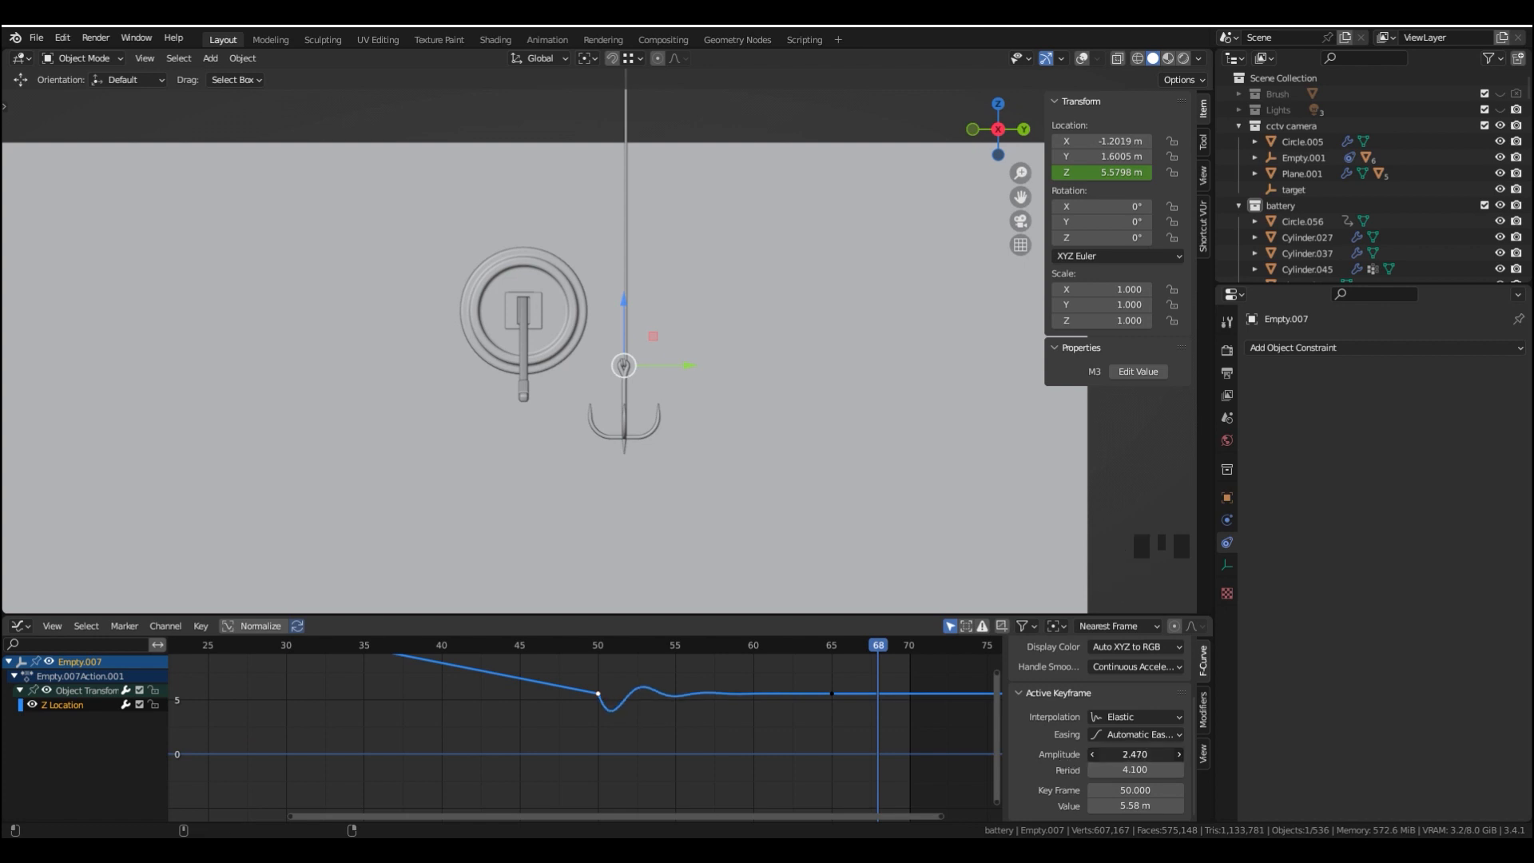
# Set the frame 50 keyframe's elastic Period to 8.940 and play back the hook's bounce
pyautogui.keyDown('shift'); pyautogui.moveTo(1099, 769); pyautogui.dragTo(1174, 769); pyautogui.keyUp('shift')
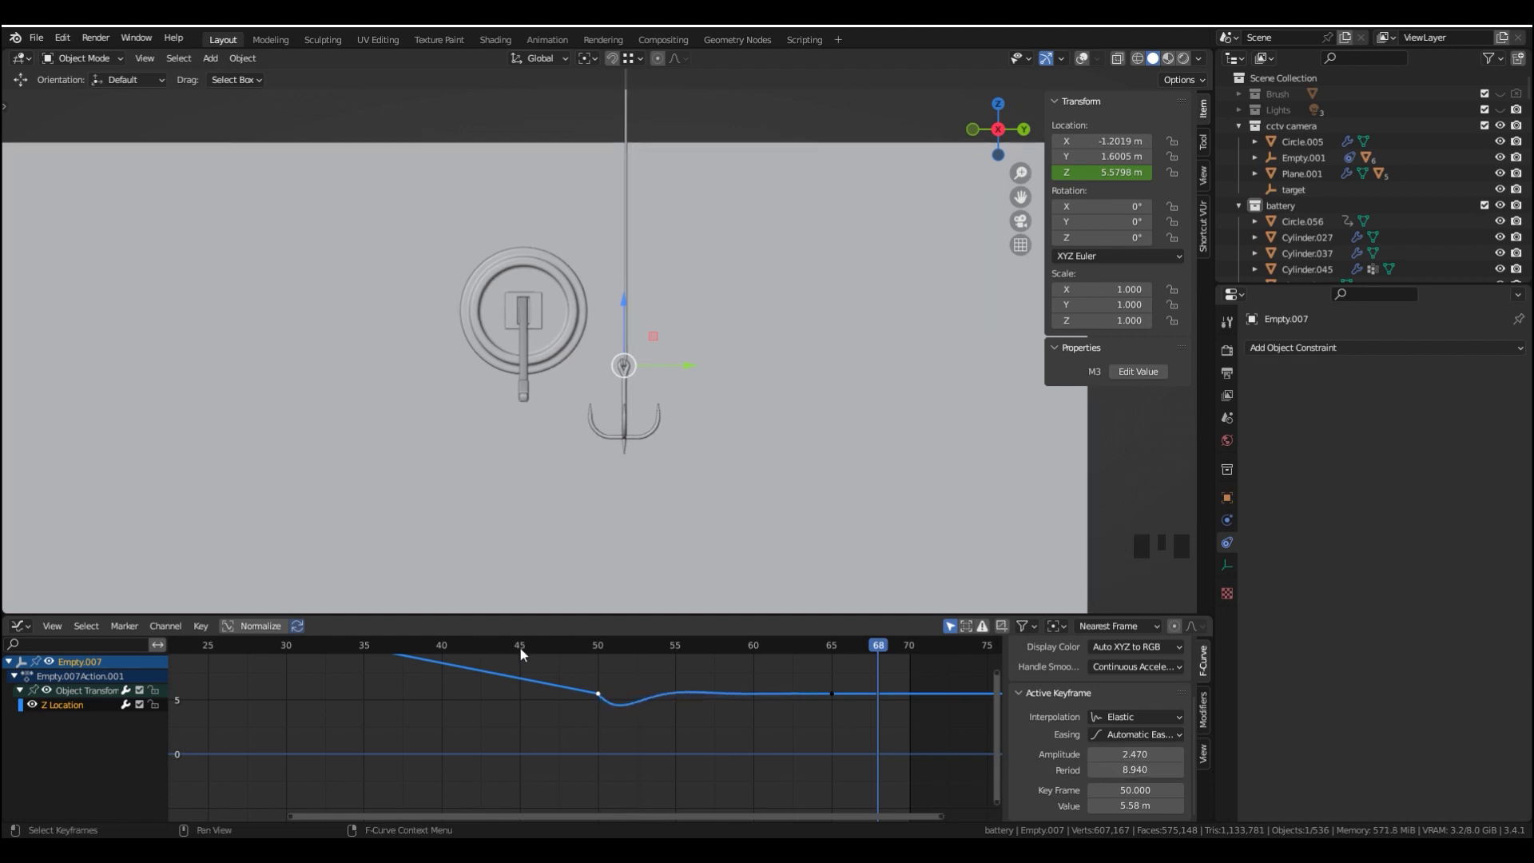
pyautogui.press('space')
pyautogui.press('space')
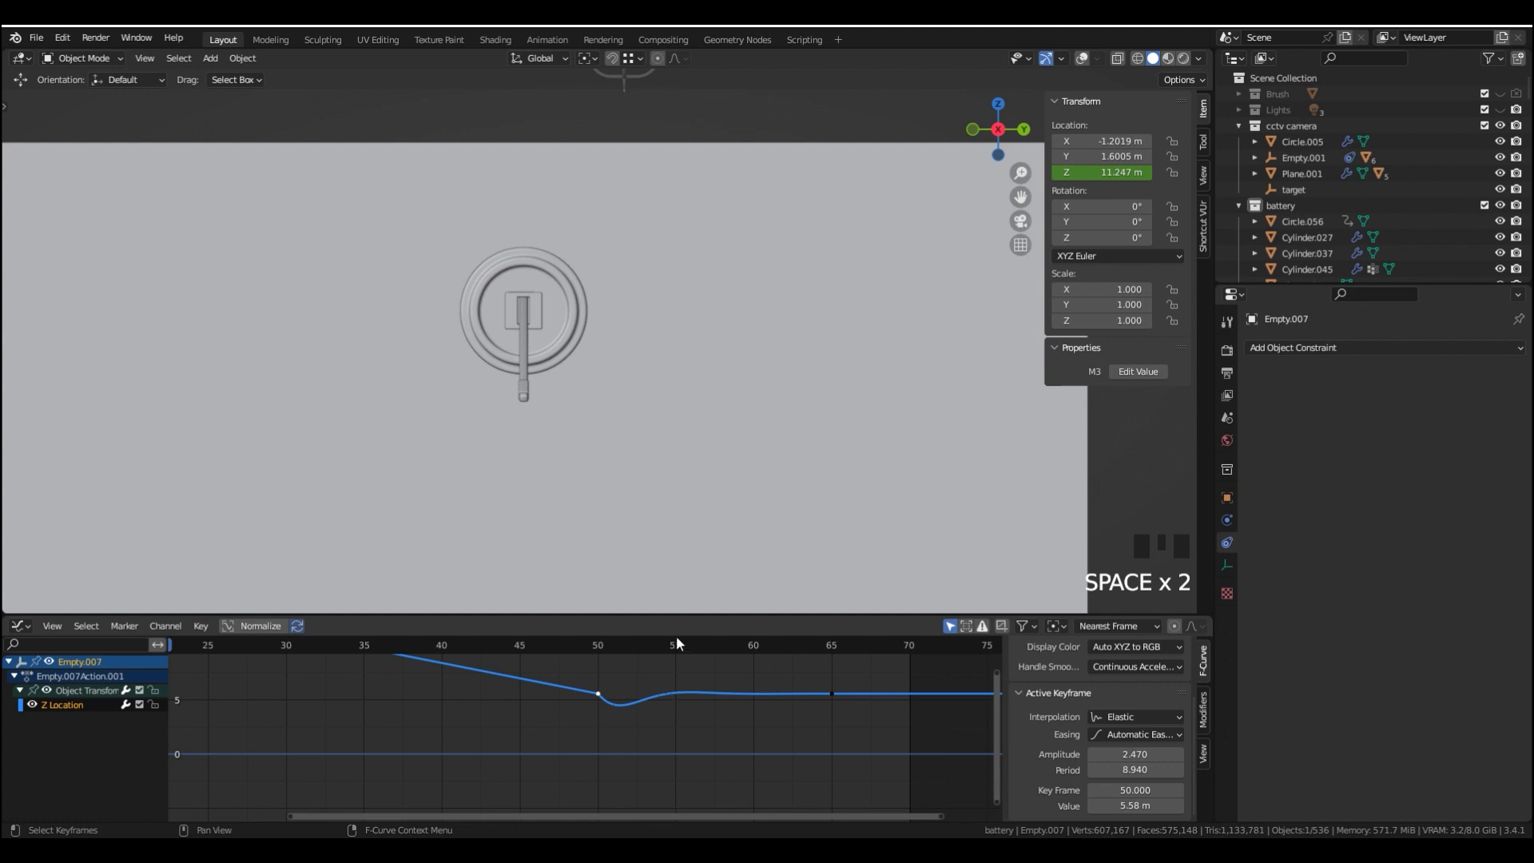
# Move the hook's final Z Location keyframe to frame 103 and play back the drop
pyautogui.click(900, 695)
pyautogui.press('g')
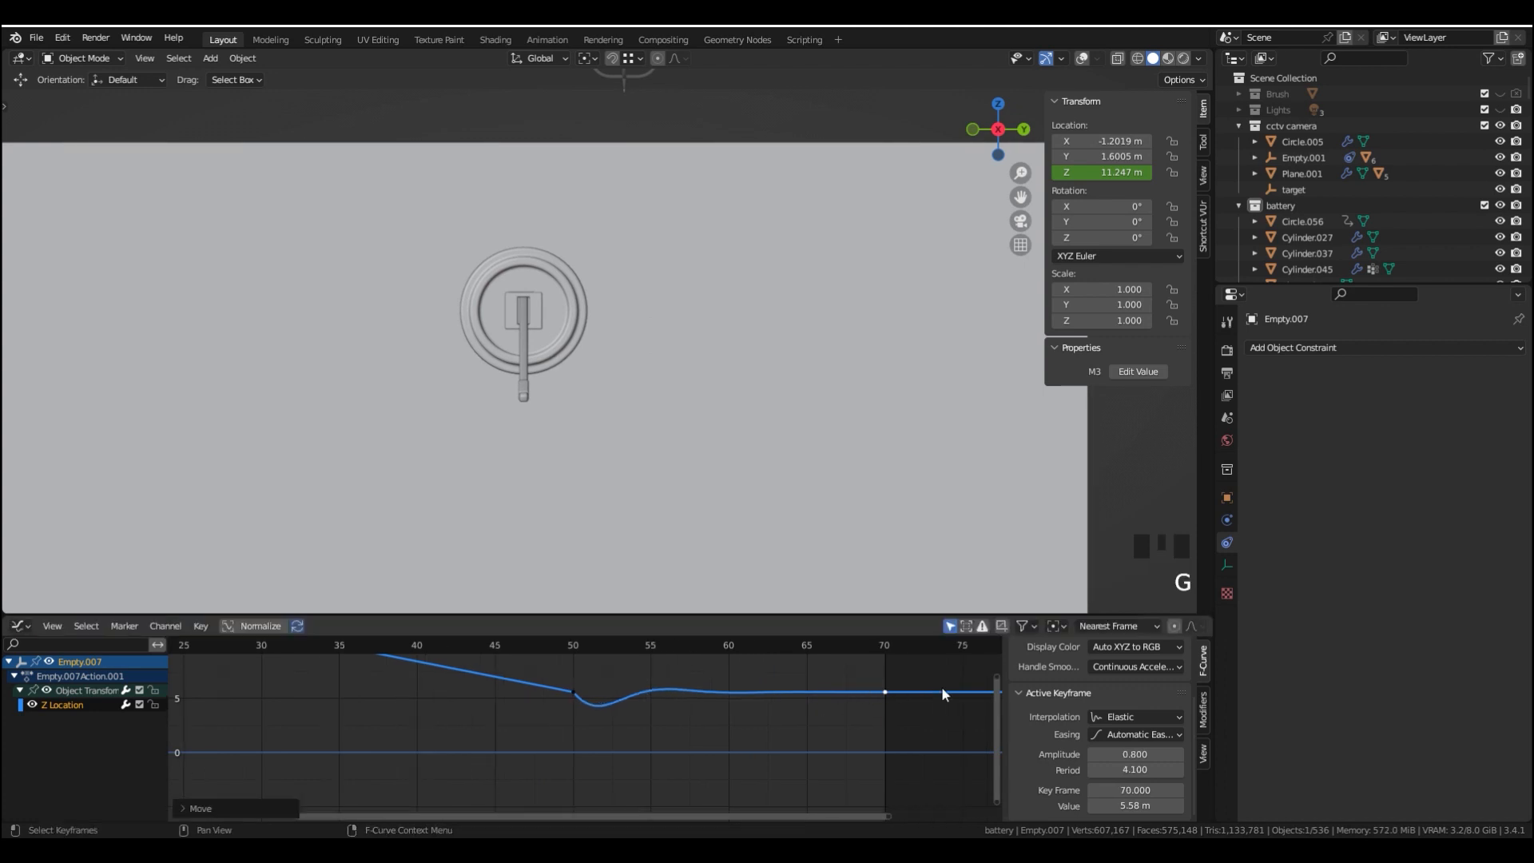
pyautogui.click(578, 719)
pyautogui.press('space')
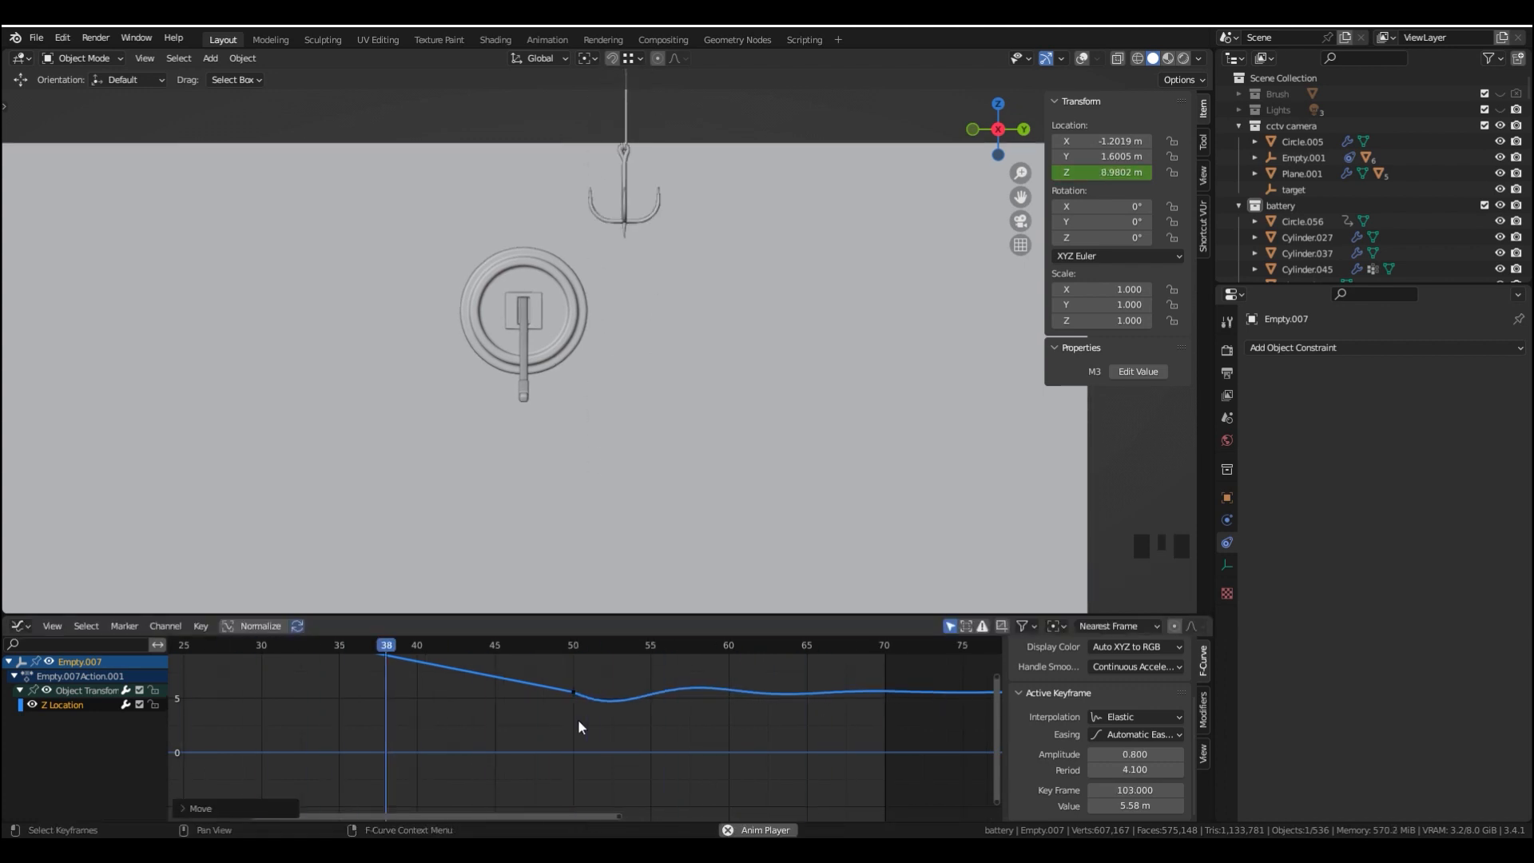
# Set the frame 50 keyframe's elastic Amplitude to 0.880 and Period to 11.280, and play back the bounce
pyautogui.moveTo(1142, 755)
pyautogui.keyDown('shift'); pyautogui.mouseDown()
pyautogui.moveTo(1170, 754)
pyautogui.moveTo(1116, 754)
pyautogui.mouseUp(); pyautogui.keyUp('shift')
pyautogui.scroll(-9, 665, 685)
pyautogui.click(579, 711)
pyautogui.press('space')
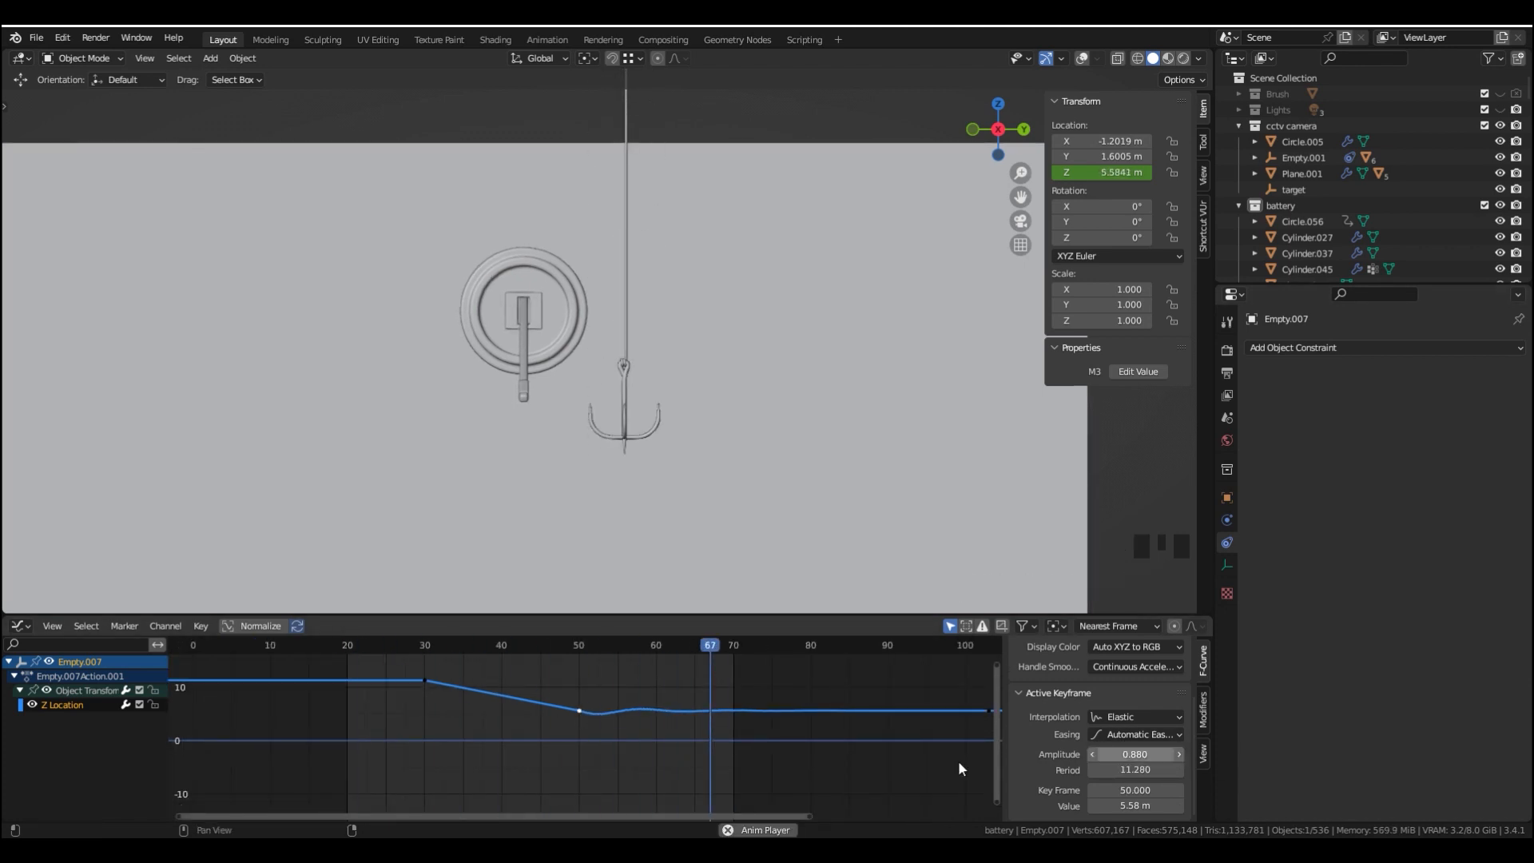
# Set the scene's End frame to 90 and play back the extended animation
pyautogui.press('space')
pyautogui.click(1229, 392)
pyautogui.click(1228, 375)
pyautogui.click(1440, 559)
pyautogui.write('90')
pyautogui.press('Return')
pyautogui.press('space')
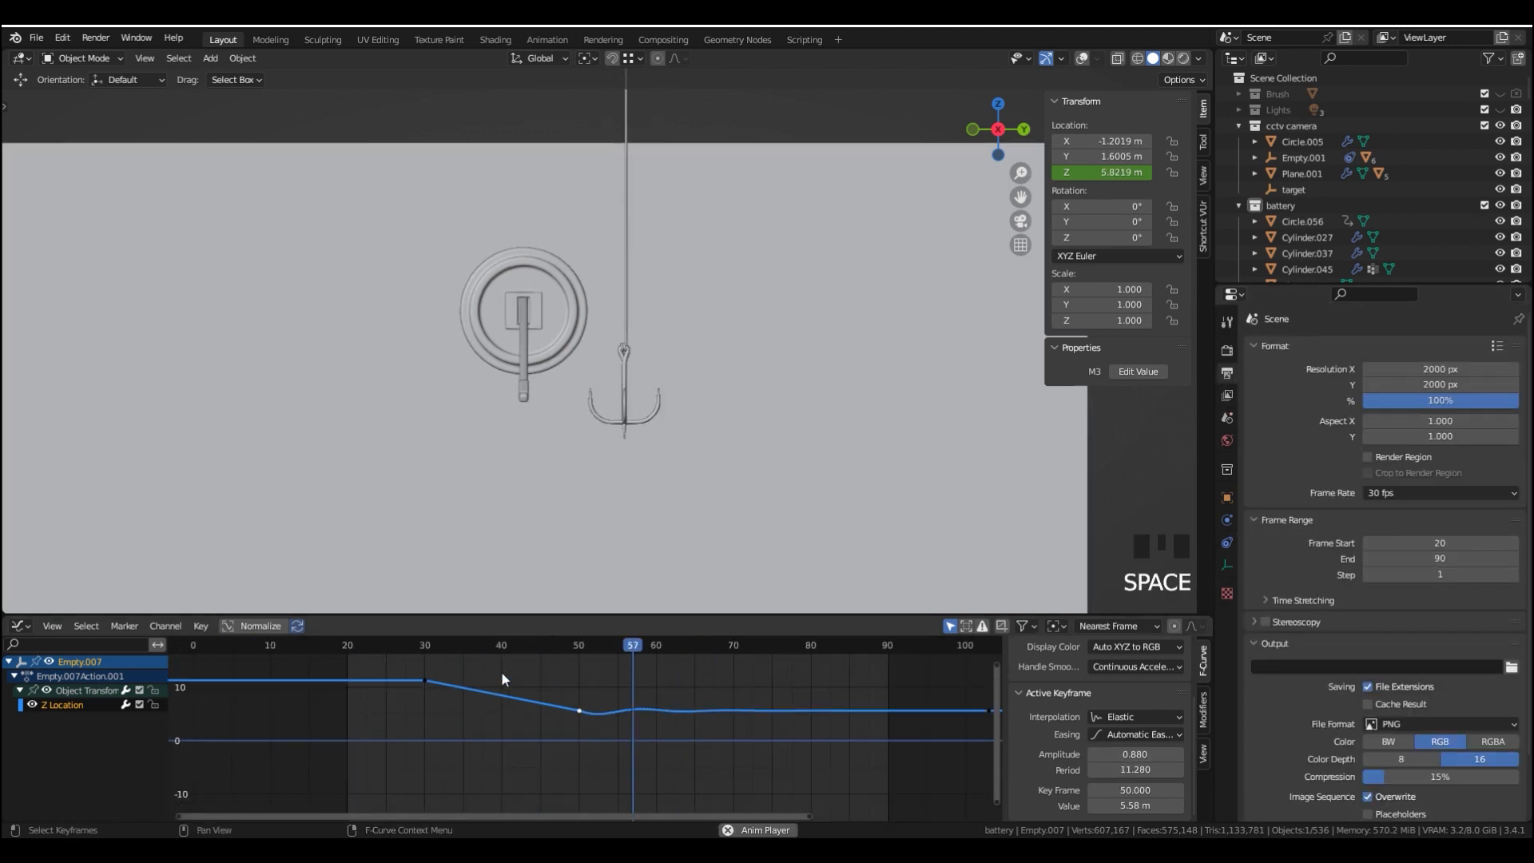
pyautogui.press('space')
# Set the frame 50 keyframe's elastic Amplitude to 0.560 and Period to 8.340, and play back the hook's bounce
pyautogui.moveTo(1142, 754)
pyautogui.keyDown('shift'); pyautogui.mouseDown()
pyautogui.moveTo(1116, 754)
pyautogui.moveTo(1117, 770)
pyautogui.mouseUp(); pyautogui.keyUp('shift')
pyautogui.press('space')
pyautogui.press('space')
pyautogui.scroll(7, 856, 740)
pyautogui.press('space')
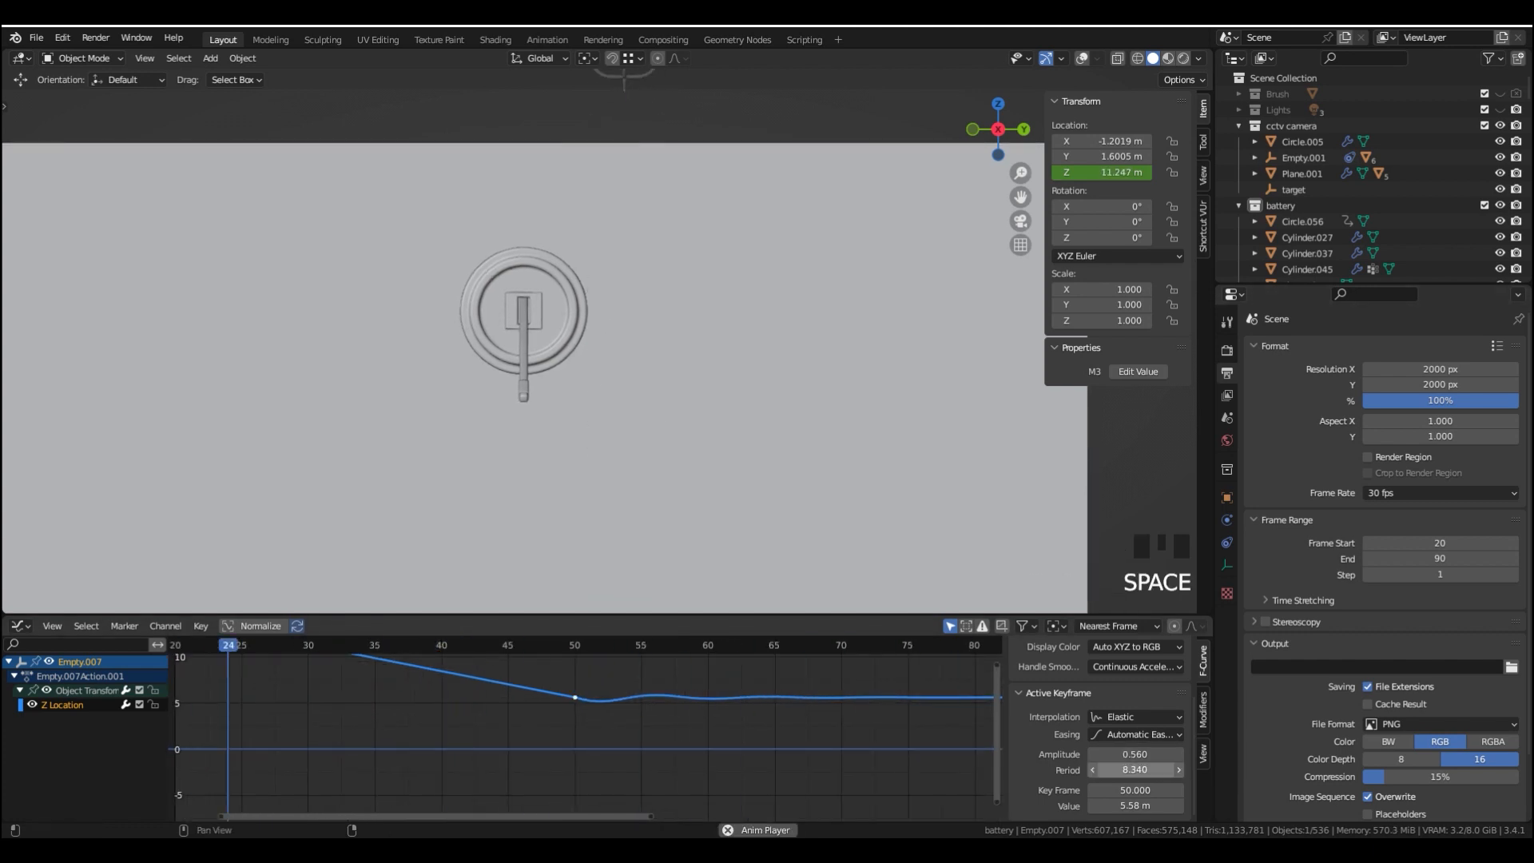
pyautogui.press('space')
# Move the hook's final Z Location keyframe along the time axis to frame 109
pyautogui.moveTo(689, 456); pyautogui.dragTo(698, 418, button='middle')
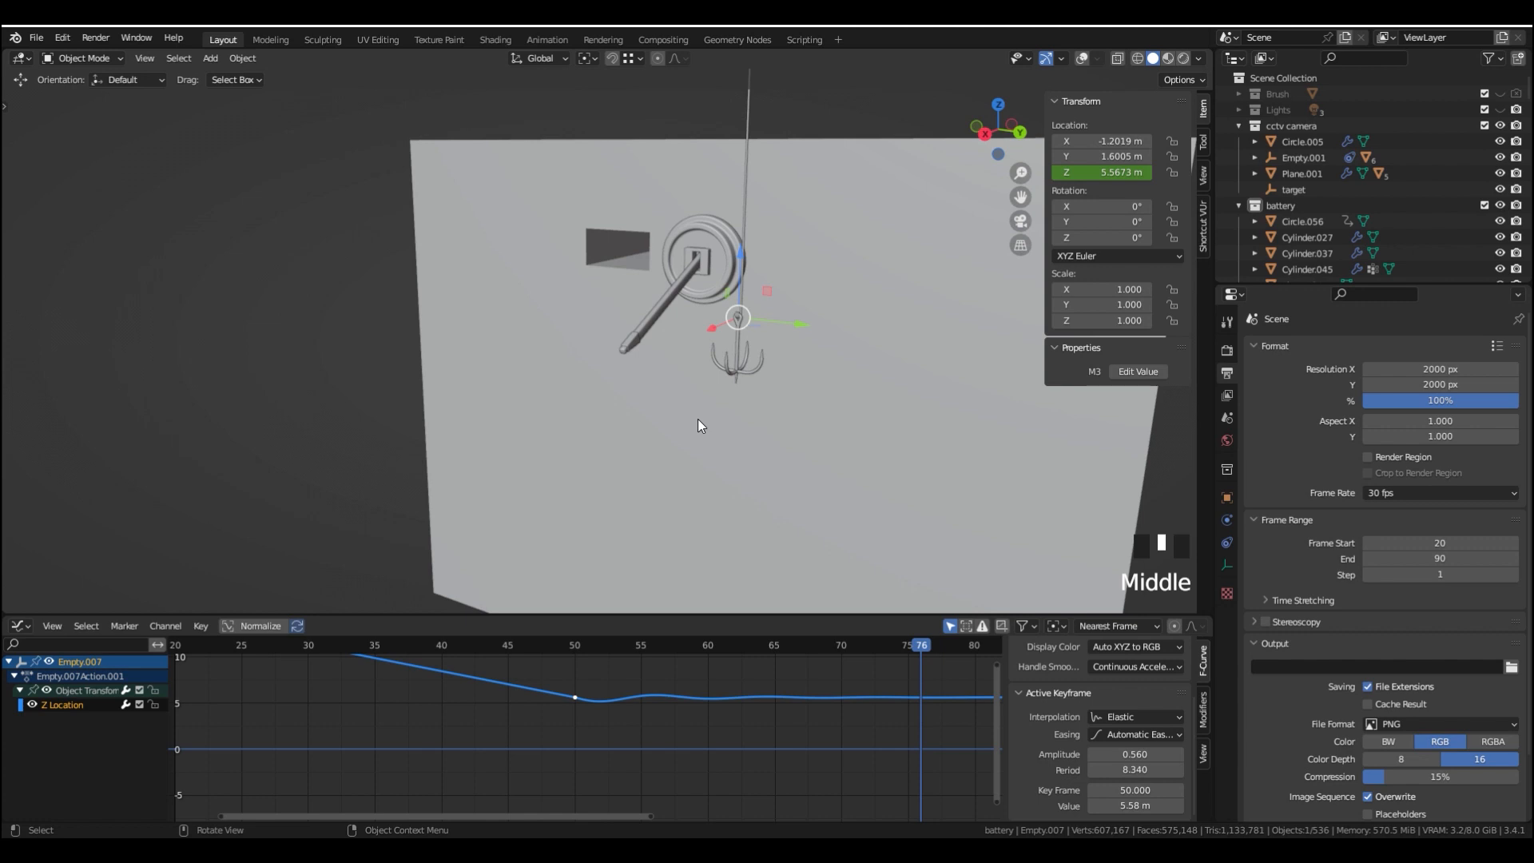
pyautogui.scroll(-8, 815, 703)
pyautogui.moveTo(831, 708); pyautogui.dragTo(768, 717, button='middle')
pyautogui.click(804, 710)
pyautogui.scroll(3, 823, 709)
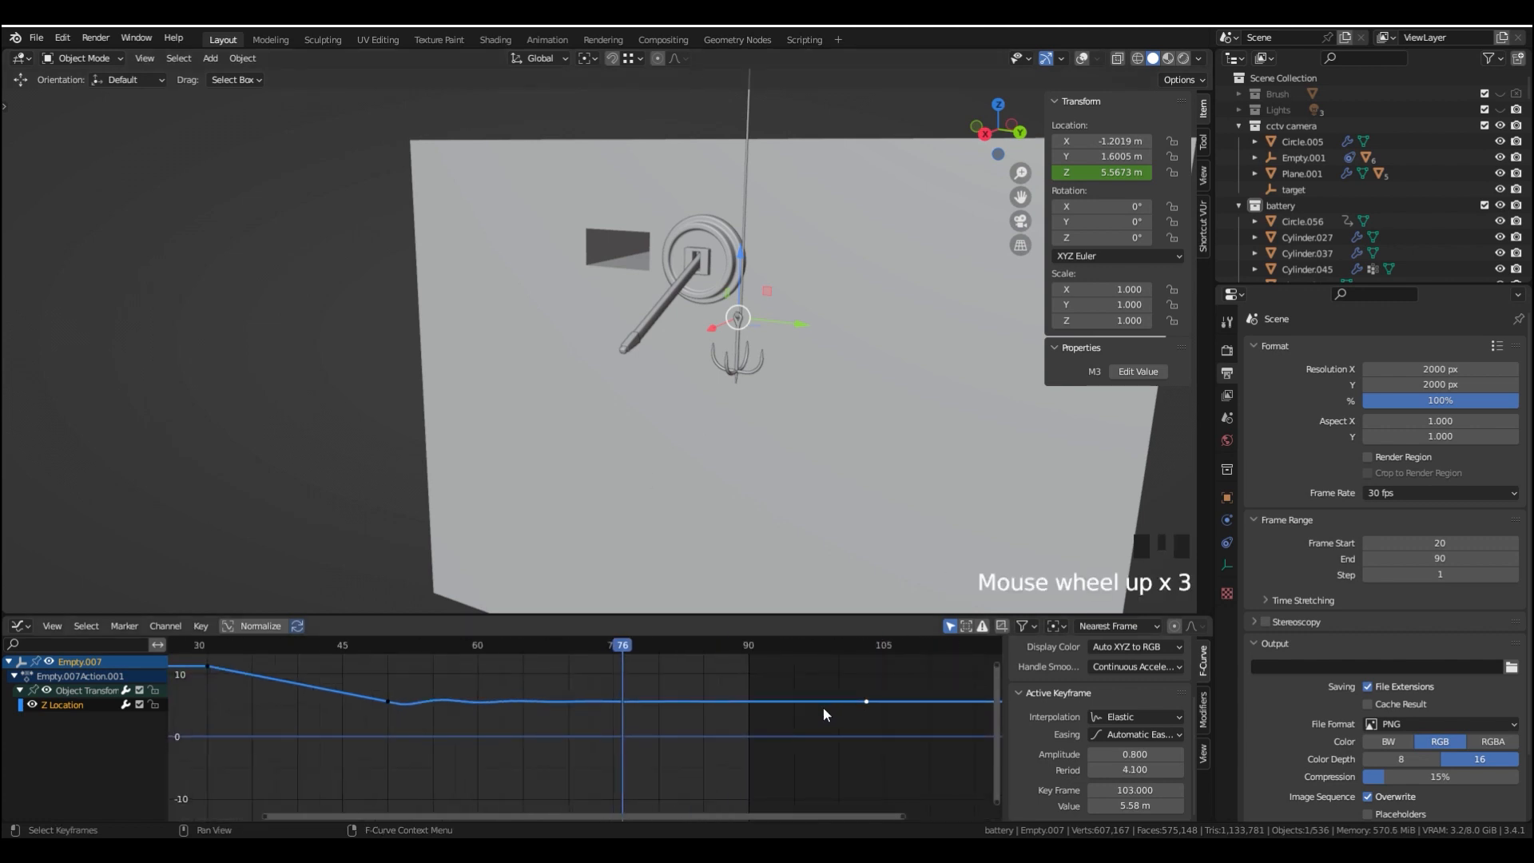
pyautogui.press('g')
pyautogui.press('x')
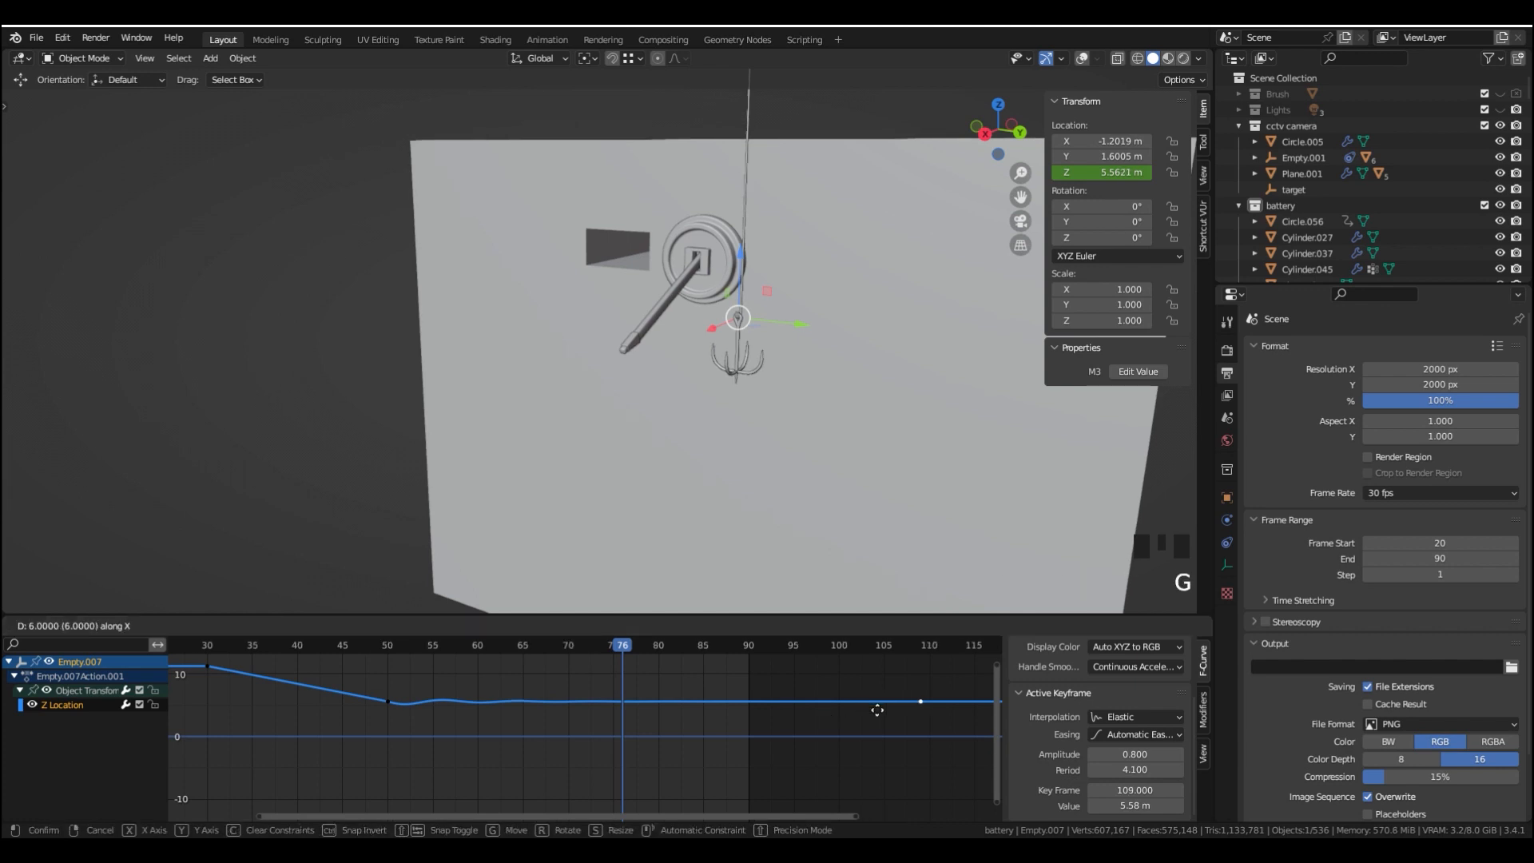
pyautogui.click(795, 713)
pyautogui.moveTo(627, 714); pyautogui.dragTo(703, 749, button='middle')
pyautogui.scroll(1, 703, 749)
pyautogui.press('g')
pyautogui.middleClick(648, 747)
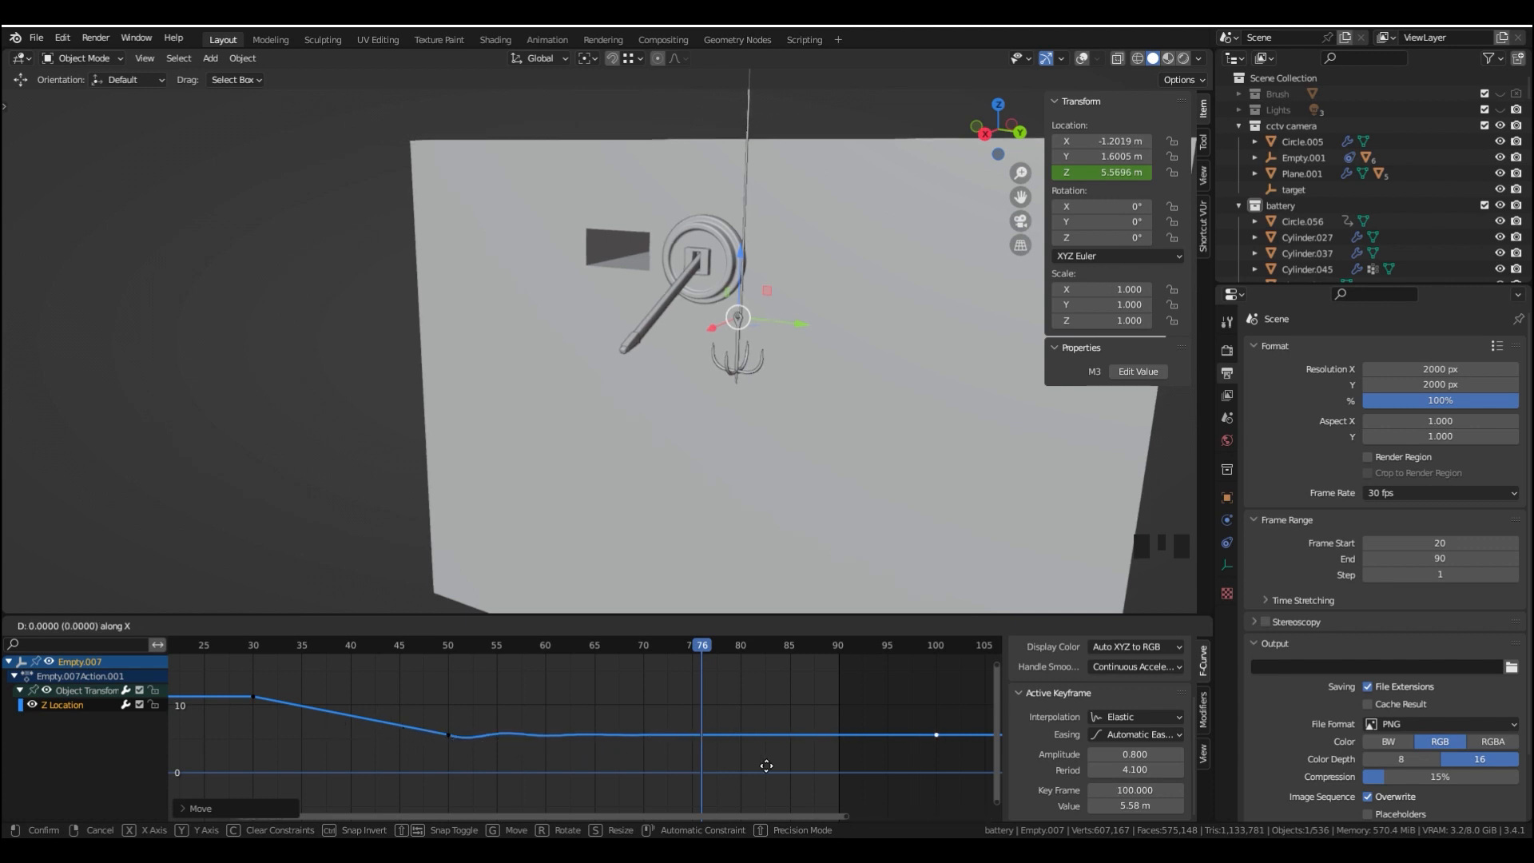
pyautogui.click(802, 743)
pyautogui.scroll(-1, 811, 695)
# Play back the hook's drop several times to check how the elastic bounce settles
pyautogui.press('space')
pyautogui.press('space')
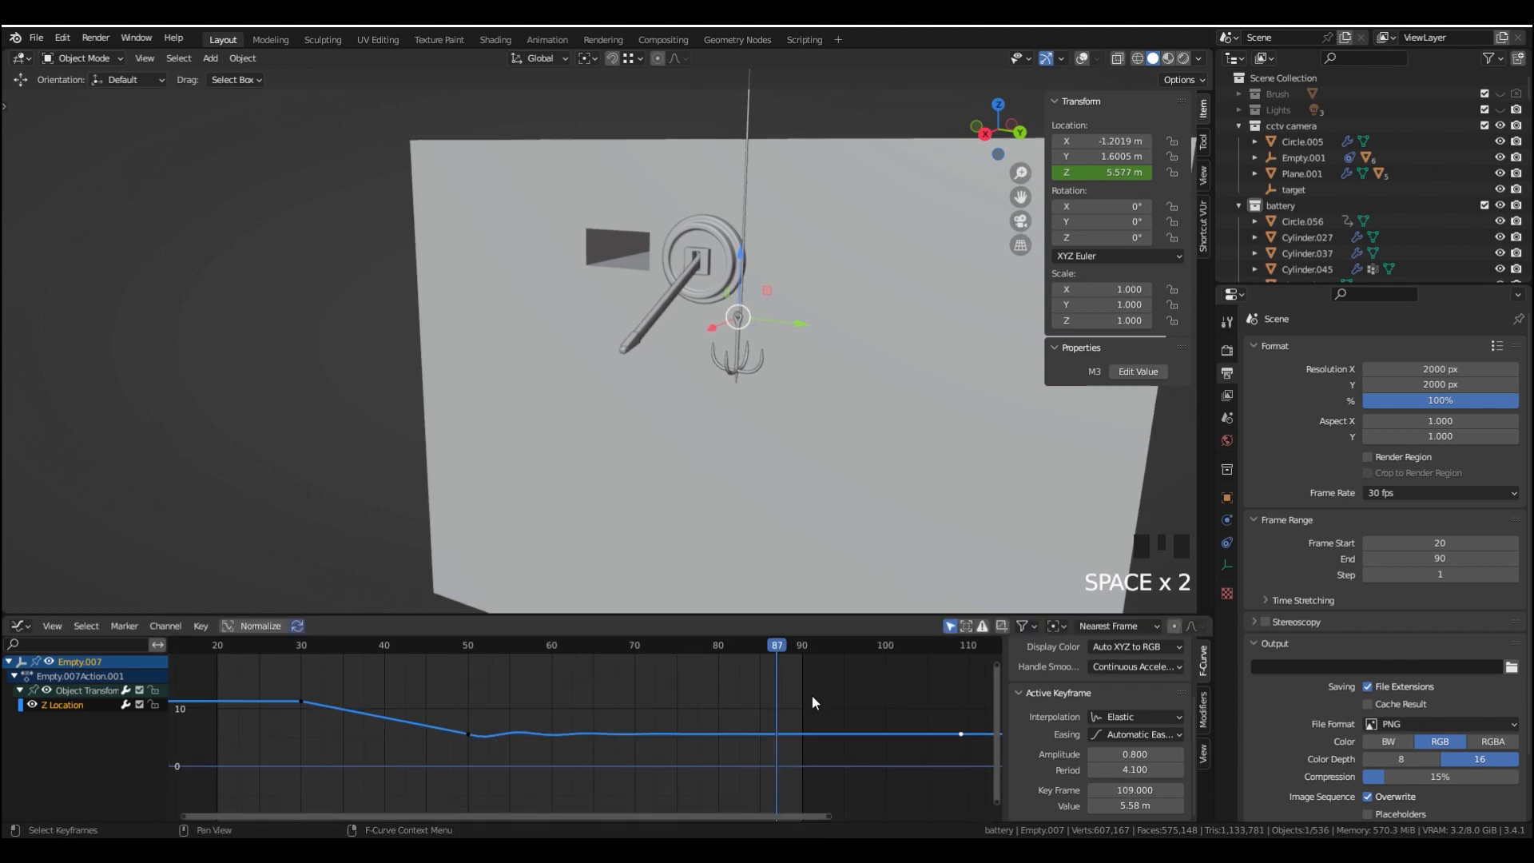
pyautogui.press('space')
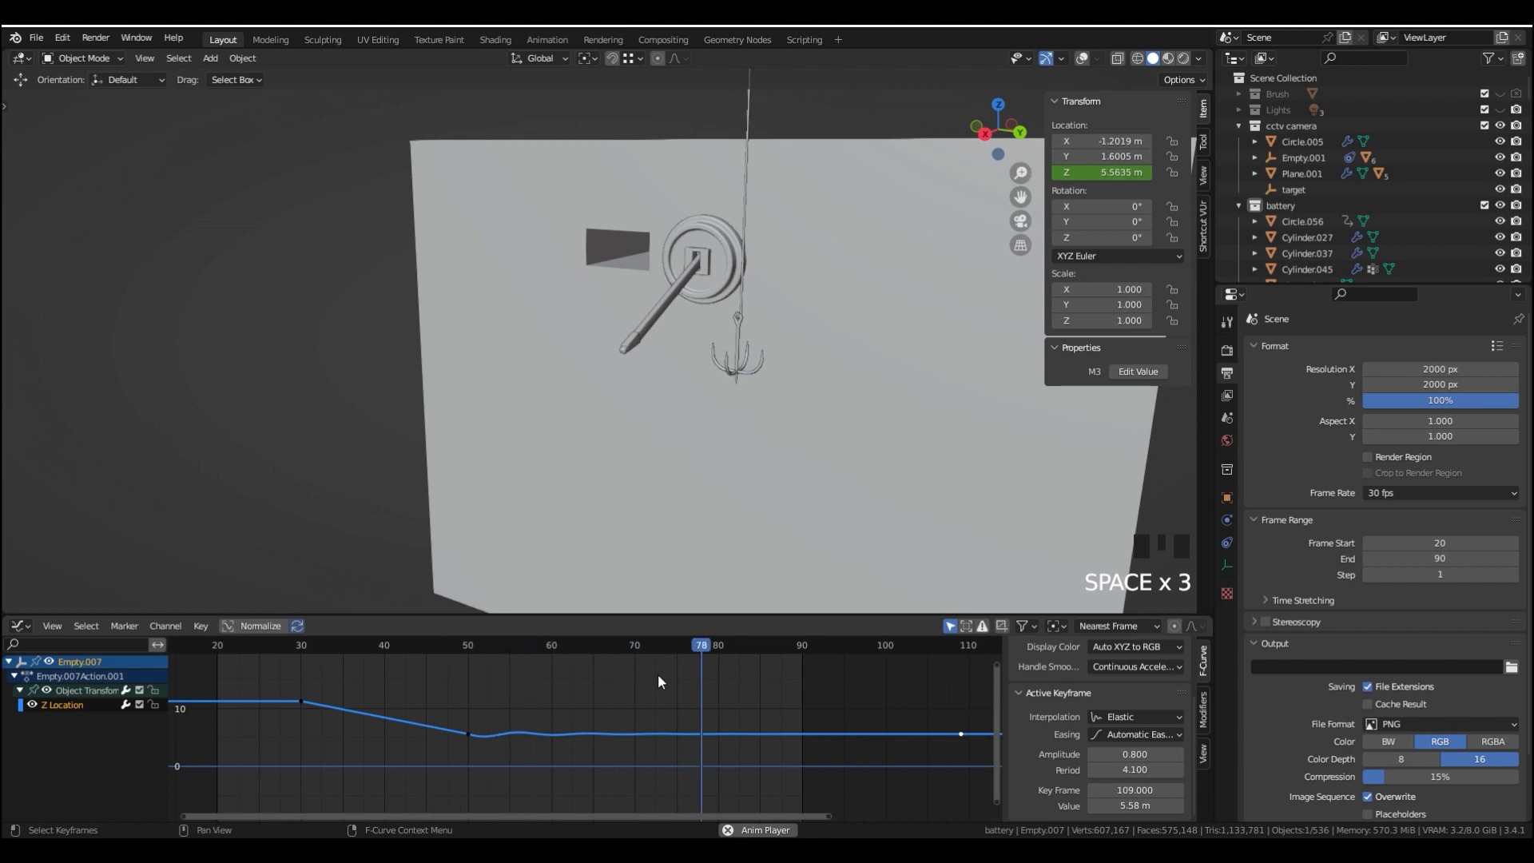
pyautogui.press('space')
pyautogui.press('space')
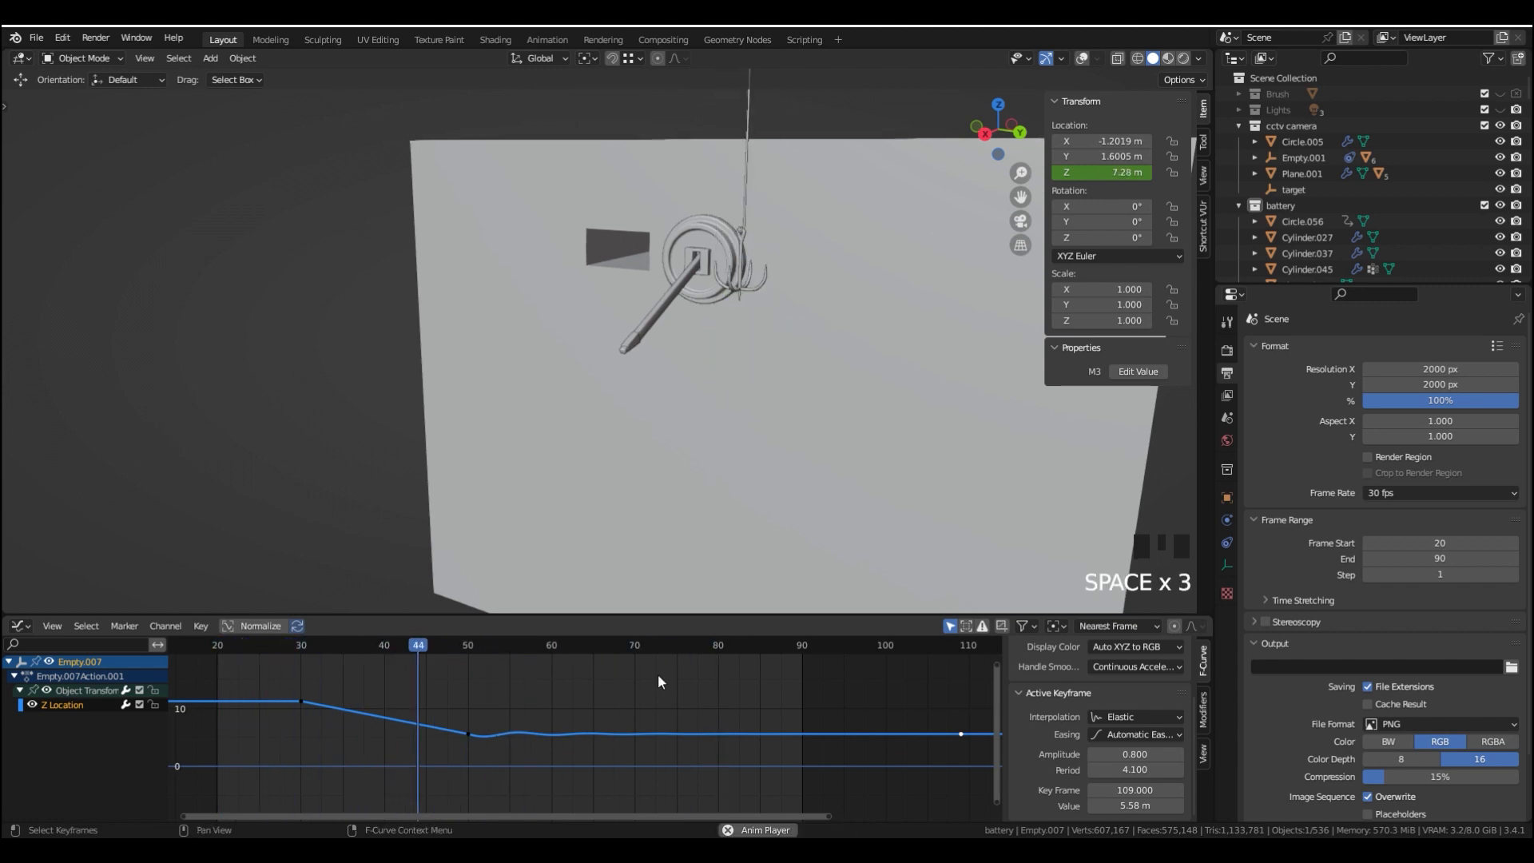
pyautogui.press('space')
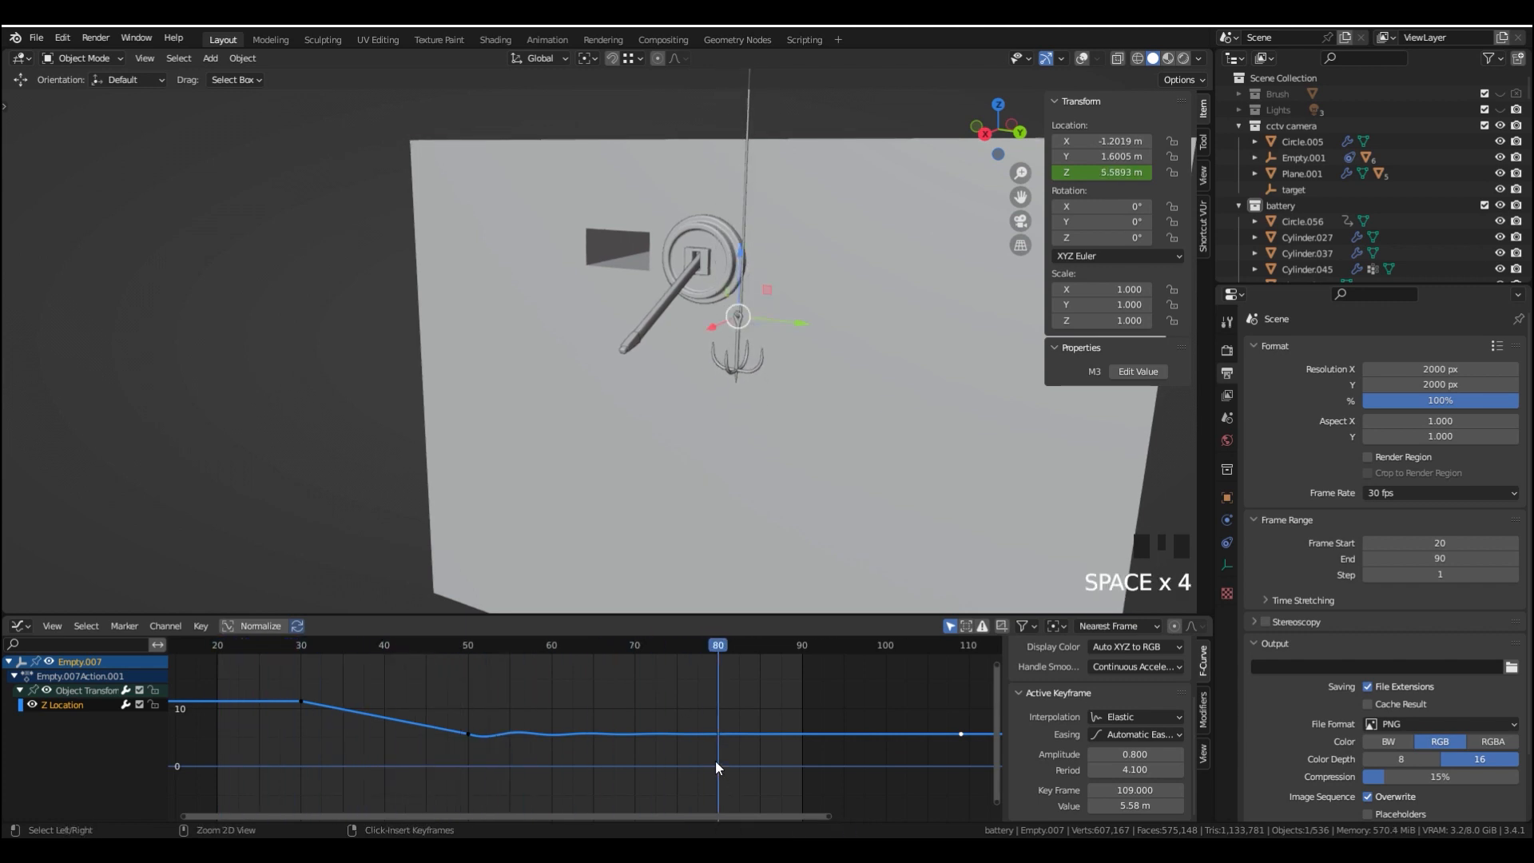
pyautogui.press('space')
pyautogui.press('space')
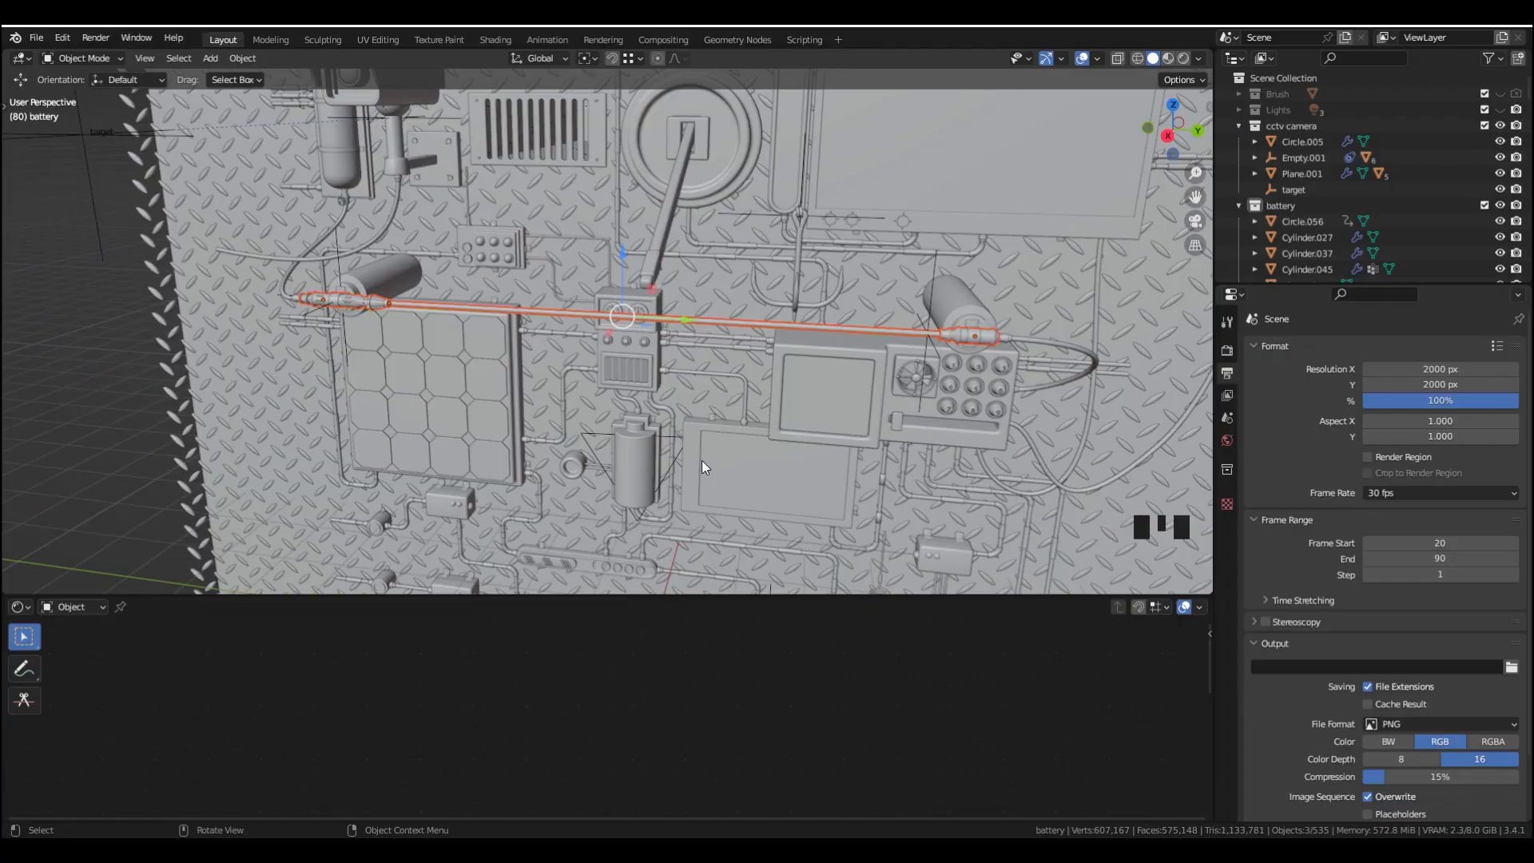
# Isolate the selected horizontal beam and its two end pieces in local view
pyautogui.keyDown('shift'); pyautogui.moveTo(898, 415); pyautogui.dragTo(855, 417, button='middle'); pyautogui.keyUp('shift')
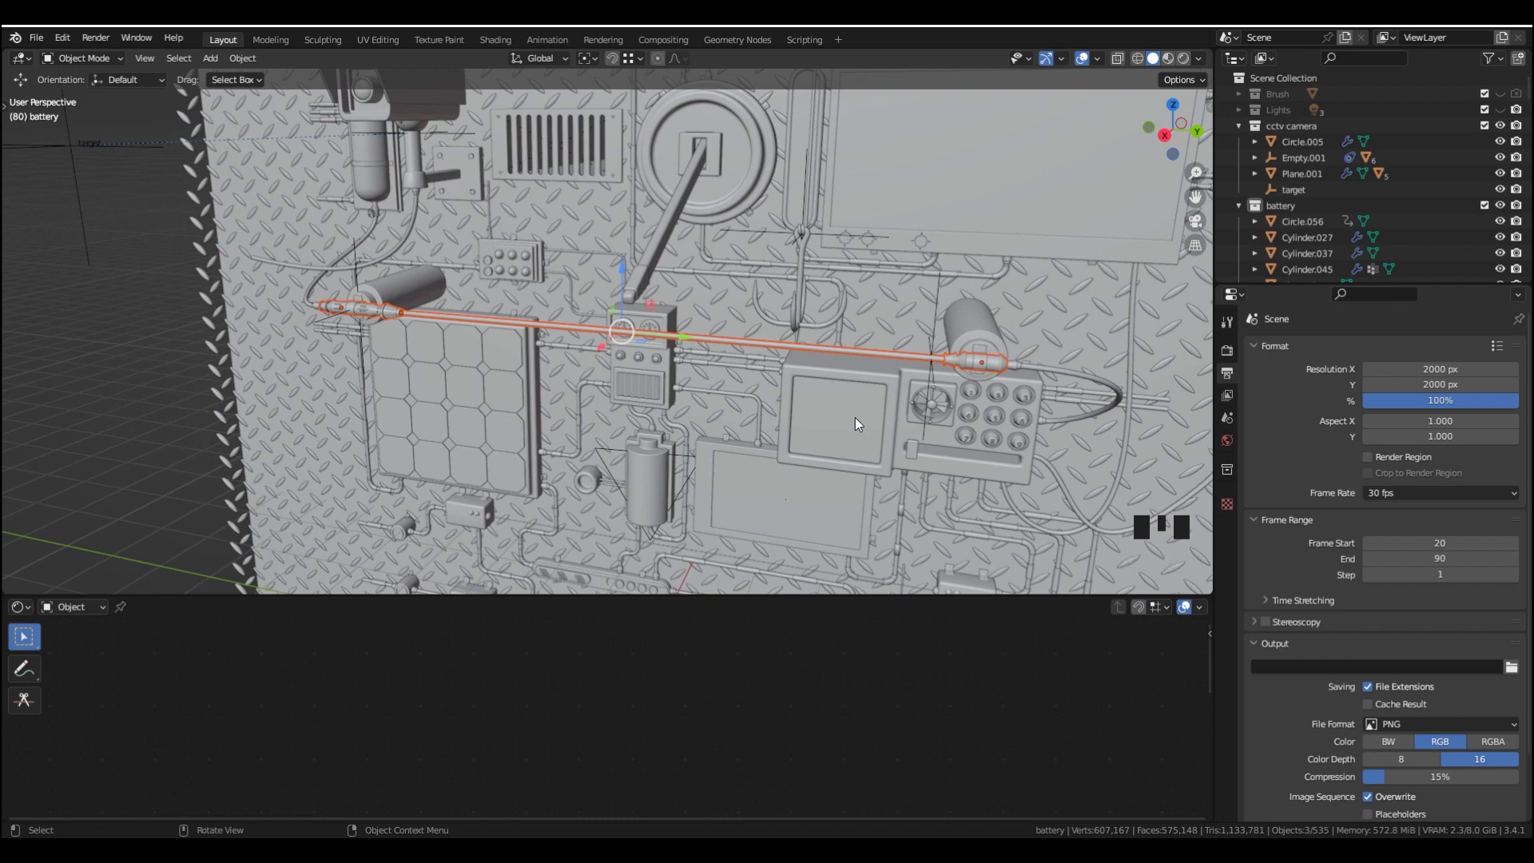
pyautogui.press('KP_Divide')
pyautogui.scroll(4, 854, 417)
pyautogui.moveTo(854, 417); pyautogui.dragTo(662, 348, button='middle')
pyautogui.scroll(-3, 610, 360)
# Snap the 3D cursor to the long beam and add a Sphere Empty at the beam's origin
pyautogui.click(534, 281)
pyautogui.hotkey('shift', 's')
pyautogui.hotkey('shift', 'a')
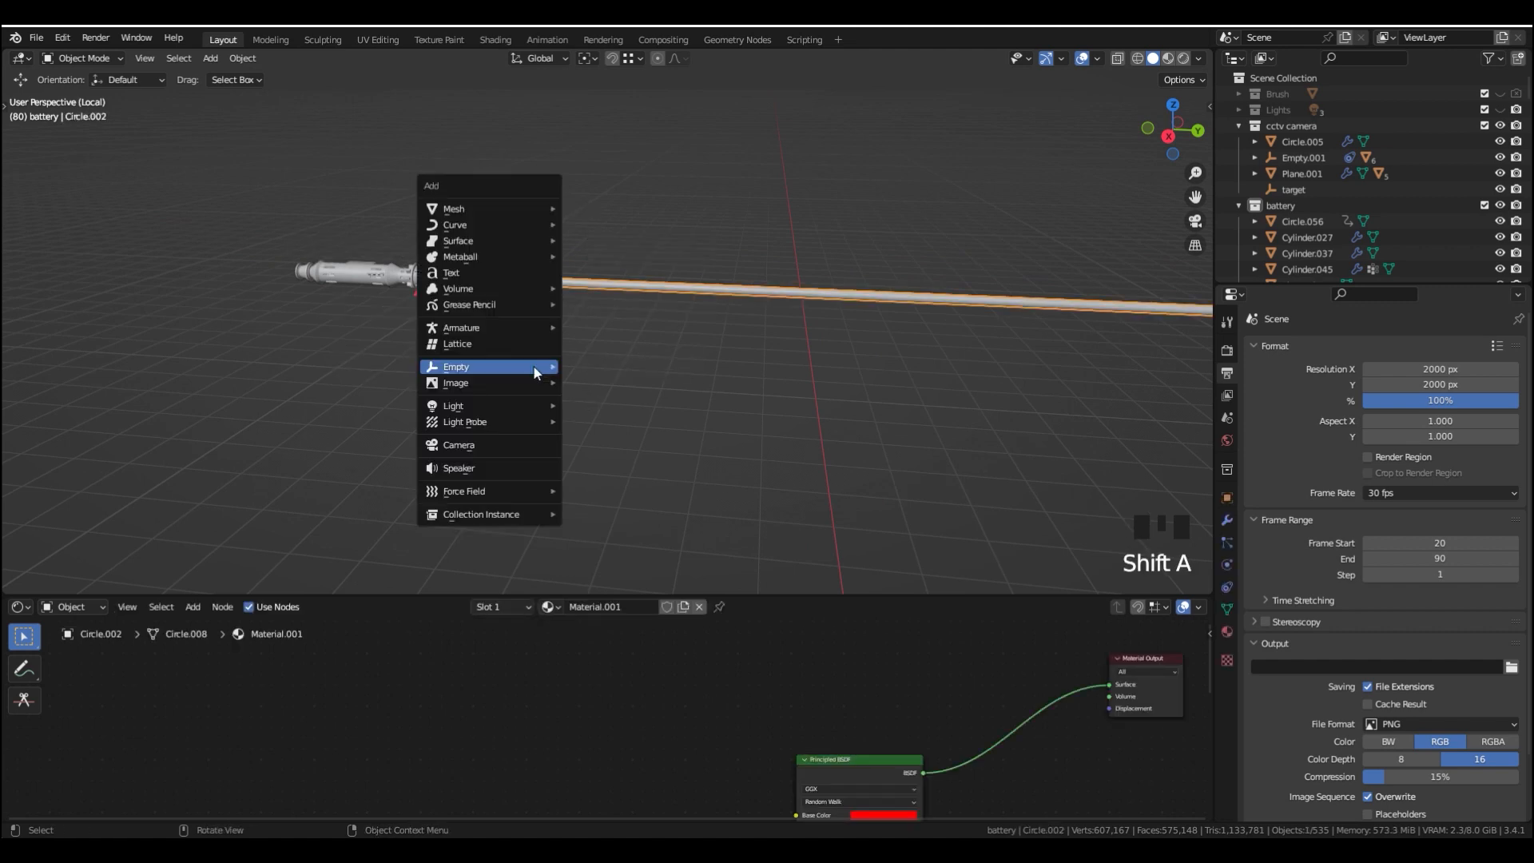
pyautogui.moveTo(519, 374)
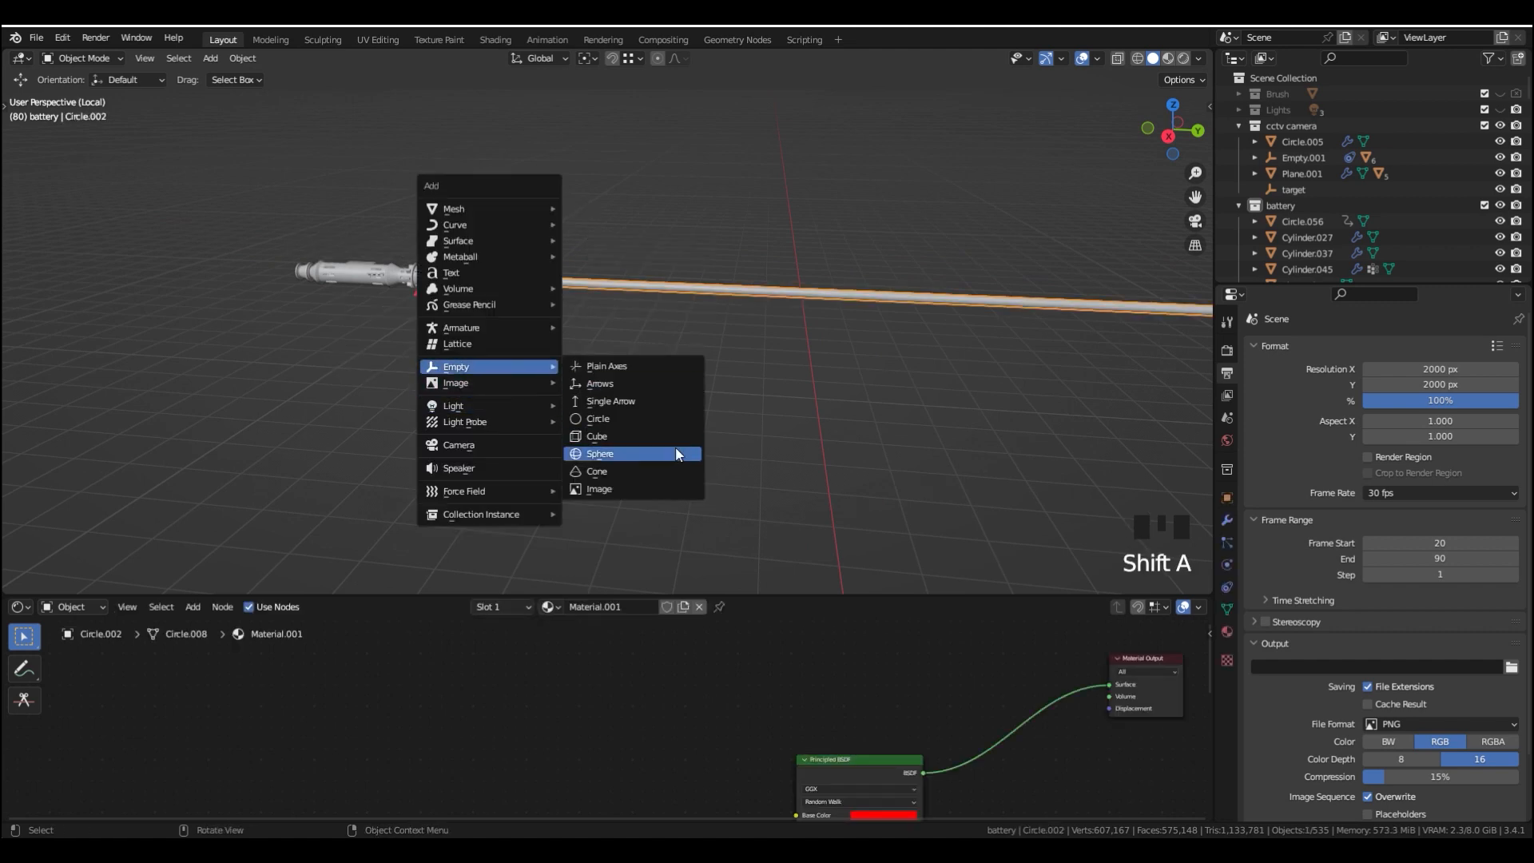
pyautogui.click(664, 456)
# Scale the sphere Empty down to about 0.39 and apply its scale
pyautogui.keyDown('shift'); pyautogui.moveTo(741, 391); pyautogui.dragTo(701, 400, button='middle'); pyautogui.keyUp('shift')
pyautogui.press('s')
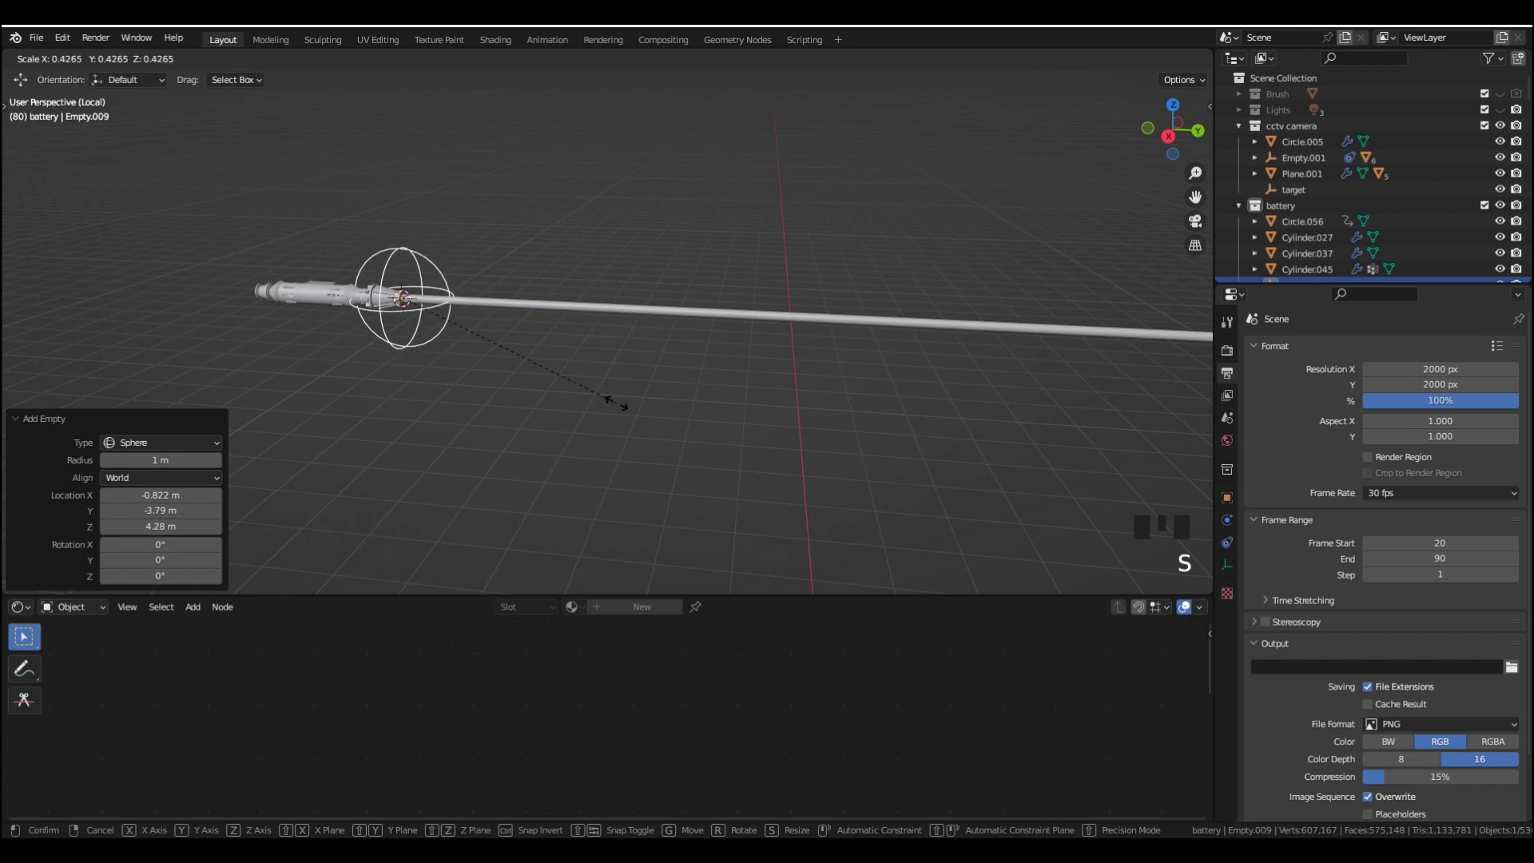
pyautogui.click(595, 399)
pyautogui.hotkey('ctrl', 'a')
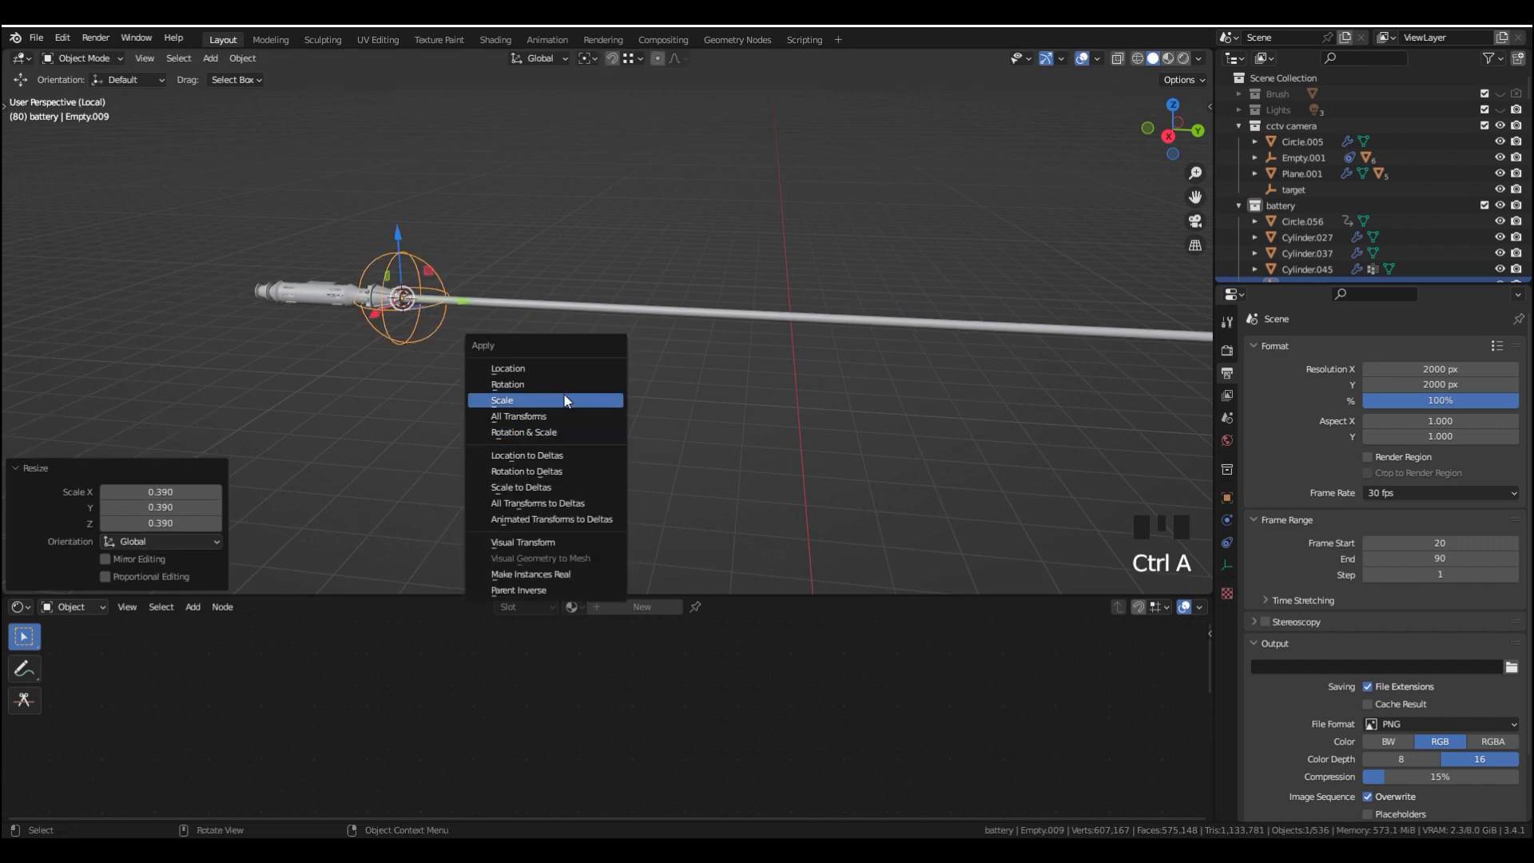
pyautogui.click(567, 400)
# Move the sphere Empty about 3.65 m along Y towards the middle of the beam
pyautogui.keyDown('shift'); pyautogui.moveTo(814, 313); pyautogui.dragTo(646, 328, button='middle'); pyautogui.keyUp('shift')
pyautogui.scroll(-2, 713, 319)
pyautogui.moveTo(405, 309); pyautogui.dragTo(739, 366)
pyautogui.scroll(2, 597, 343)
pyautogui.keyDown('shift'); pyautogui.moveTo(598, 342); pyautogui.dragTo(468, 354, button='middle'); pyautogui.keyUp('shift')
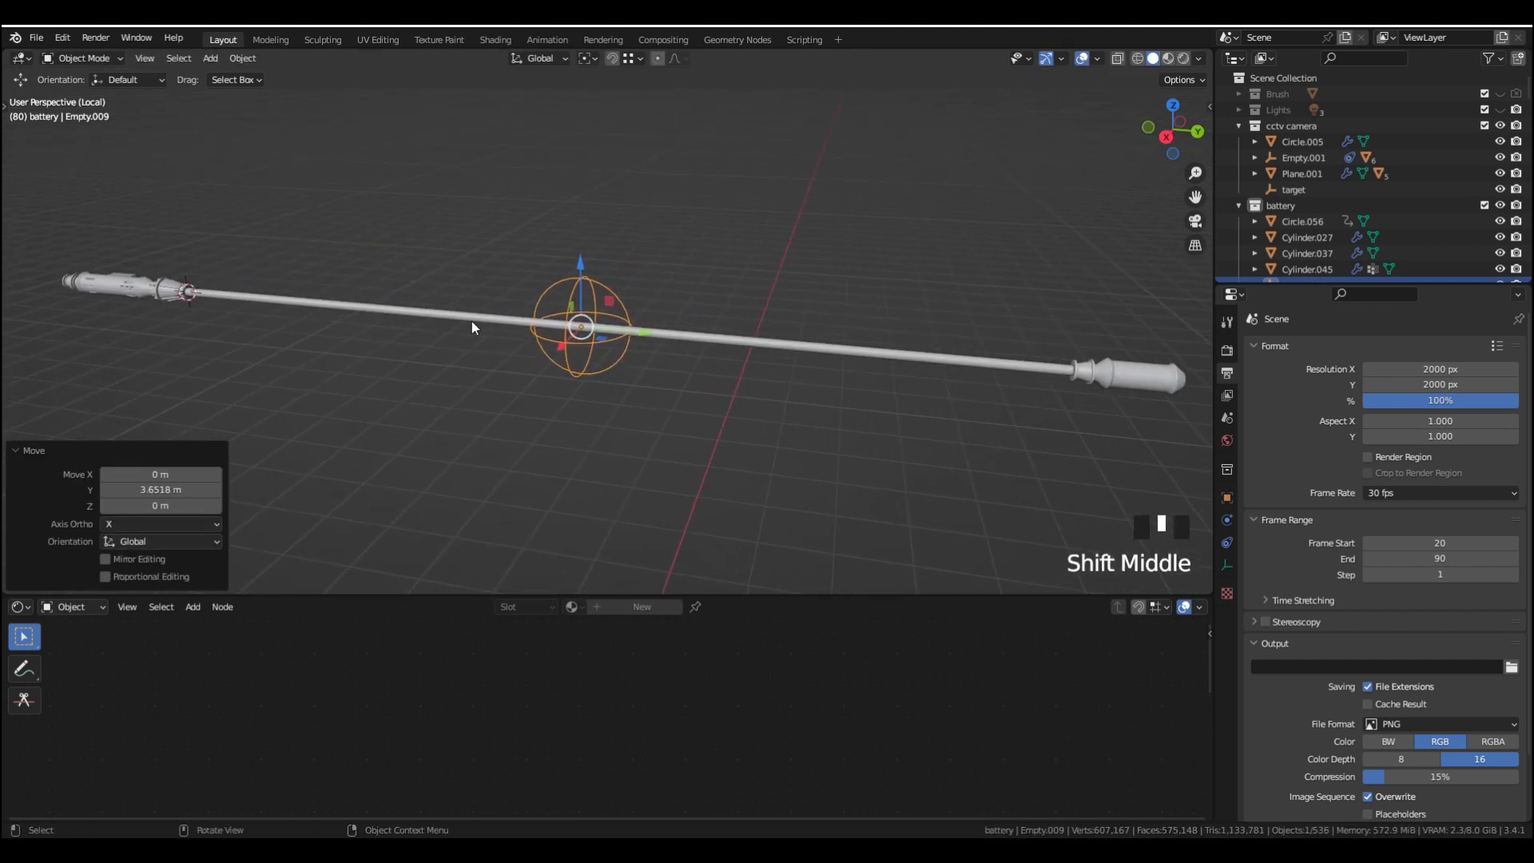
# Select the long beam and switch the viewport shading to Material Preview
pyautogui.click(475, 318)
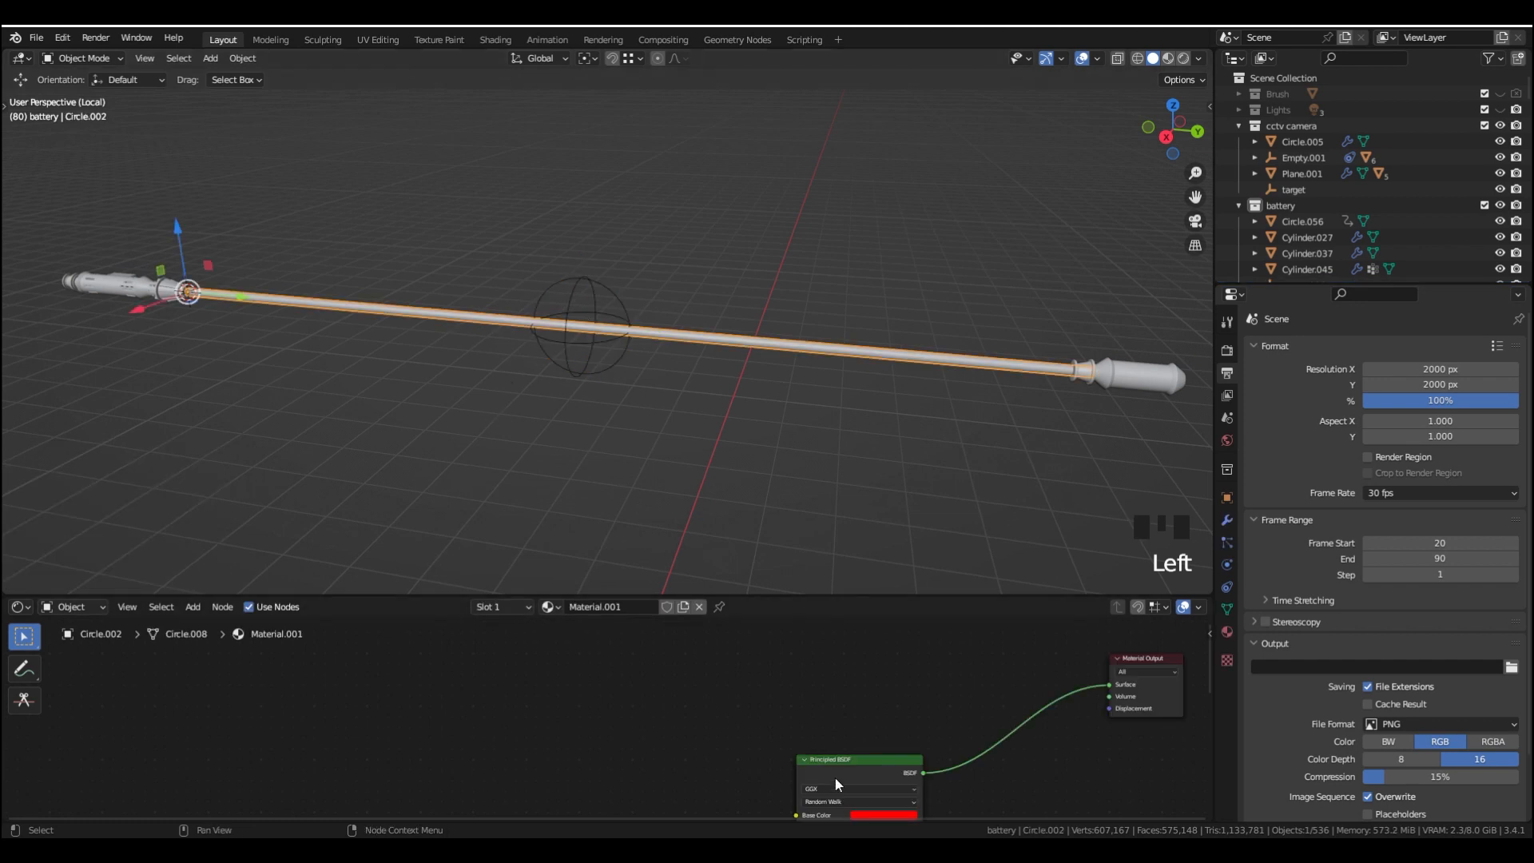
pyautogui.moveTo(838, 785); pyautogui.dragTo(662, 731, button='middle')
pyautogui.press('z')
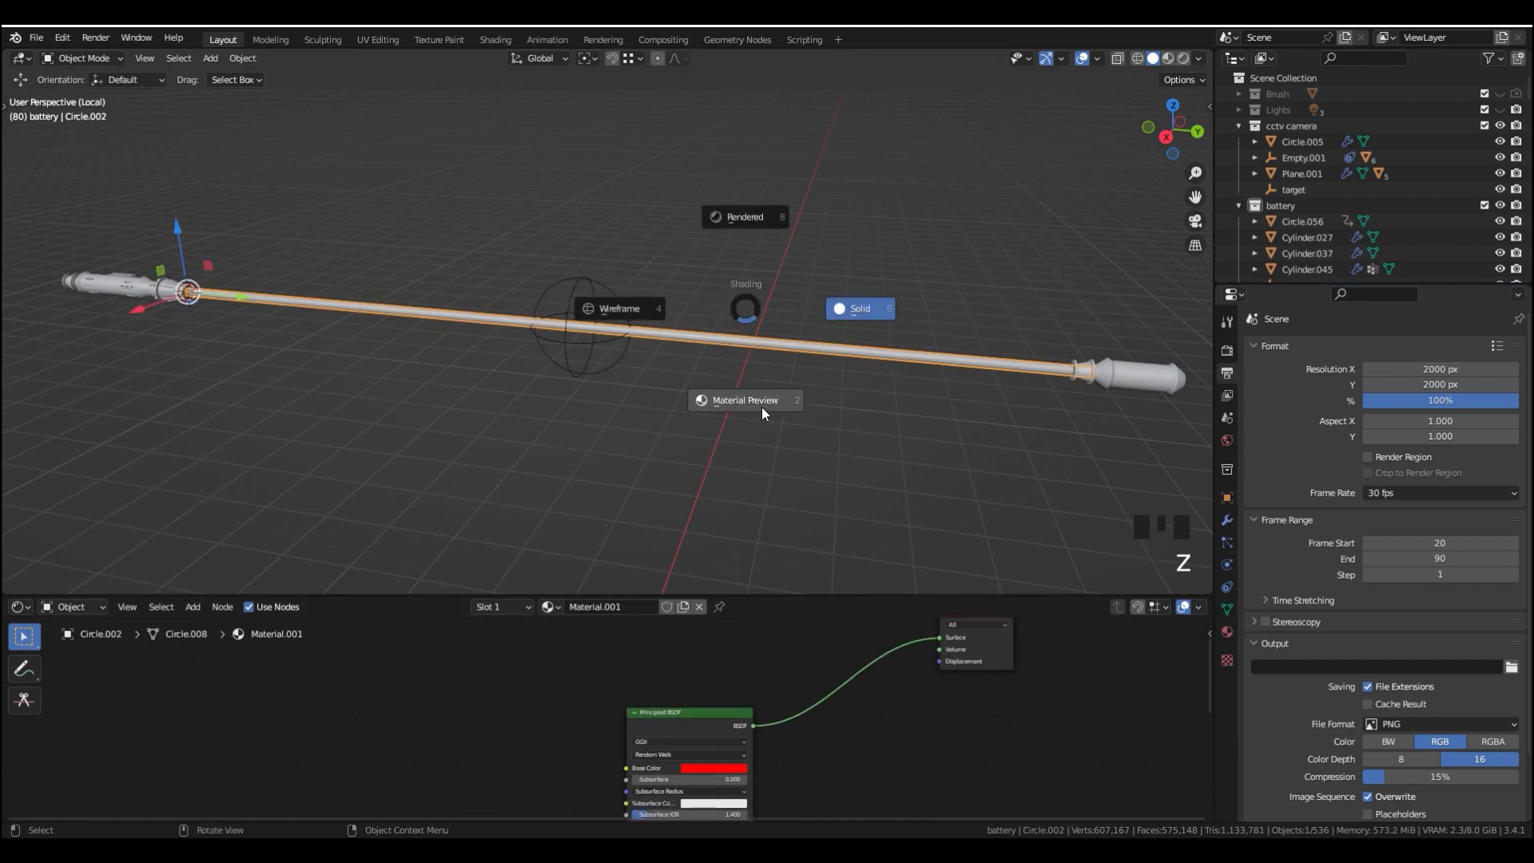
pyautogui.click(754, 406)
# Add a Gradient Texture node to the beam's Material.001, placed above and before the Principled BSDF
pyautogui.moveTo(511, 613); pyautogui.dragTo(664, 649, button='middle')
pyautogui.hotkey('shift', 'a')
pyautogui.moveTo(753, 674); pyautogui.dragTo(733, 700, button='middle')
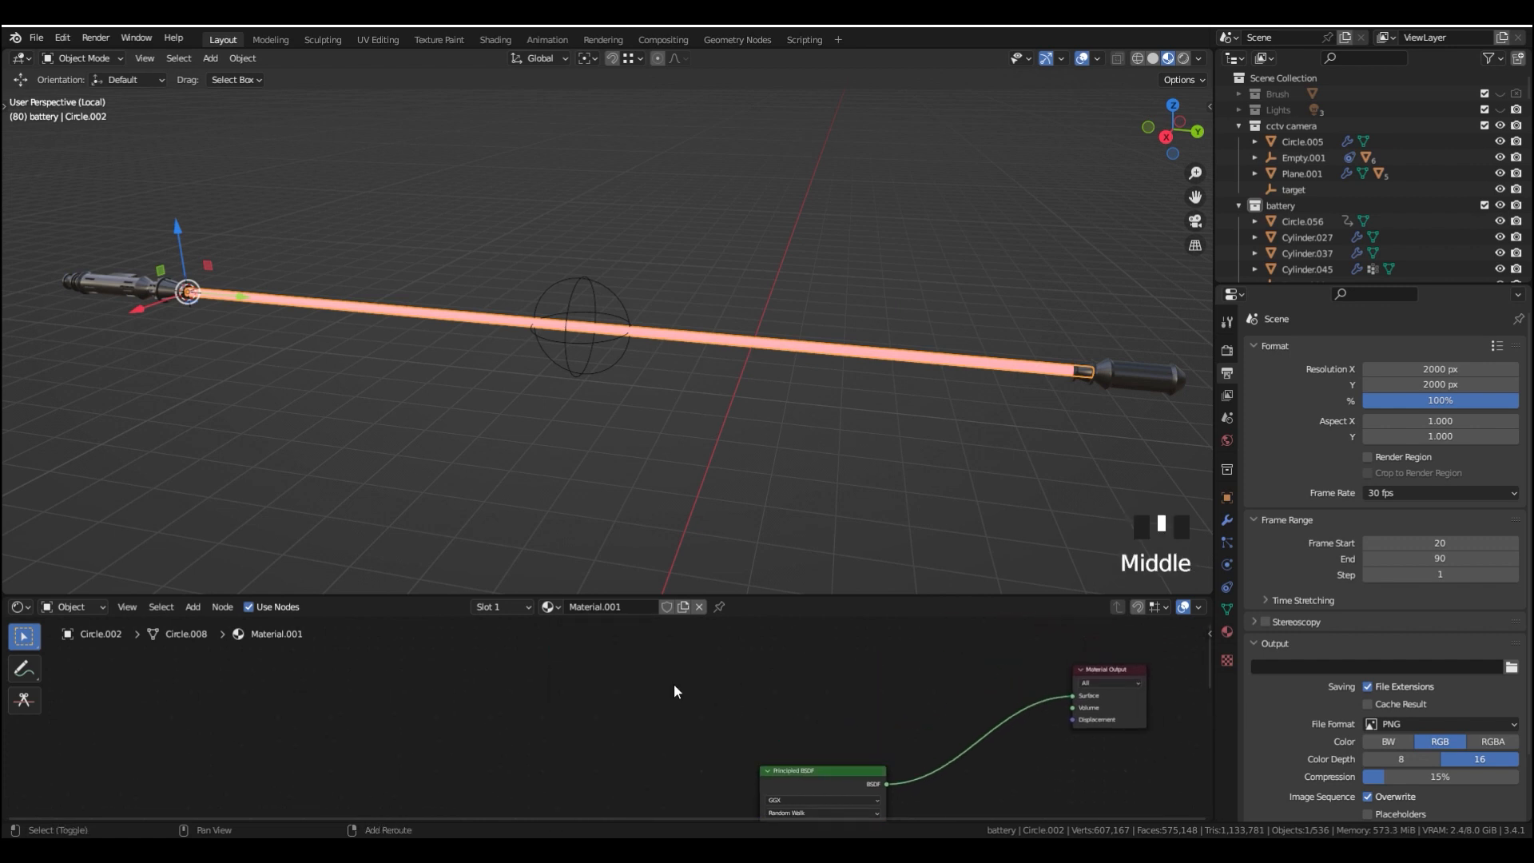
pyautogui.hotkey('shift', 'a')
pyautogui.click(669, 651)
pyautogui.write('grad')
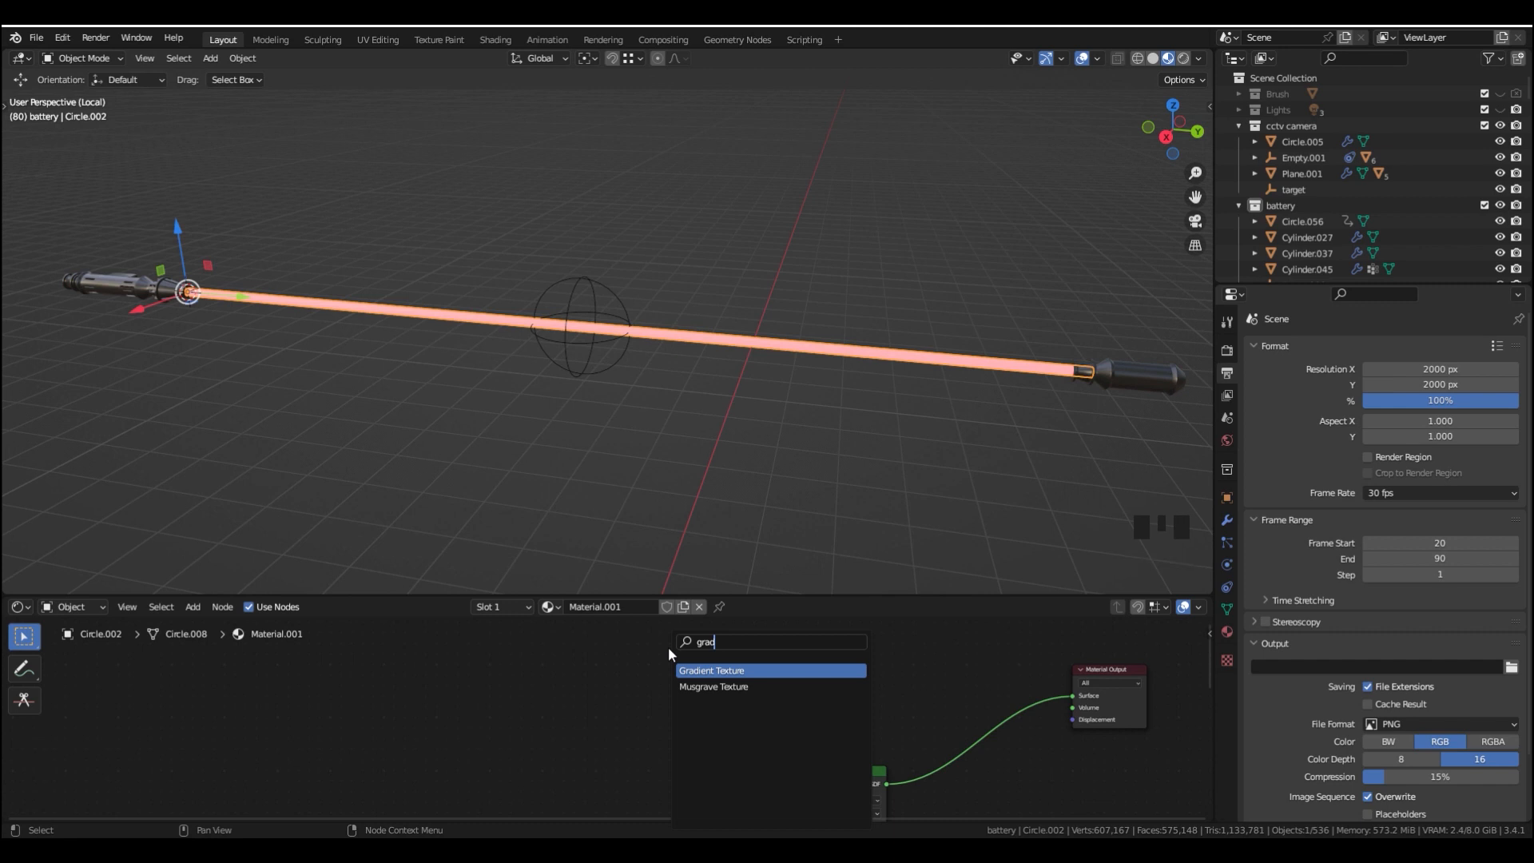
pyautogui.press('Return')
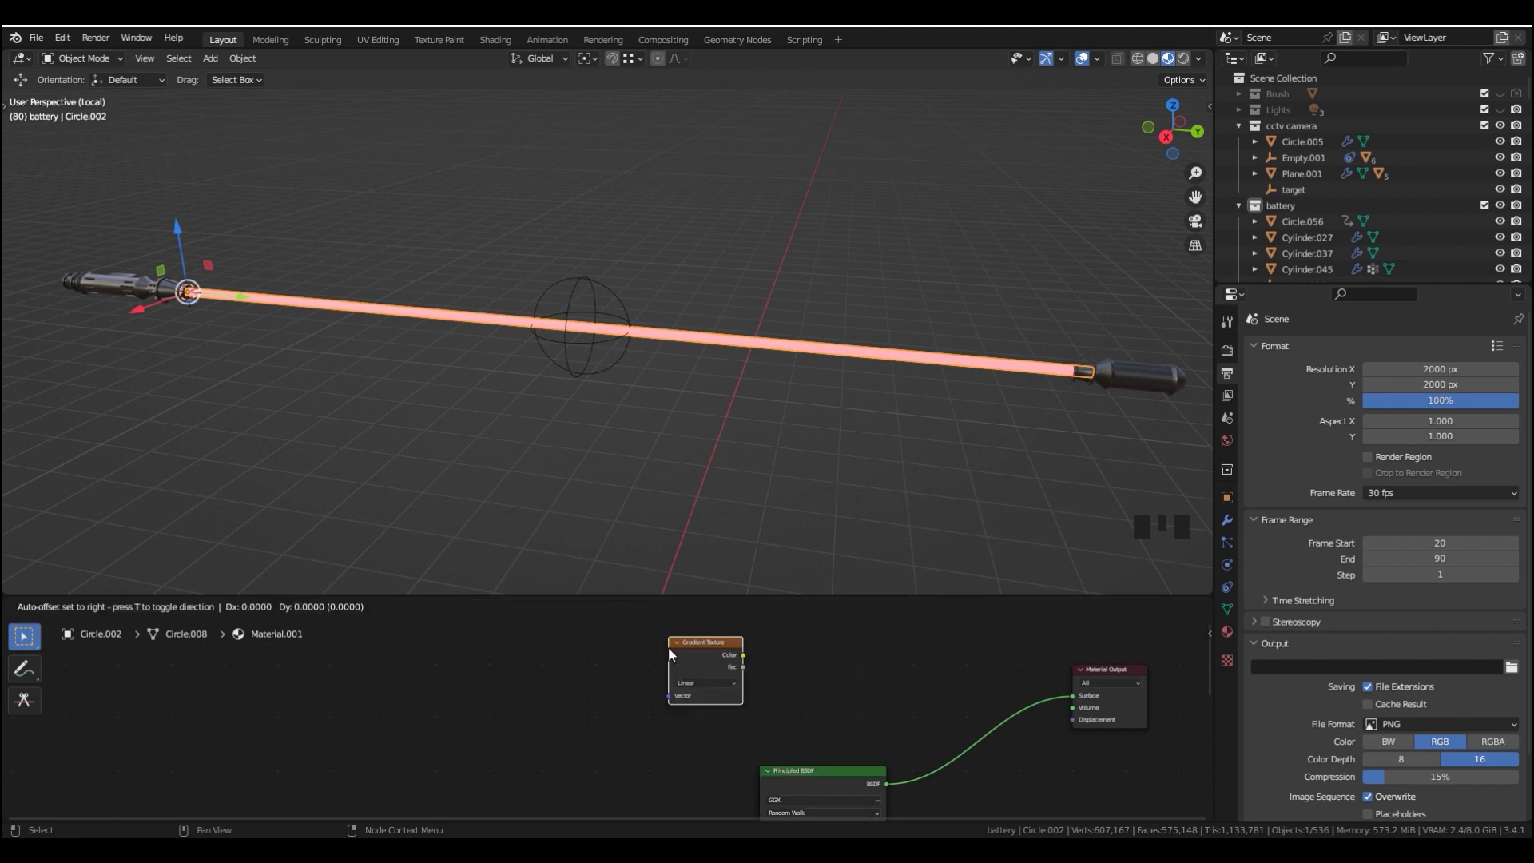
pyautogui.scroll(3, 606, 687)
pyautogui.moveTo(645, 687); pyautogui.dragTo(745, 682, button='middle')
pyautogui.click(745, 681)
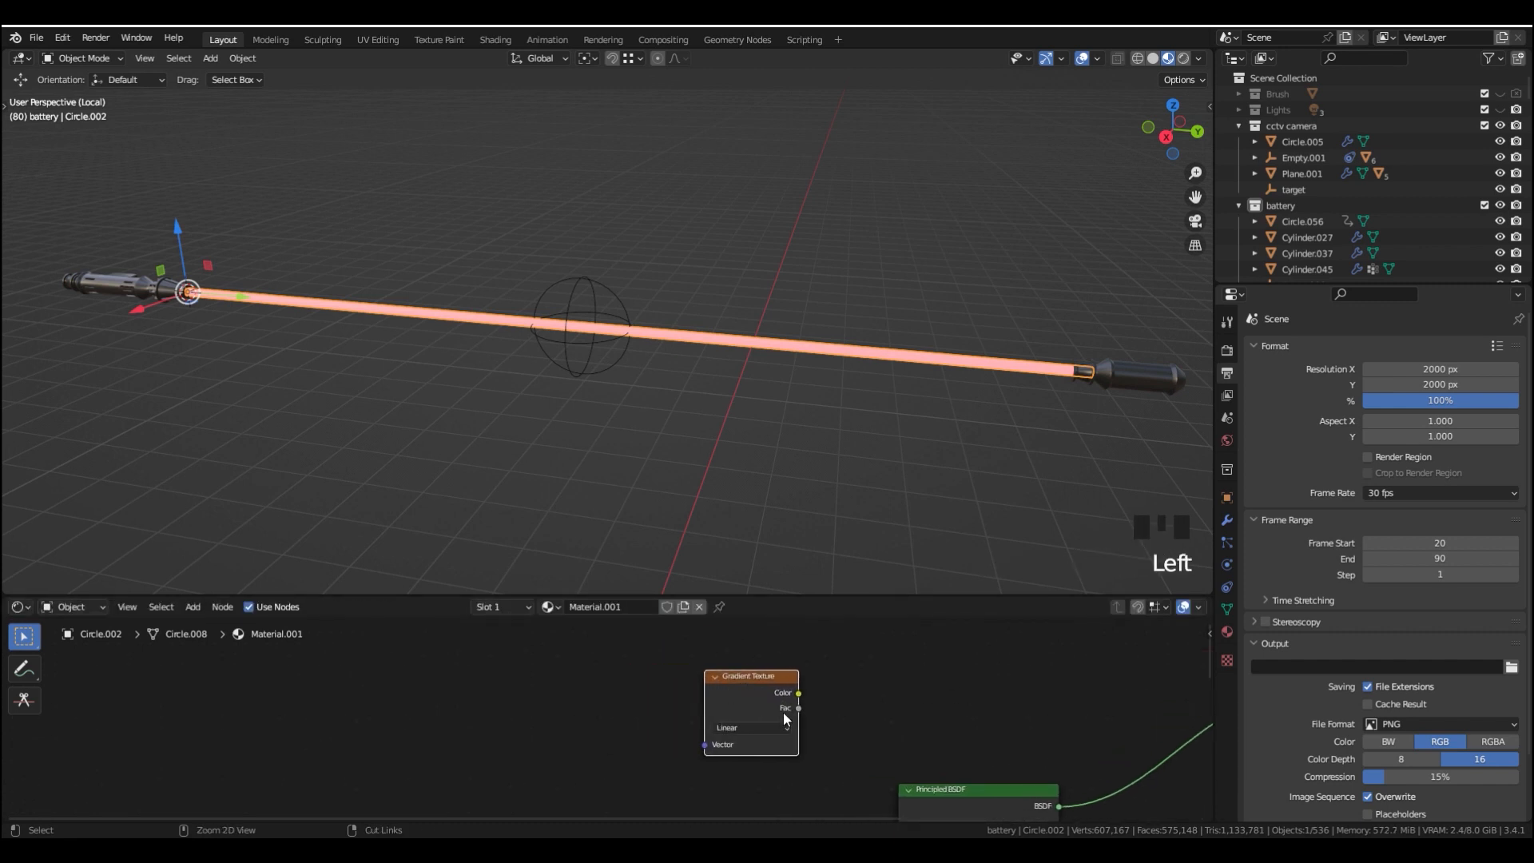
# Add Texture Coordinate and Mapping nodes feeding the Gradient Texture's Vector input
pyautogui.hotkey('ctrl', 't')
pyautogui.moveTo(730, 703); pyautogui.dragTo(779, 775, button='middle')
pyautogui.scroll(3, 660, 701)
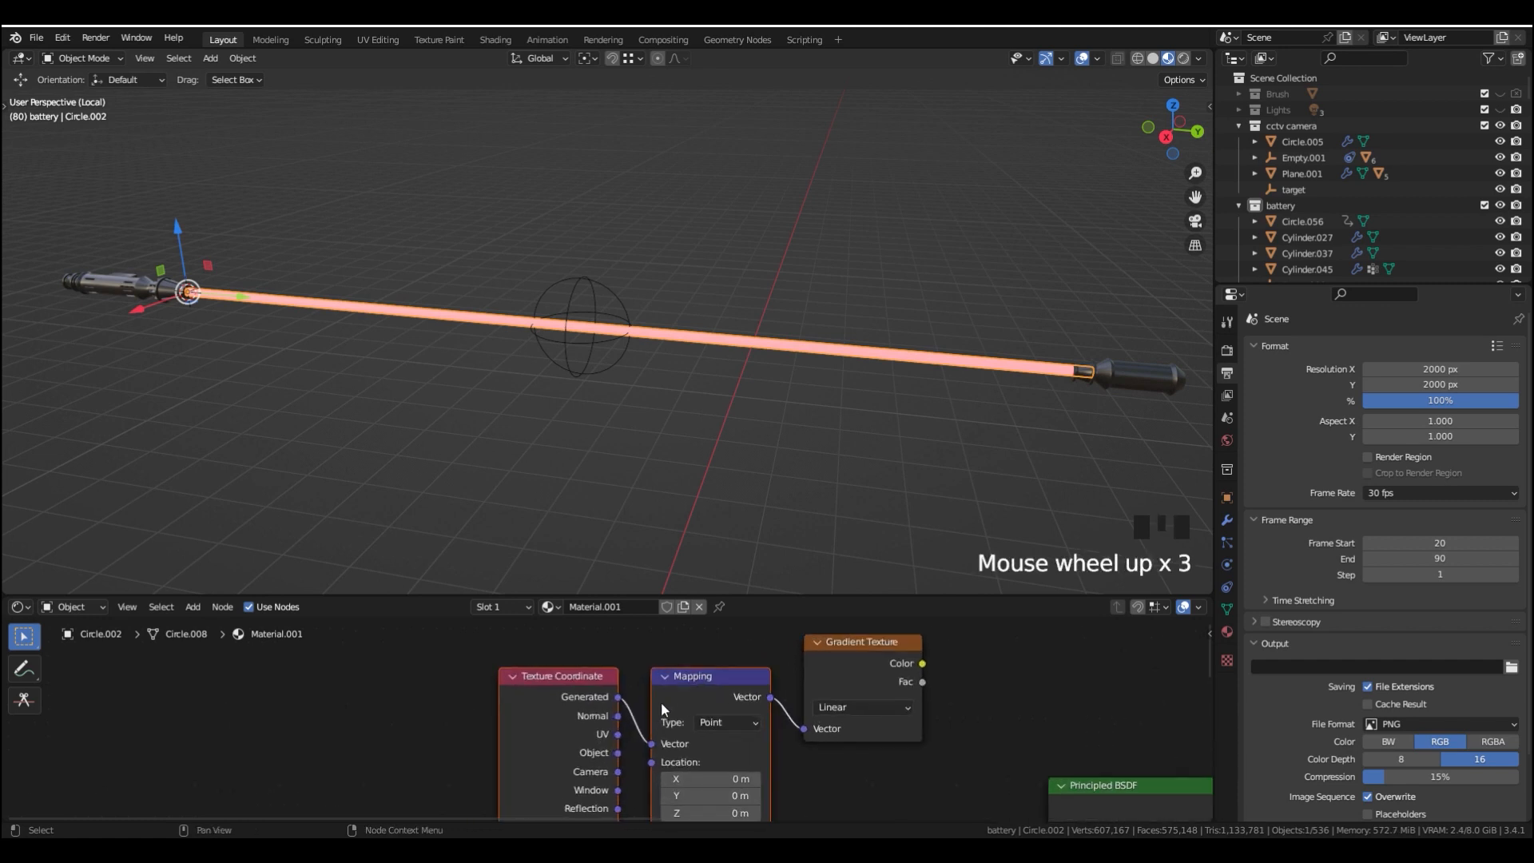
# Feed the Mapping node from the Texture Coordinate's Object output, with the sphere empty picked as the reference object
pyautogui.moveTo(659, 701); pyautogui.dragTo(660, 679, button='middle')
pyautogui.click(257, 674)
pyautogui.moveTo(566, 714); pyautogui.dragTo(514, 709, button='middle')
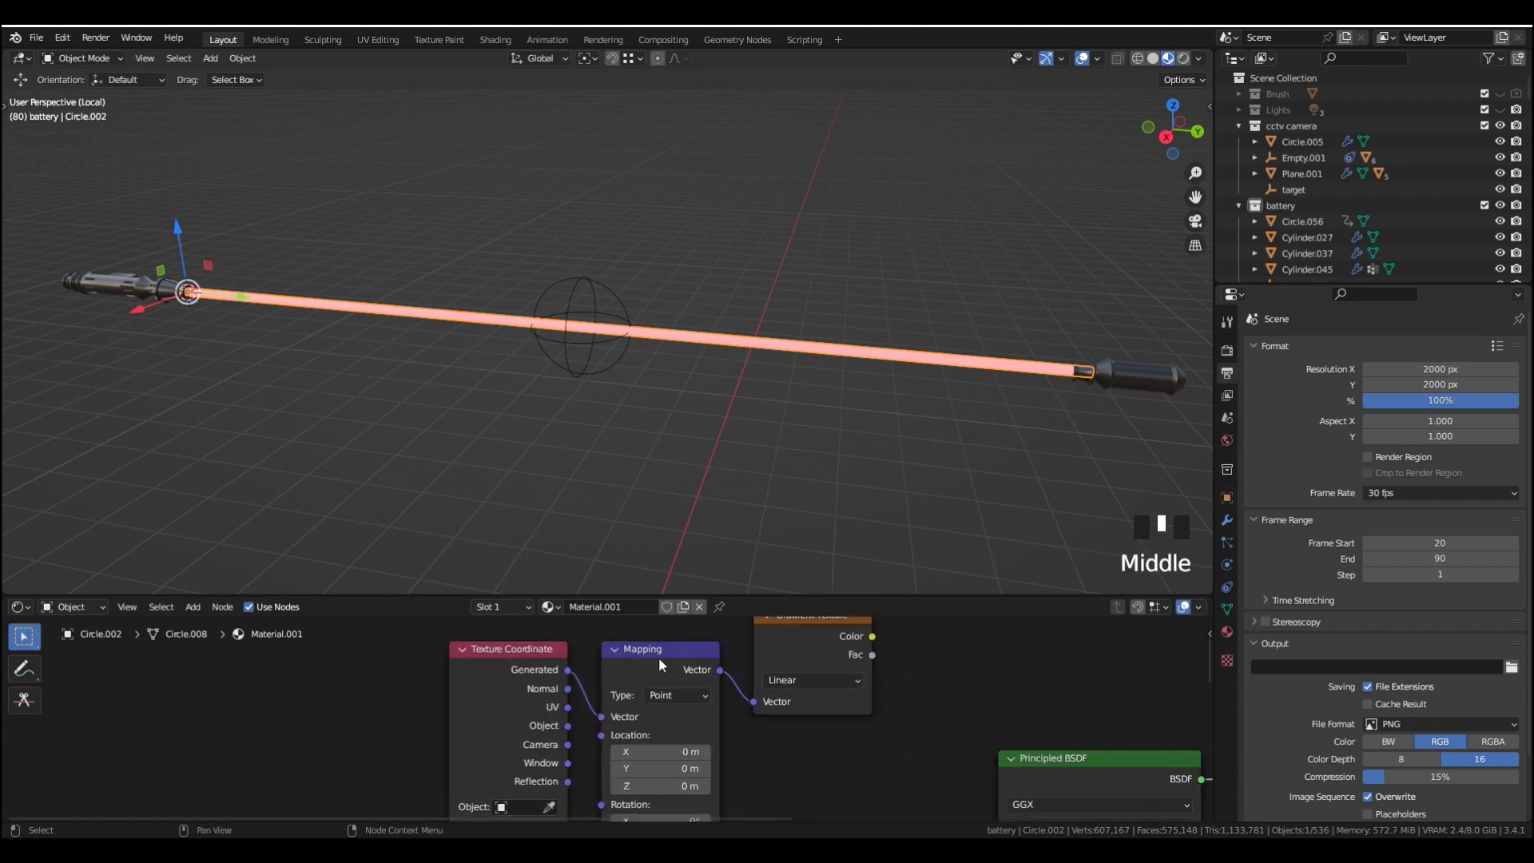
pyautogui.moveTo(735, 731); pyautogui.dragTo(473, 729, button='middle')
pyautogui.moveTo(280, 713); pyautogui.dragTo(529, 723, button='middle')
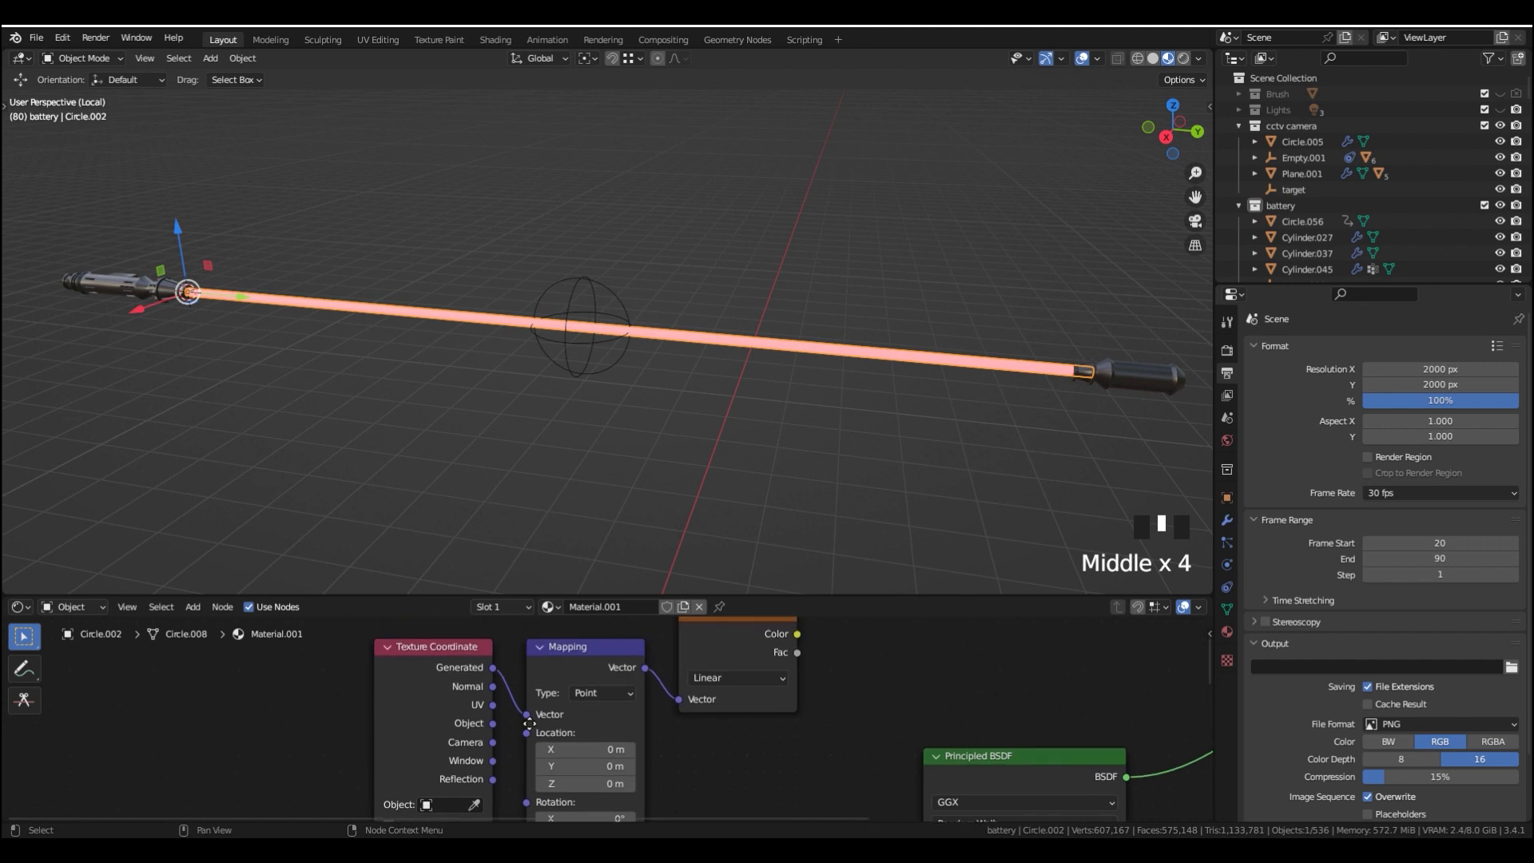
pyautogui.moveTo(491, 723); pyautogui.dragTo(527, 713)
pyautogui.moveTo(481, 803); pyautogui.dragTo(479, 766, button='middle')
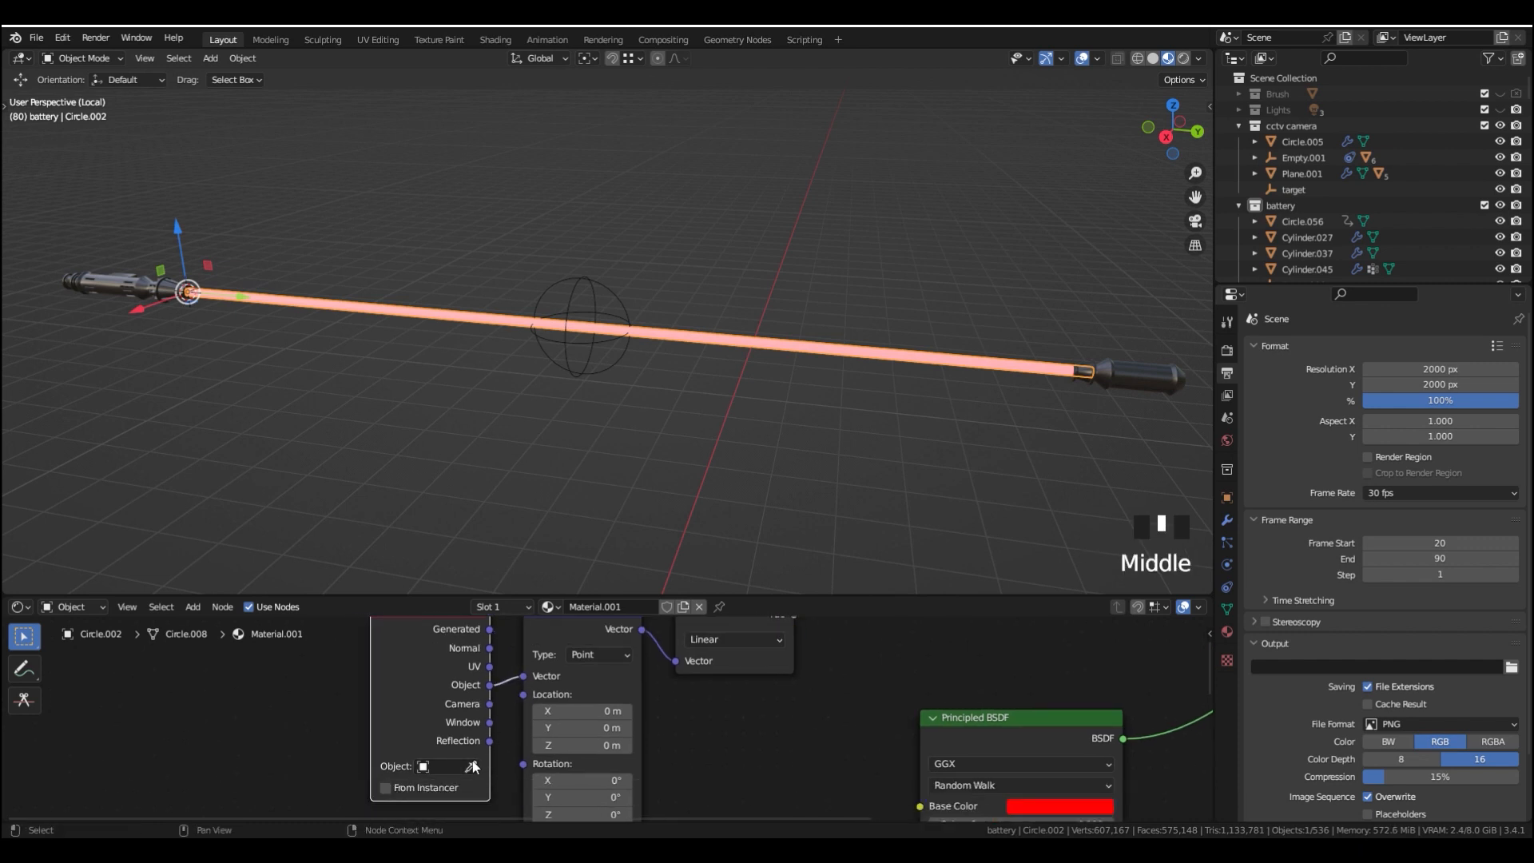
pyautogui.click(472, 766)
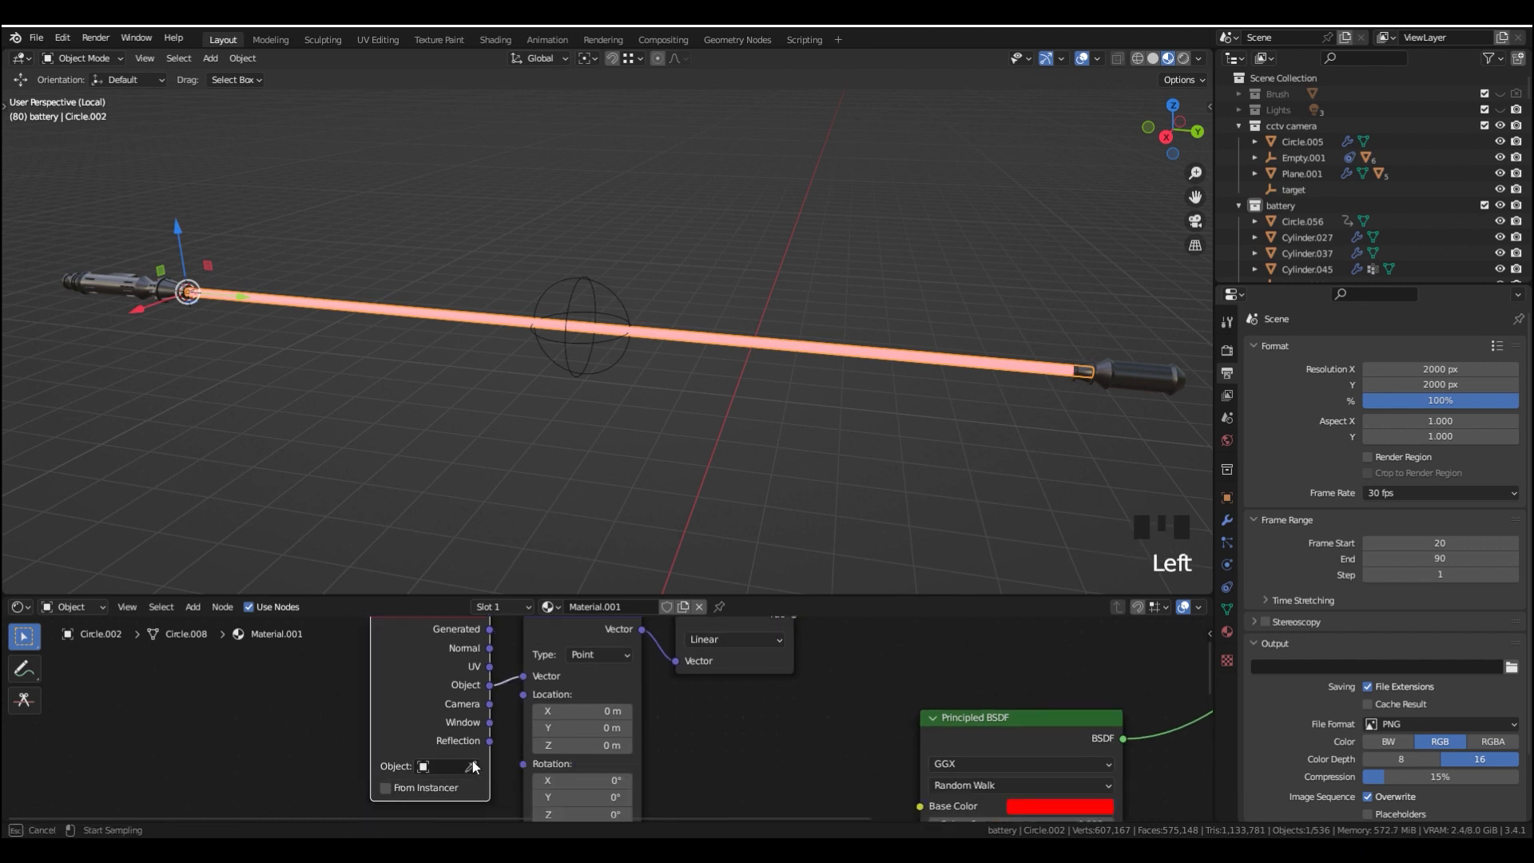
pyautogui.click(582, 281)
# Add a ColorRamp node beside the Gradient Texture and link the gradient's Color output to the ramp's Fac input
pyautogui.moveTo(639, 719); pyautogui.dragTo(706, 652, button='middle')
pyautogui.scroll(-6, 679, 707)
pyautogui.scroll(3, 676, 694)
pyautogui.hotkey('shift', 'a')
pyautogui.click(706, 651)
pyautogui.write('ramp')
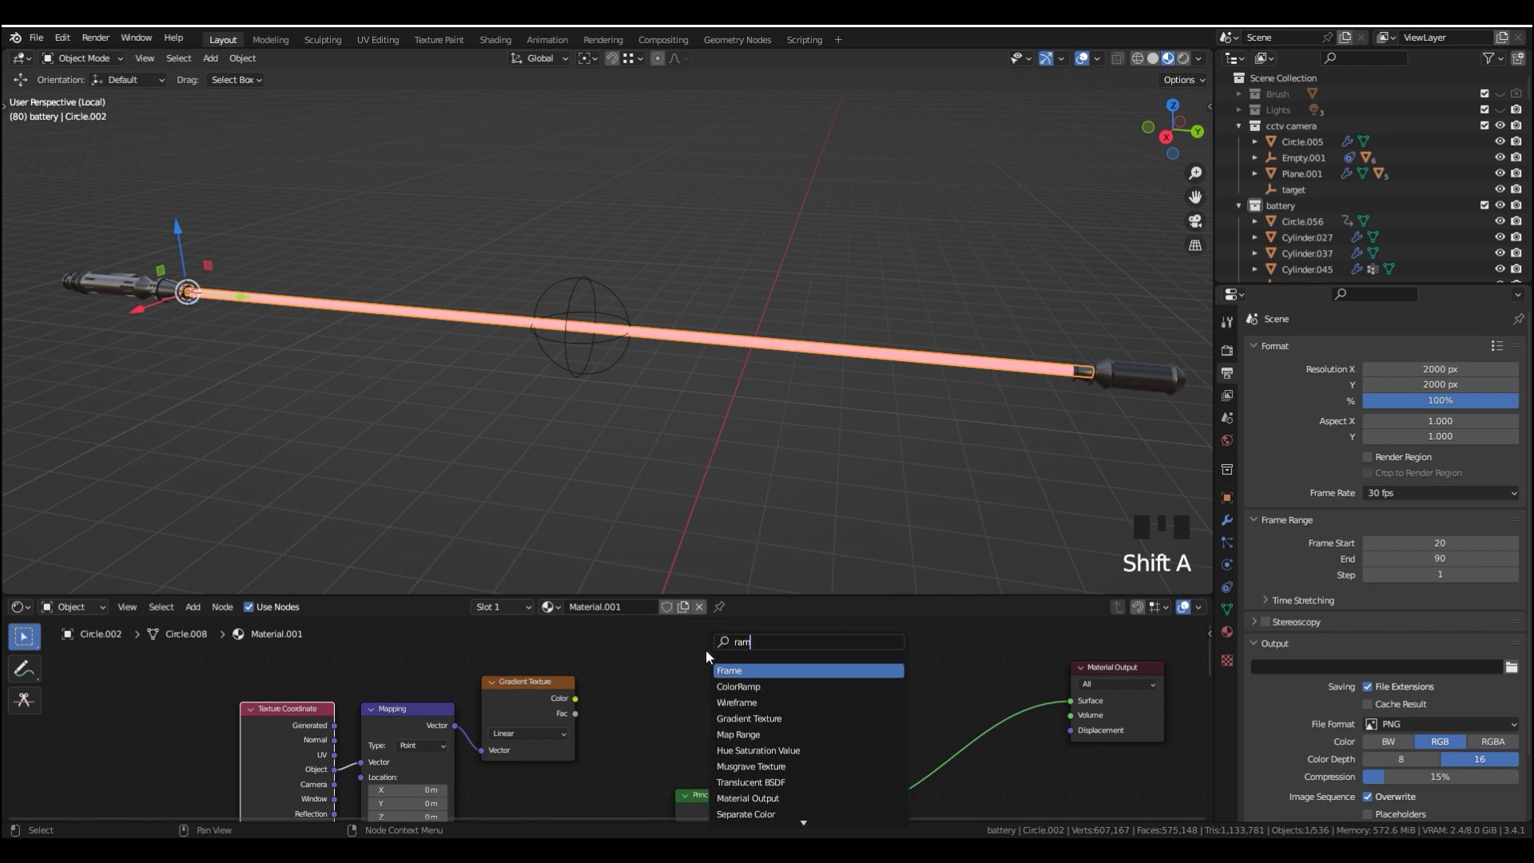
pyautogui.press('Return')
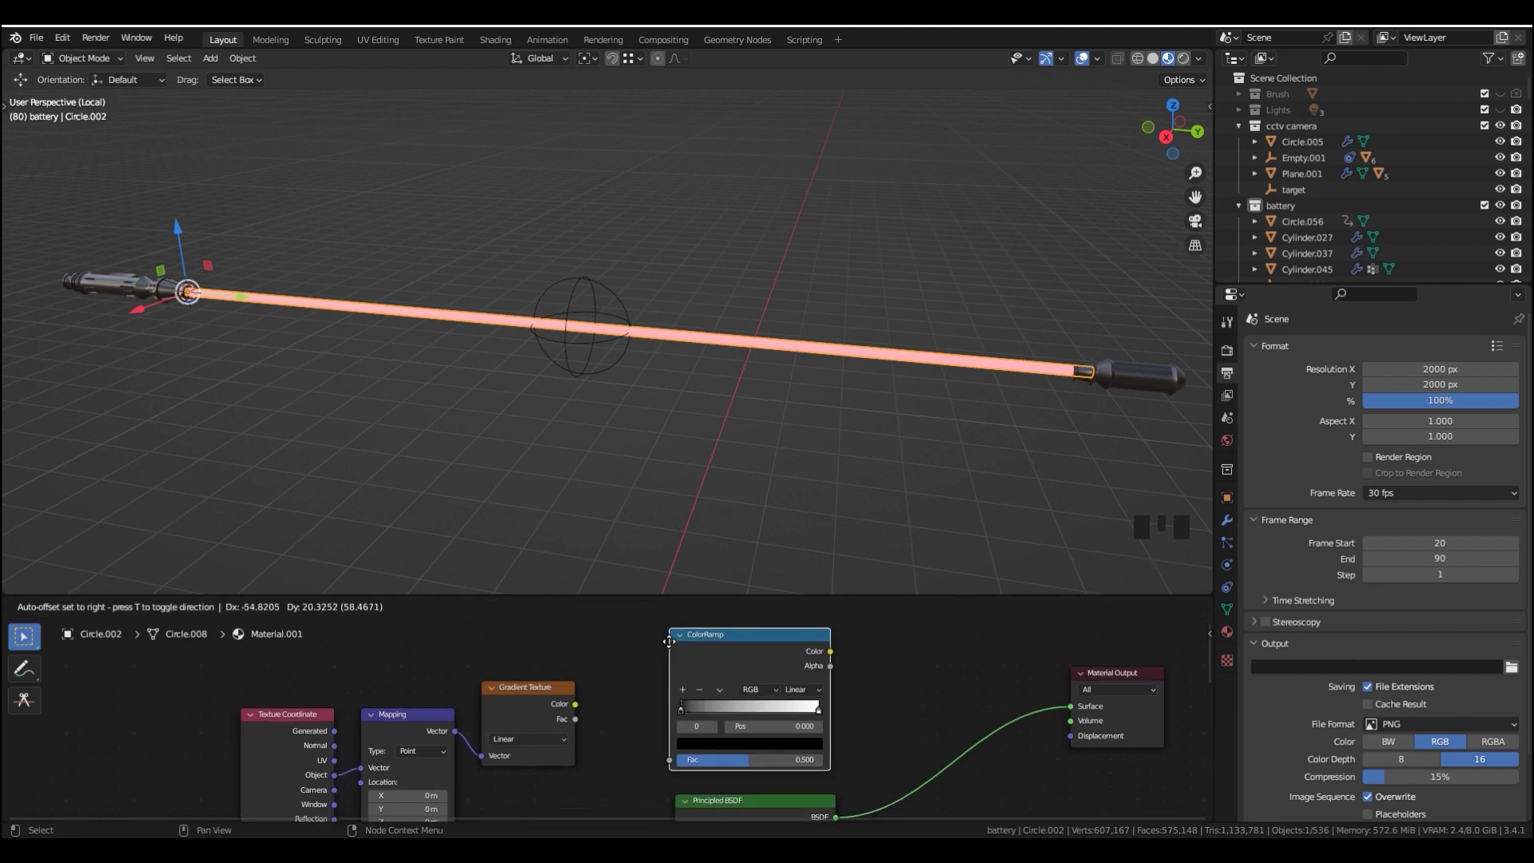
pyautogui.click(641, 674)
pyautogui.moveTo(661, 761); pyautogui.dragTo(627, 721, button='middle')
pyautogui.scroll(3, 626, 721)
pyautogui.moveTo(528, 686); pyautogui.dragTo(606, 752)
pyautogui.moveTo(742, 664); pyautogui.dragTo(747, 726, button='middle')
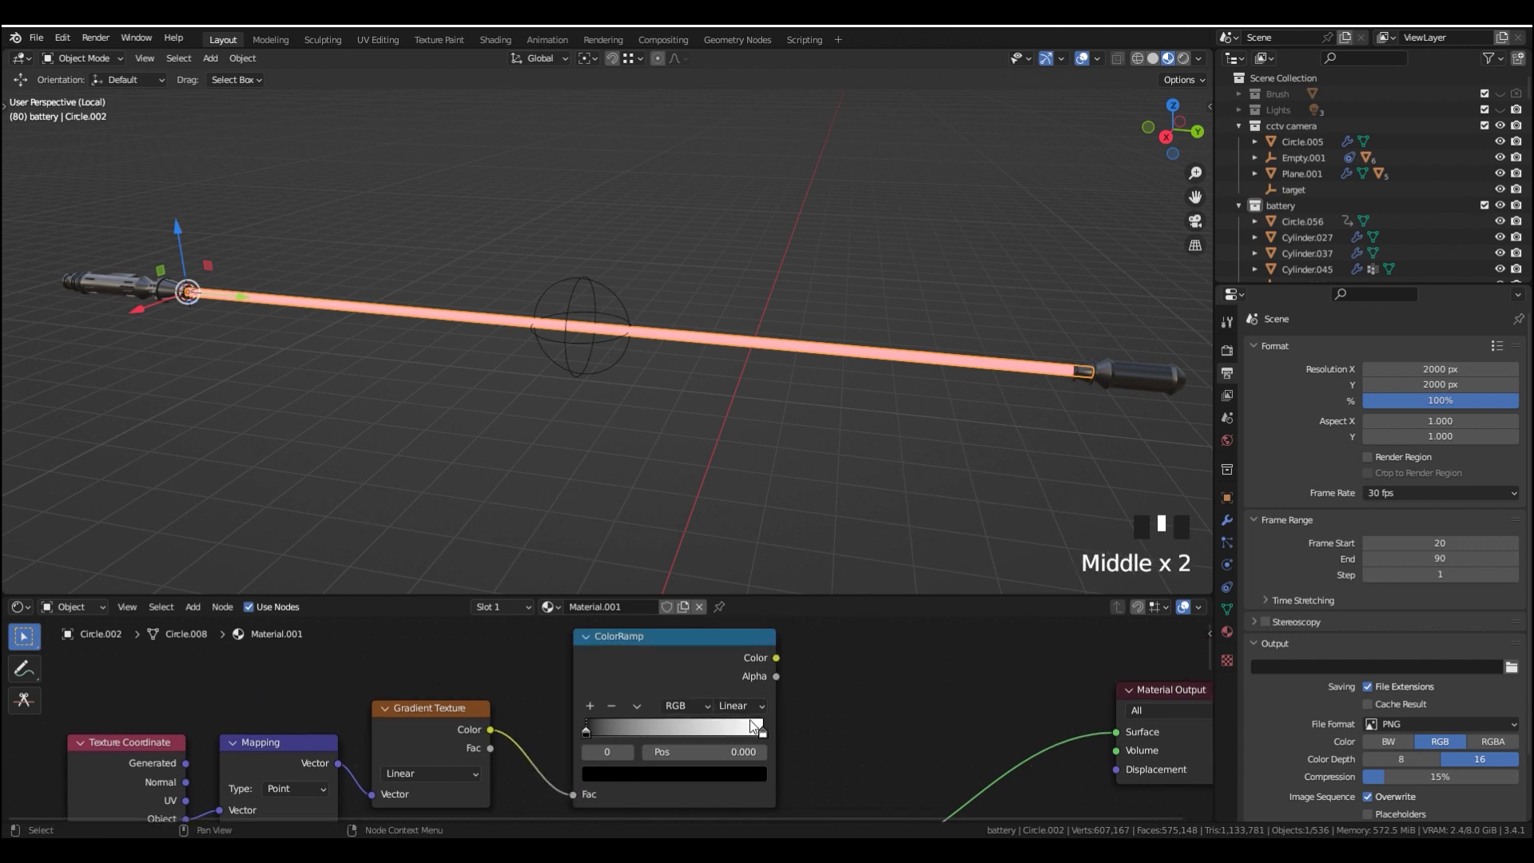
# Set the ColorRamp to Constant interpolation with its white stop at 0.500 and preview the ramp on the beam
pyautogui.click(747, 705)
pyautogui.click(767, 612)
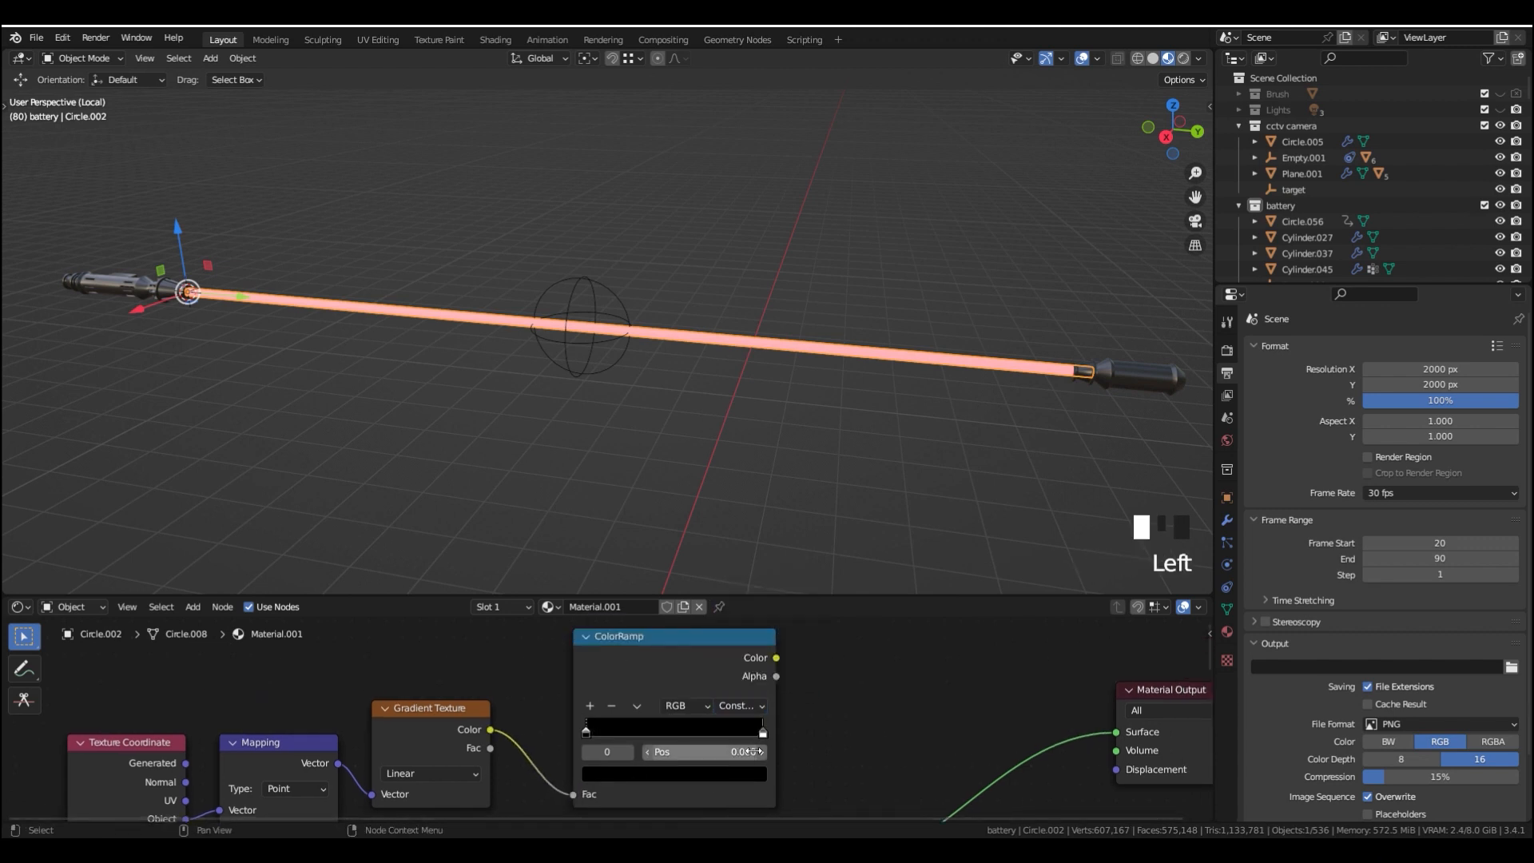
pyautogui.moveTo(764, 730); pyautogui.dragTo(674, 727)
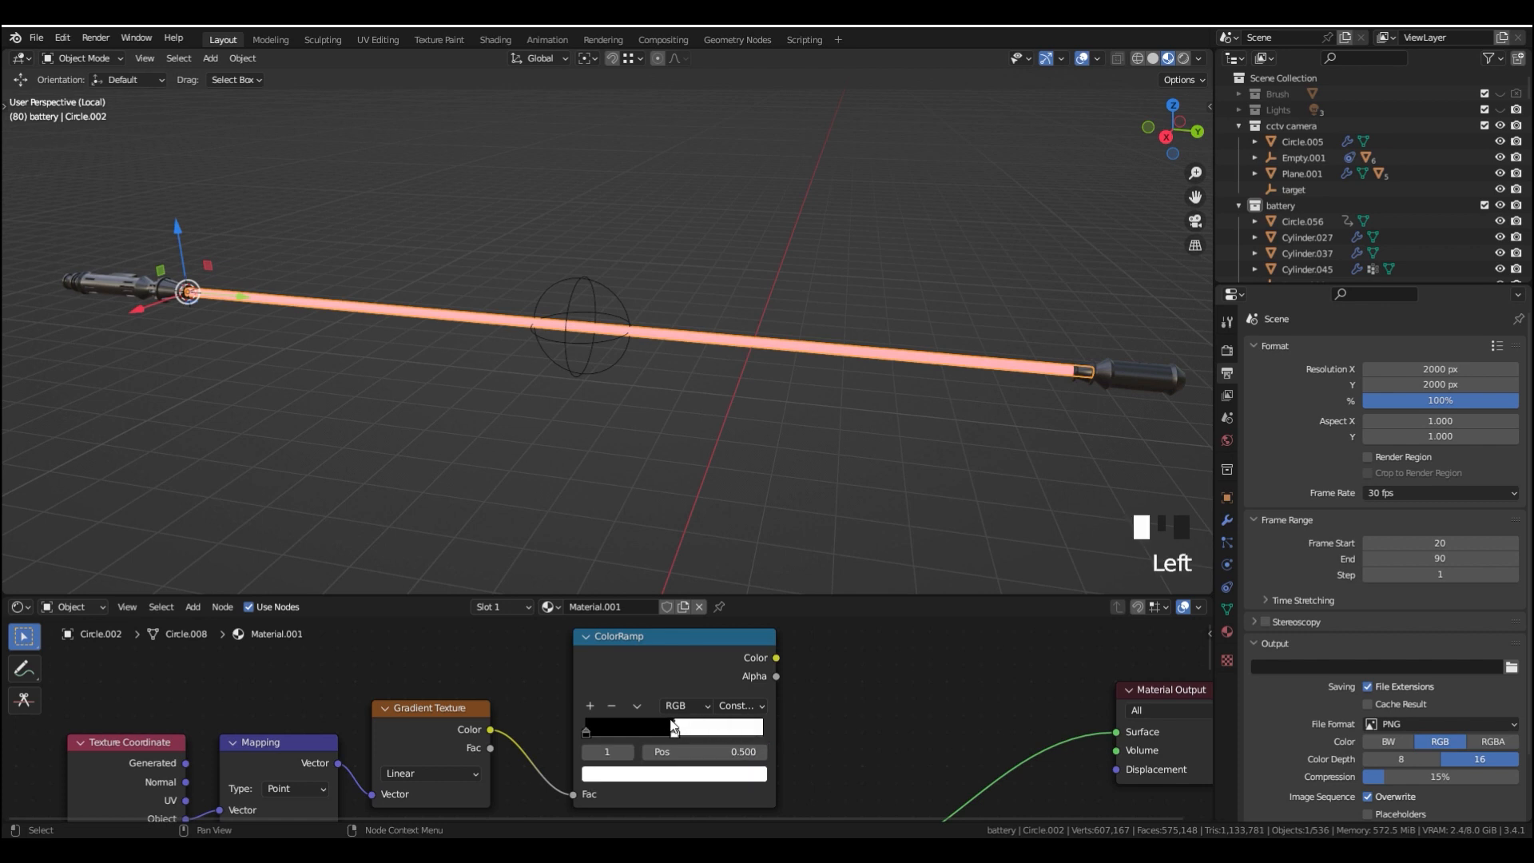
pyautogui.keyDown('ctrl'); pyautogui.keyDown('shift'); pyautogui.click(699, 655); pyautogui.keyUp('shift'); pyautogui.keyUp('ctrl')
# Enlarge the node editor and set the Mapping node's rotation to 90° on both Y and Z
pyautogui.moveTo(702, 595); pyautogui.dragTo(700, 457)
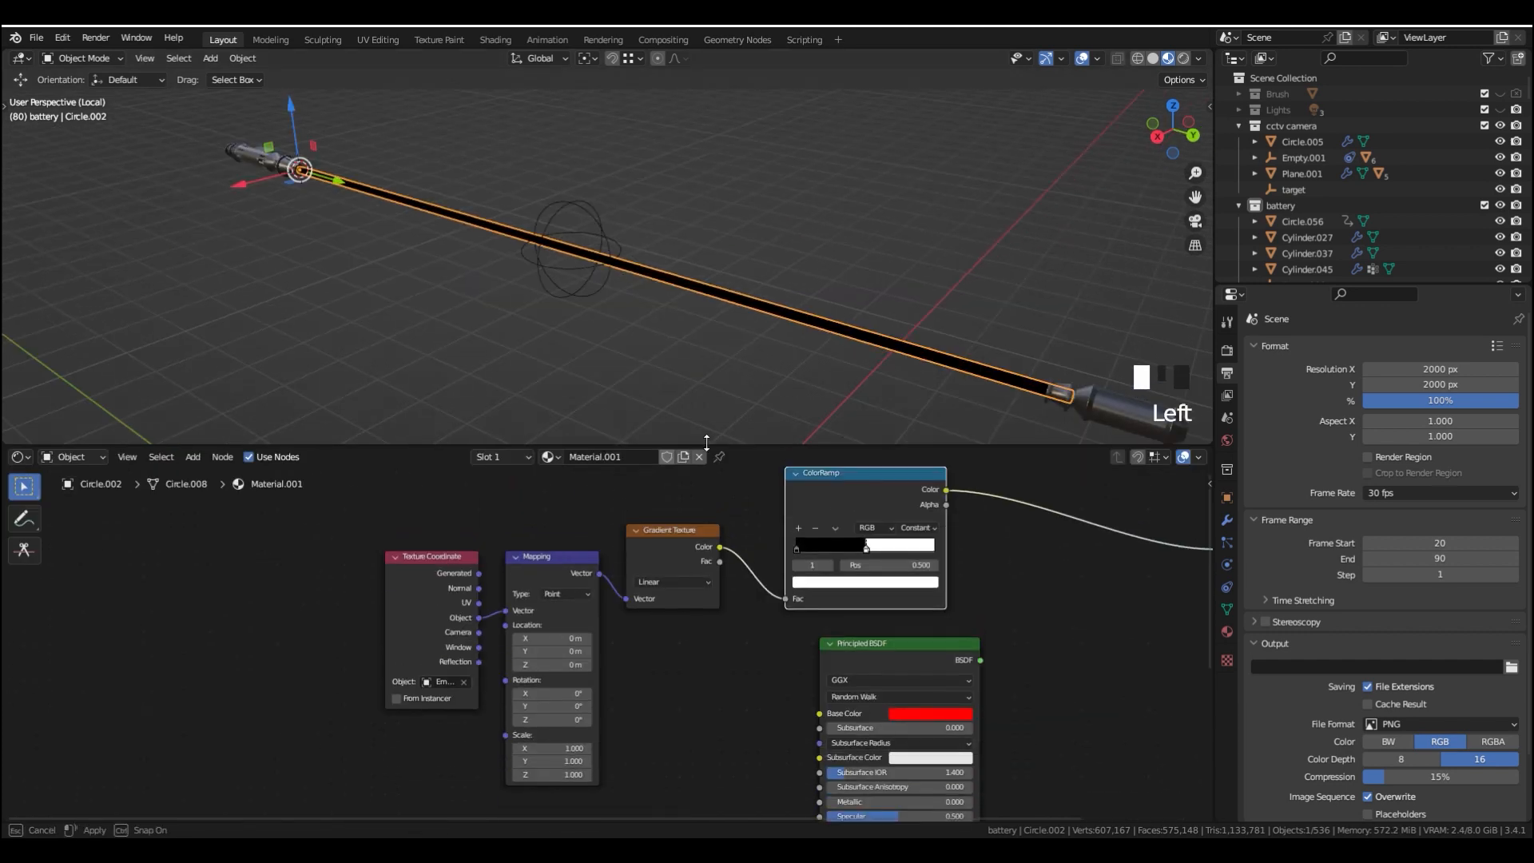
pyautogui.keyDown('shift'); pyautogui.moveTo(671, 627); pyautogui.dragTo(597, 642, button='middle'); pyautogui.keyUp('shift')
pyautogui.scroll(1, 587, 651)
pyautogui.click(551, 698)
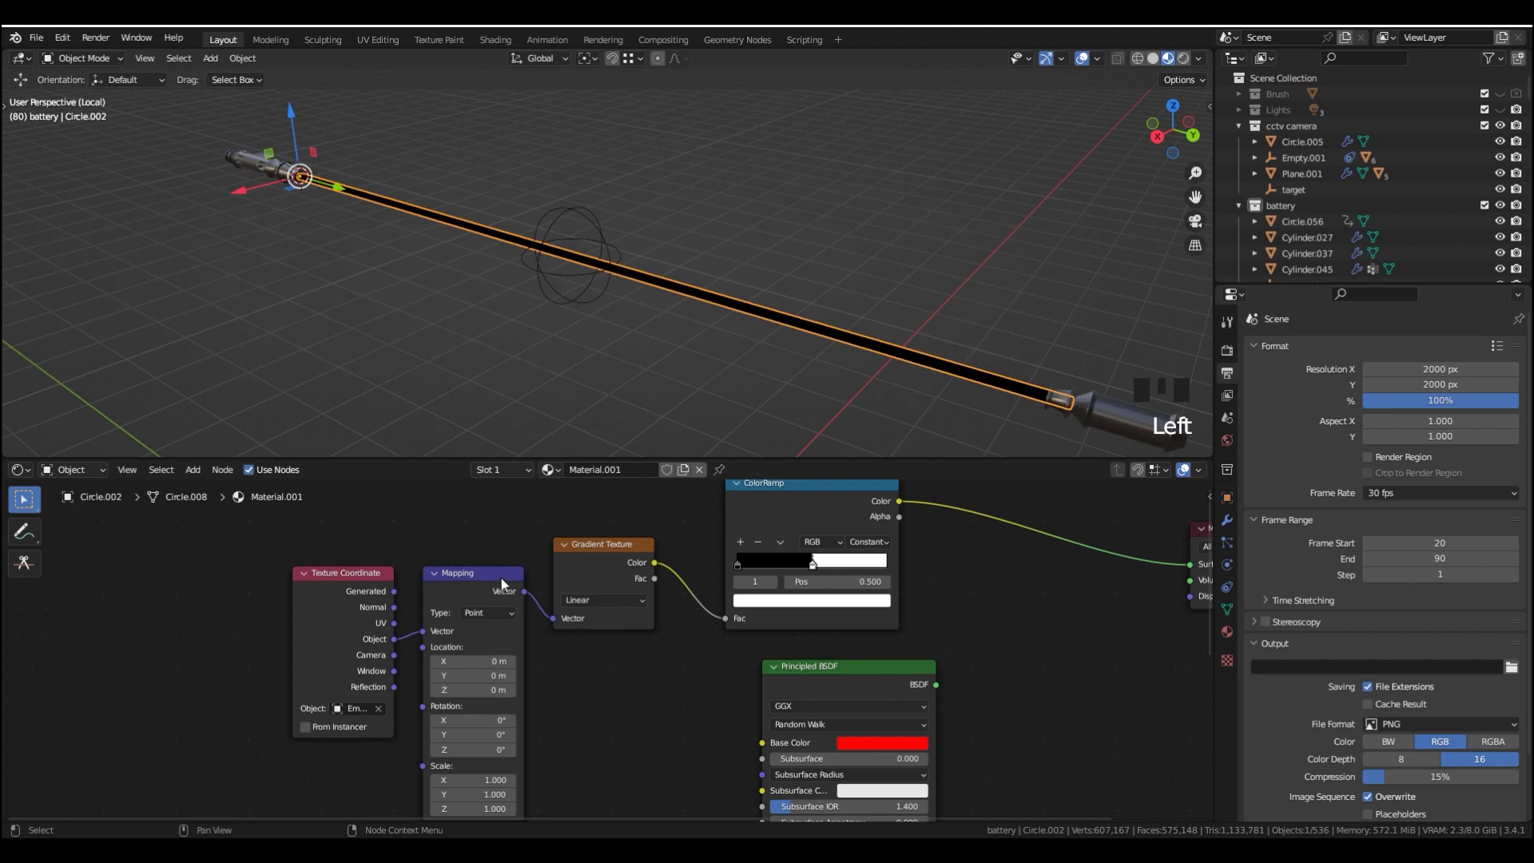
pyautogui.middleClick(575, 729)
pyautogui.scroll(1, 580, 723)
pyautogui.moveTo(580, 723); pyautogui.dragTo(518, 690, button='middle')
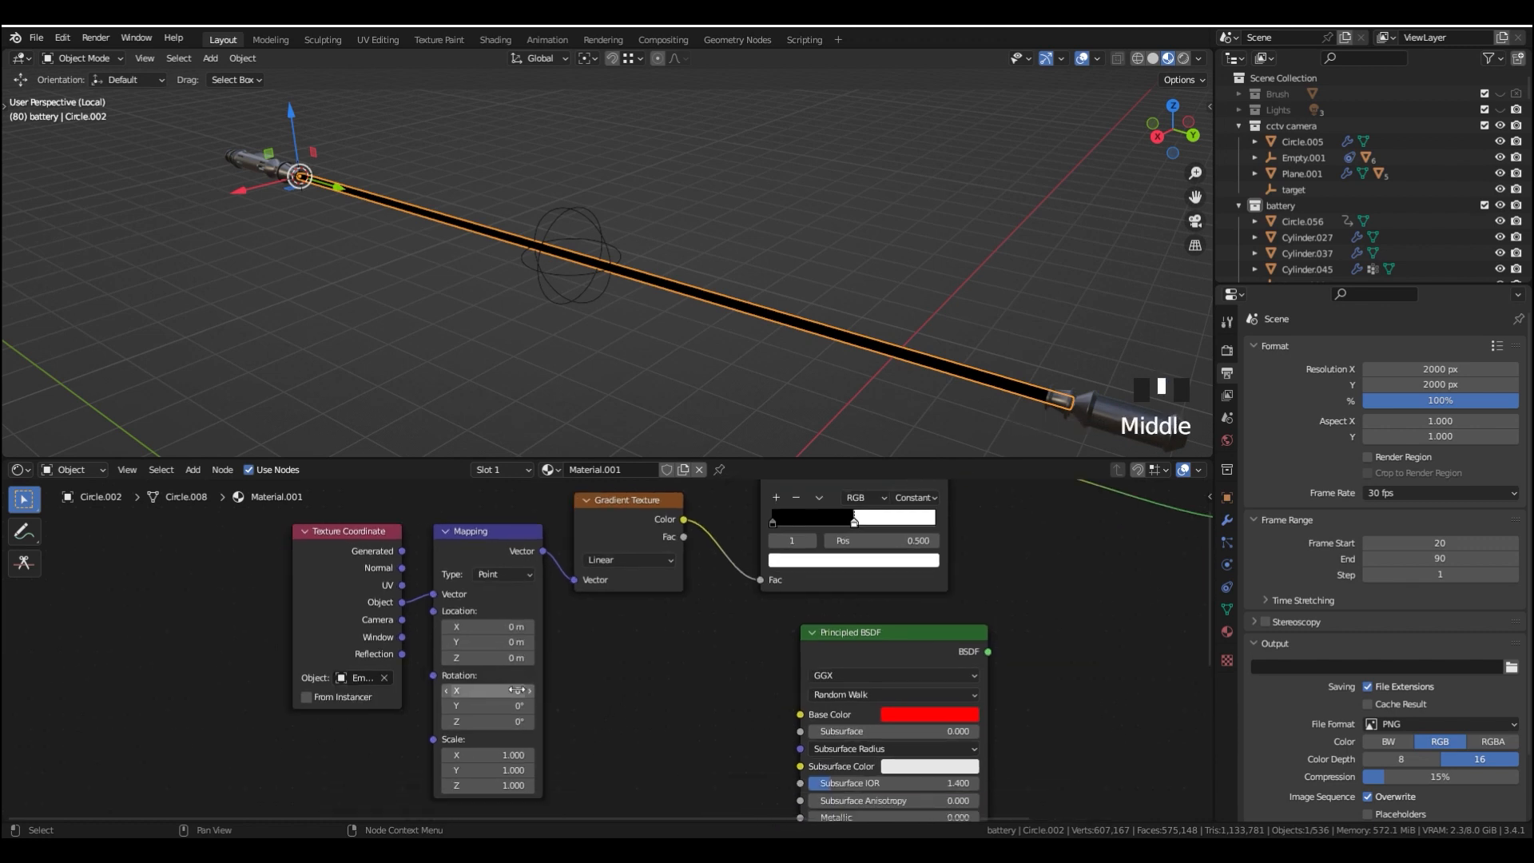
pyautogui.click(495, 705)
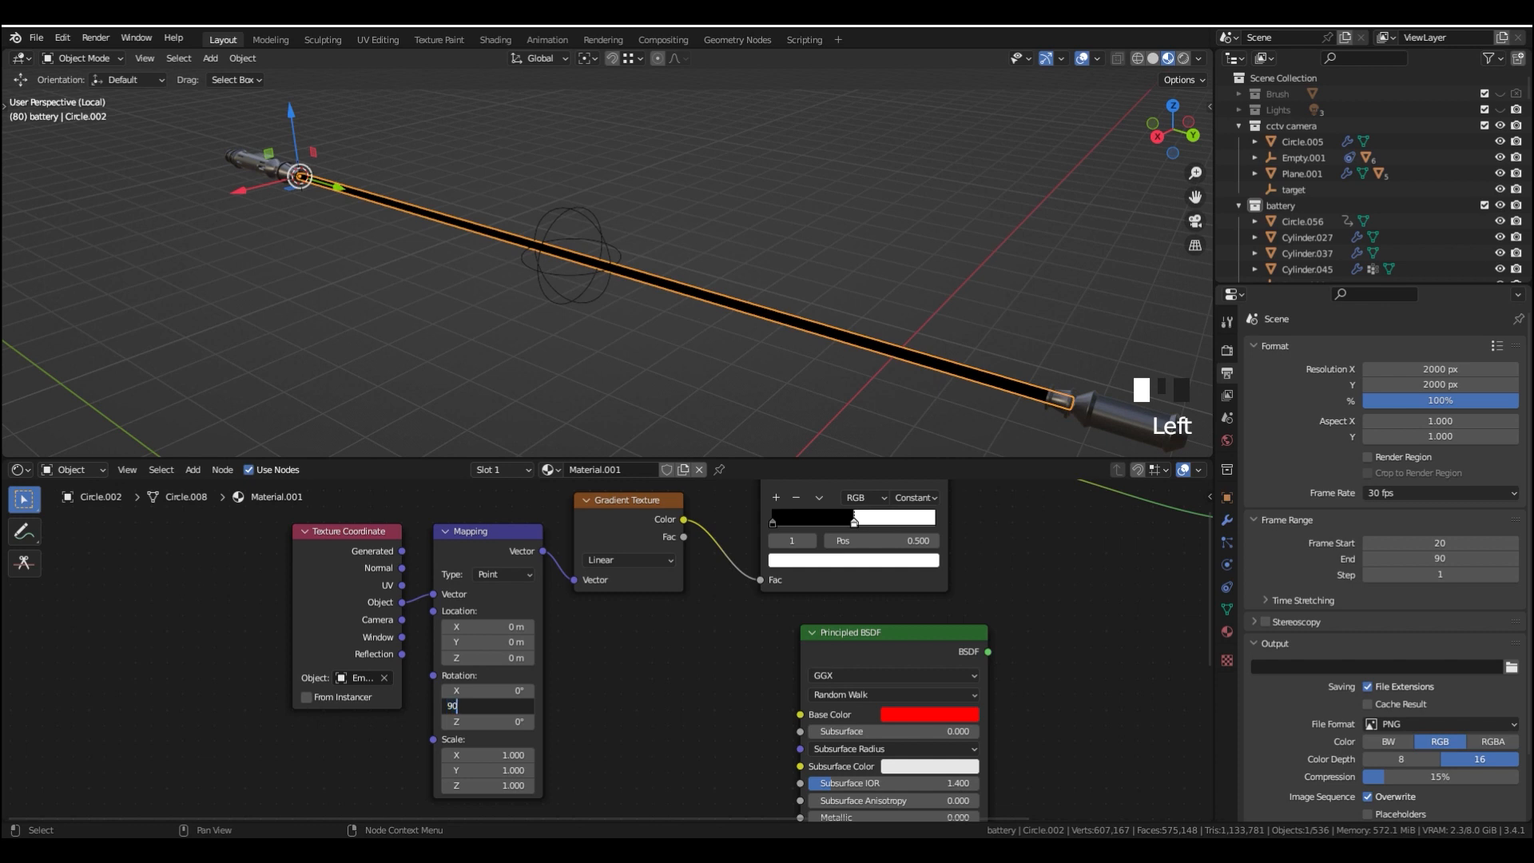
pyautogui.write('90')
pyautogui.press('Tab')
pyautogui.write('90')
pyautogui.press('Return')
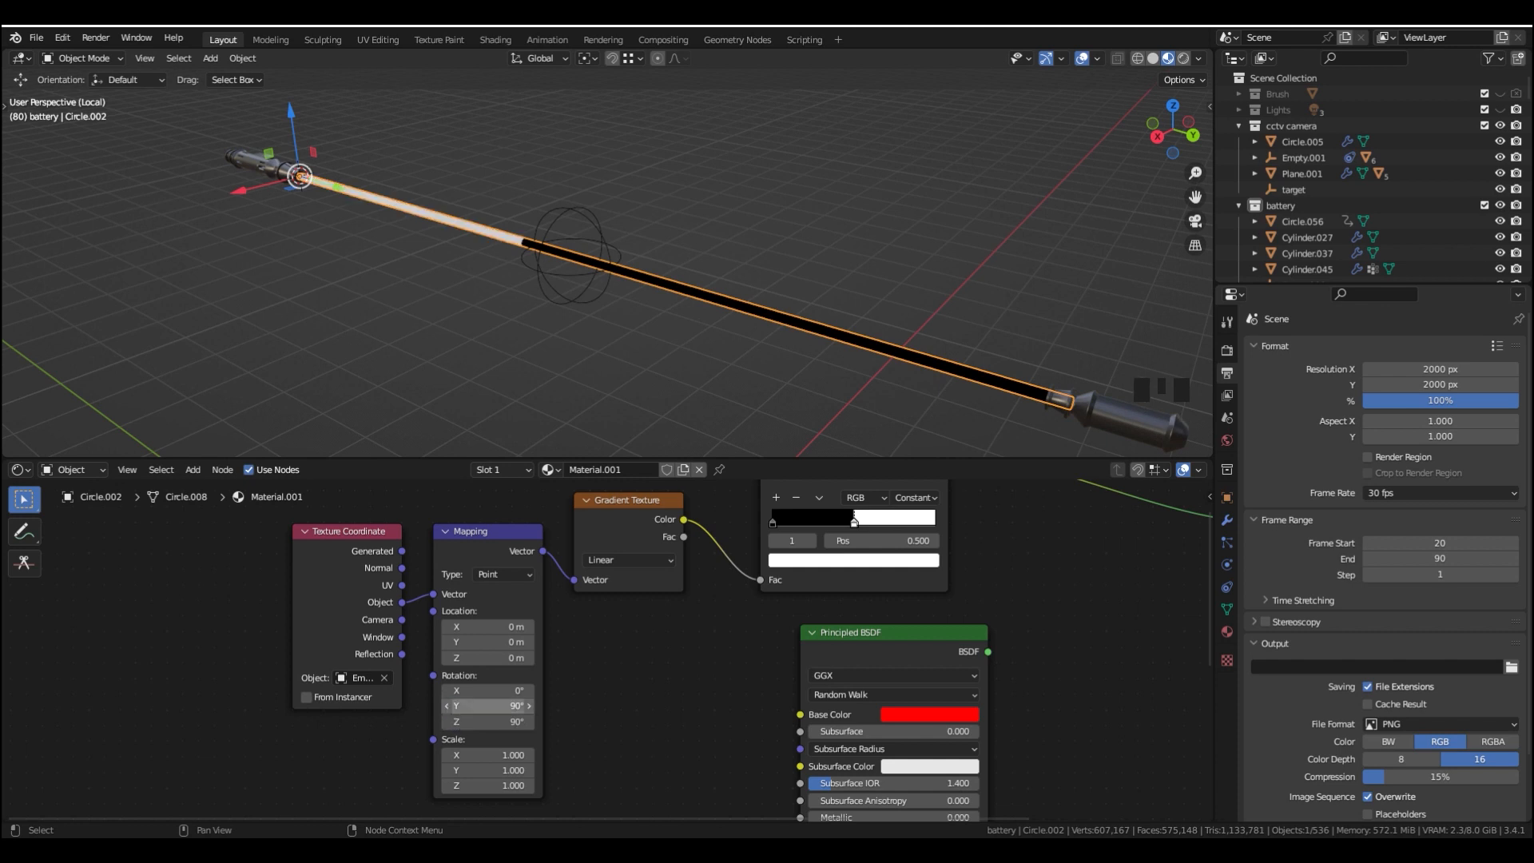
# Move the sphere empty a short distance along the beam in the Y direction to shift the black-and-white boundary
pyautogui.moveTo(559, 310); pyautogui.dragTo(667, 243, button='middle')
pyautogui.scroll(4, 622, 390)
pyautogui.click(644, 342)
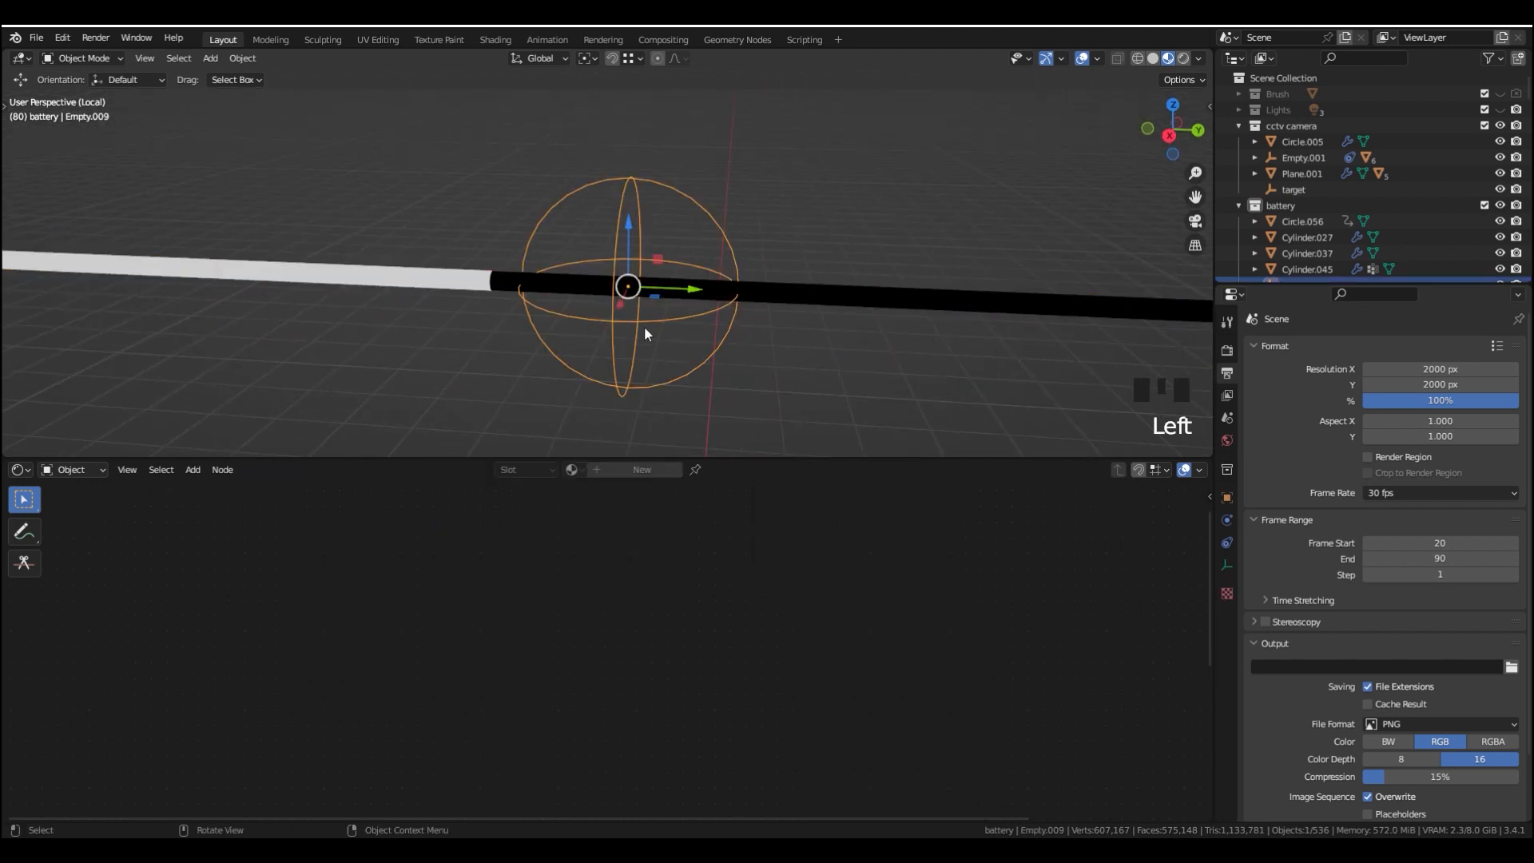
pyautogui.scroll(-2, 644, 326)
pyautogui.moveTo(685, 281); pyautogui.dragTo(715, 270)
# Add a second Principled BSDF node next to the existing red one in the beam's material
pyautogui.hotkey('shift', 'a')
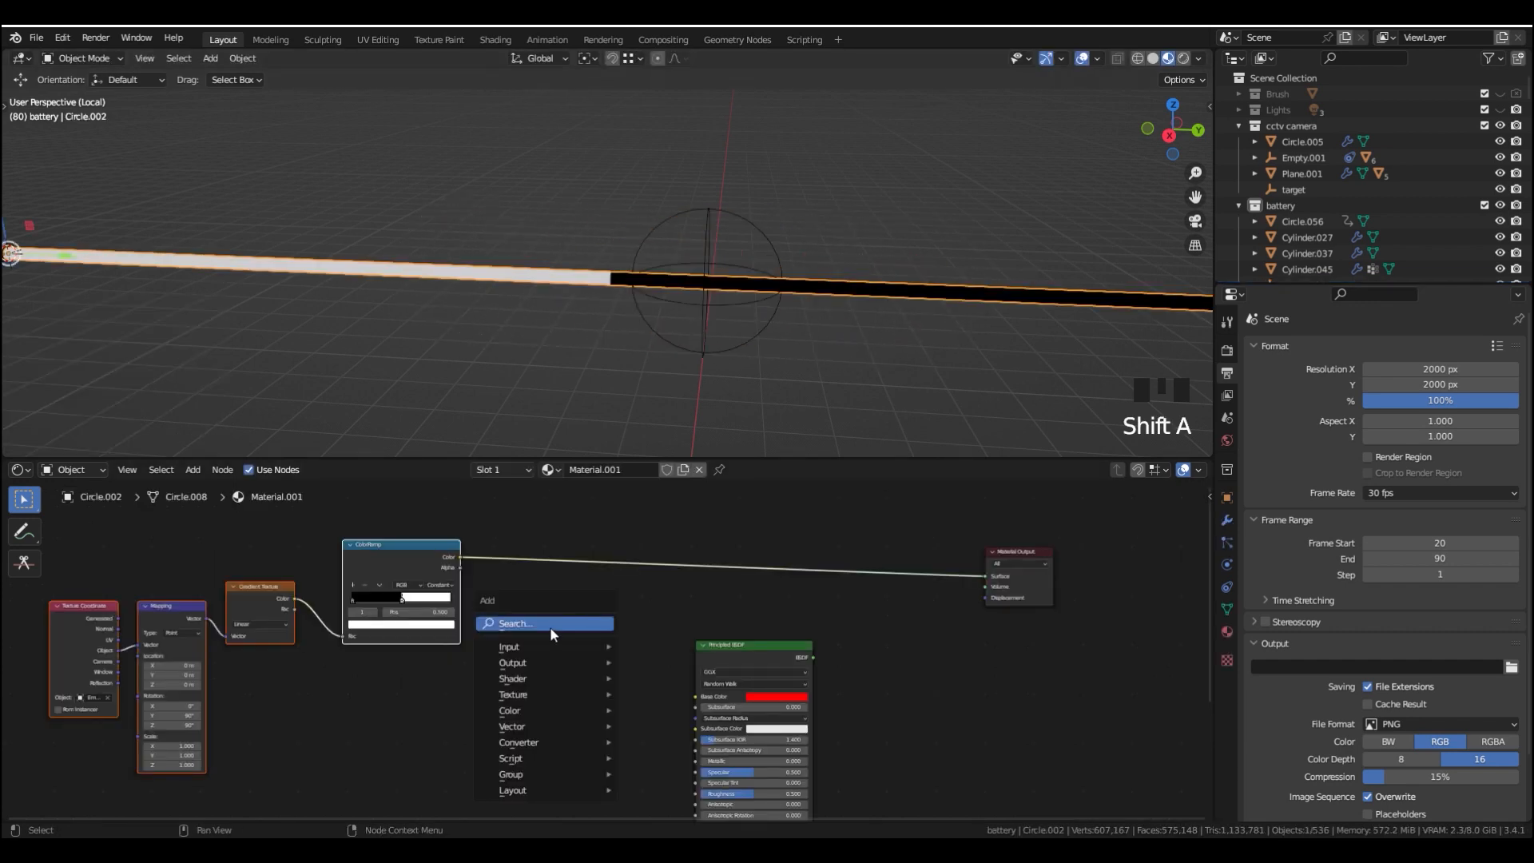
pyautogui.click(555, 623)
pyautogui.write('princ')
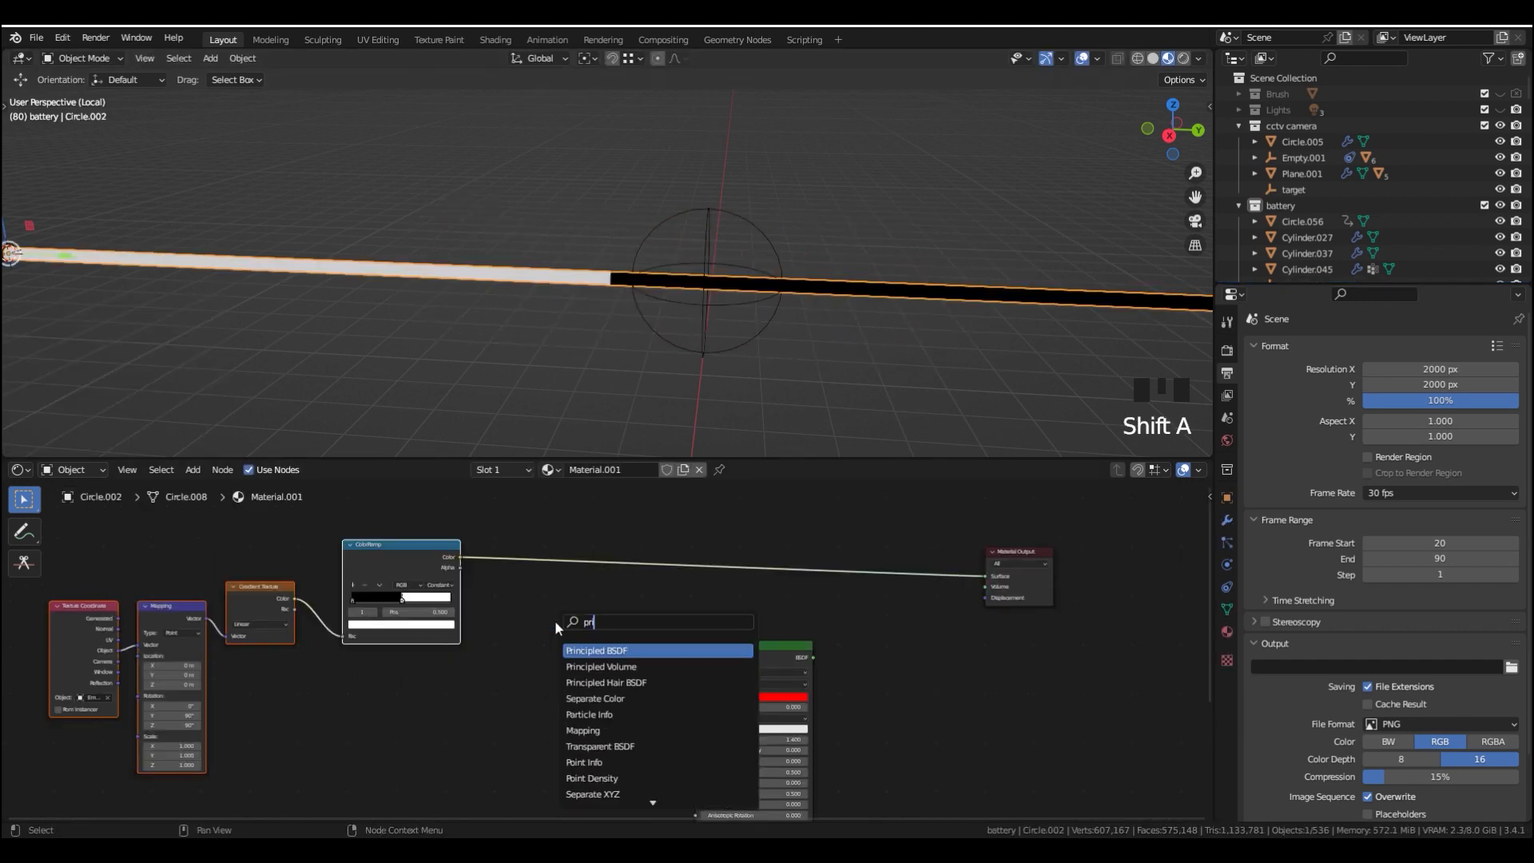
pyautogui.press('Return')
pyautogui.click(554, 620)
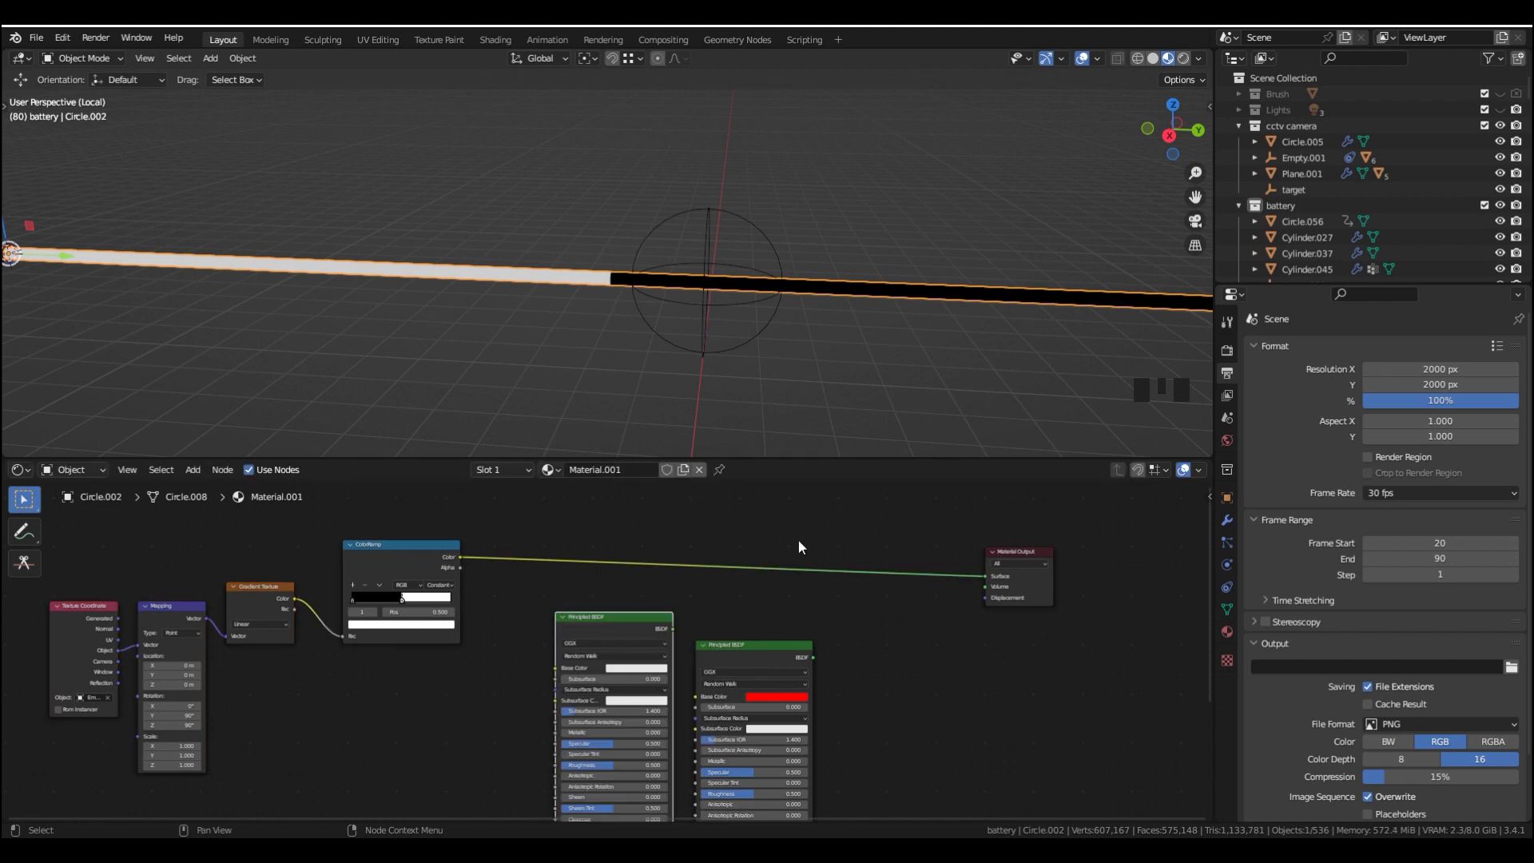
# Add a Mix Shader node on the link between the ColorRamp and the Material Output
pyautogui.hotkey('shift', 'a')
pyautogui.click(799, 540)
pyautogui.write('mi3x')
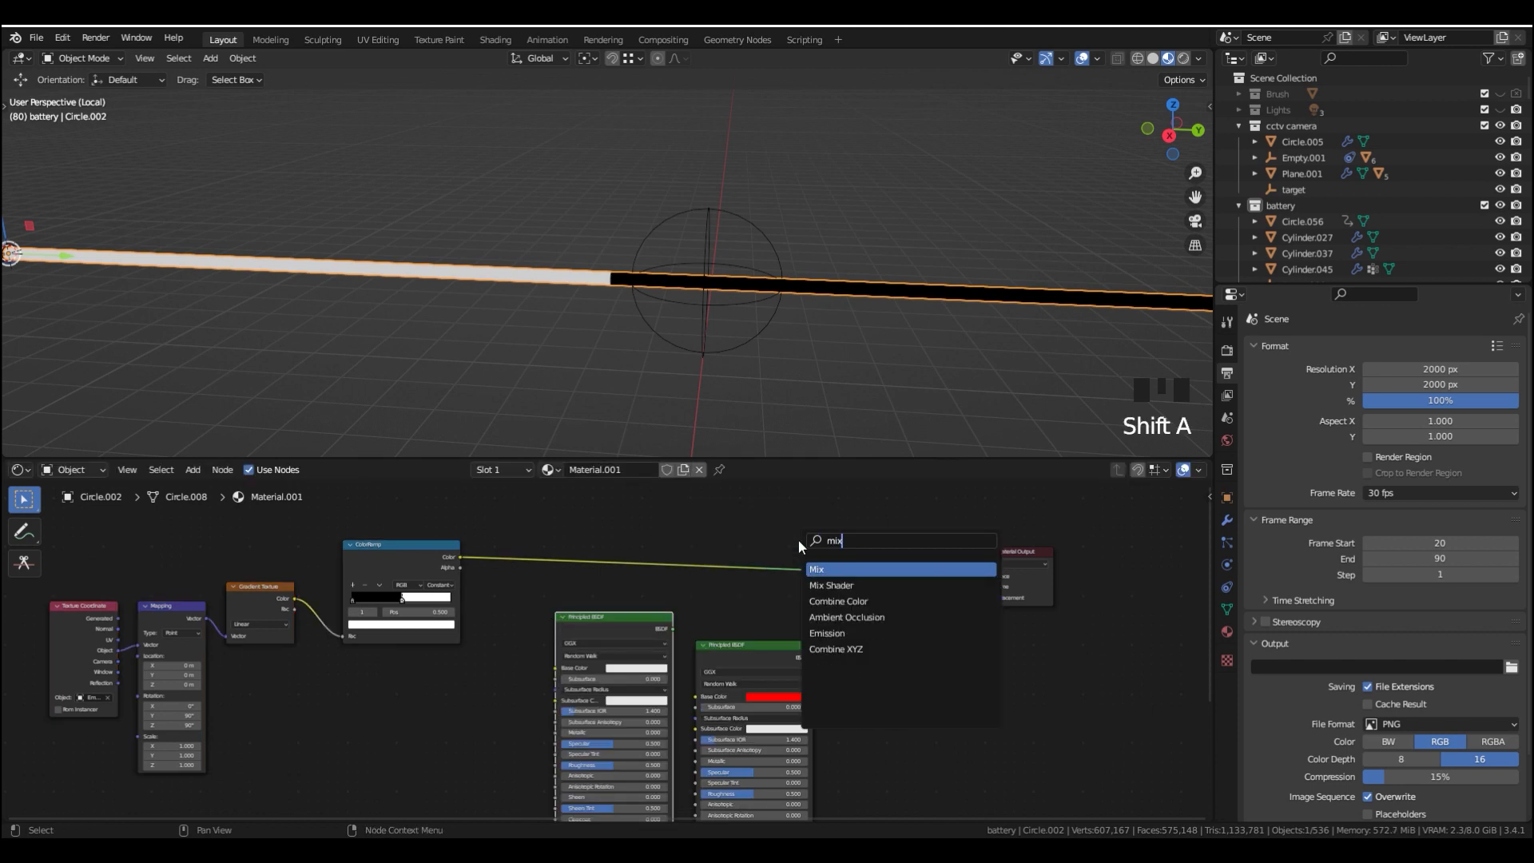
pyautogui.press('BackSpace')
pyautogui.press('BackSpace')
pyautogui.write('x')
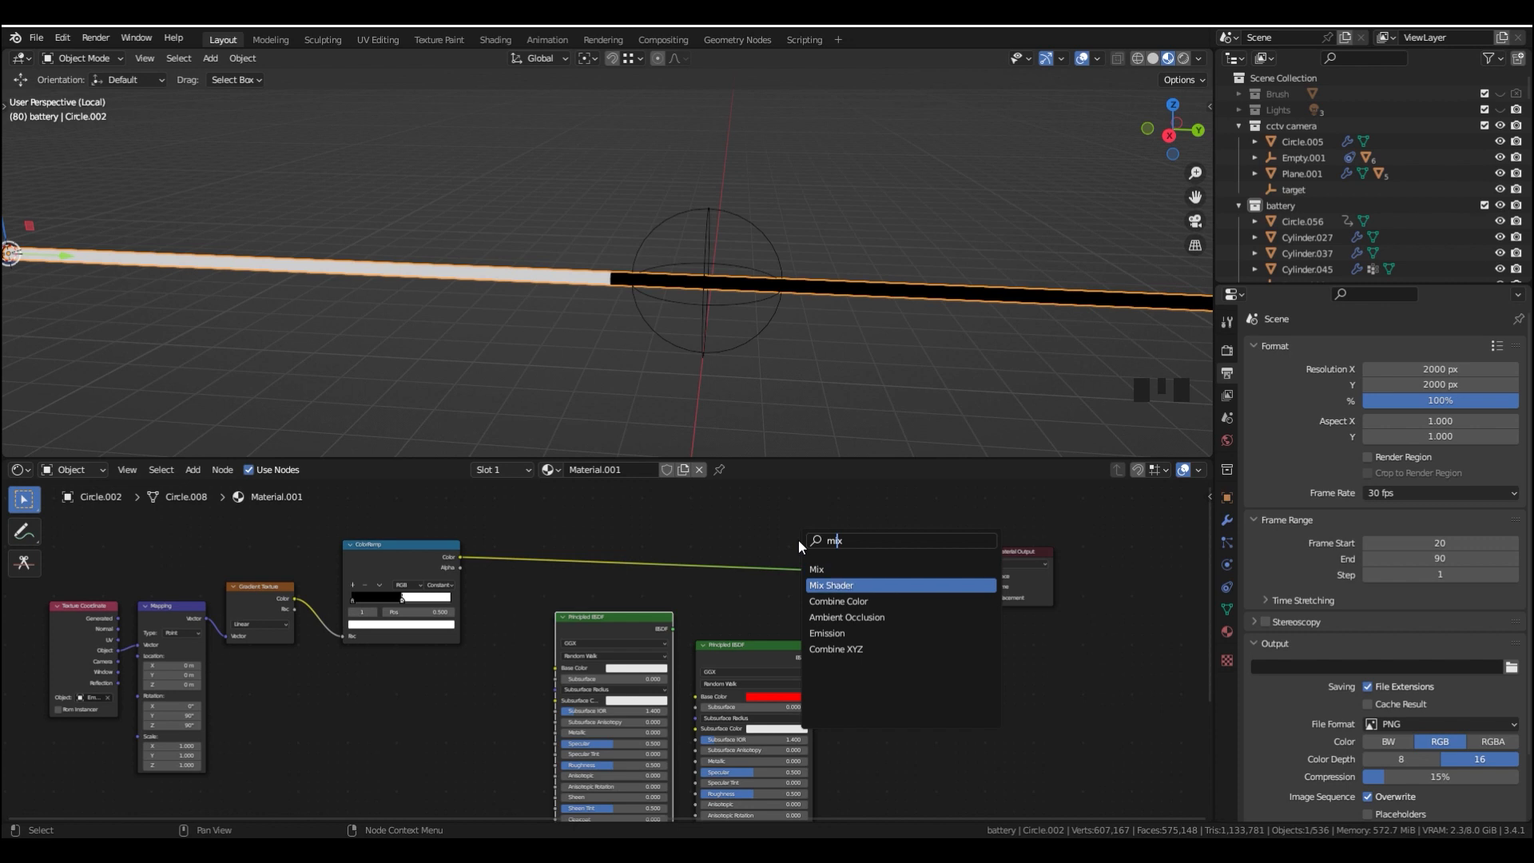
pyautogui.press('Return')
pyautogui.click(703, 541)
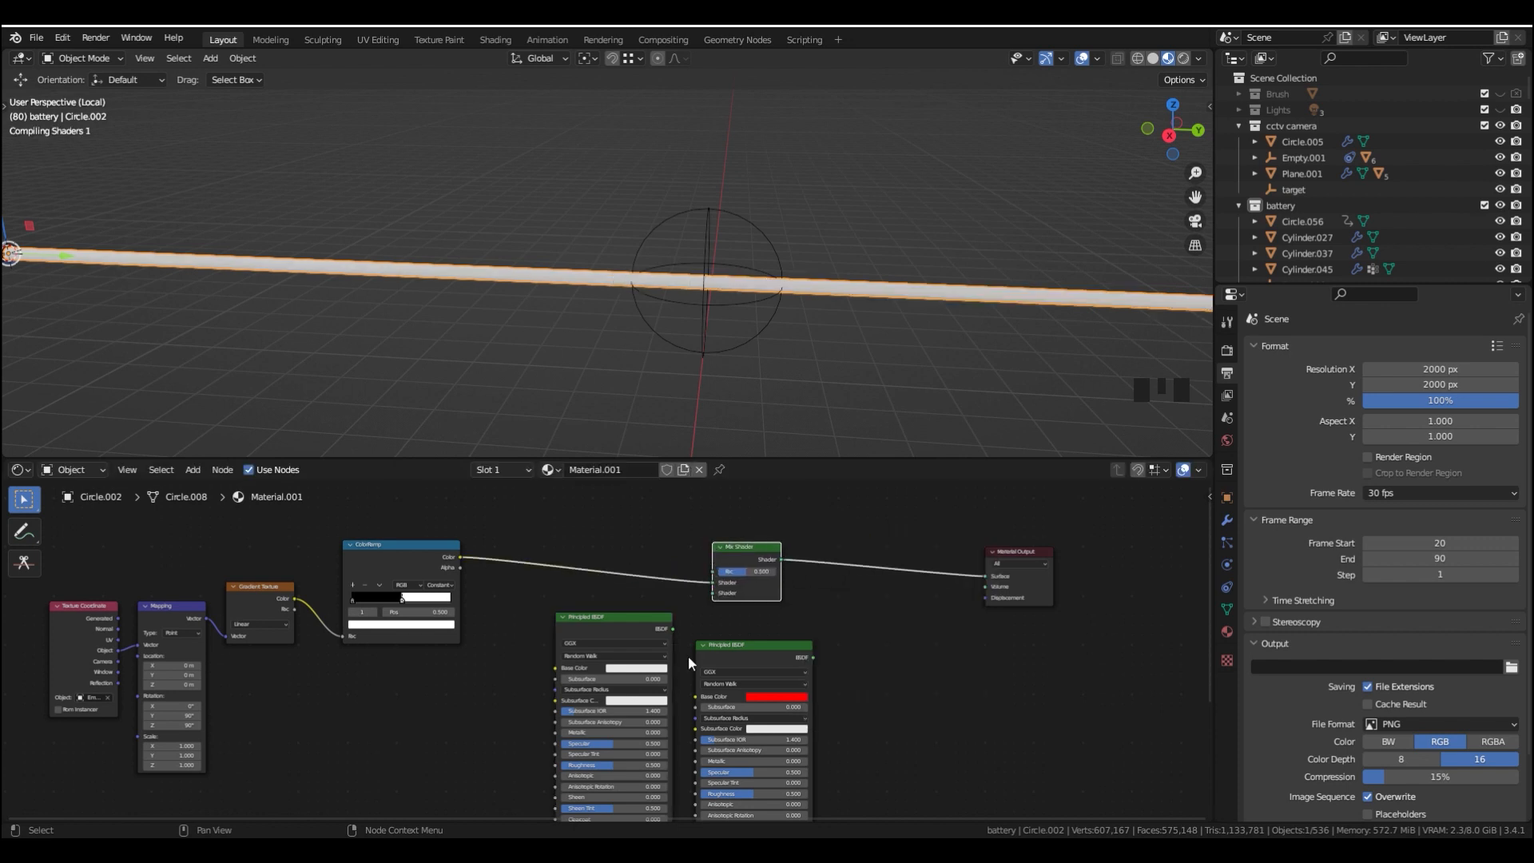
# Link the ColorRamp's Color to the Mix Shader's Fac, the new Principled BSDF to its first shader input and the red one to its second
pyautogui.scroll(3, 403, 543)
pyautogui.moveTo(402, 541); pyautogui.dragTo(439, 588, button='middle')
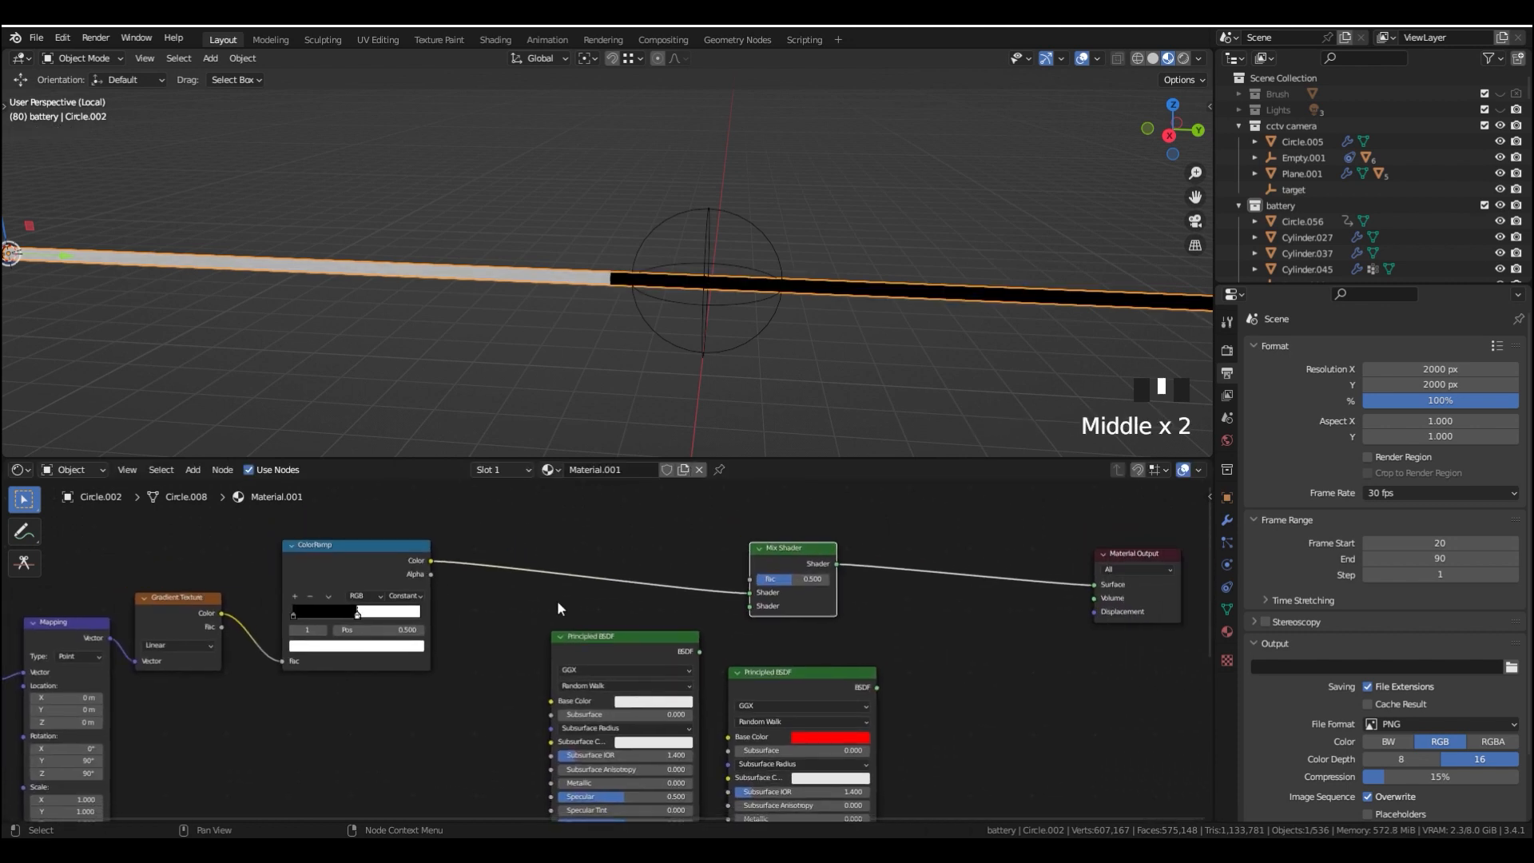
pyautogui.moveTo(754, 600); pyautogui.dragTo(744, 578)
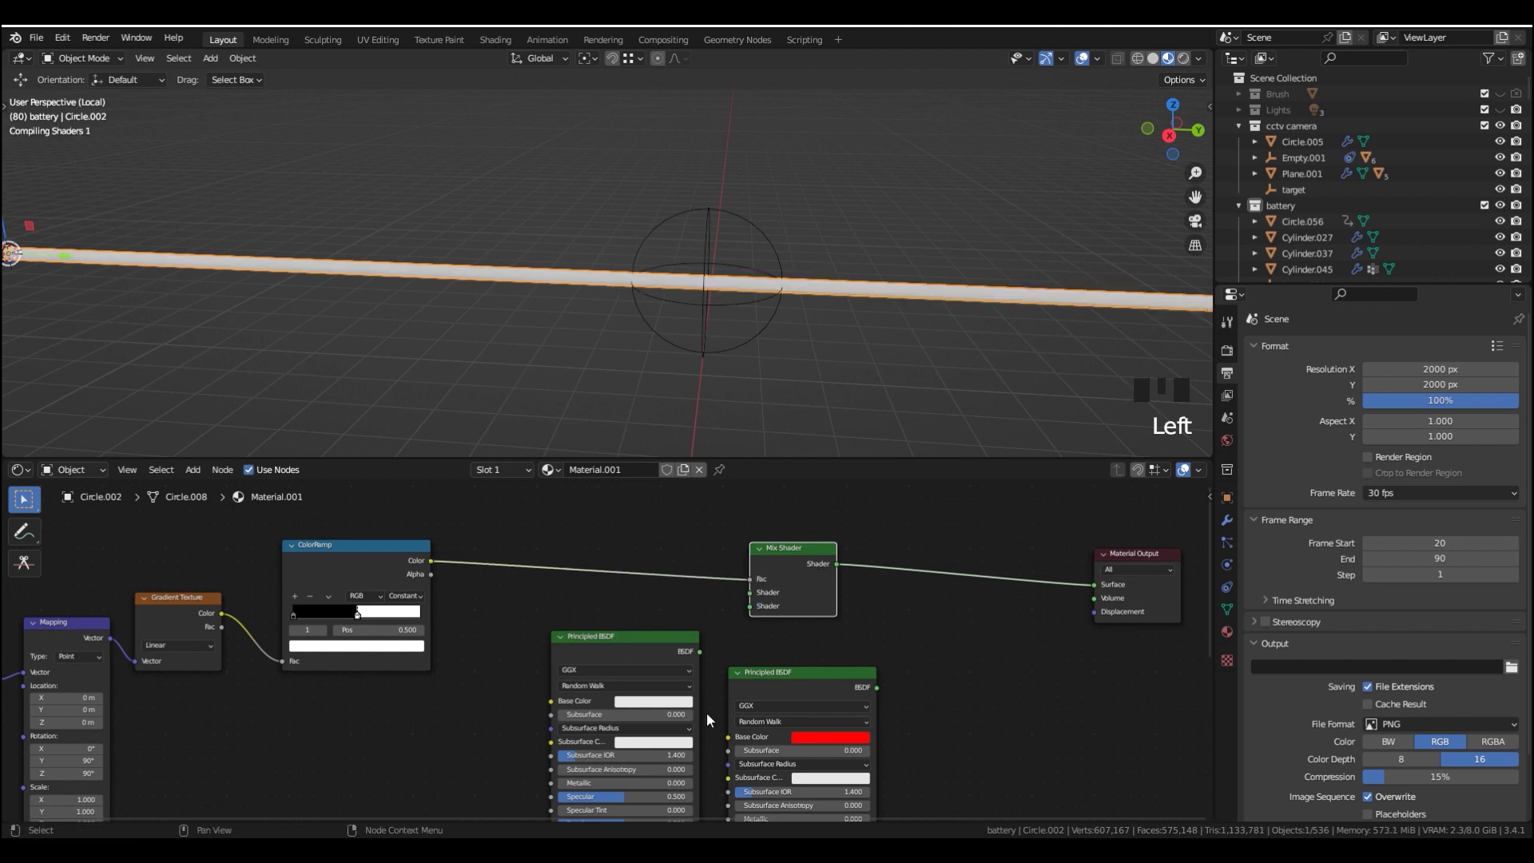
pyautogui.moveTo(699, 651); pyautogui.dragTo(741, 592)
pyautogui.moveTo(877, 687); pyautogui.dragTo(840, 649)
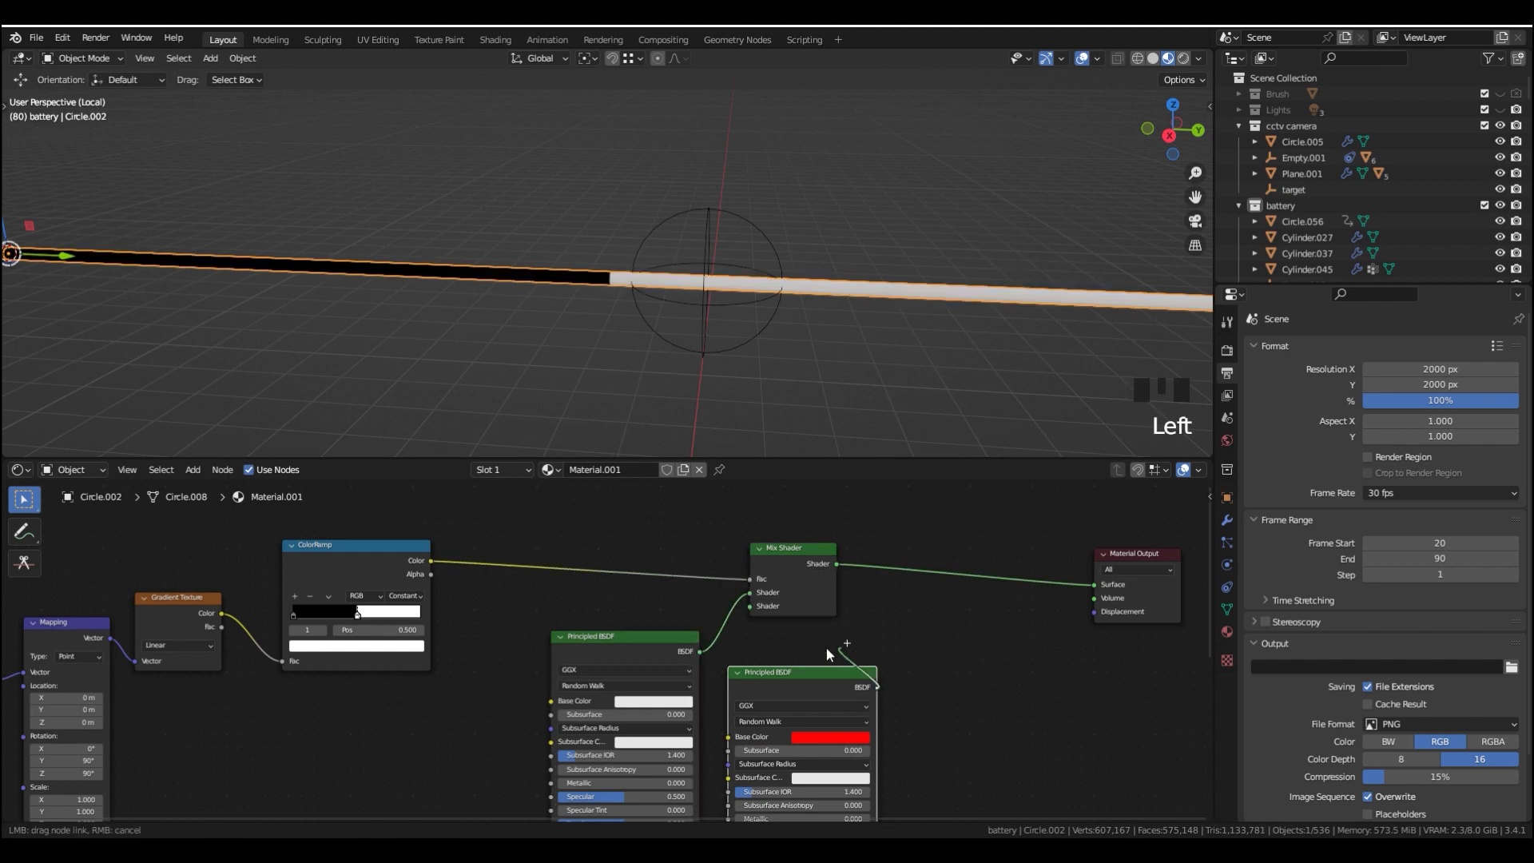
pyautogui.moveTo(749, 601); pyautogui.dragTo(749, 605)
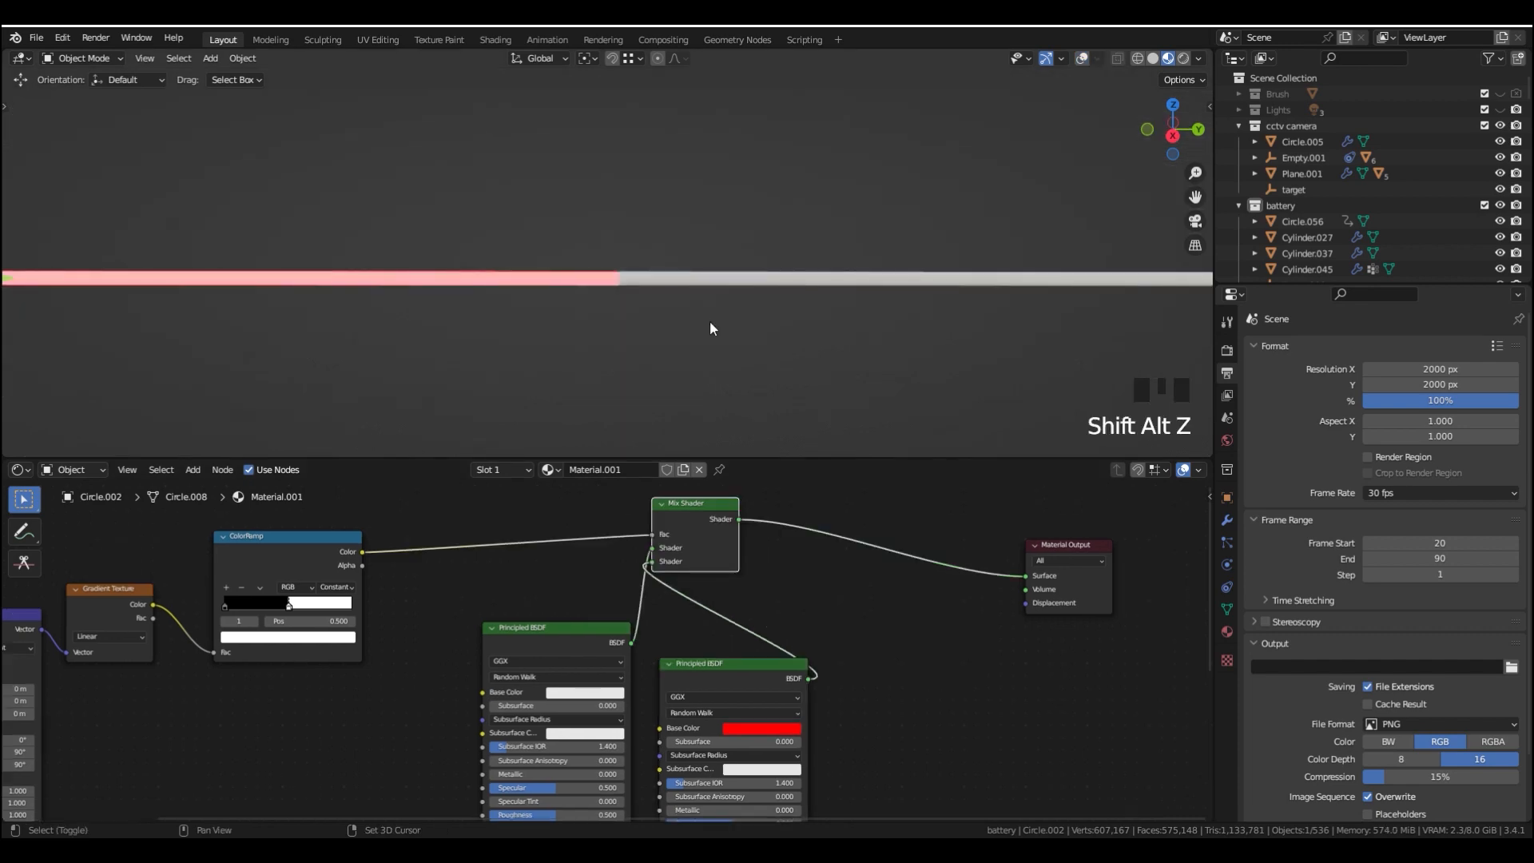
# Shift the ColorRamp's white stop to position 0.150 to bring the color boundary closer to the empty's center
pyautogui.hotkey('shift', 'alt', 'z')
pyautogui.keyDown('shift'); pyautogui.moveTo(710, 321); pyautogui.dragTo(679, 318, button='middle'); pyautogui.keyUp('shift')
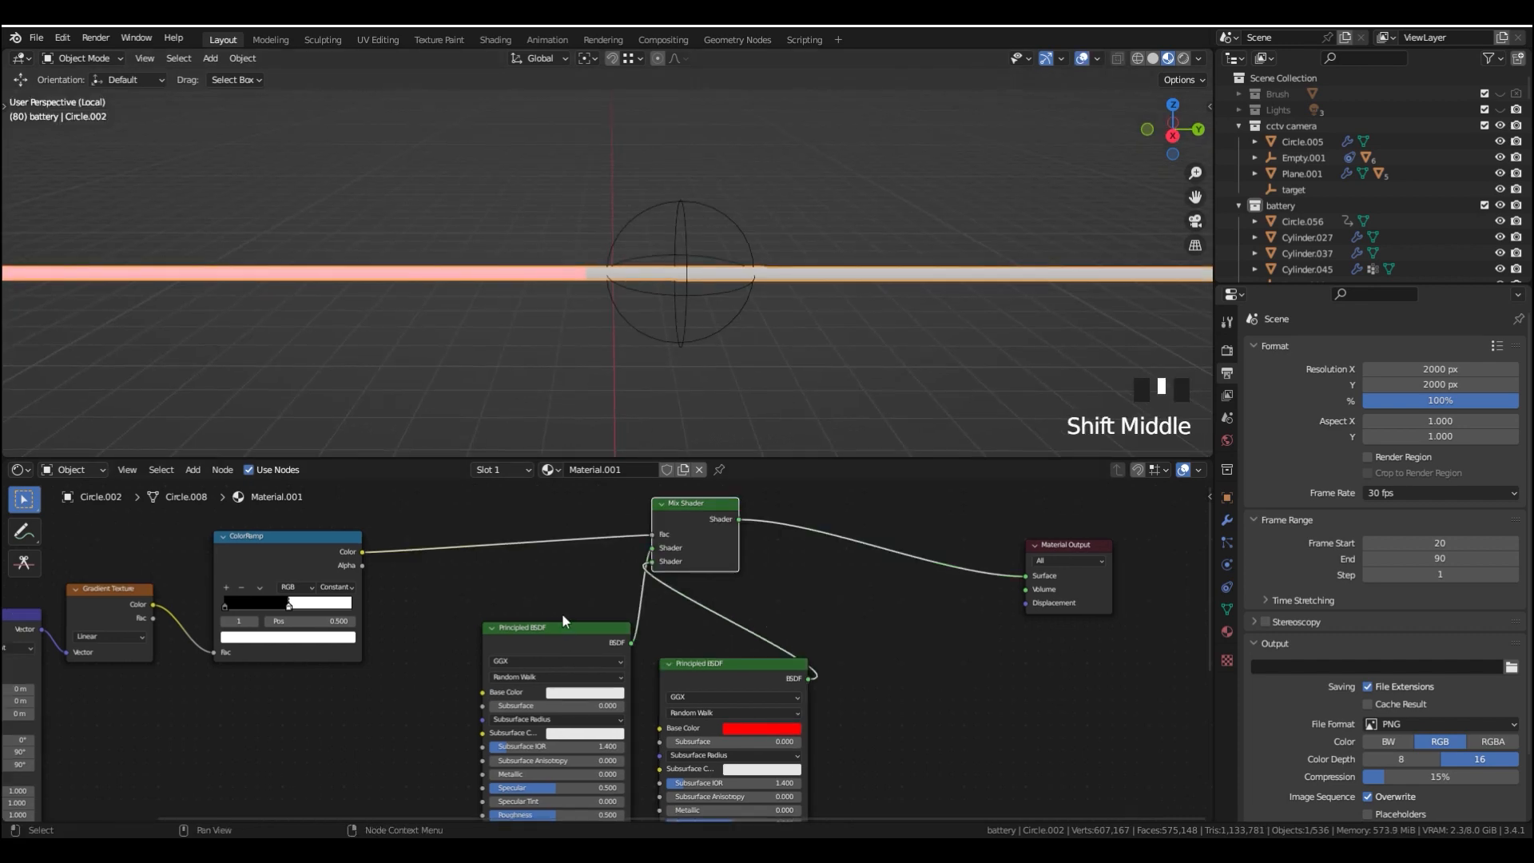
pyautogui.scroll(2, 487, 606)
pyautogui.moveTo(457, 601); pyautogui.dragTo(521, 619, button='middle')
pyautogui.scroll(4, 520, 620)
pyautogui.click(445, 622)
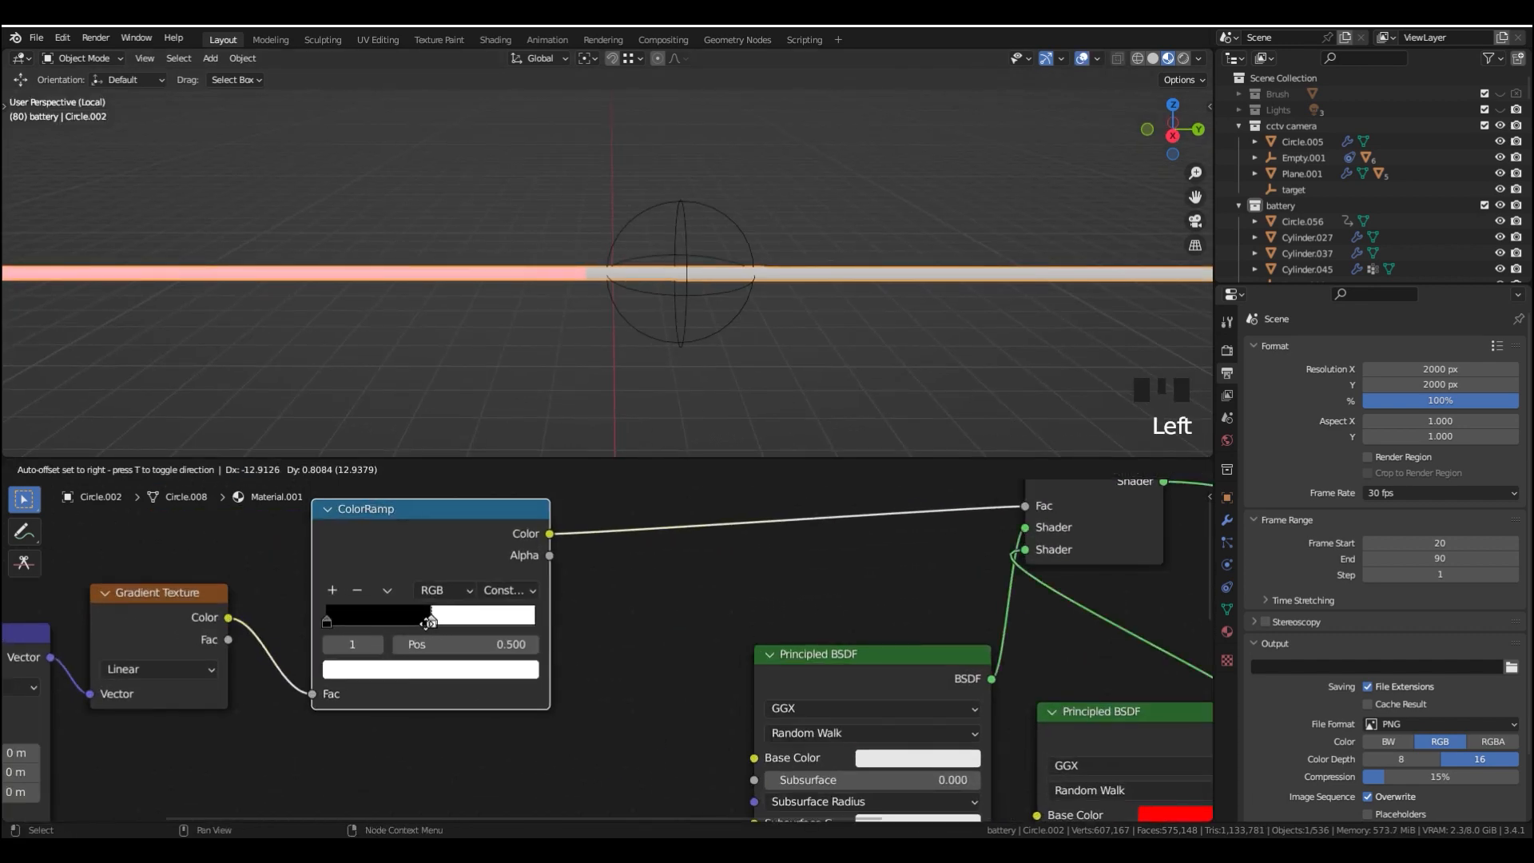
pyautogui.click(589, 656)
pyautogui.moveTo(446, 624); pyautogui.dragTo(345, 611)
pyautogui.click(555, 623)
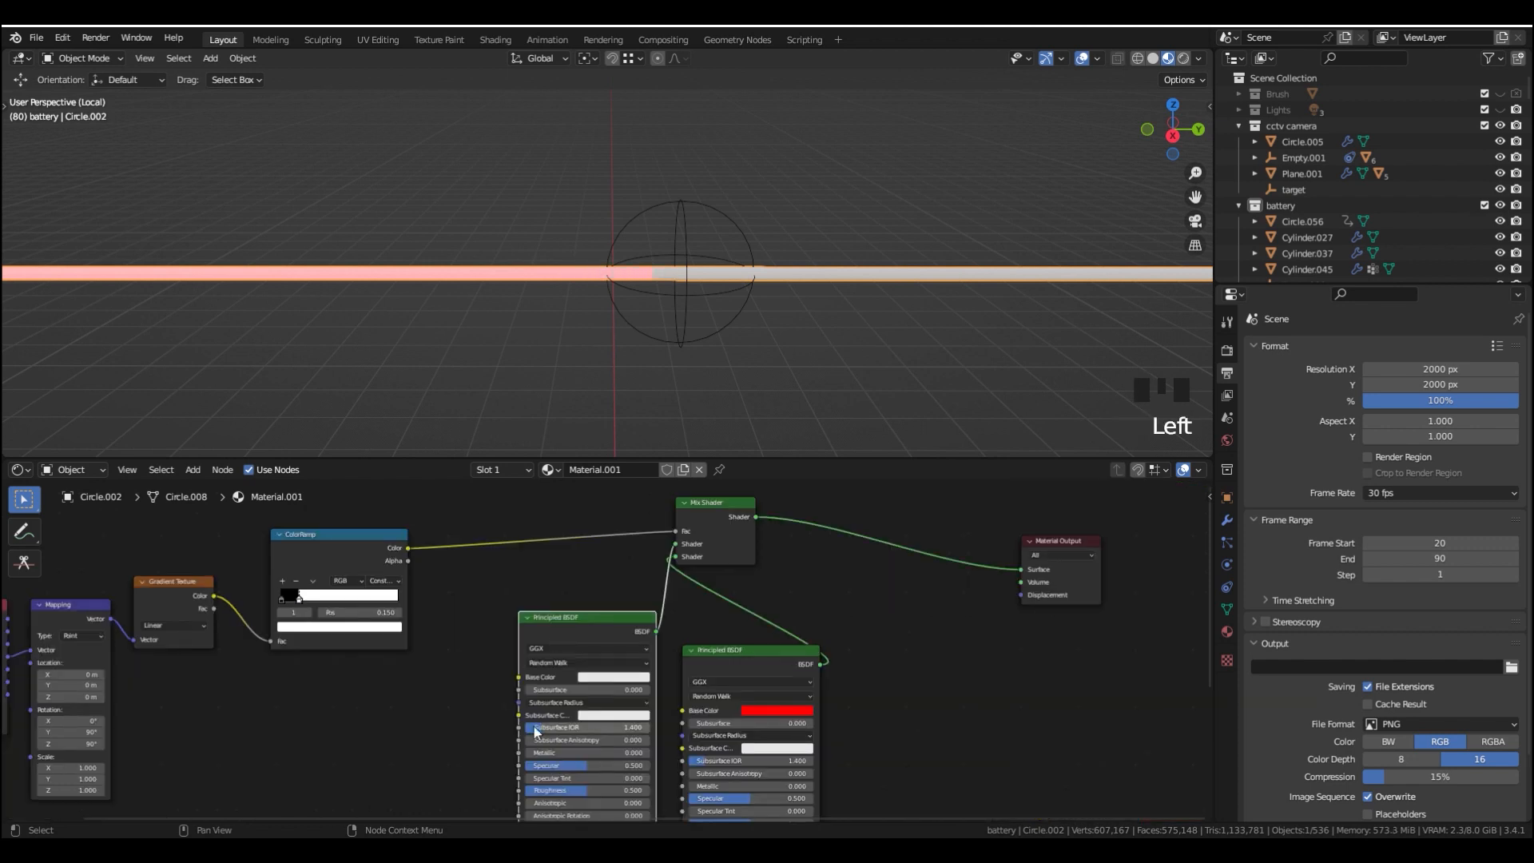
# Set the Alpha of the new, non-emissive Principled BSDF to 0.000
pyautogui.moveTo(535, 729); pyautogui.dragTo(551, 503, button='middle')
pyautogui.scroll(4, 544, 603)
pyautogui.moveTo(719, 661); pyautogui.dragTo(599, 660)
pyautogui.moveTo(623, 352); pyautogui.dragTo(659, 311, button='middle')
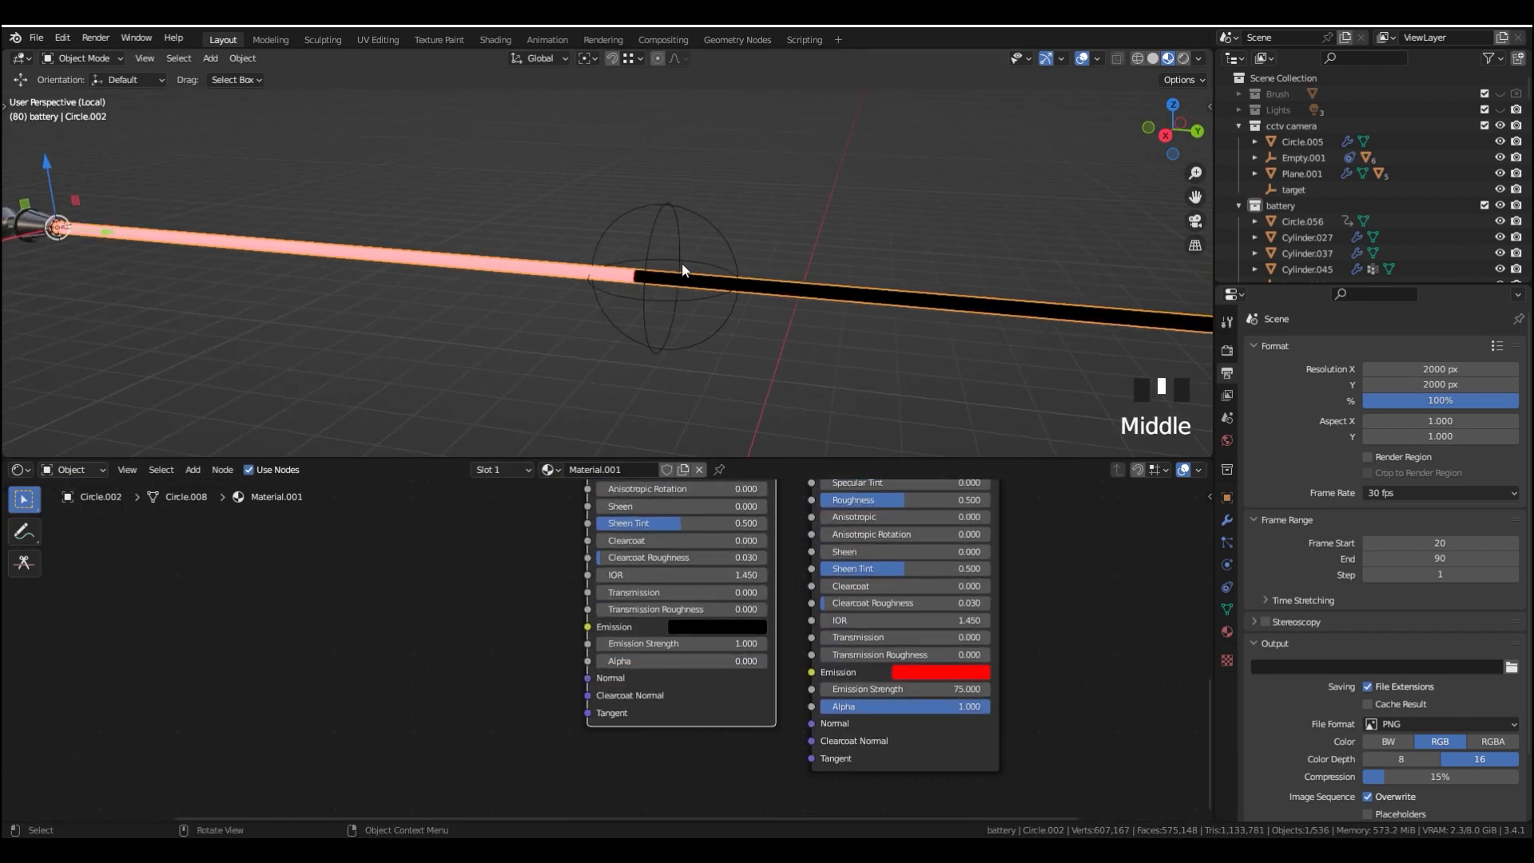
# Switch the viewport to Rendered shading and try moving the sphere empty along the beam
pyautogui.press('z')
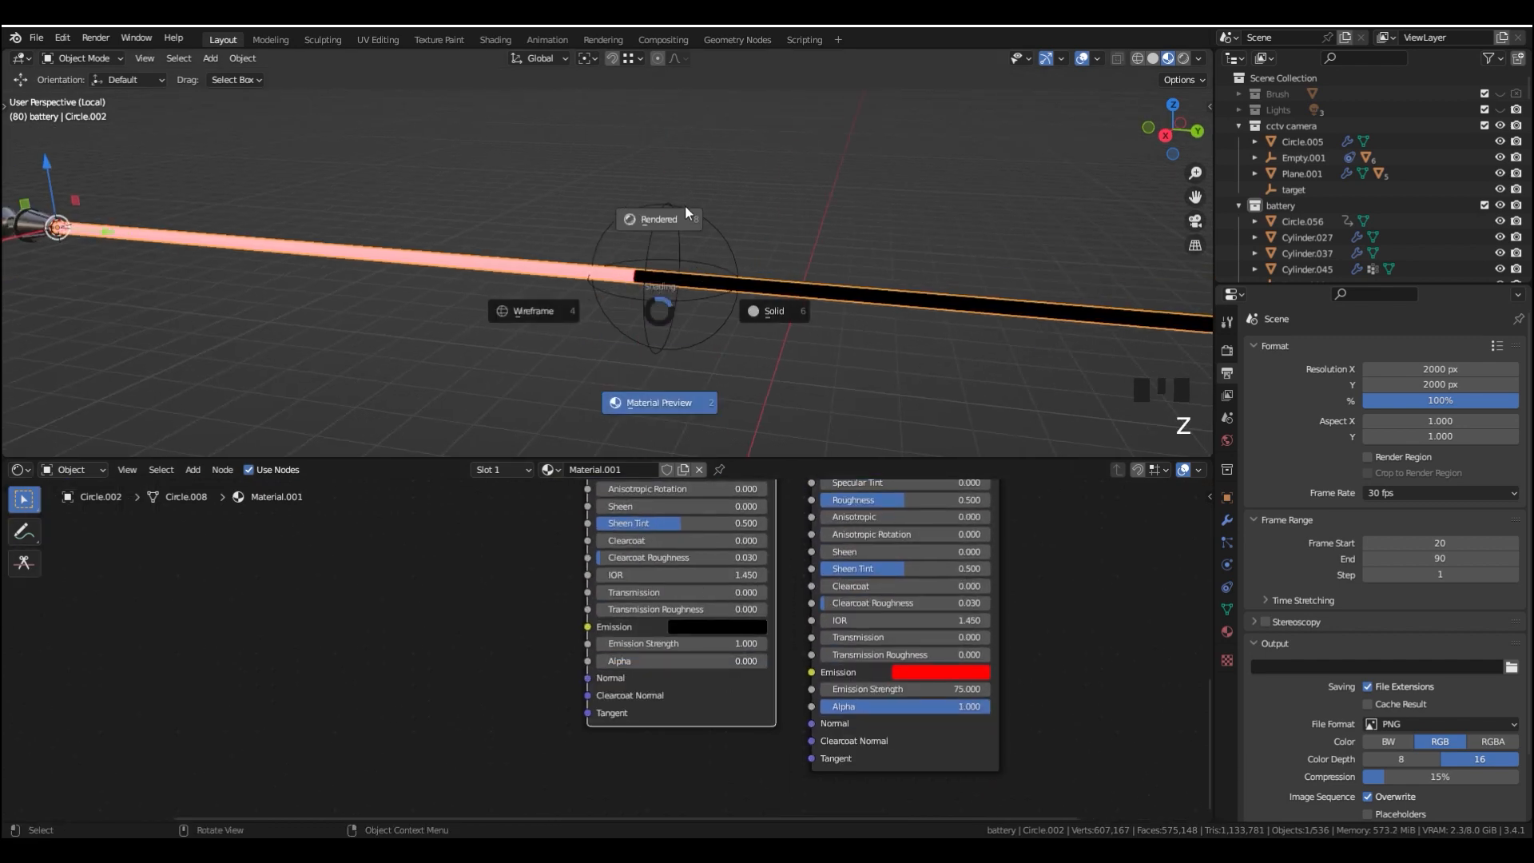
pyautogui.click(684, 209)
pyautogui.moveTo(690, 231)
pyautogui.mouseDown(button='middle')
pyautogui.moveTo(727, 219)
pyautogui.moveTo(607, 289)
pyautogui.moveTo(654, 275)
pyautogui.moveTo(668, 237)
pyautogui.mouseUp(button='middle')
pyautogui.scroll(-4, 699, 229)
pyautogui.click(668, 236)
pyautogui.moveTo(683, 267); pyautogui.dragTo(760, 333)
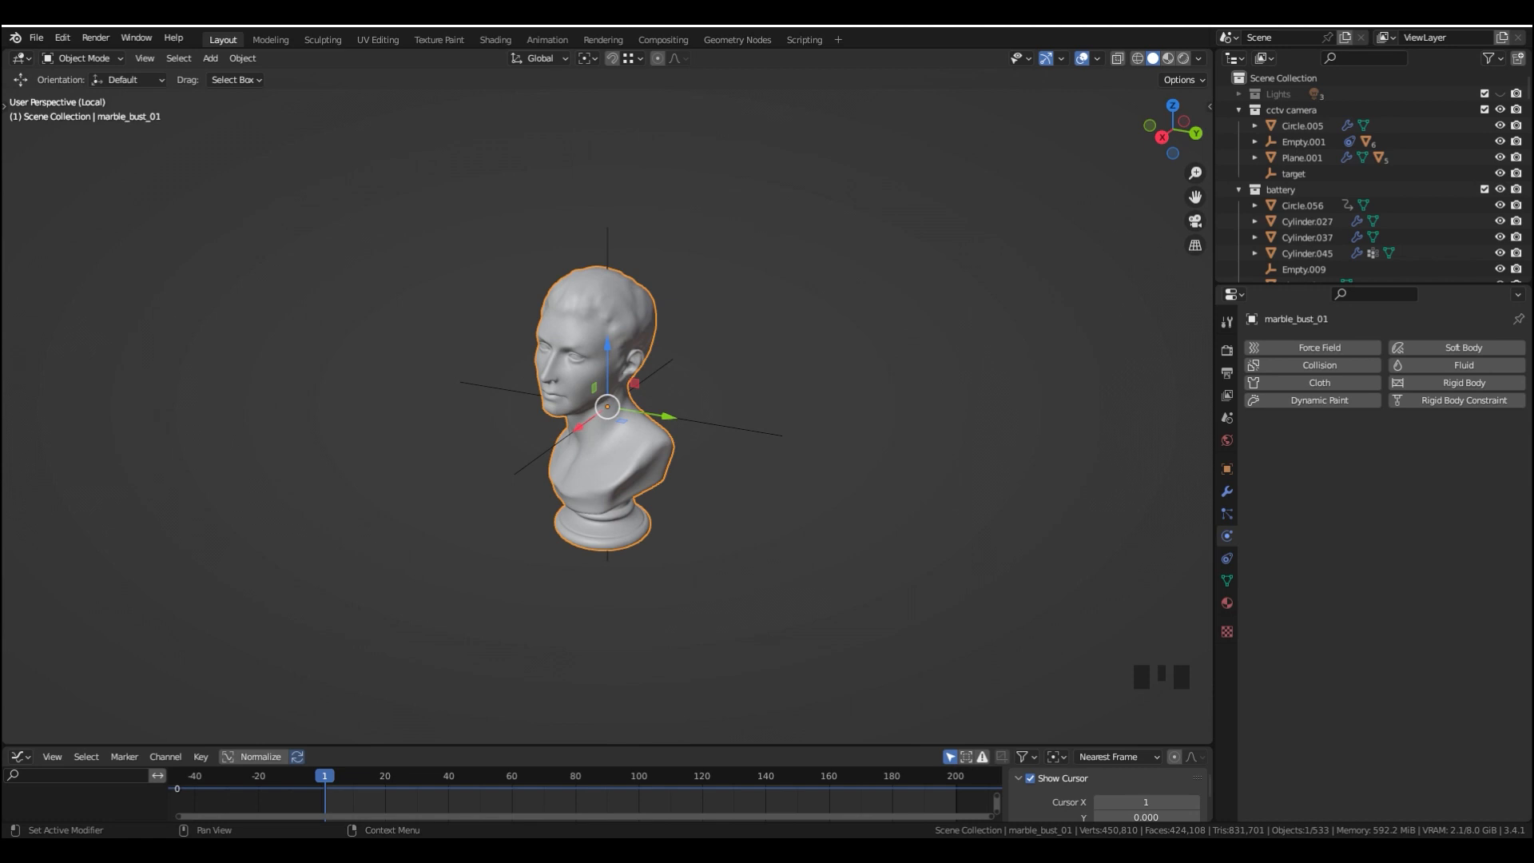
# Select the marble bust and frame it in the viewport
pyautogui.moveTo(587, 370); pyautogui.dragTo(600, 374, button='middle')
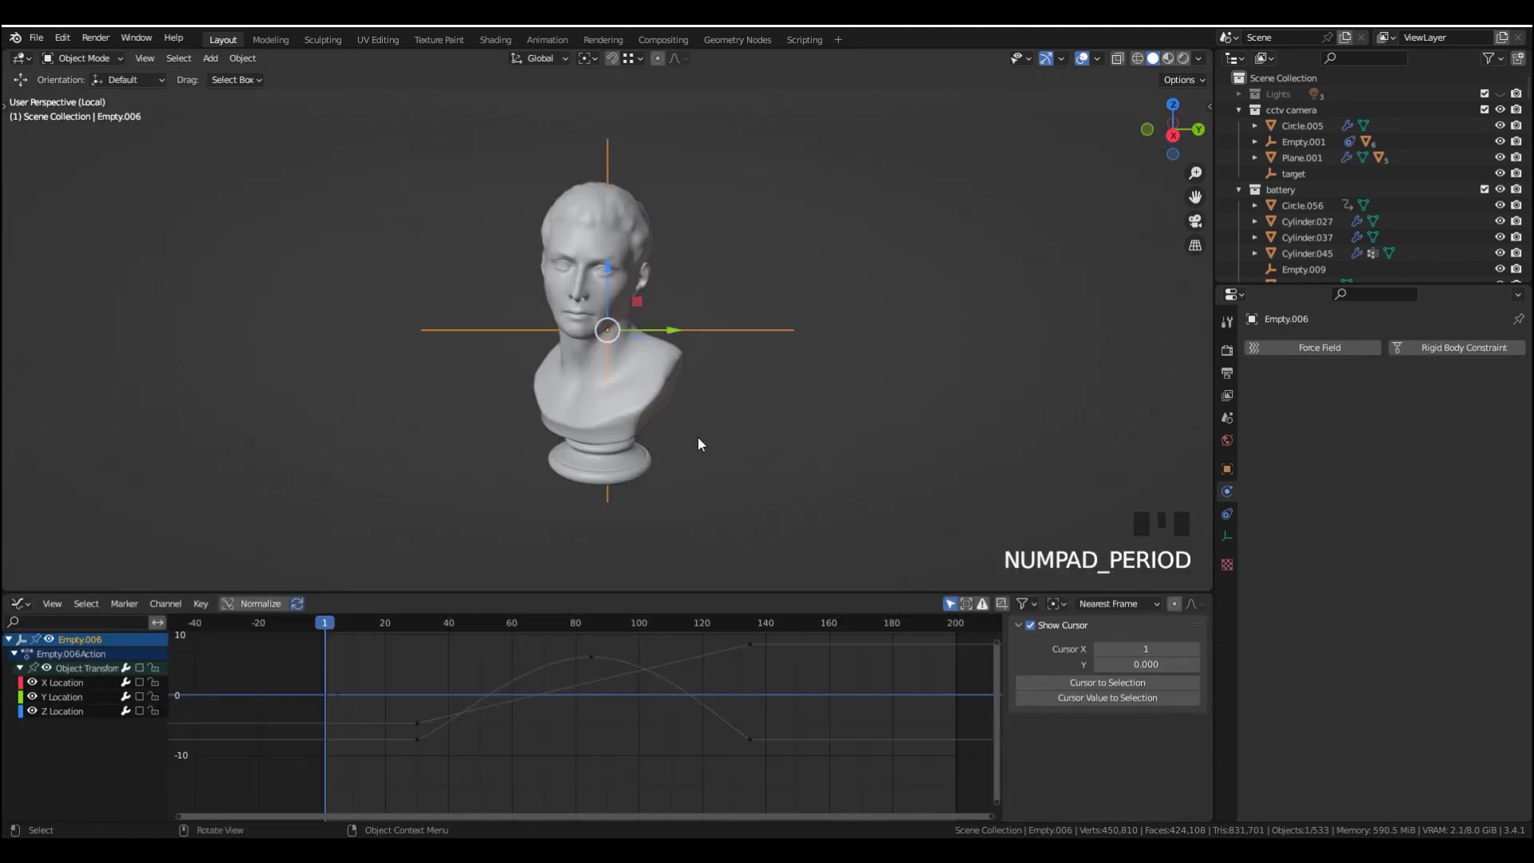
pyautogui.moveTo(697, 436); pyautogui.dragTo(648, 429, button='middle')
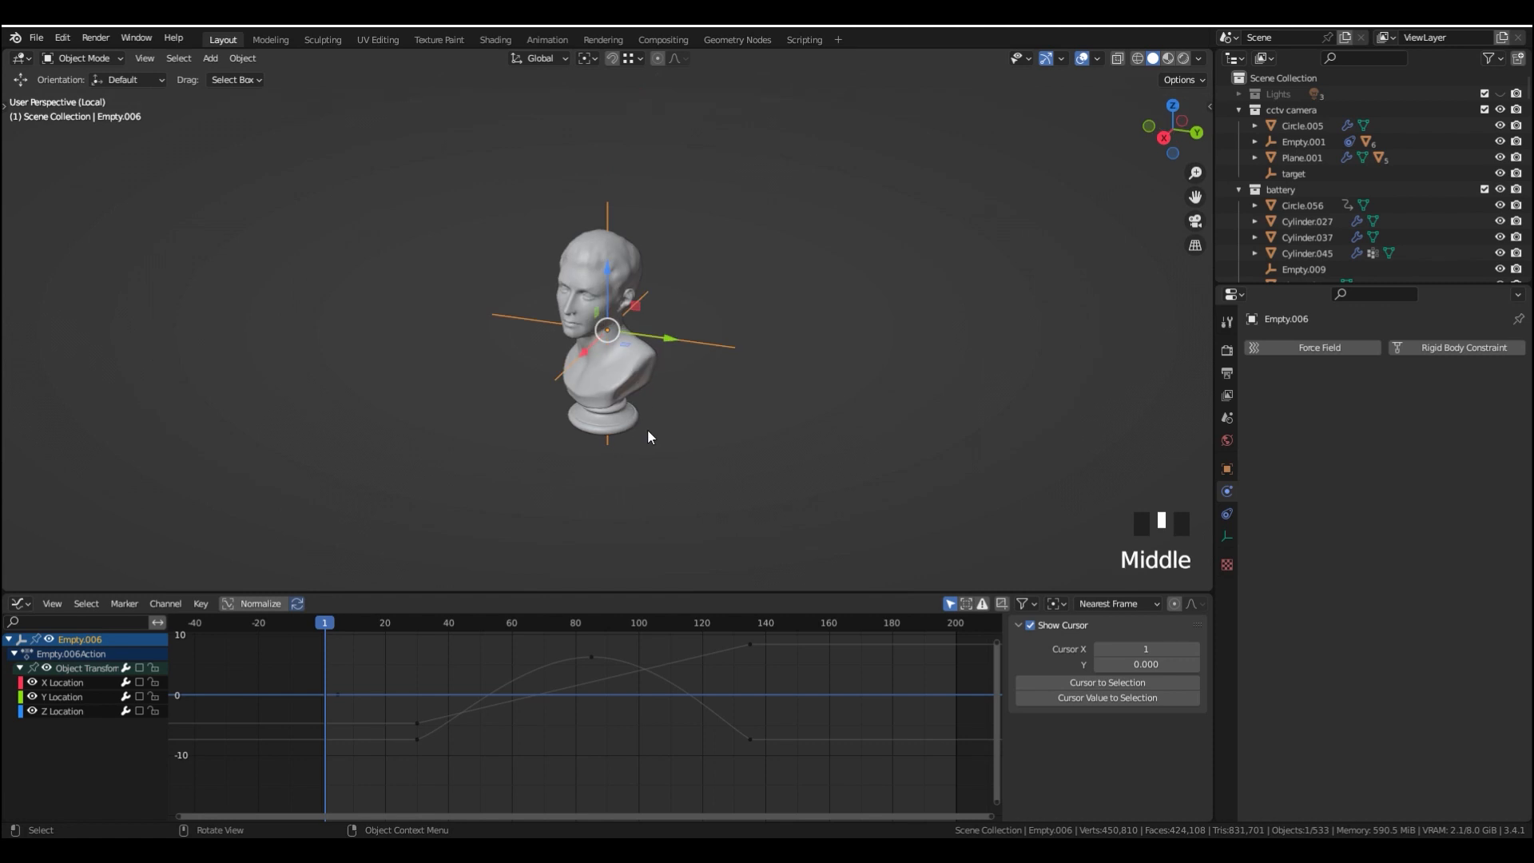
pyautogui.click(642, 378)
pyautogui.scroll(2, 643, 379)
pyautogui.keyDown('shift'); pyautogui.moveTo(668, 339); pyautogui.dragTo(651, 336, button='middle'); pyautogui.keyUp('shift')
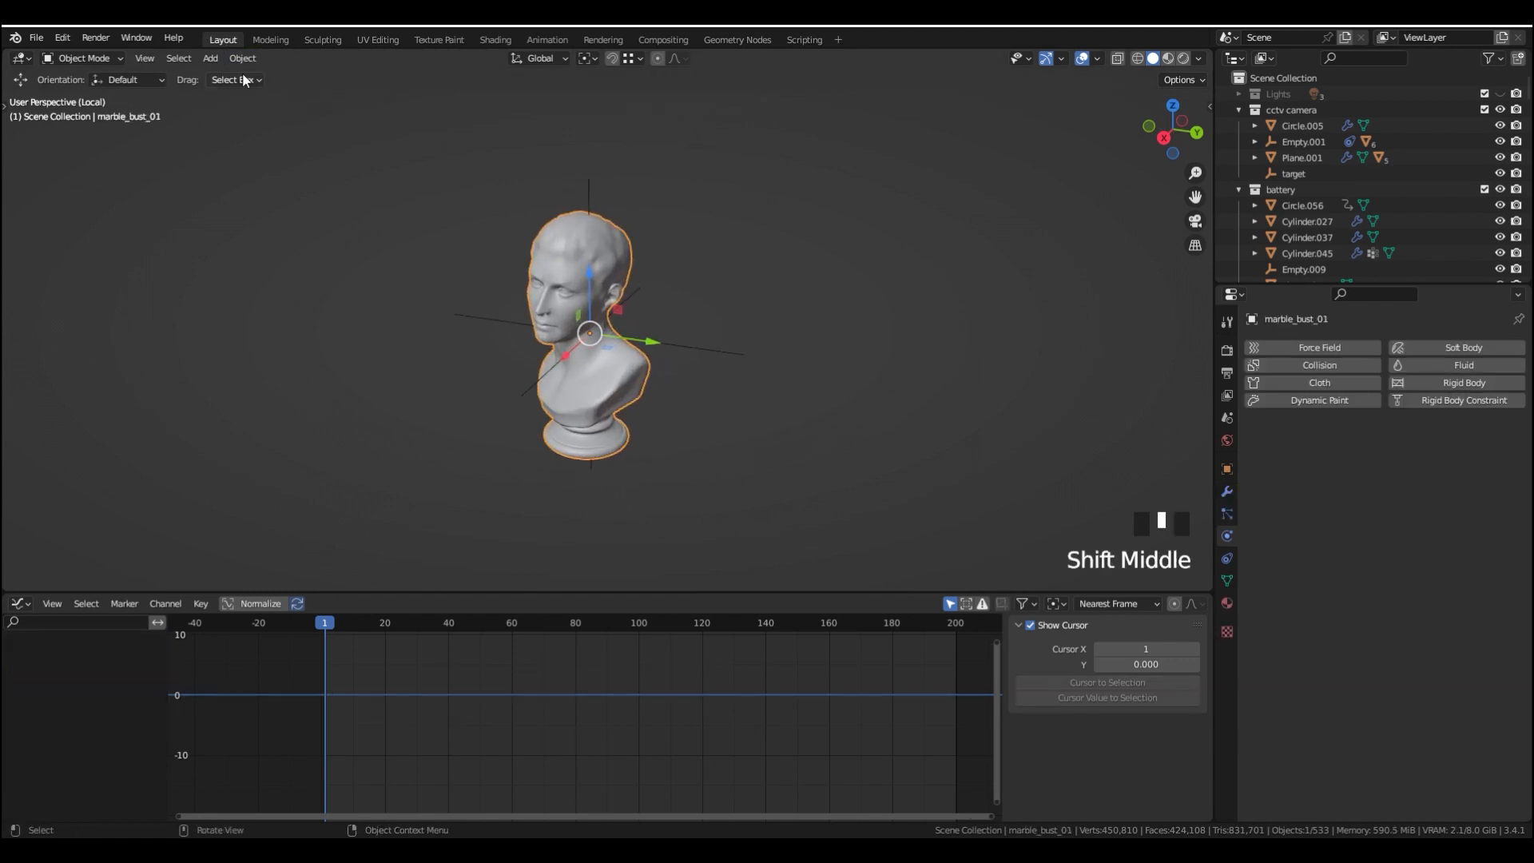
# Apply Quick Smoke to the marble bust and play the simulation to watch the smoke rise from the whole mesh
pyautogui.click(242, 59)
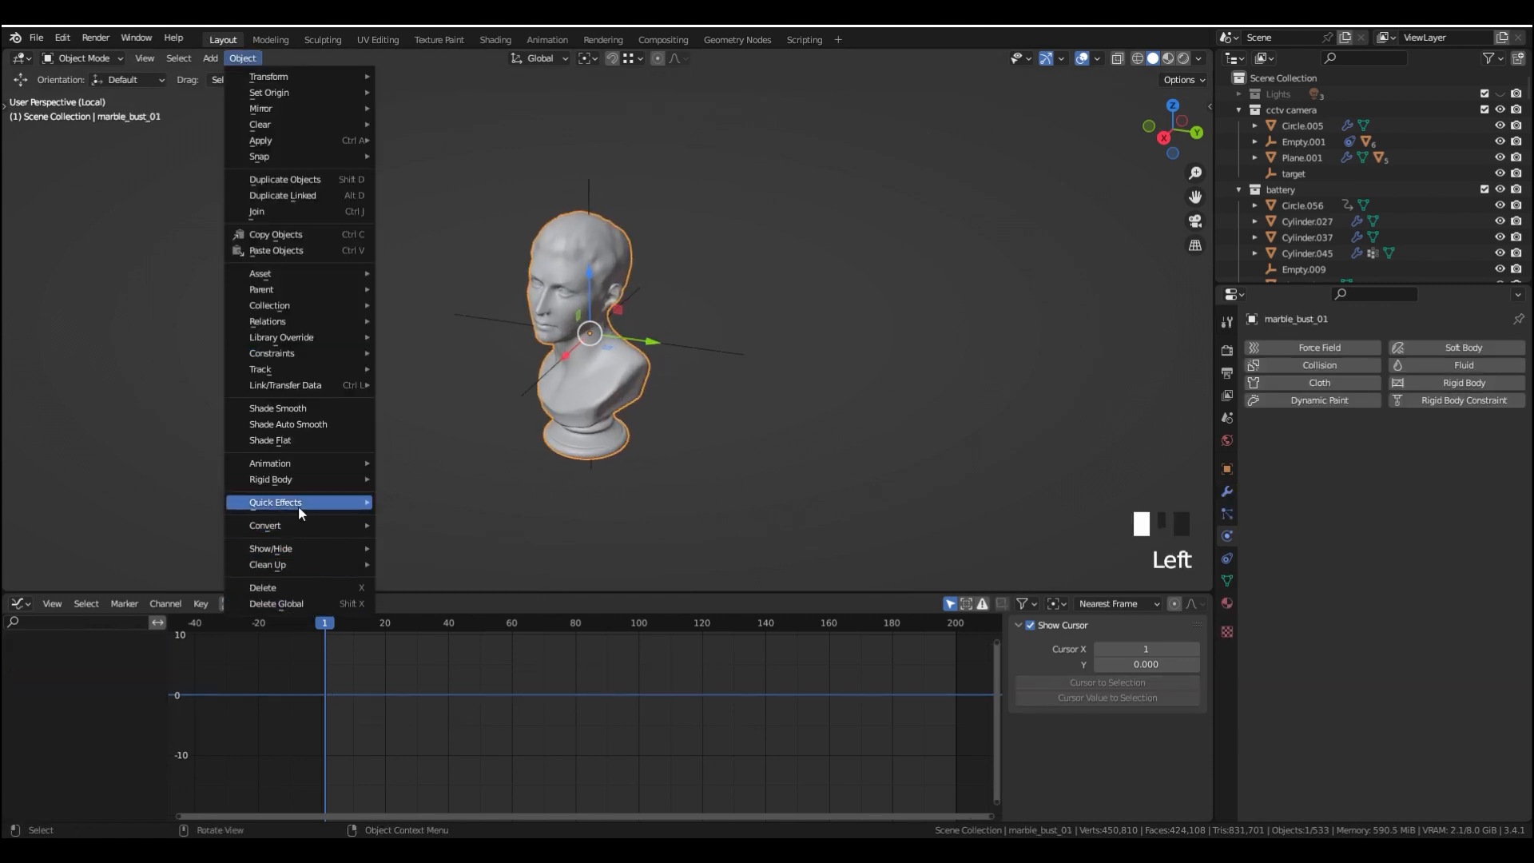
pyautogui.moveTo(299, 505)
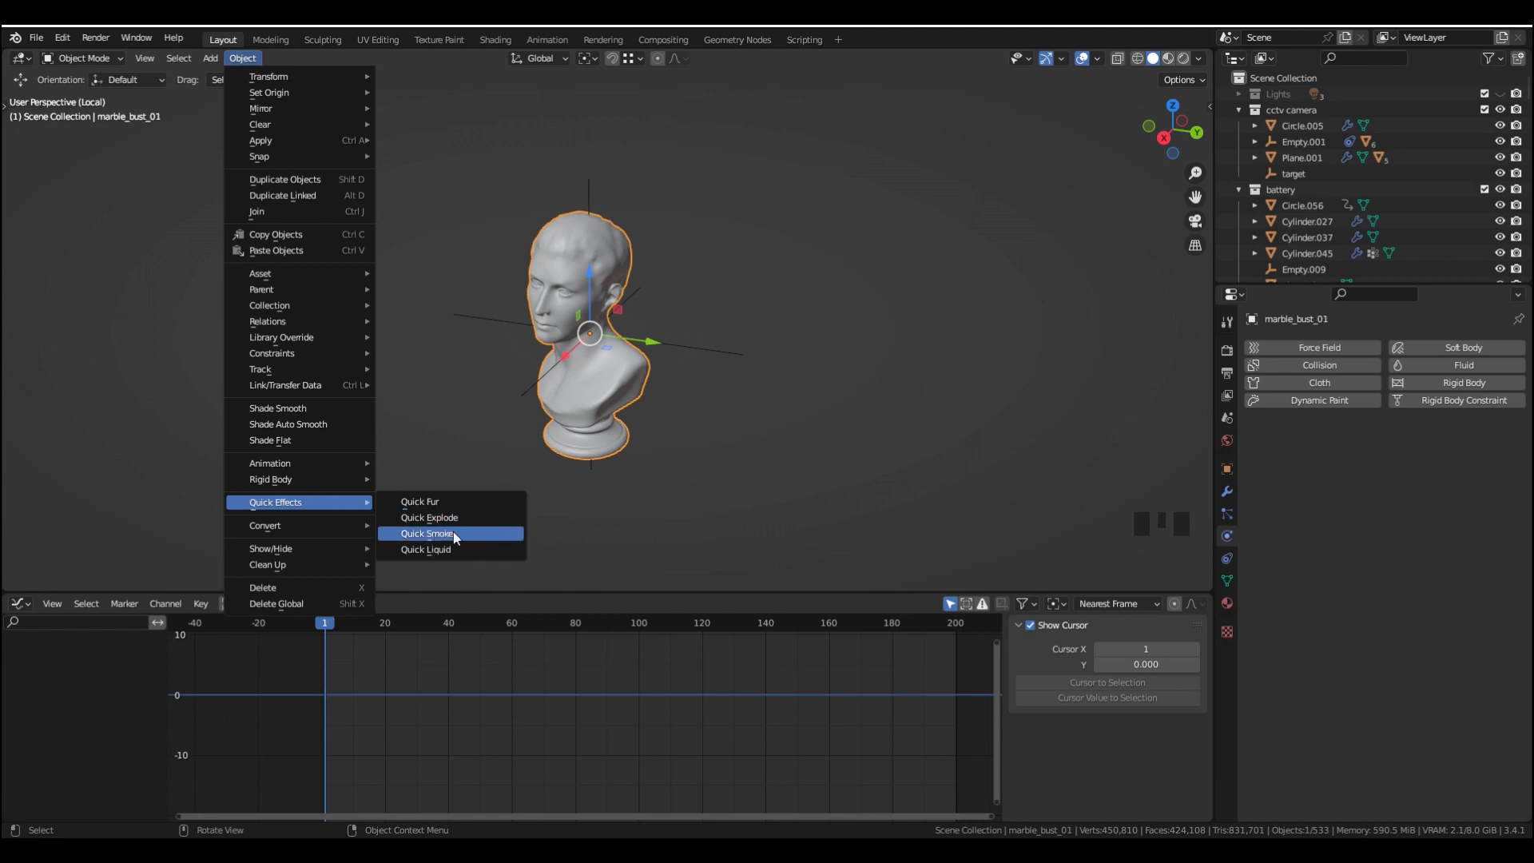
pyautogui.scroll(-4, 604, 259)
pyautogui.moveTo(610, 277); pyautogui.dragTo(635, 266, button='middle')
pyautogui.scroll(2, 626, 334)
pyautogui.press('space')
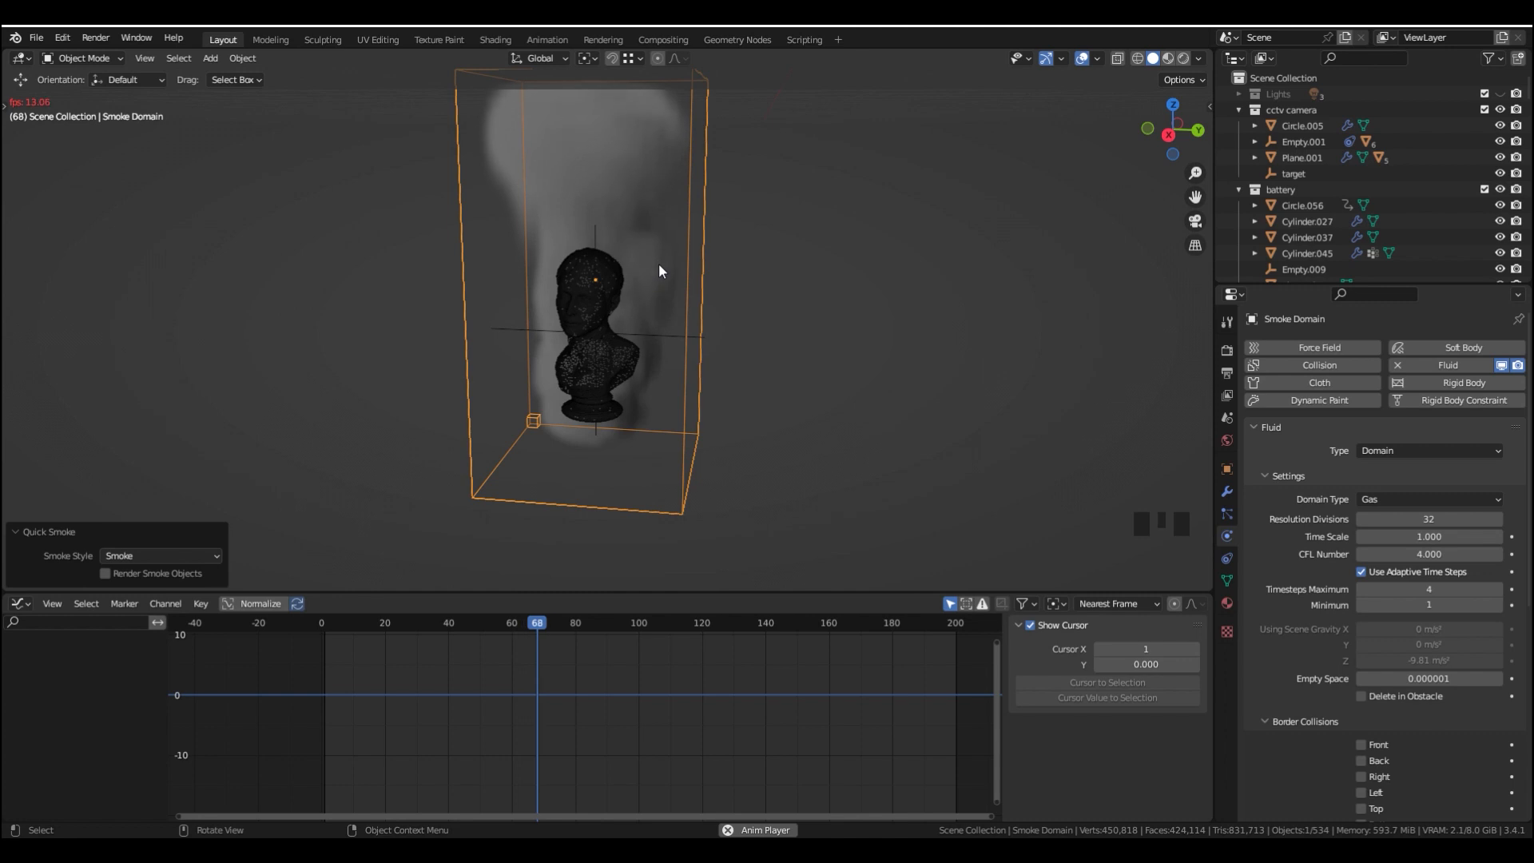
pyautogui.keyDown('shift'); pyautogui.moveTo(658, 262); pyautogui.dragTo(671, 302, button='middle'); pyautogui.keyUp('shift')
pyautogui.scroll(2, 660, 434)
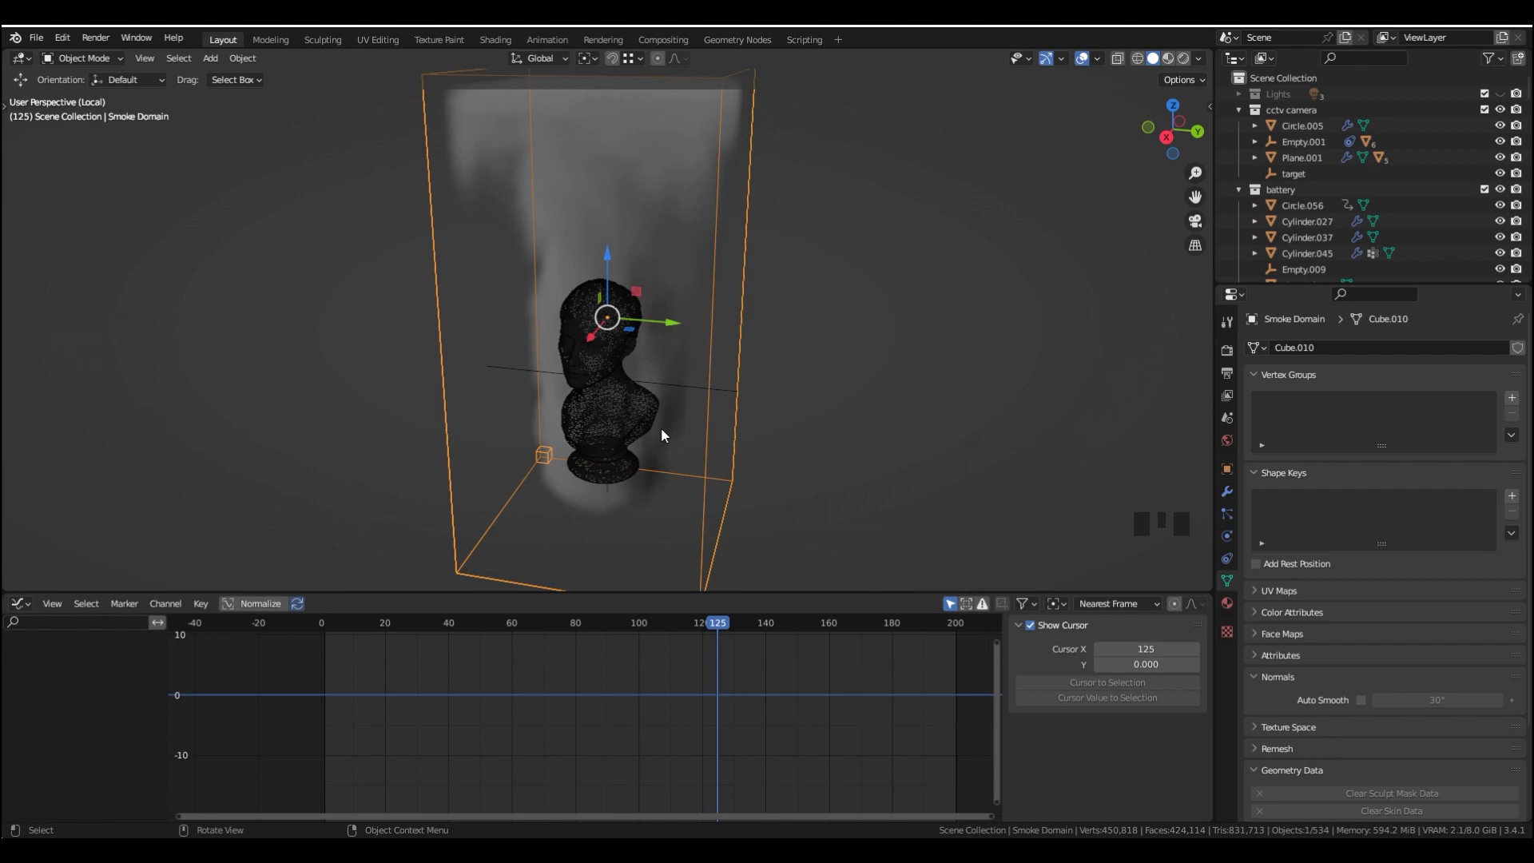
# Delete the smoke domain and remove the Fluid physics from the marble bust
pyautogui.press('x')
pyautogui.click(660, 429)
pyautogui.click(621, 405)
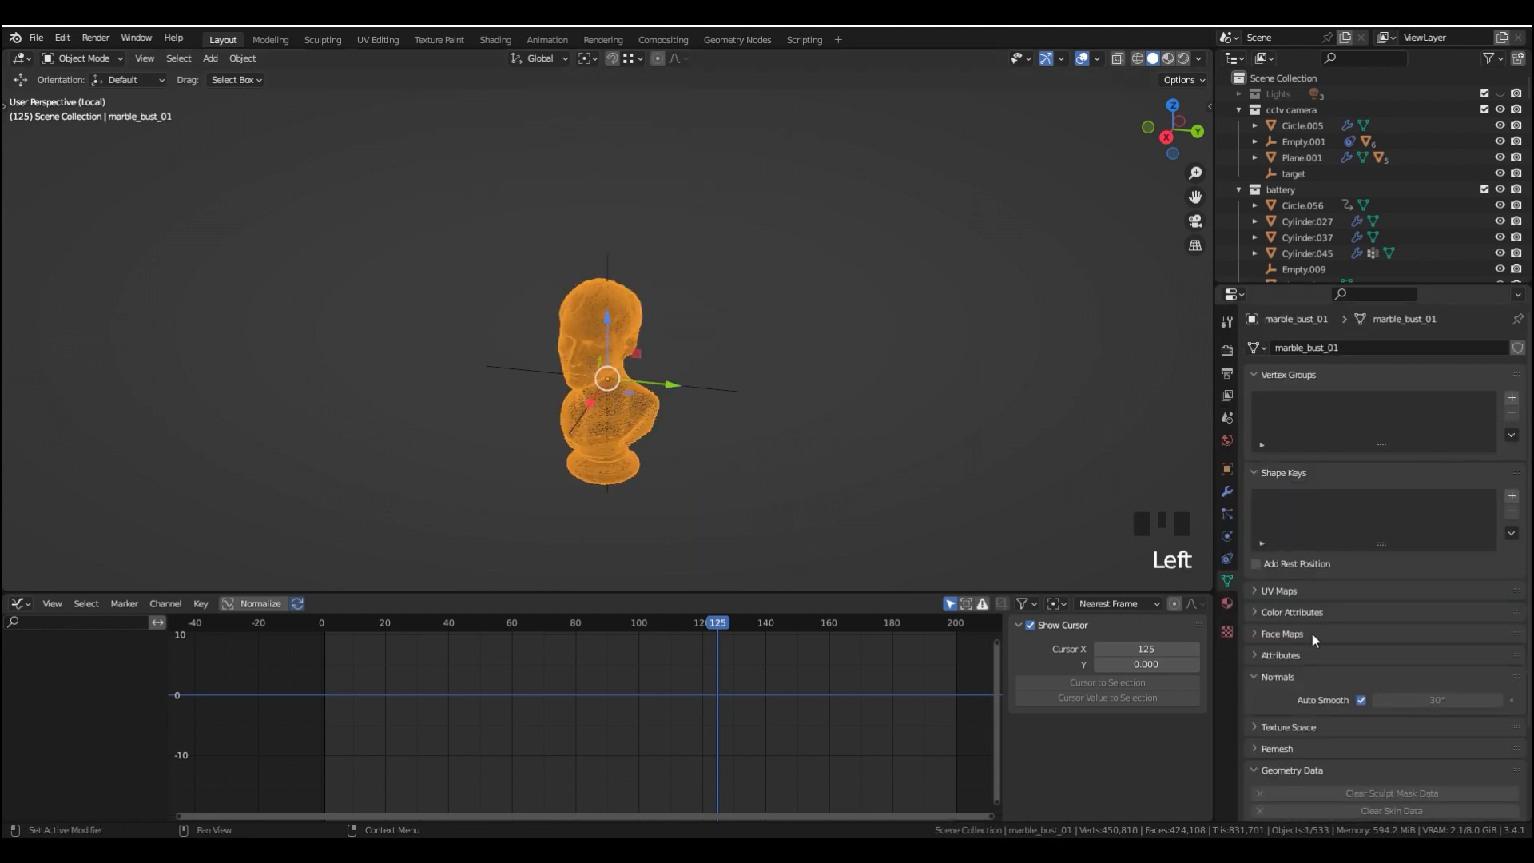
pyautogui.click(1226, 537)
pyautogui.click(1437, 363)
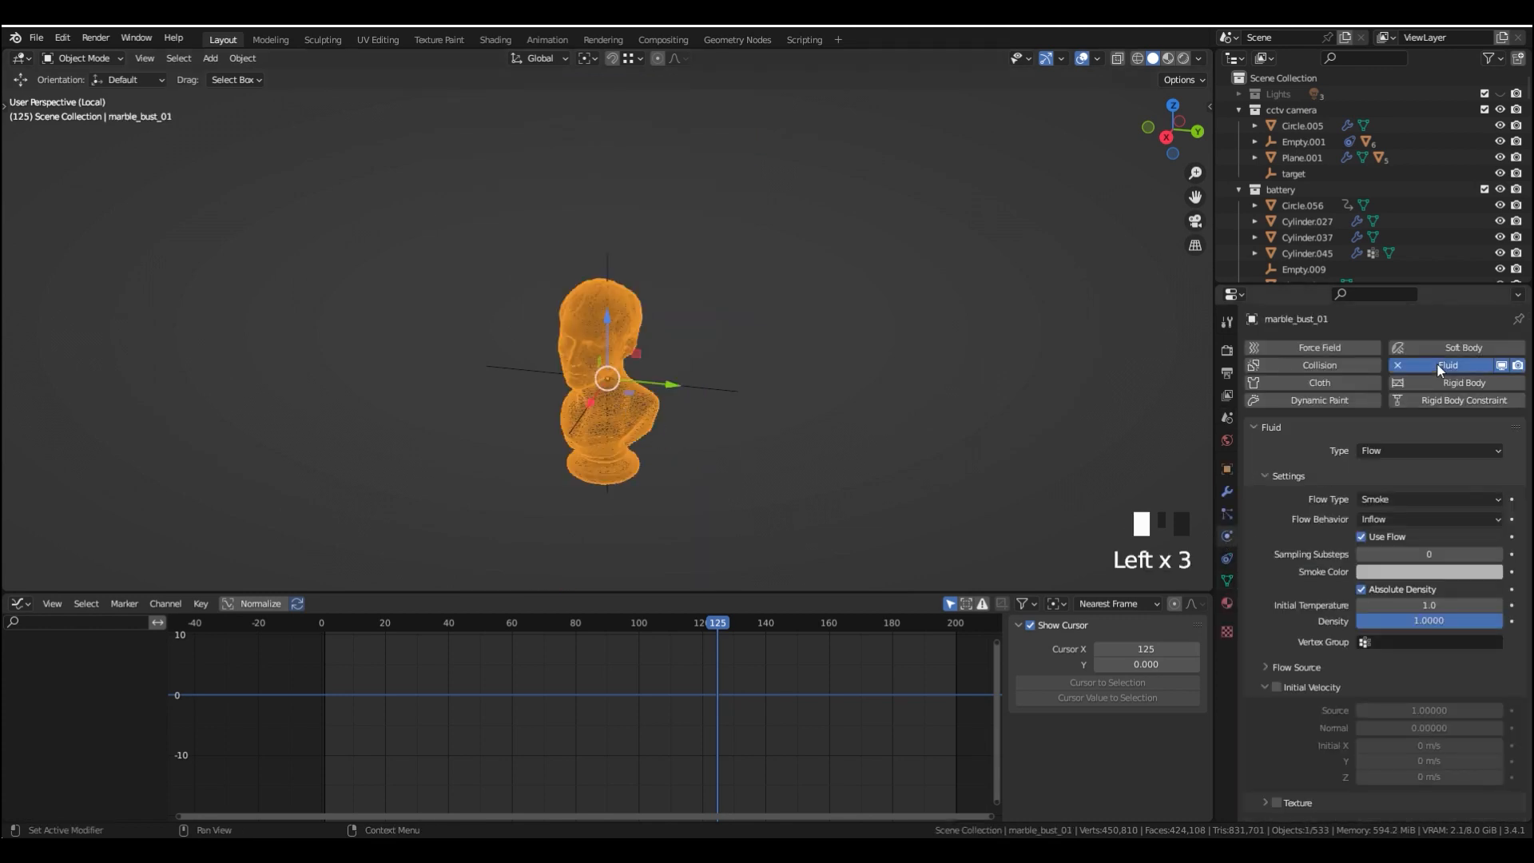
pyautogui.scroll(2, 491, 515)
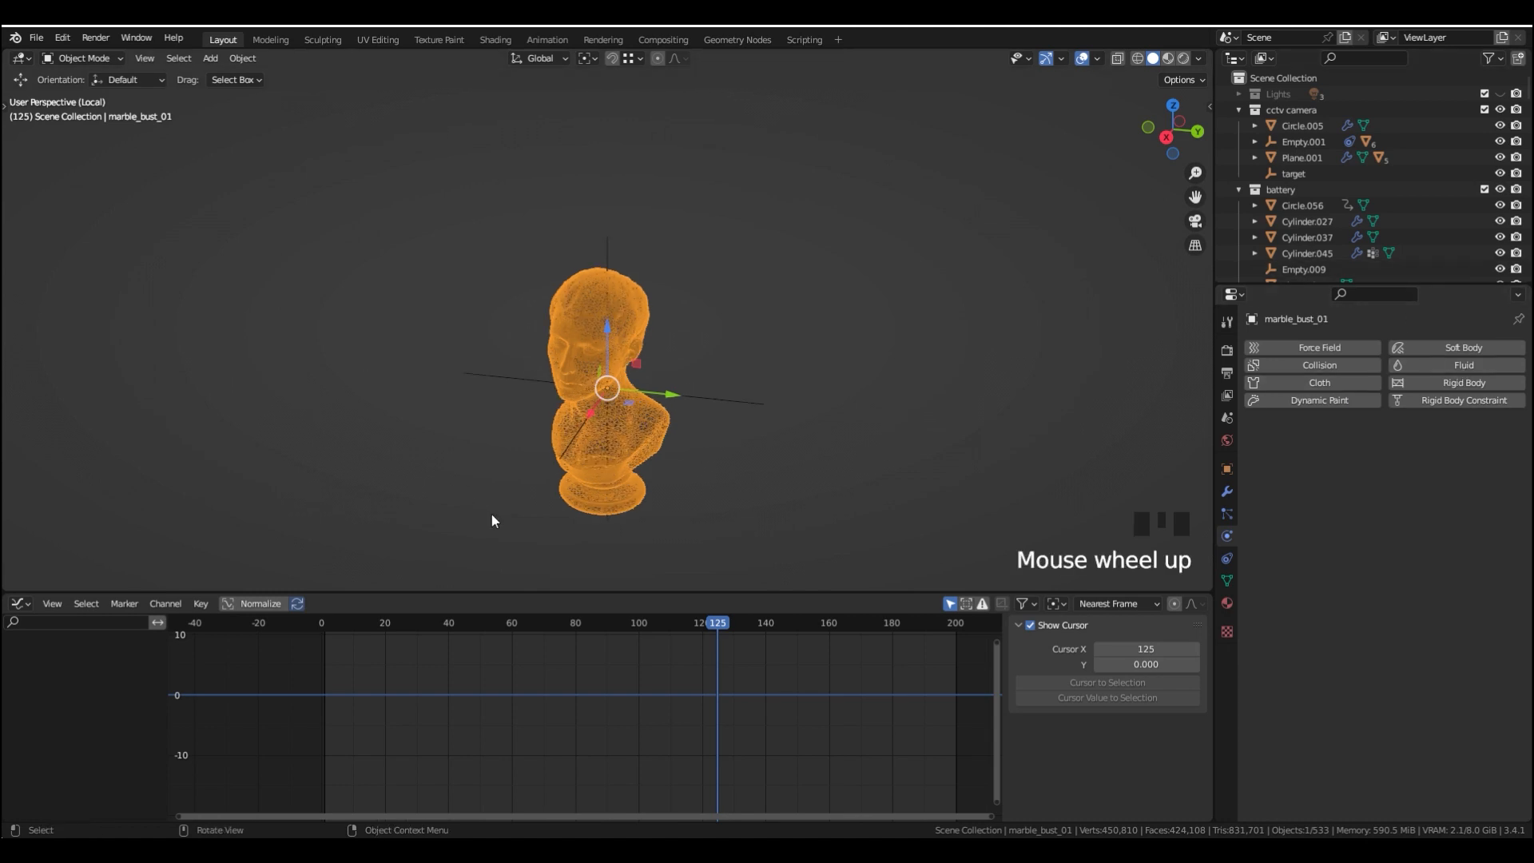
# Set the marble bust's viewport Display As option to Textured
pyautogui.keyDown('shift'); pyautogui.moveTo(593, 443); pyautogui.dragTo(608, 427, button='middle'); pyautogui.keyUp('shift')
pyautogui.click(1227, 470)
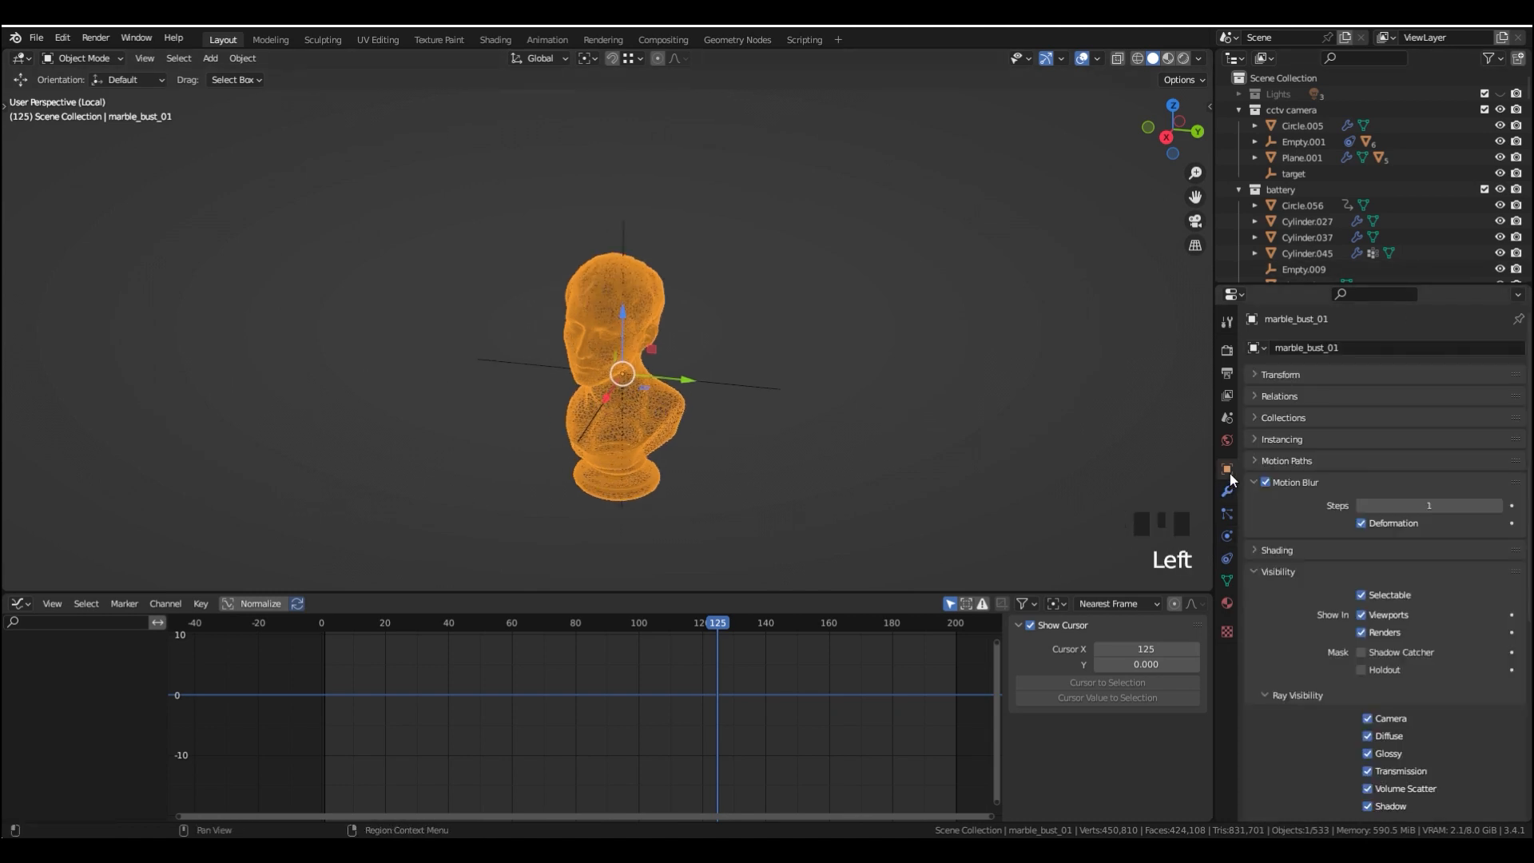
pyautogui.moveTo(1382, 560); pyautogui.dragTo(1382, 335, button='middle')
pyautogui.click(1387, 742)
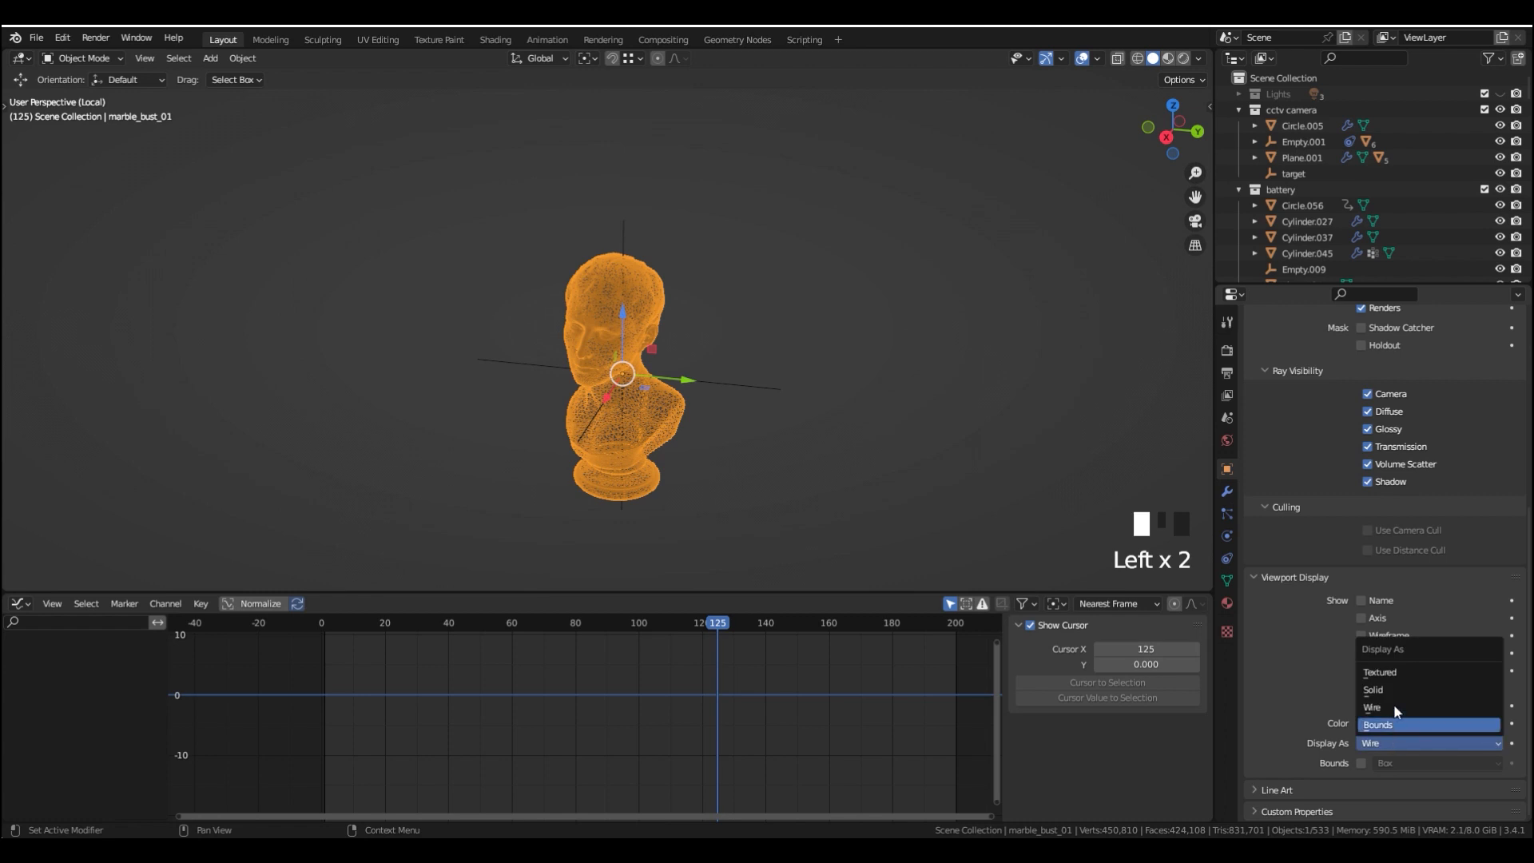
pyautogui.click(1393, 664)
# In Edit Mode, circle-select a patch of faces on one shoulder of the bust and on the tip of the nose
pyautogui.scroll(3, 671, 376)
pyautogui.keyDown('shift'); pyautogui.moveTo(717, 490); pyautogui.dragTo(723, 389, button='middle'); pyautogui.keyUp('shift')
pyautogui.press('Tab')
pyautogui.click(826, 406)
pyautogui.moveTo(826, 406); pyautogui.dragTo(680, 365, button='middle')
pyautogui.press('w')
pyautogui.press('w')
pyautogui.moveTo(719, 403); pyautogui.dragTo(674, 409)
pyautogui.moveTo(674, 409)
pyautogui.mouseDown(button='middle')
pyautogui.moveTo(671, 257)
pyautogui.moveTo(741, 377)
pyautogui.mouseUp(button='middle')
pyautogui.scroll(3, 741, 377)
pyautogui.keyDown('shift'); pyautogui.moveTo(722, 288); pyautogui.dragTo(740, 302, button='middle'); pyautogui.keyUp('shift')
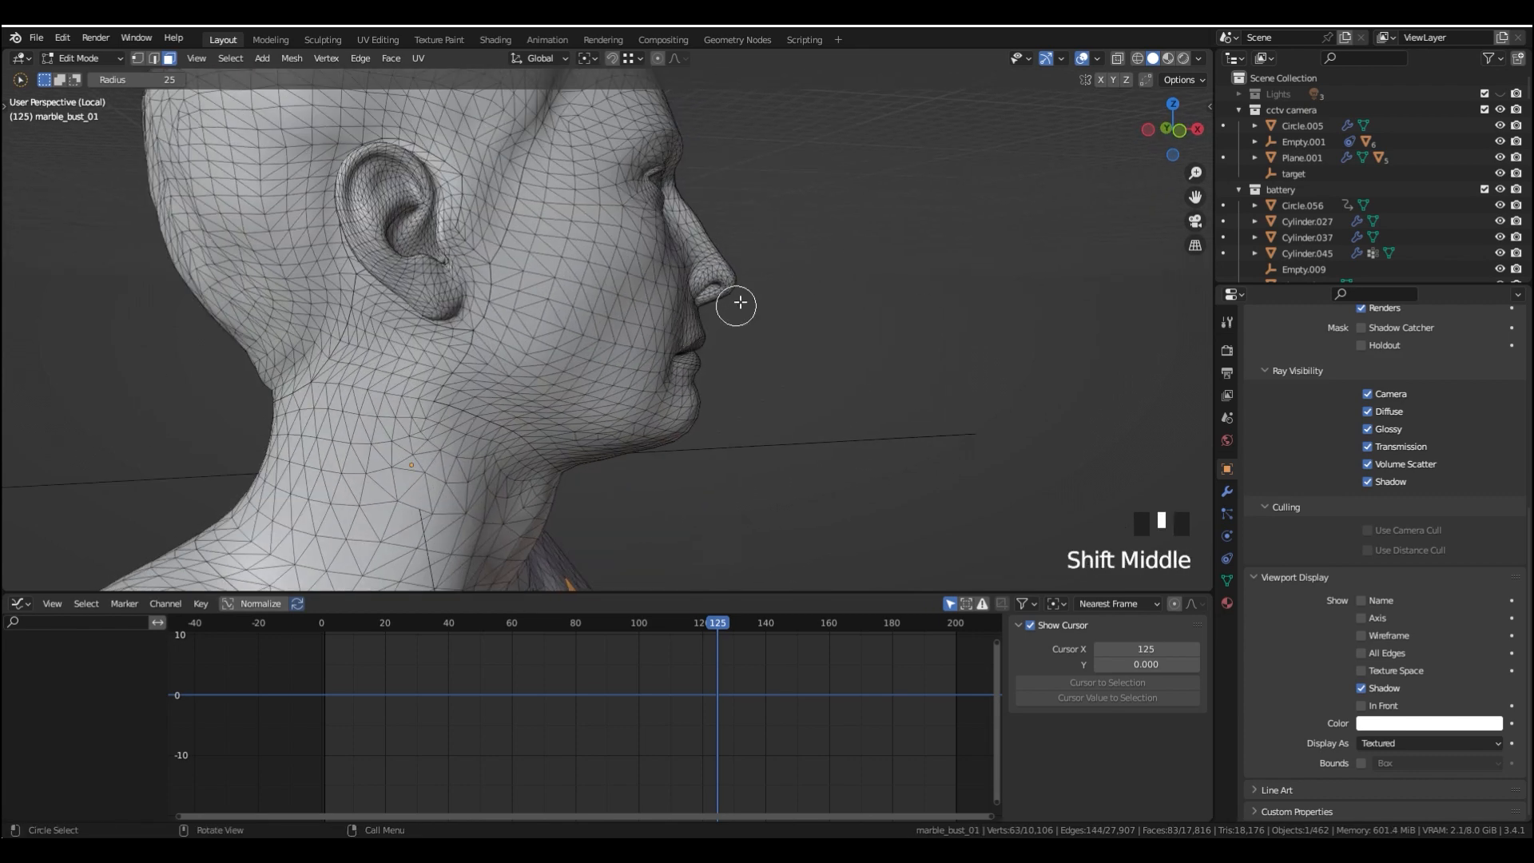
pyautogui.keyDown('shift'); pyautogui.moveTo(736, 294); pyautogui.dragTo(717, 289); pyautogui.keyUp('shift')
# Add a face patch on the other shoulder to the selection and deselect the stray faces on the chest in wireframe view
pyautogui.moveTo(717, 290)
pyautogui.mouseDown(button='middle')
pyautogui.moveTo(607, 311)
pyautogui.moveTo(479, 267)
pyautogui.moveTo(611, 343)
pyautogui.mouseUp(button='middle')
pyautogui.keyDown('shift'); pyautogui.moveTo(743, 104); pyautogui.dragTo(639, 323, button='middle'); pyautogui.keyUp('shift')
pyautogui.keyDown('shift'); pyautogui.moveTo(711, 559); pyautogui.dragTo(902, 360, button='middle'); pyautogui.keyUp('shift')
pyautogui.keyDown('shift'); pyautogui.moveTo(639, 391); pyautogui.dragTo(689, 370, button='middle'); pyautogui.keyUp('shift')
pyautogui.scroll(-3, 688, 370)
pyautogui.press('z')
pyautogui.keyDown('ctrl'); pyautogui.moveTo(730, 411); pyautogui.dragTo(661, 439); pyautogui.keyUp('ctrl')
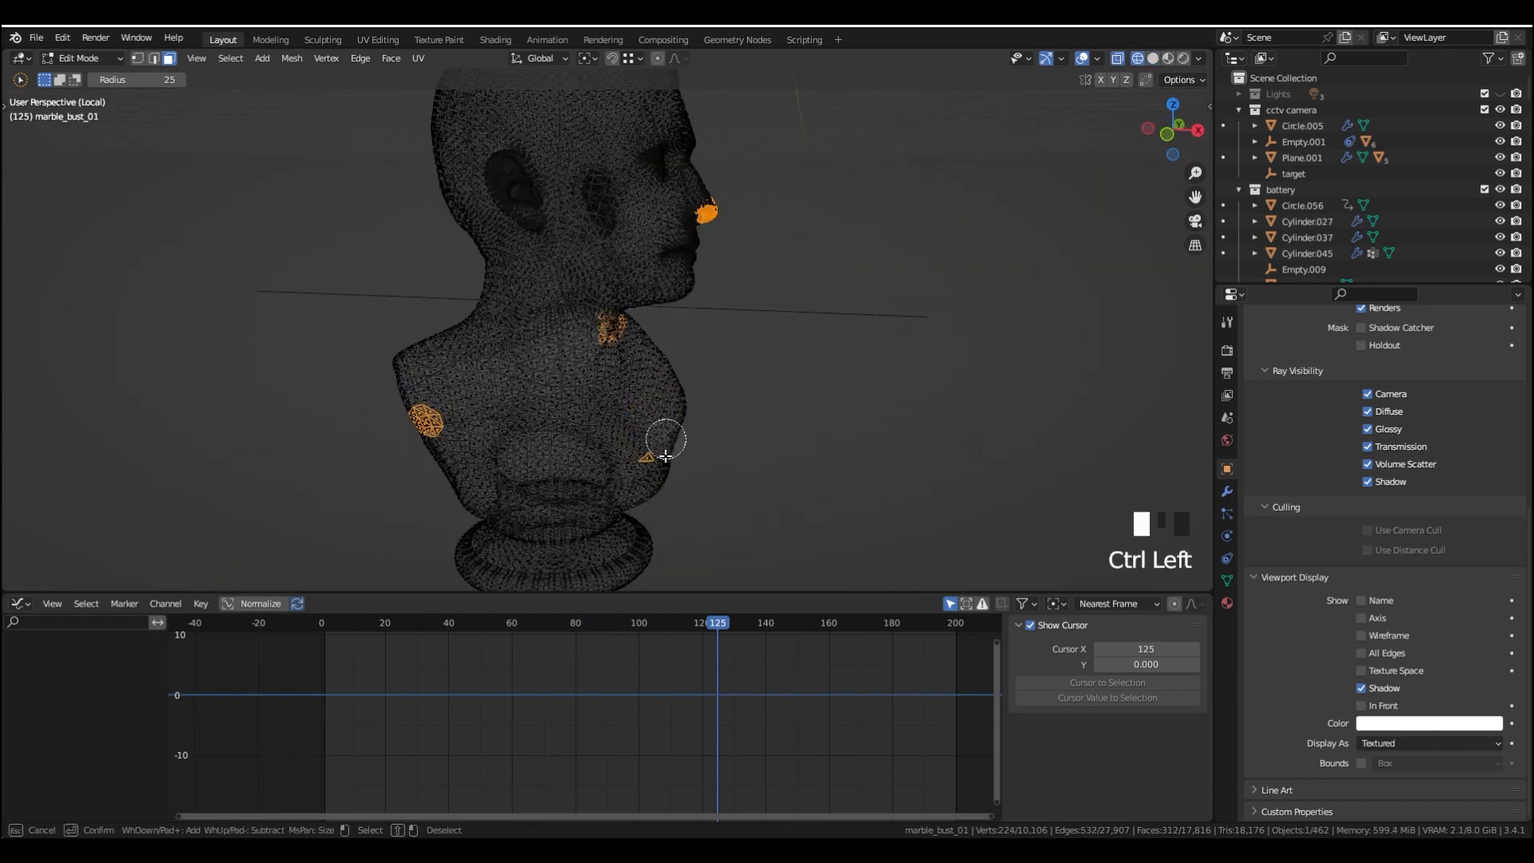
pyautogui.press('z')
pyautogui.keyDown('shift'); pyautogui.moveTo(671, 373); pyautogui.dragTo(783, 376, button='middle'); pyautogui.keyUp('shift')
pyautogui.moveTo(737, 458); pyautogui.dragTo(854, 499, button='middle')
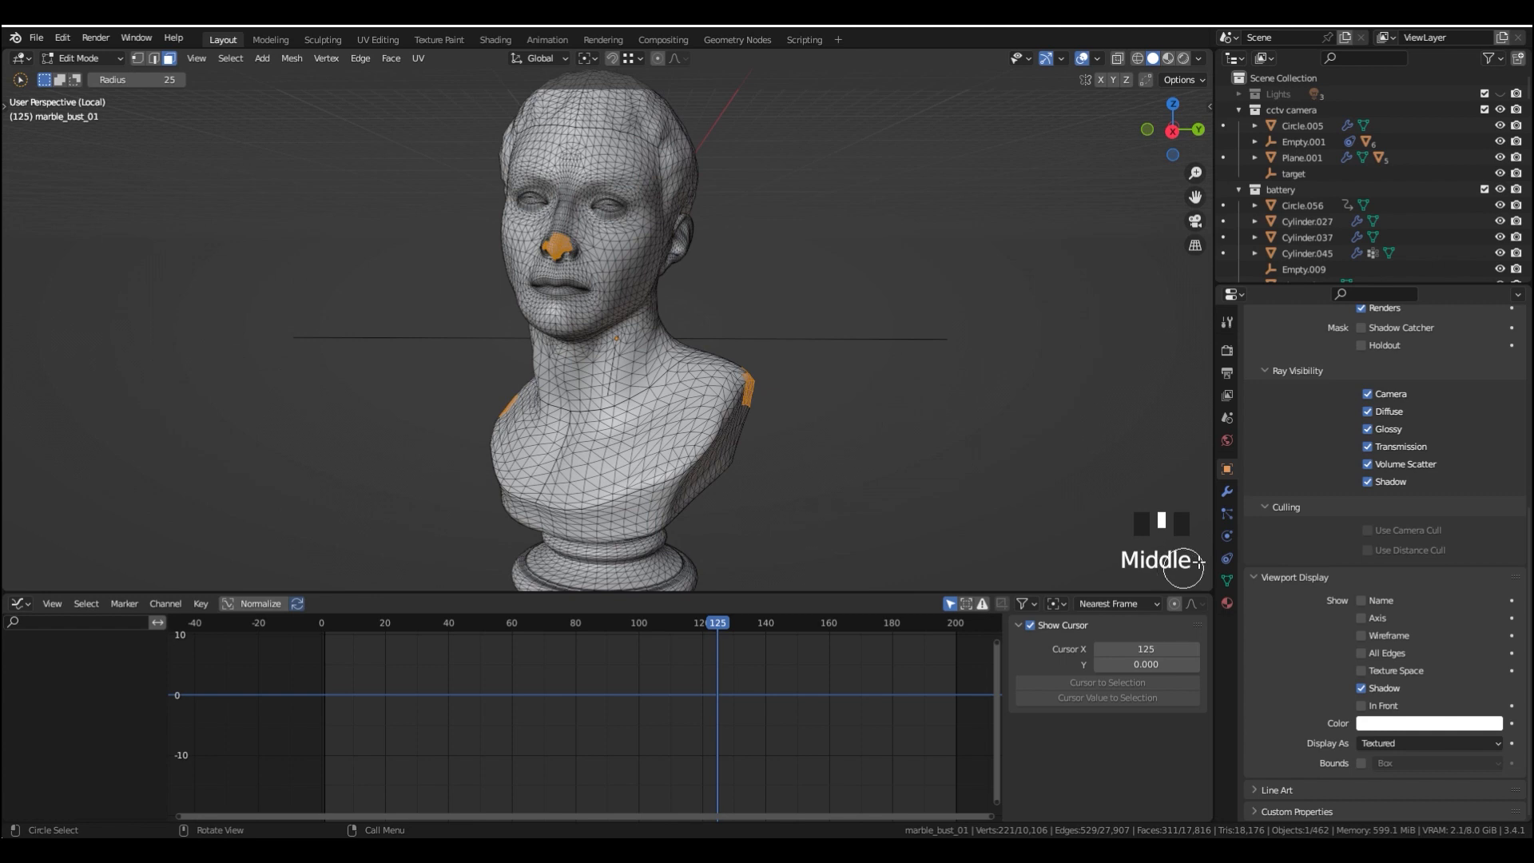
# Create a vertex group on the bust and assign the selected nose and shoulder faces to it
pyautogui.click(1227, 580)
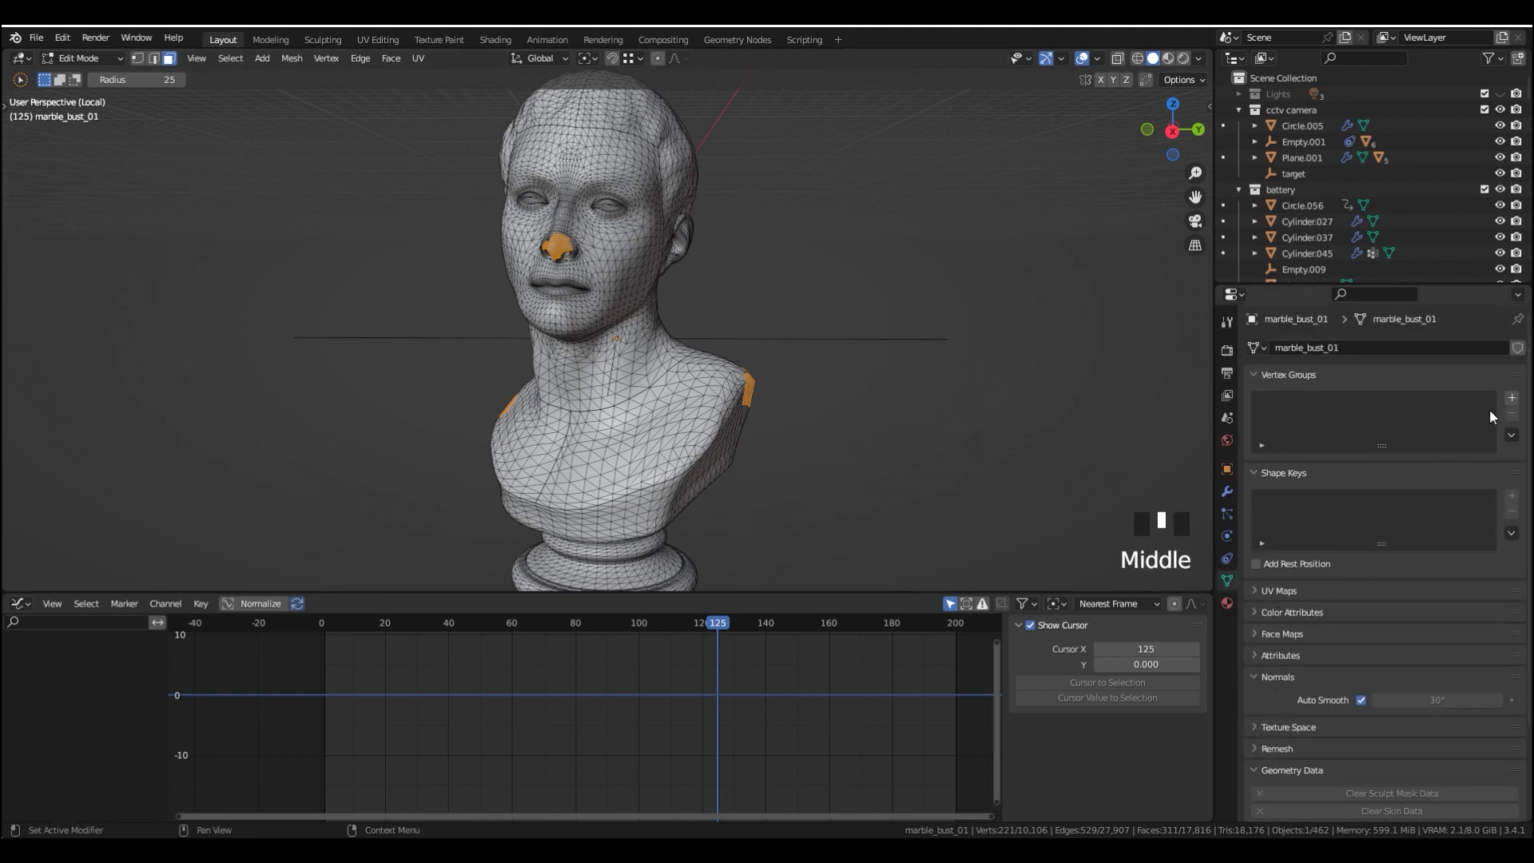
pyautogui.click(1512, 397)
pyautogui.moveTo(656, 400); pyautogui.dragTo(709, 415, button='middle')
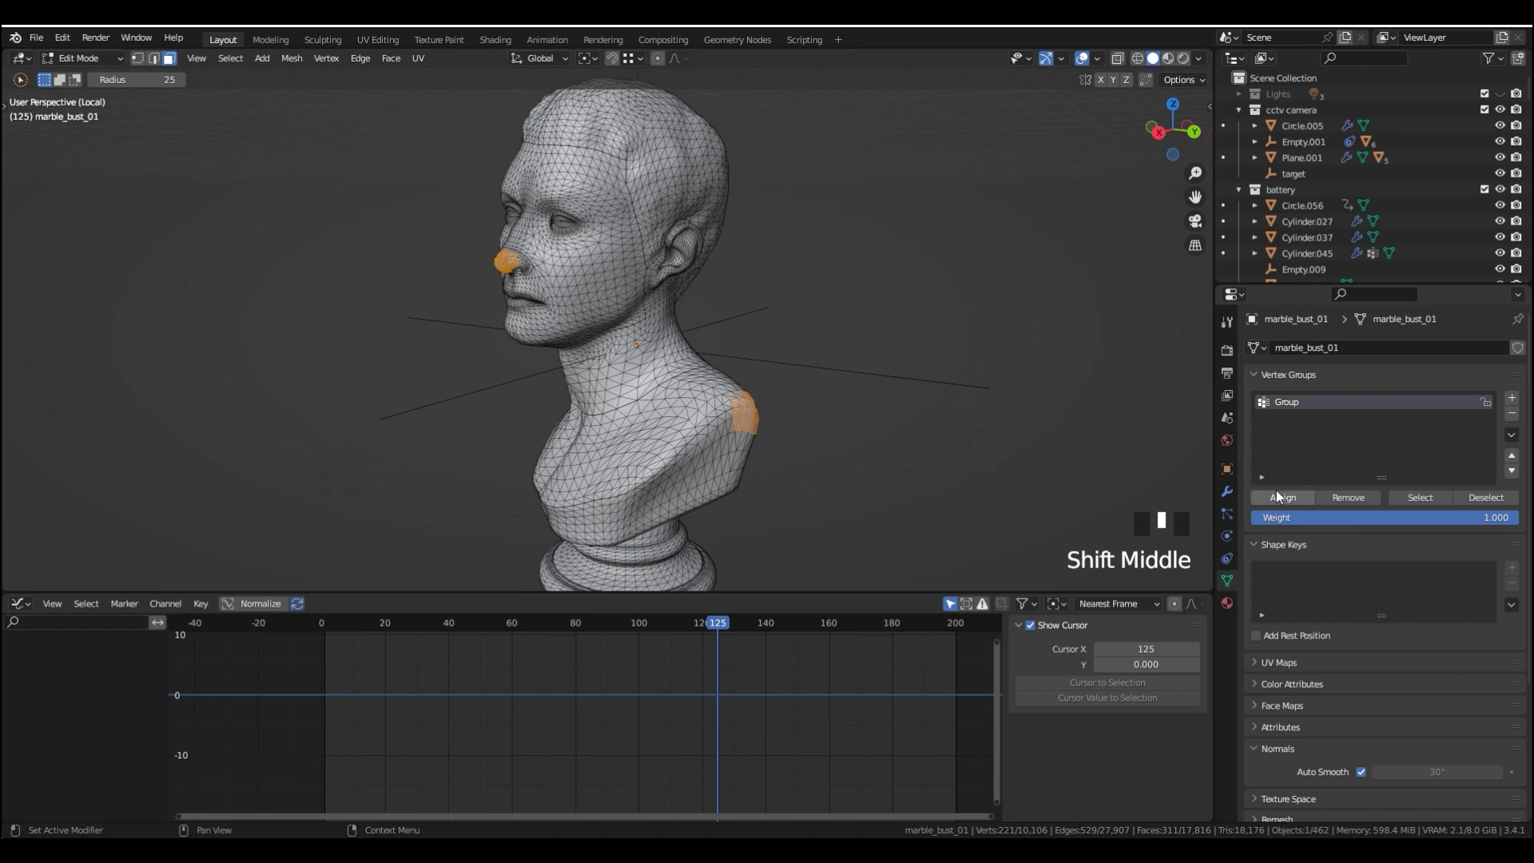
pyautogui.click(1276, 492)
# Check the vertex group by deselecting and reselecting its faces on the bust
pyautogui.click(1486, 497)
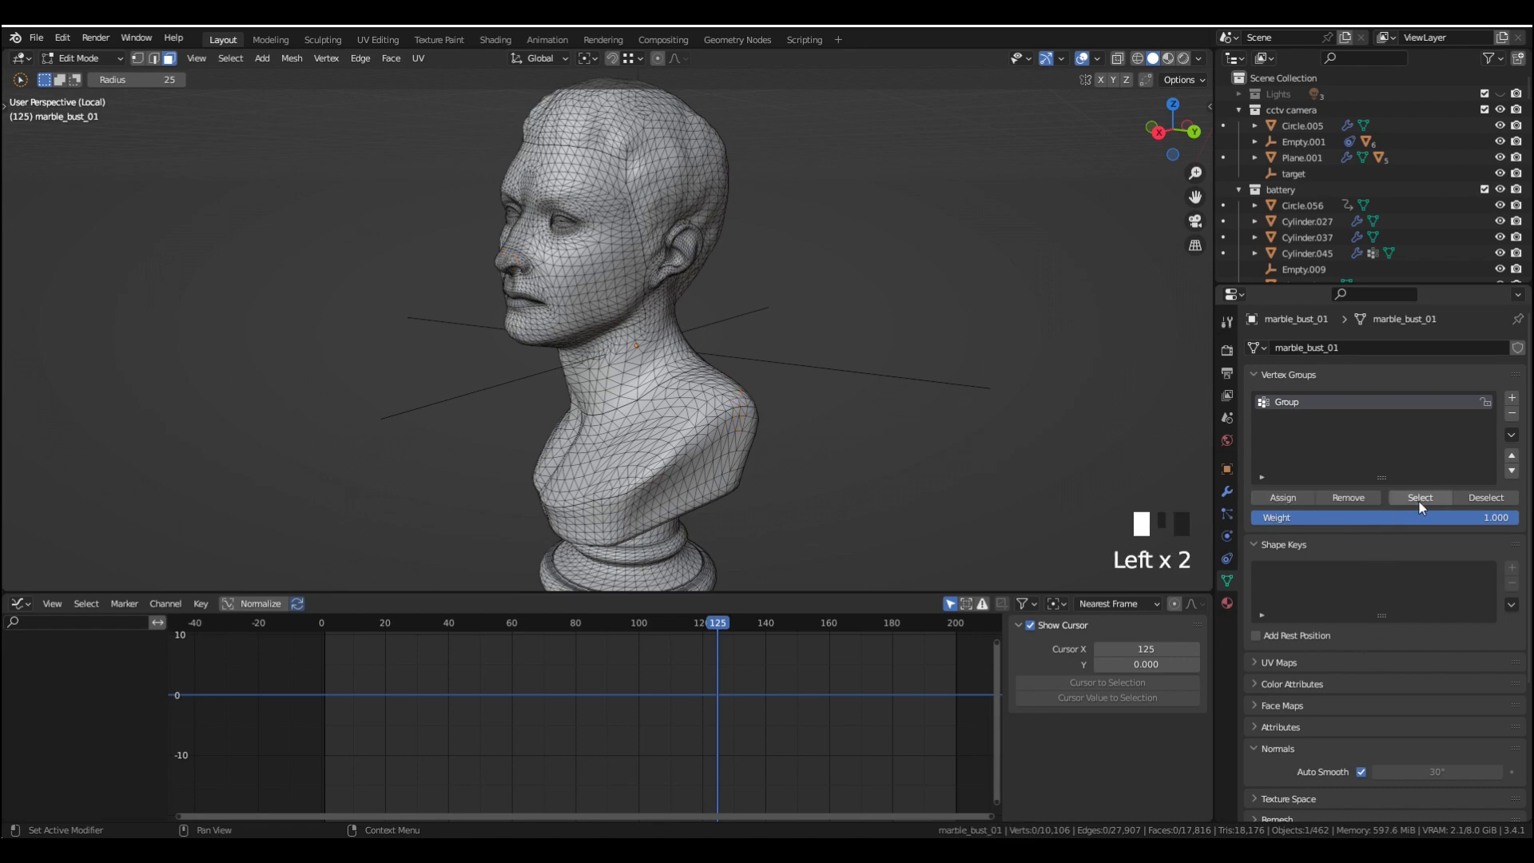
pyautogui.click(1420, 497)
pyautogui.moveTo(726, 370); pyautogui.dragTo(777, 378, button='middle')
pyautogui.scroll(2, 766, 263)
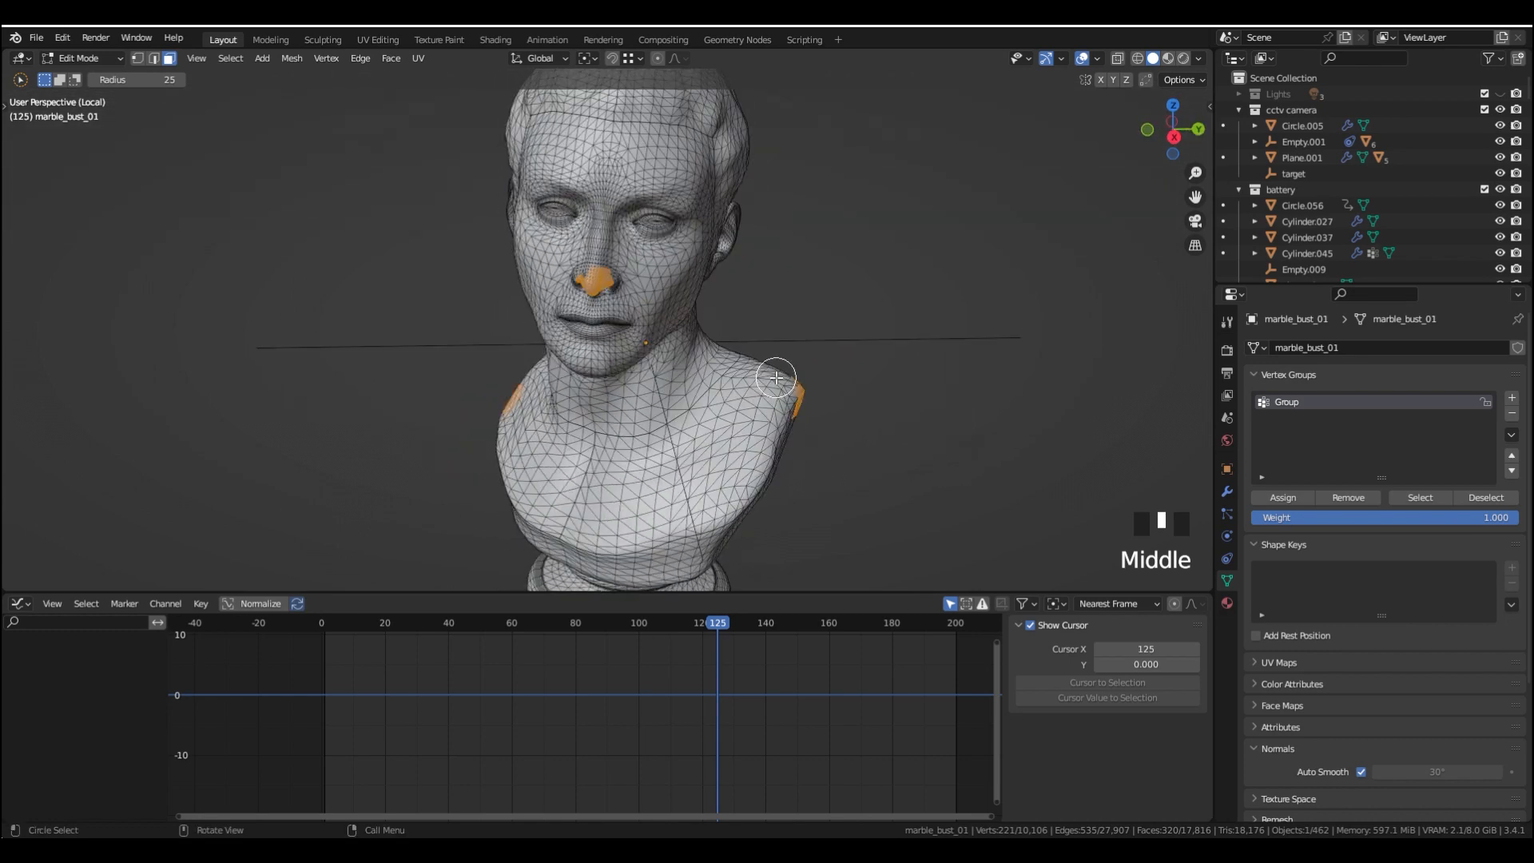
# Return to Object Mode and apply Quick Smoke to the marble bust
pyautogui.scroll(-2, 777, 378)
pyautogui.press('Tab')
pyautogui.scroll(-4, 695, 376)
pyautogui.click(677, 392)
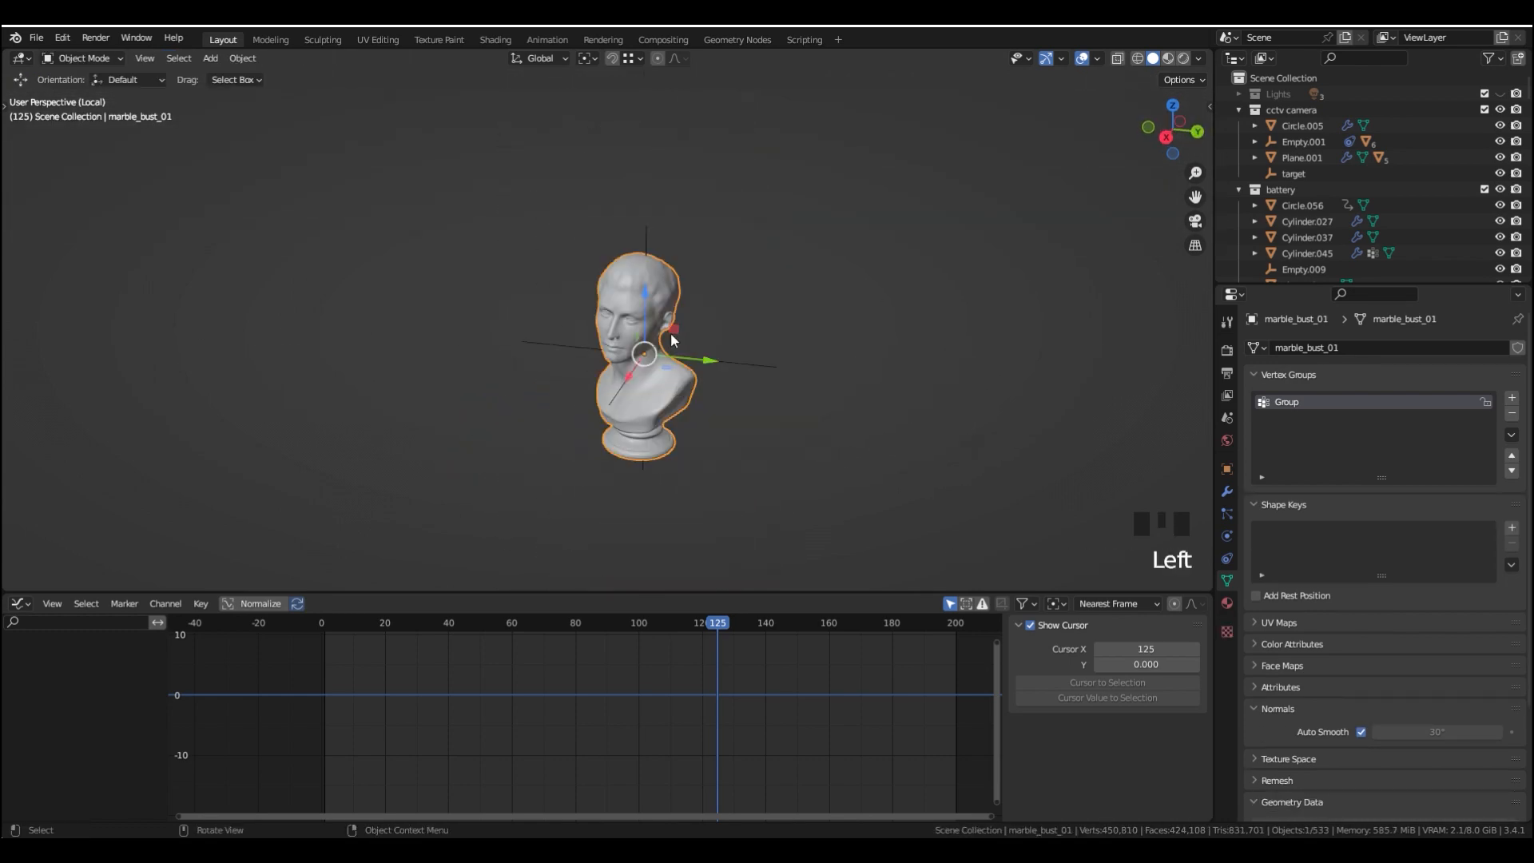
pyautogui.click(237, 64)
pyautogui.click(252, 63)
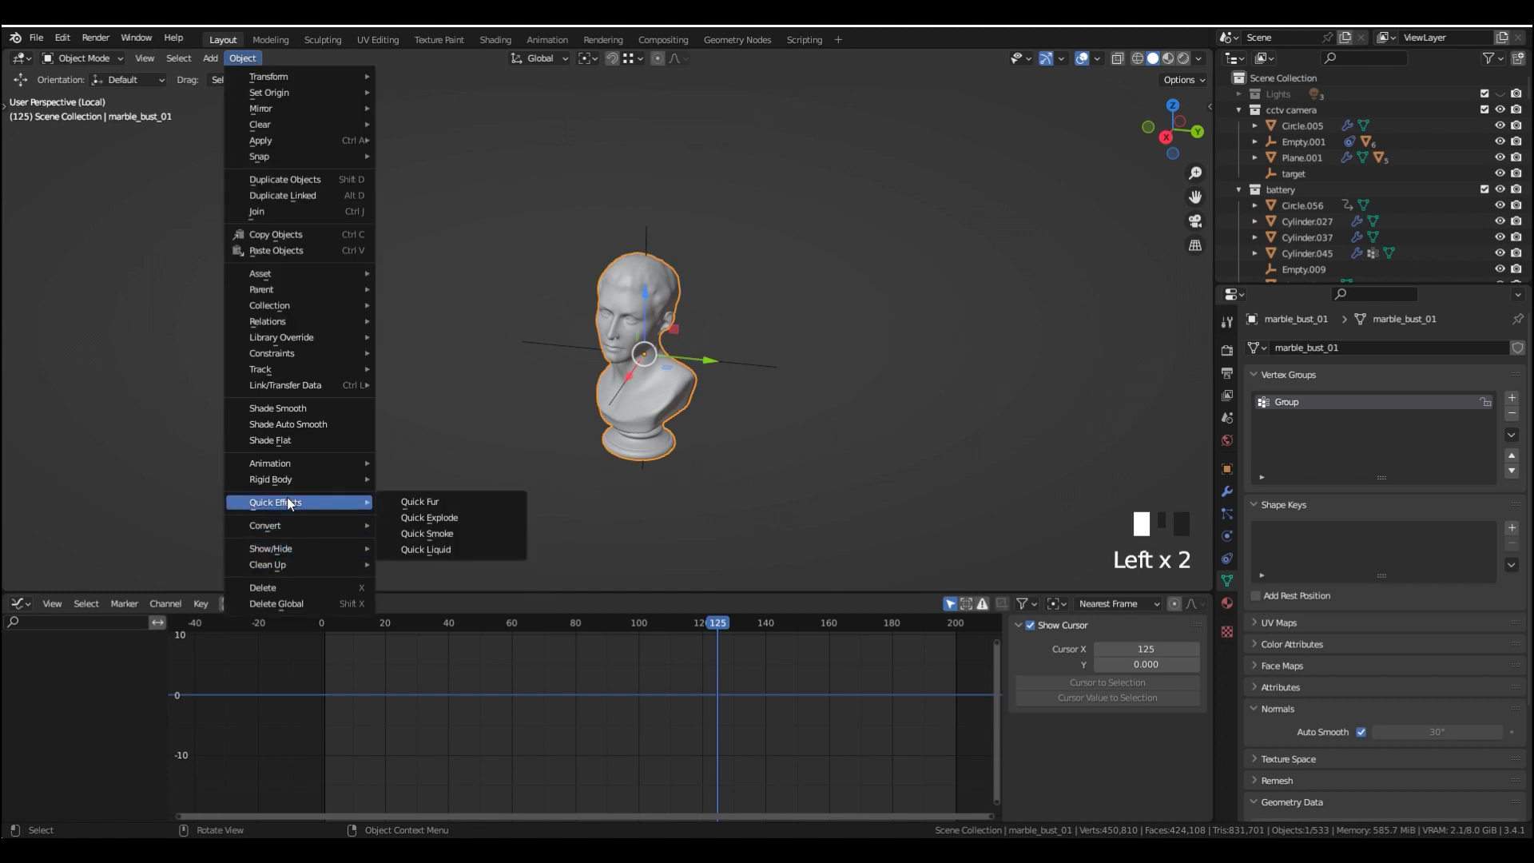
pyautogui.click(443, 536)
pyautogui.moveTo(598, 414); pyautogui.dragTo(652, 391, button='middle')
# Select the bust inside the smoke domain and set its viewport Display As option to Textured
pyautogui.click(661, 381)
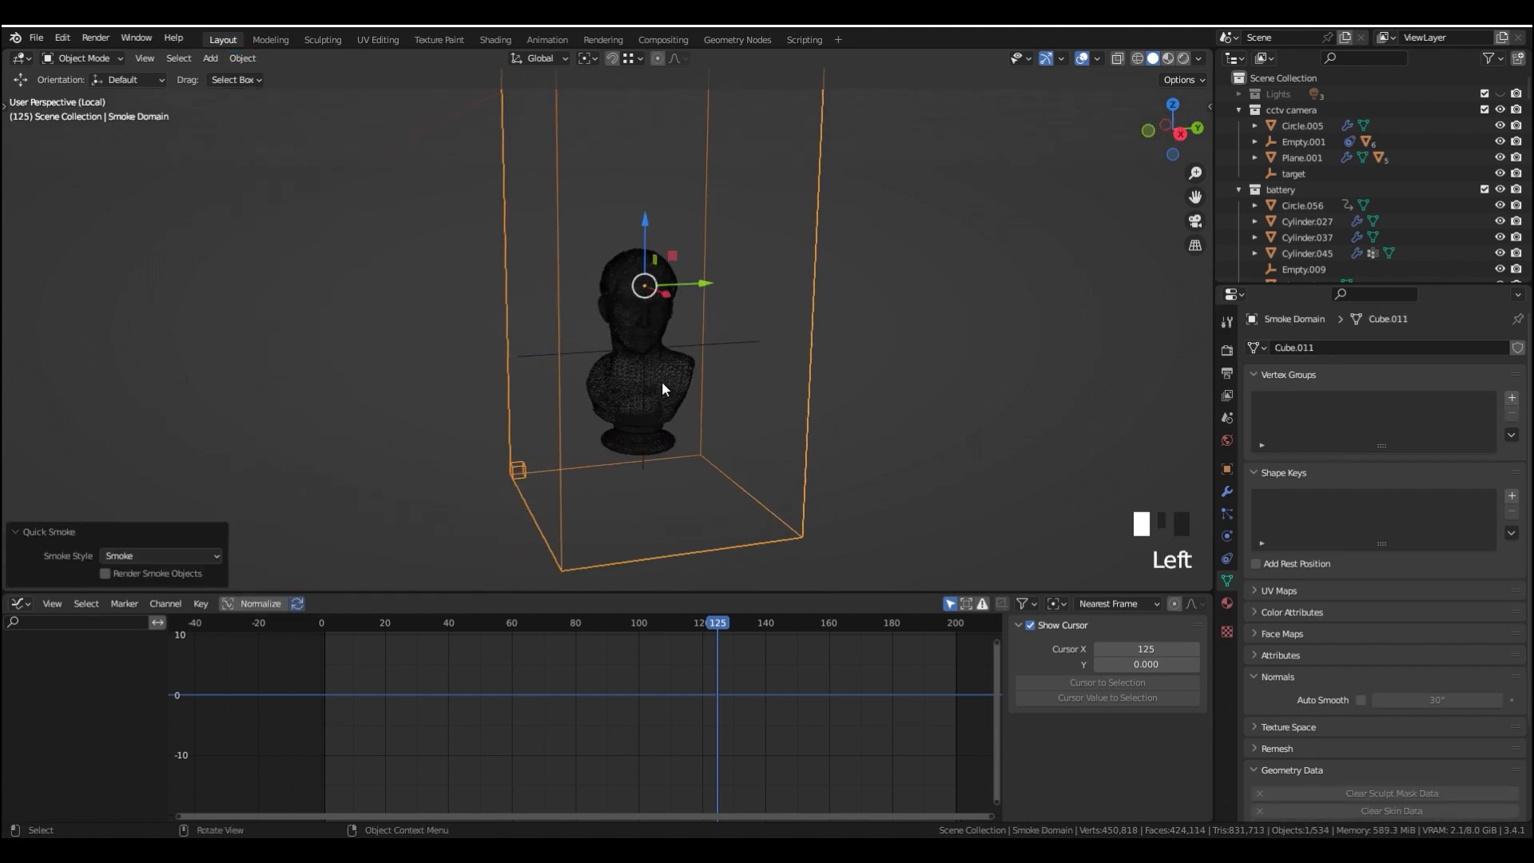
pyautogui.click(1228, 471)
pyautogui.moveTo(1260, 714); pyautogui.dragTo(1272, 452, button='middle')
pyautogui.click(1382, 802)
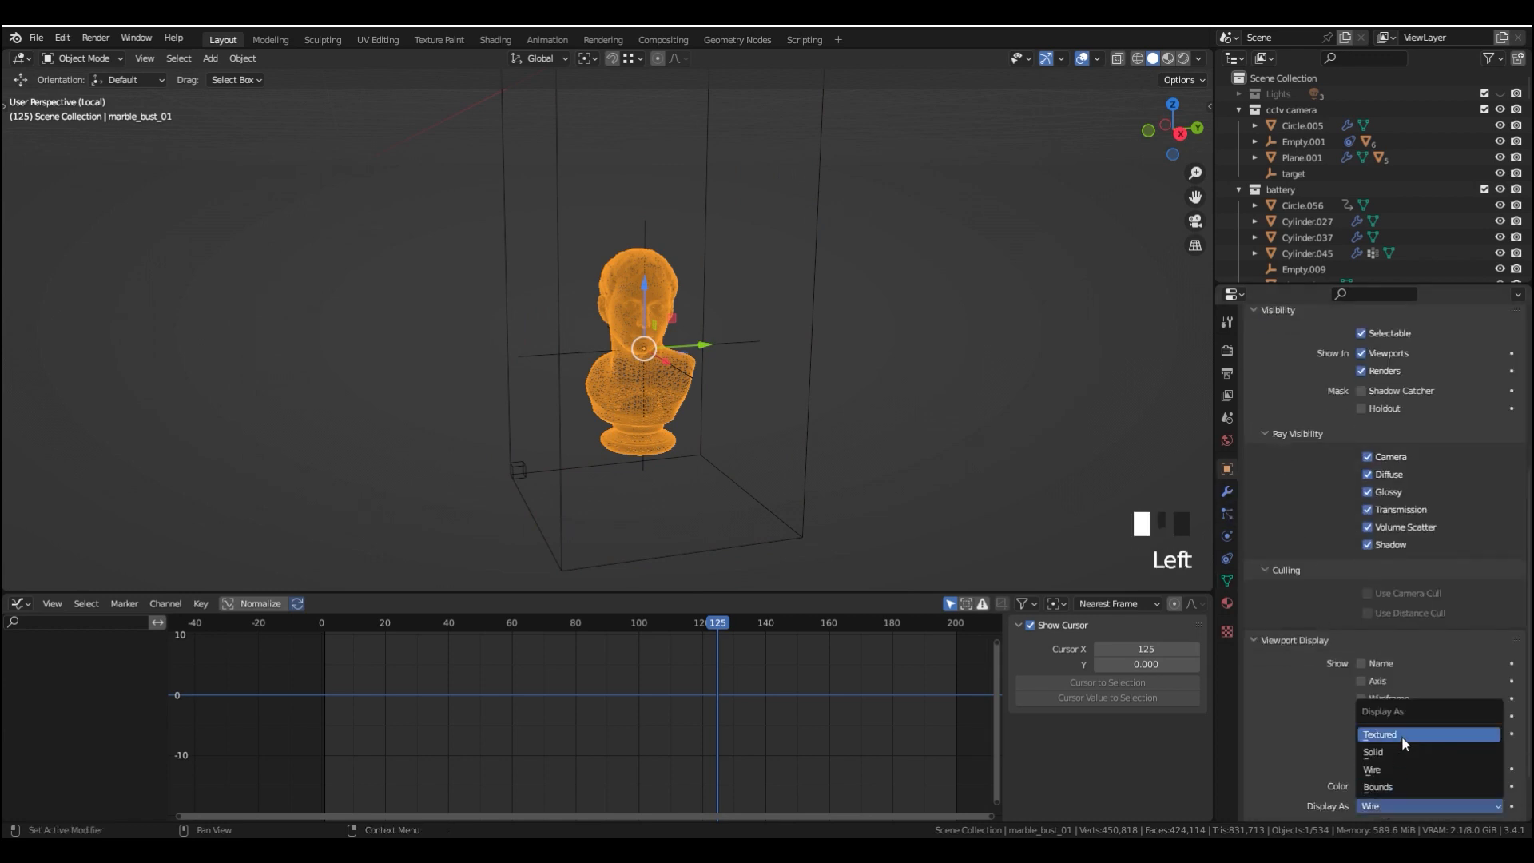
pyautogui.click(1402, 735)
pyautogui.moveTo(796, 399); pyautogui.dragTo(683, 406, button='middle')
pyautogui.scroll(2, 737, 454)
pyautogui.keyDown('shift'); pyautogui.moveTo(736, 460); pyautogui.dragTo(645, 373, button='middle'); pyautogui.keyUp('shift')
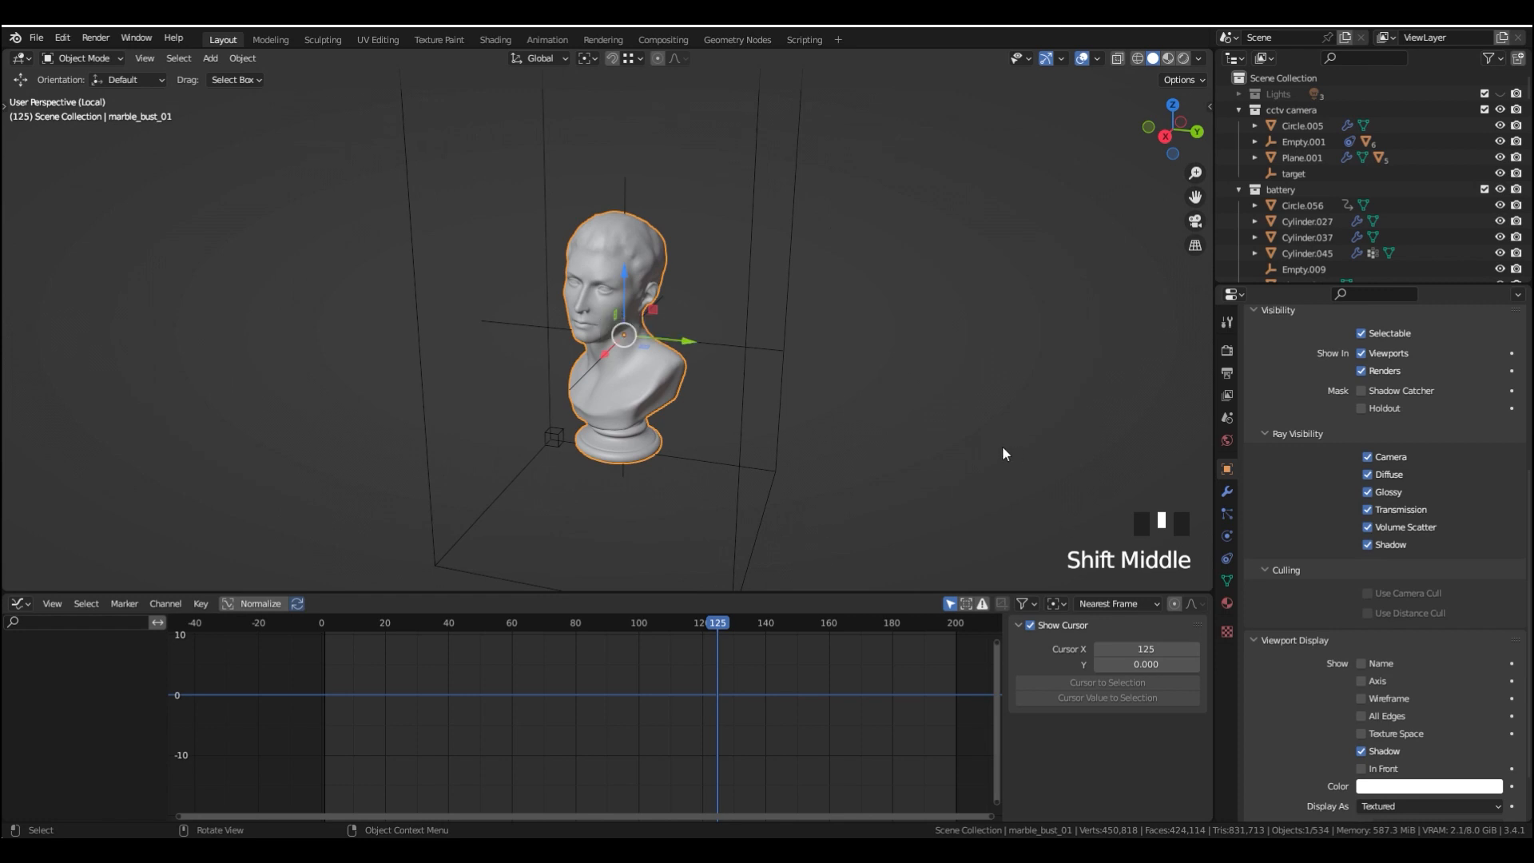
# Limit the bust's smoke flow to the vertex group named Group in its Fluid physics settings
pyautogui.click(1228, 537)
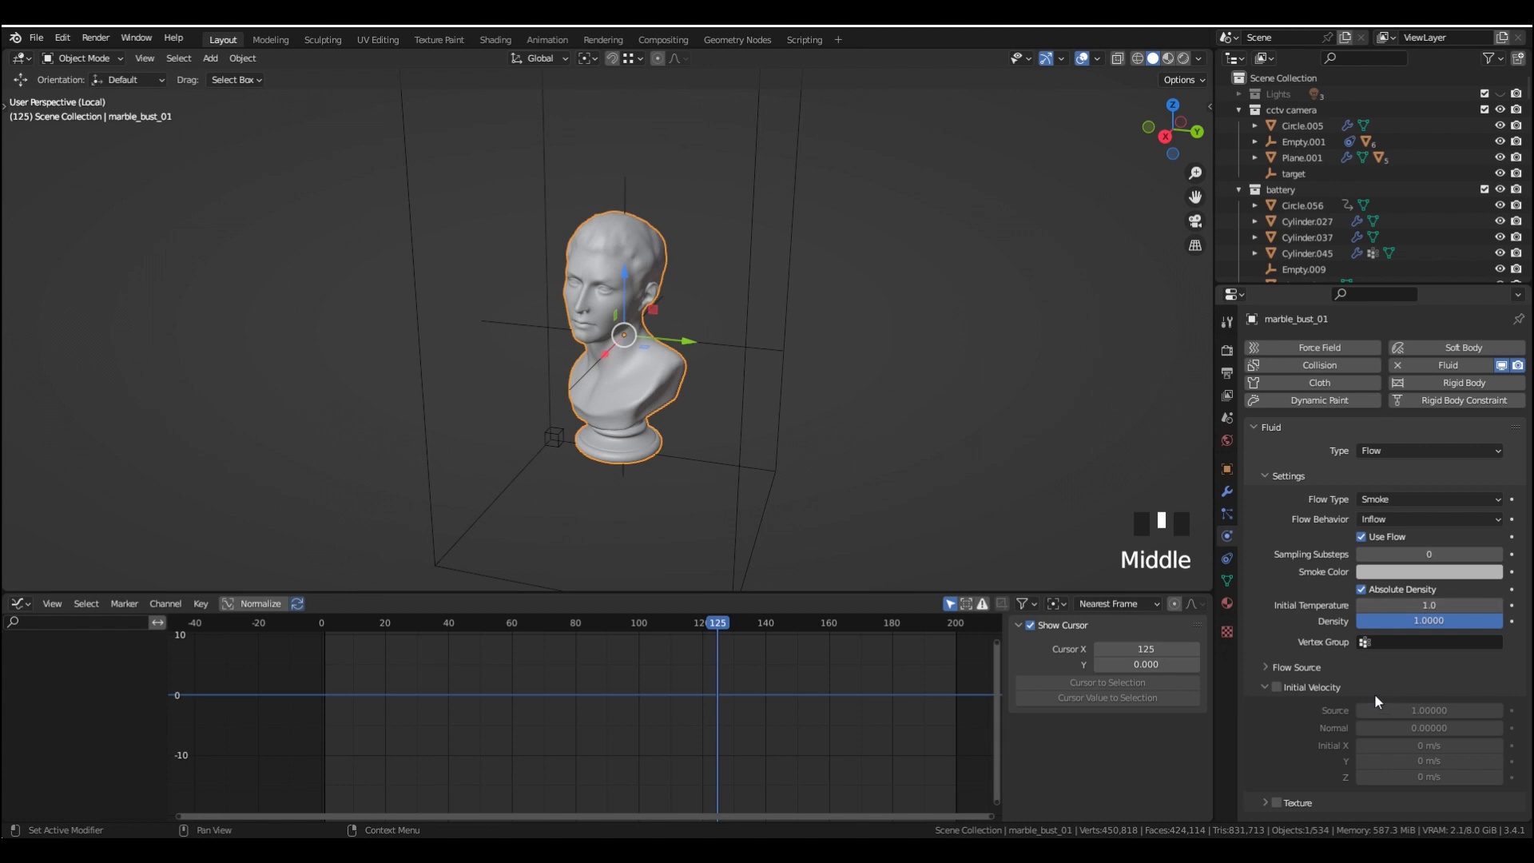
pyautogui.click(1407, 643)
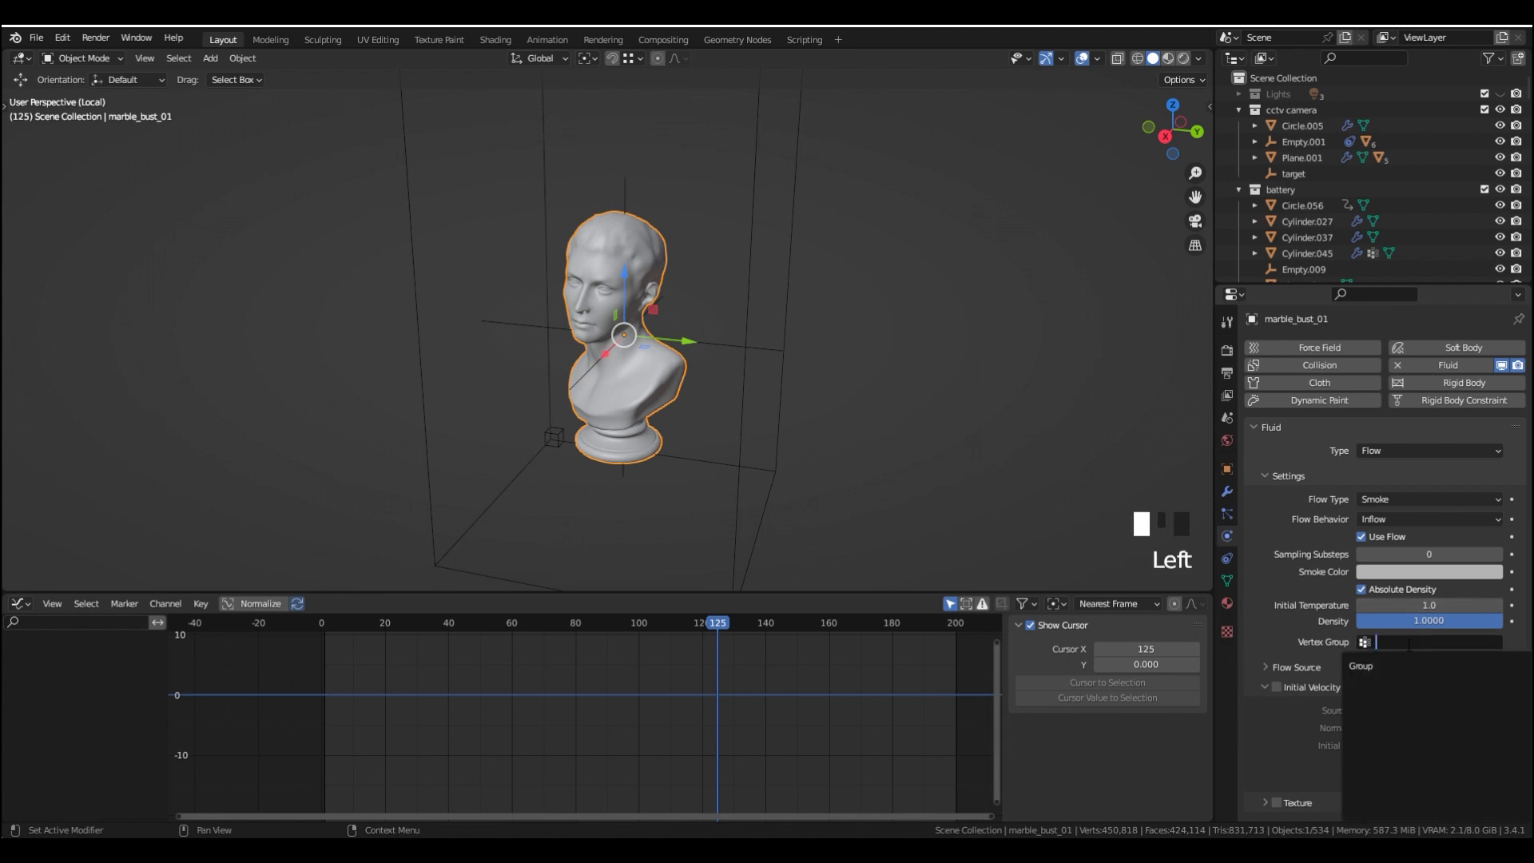
pyautogui.click(1391, 668)
pyautogui.moveTo(779, 403); pyautogui.dragTo(791, 409, button='middle')
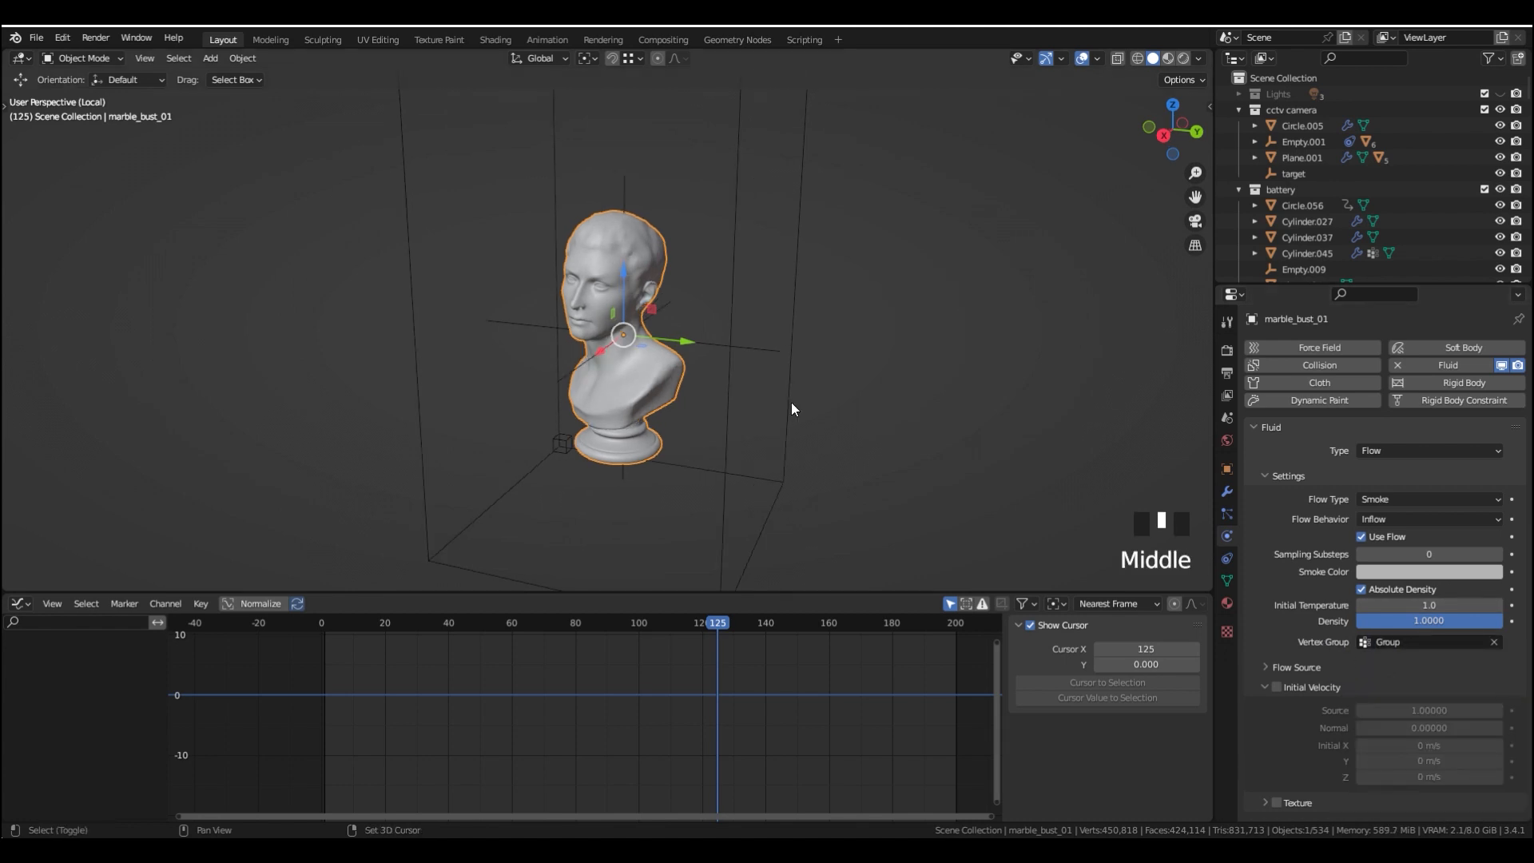
# Play the smoke simulation from the first frame and examine where the smoke leaves the bust
pyautogui.hotkey('shift', 'Left')
pyautogui.press('space')
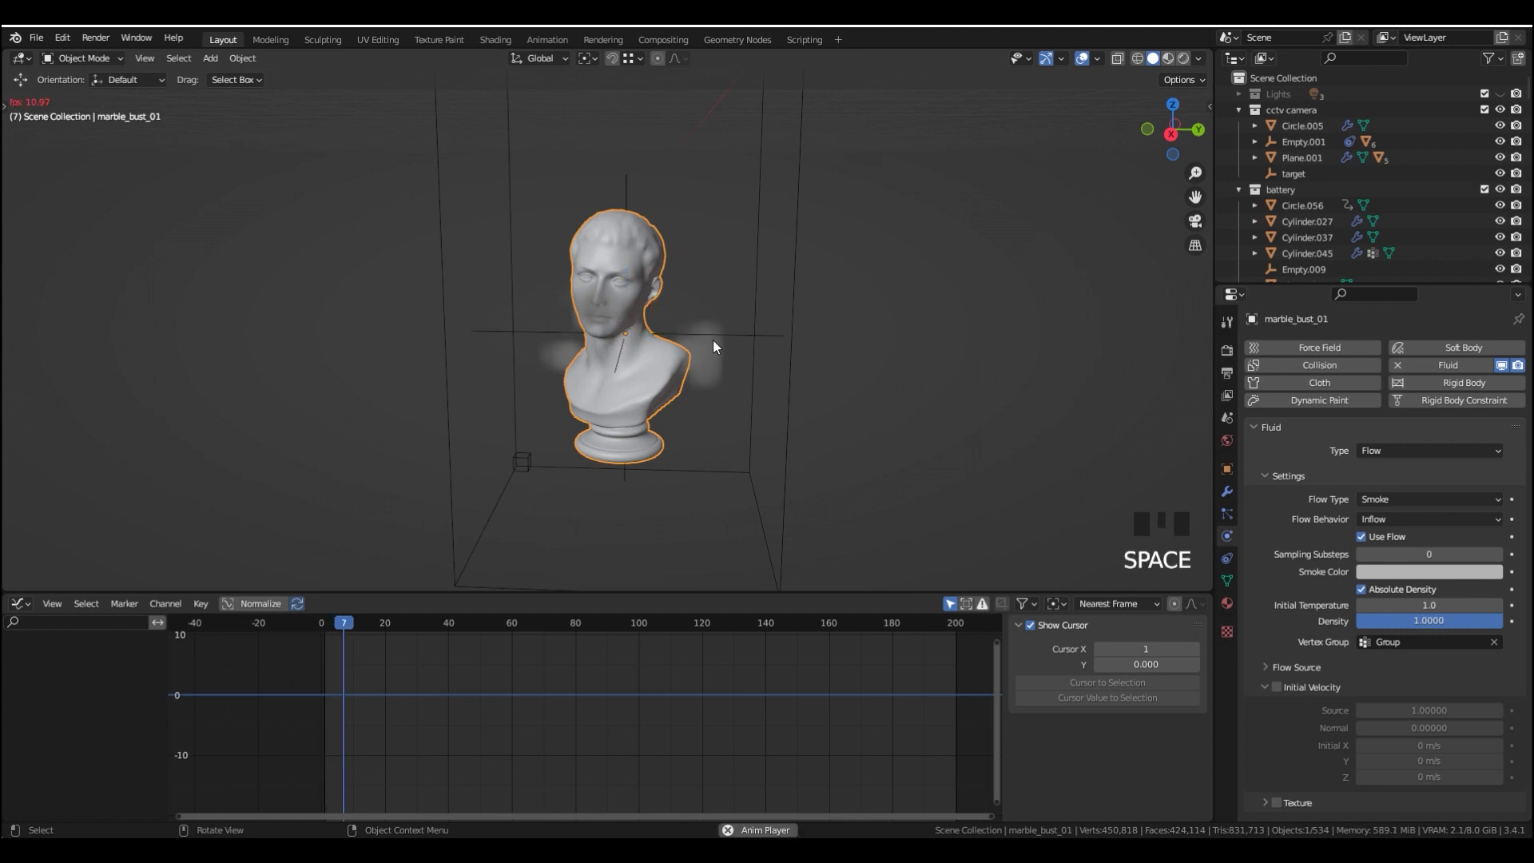
pyautogui.moveTo(647, 336); pyautogui.dragTo(558, 330, button='middle')
pyautogui.scroll(-3, 563, 332)
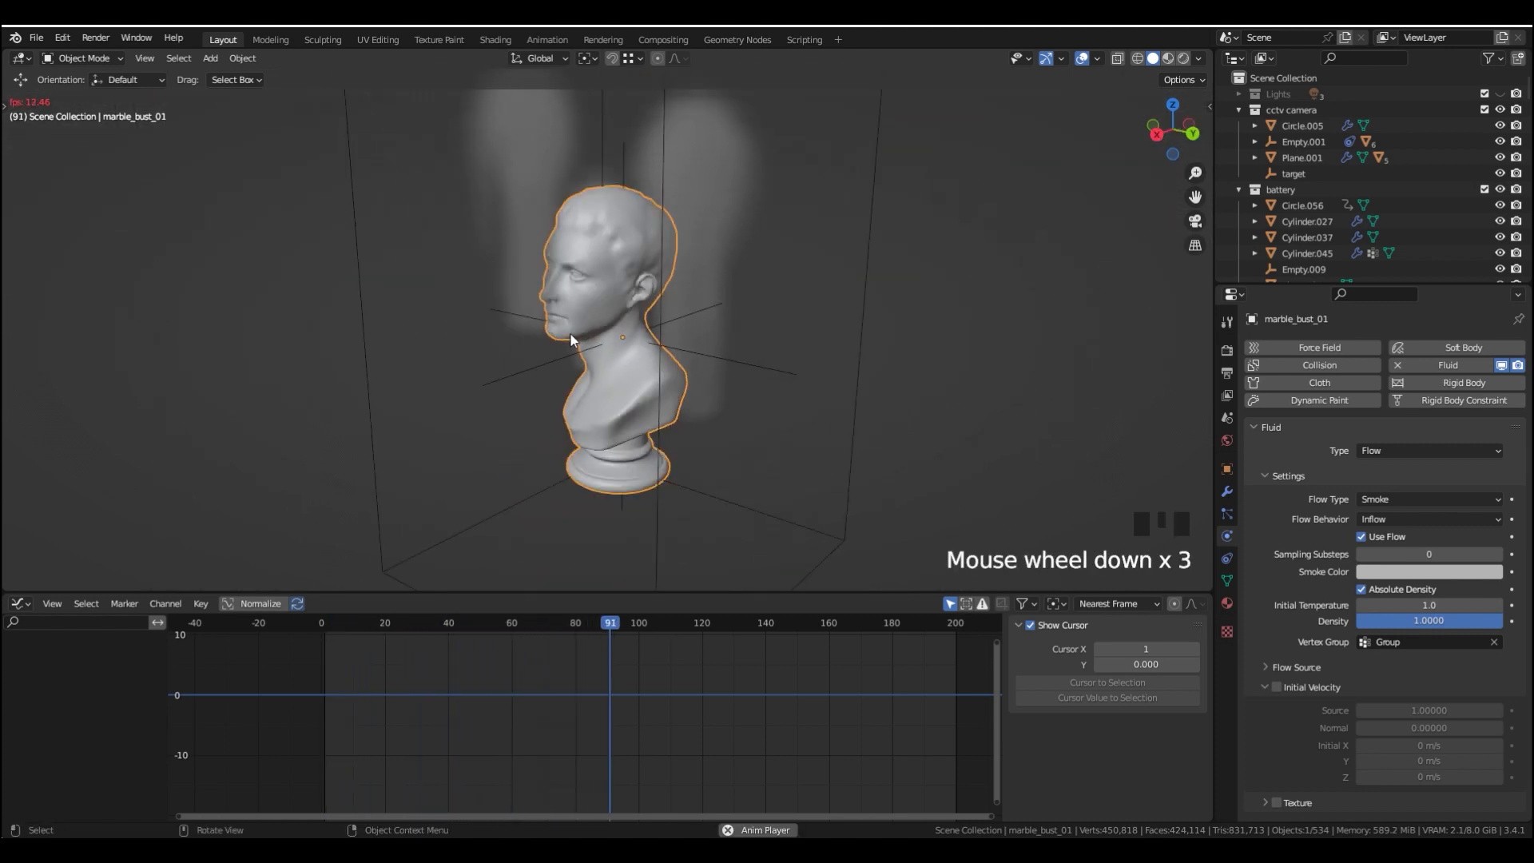
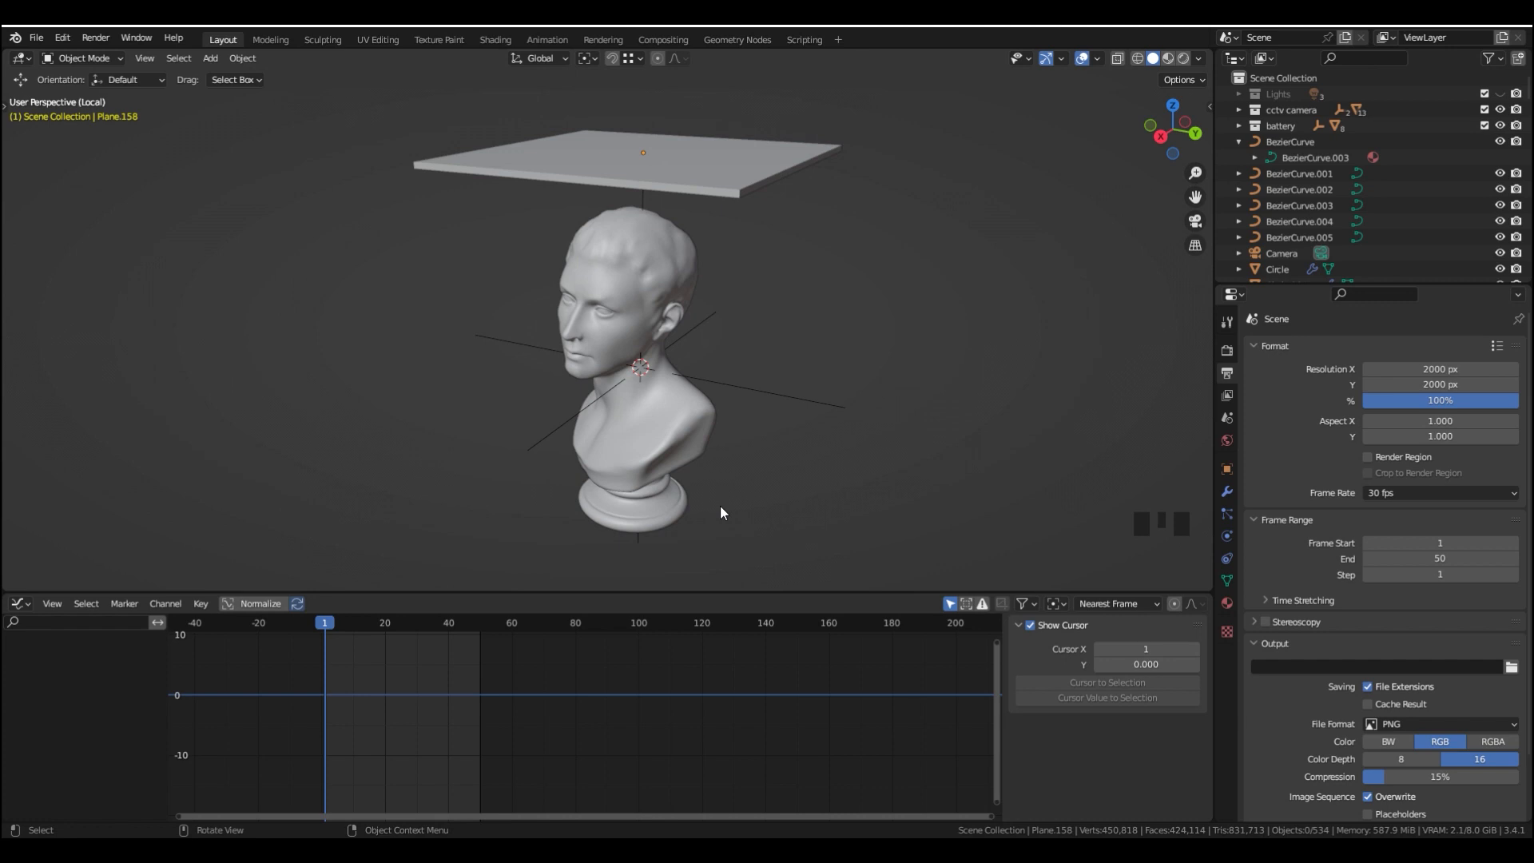
# Select the flat plate above the bust, play back its downward animation and return to the first frame
pyautogui.keyDown('shift'); pyautogui.moveTo(720, 505); pyautogui.dragTo(653, 246, button='middle'); pyautogui.keyUp('shift')
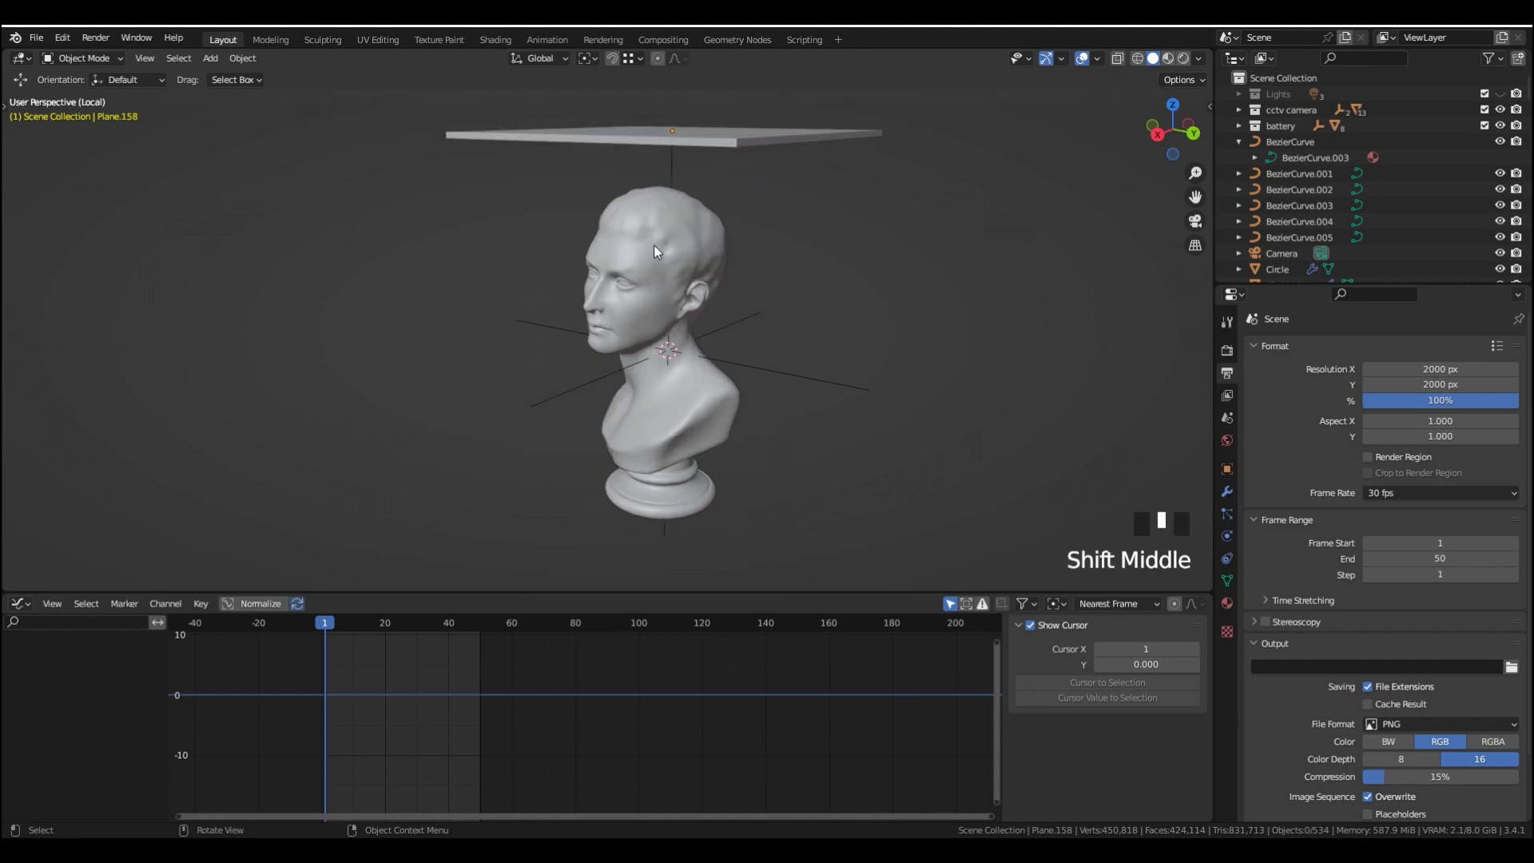
pyautogui.click(700, 141)
pyautogui.moveTo(723, 174); pyautogui.dragTo(732, 199, button='middle')
pyautogui.moveTo(742, 320); pyautogui.dragTo(716, 354, button='middle')
pyautogui.keyDown('shift'); pyautogui.moveTo(754, 155); pyautogui.dragTo(735, 170, button='middle'); pyautogui.keyUp('shift')
pyautogui.press('space')
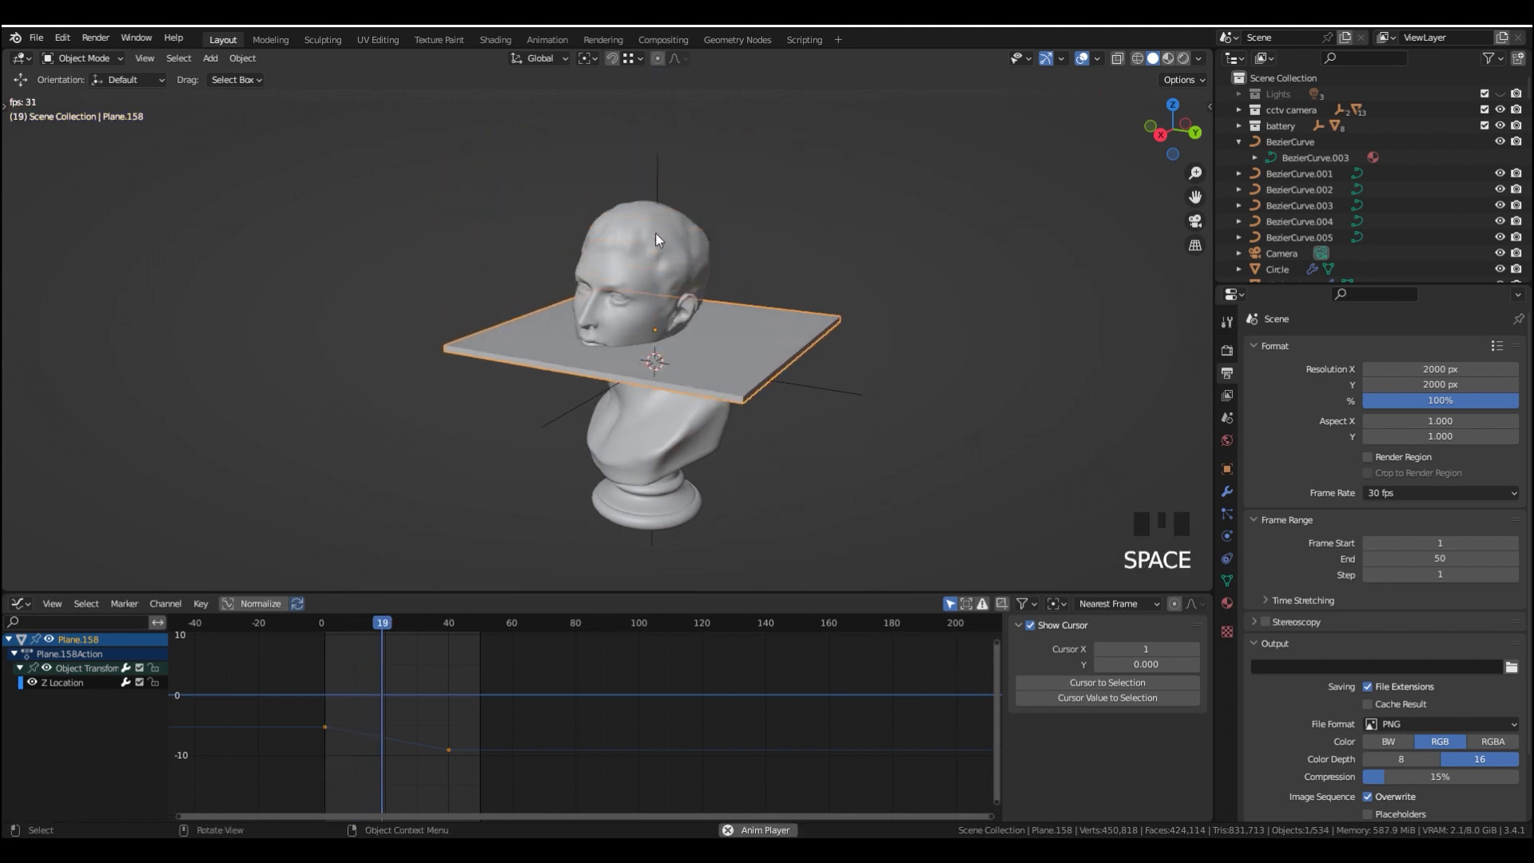
pyautogui.press('space')
pyautogui.moveTo(714, 321); pyautogui.dragTo(721, 305, button='middle')
pyautogui.press('space')
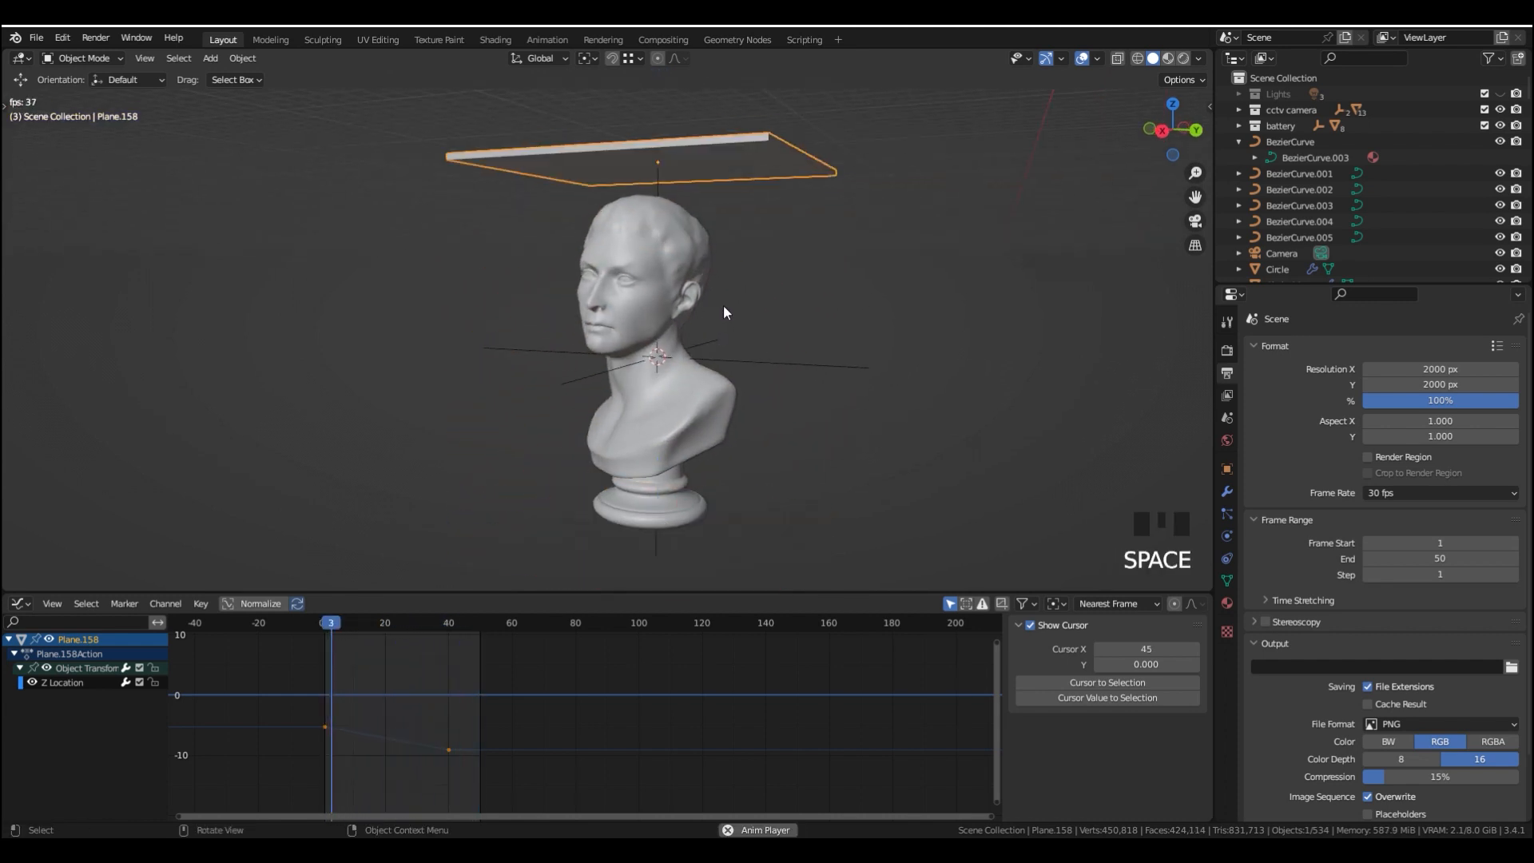
pyautogui.press('space')
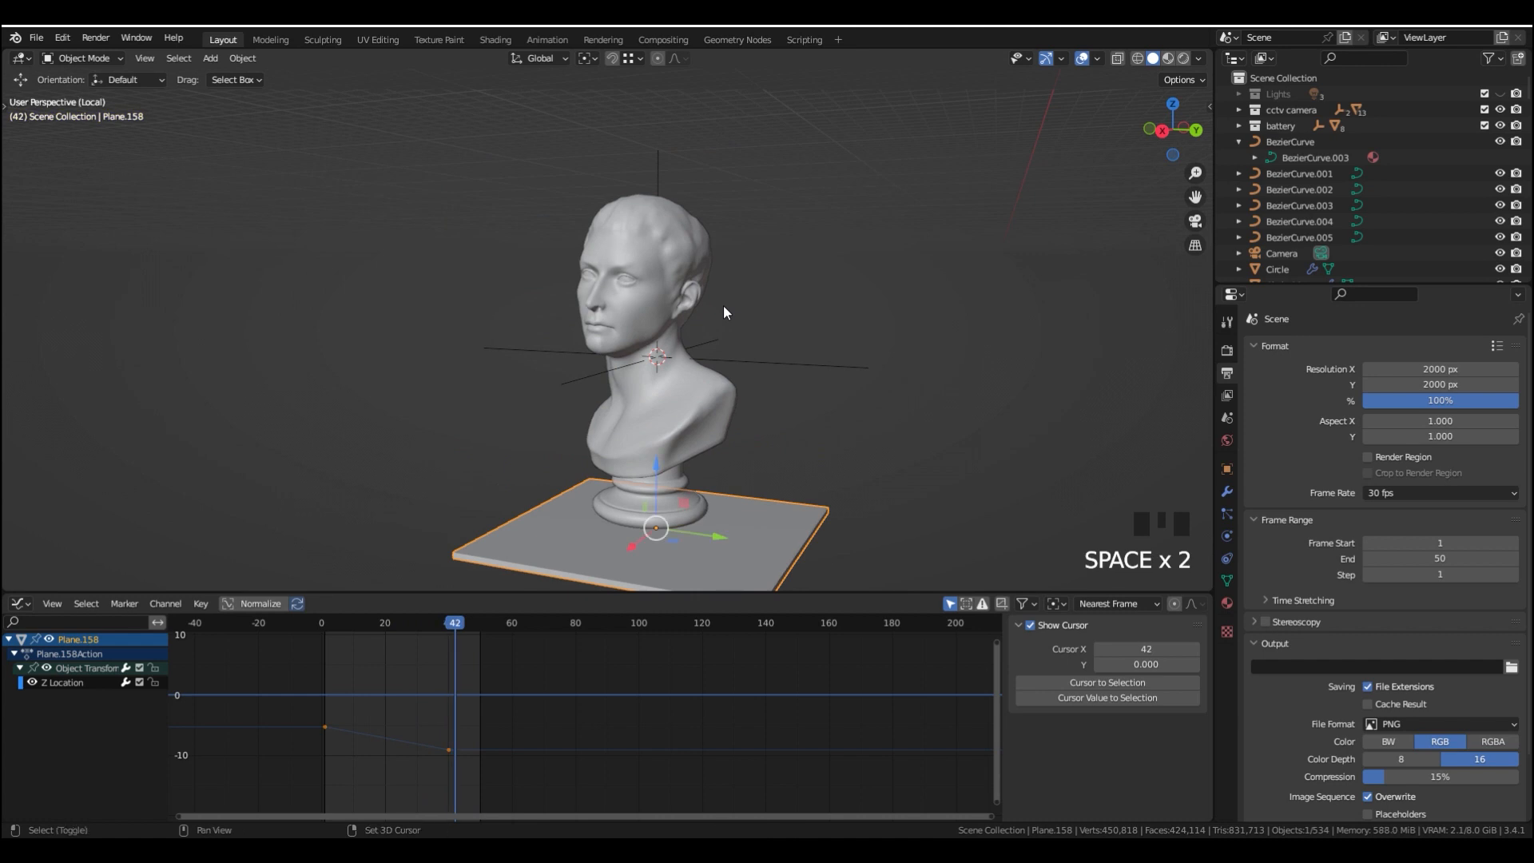
pyautogui.hotkey('shift', 'Left')
# Move the animated plate into a new collection named Brush
pyautogui.moveTo(723, 311)
pyautogui.mouseDown(button='middle')
pyautogui.moveTo(706, 351)
pyautogui.moveTo(684, 327)
pyautogui.moveTo(705, 311)
pyautogui.mouseUp(button='middle')
pyautogui.press('m')
pyautogui.click(705, 312)
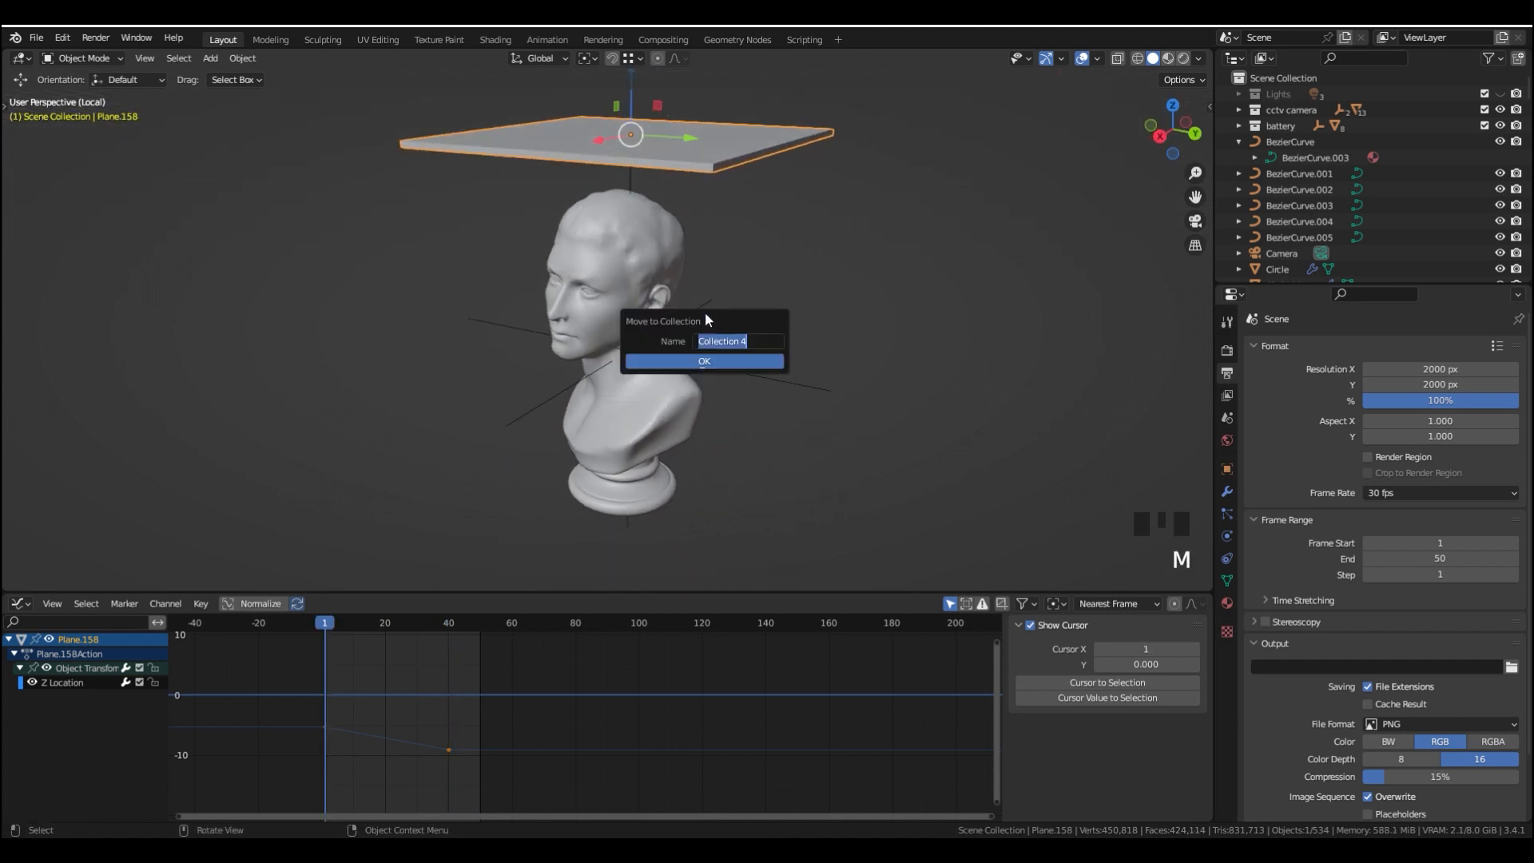
pyautogui.write('Bru')
pyautogui.press('BackSpace')
pyautogui.write('ru')
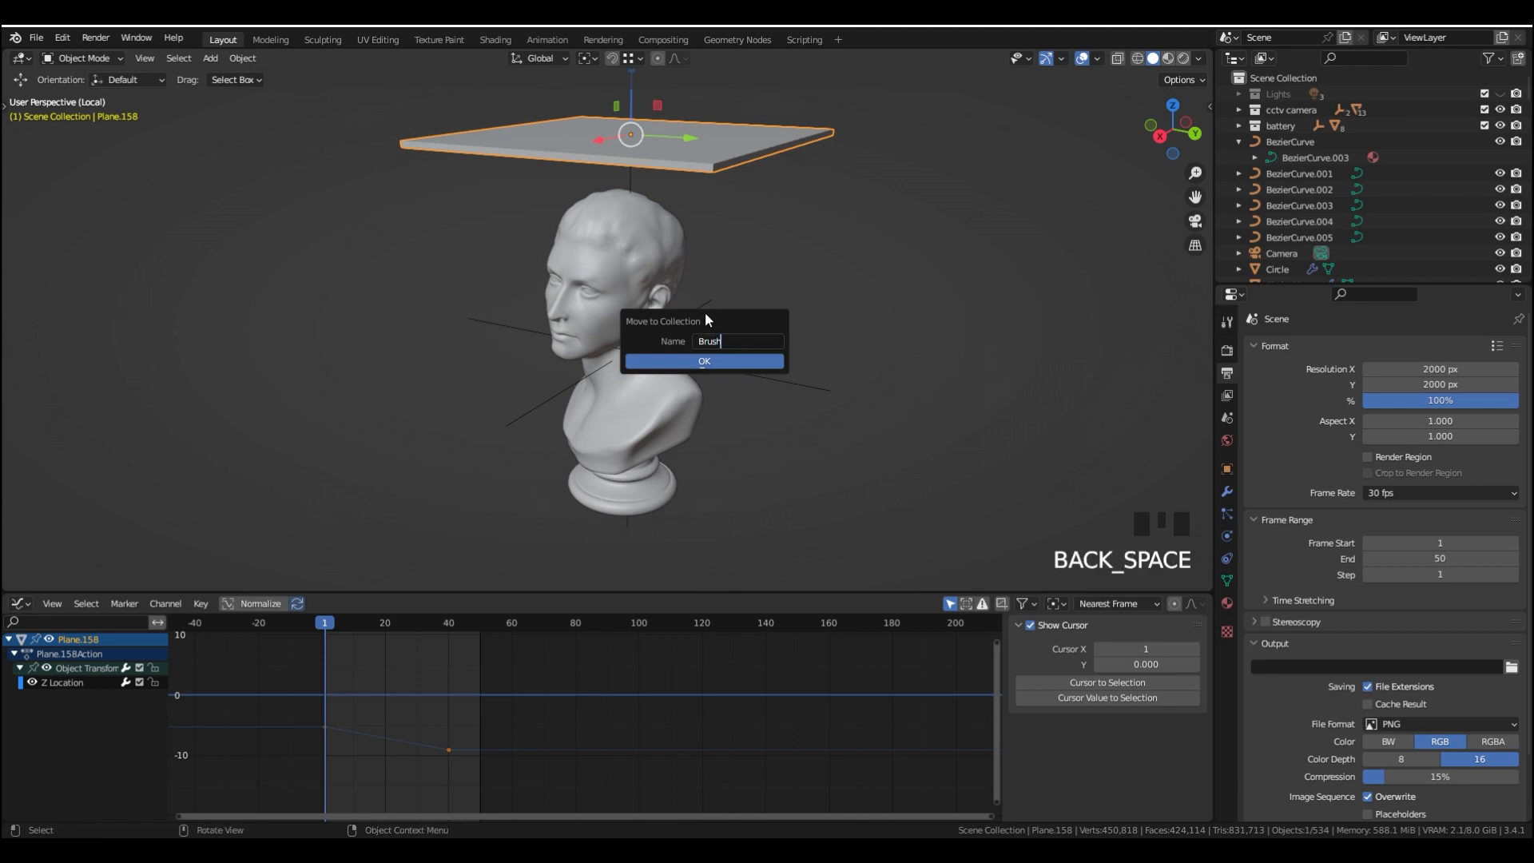
pyautogui.press('Return')
# Select the marble bust and enable Dynamic Paint physics on it
pyautogui.click(631, 359)
pyautogui.click(1227, 514)
pyautogui.click(1227, 536)
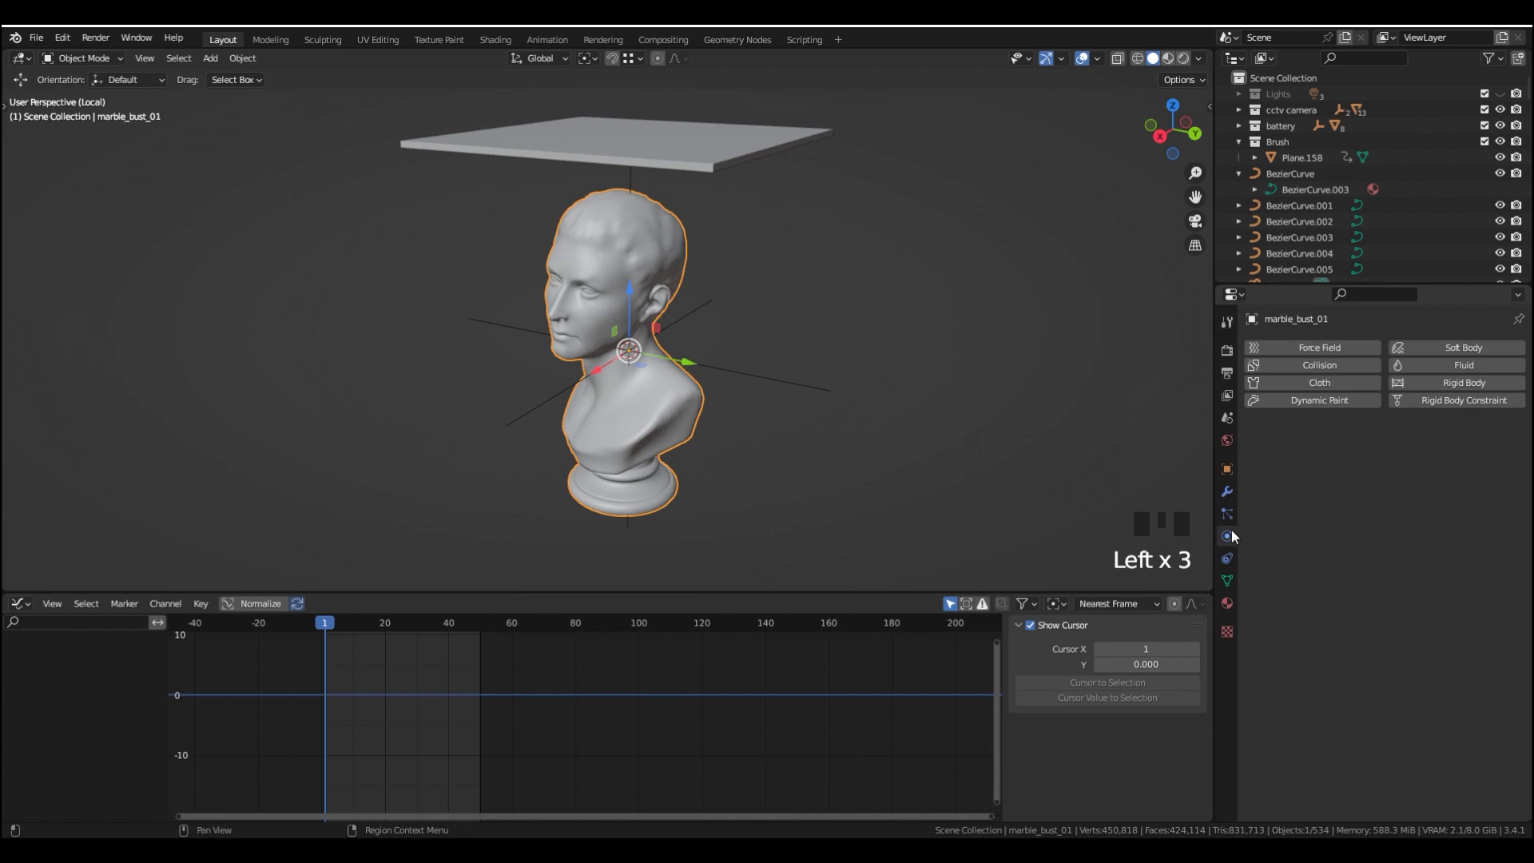
pyautogui.click(1311, 400)
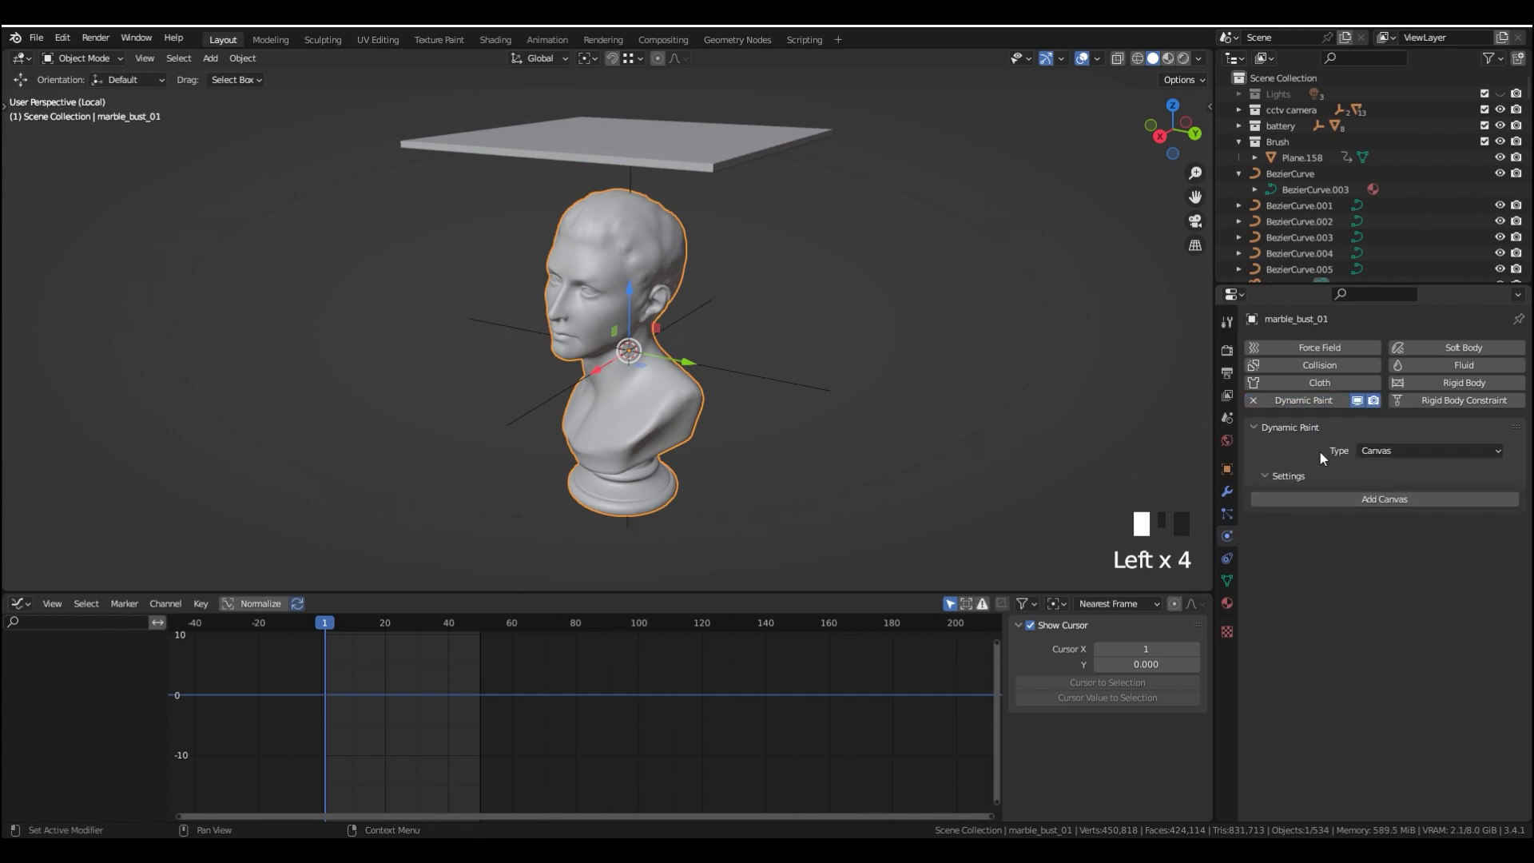
# Add a Dynamic Paint canvas to the marble bust and set its surface type to Weight
pyautogui.click(1371, 502)
pyautogui.moveTo(1320, 626); pyautogui.dragTo(1319, 525, button='middle')
pyautogui.click(1319, 588)
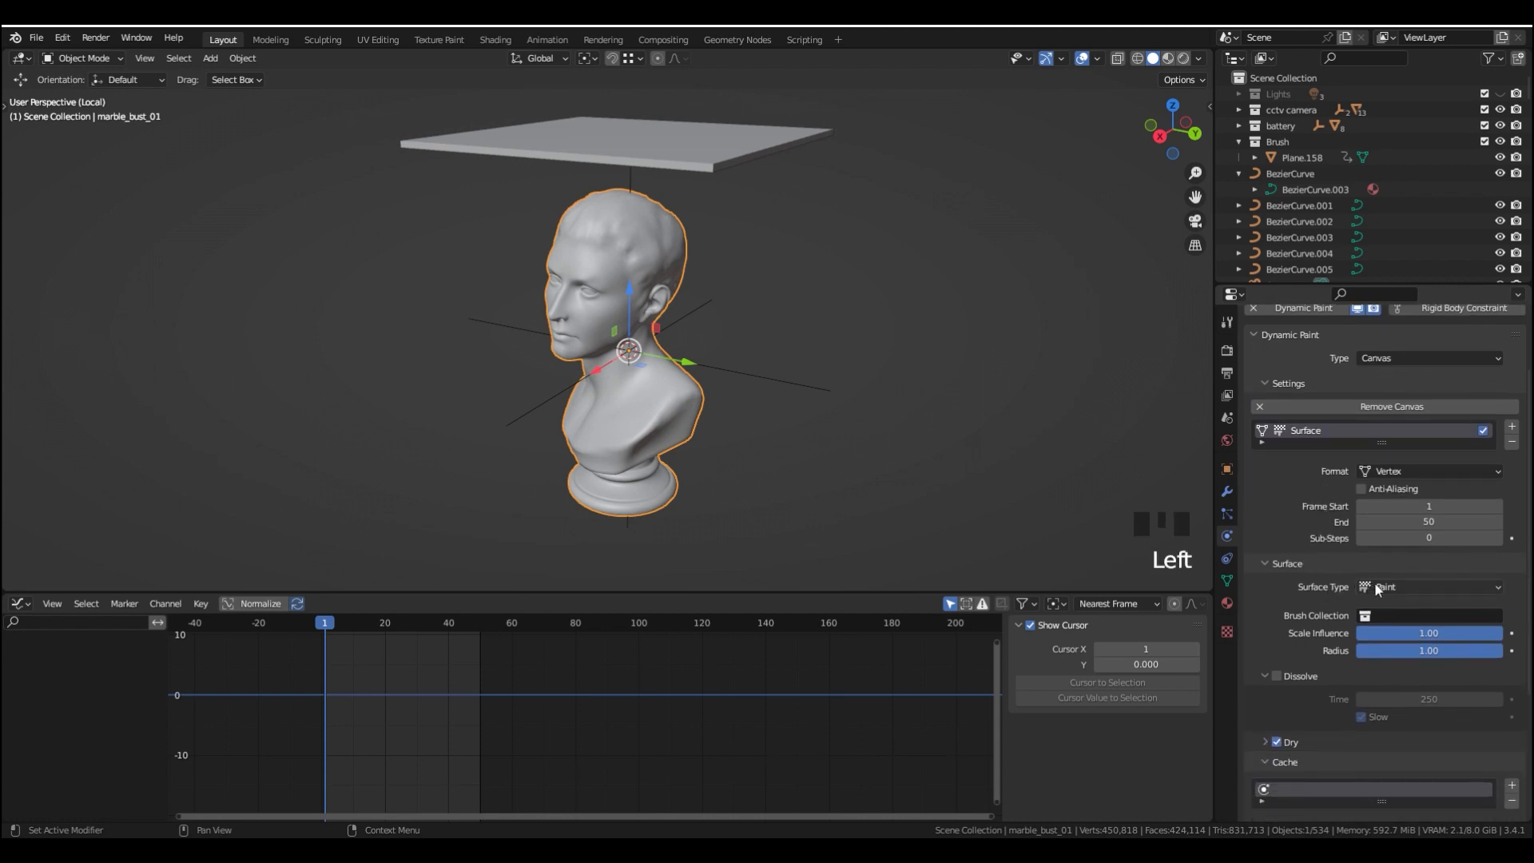
pyautogui.click(1382, 586)
pyautogui.click(1402, 647)
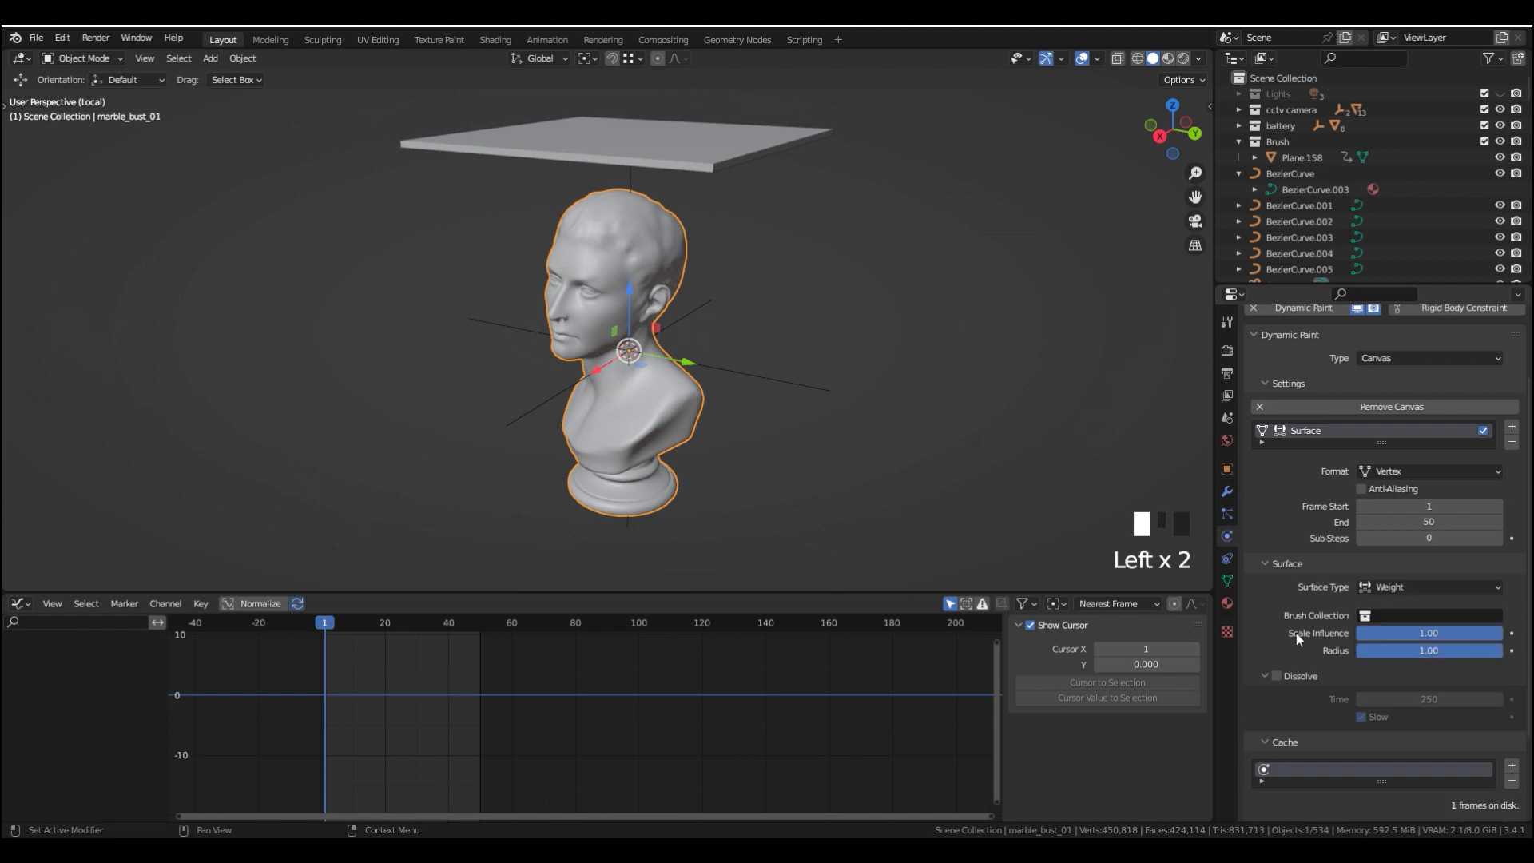
# Assign the Brush collection as the canvas surface's brush collection
pyautogui.moveTo(1296, 633); pyautogui.dragTo(1297, 613, button='middle')
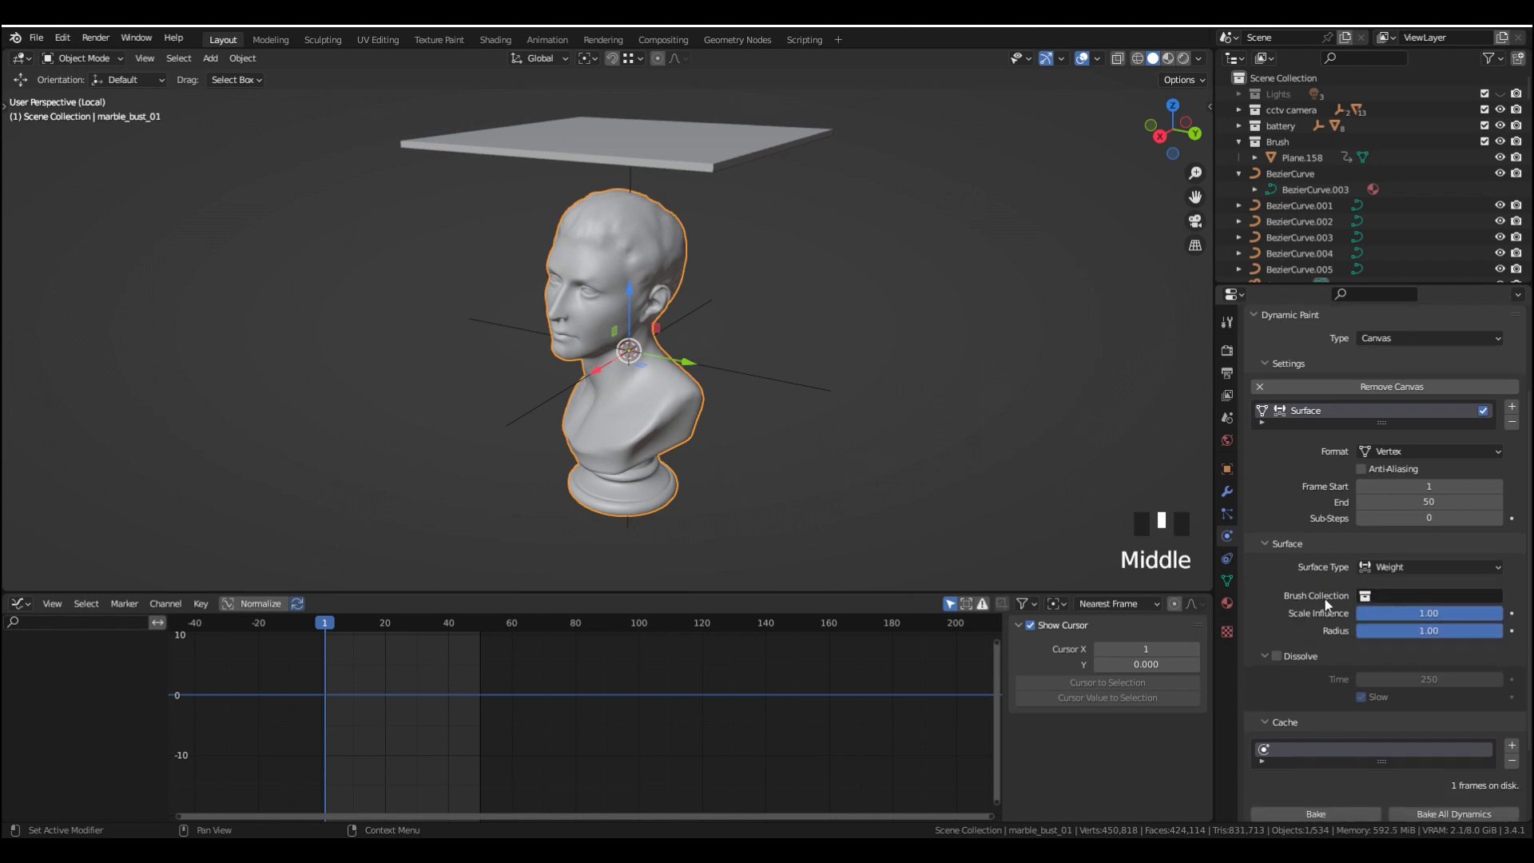
pyautogui.click(1410, 594)
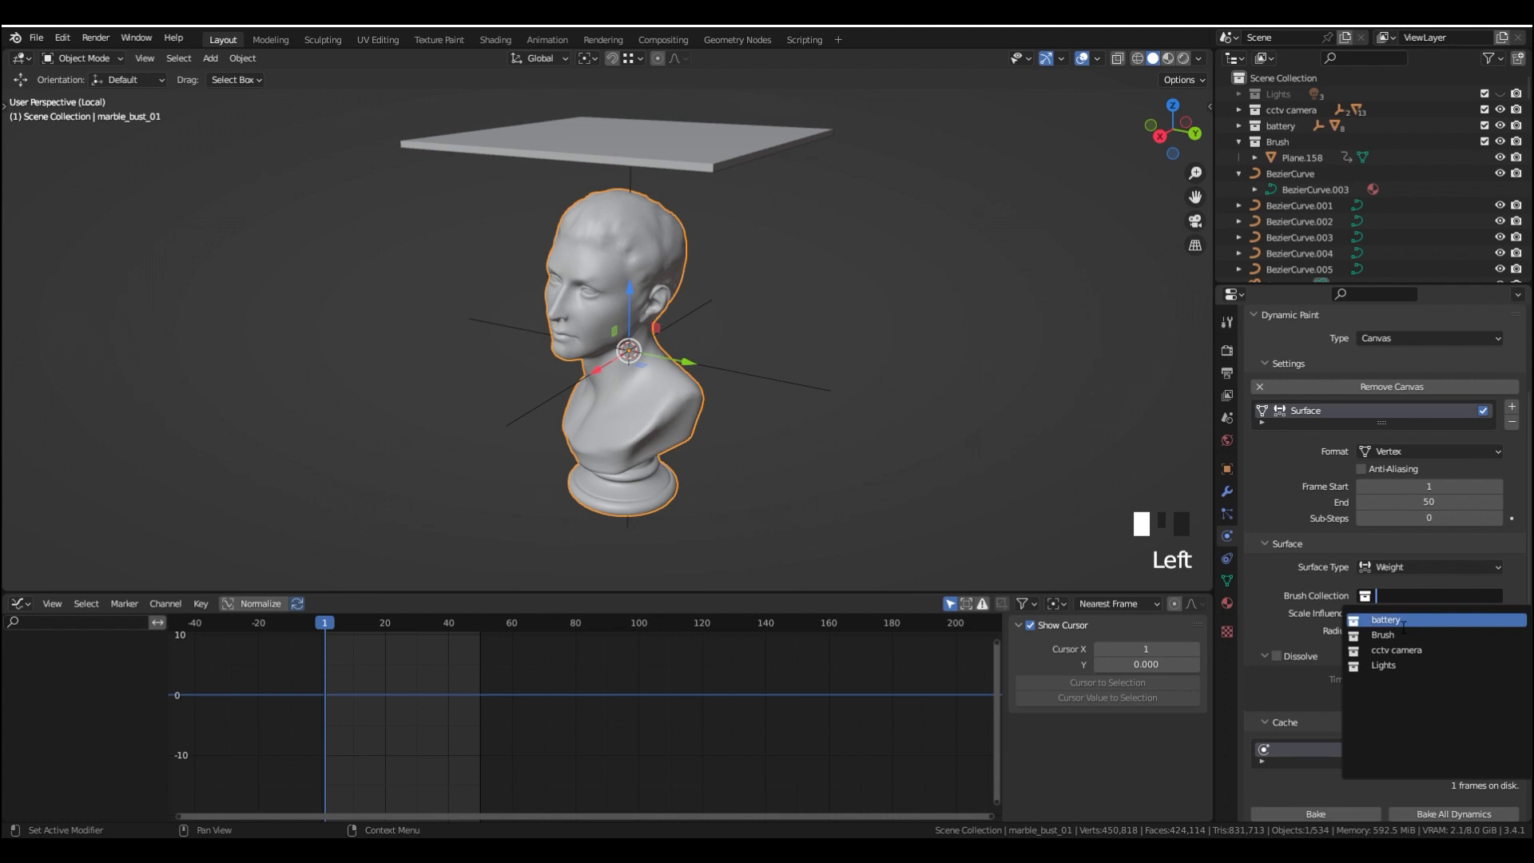
pyautogui.click(1403, 636)
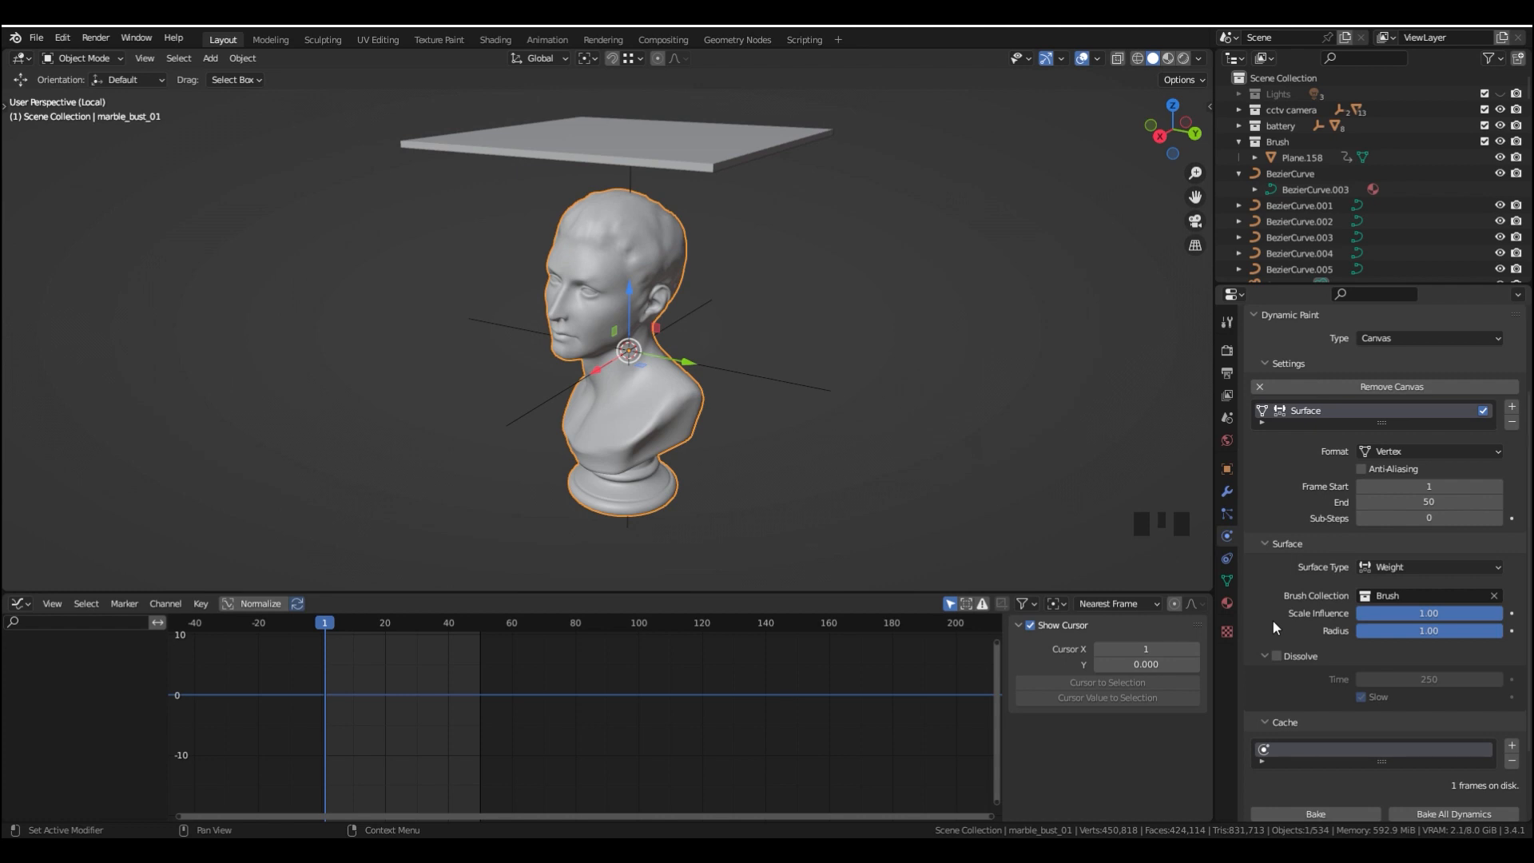
# Enable Dissolve on the canvas surface with a dissolve time of 1
pyautogui.moveTo(1305, 630); pyautogui.dragTo(1342, 508, button='middle')
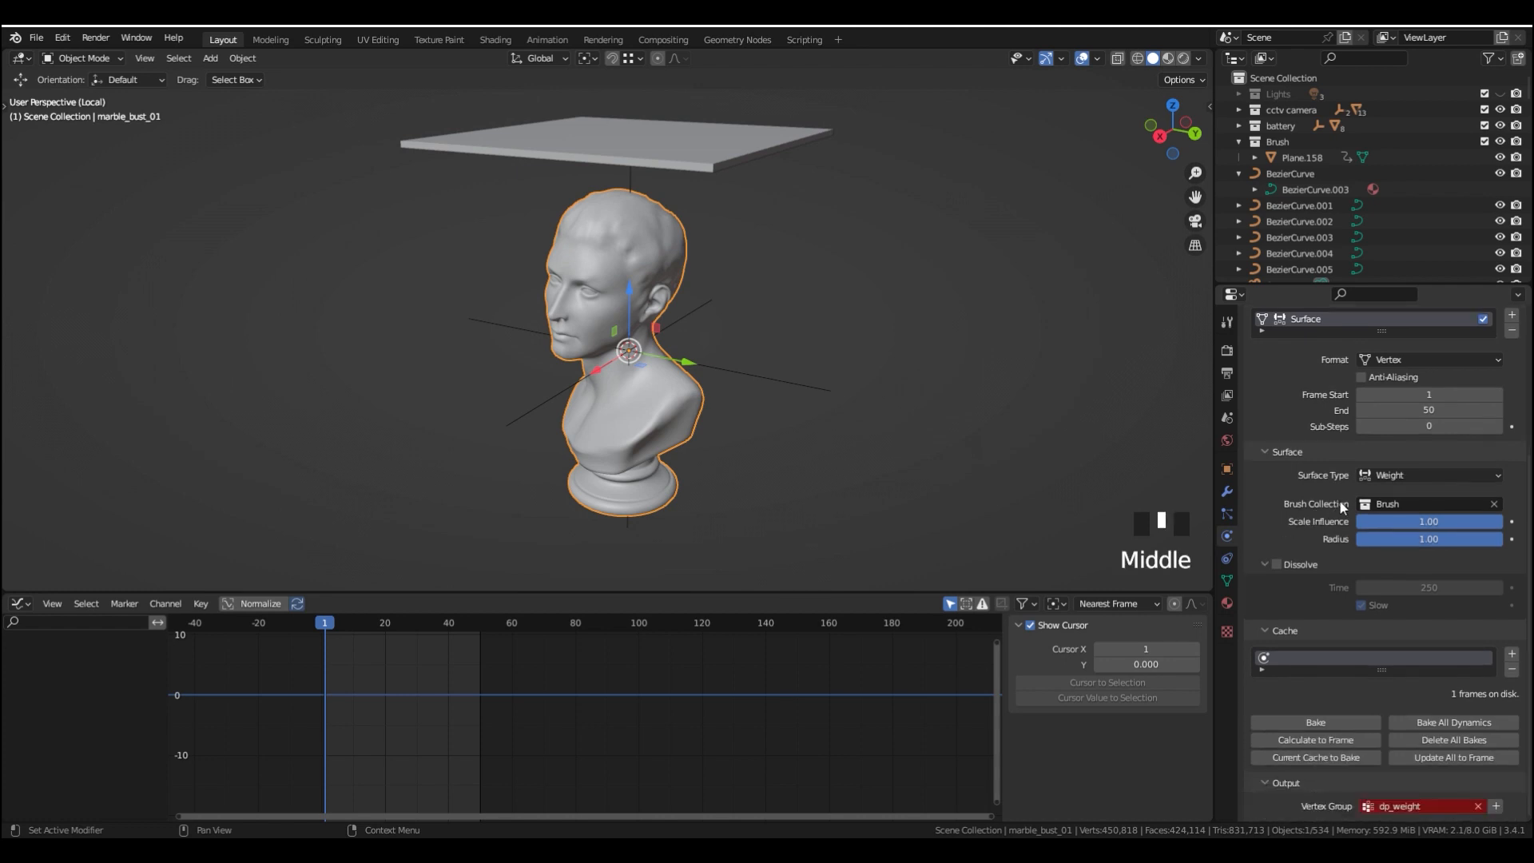
pyautogui.click(1278, 565)
pyautogui.click(1426, 587)
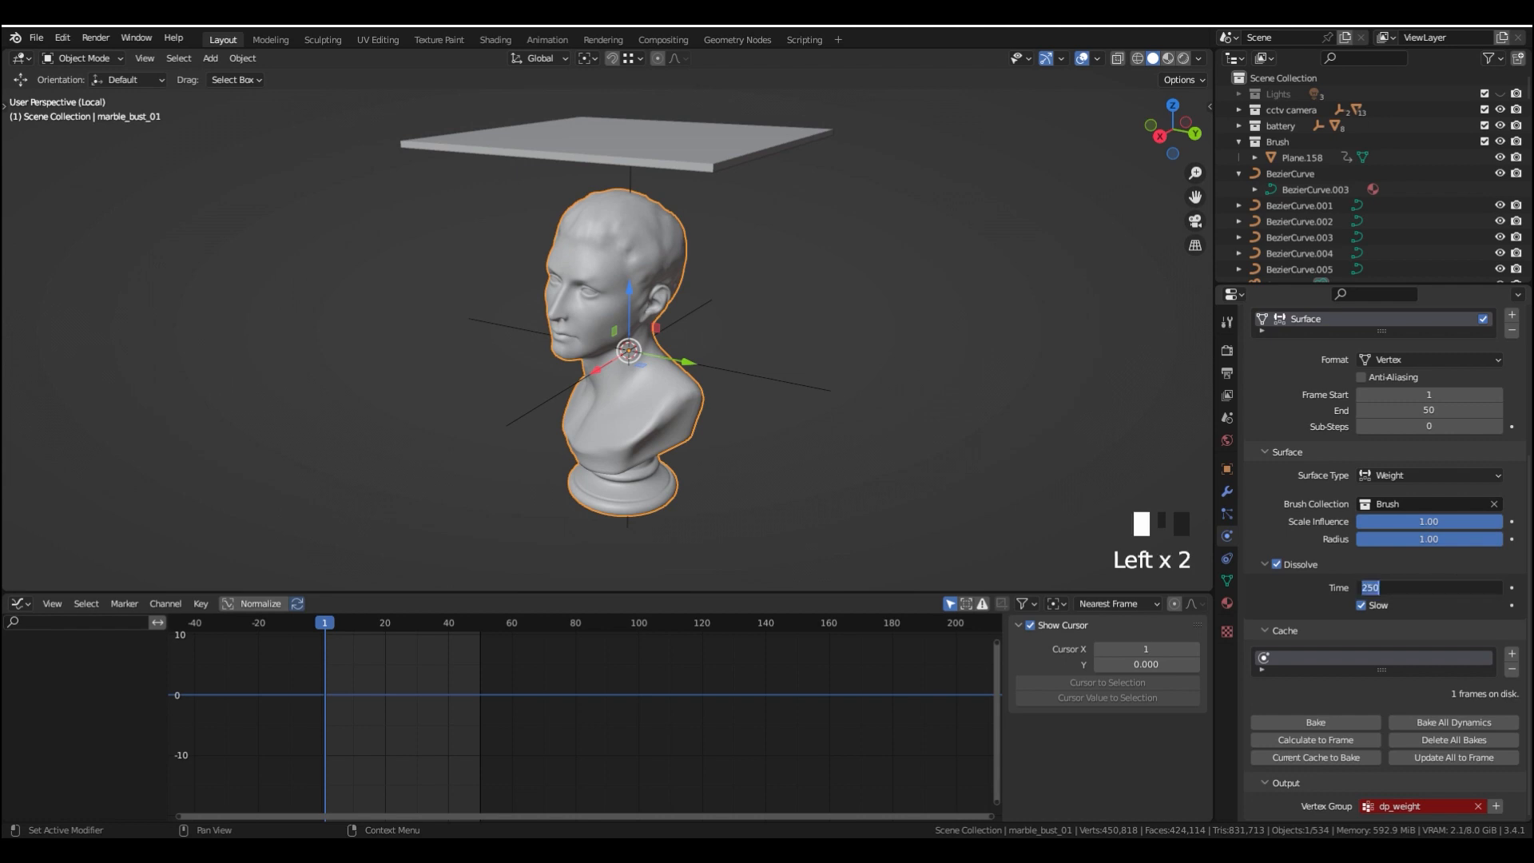
pyautogui.write('1')
pyautogui.press('Return')
pyautogui.middleClick(1268, 620)
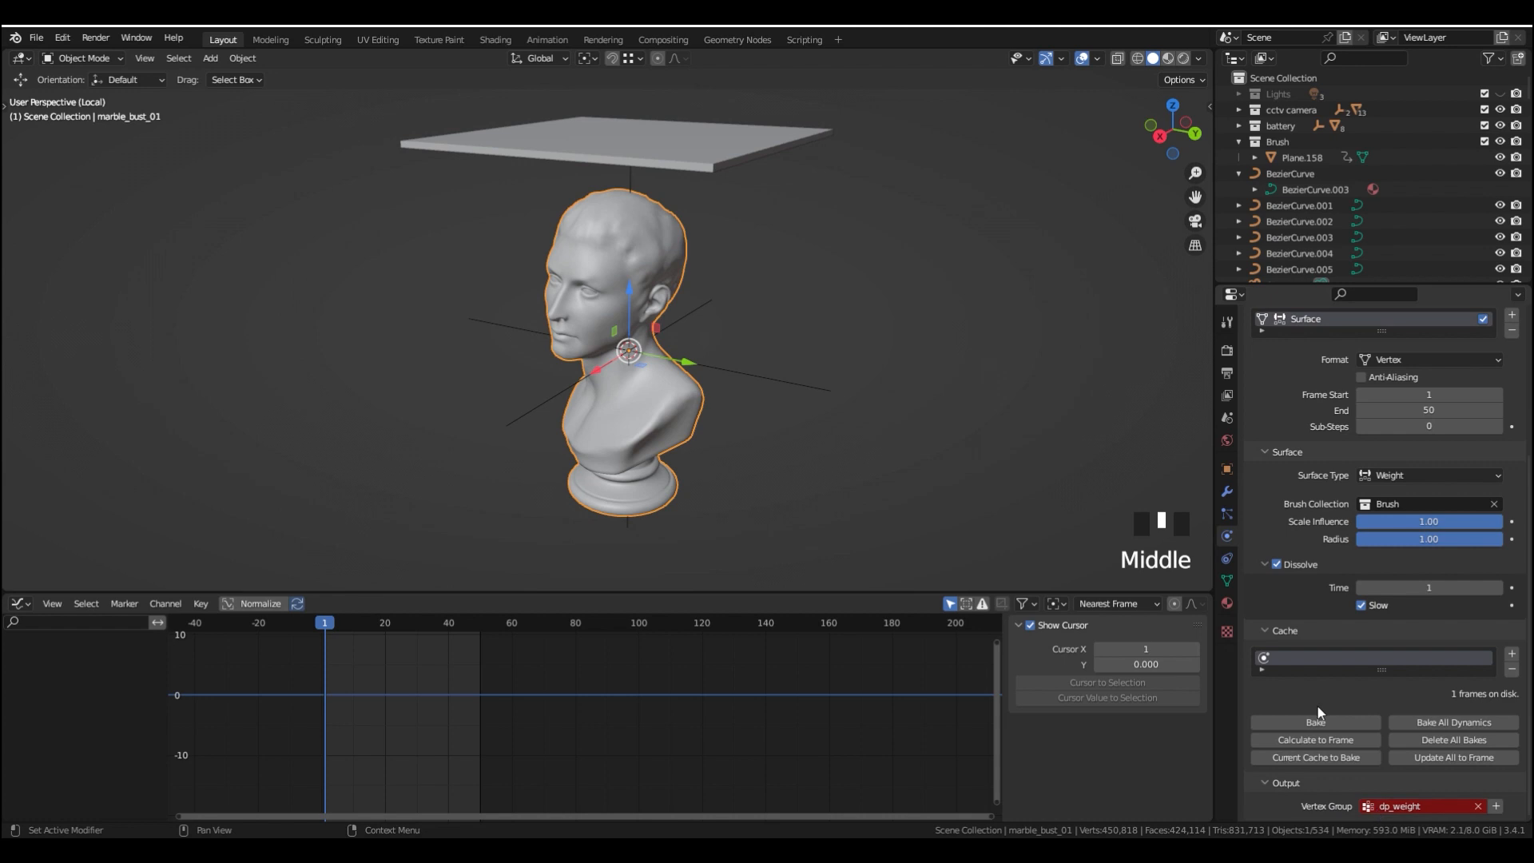
# Create a vertex group named smoke on the marble bust
pyautogui.click(1227, 581)
pyautogui.moveTo(1327, 513); pyautogui.dragTo(1330, 628, button='middle')
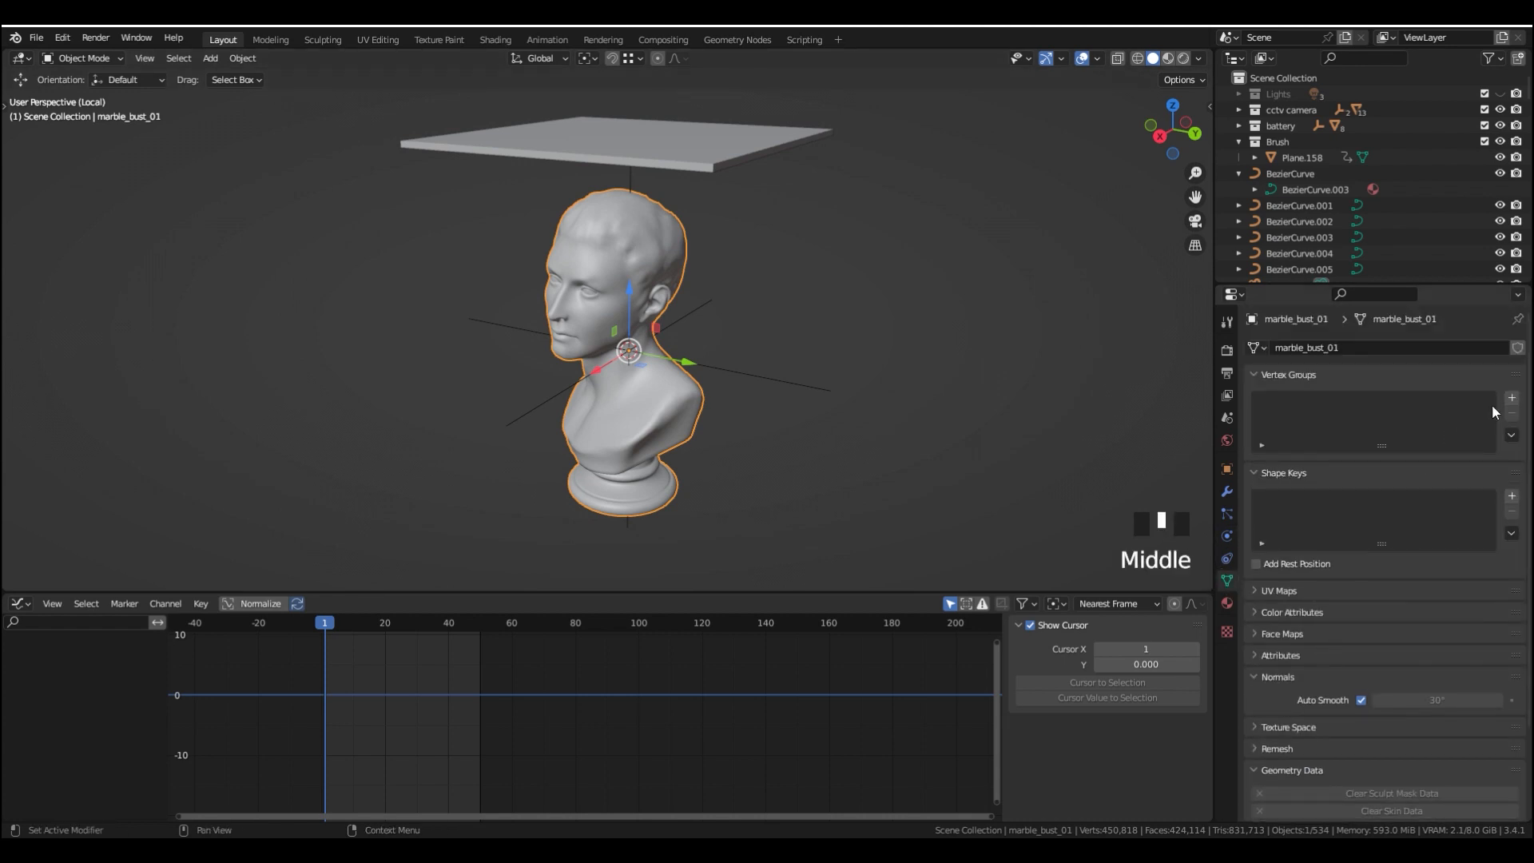
pyautogui.click(1511, 397)
pyautogui.doubleClick(1295, 405)
pyautogui.write('smoke')
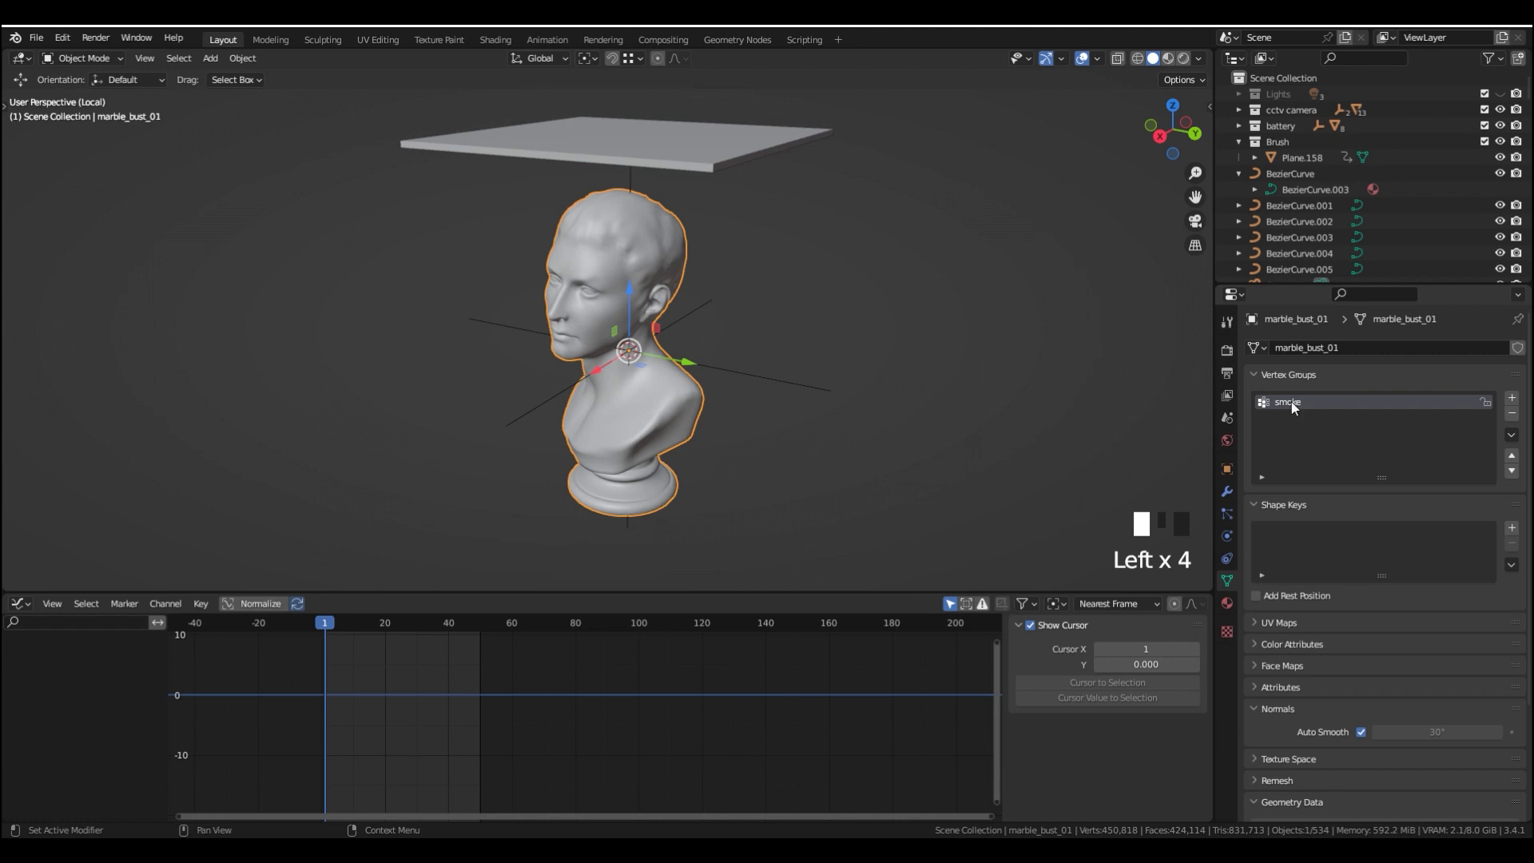
# Set the canvas's output vertex group to smoke
pyautogui.click(1227, 536)
pyautogui.moveTo(1264, 600); pyautogui.dragTo(1356, 499, button='middle')
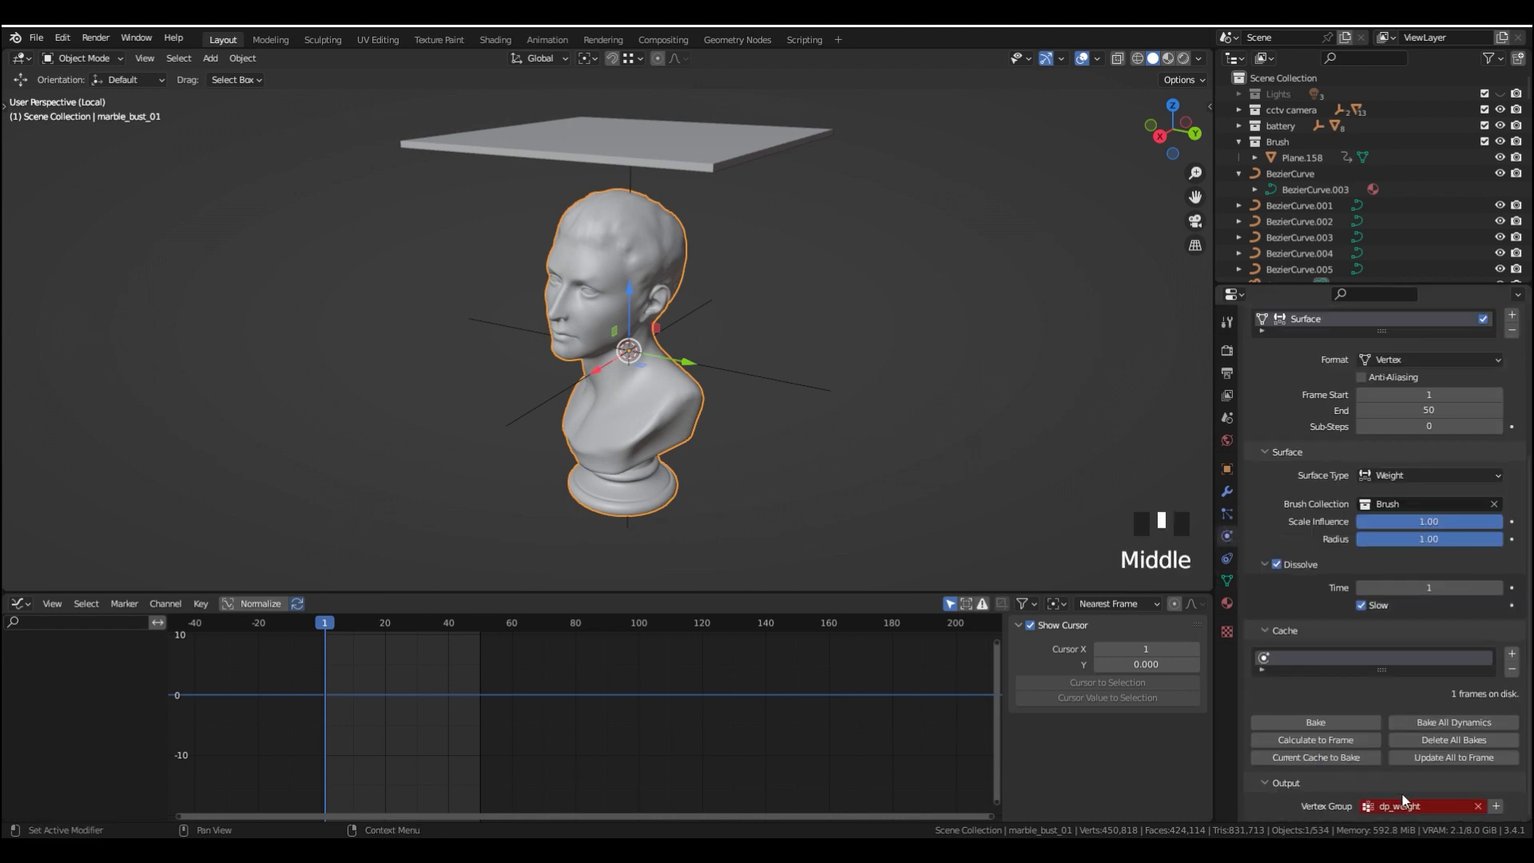
pyautogui.click(1404, 803)
pyautogui.click(1374, 639)
# Add a Dynamic Paint brush to the flat plate above the bust and display the plate as Bounds in the viewport
pyautogui.keyDown('shift'); pyautogui.moveTo(856, 357); pyautogui.dragTo(738, 202, button='middle'); pyautogui.keyUp('shift')
pyautogui.click(738, 201)
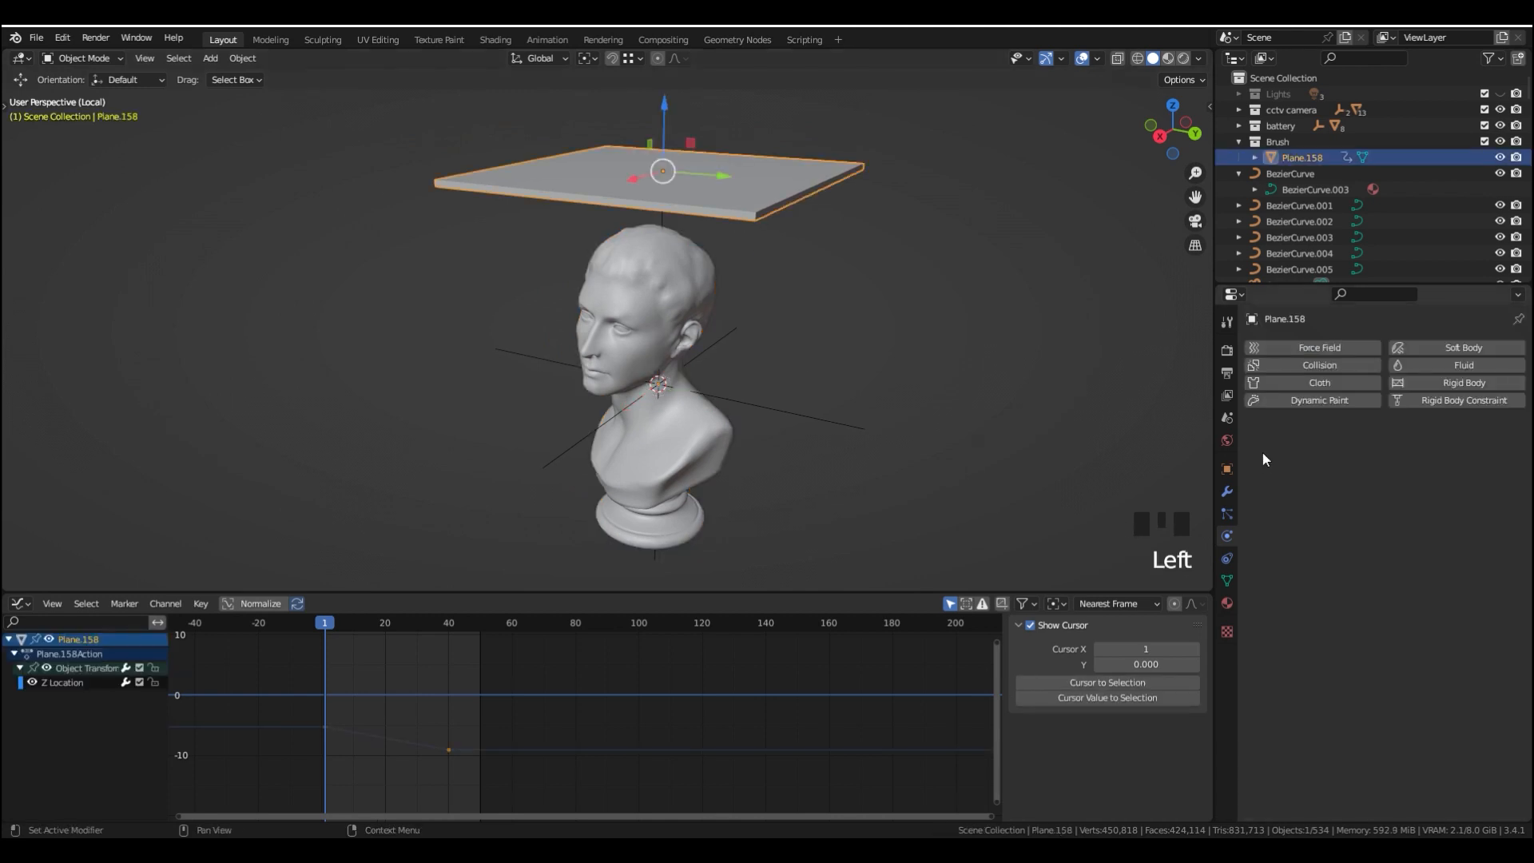
pyautogui.click(1295, 402)
pyautogui.click(1380, 451)
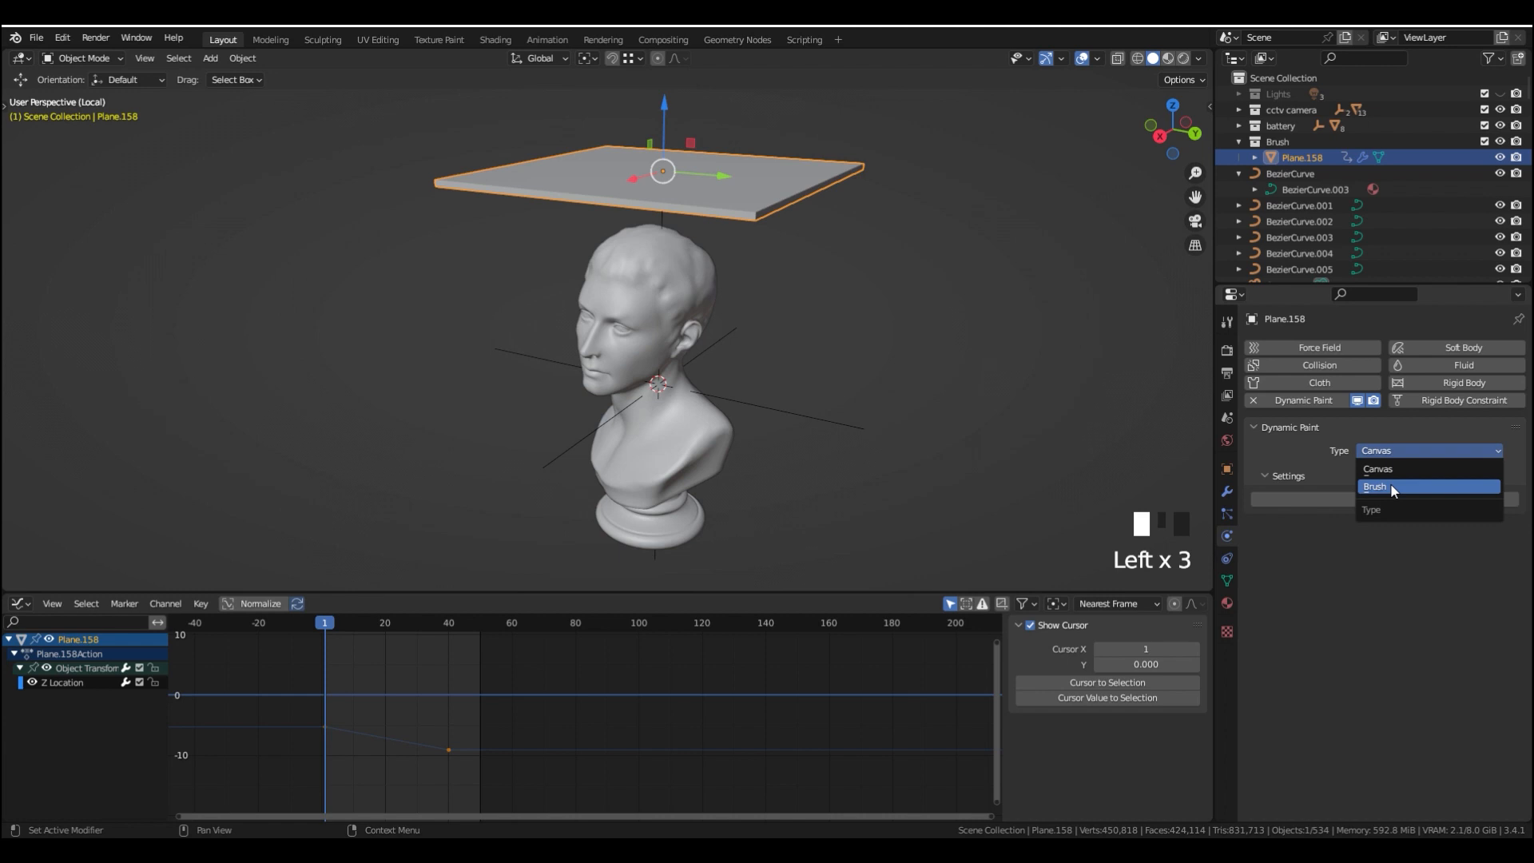
pyautogui.click(1390, 486)
pyautogui.click(1387, 501)
pyautogui.moveTo(965, 399); pyautogui.dragTo(683, 468, button='middle')
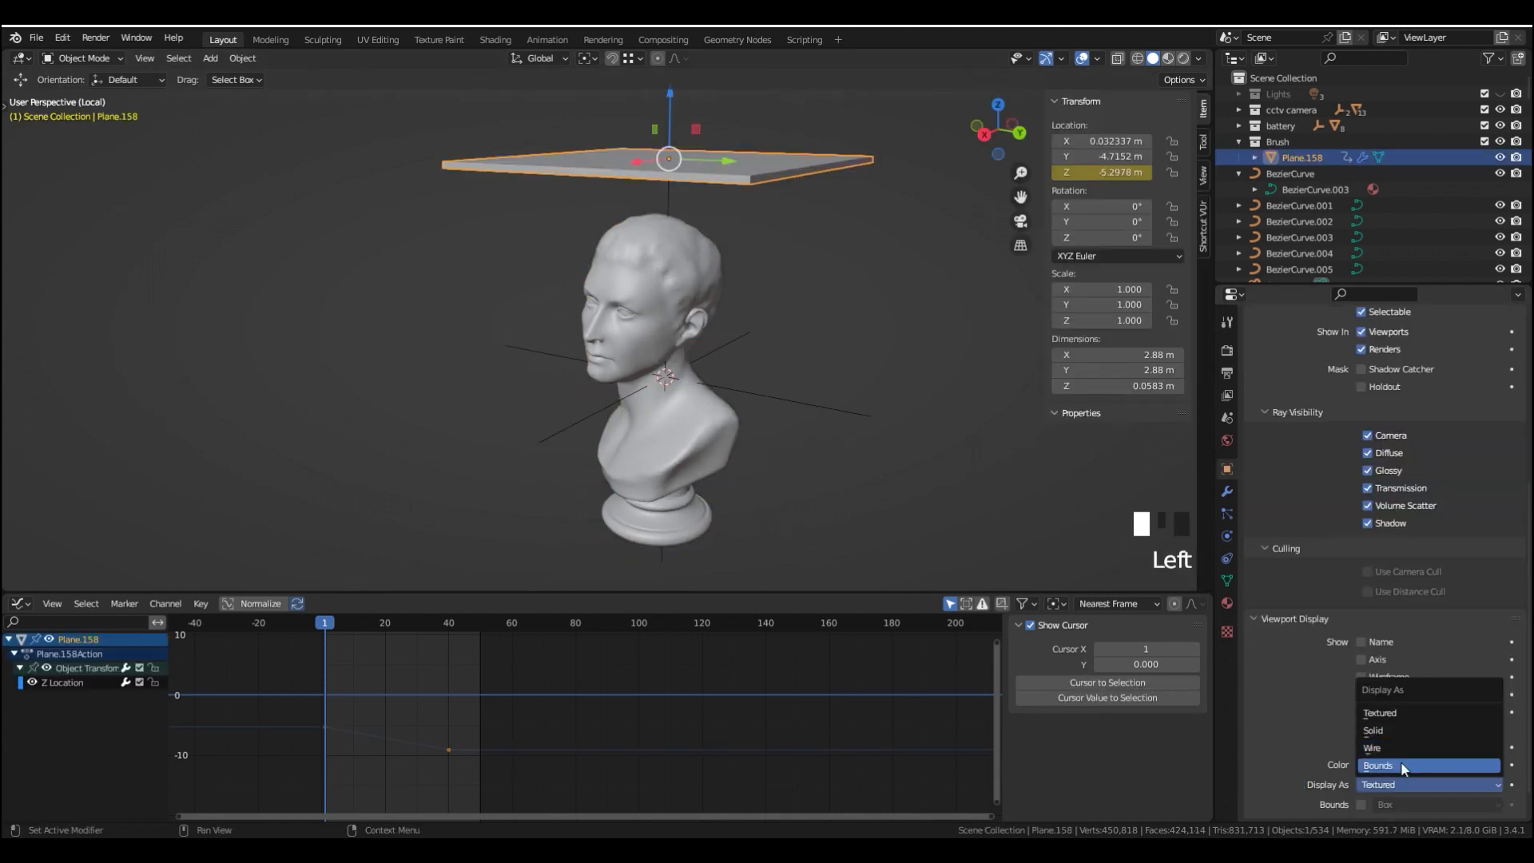
pyautogui.click(1401, 761)
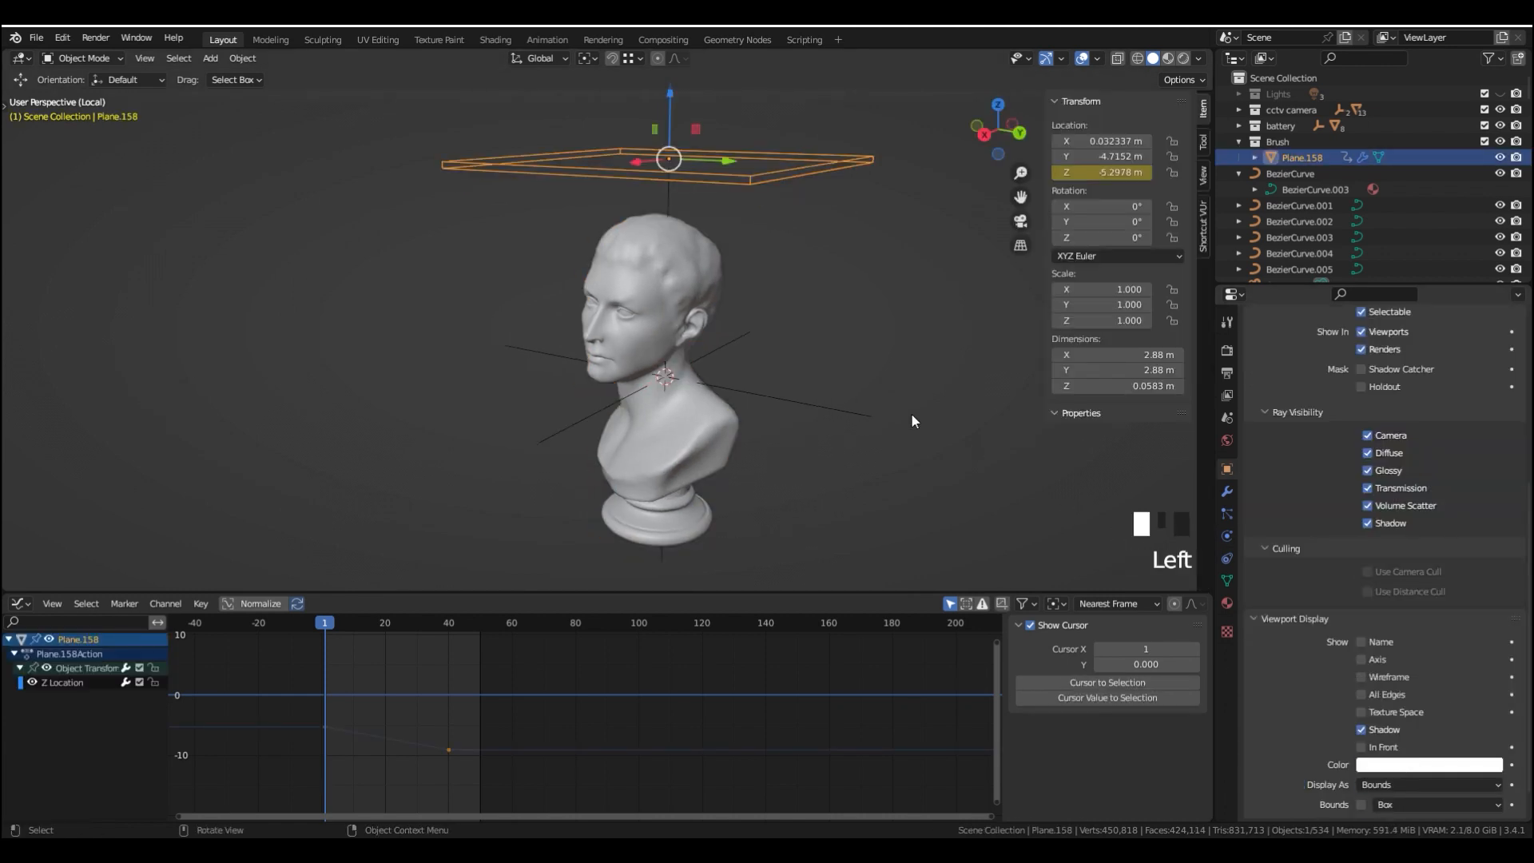
# Switch the marble bust to Weight Paint mode and play the animation to check the weights the plate paints
pyautogui.click(714, 423)
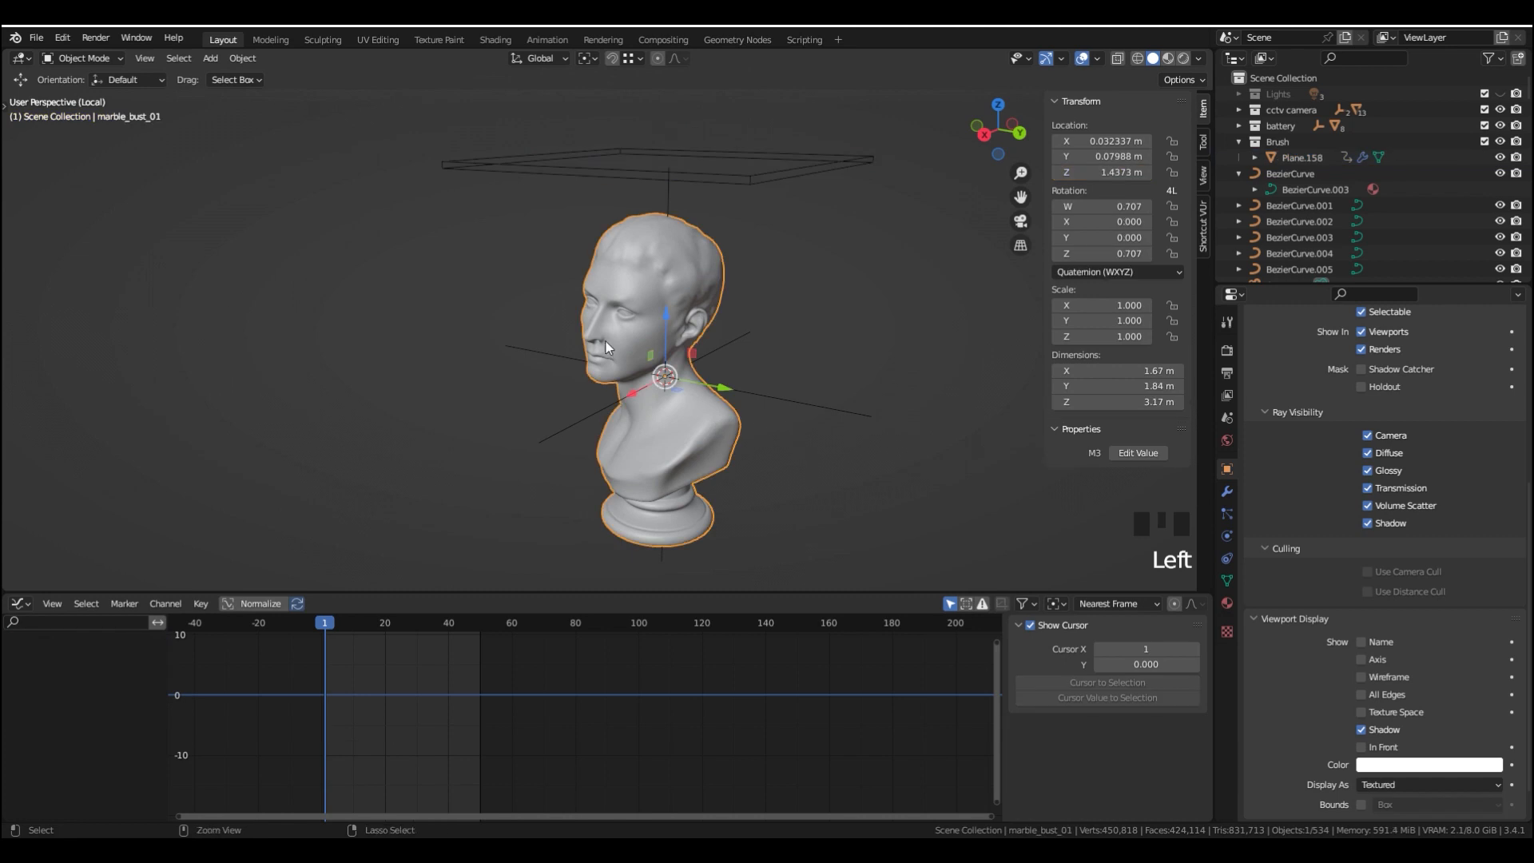
pyautogui.hotkey('ctrl', 'Tab')
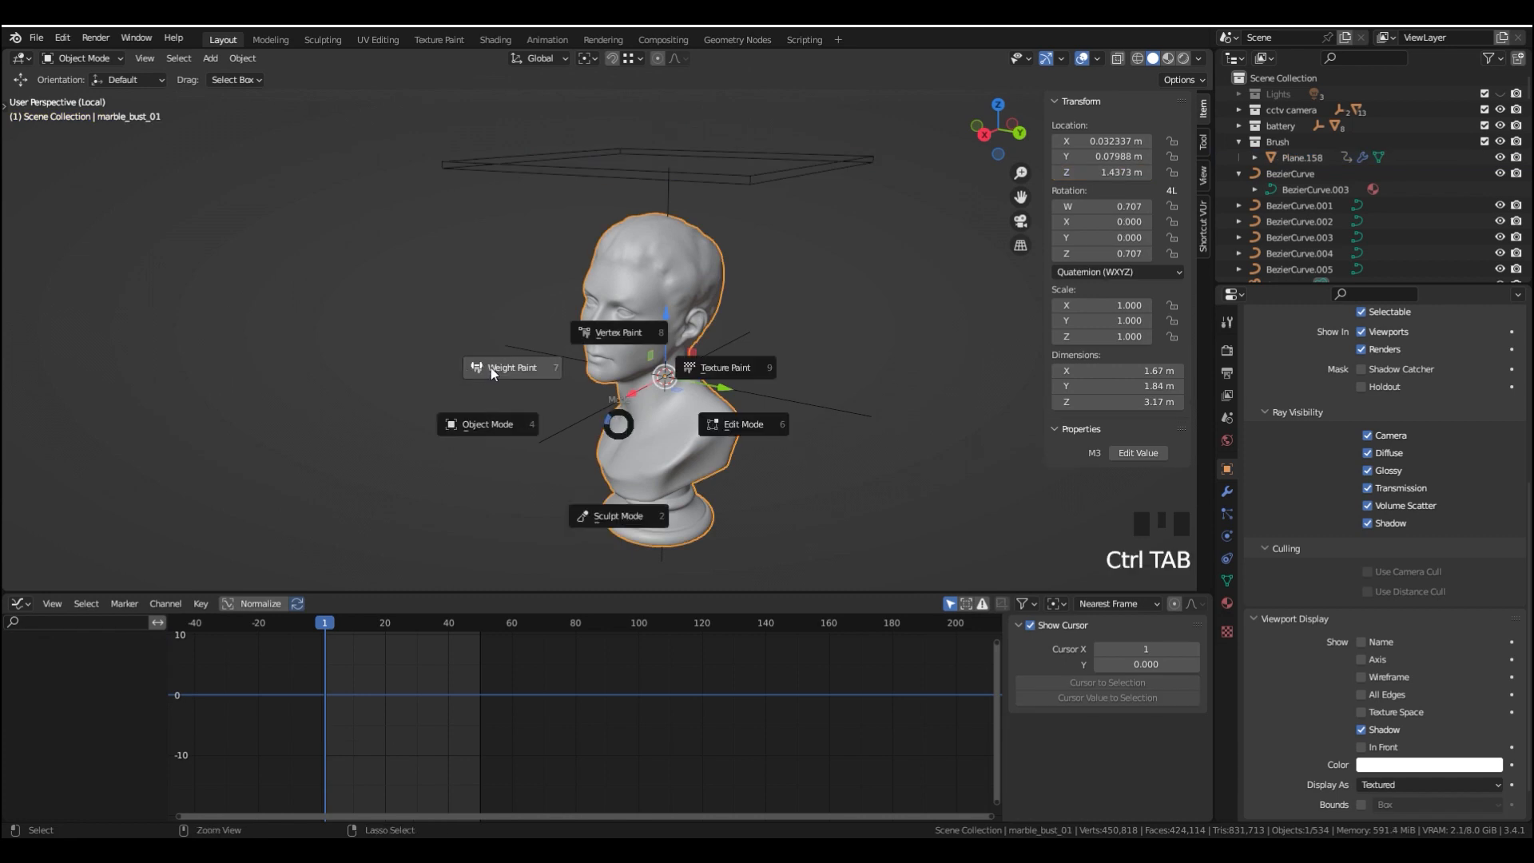
pyautogui.click(490, 367)
pyautogui.press('space')
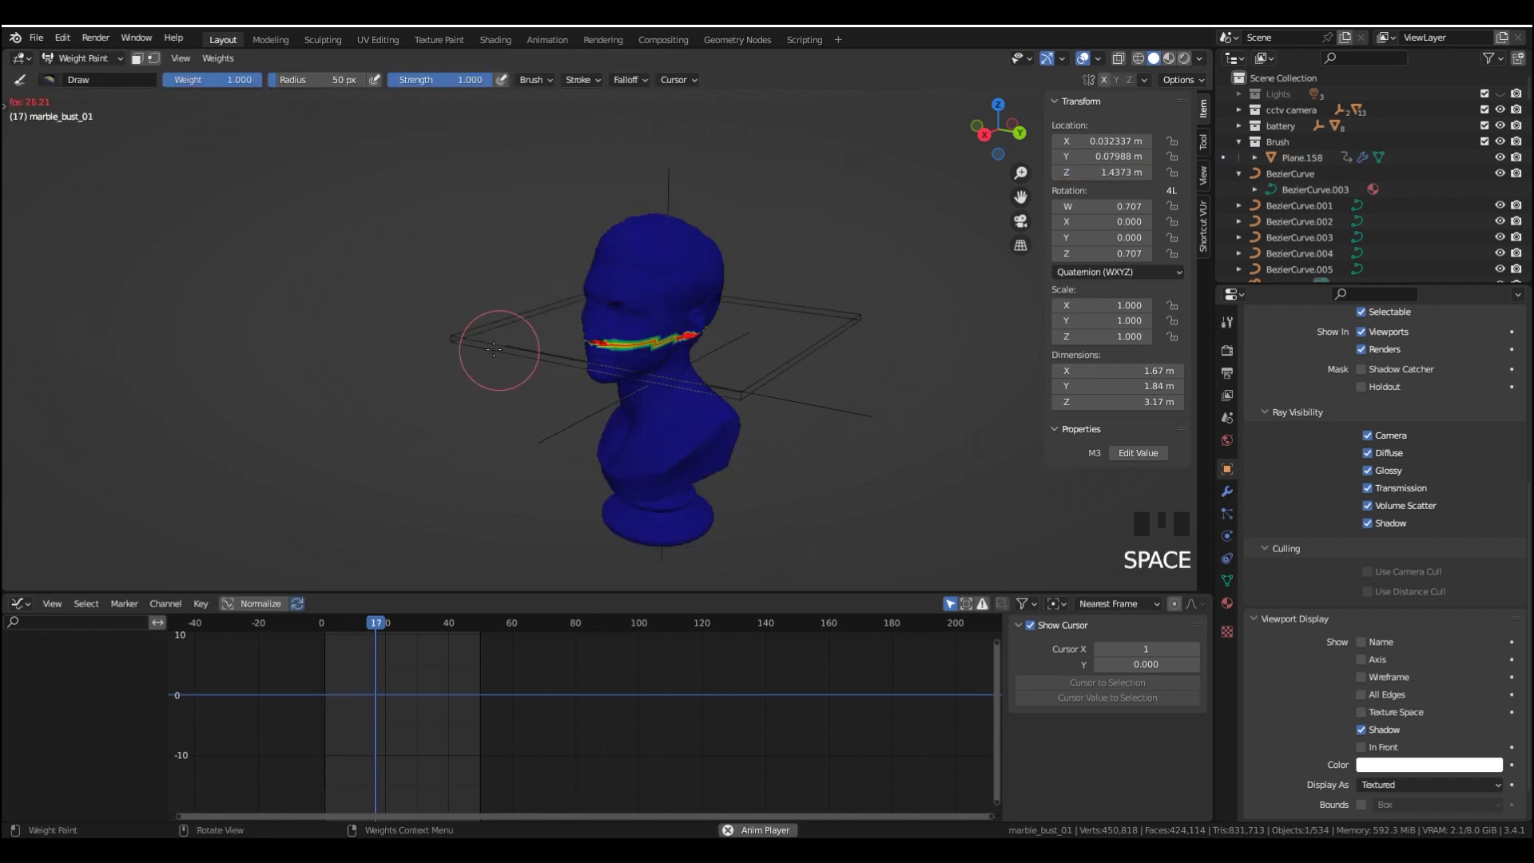
pyautogui.press('space')
pyautogui.moveTo(484, 345); pyautogui.dragTo(534, 367, button='middle')
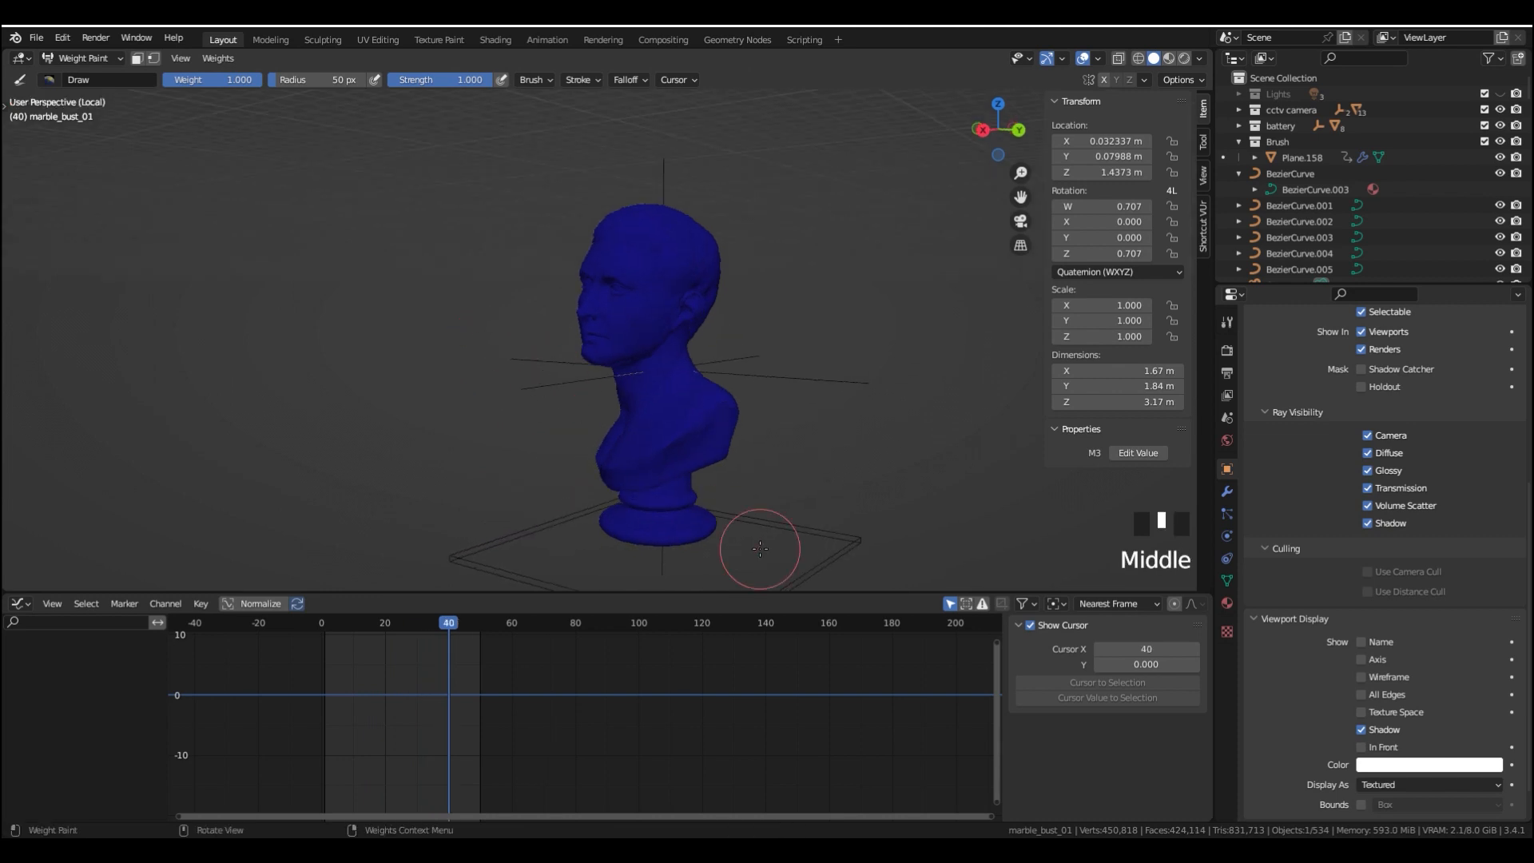
# Return to the first frame and replay the animation, pausing to examine the weight band on the bust
pyautogui.hotkey('shift', 'Left')
pyautogui.press('space')
pyautogui.press('space')
pyautogui.moveTo(768, 376); pyautogui.dragTo(770, 372, button='middle')
pyautogui.press('space')
pyautogui.press('space')
pyautogui.press('space')
pyautogui.press('space')
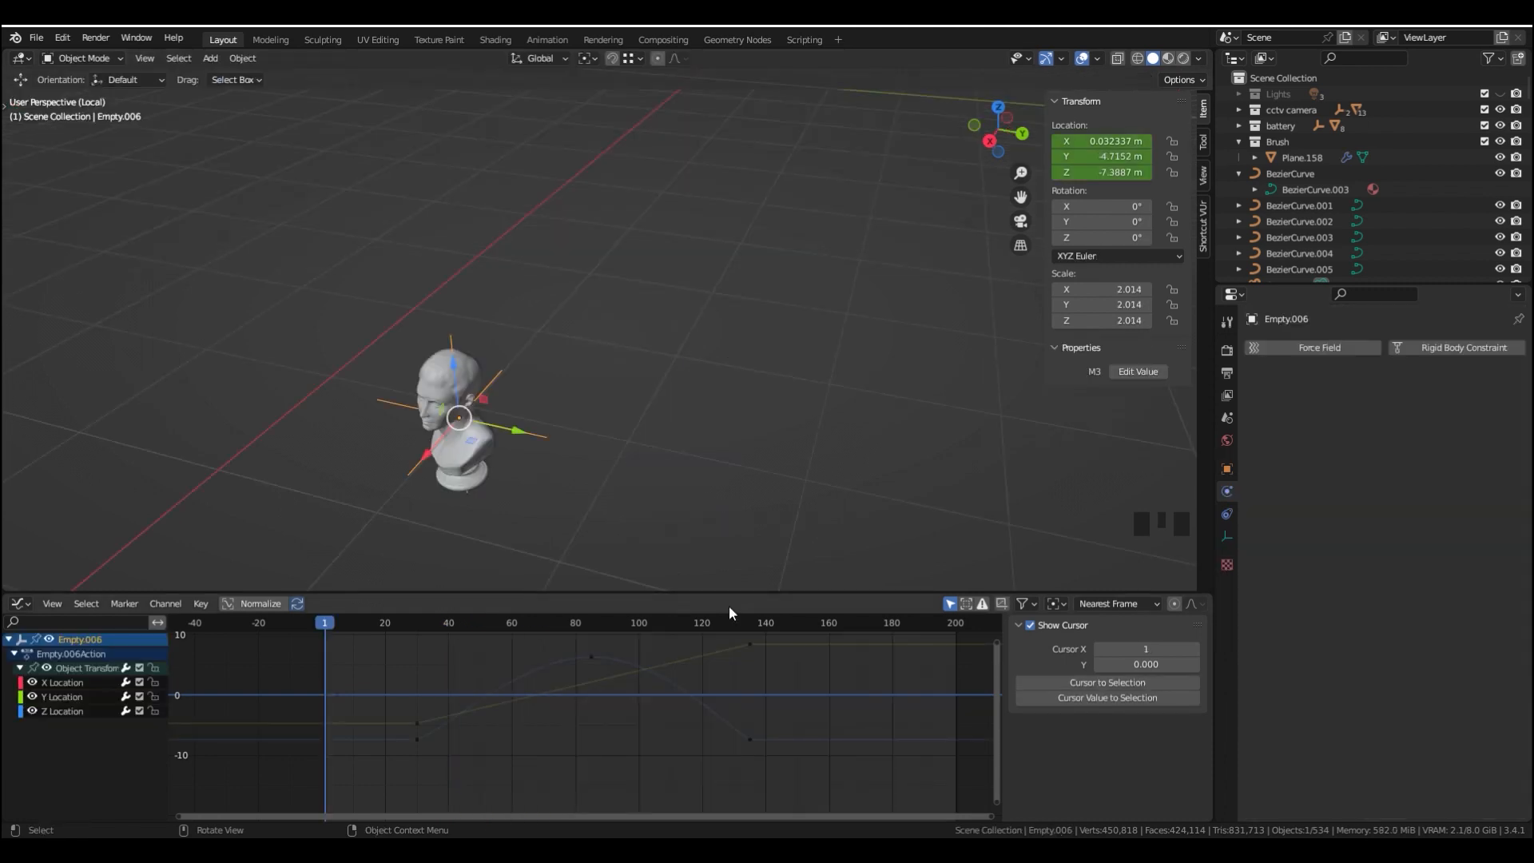
# Inspect the staff and elongated plate from several angles and play the bust's animated path in the right orthographic view
pyautogui.moveTo(706, 540); pyautogui.dragTo(683, 391, button='middle')
pyautogui.scroll(-2, 625, 265)
pyautogui.moveTo(625, 273); pyautogui.dragTo(717, 384, button='middle')
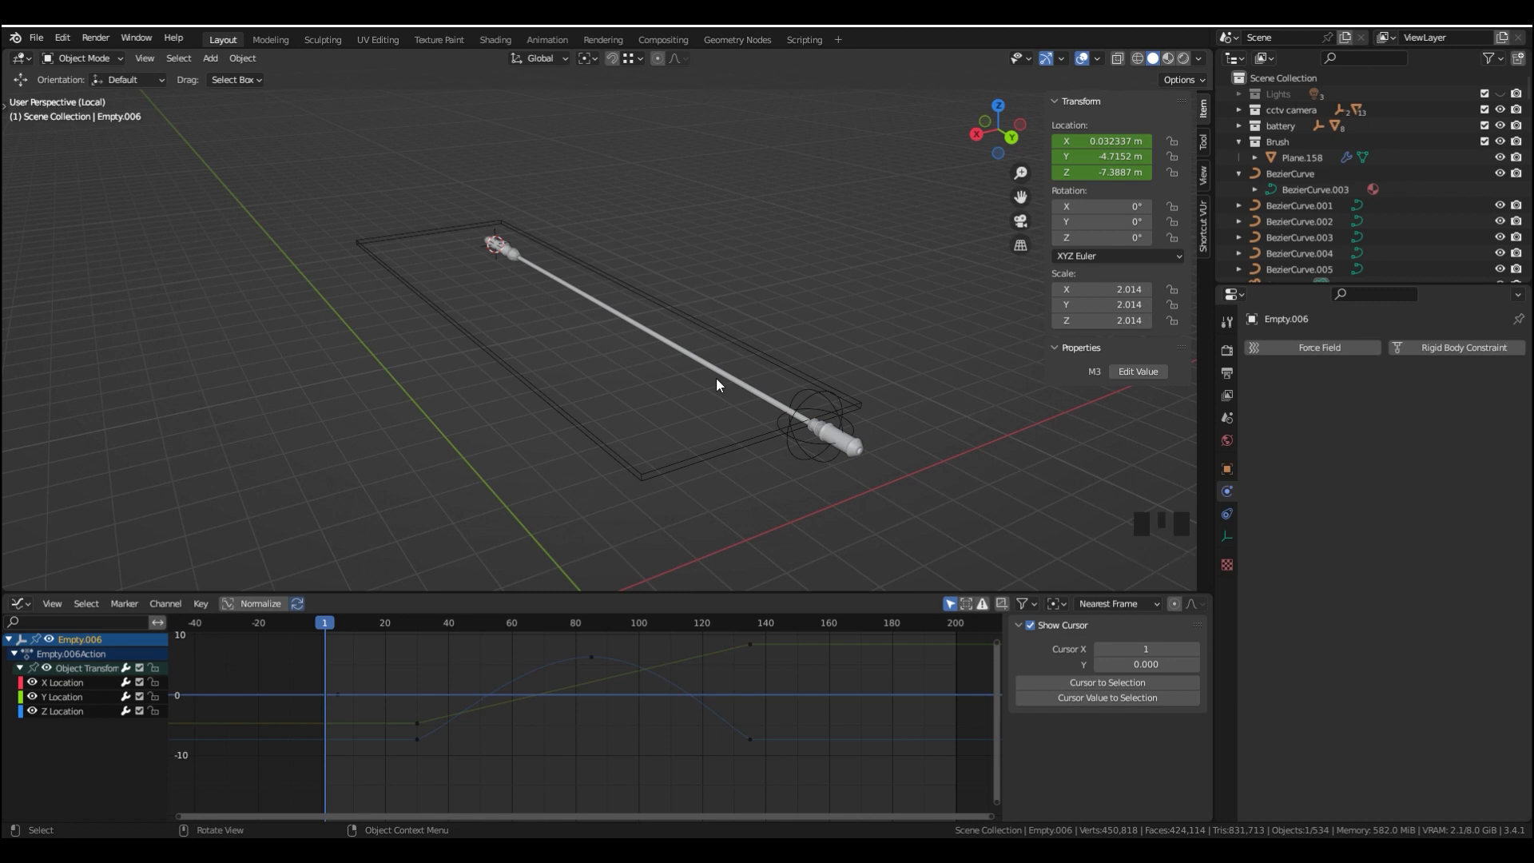
pyautogui.moveTo(731, 381); pyautogui.dragTo(676, 373, button='middle')
pyautogui.press('KP_3')
pyautogui.scroll(-3, 664, 337)
pyautogui.press('space')
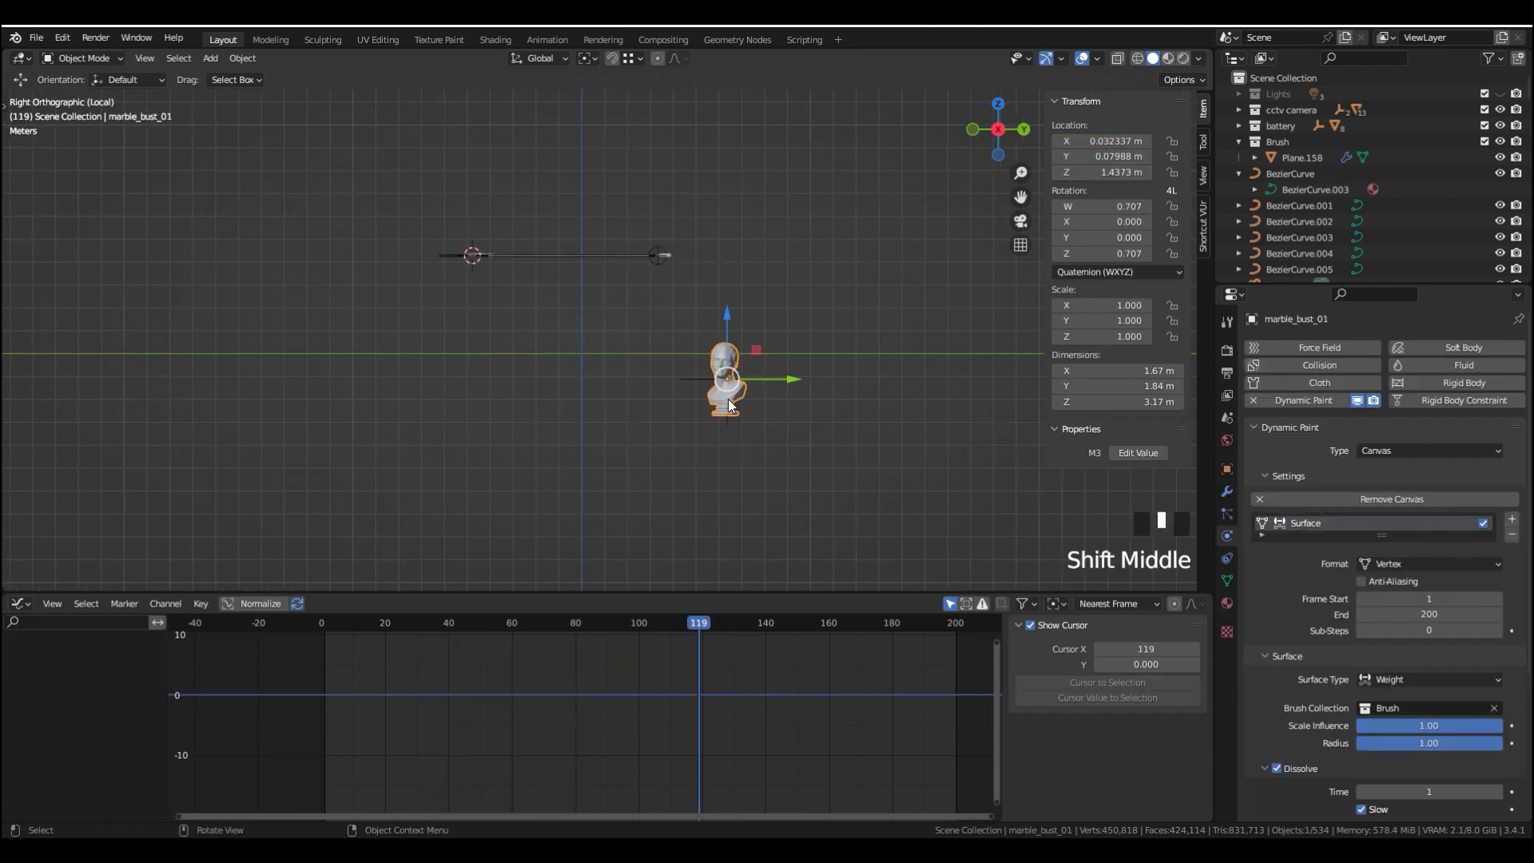
# Put the bust in Weight Paint mode, play to frame 77 and examine the weights where it crosses the plate
pyautogui.scroll(2, 727, 423)
pyautogui.moveTo(701, 627); pyautogui.dragTo(591, 620)
pyautogui.hotkey('ctrl', 'Tab')
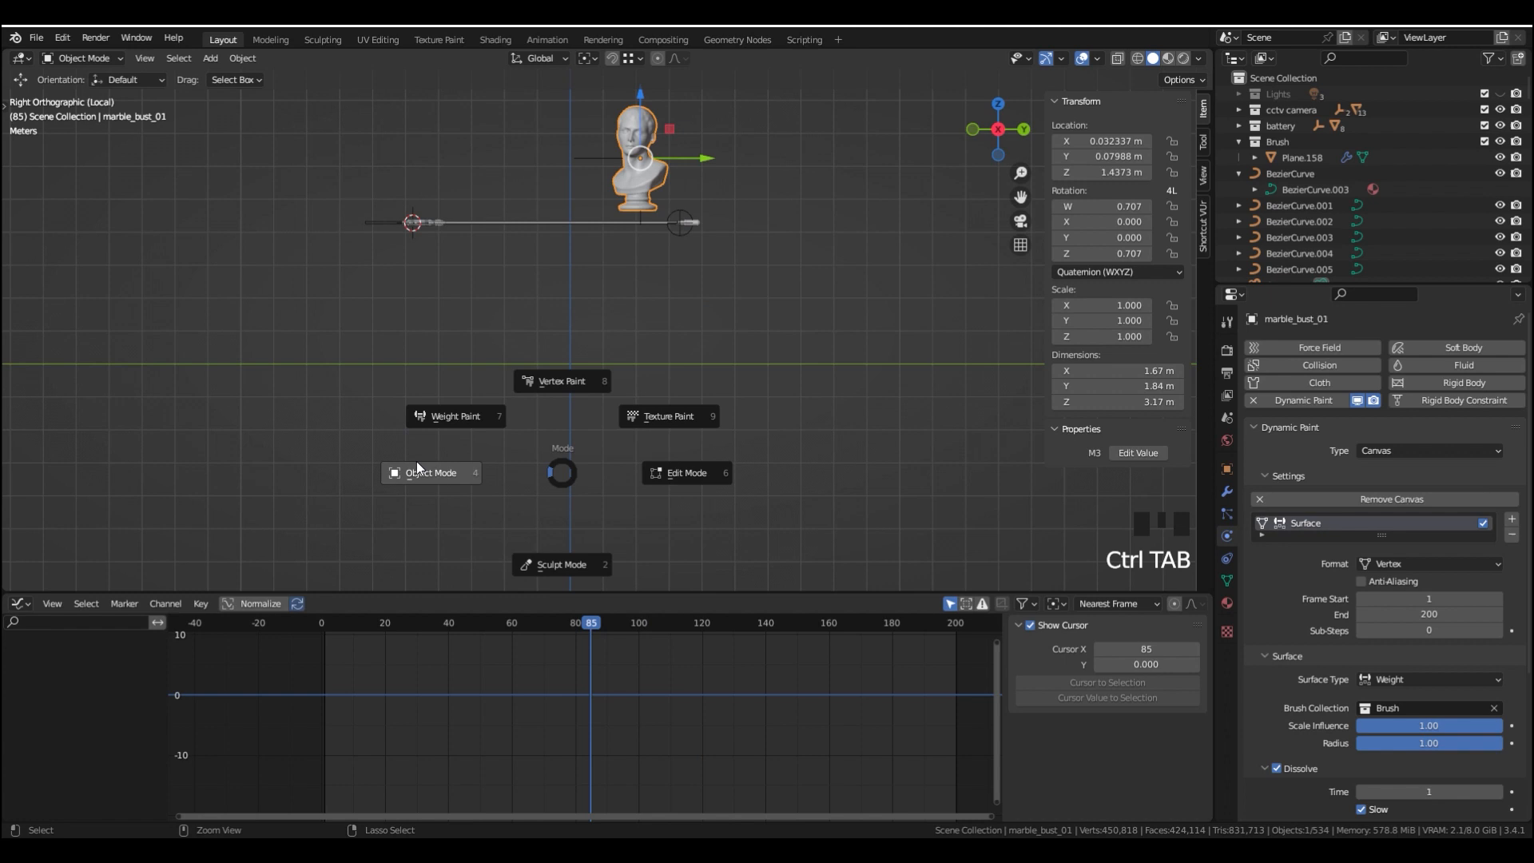
pyautogui.click(436, 419)
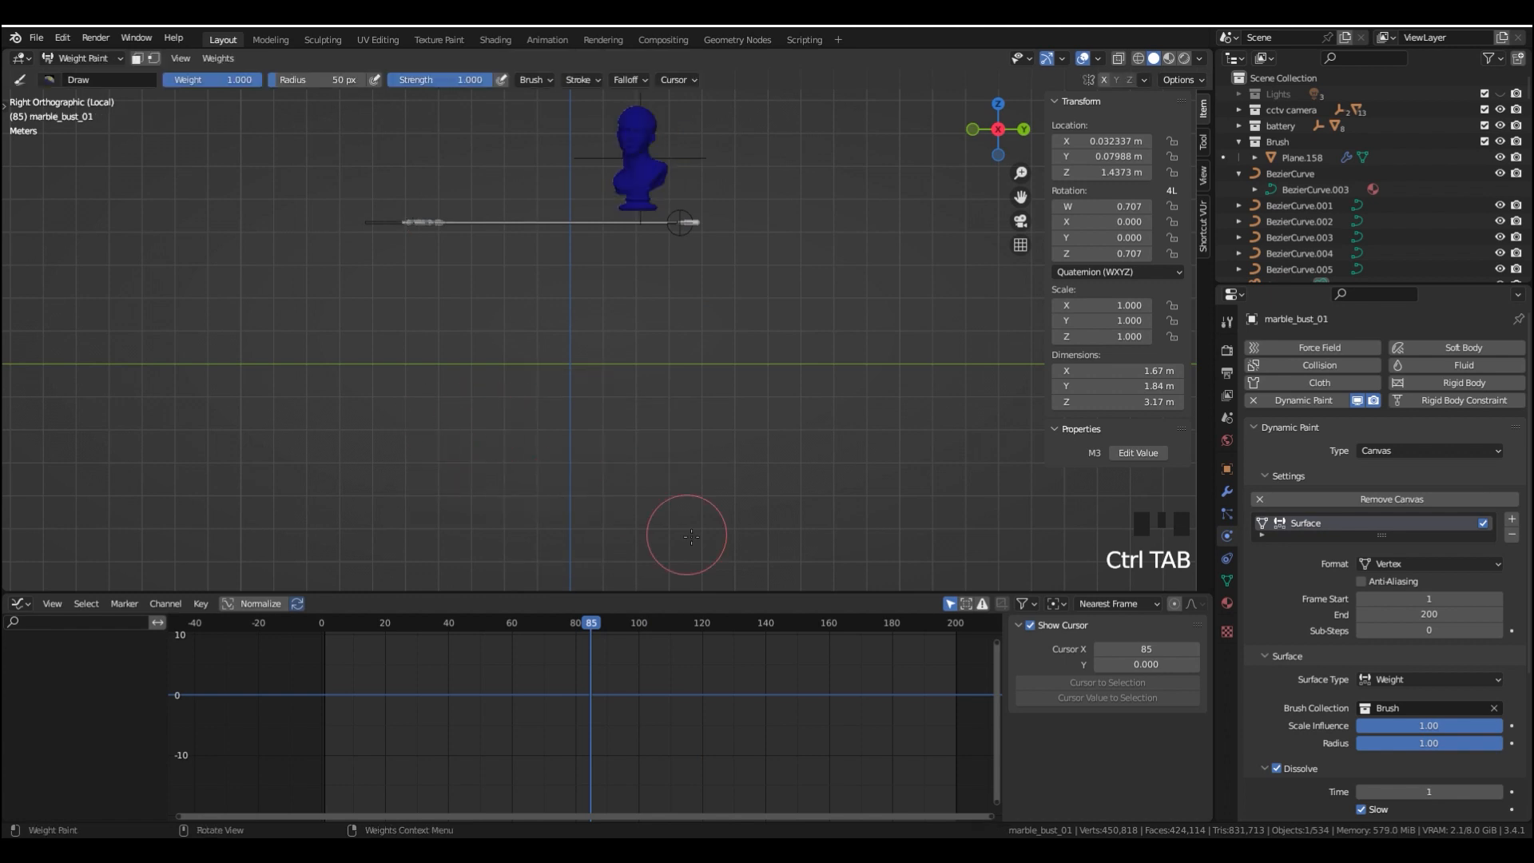
pyautogui.click(473, 630)
pyautogui.press('space')
pyautogui.press('space')
pyautogui.moveTo(564, 415); pyautogui.dragTo(550, 436, button='middle')
pyautogui.scroll(2, 592, 351)
pyautogui.keyDown('shift'); pyautogui.moveTo(652, 240); pyautogui.dragTo(616, 359, button='middle'); pyautogui.keyUp('shift')
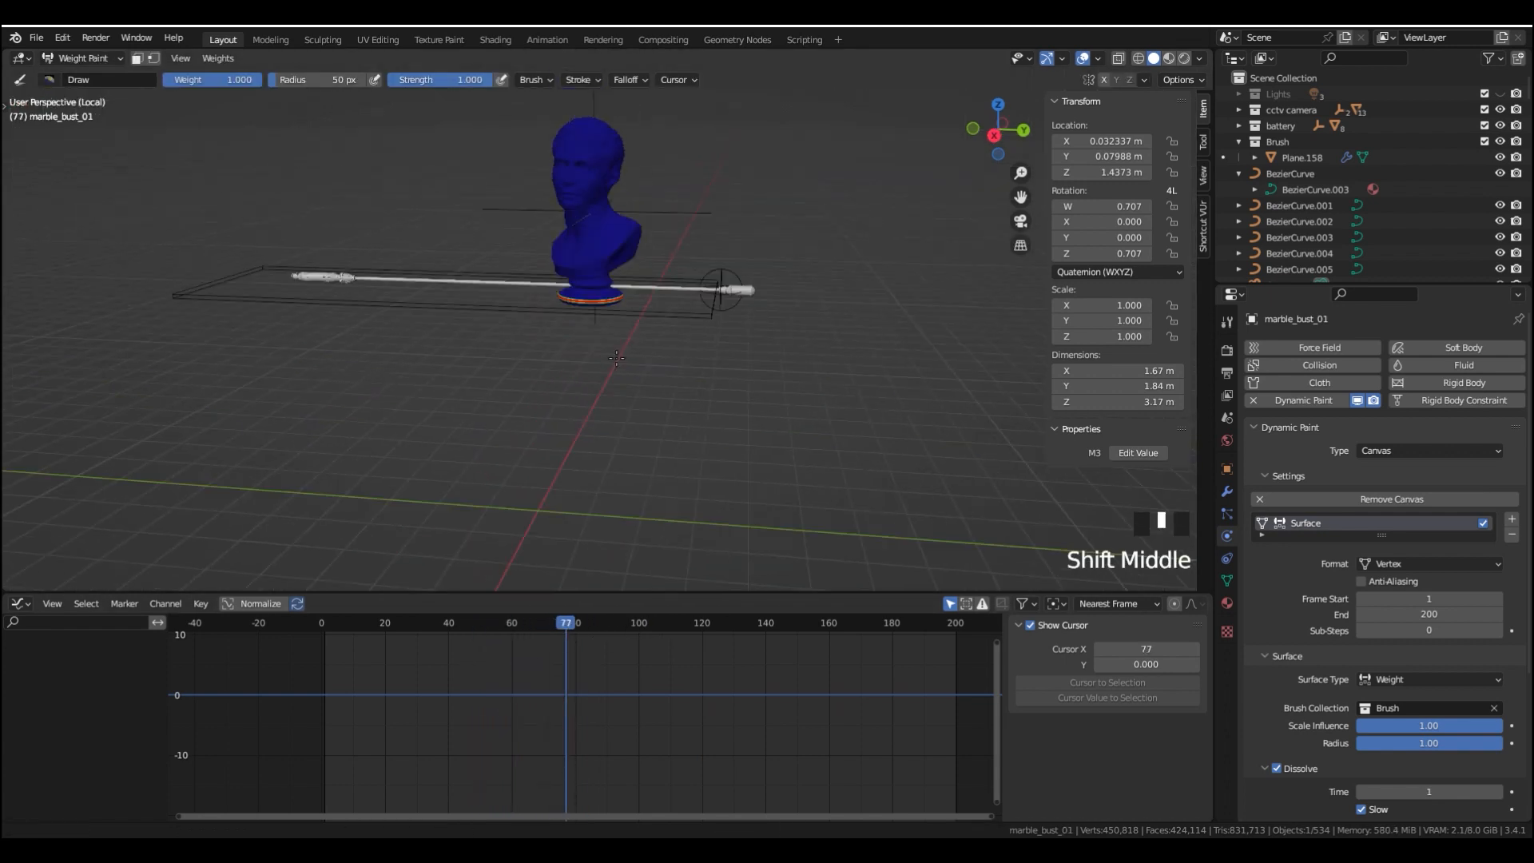
pyautogui.scroll(3, 616, 344)
pyautogui.scroll(-2, 589, 360)
# Return the bust to Object Mode and apply the Quick Smoke effect to it
pyautogui.hotkey('ctrl', 'Tab')
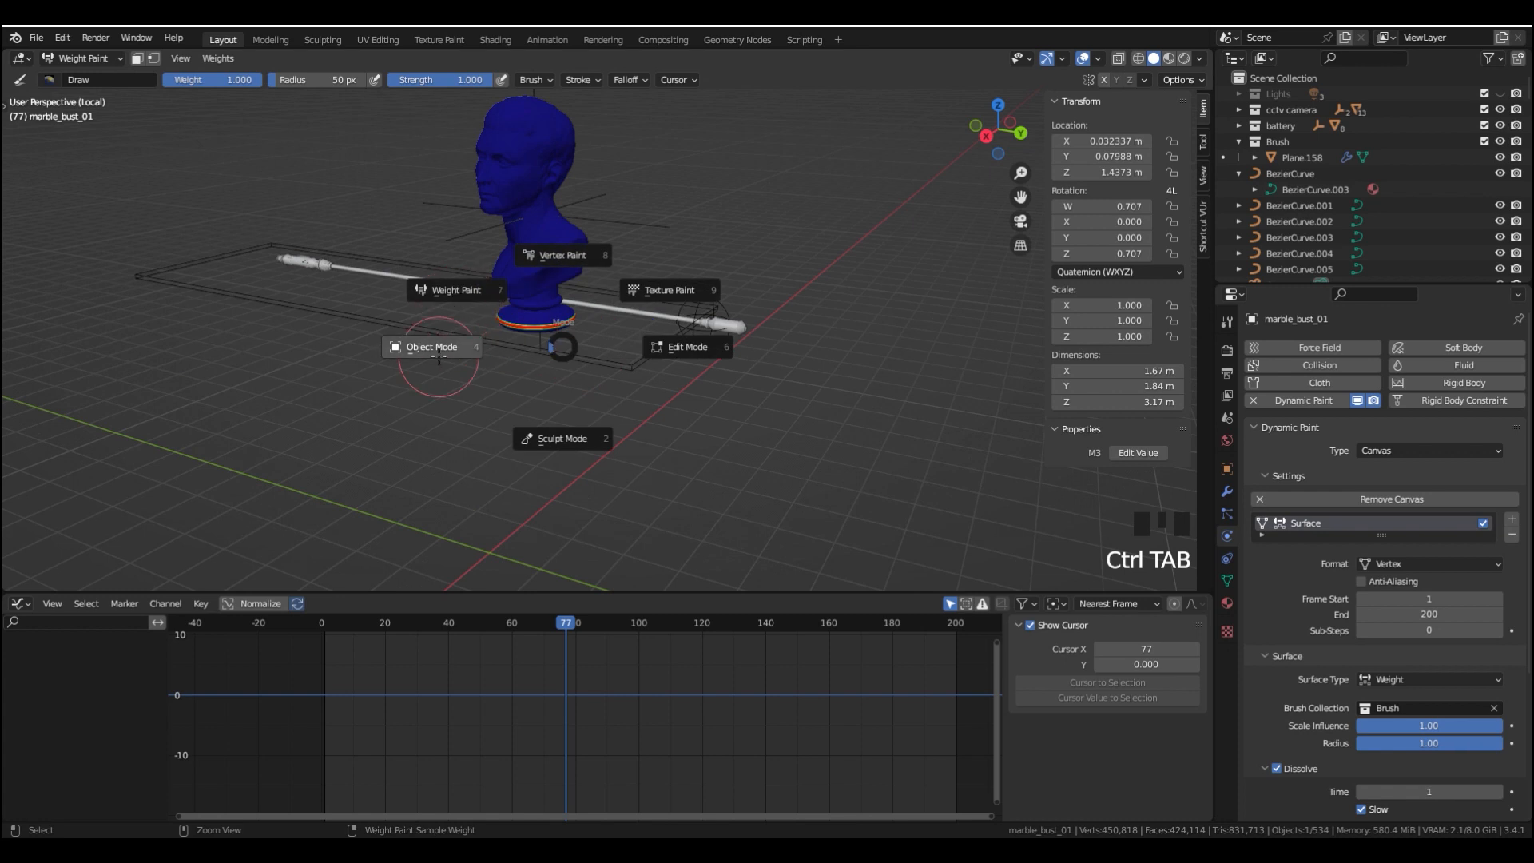
pyautogui.click(441, 351)
pyautogui.moveTo(448, 353); pyautogui.dragTo(639, 312, button='middle')
pyautogui.press('KP_3')
pyautogui.click(242, 58)
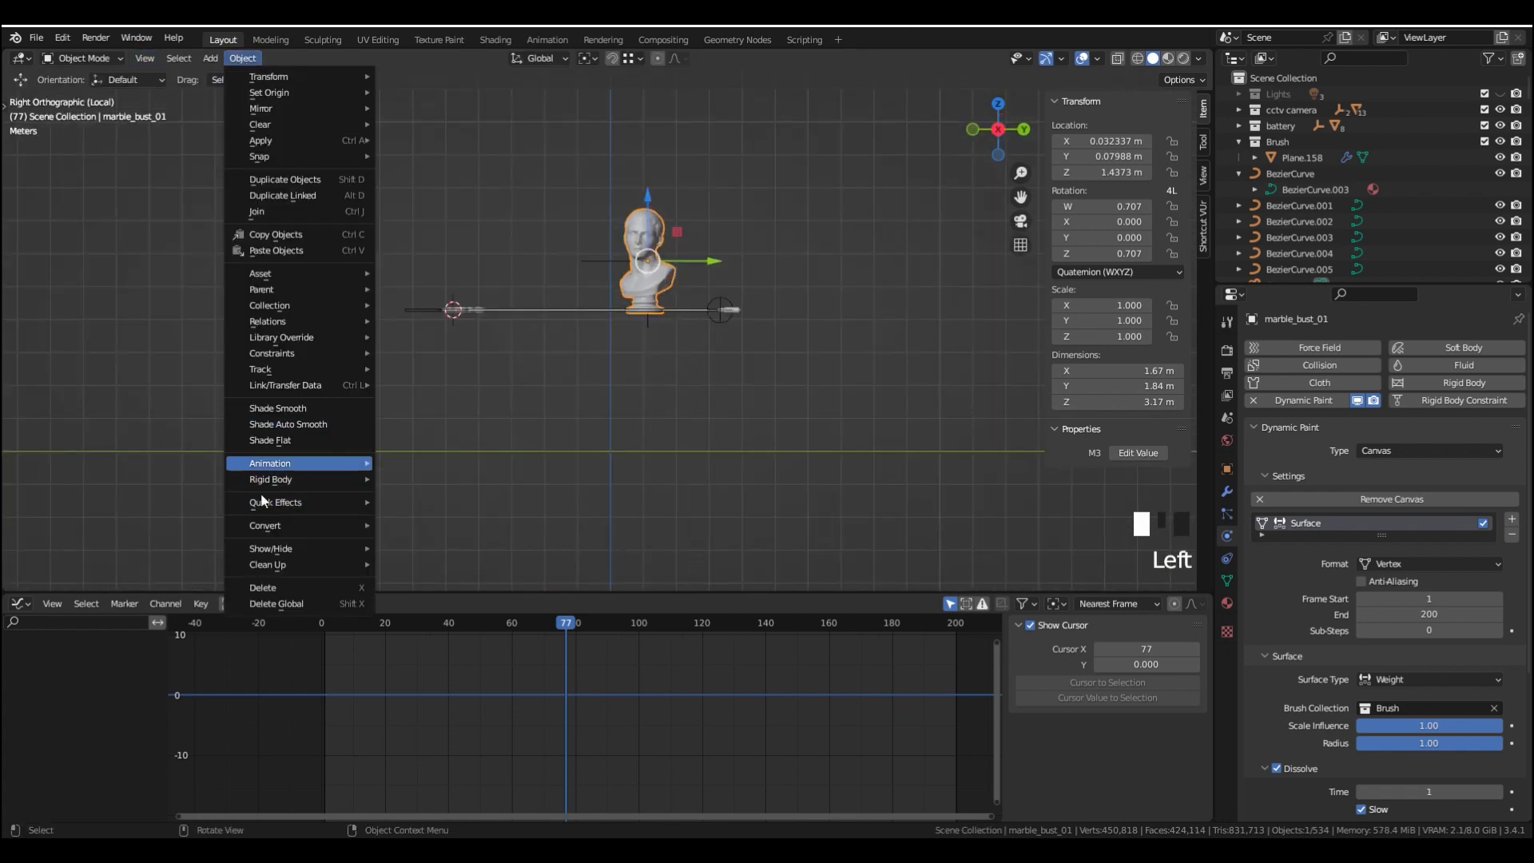
pyautogui.moveTo(299, 505)
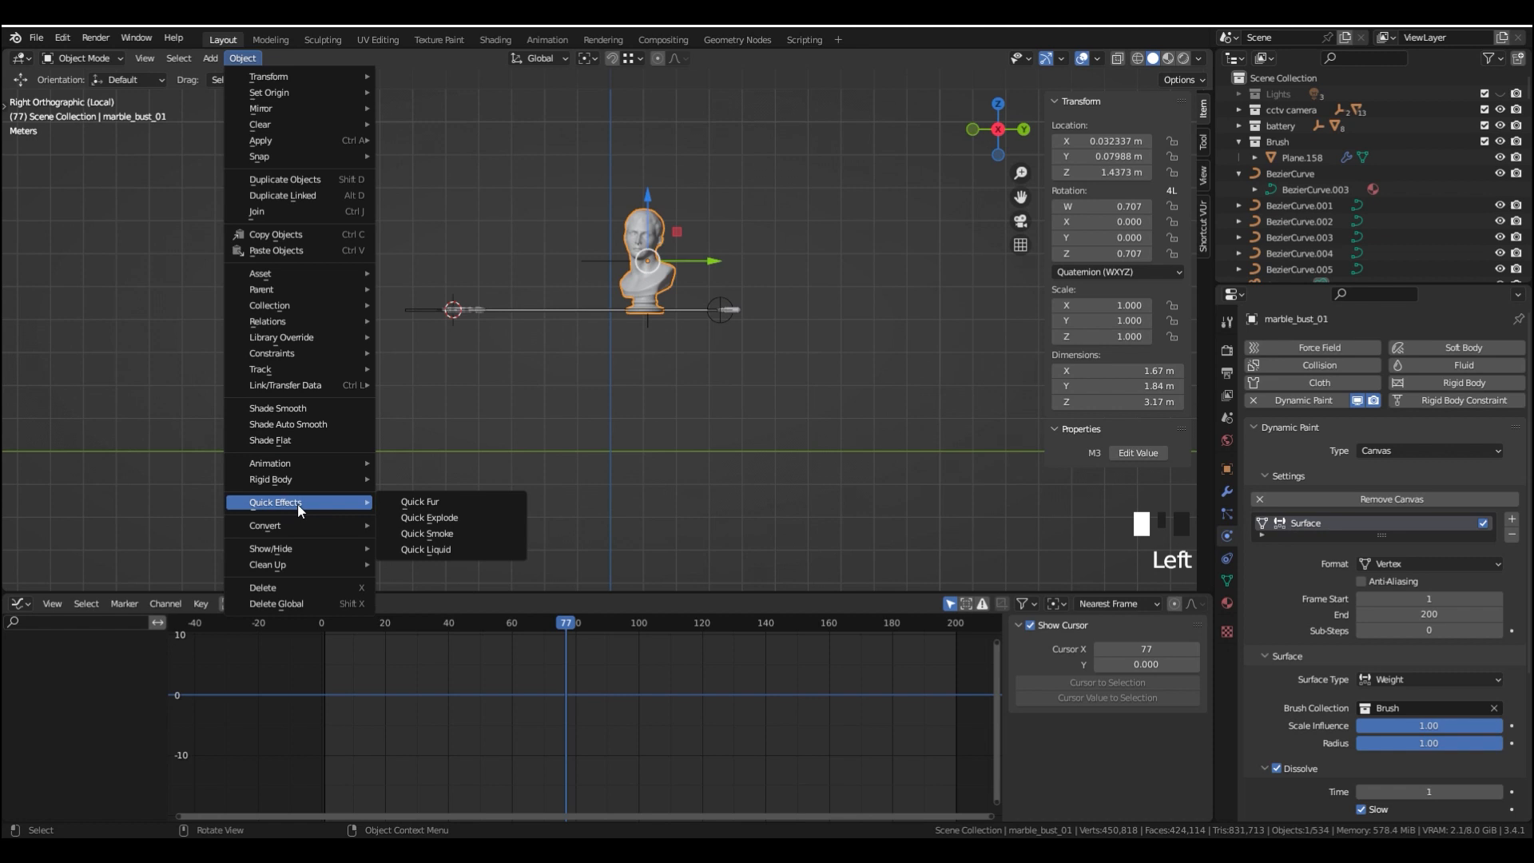
pyautogui.click(479, 533)
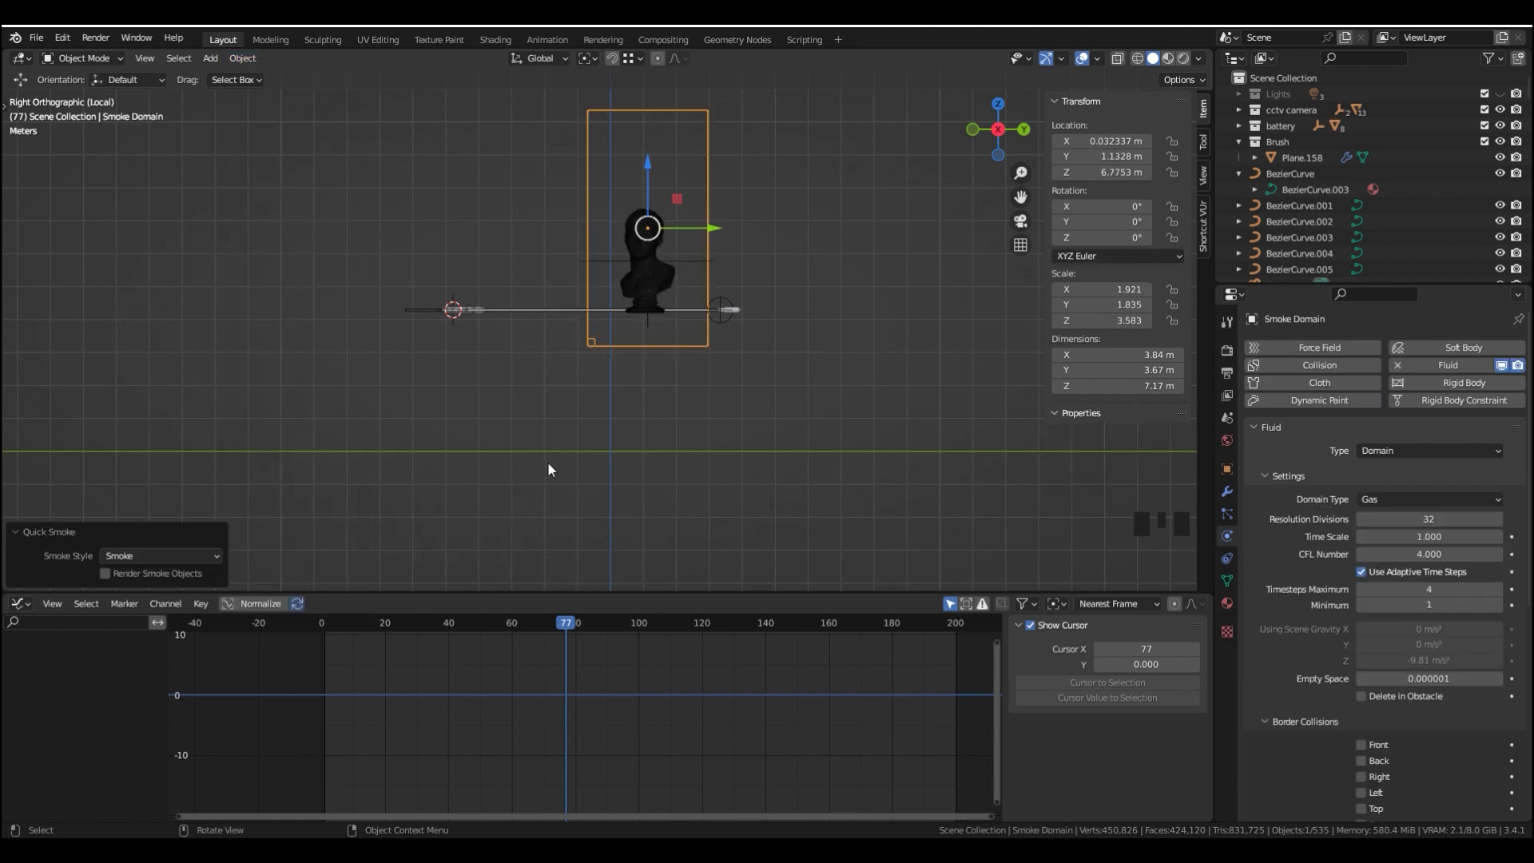
# Go to frame 60, move the smoke domain about -1.49 m in Y and -2.61 m in Z, and enlarge it around the bust's path
pyautogui.keyDown('shift'); pyautogui.moveTo(670, 308); pyautogui.dragTo(713, 231, button='middle'); pyautogui.keyUp('shift')
pyautogui.scroll(3, 637, 506)
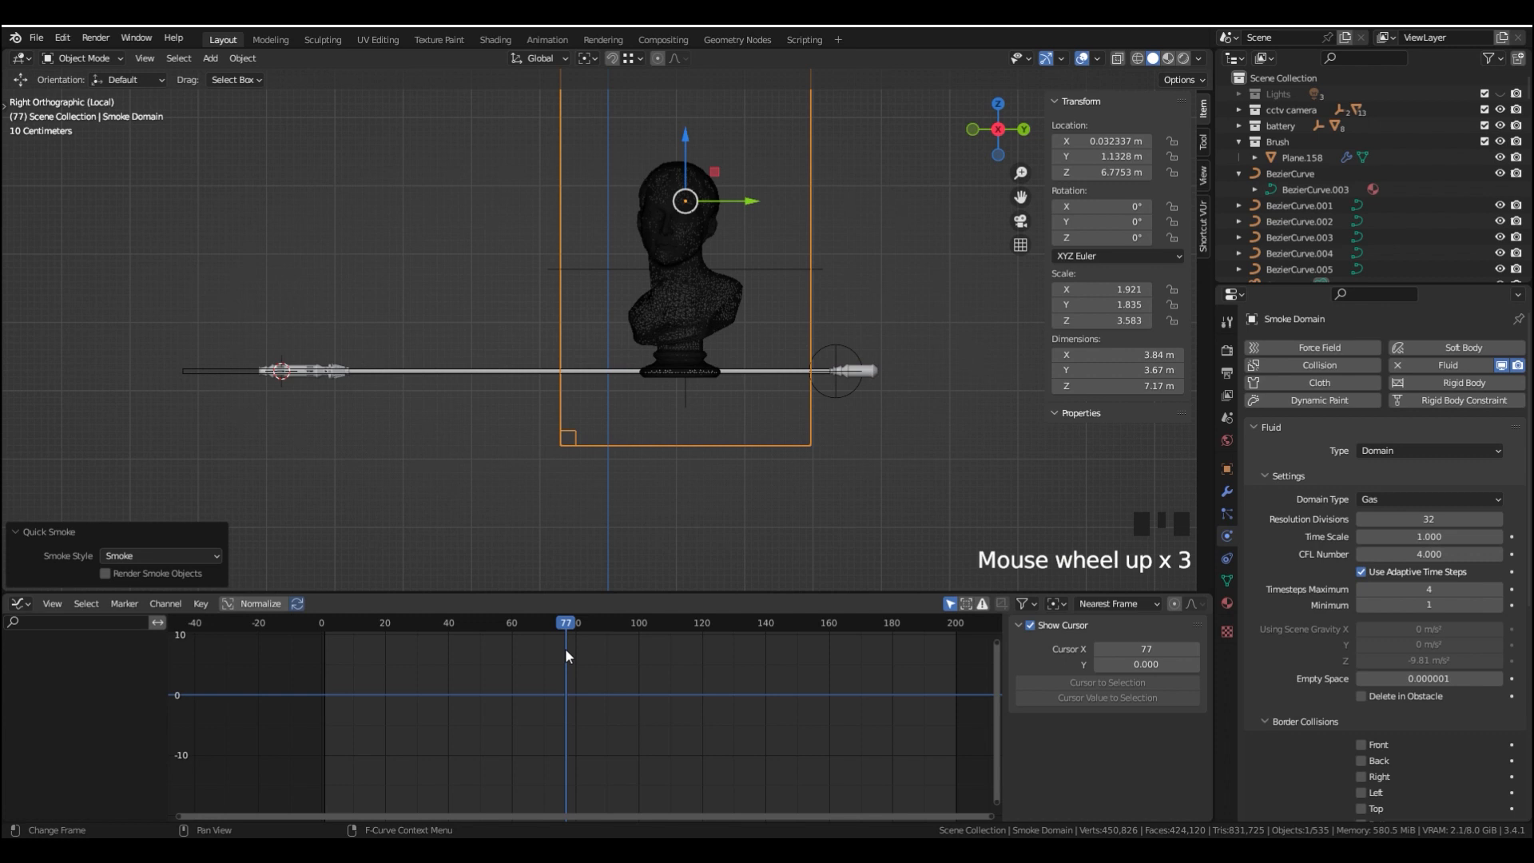
pyautogui.moveTo(571, 622); pyautogui.dragTo(514, 625)
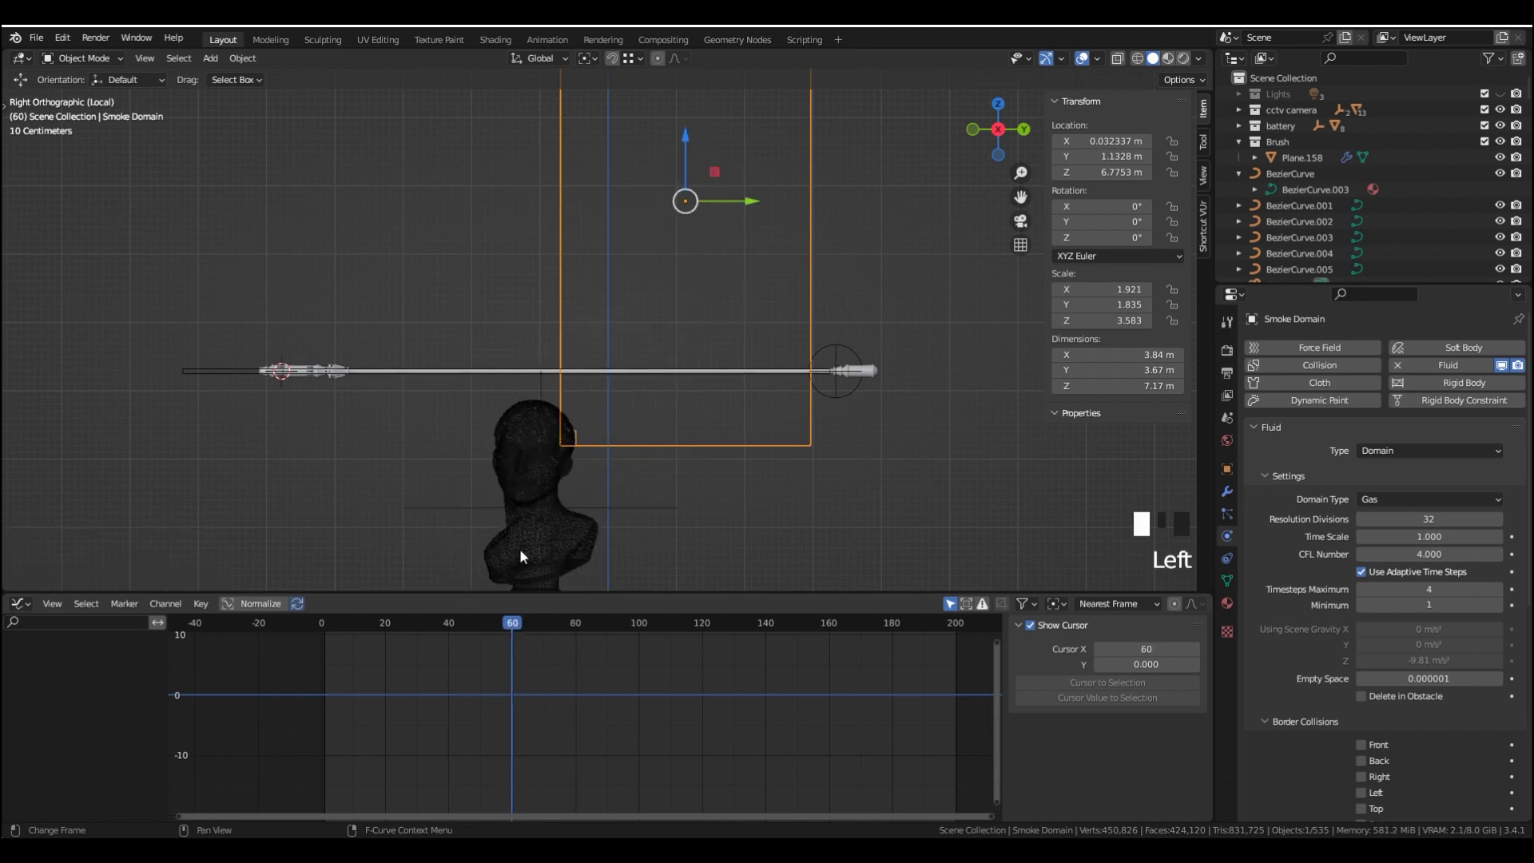
pyautogui.moveTo(714, 175); pyautogui.dragTo(595, 351)
pyautogui.scroll(-3, 595, 352)
pyautogui.moveTo(595, 351)
pyautogui.mouseDown(button='middle')
pyautogui.moveTo(519, 340)
pyautogui.moveTo(576, 348)
pyautogui.mouseUp(button='middle')
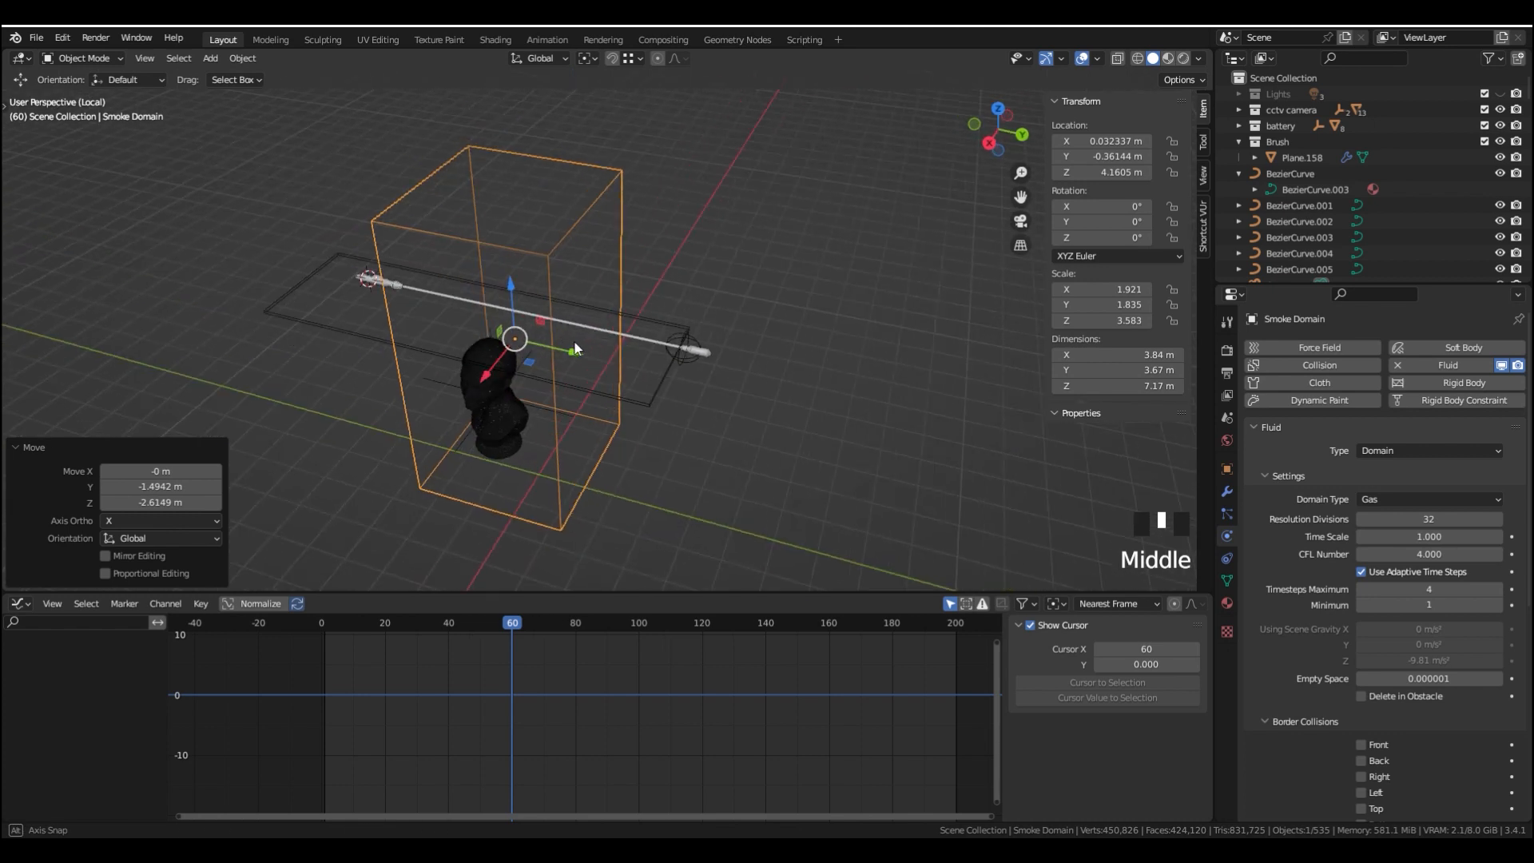
pyautogui.press('s')
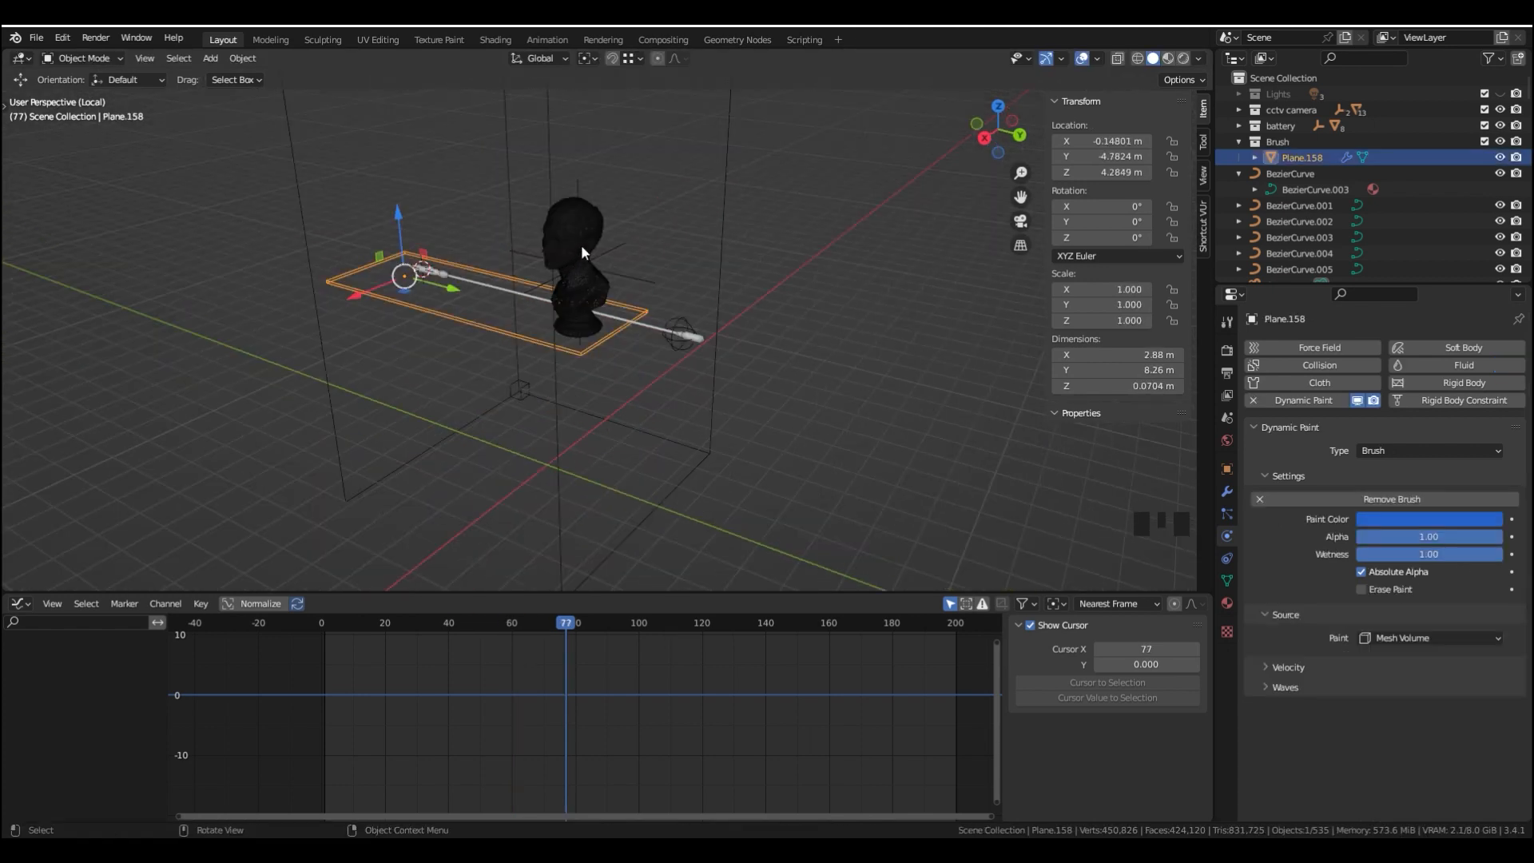
# Select the marble bust and set its viewport display to Textured
pyautogui.click(582, 246)
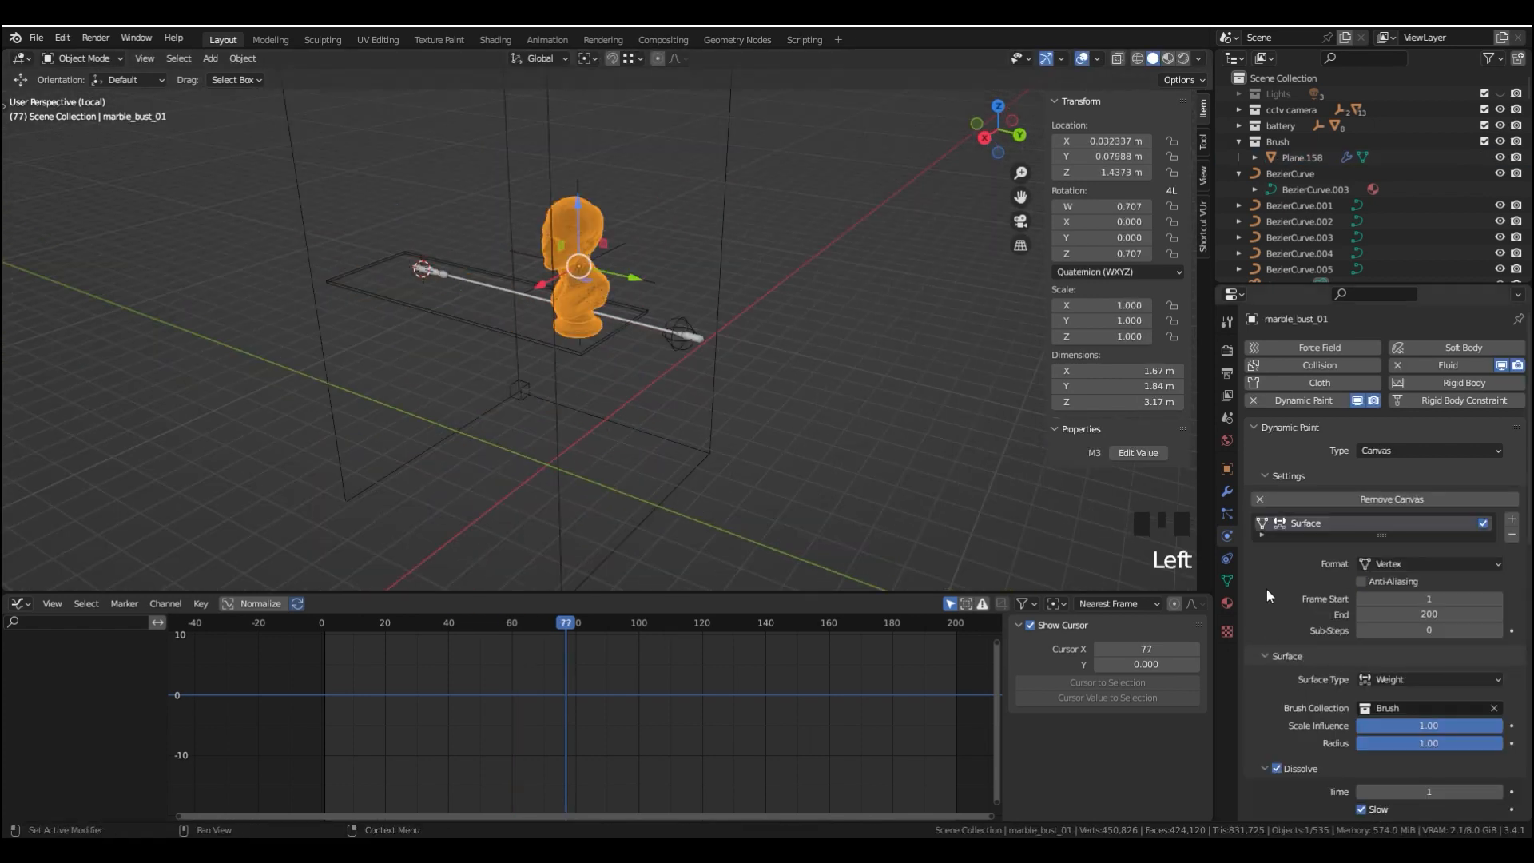
pyautogui.click(1227, 470)
pyautogui.moveTo(1409, 787); pyautogui.dragTo(1411, 746, button='middle')
pyautogui.click(1411, 745)
pyautogui.click(1411, 675)
pyautogui.scroll(2, 1009, 411)
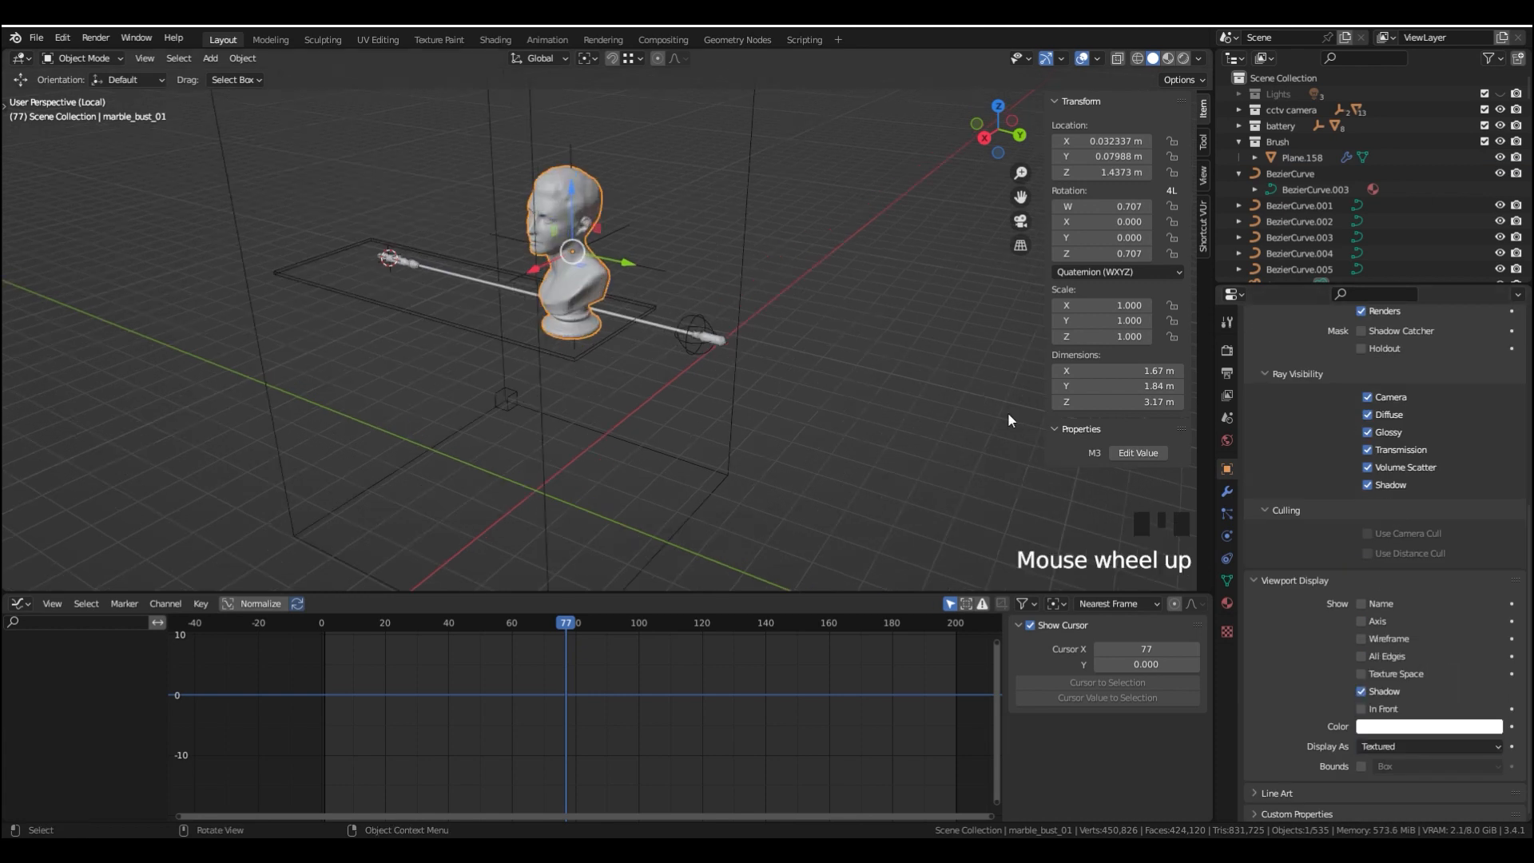
# Assign the vertex group "Group" to the marble bust's smoke flow settings so its weights control the emission
pyautogui.click(1226, 536)
pyautogui.middleClick(1297, 487)
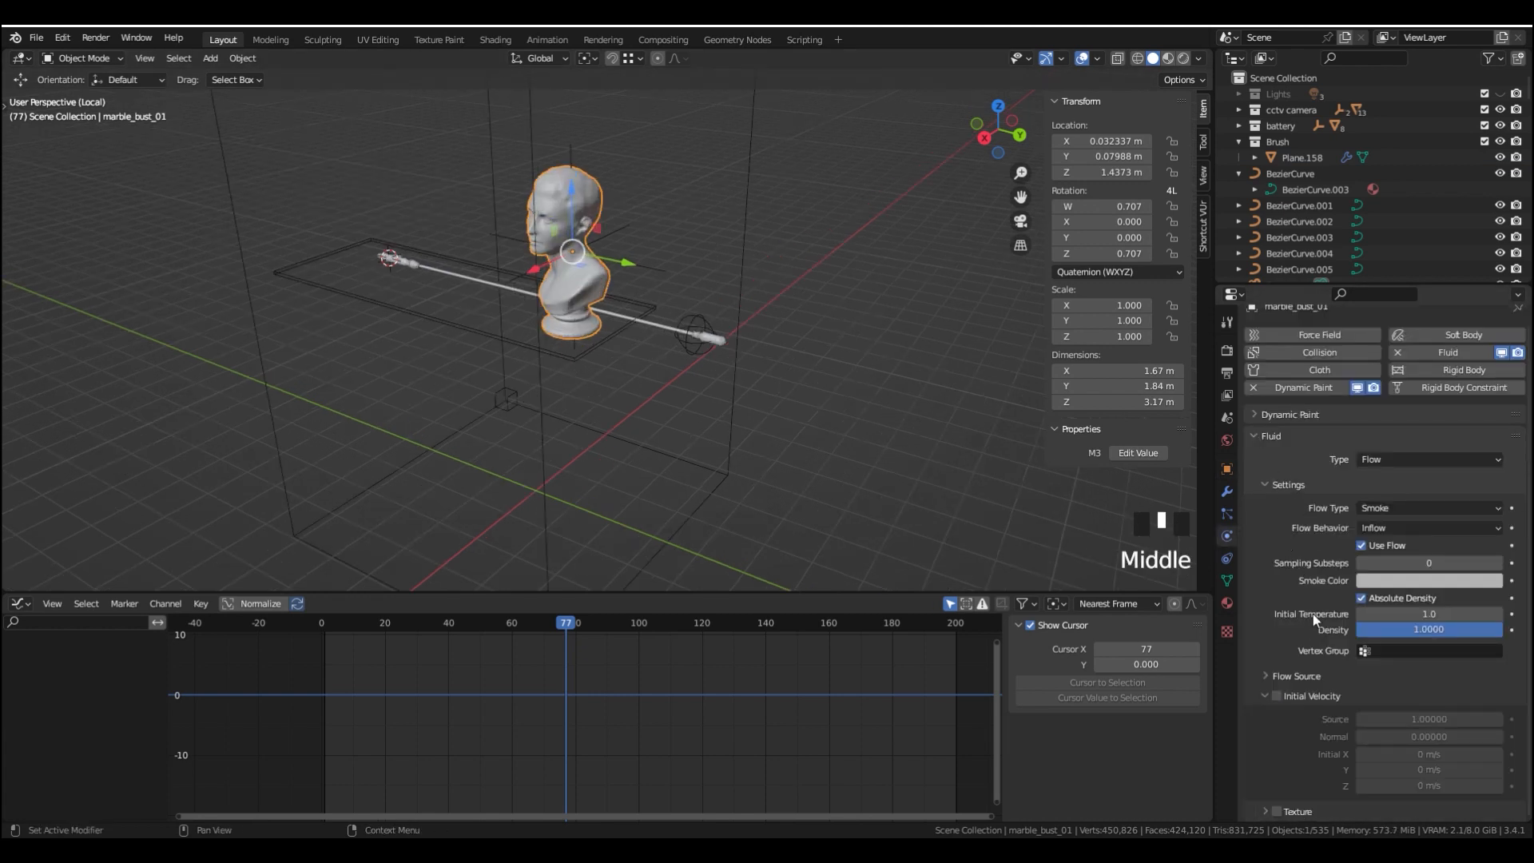
pyautogui.click(1398, 649)
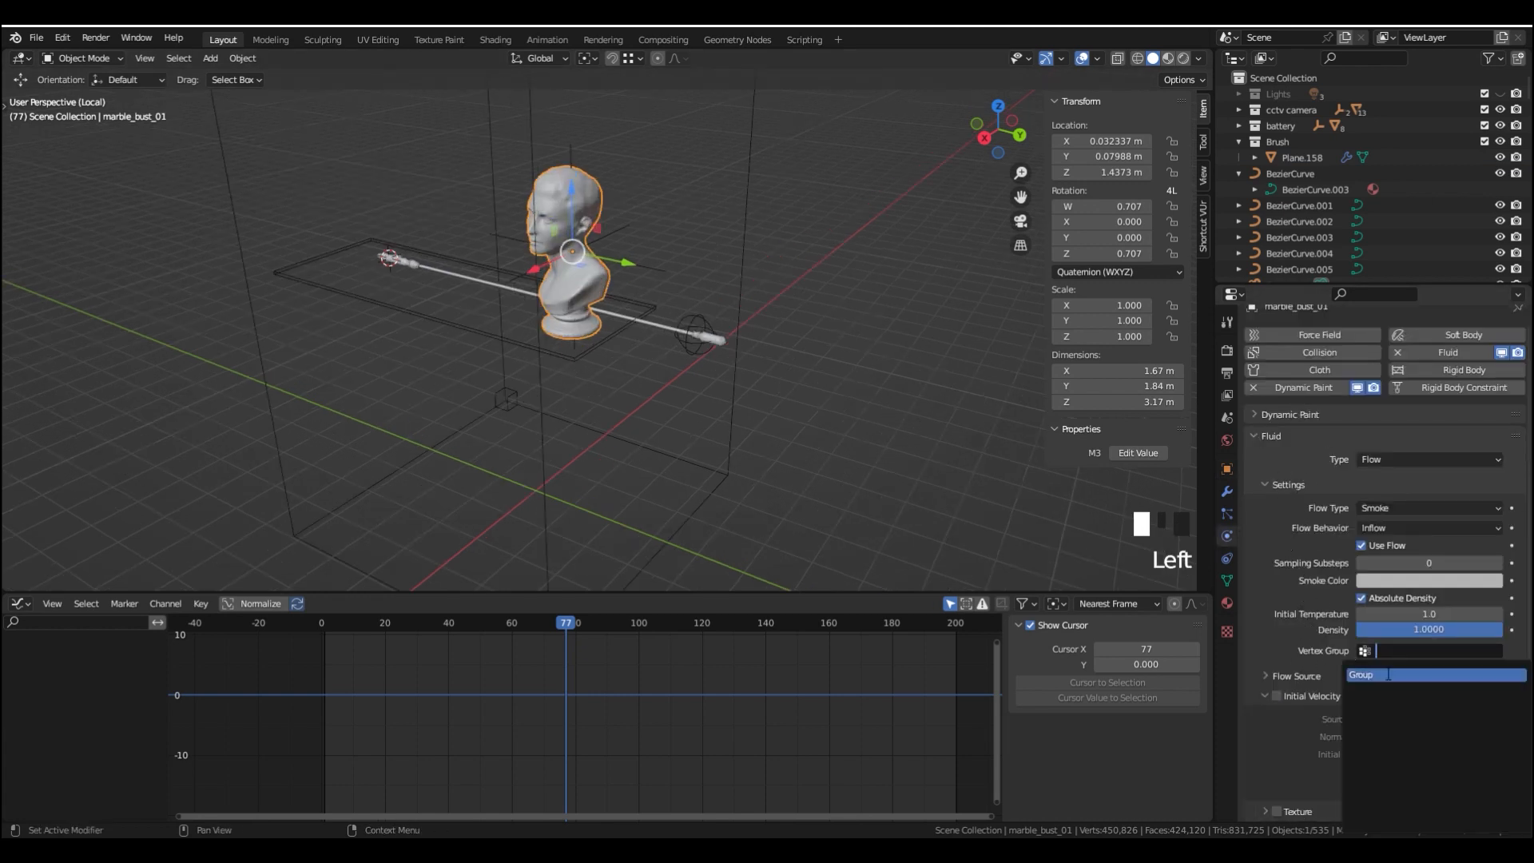
pyautogui.moveTo(602, 381); pyautogui.dragTo(638, 362, button='middle')
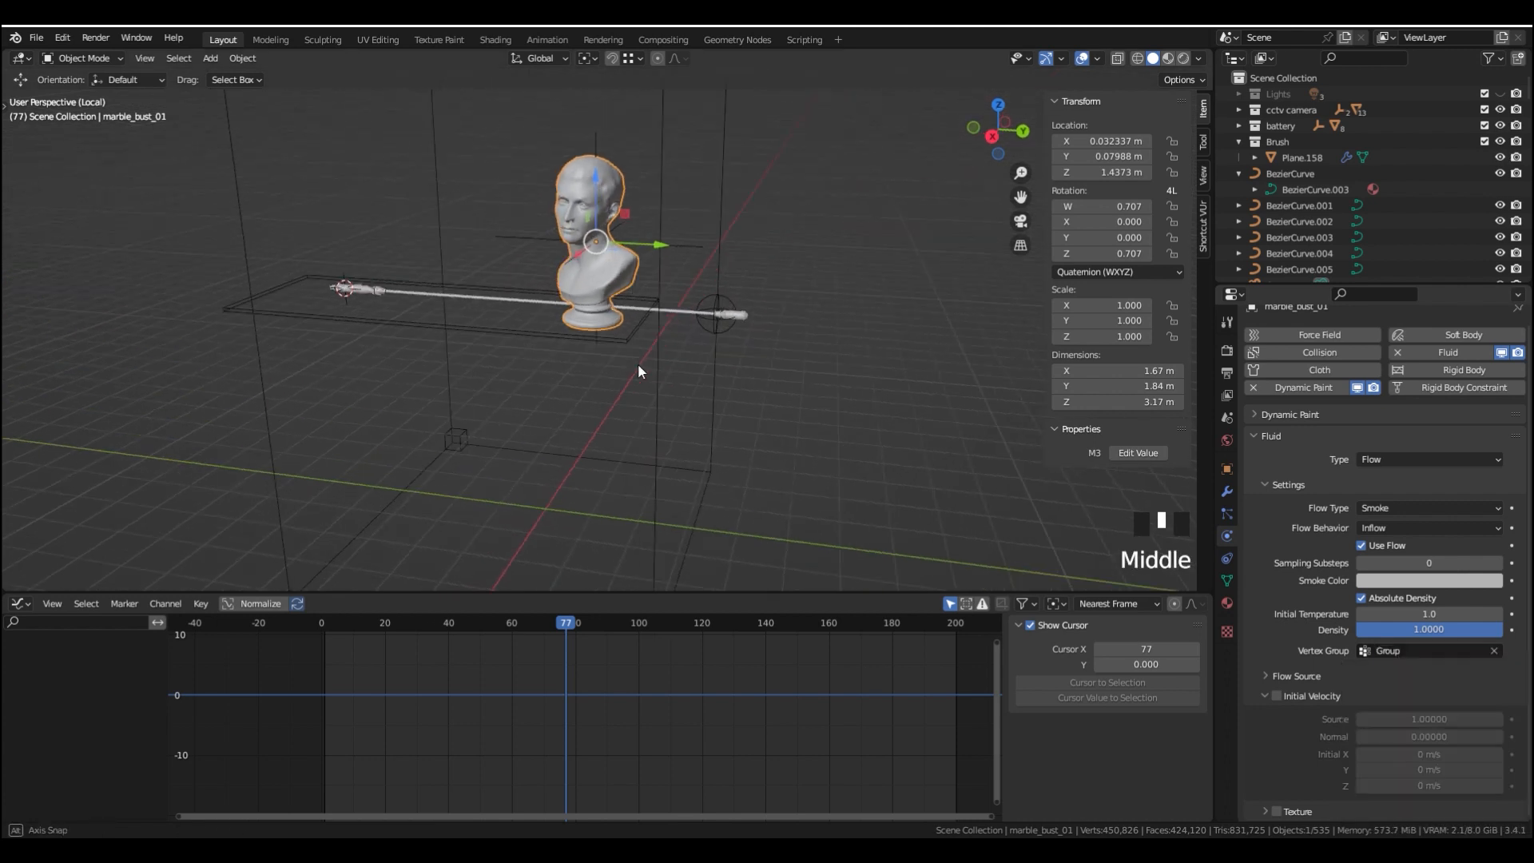
# Play the smoke simulation from the first frame and examine from the side where the bust emits smoke while crossing the plate
pyautogui.click(689, 521)
pyautogui.scroll(-5, 670, 510)
pyautogui.click(438, 632)
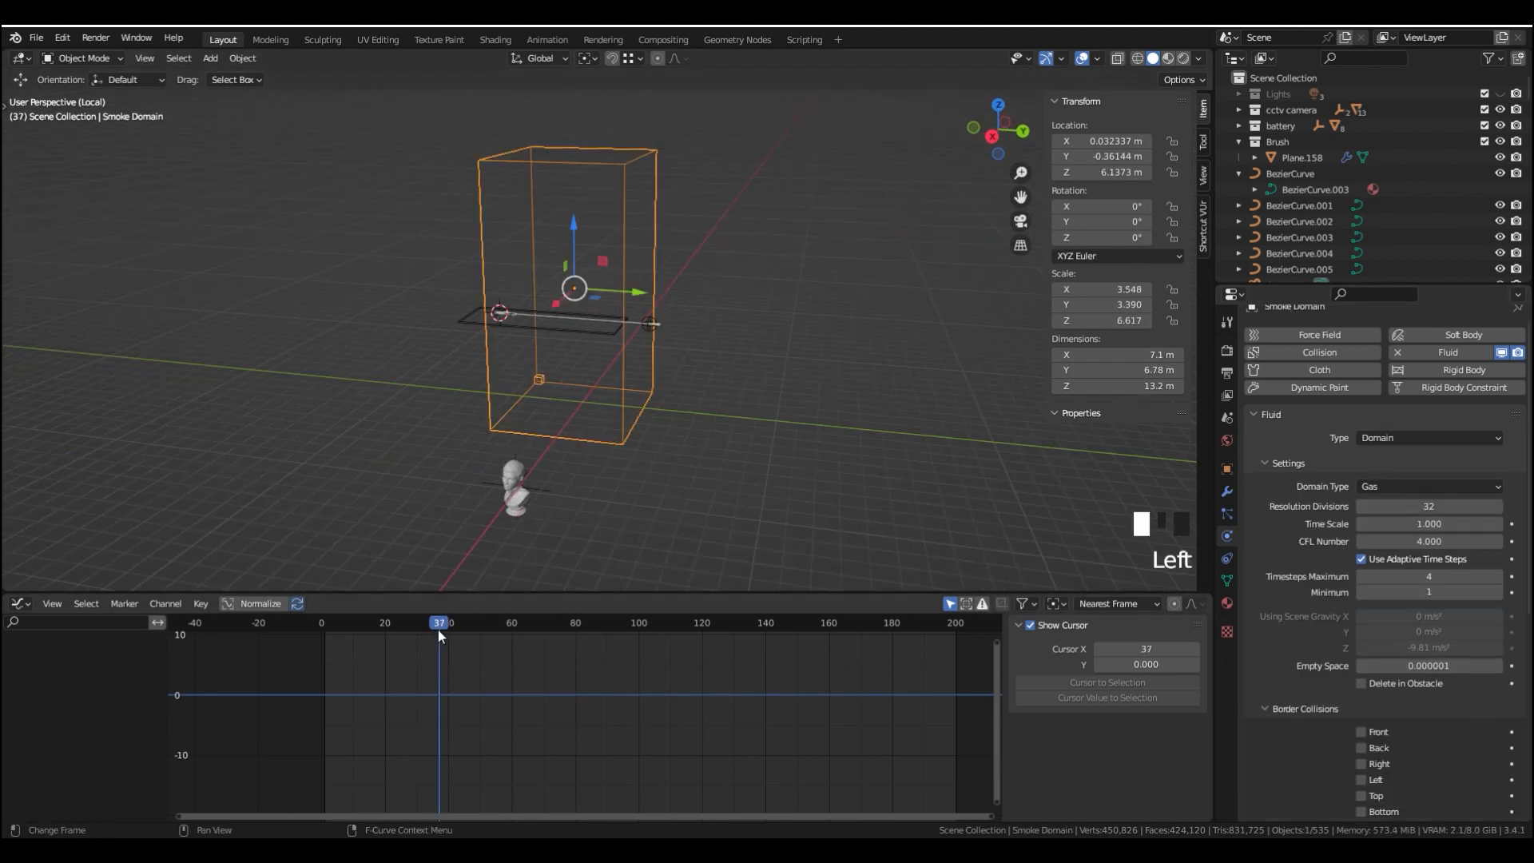
pyautogui.hotkey('shift', 'Left')
pyautogui.press('space')
pyautogui.press('space')
pyautogui.press('KP_3')
pyautogui.scroll(10, 564, 321)
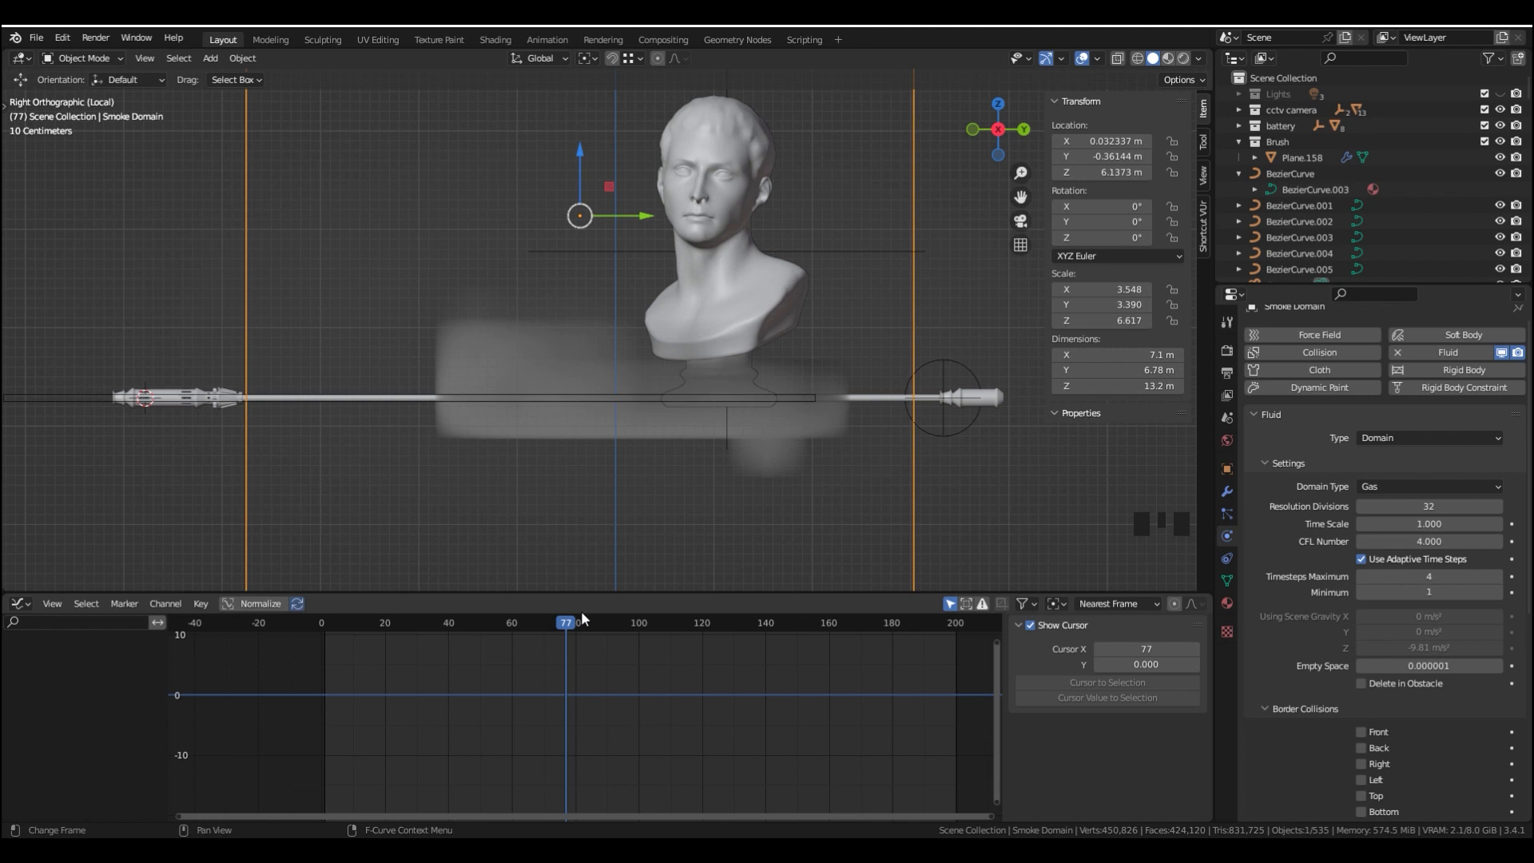
pyautogui.press('space')
pyautogui.press('space')
pyautogui.moveTo(641, 343); pyautogui.dragTo(694, 323, button='middle')
pyautogui.scroll(-4, 668, 404)
pyautogui.moveTo(669, 404); pyautogui.dragTo(677, 415, button='middle')
# Add a Wind force field with strength 10 at the world origin and play back the smoke simulation
pyautogui.hotkey('shift', 'c')
pyautogui.hotkey('shift', 'a')
pyautogui.moveTo(642, 580)
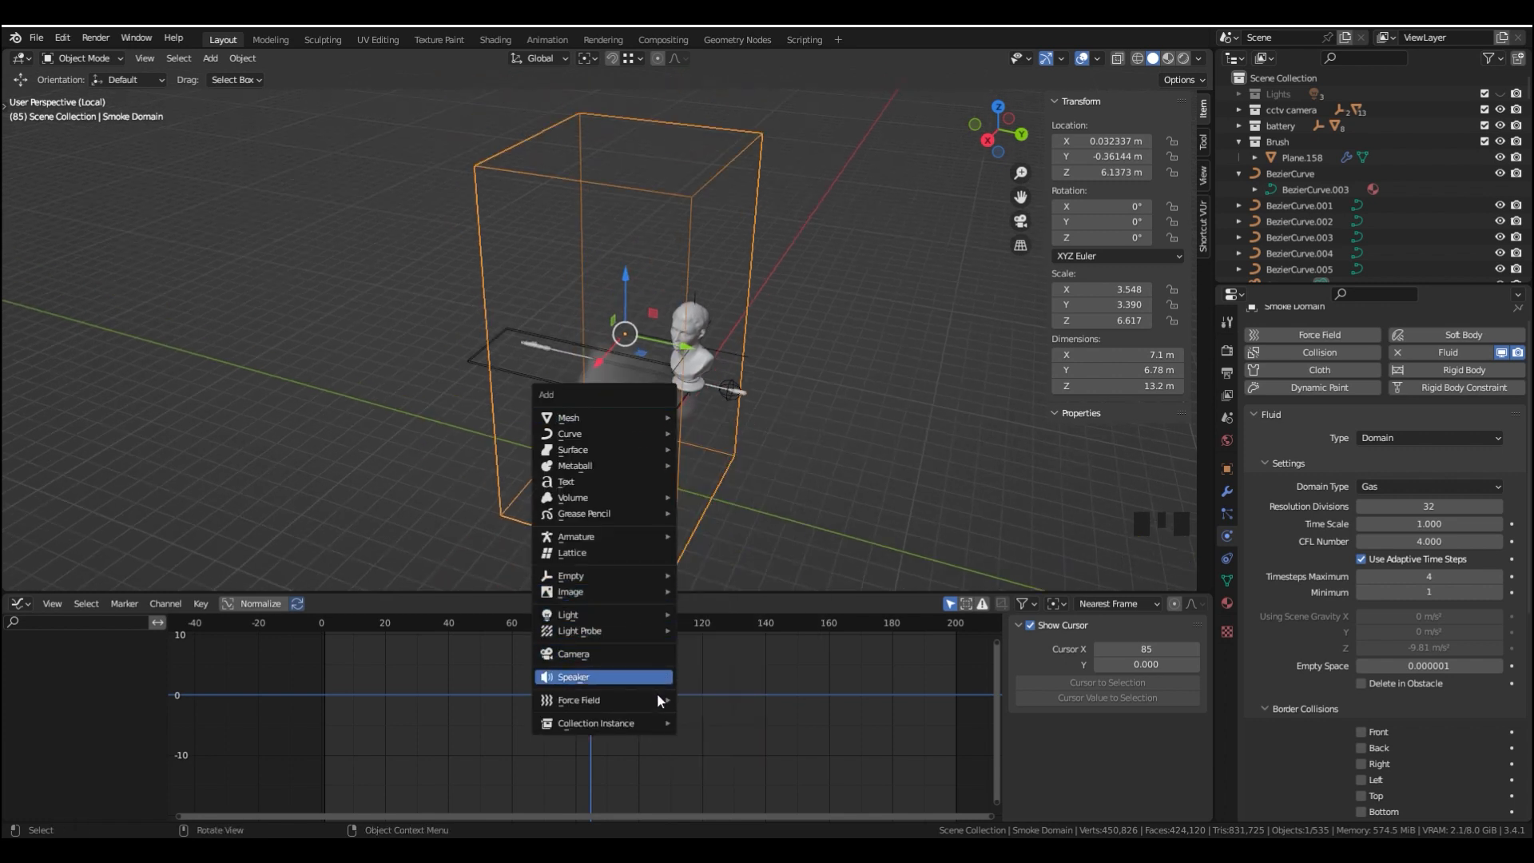
pyautogui.moveTo(661, 701)
pyautogui.click(727, 510)
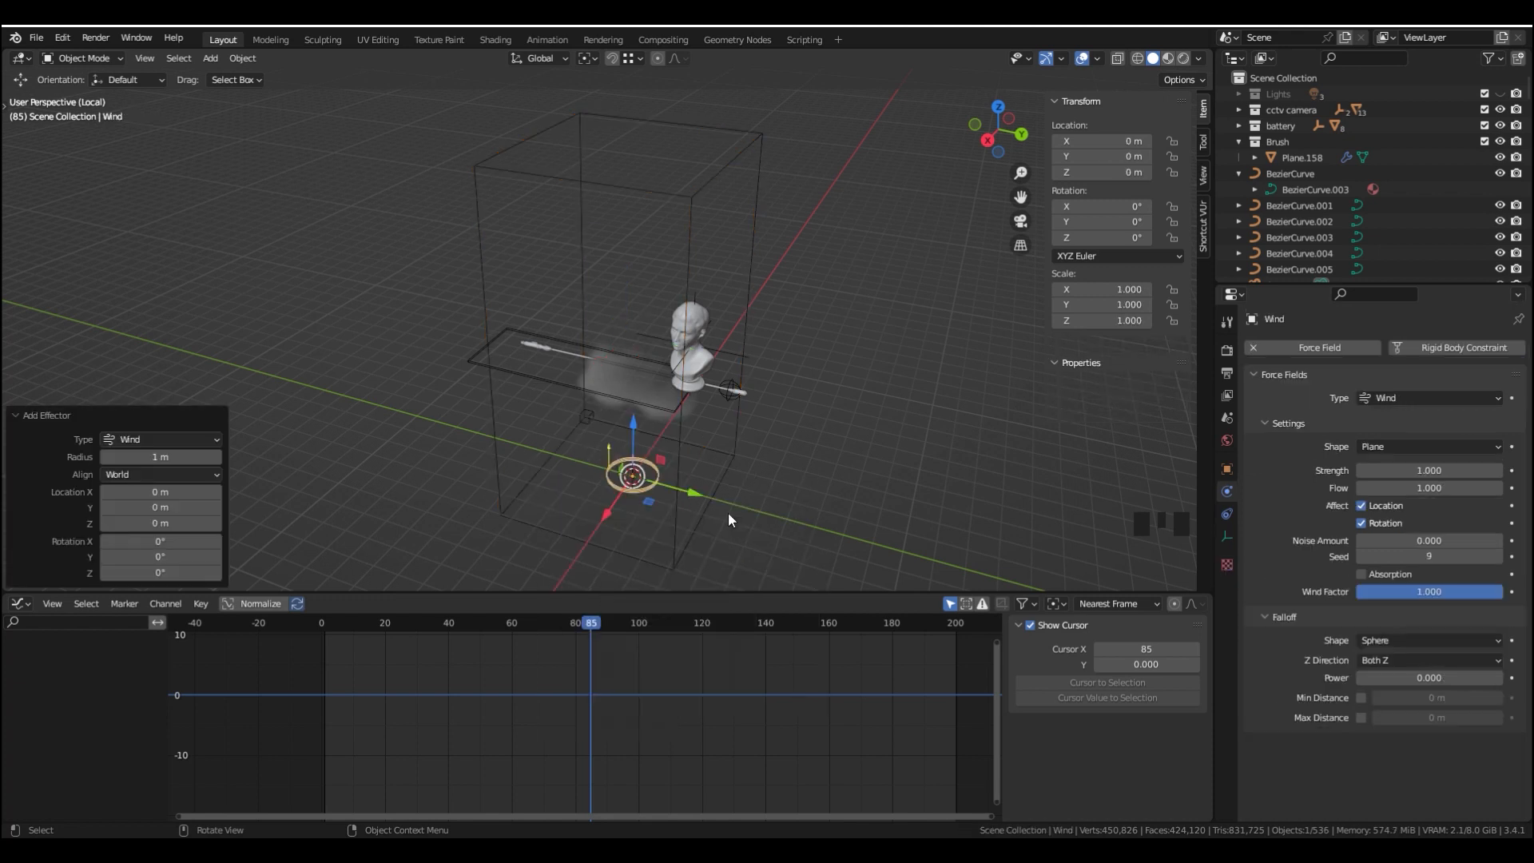
pyautogui.click(1429, 471)
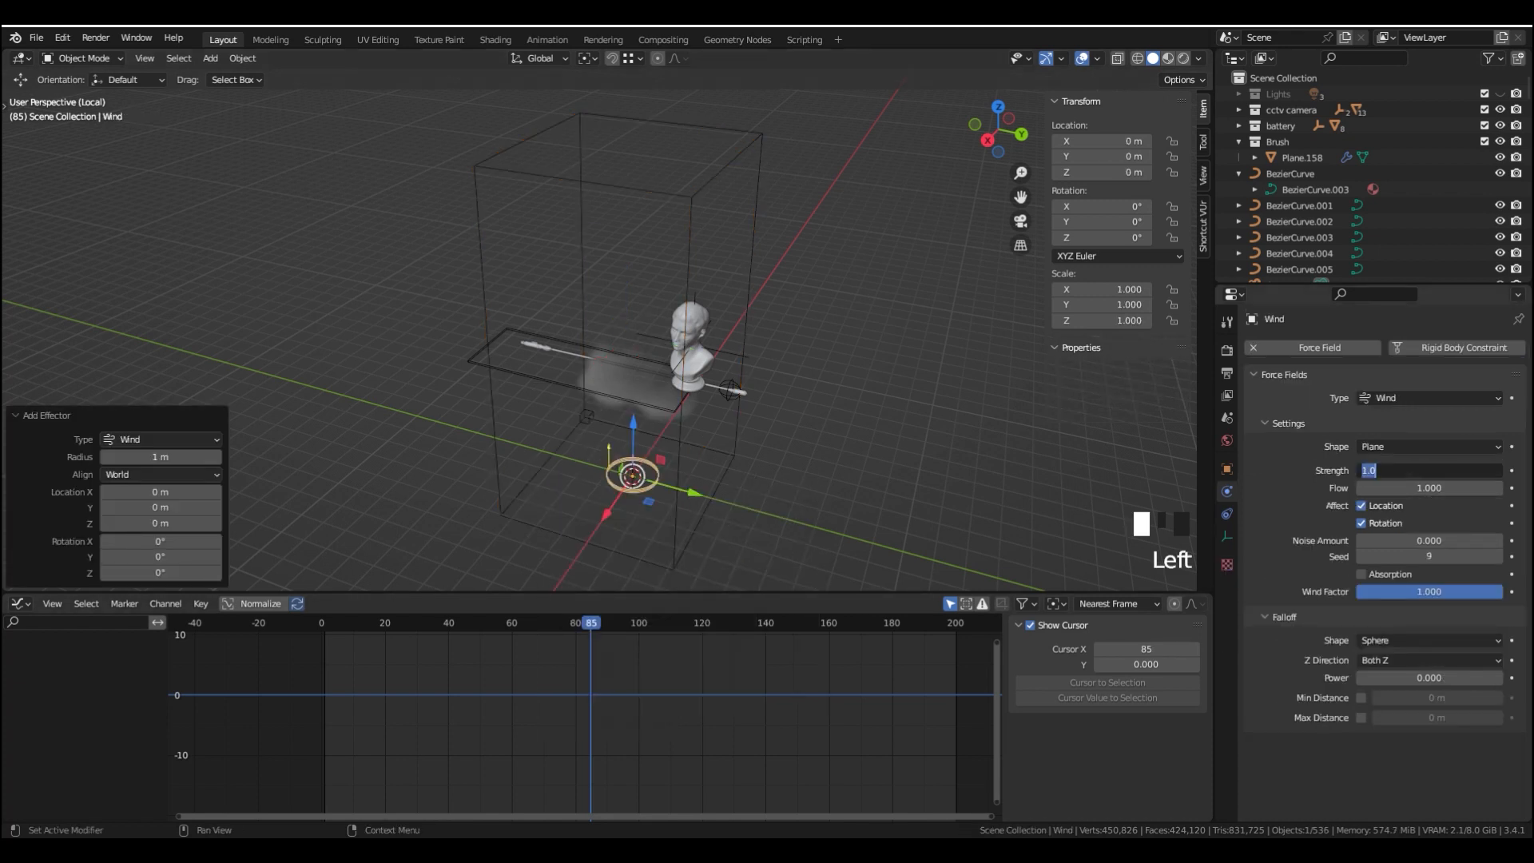
pyautogui.write('10')
pyautogui.press('Return')
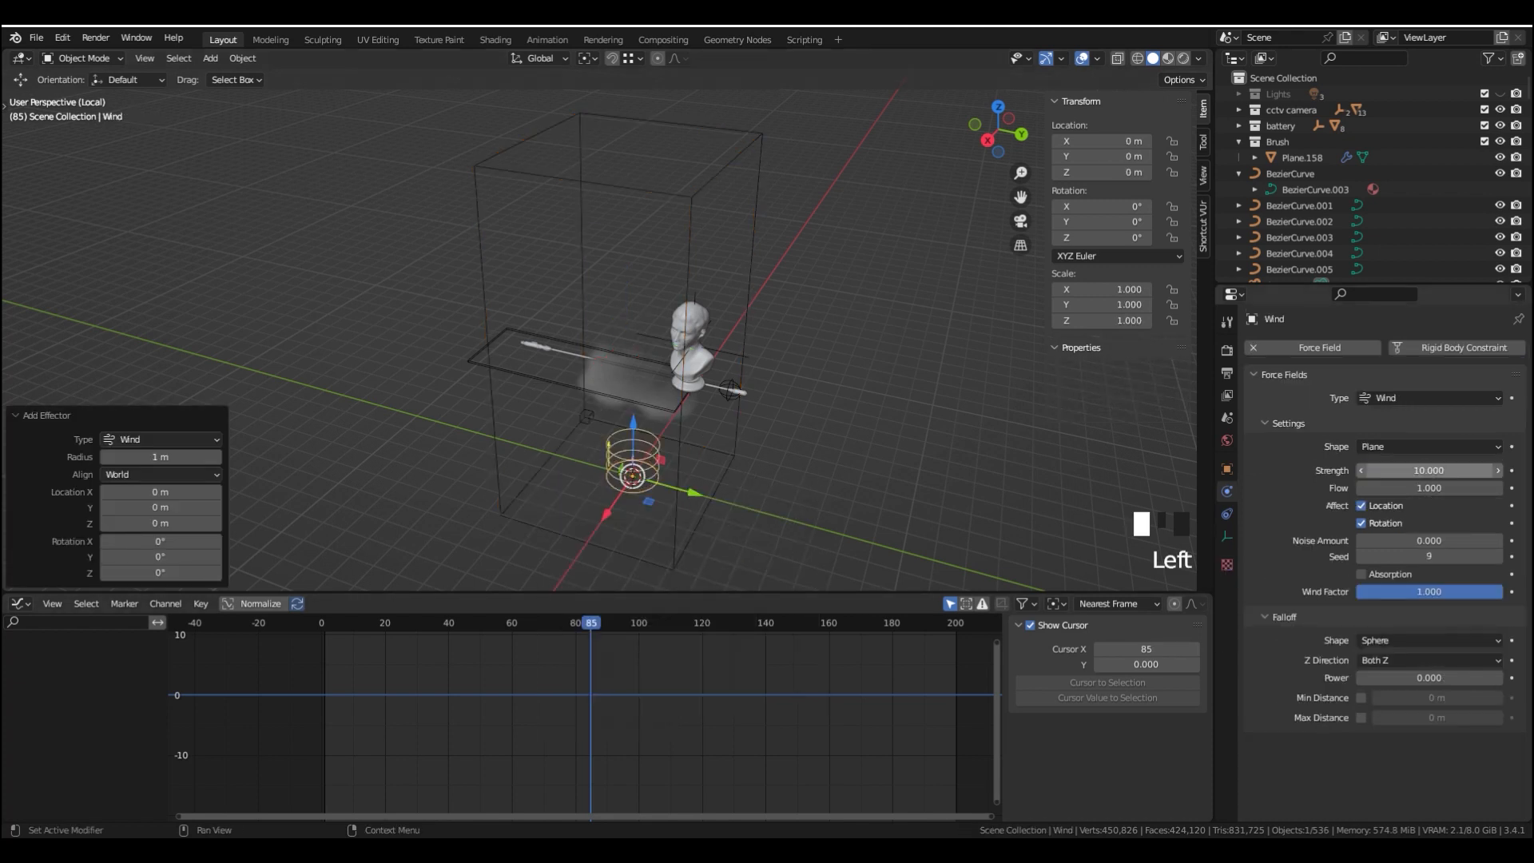
pyautogui.press('space')
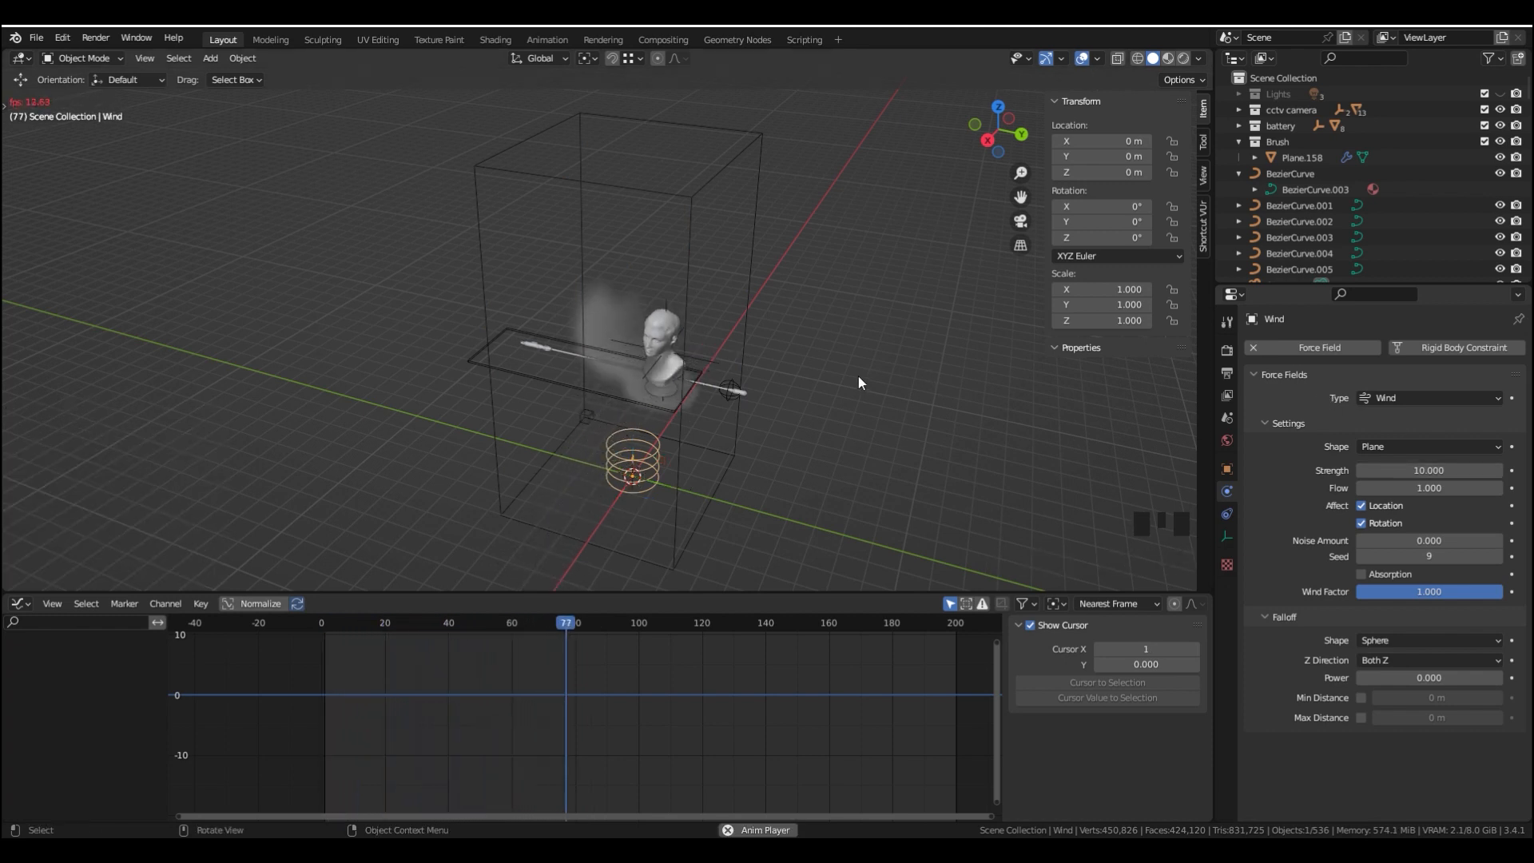
pyautogui.press('space')
pyautogui.scroll(4, 778, 342)
pyautogui.moveTo(780, 343); pyautogui.dragTo(815, 294, button='middle')
# Set the smoke domain's Resolution Divisions to 100
pyautogui.click(899, 377)
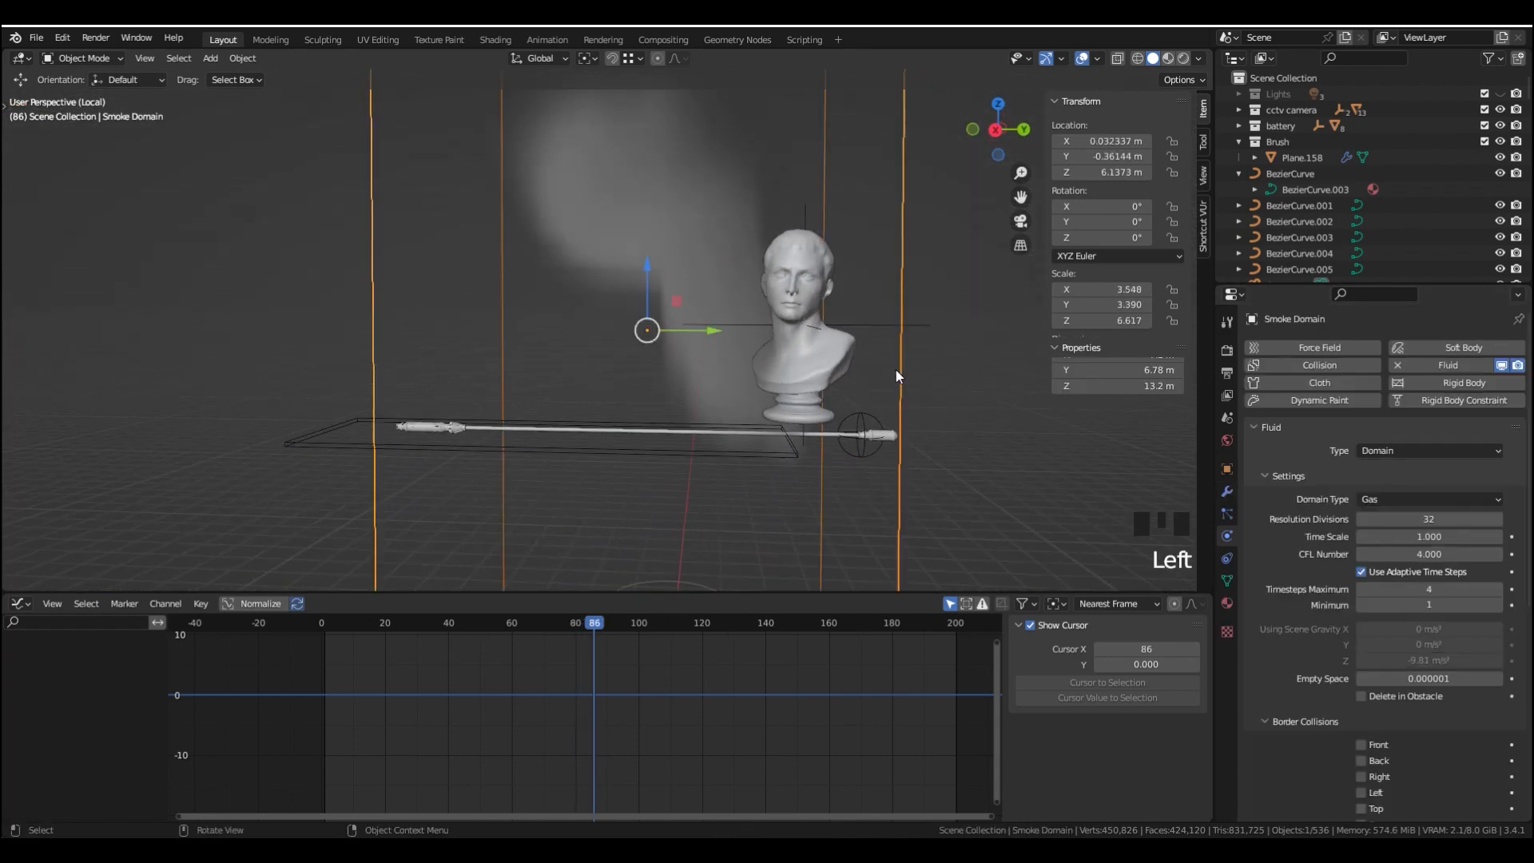
pyautogui.click(1401, 521)
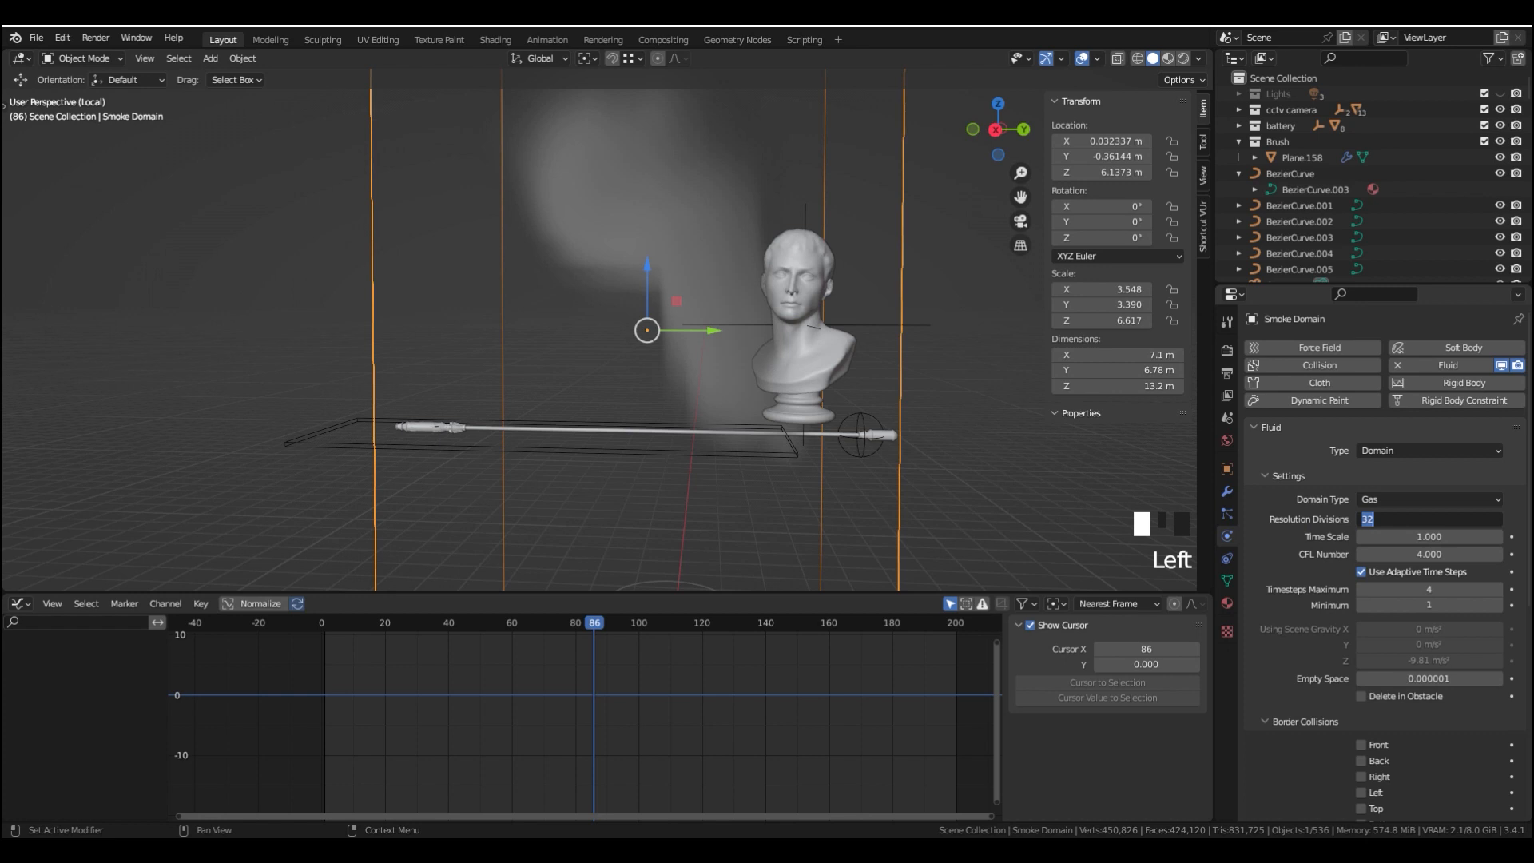
pyautogui.write('100')
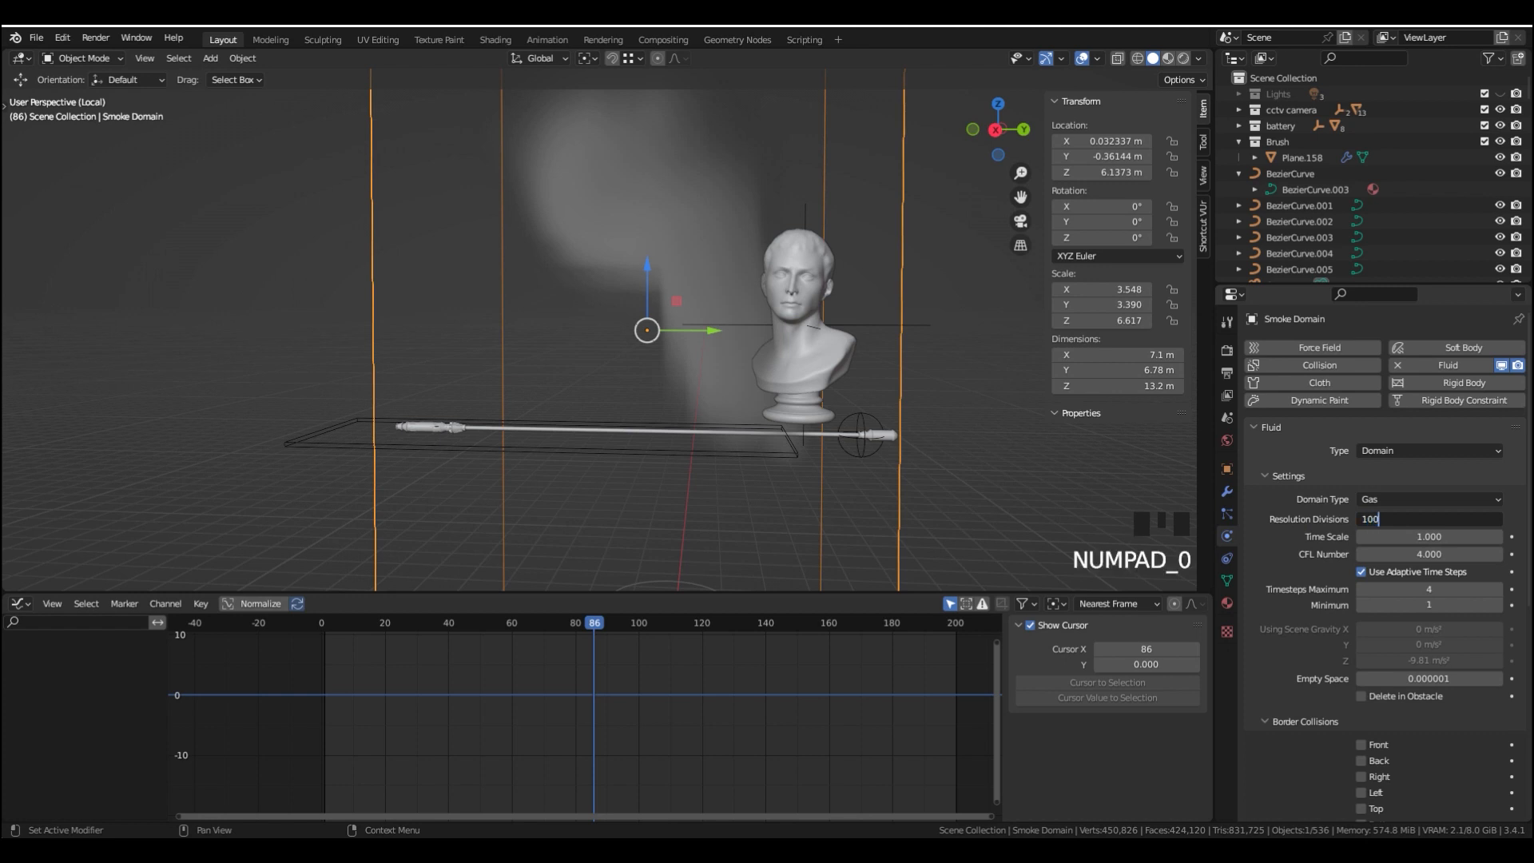
pyautogui.press('Return')
pyautogui.scroll(-3, 772, 355)
pyautogui.moveTo(772, 355); pyautogui.dragTo(762, 374, button='middle')
# Enable Adaptive Domain on the smoke domain with a threshold of 0.005 and replay the simulation to frame 92
pyautogui.moveTo(1306, 697); pyautogui.dragTo(1321, 549, button='middle')
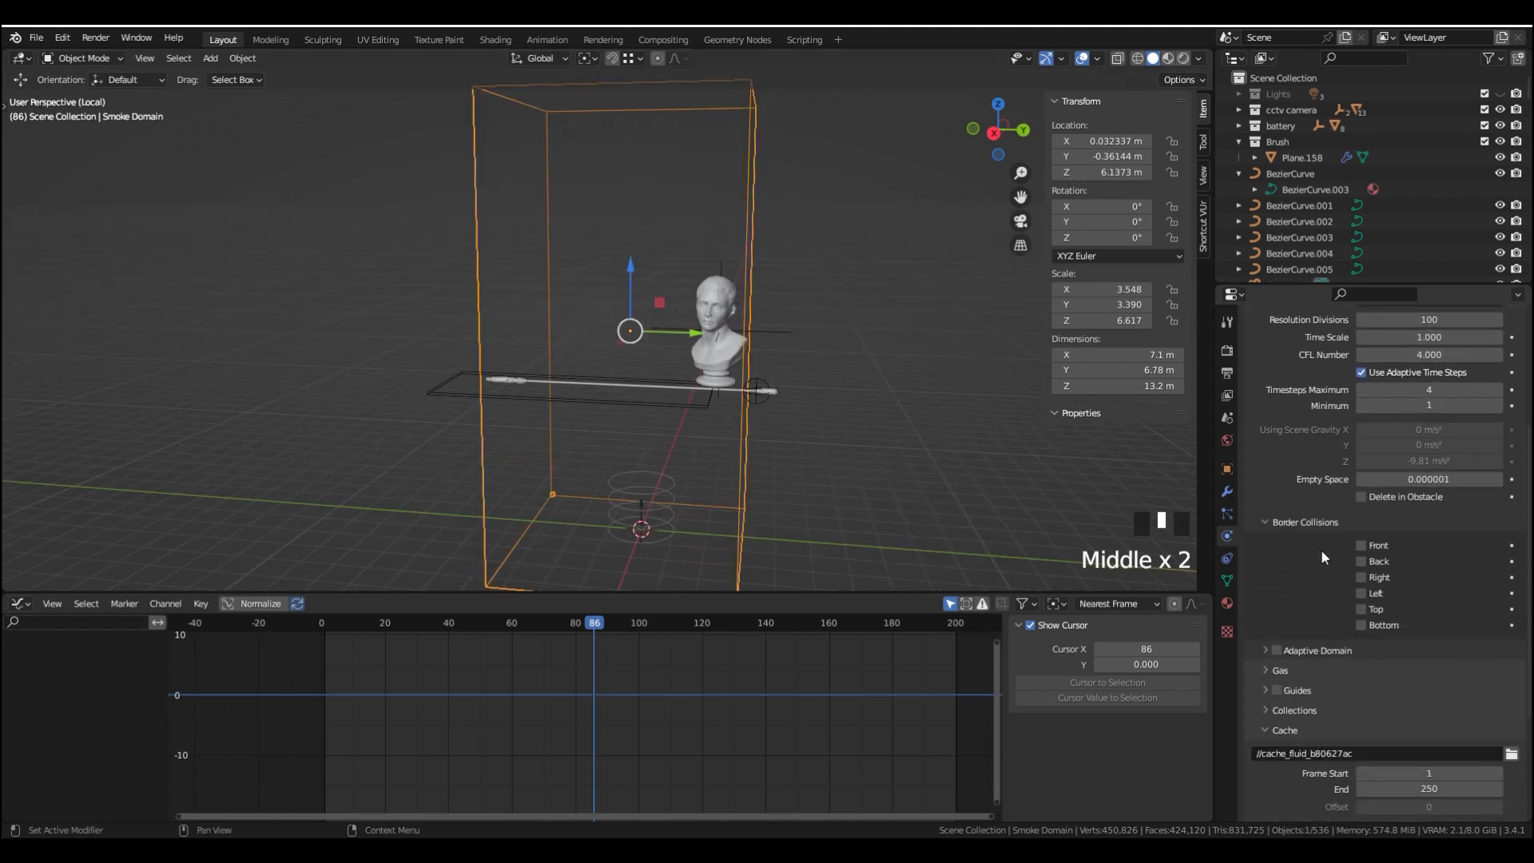
pyautogui.click(1276, 649)
pyautogui.click(1266, 651)
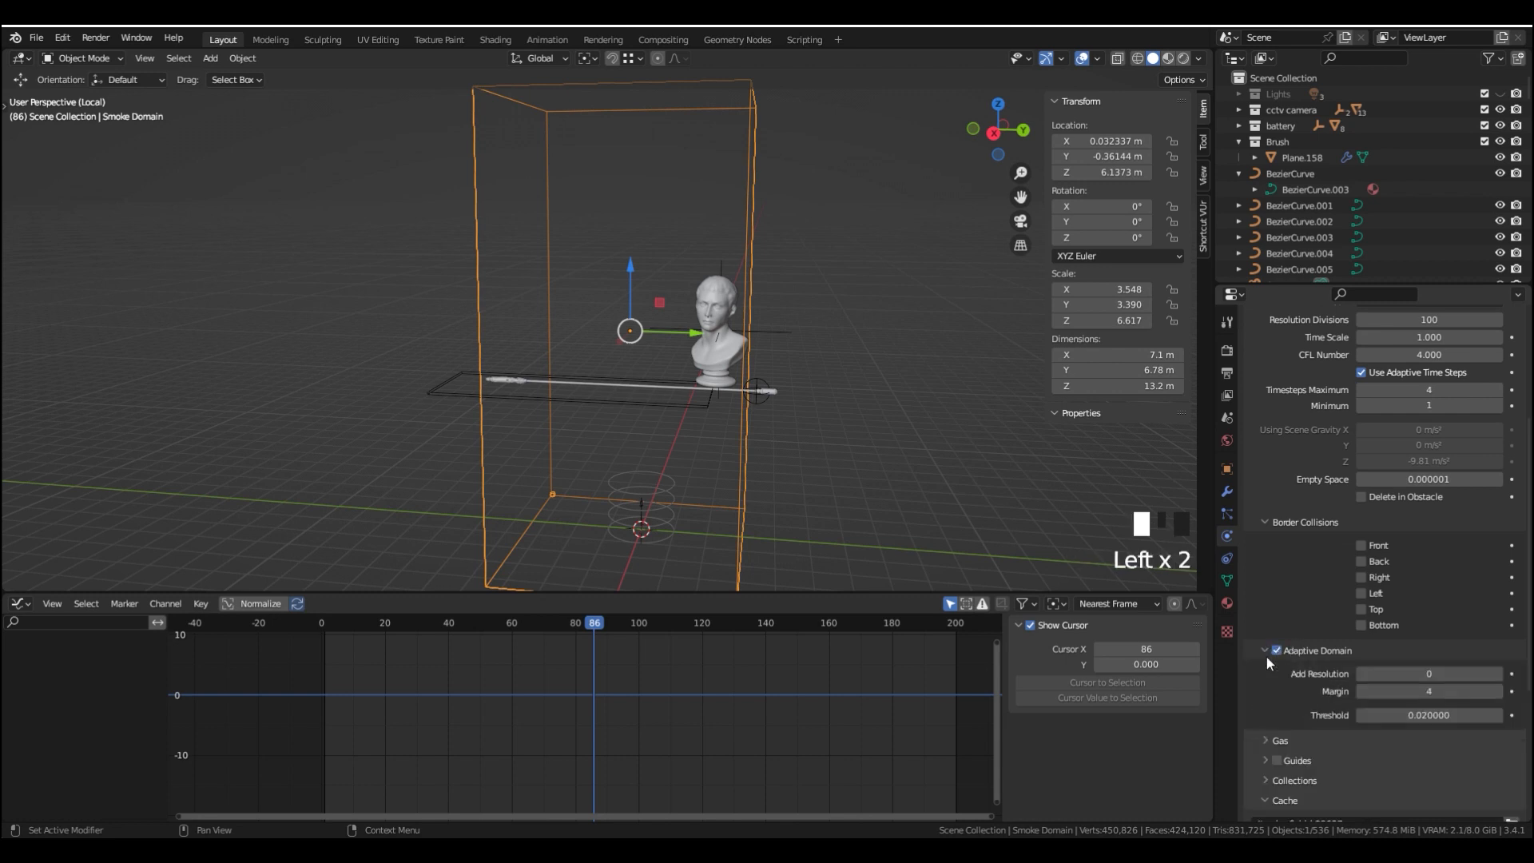
pyautogui.moveTo(1267, 657); pyautogui.dragTo(1271, 623, button='middle')
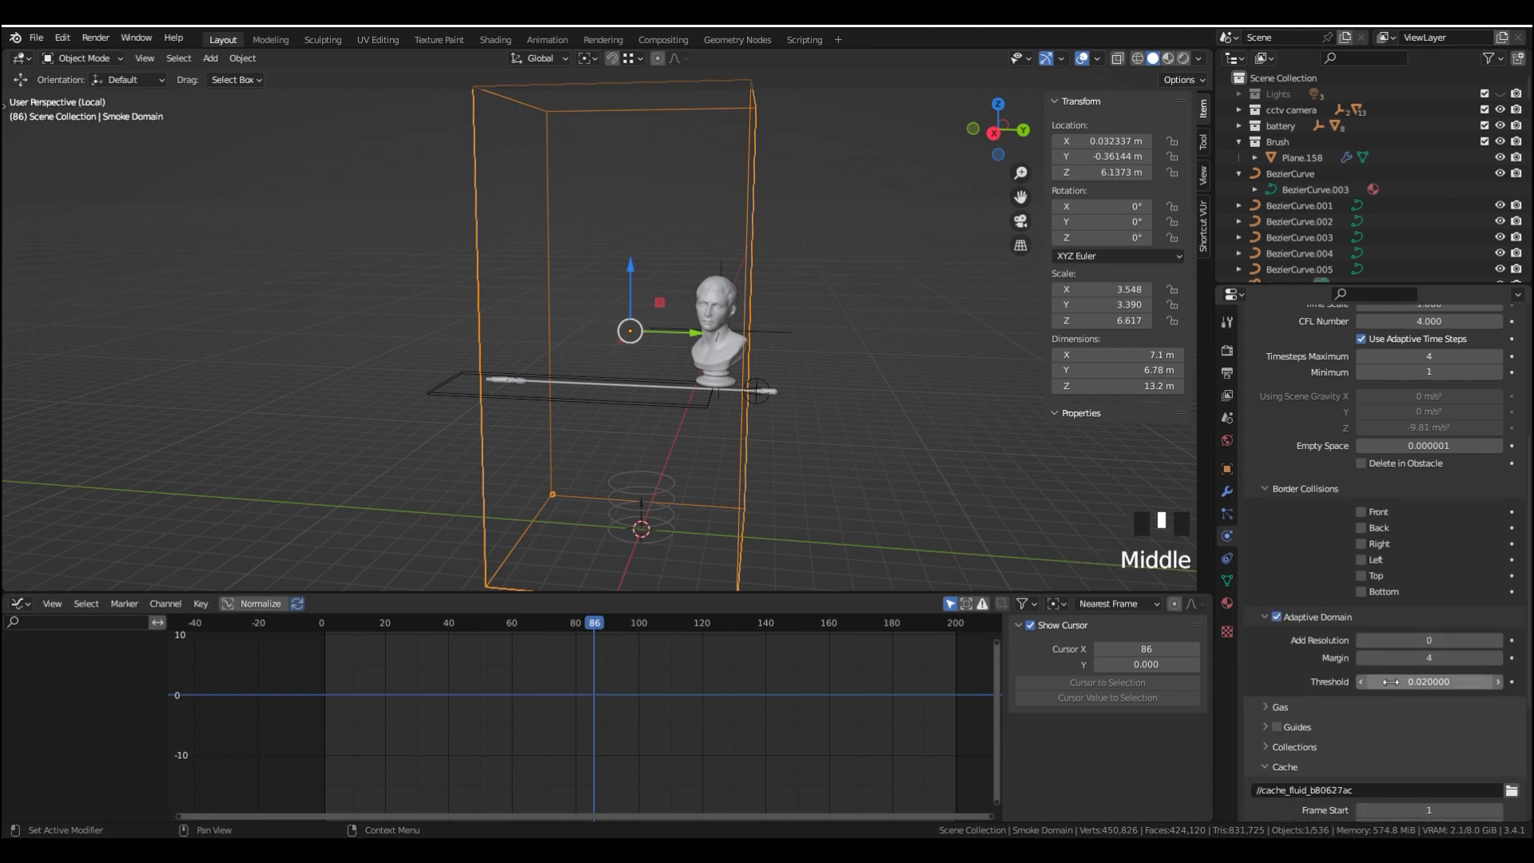
pyautogui.click(1390, 682)
pyautogui.write('0')
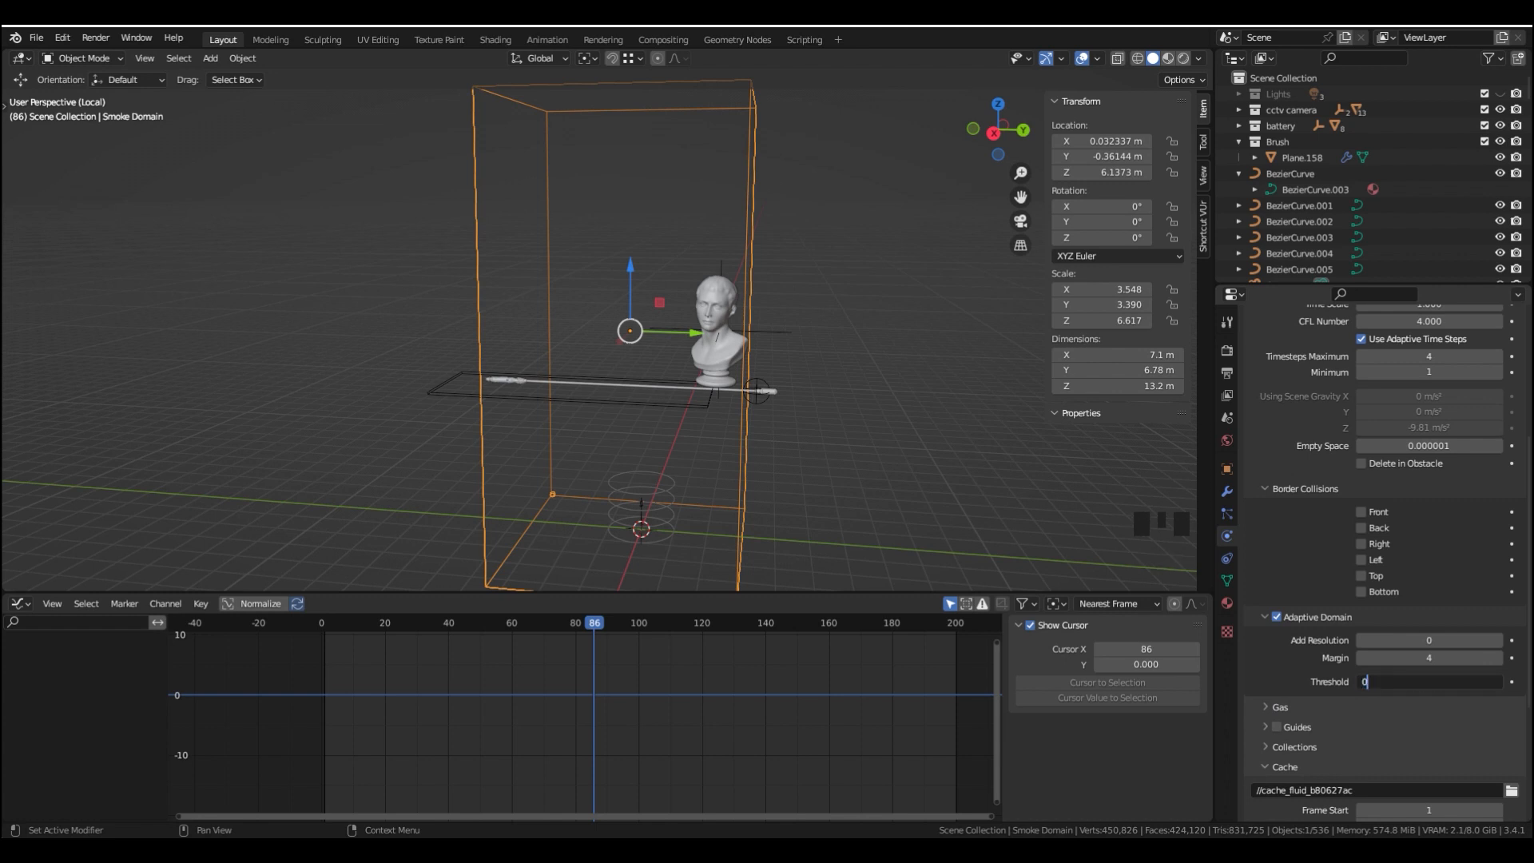
pyautogui.write('.005')
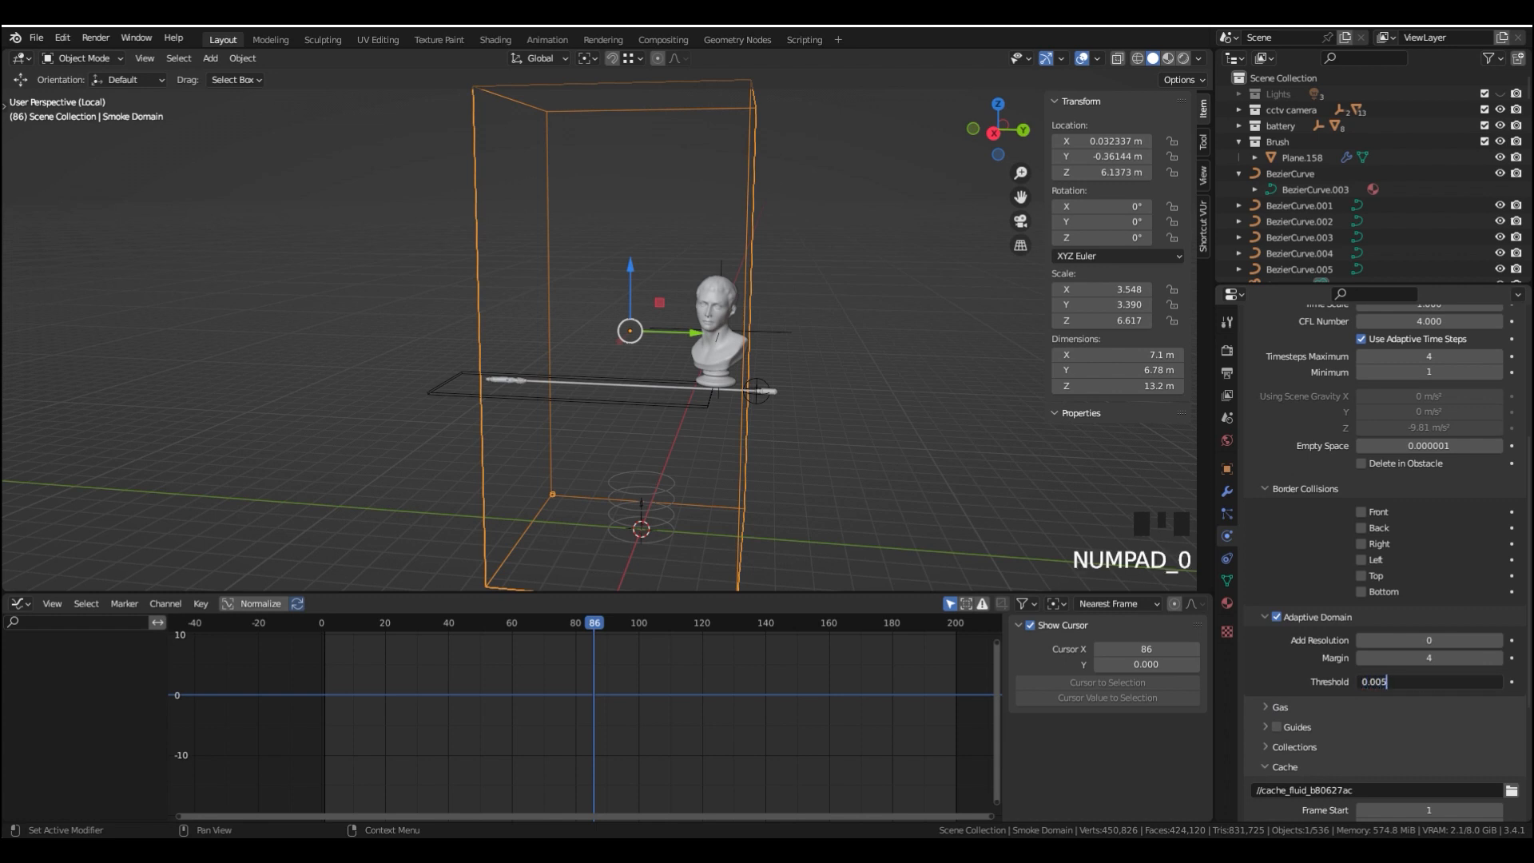
pyautogui.press('Return')
pyautogui.press('space')
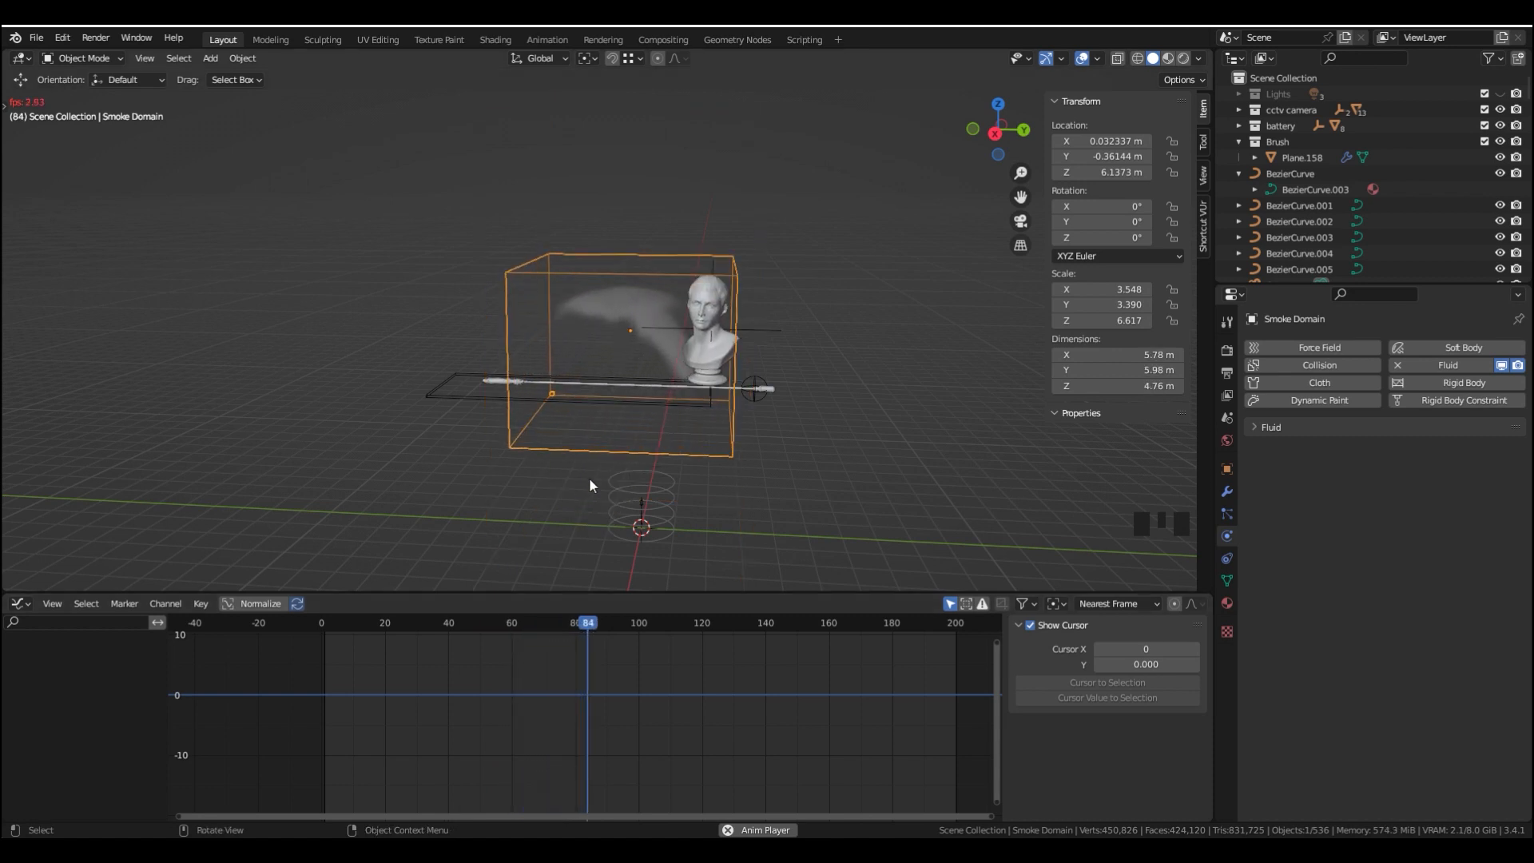
pyautogui.scroll(2, 731, 345)
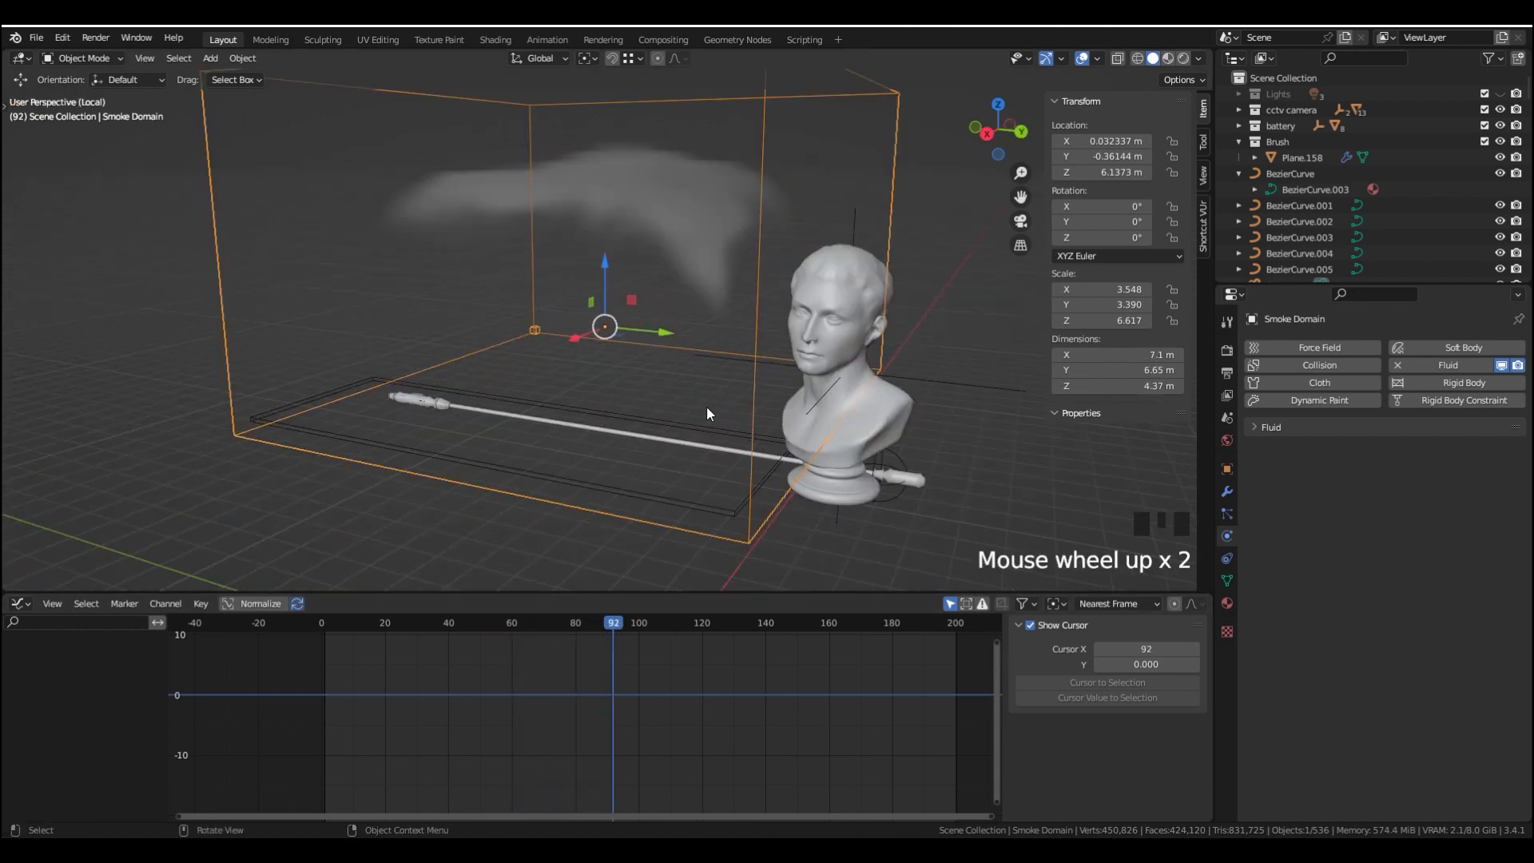
# Select the marble bust and show its material in a Shader Editor in place of the Graph Editor
pyautogui.click(798, 427)
pyautogui.press('KP_3')
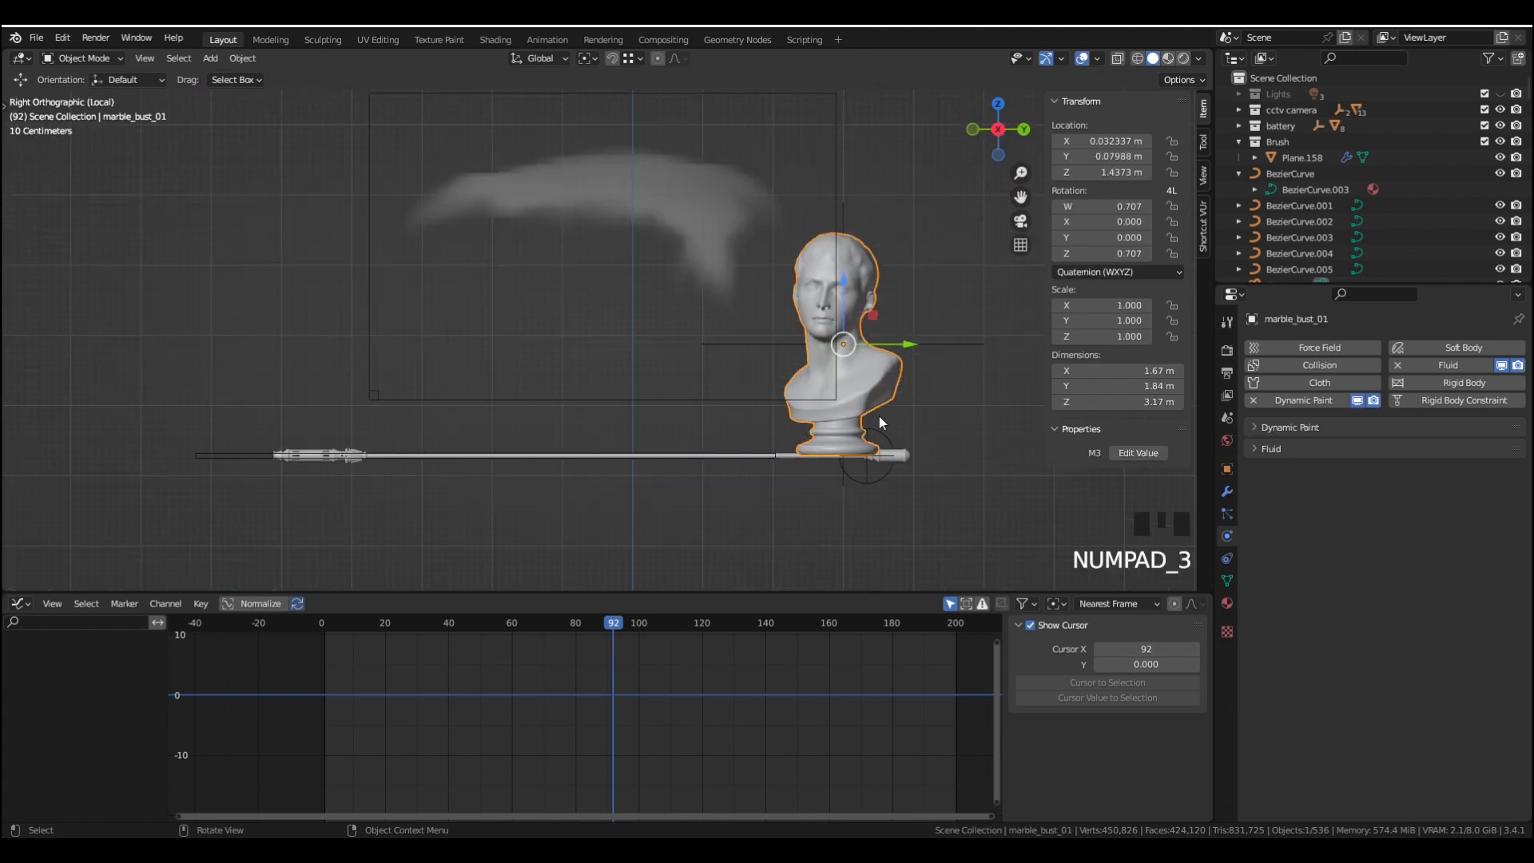
pyautogui.click(19, 603)
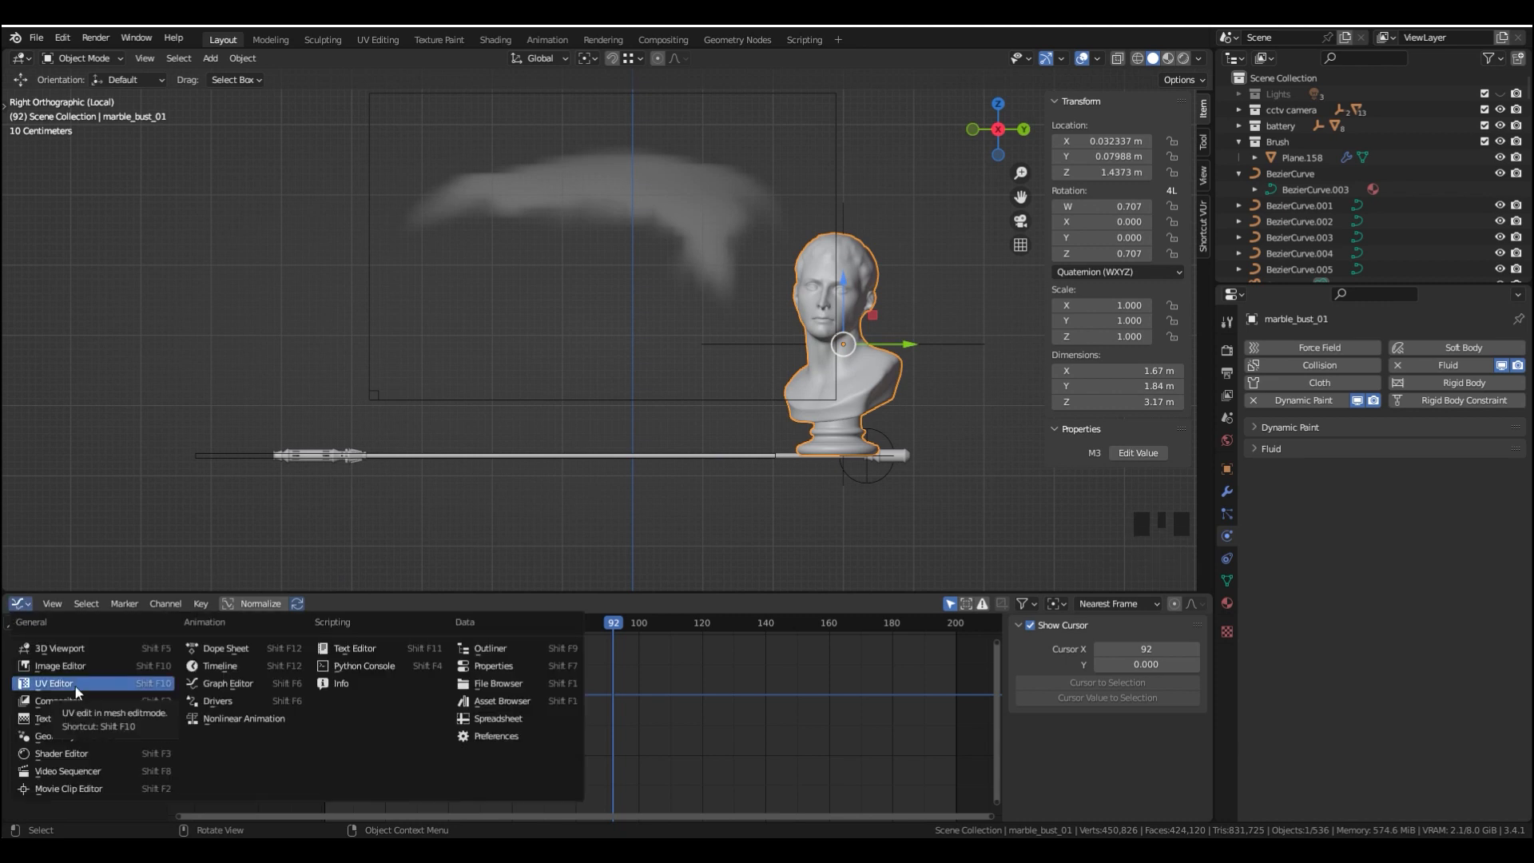
pyautogui.click(73, 752)
pyautogui.moveTo(991, 318); pyautogui.dragTo(810, 420, button='middle')
pyautogui.moveTo(698, 711); pyautogui.dragTo(724, 712, button='middle')
# Add a Gradient Texture with Texture Coordinate and Mapping nodes to the bust's material, placing the two vector nodes apart from it
pyautogui.hotkey('shift', 'a')
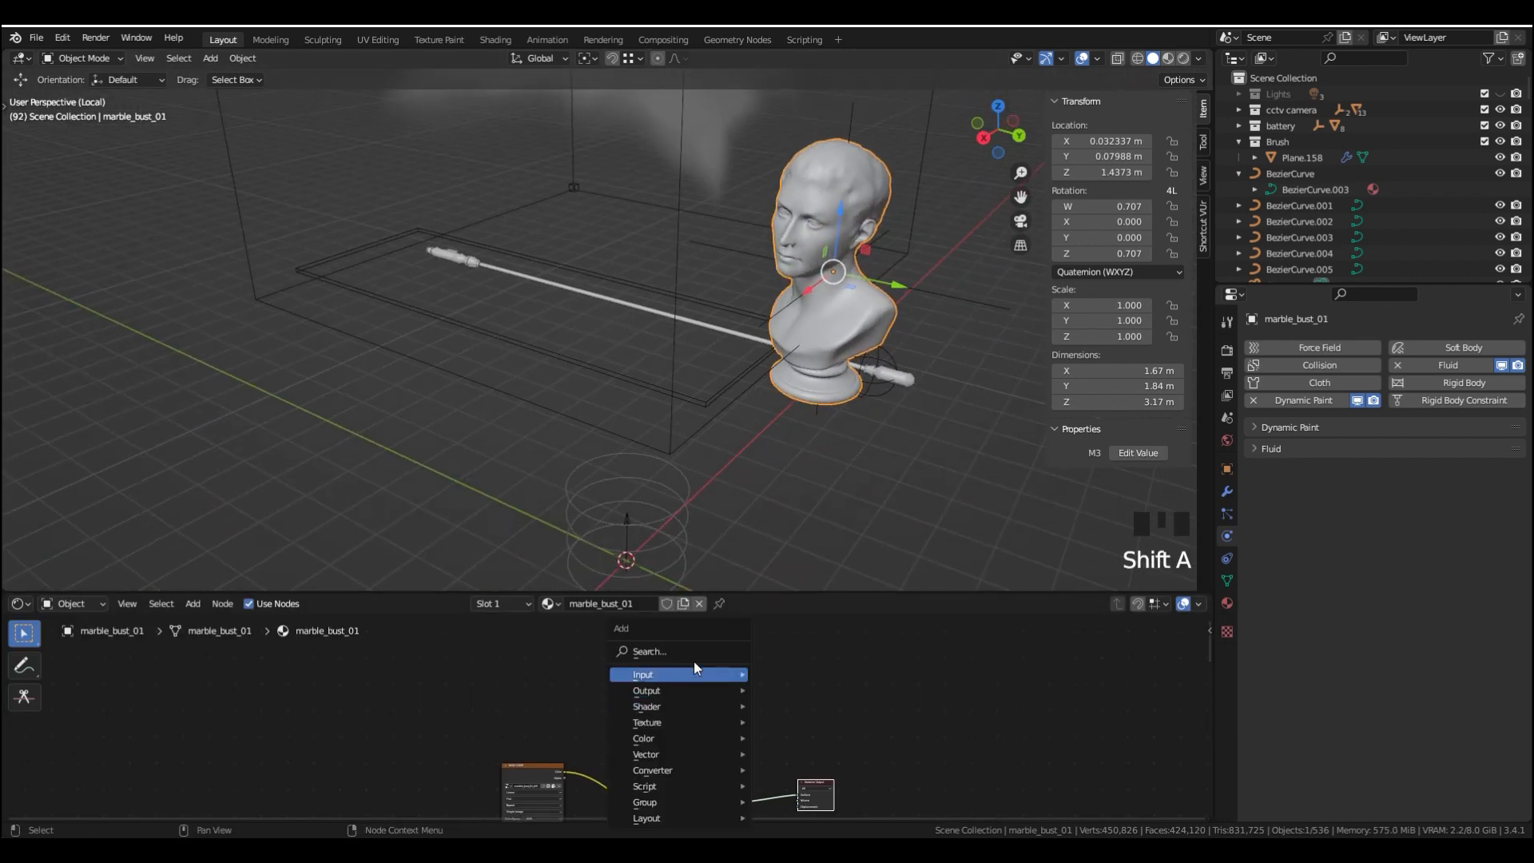
pyautogui.click(700, 650)
pyautogui.write('grad')
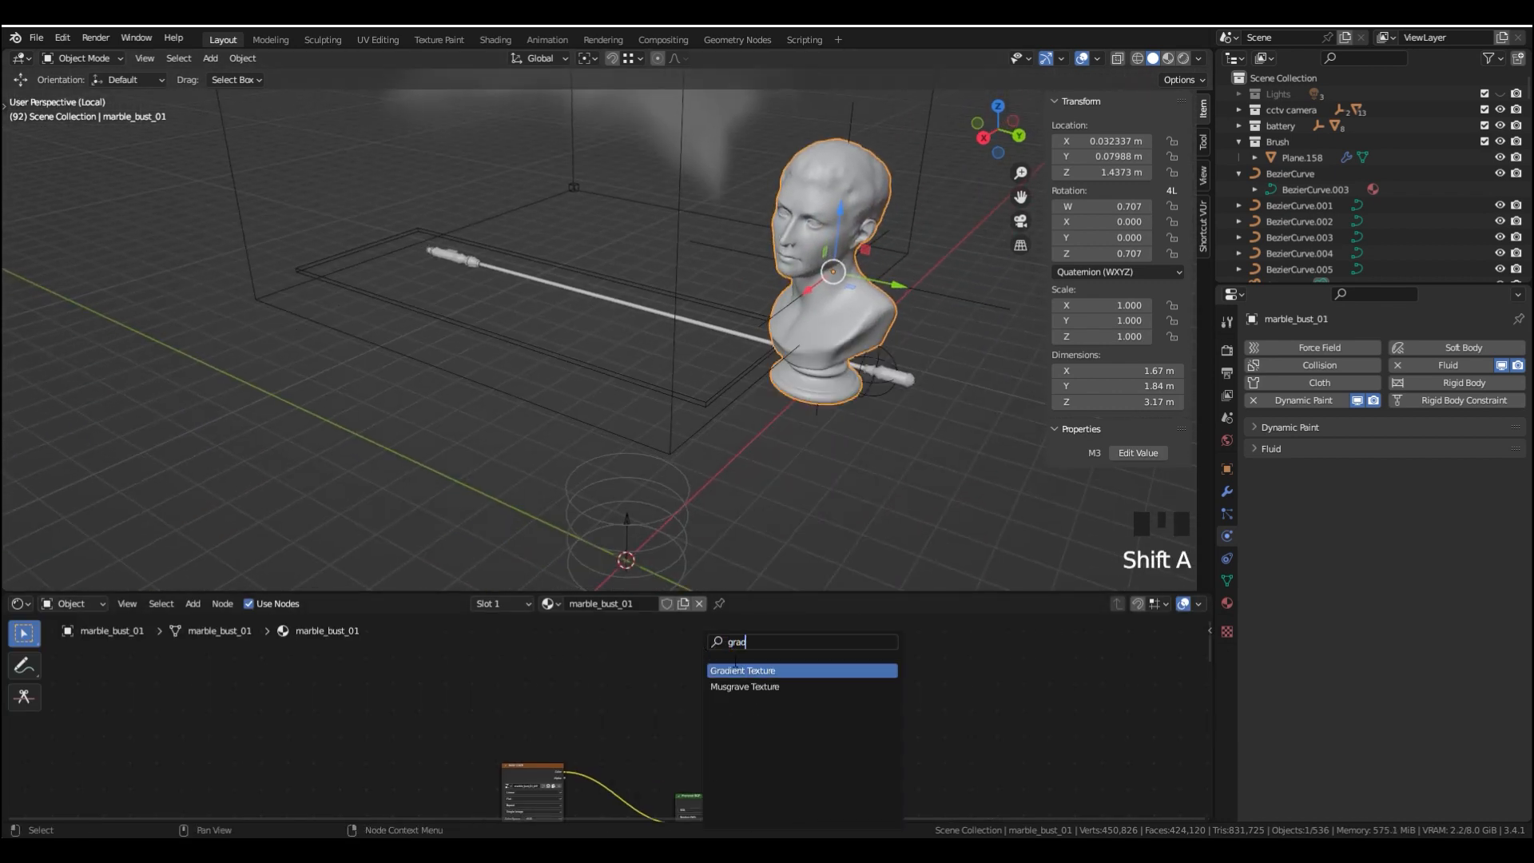
pyautogui.click(755, 670)
pyautogui.scroll(5, 679, 687)
pyautogui.click(692, 673)
pyautogui.hotkey('ctrl', 't')
pyautogui.scroll(1, 692, 674)
pyautogui.moveTo(692, 673); pyautogui.dragTo(807, 692, button='middle')
pyautogui.moveTo(767, 633); pyautogui.dragTo(395, 692)
pyautogui.scroll(2, 543, 737)
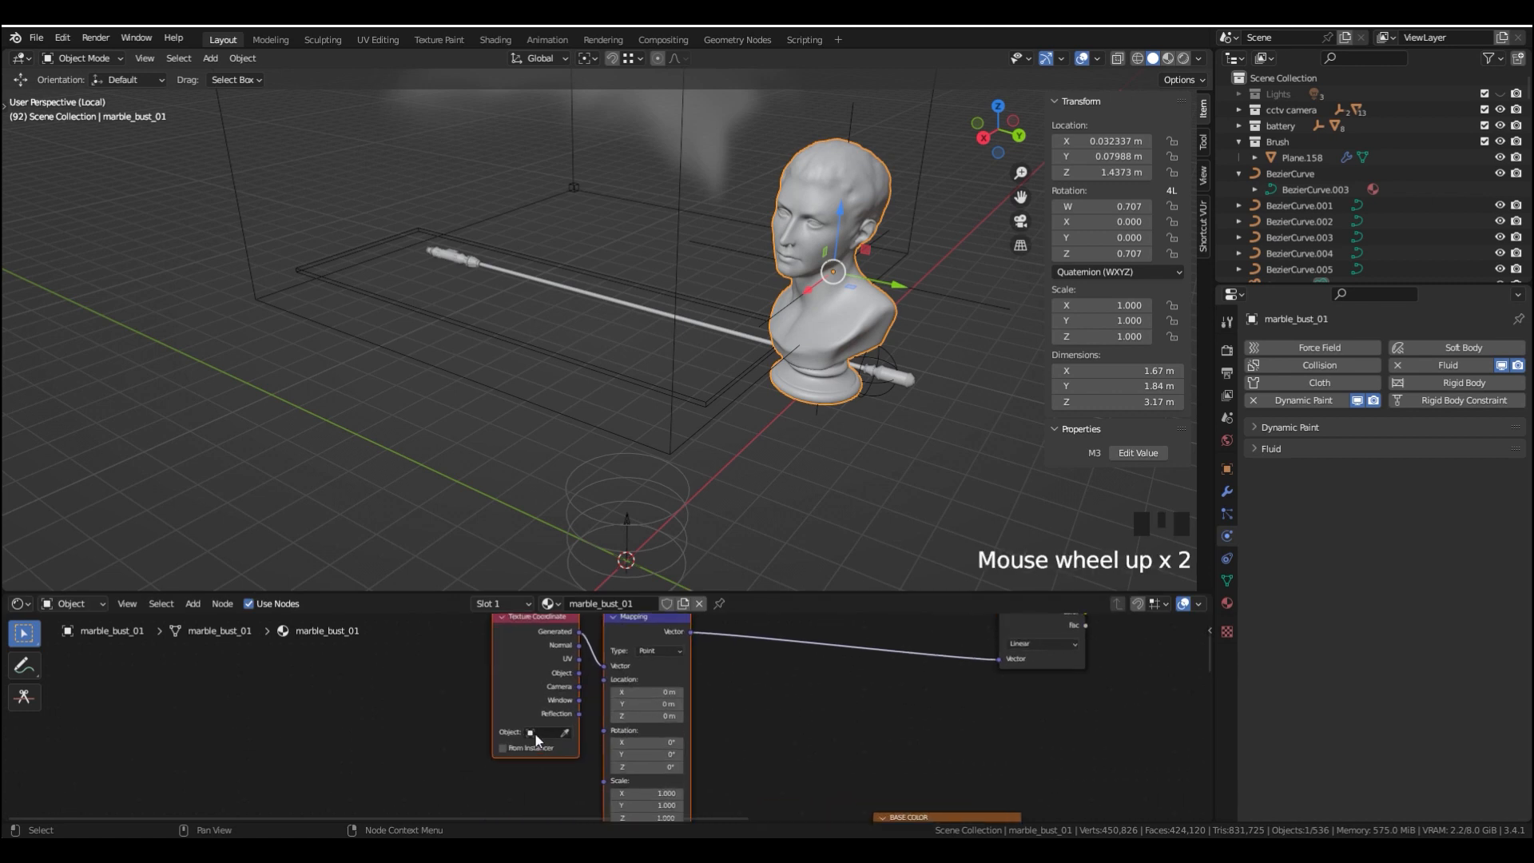
# Feed the Mapping node from the Object coordinates of Plane.158 and show the bust in Material Preview shading
pyautogui.moveTo(578, 673); pyautogui.dragTo(603, 665)
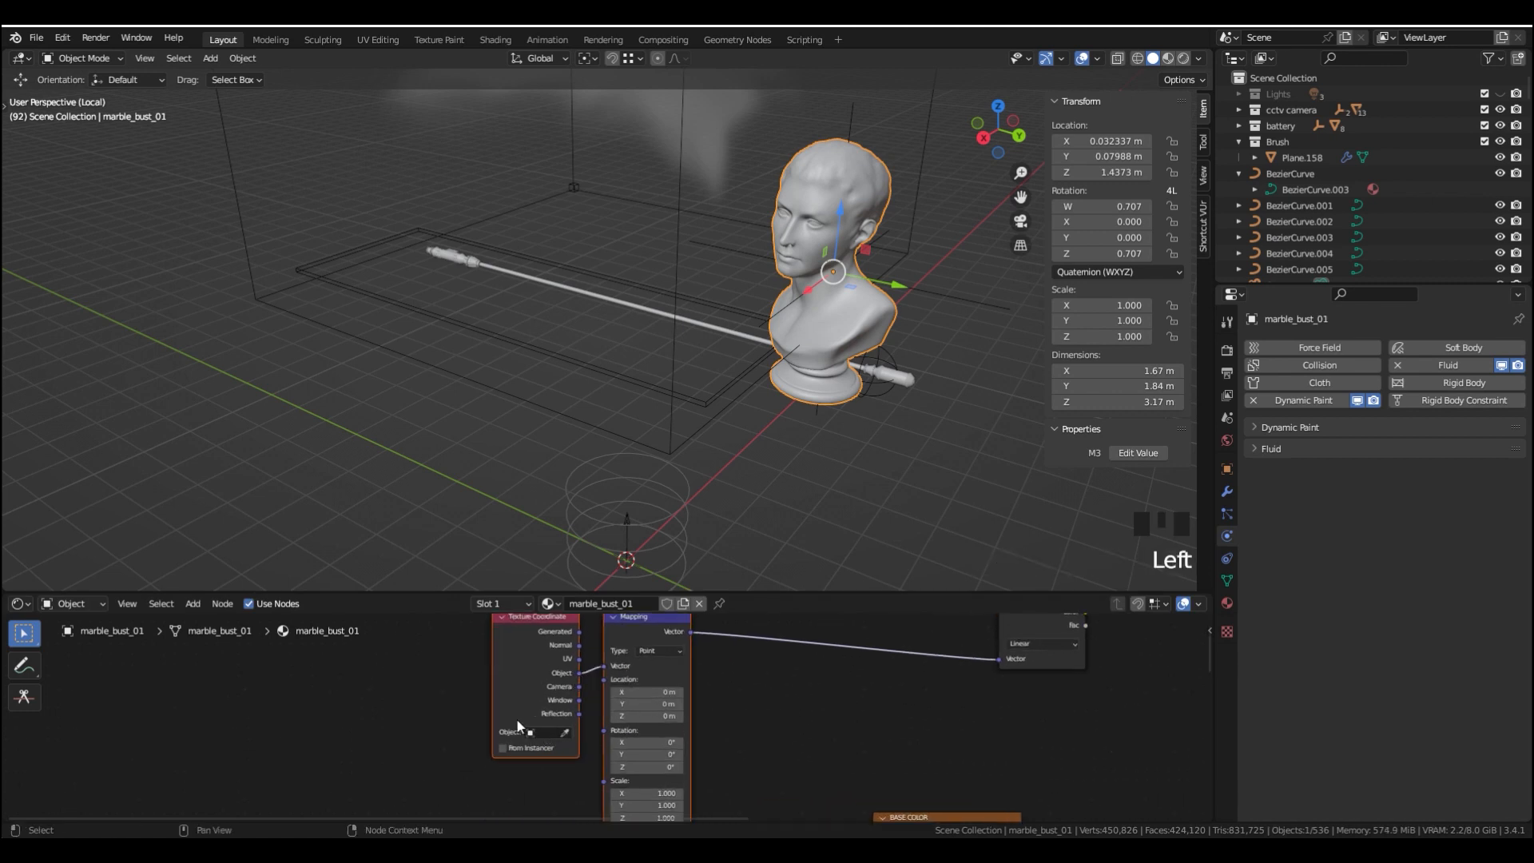
pyautogui.click(565, 732)
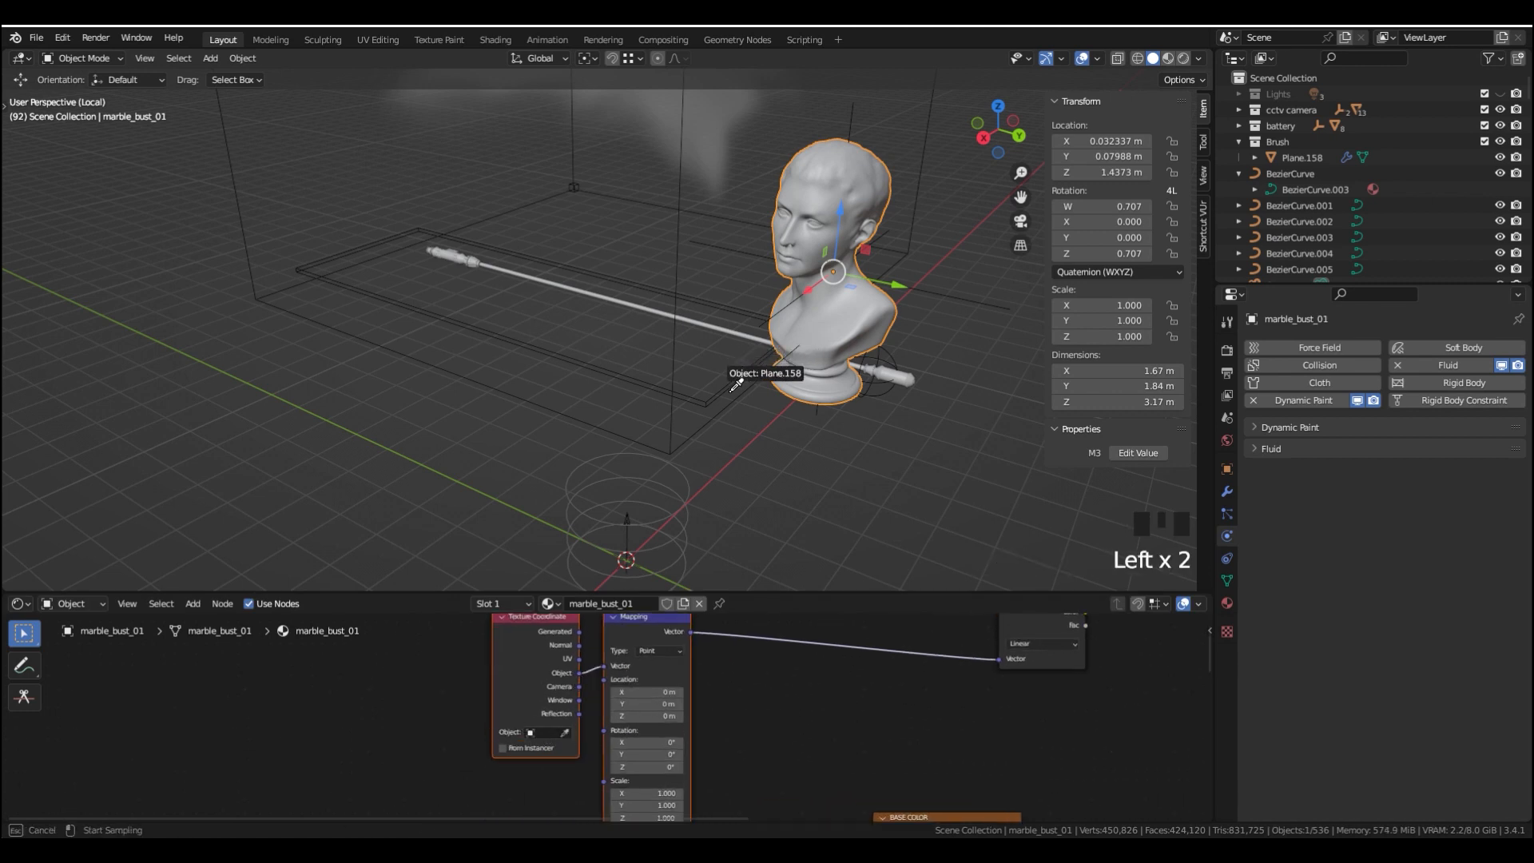
pyautogui.click(736, 381)
pyautogui.moveTo(719, 719); pyautogui.dragTo(630, 719, button='middle')
pyautogui.moveTo(735, 352); pyautogui.dragTo(762, 313, button='middle')
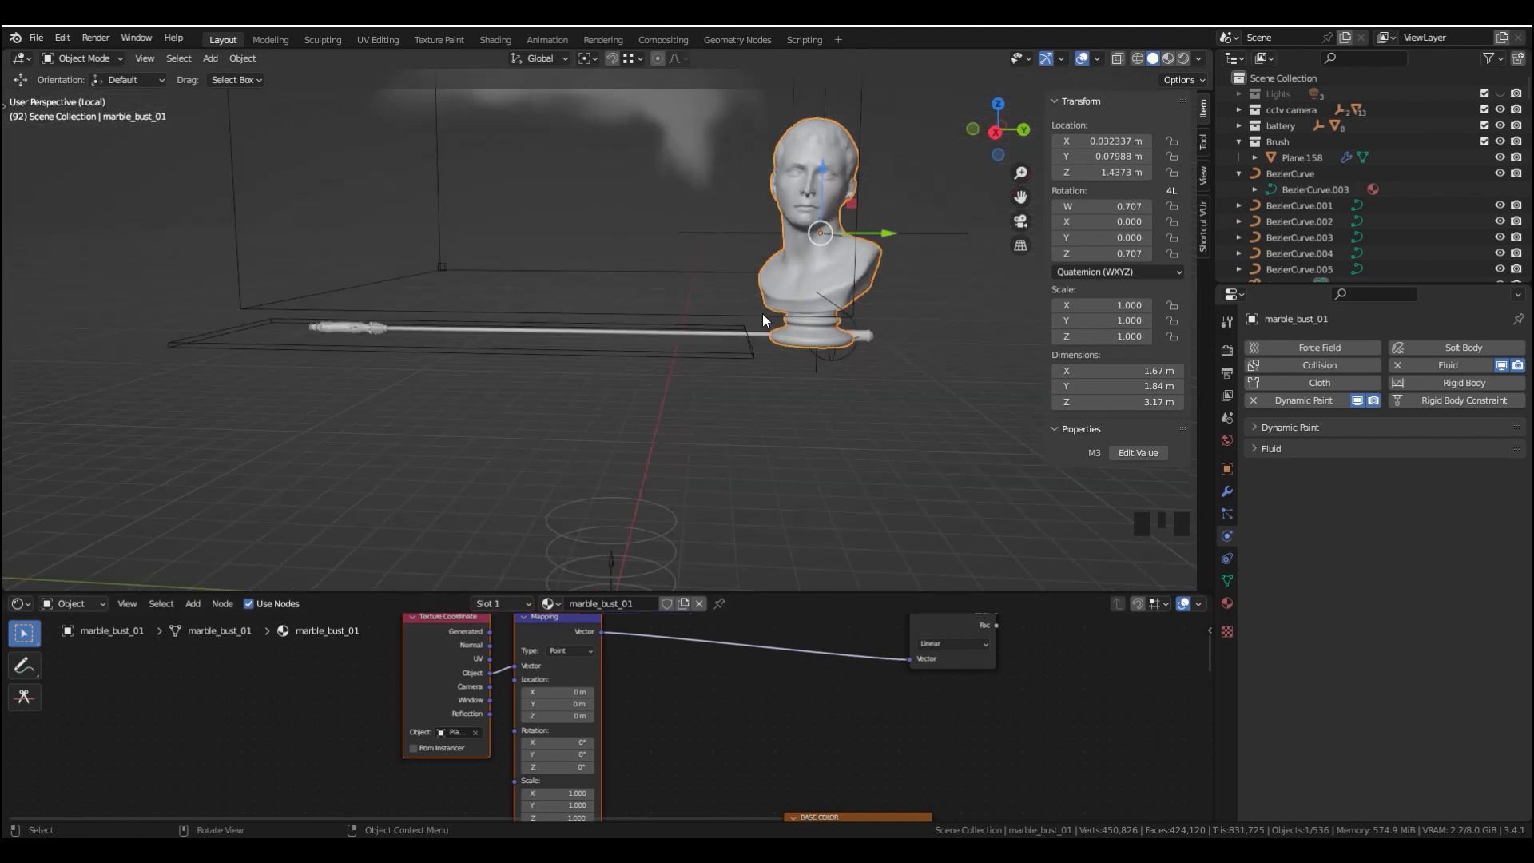
pyautogui.keyDown('shift'); pyautogui.moveTo(827, 375); pyautogui.dragTo(766, 381, button='middle'); pyautogui.keyUp('shift')
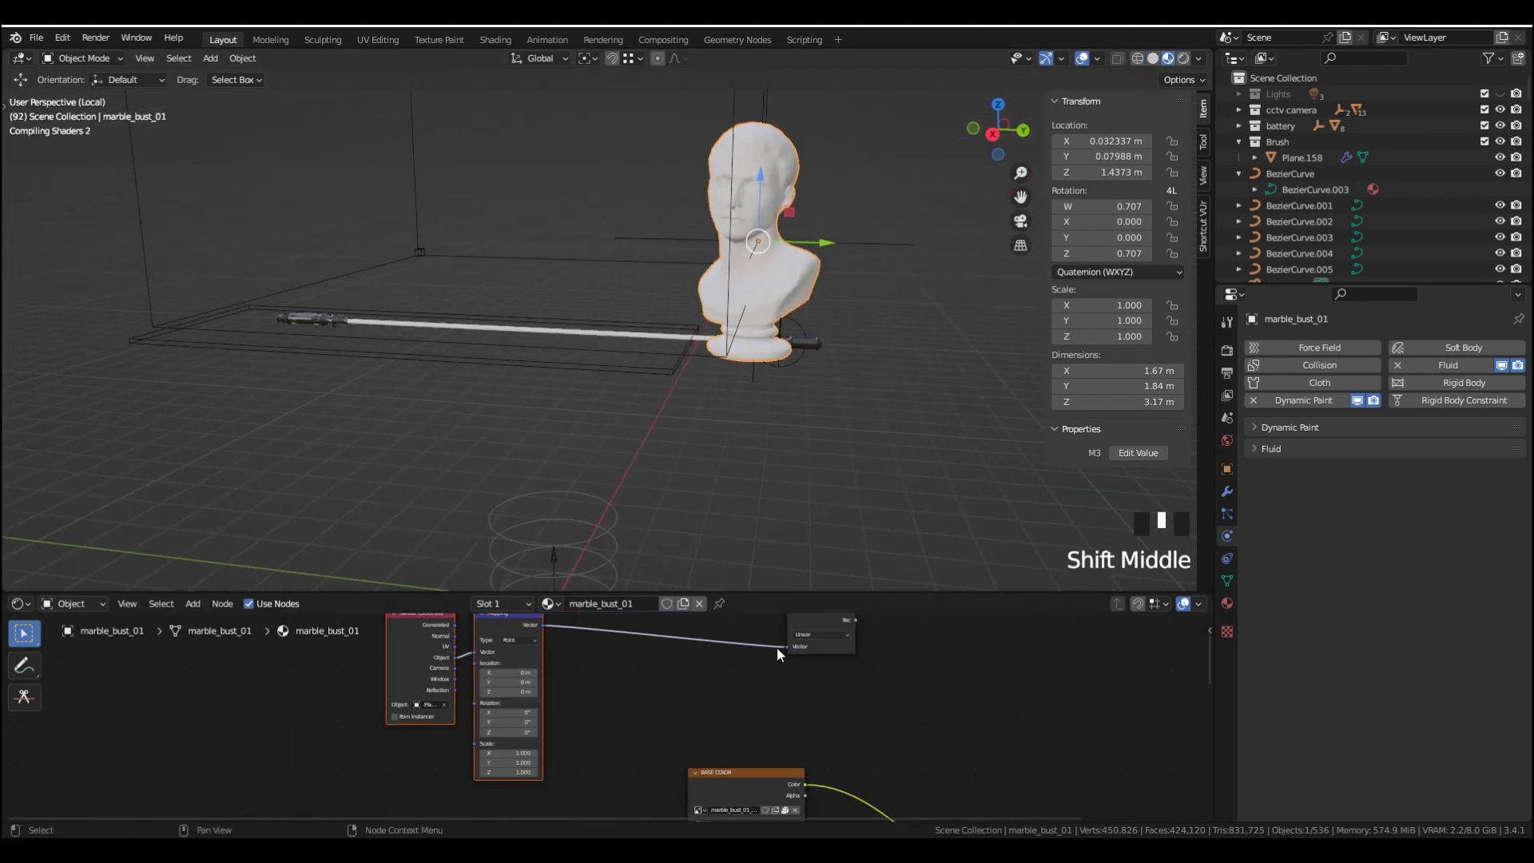
# Add a ColorRamp node after the Gradient Texture and feed it the gradient's Color output
pyautogui.moveTo(781, 649); pyautogui.dragTo(556, 710, button='middle')
pyautogui.hotkey('shift', 'a')
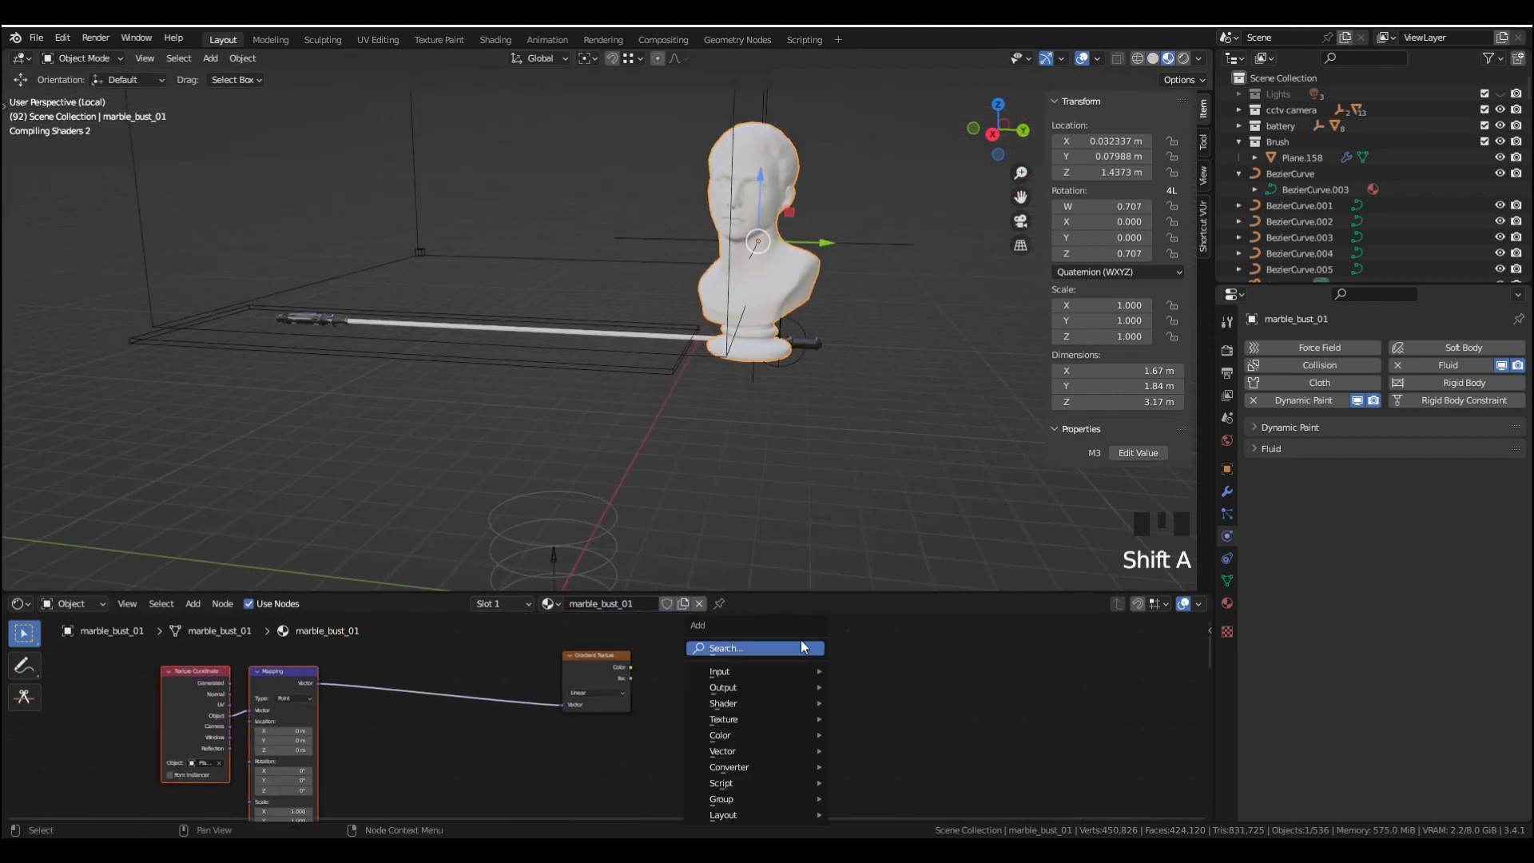
pyautogui.write('ramp')
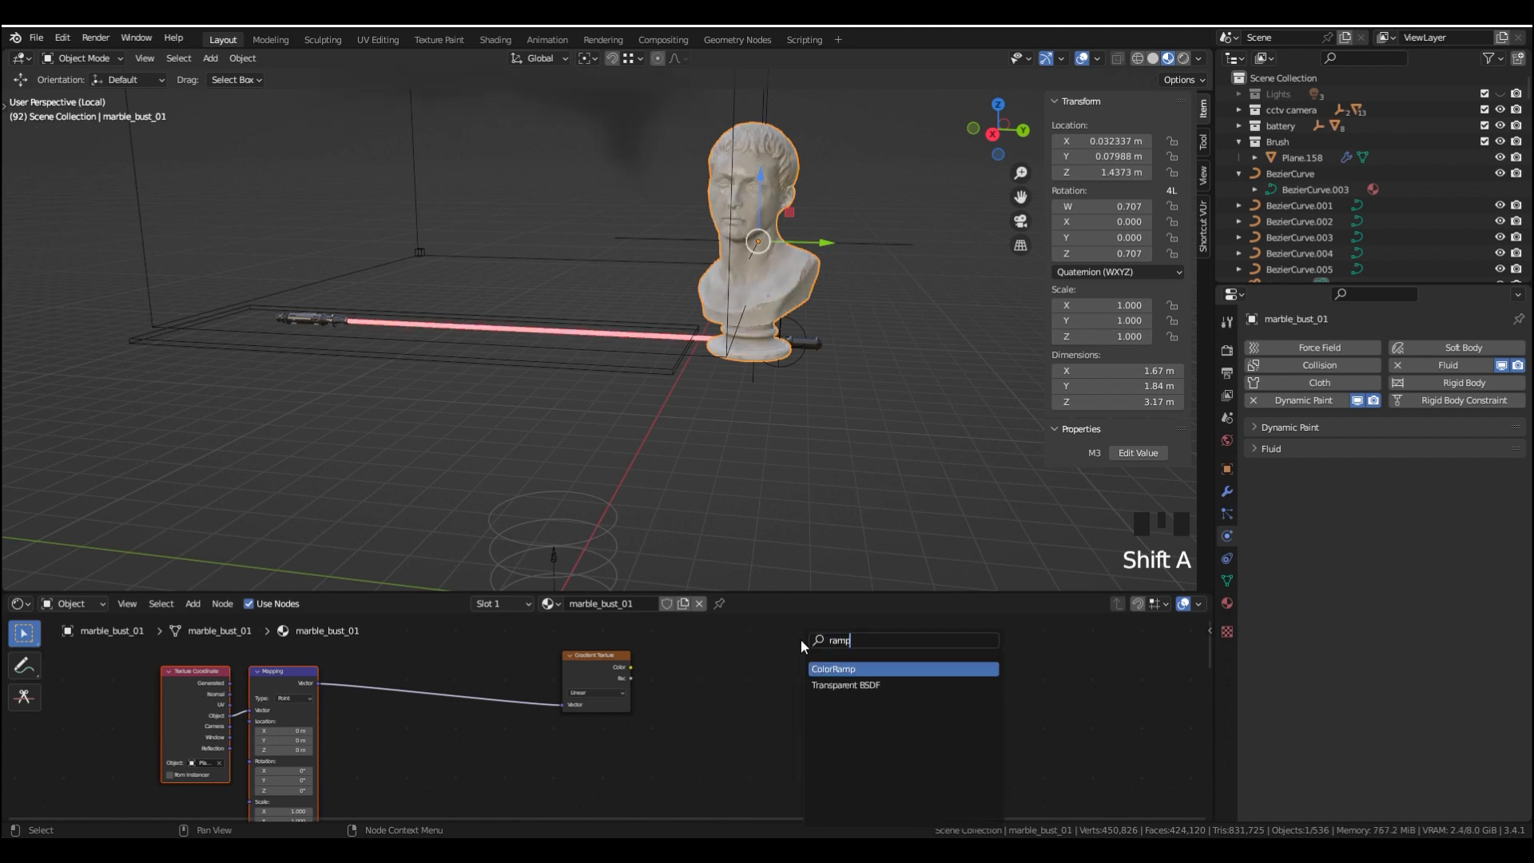
pyautogui.press('Return')
pyautogui.click(647, 681)
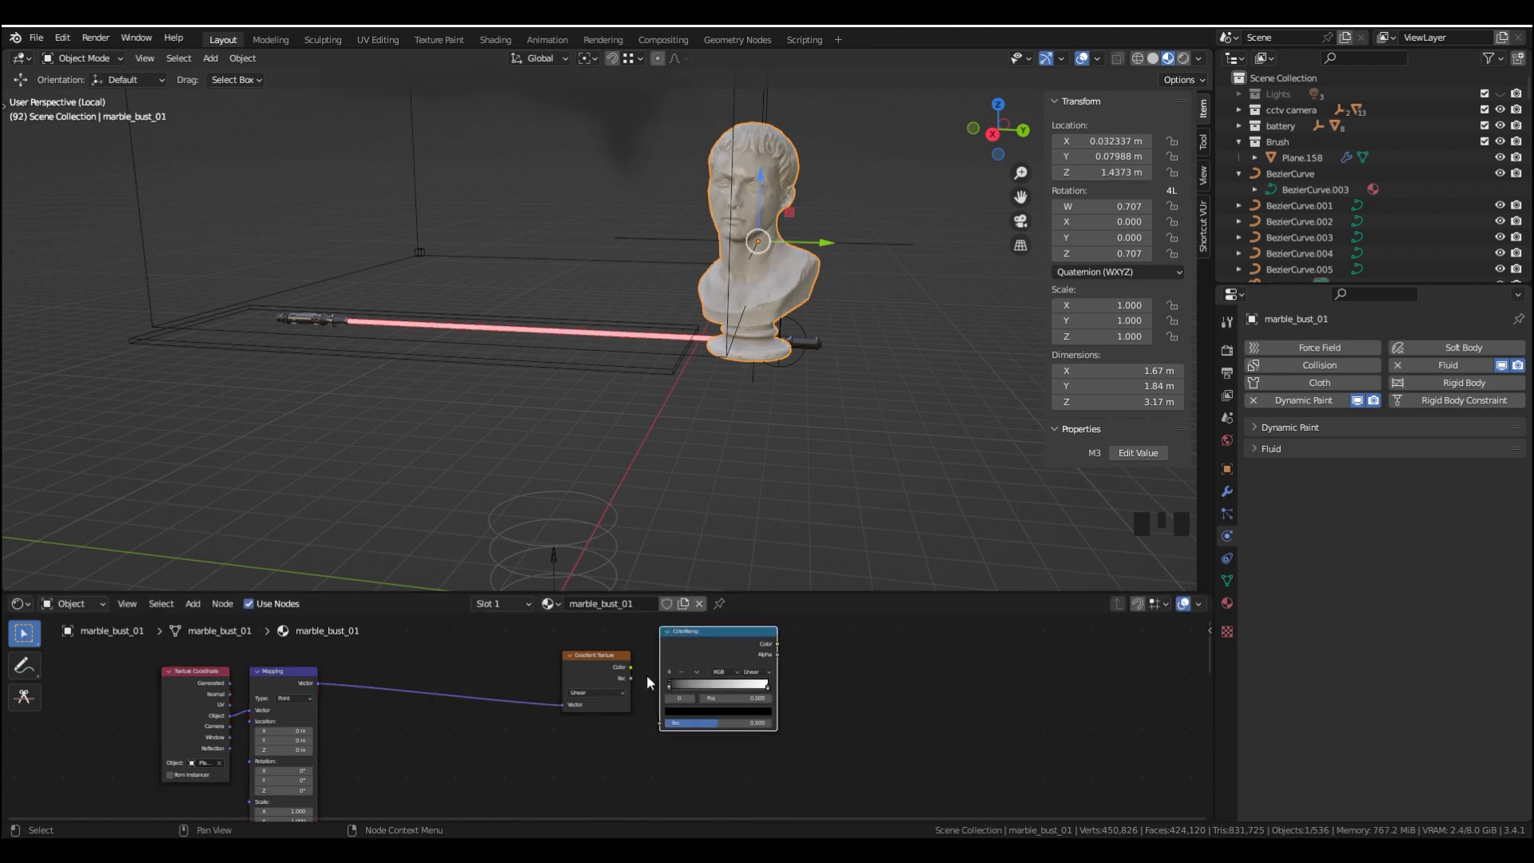
pyautogui.moveTo(630, 668); pyautogui.dragTo(660, 723)
# Preview the ColorRamp directly on the bust and move its white stop close to the black one for a hard edge
pyautogui.keyDown('ctrl'); pyautogui.keyDown('shift'); pyautogui.click(707, 657); pyautogui.keyUp('shift'); pyautogui.keyUp('ctrl')
pyautogui.click(755, 673)
pyautogui.click(751, 720)
pyautogui.scroll(3, 759, 707)
pyautogui.moveTo(802, 679); pyautogui.dragTo(728, 682)
# Set the Mapping node's Y rotation to 90° so the gradient splits the bust along the plate, and check it from the side
pyautogui.moveTo(206, 791); pyautogui.dragTo(487, 703, button='middle')
pyautogui.scroll(4, 487, 703)
pyautogui.click(484, 708)
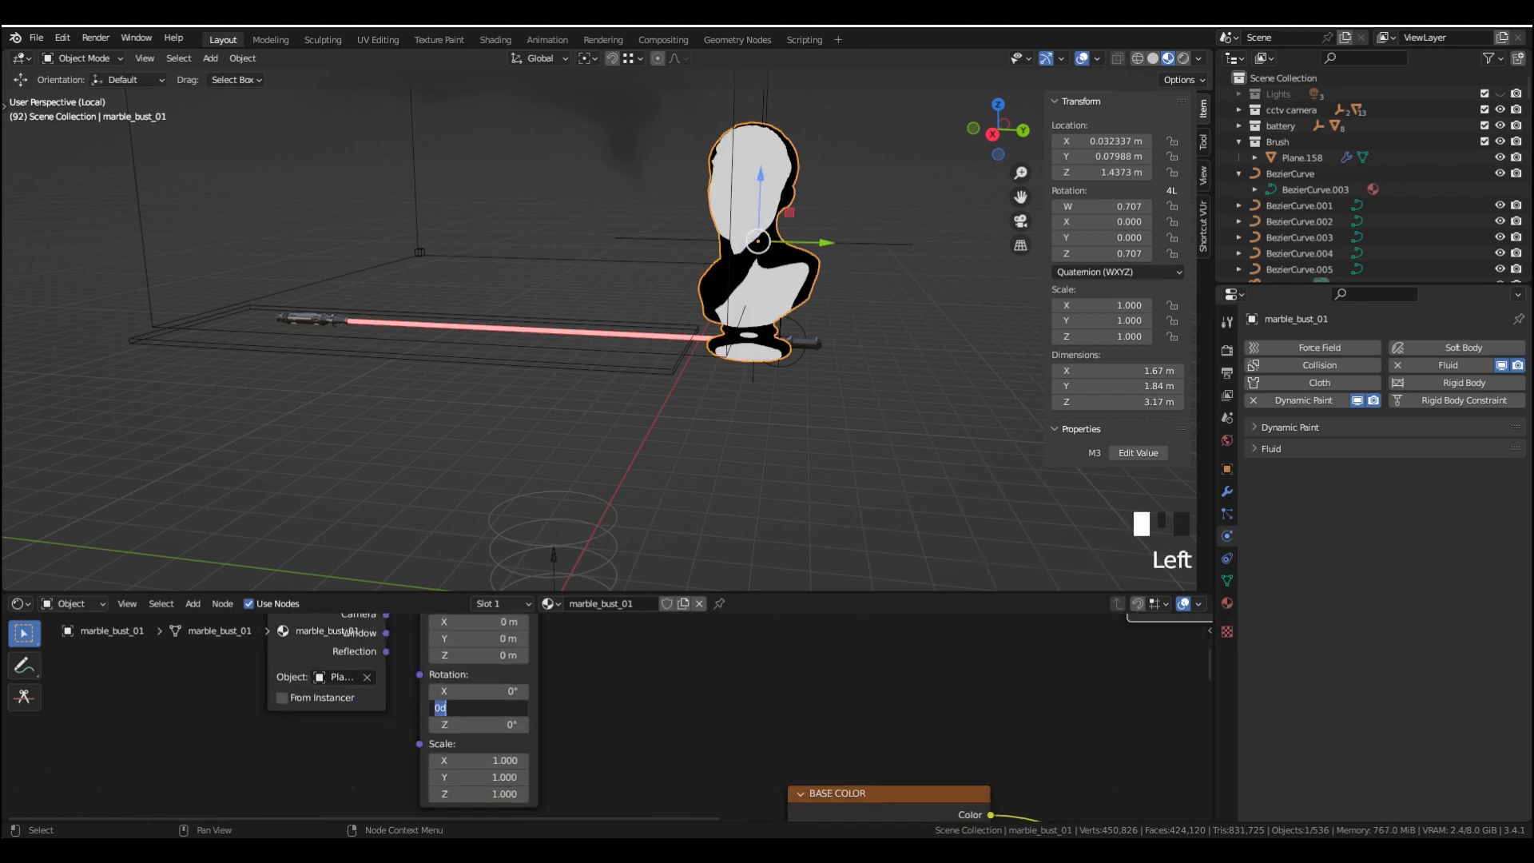
pyautogui.write('90')
pyautogui.press('Return')
pyautogui.moveTo(703, 359); pyautogui.dragTo(781, 391, button='middle')
pyautogui.press('KP_3')
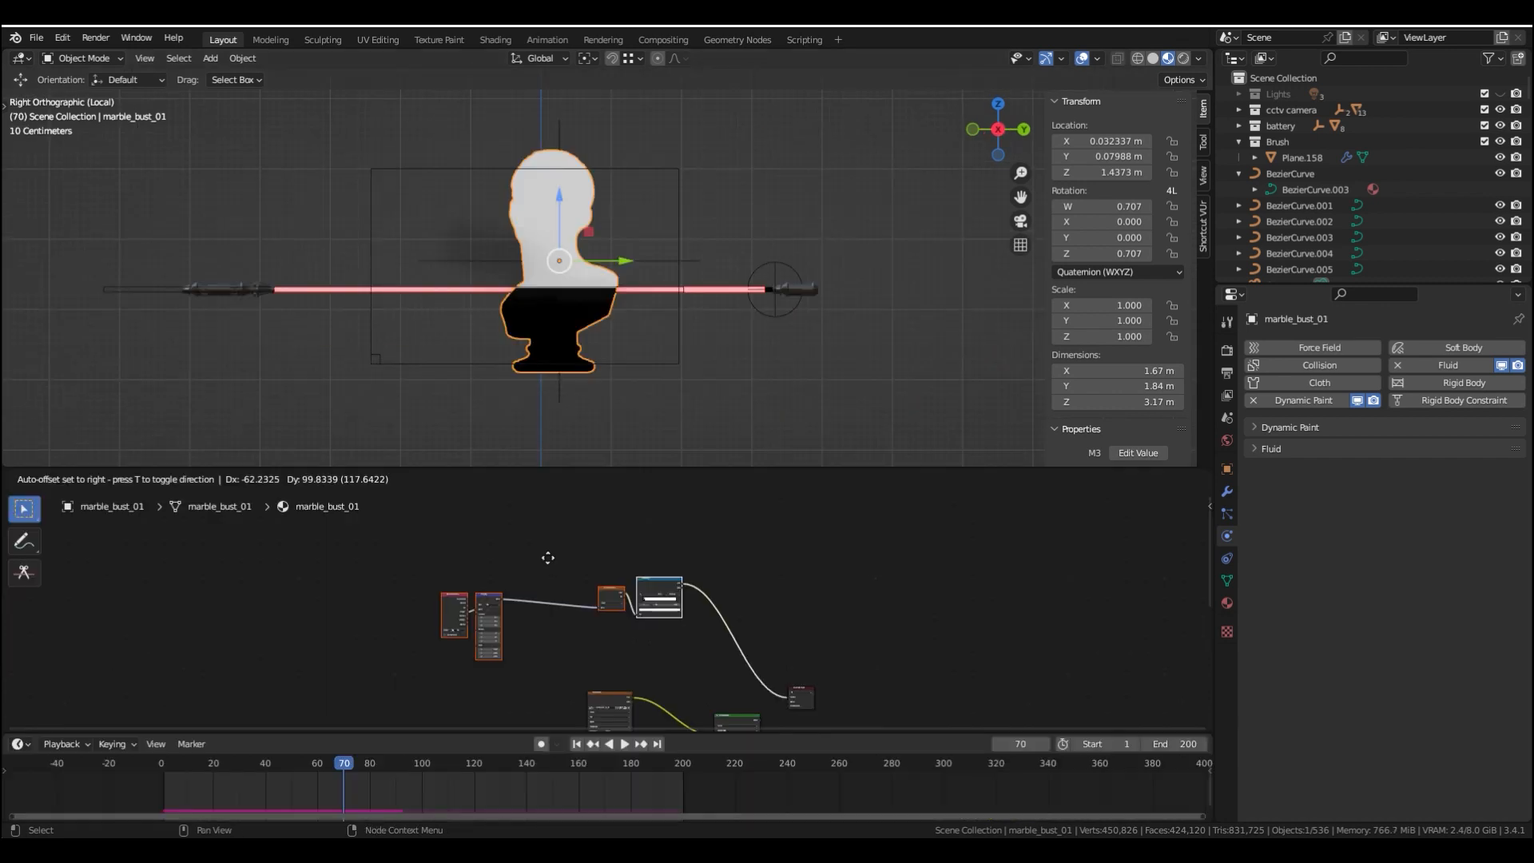
# Add a second Principled BSDF node to the bust material, place it below the gradient nodes and set its Alpha to 0
pyautogui.hotkey('shift', 'a')
pyautogui.click(593, 598)
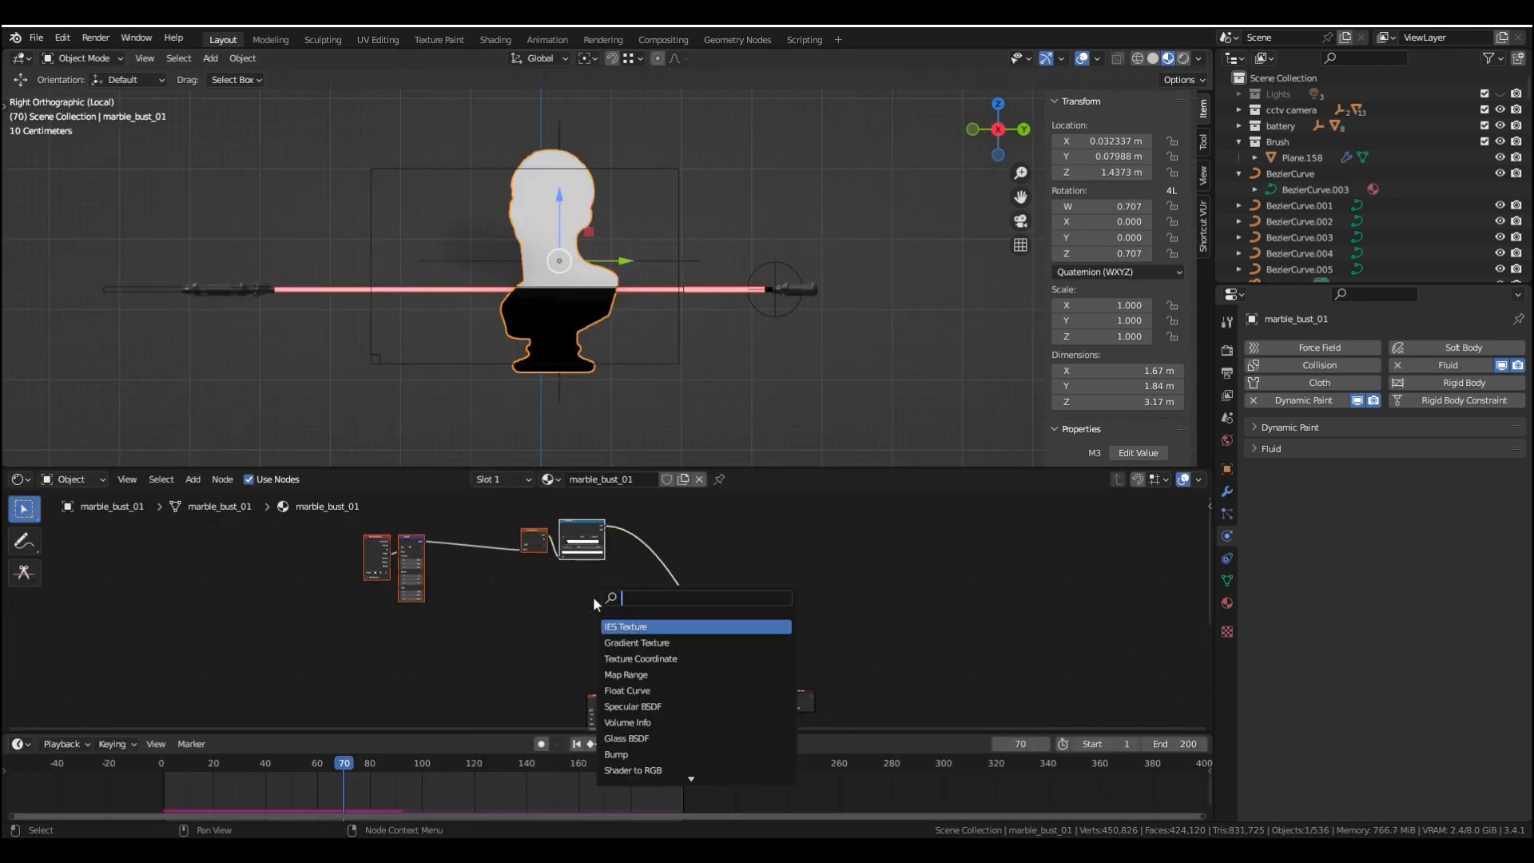
pyautogui.write('prins')
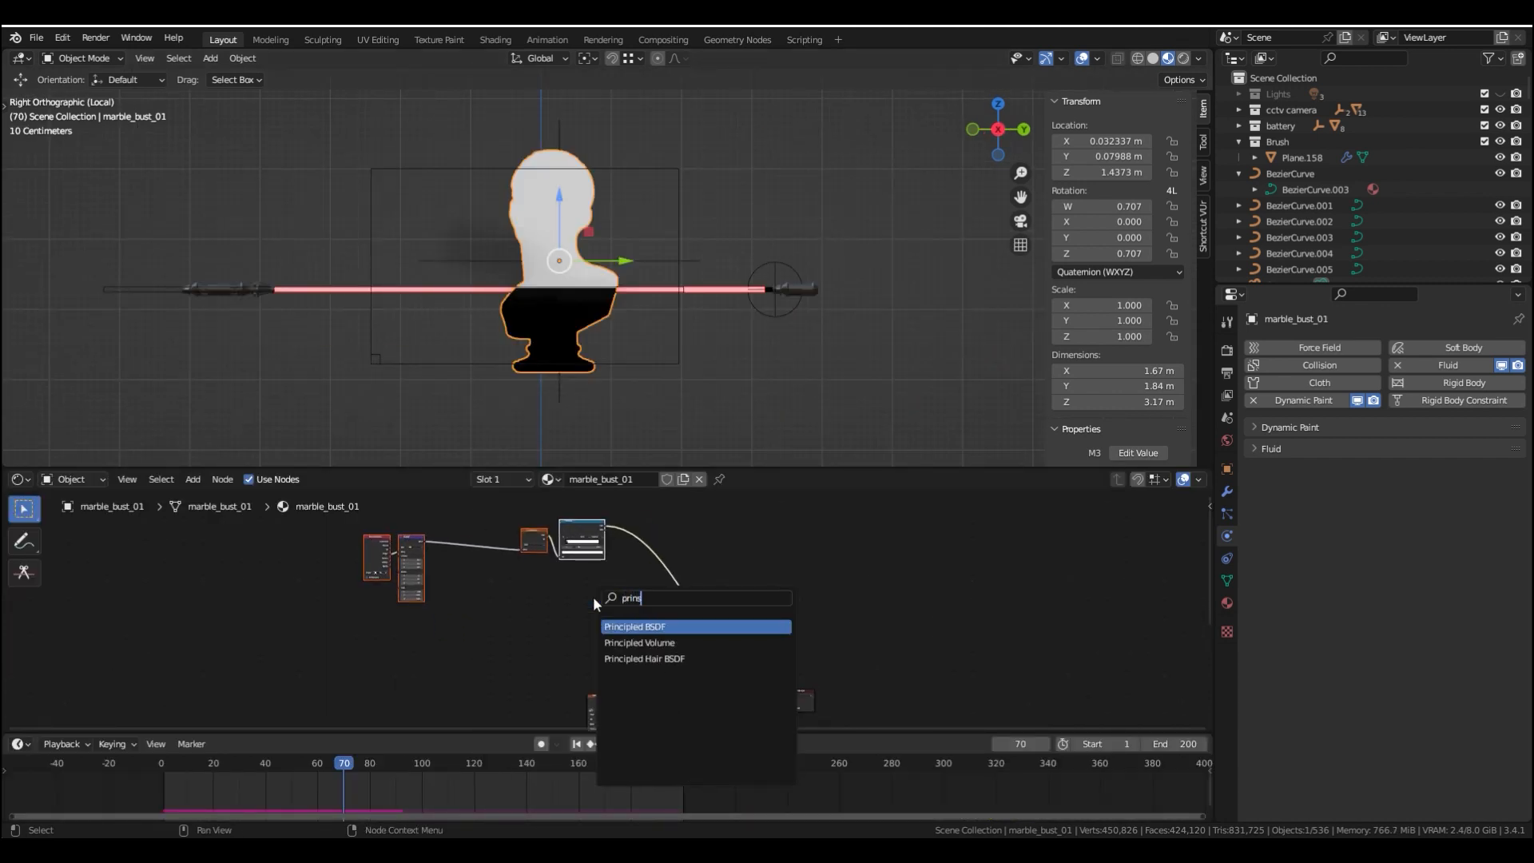
pyautogui.press('Return')
pyautogui.click(542, 627)
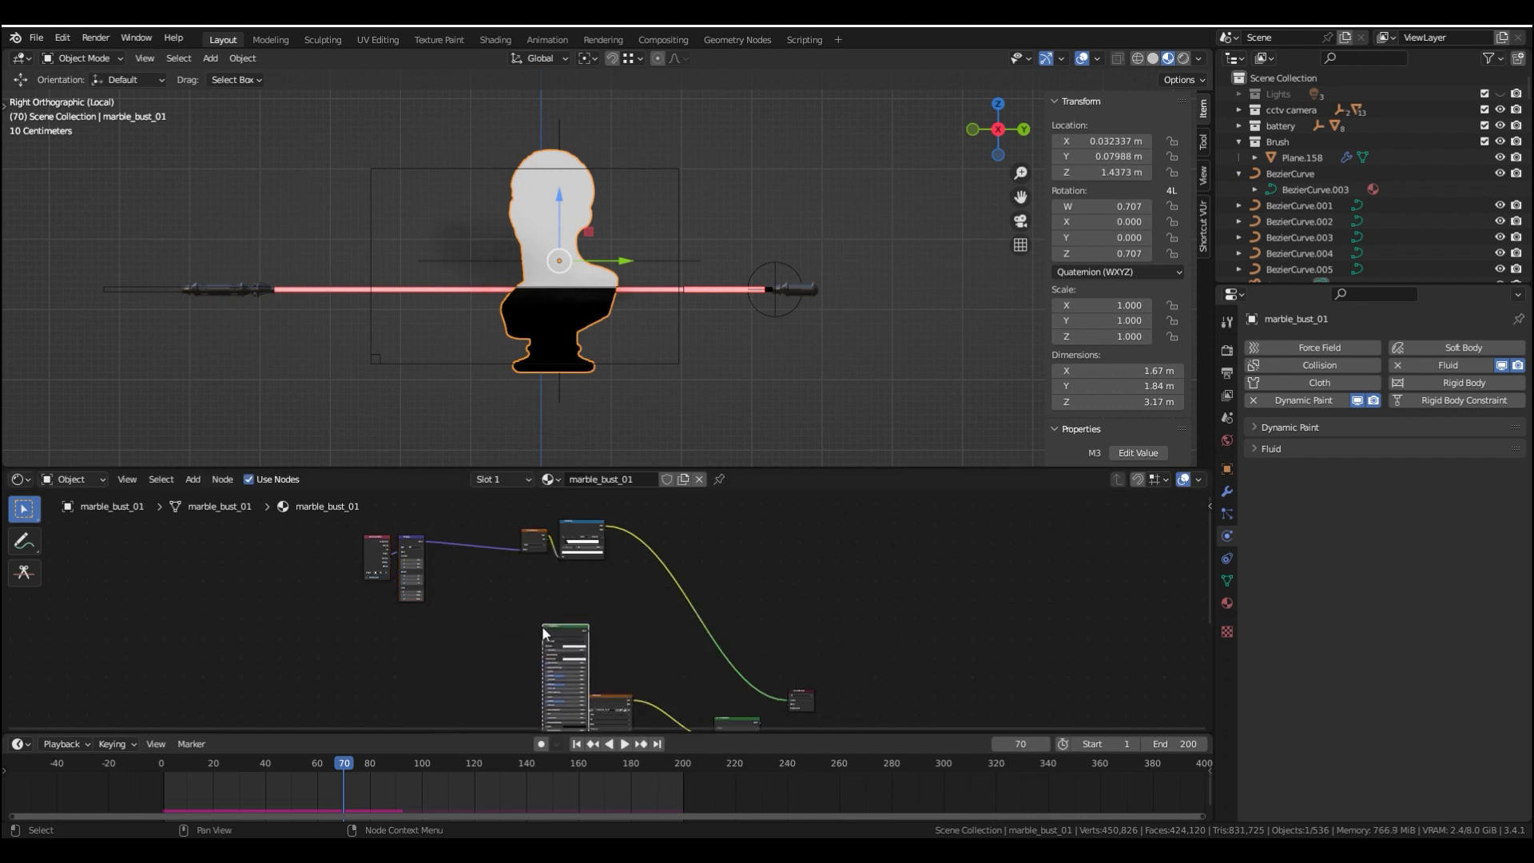
pyautogui.scroll(3, 624, 635)
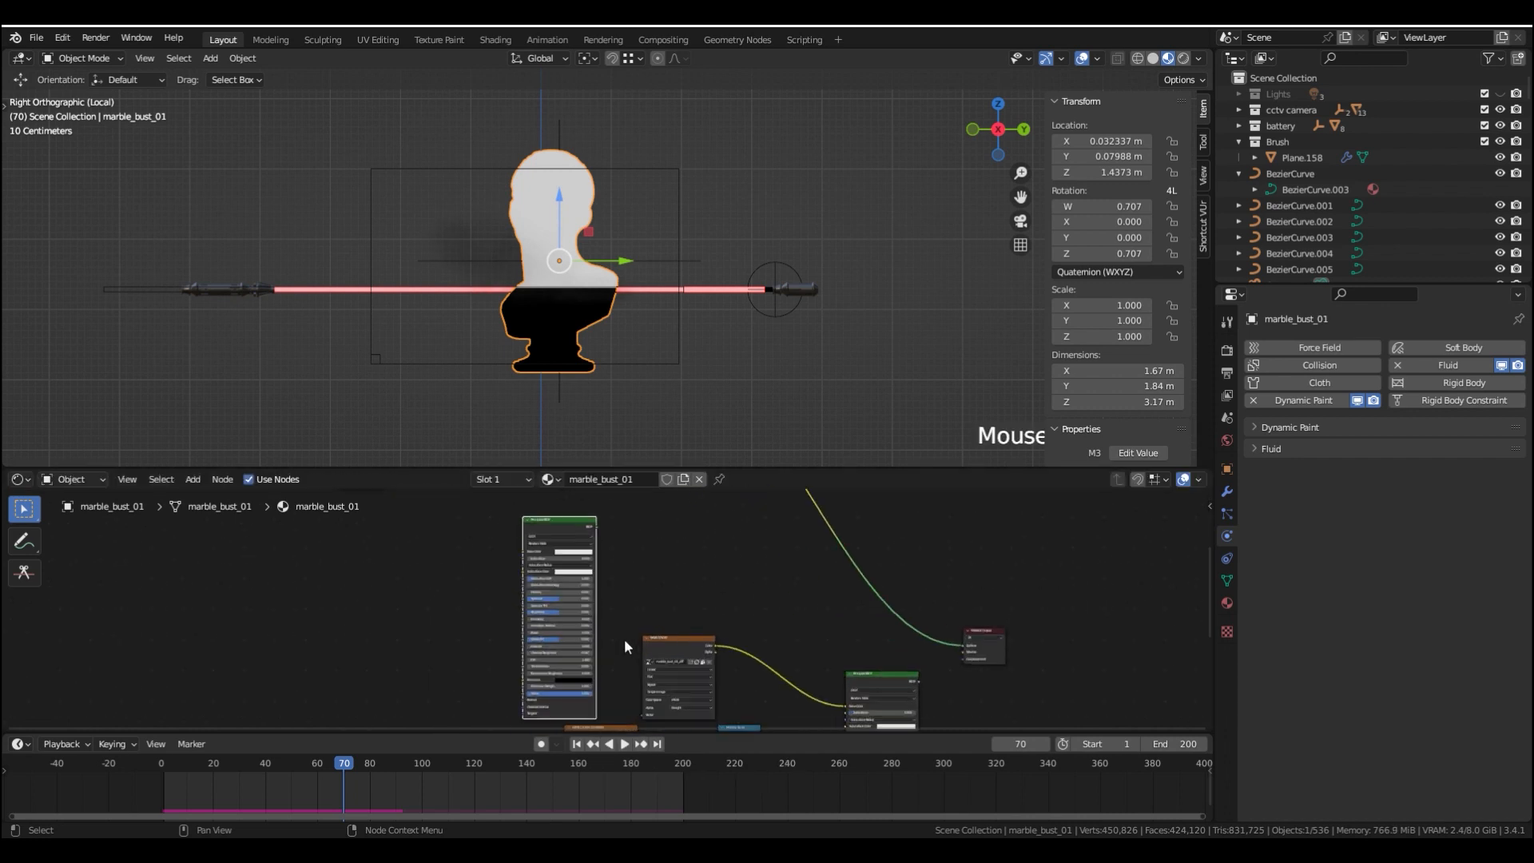
pyautogui.click(563, 700)
pyautogui.press('Escape')
# Insert a Mix Shader node before the Material Output and feed the ColorRamp's Color into its Fac input
pyautogui.moveTo(809, 508); pyautogui.dragTo(769, 616, button='middle')
pyautogui.click(731, 583)
pyautogui.hotkey('shift', 'a')
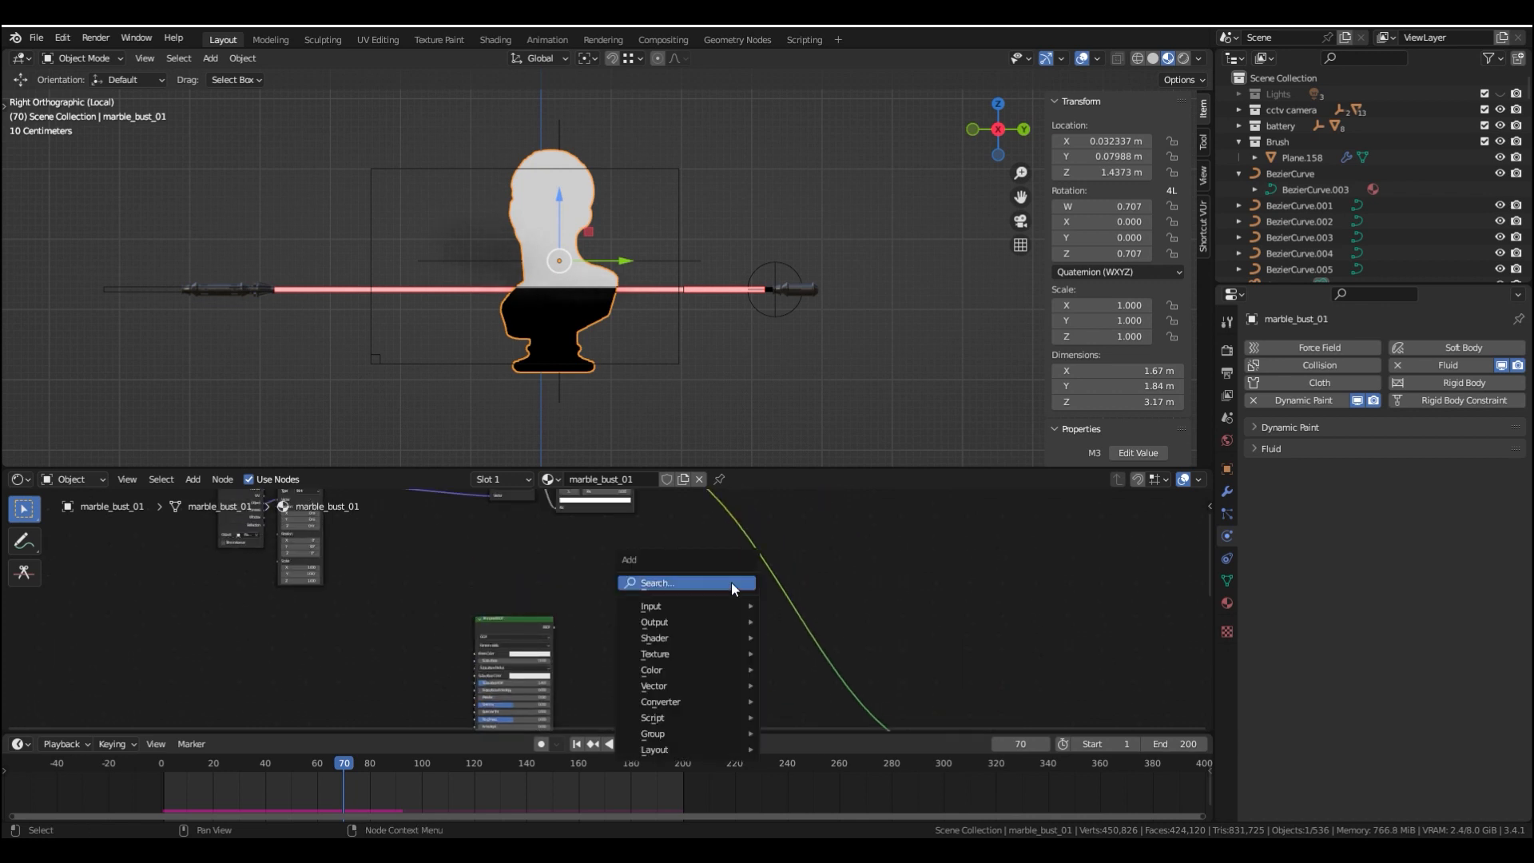
pyautogui.click(731, 582)
pyautogui.write('mix')
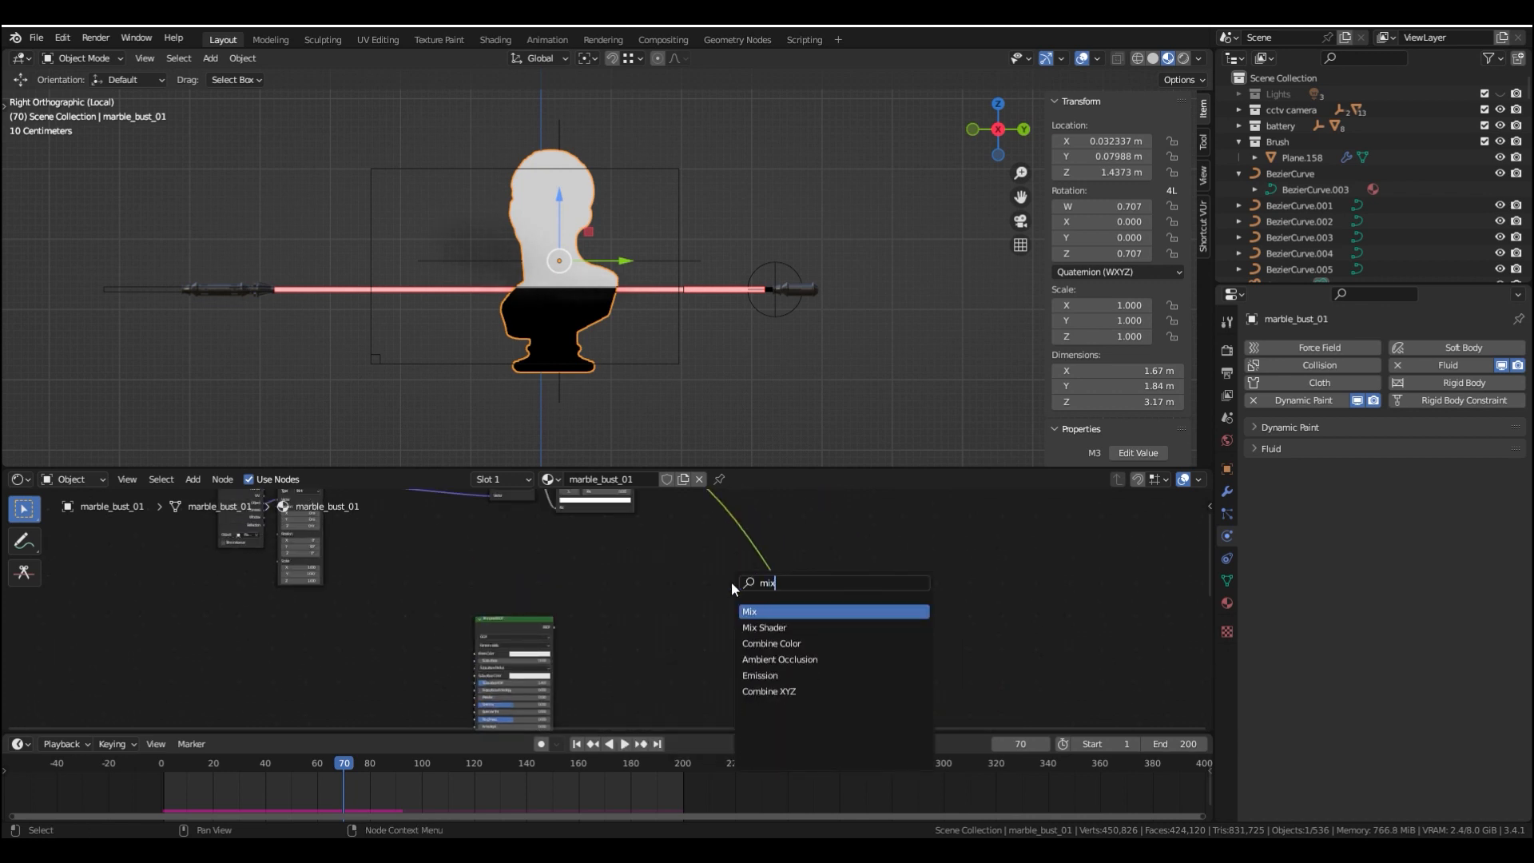
pyautogui.press('Down')
pyautogui.press('Return')
pyautogui.click(769, 603)
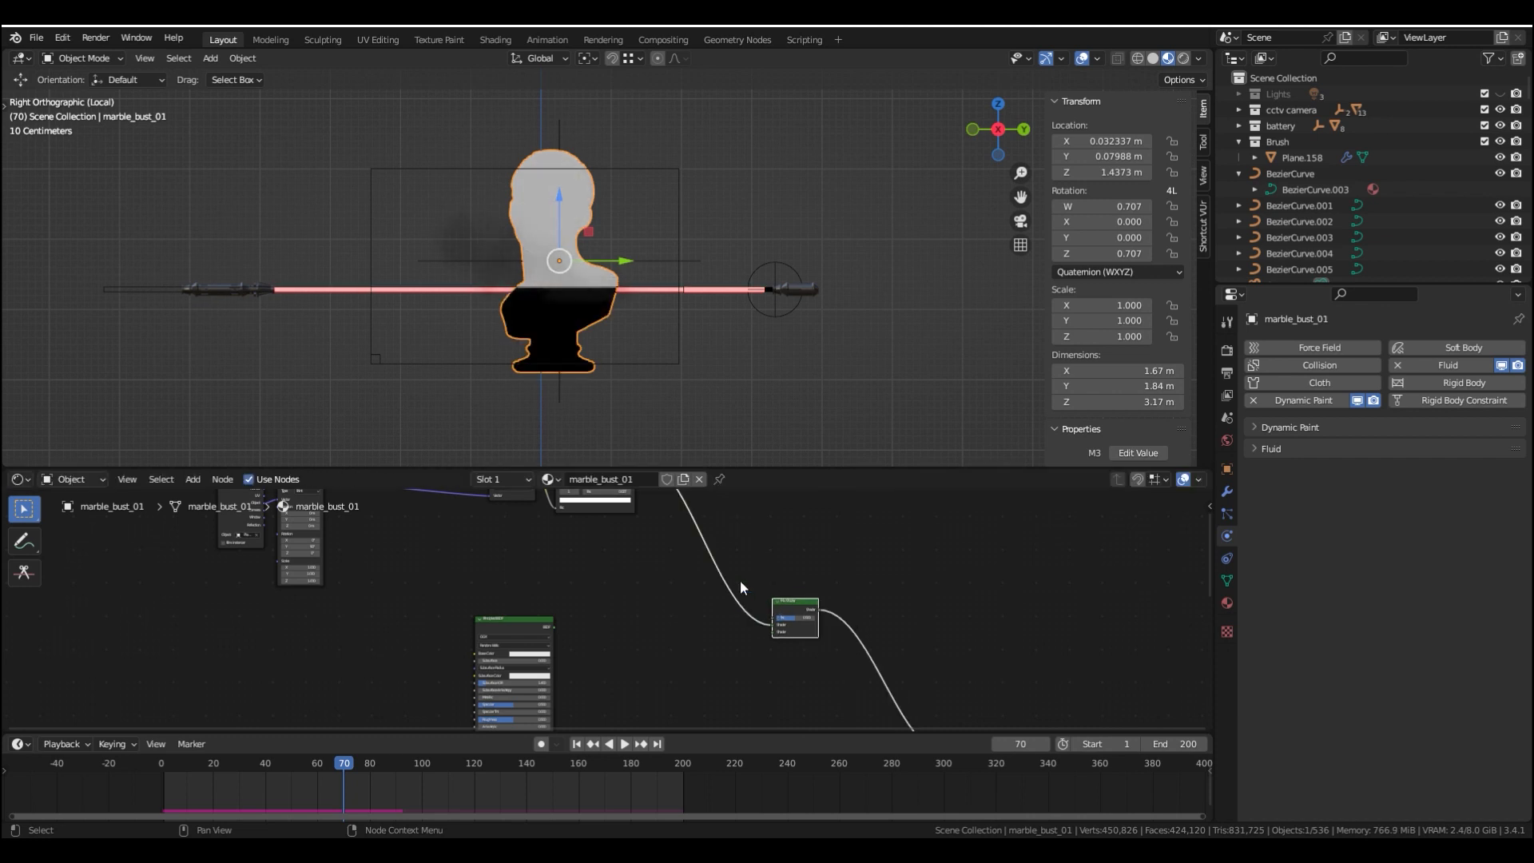
pyautogui.scroll(2, 740, 588)
pyautogui.click(829, 630)
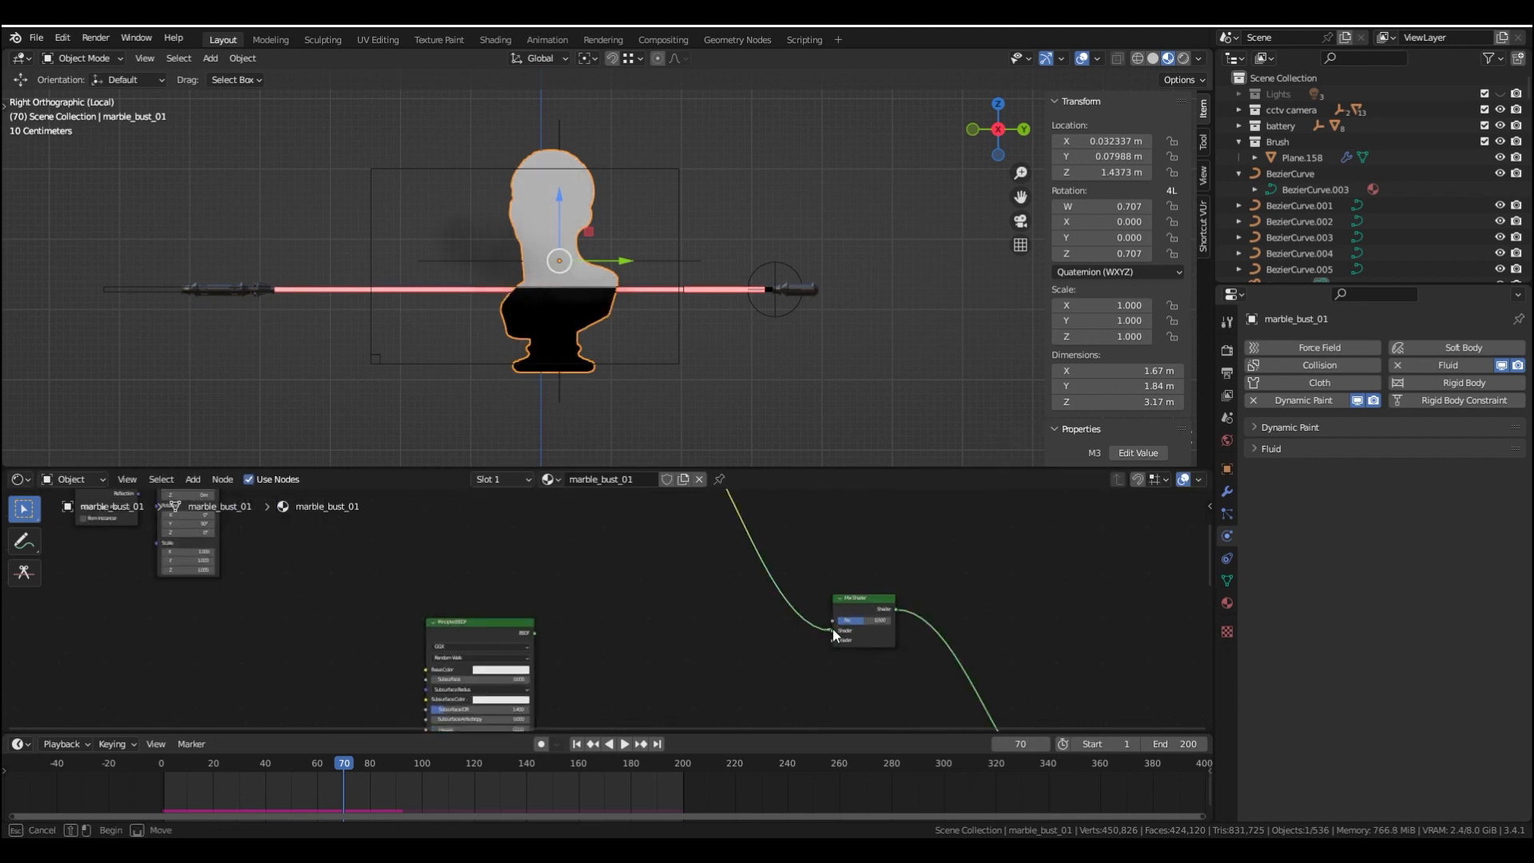
pyautogui.moveTo(831, 630); pyautogui.dragTo(831, 617)
# Connect the new Principled BSDF to the Mix Shader's first shader input and the original marble Principled BSDF to its second
pyautogui.scroll(-1, 593, 544)
pyautogui.moveTo(509, 540); pyautogui.dragTo(725, 732)
pyautogui.moveTo(859, 705); pyautogui.dragTo(719, 527)
# Show the bust in Rendered shading from the right and hide Plane.158 in the viewport
pyautogui.scroll(3, 679, 358)
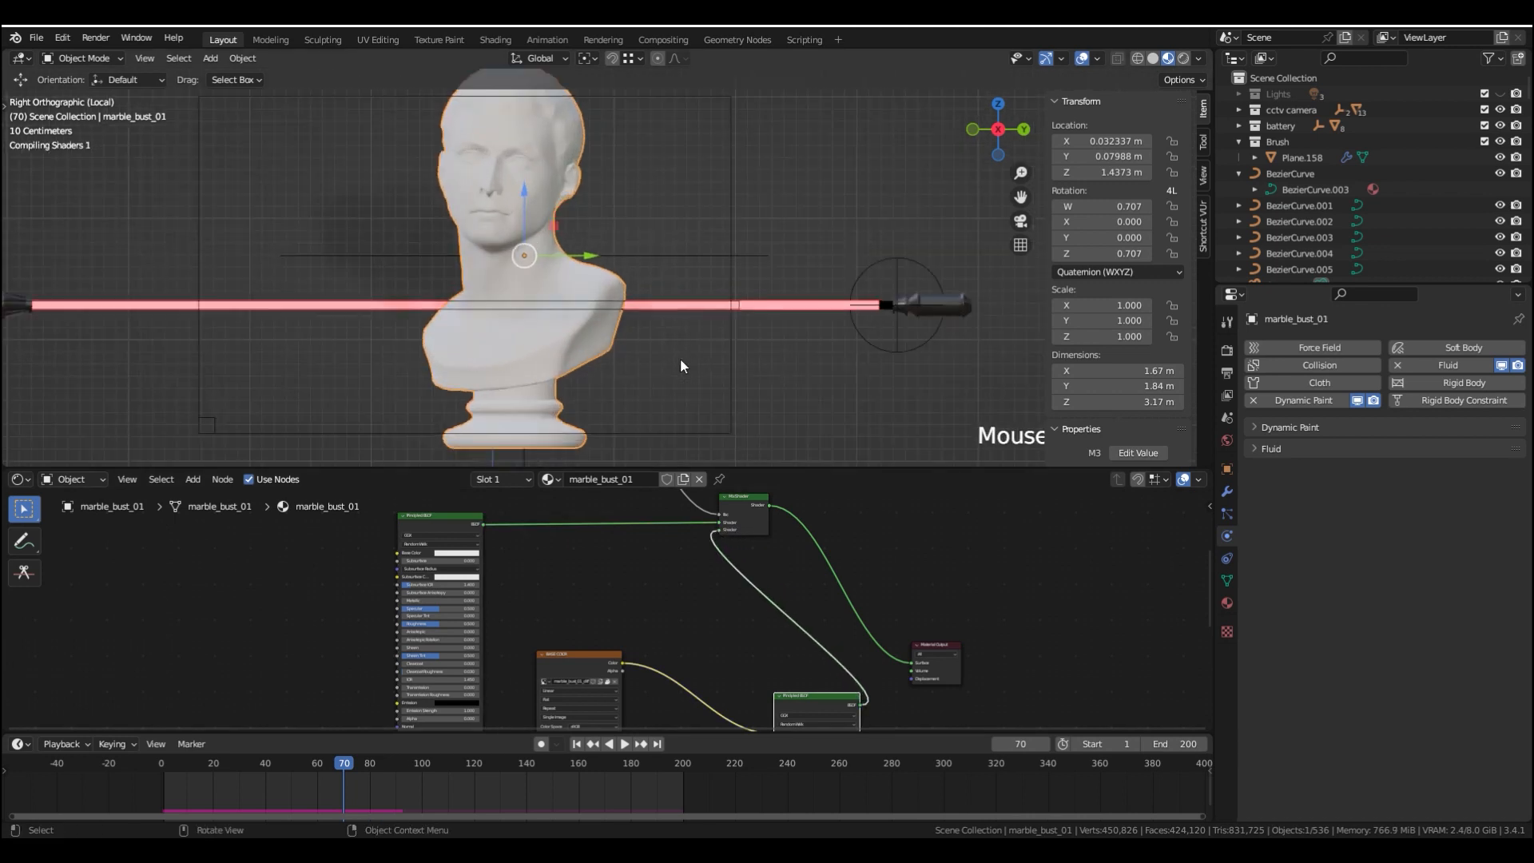
pyautogui.moveTo(679, 358); pyautogui.dragTo(687, 300, button='middle')
pyautogui.press('z')
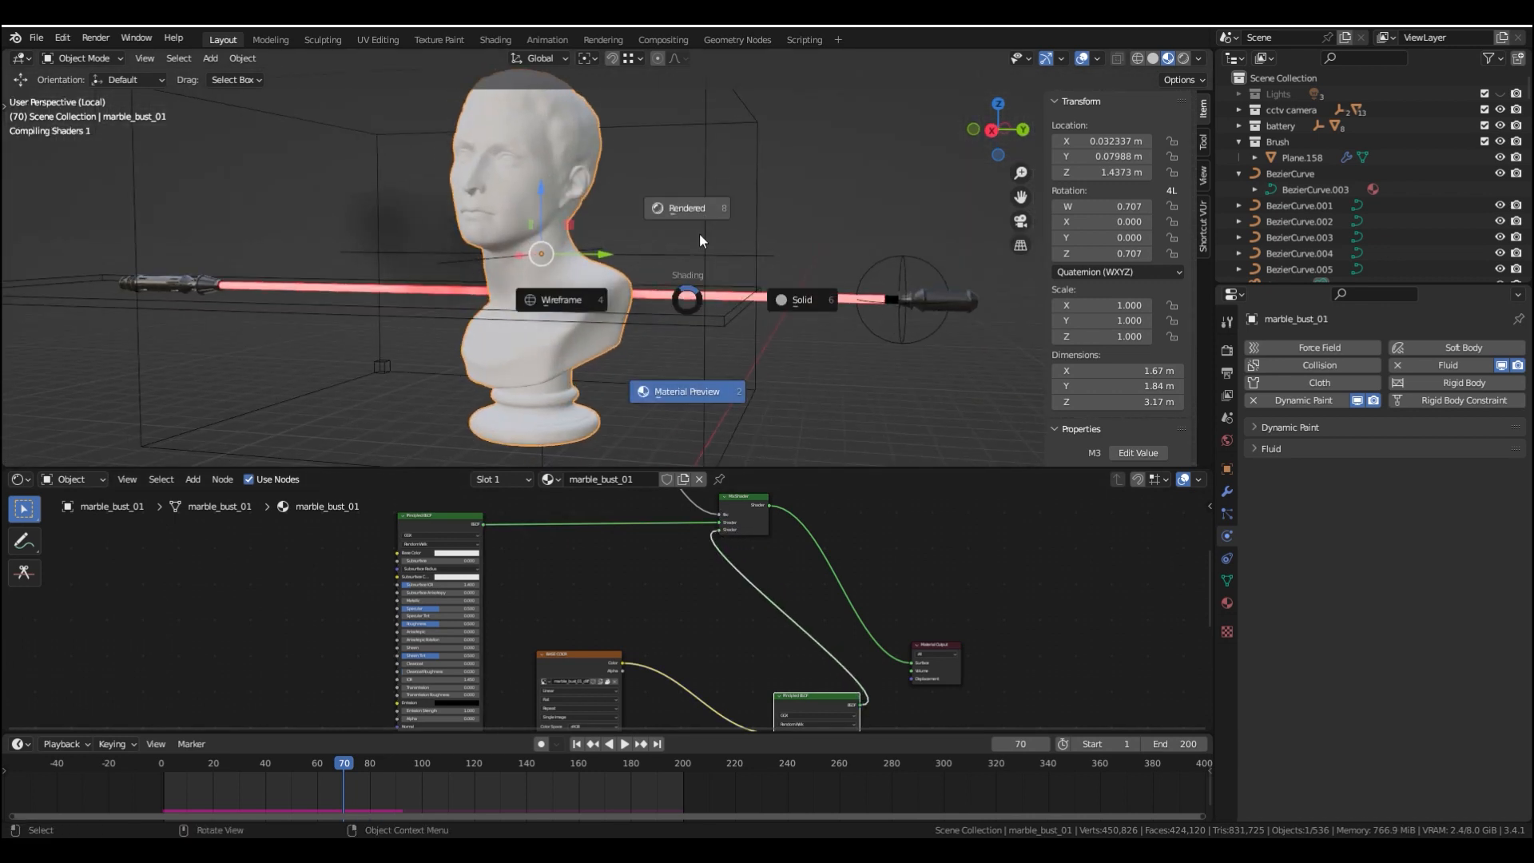
pyautogui.click(716, 189)
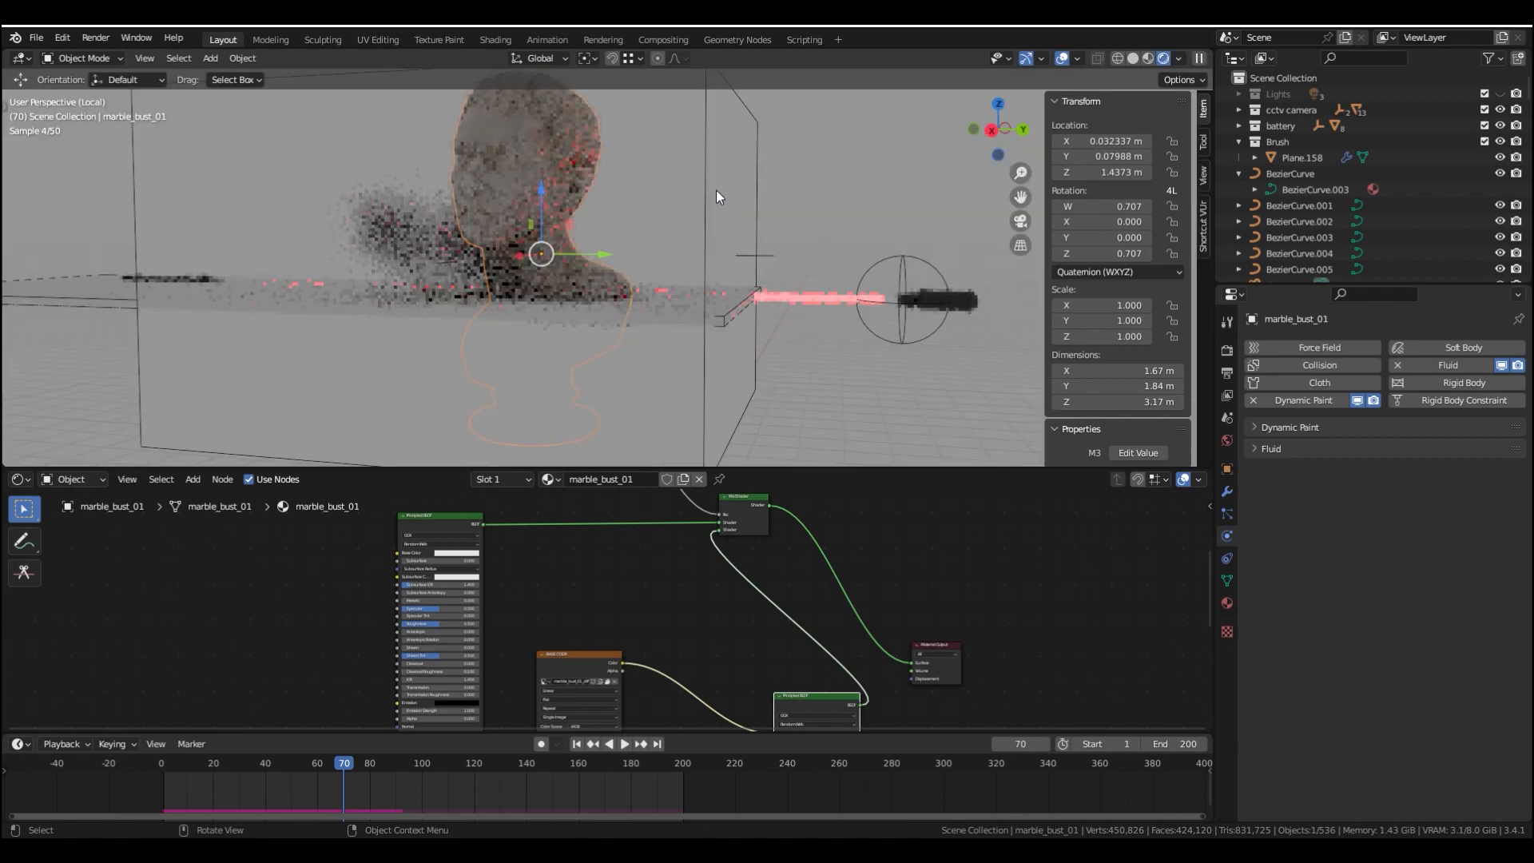
pyautogui.moveTo(631, 596); pyautogui.dragTo(696, 677, button='middle')
pyautogui.scroll(8, 696, 676)
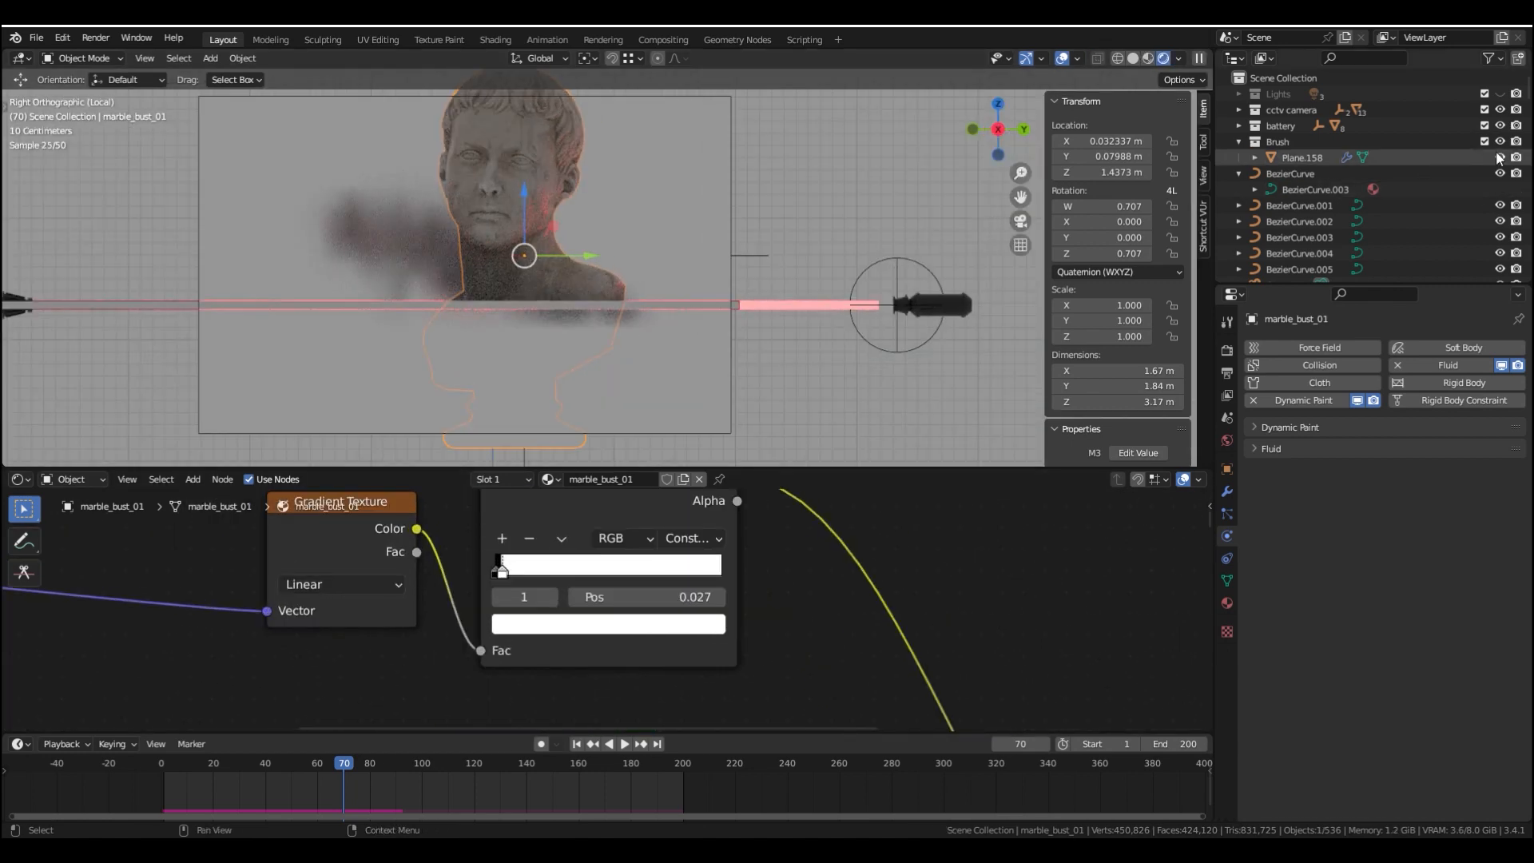
pyautogui.click(1500, 157)
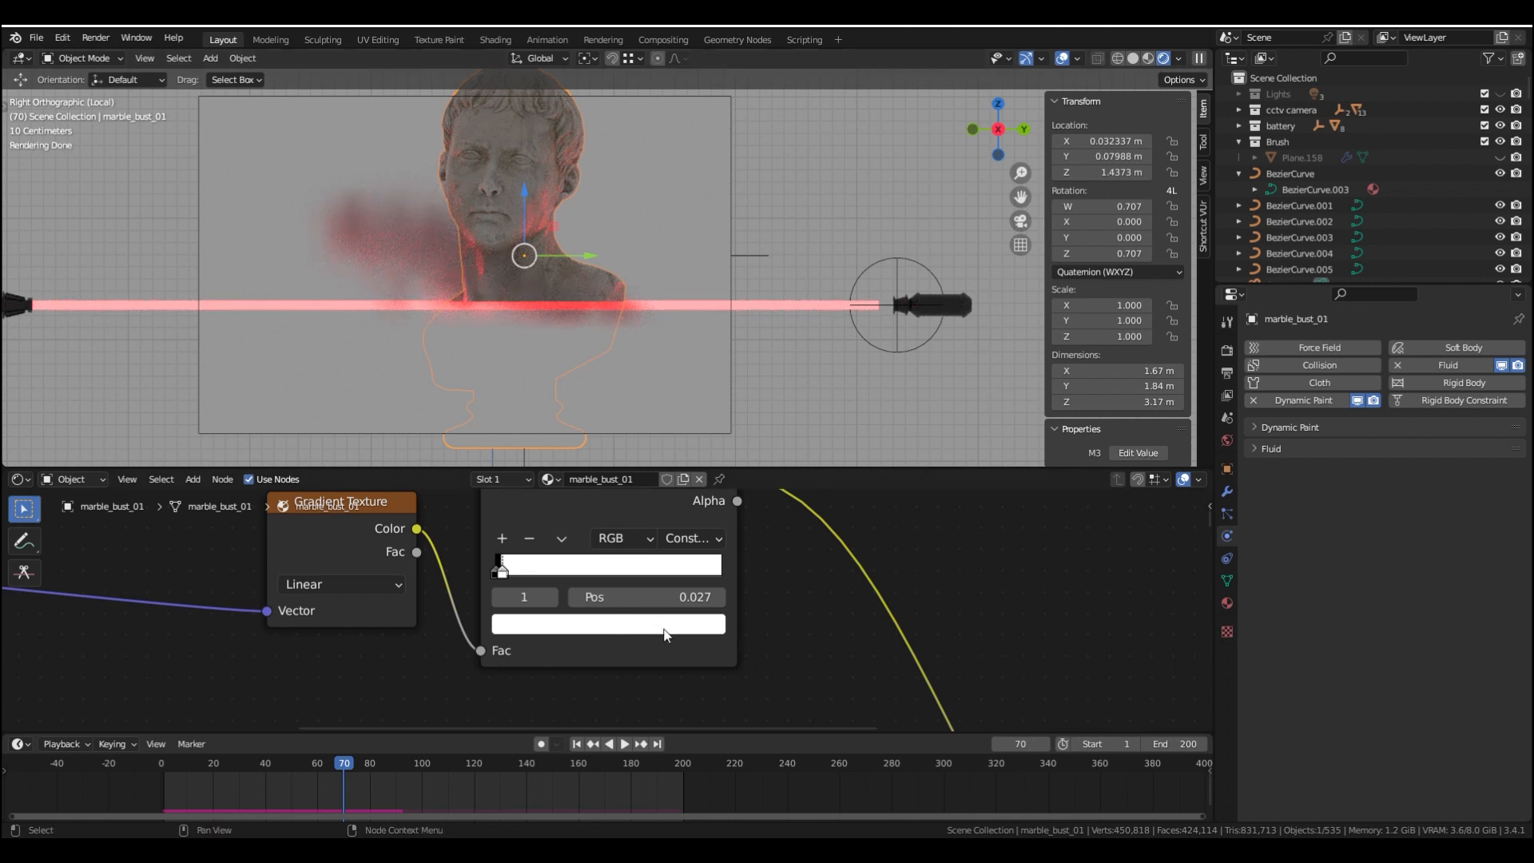
# Swap the ColorRamp's colours, making the stop at 0.027 black and the stop at 0.000 white
pyautogui.click(690, 631)
pyautogui.click(674, 457)
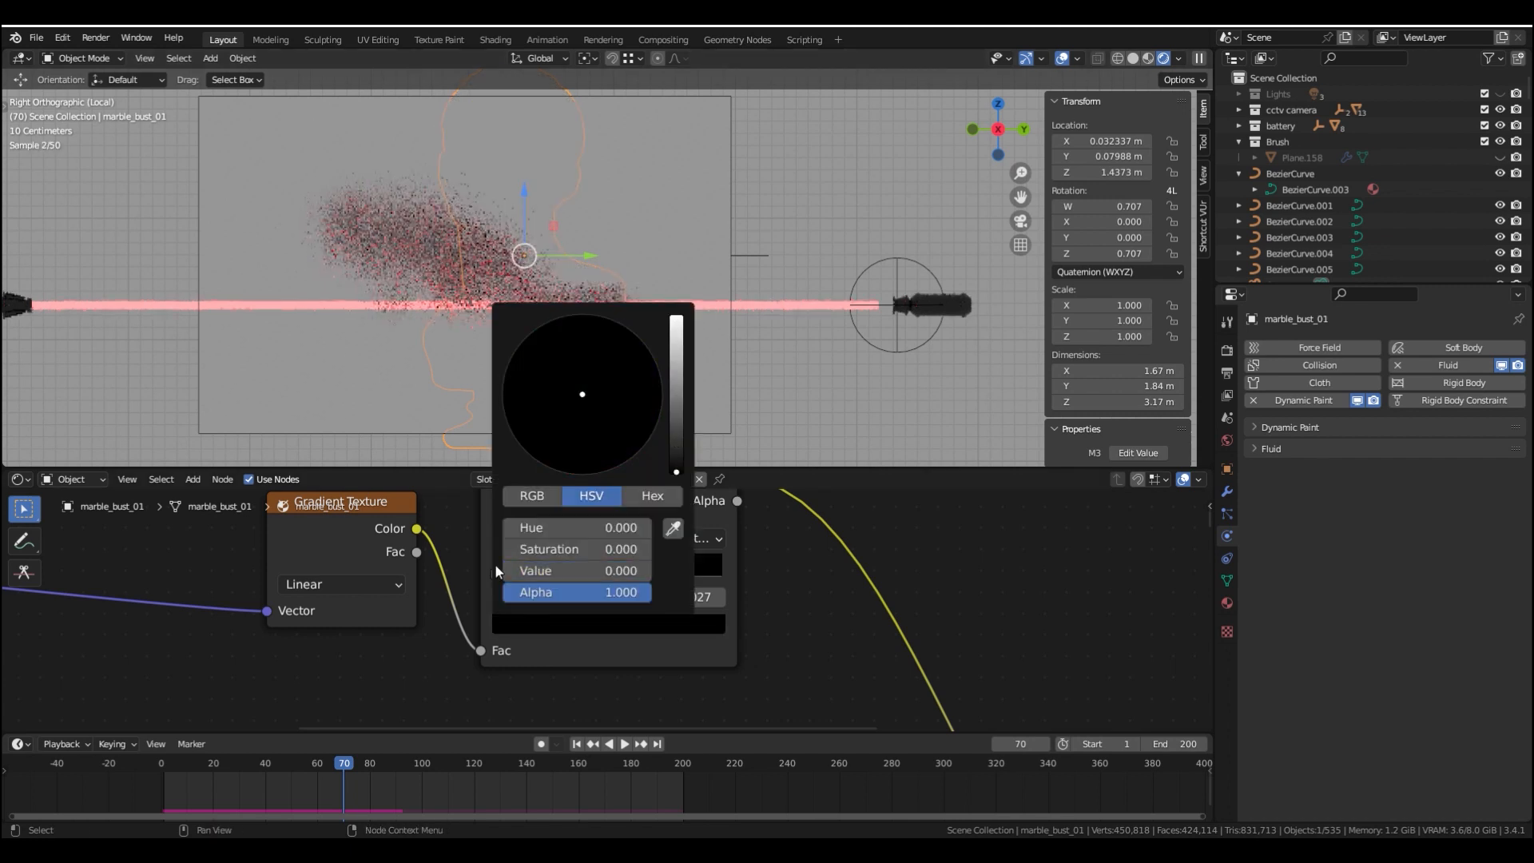
pyautogui.click(499, 596)
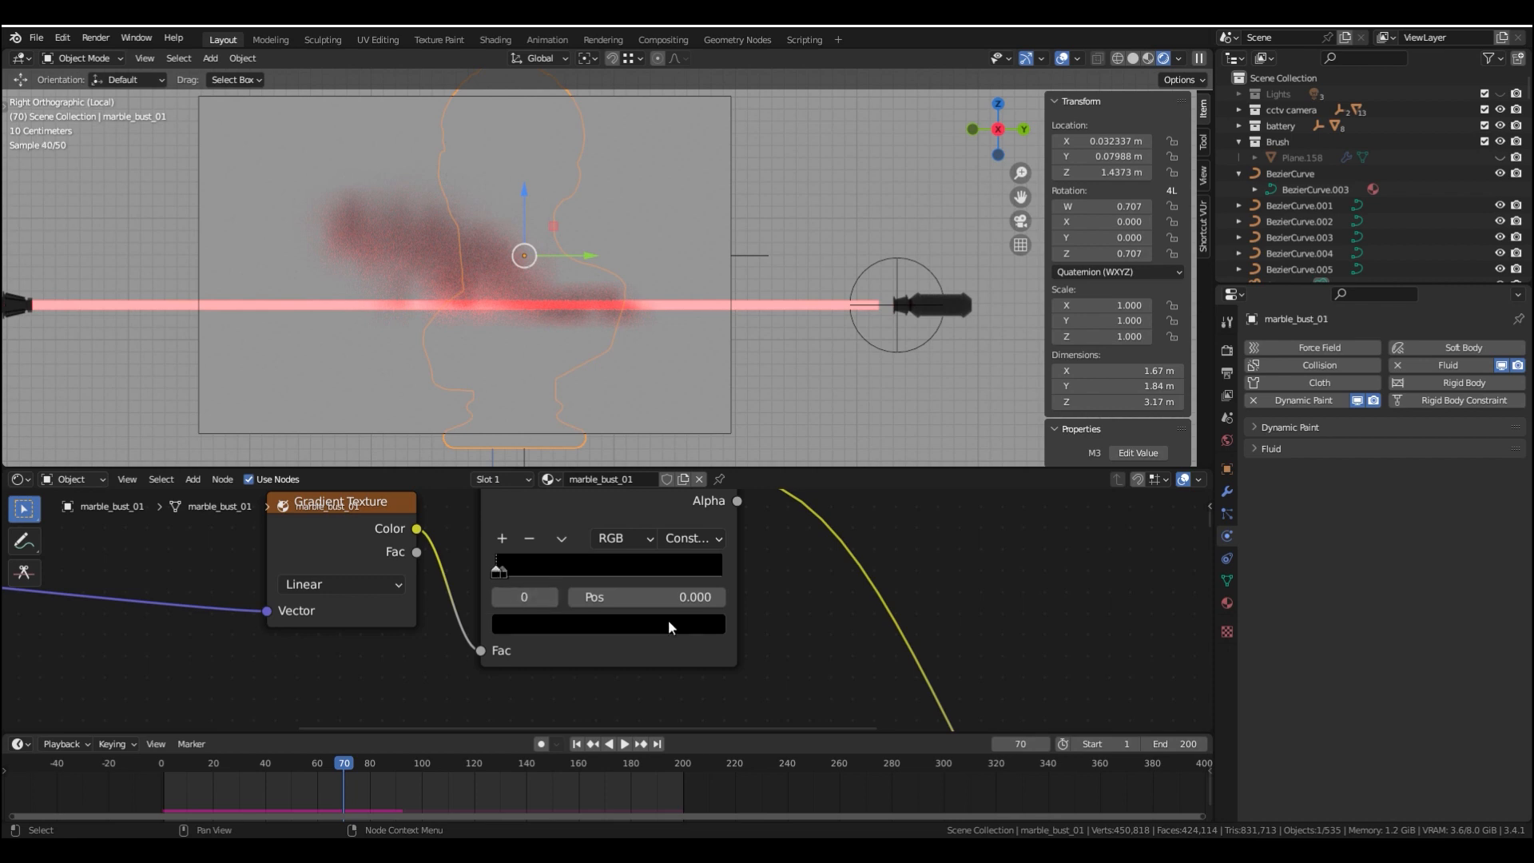
pyautogui.click(668, 620)
pyautogui.moveTo(678, 439); pyautogui.dragTo(678, 324)
# Step through frames 67 to 77 to examine how the bust dissolves at the beam, and return to Solid shading at frame 68
pyautogui.scroll(-4, 568, 241)
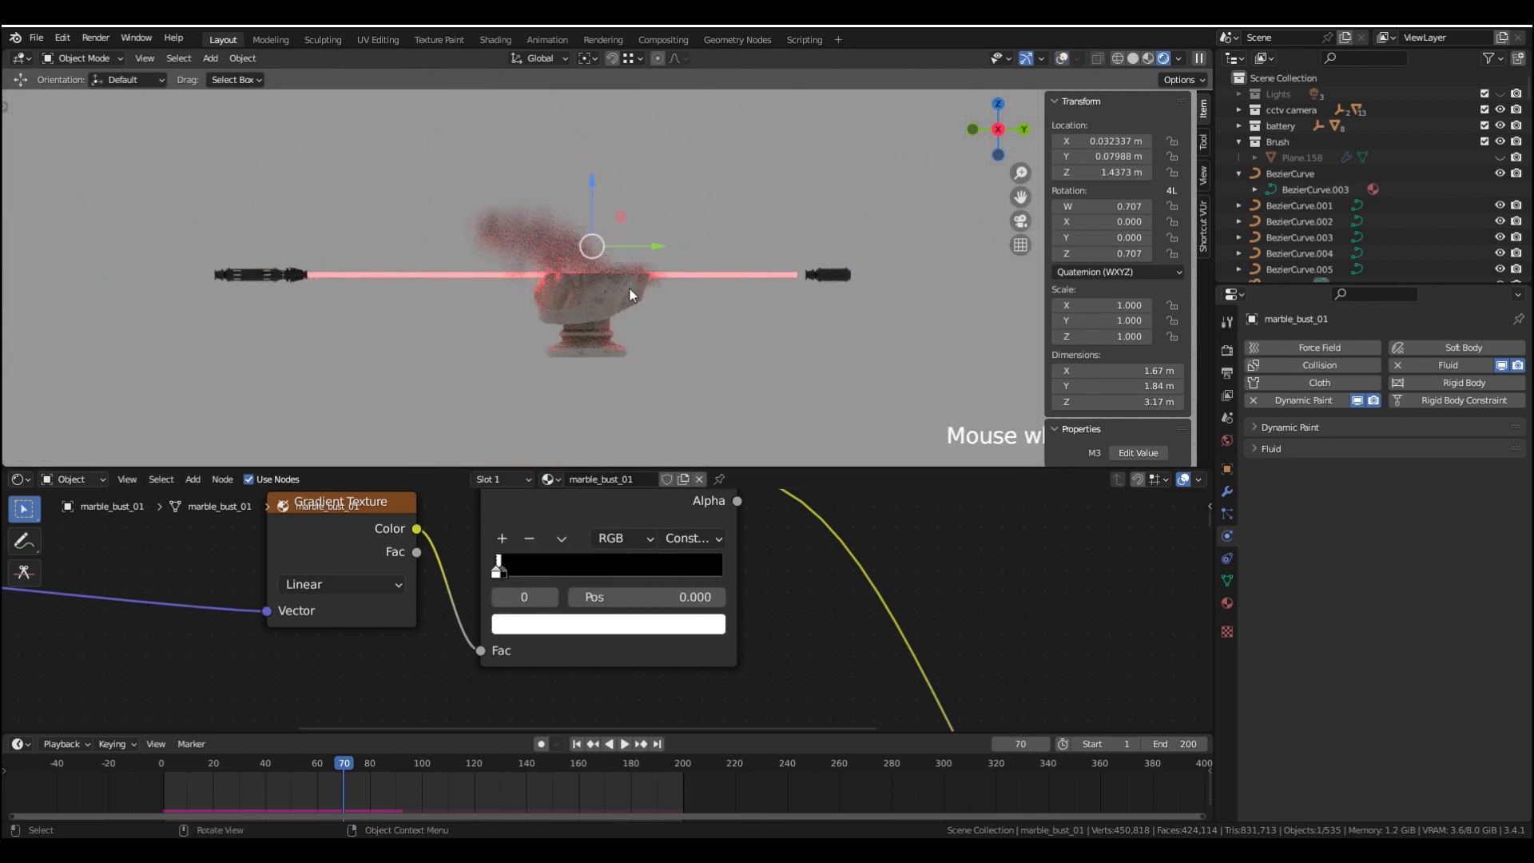
pyautogui.press('Left')
pyautogui.press('Left')
pyautogui.press('Left')
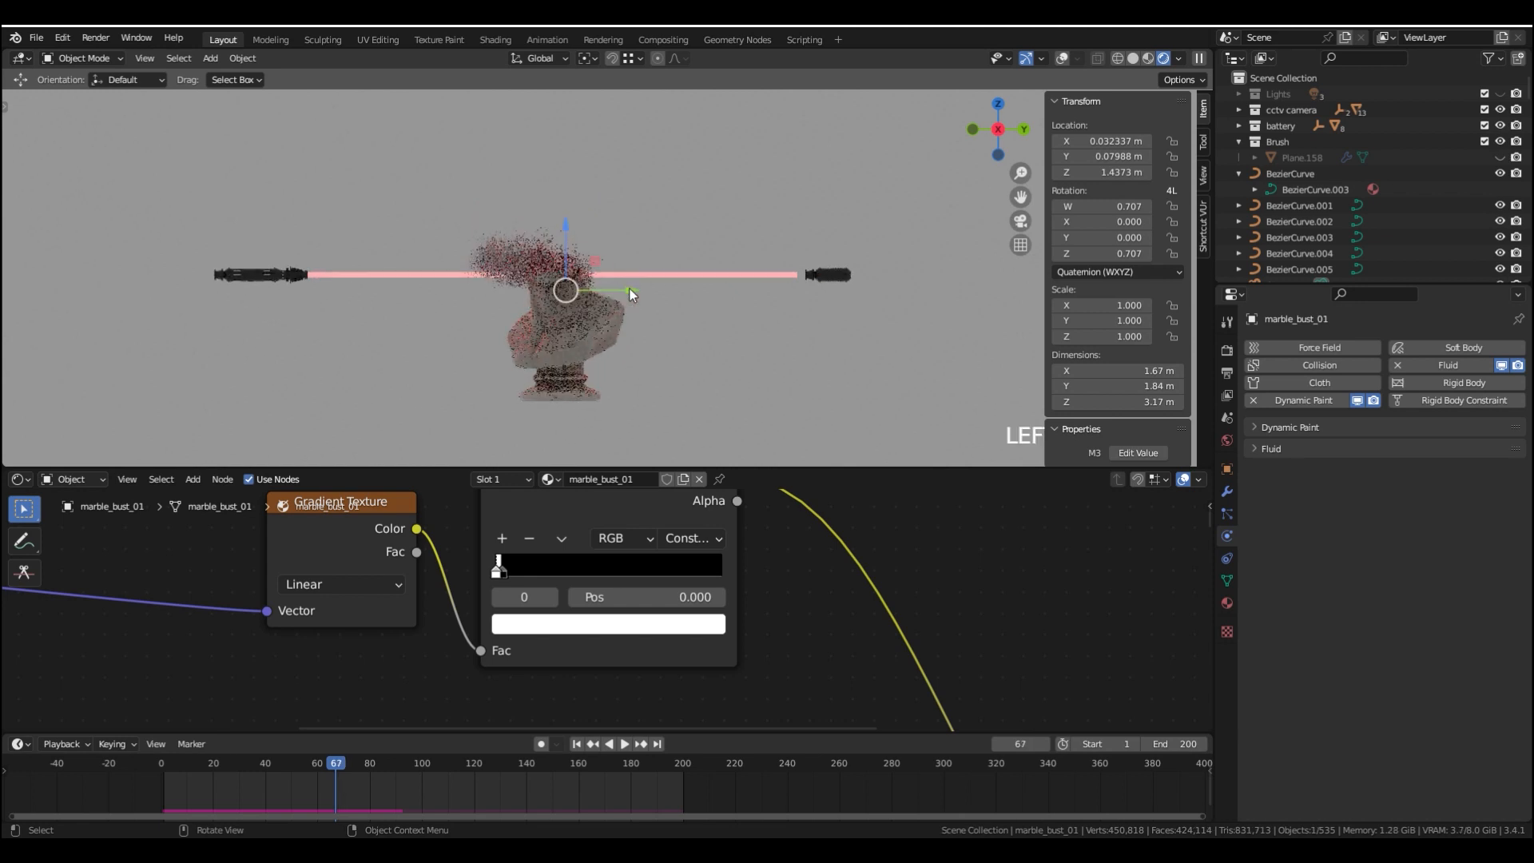
pyautogui.press('Right')
pyautogui.press('Right')
pyautogui.press('Right')
pyautogui.press('Right')
pyautogui.press('Right')
pyautogui.press('Right')
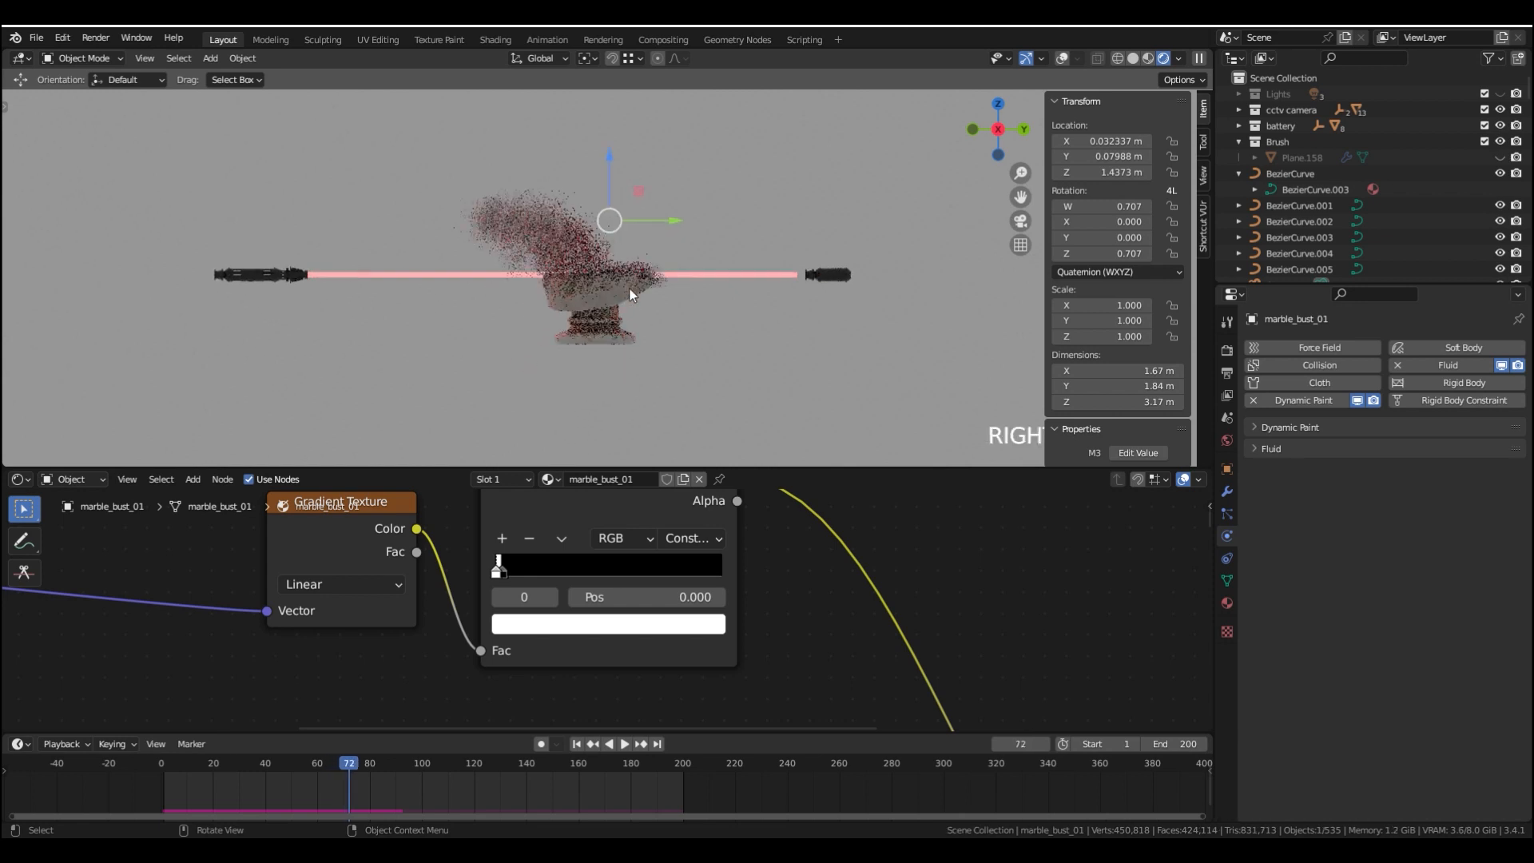
pyautogui.press('Right')
pyautogui.press('Right')
pyautogui.press('Right')
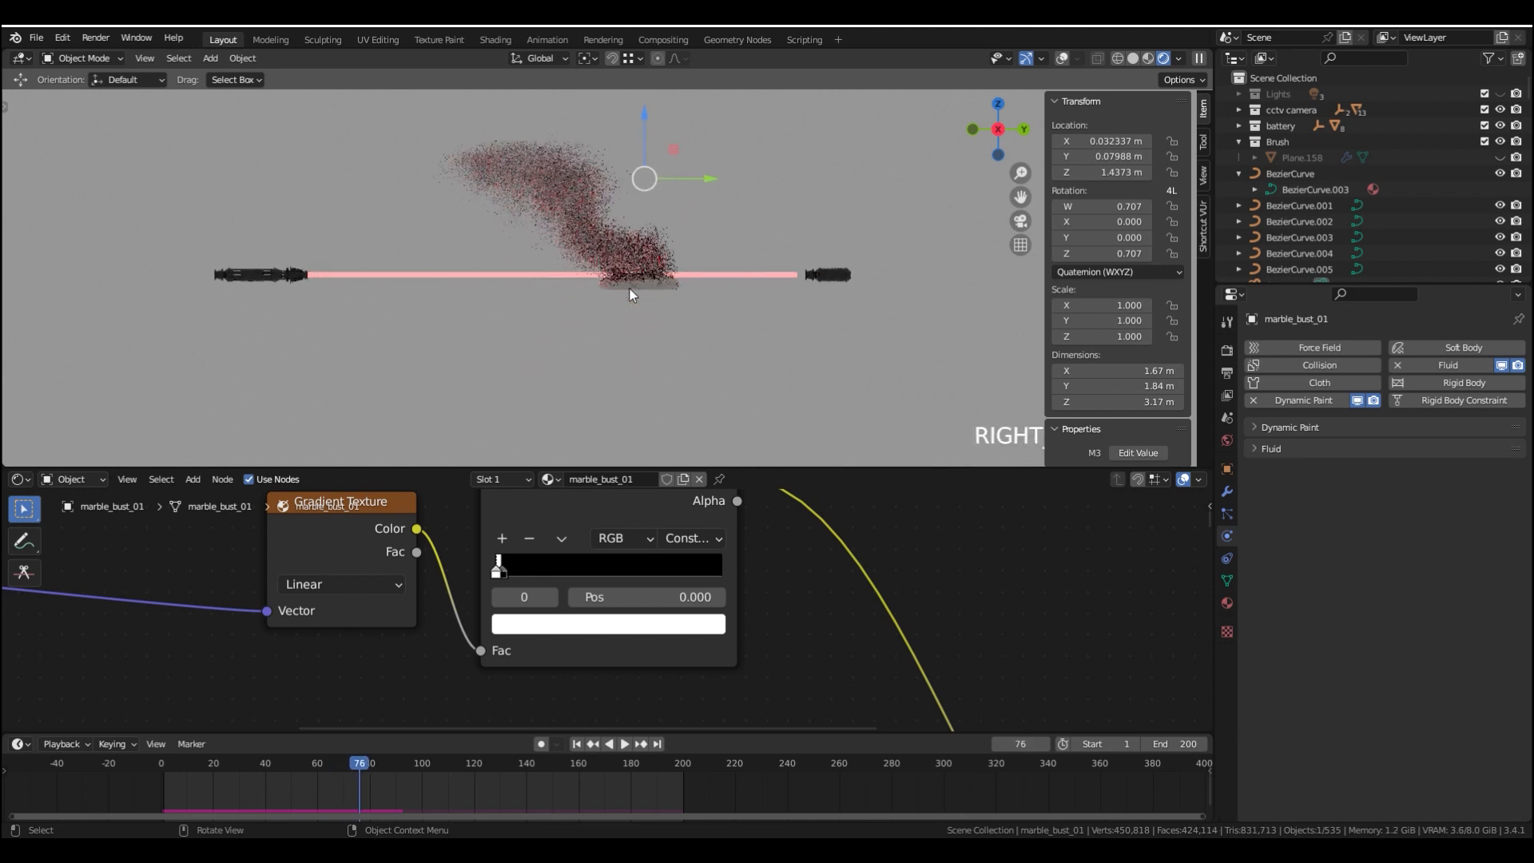
pyautogui.press('Right')
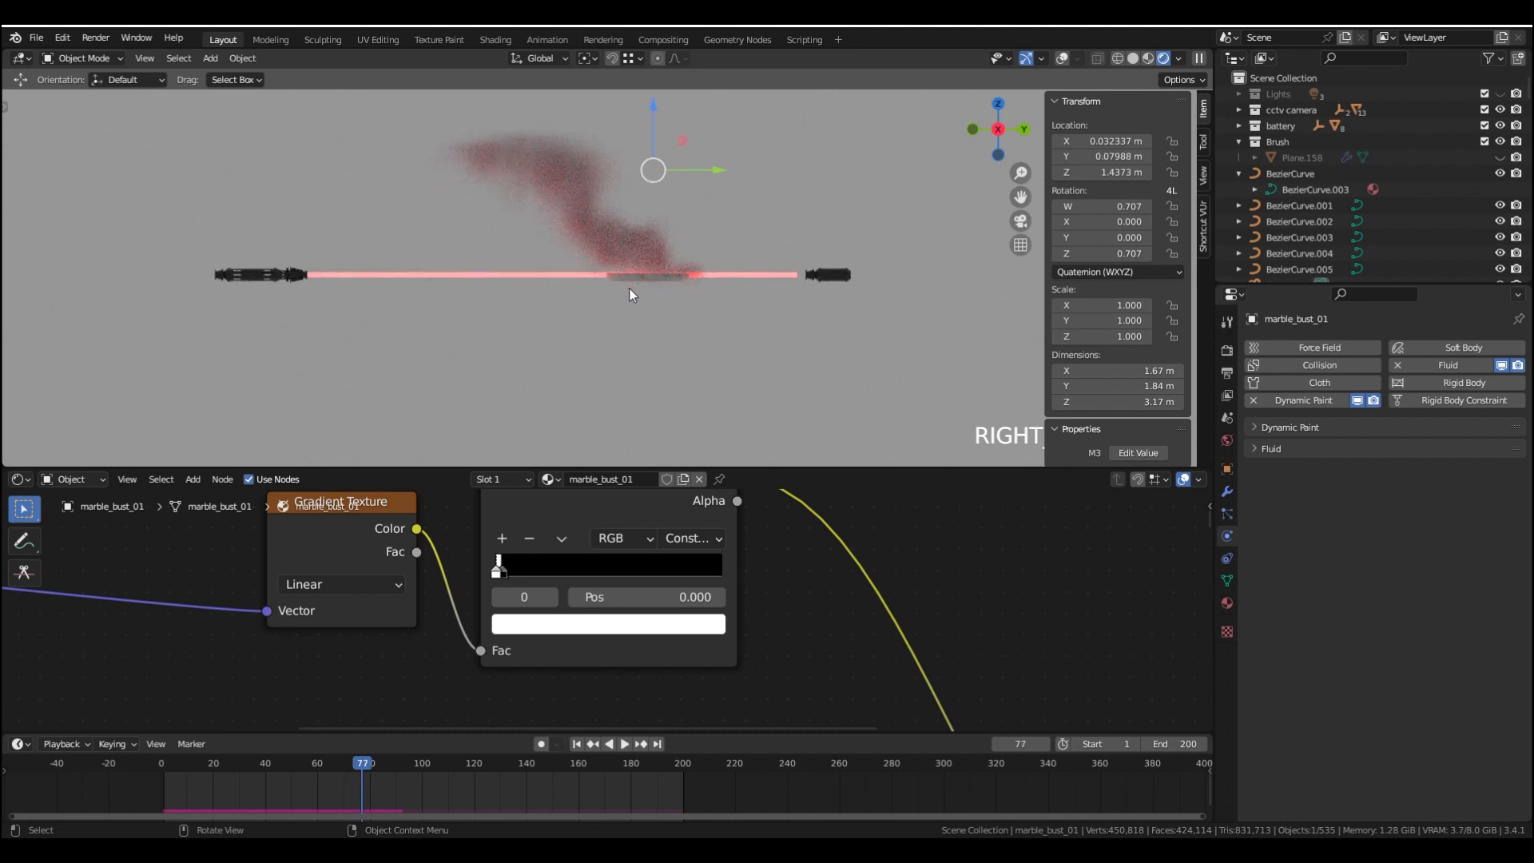
pyautogui.press('Left')
pyautogui.press('Left')
pyautogui.press('Left')
pyautogui.press('Left')
pyautogui.press('Left')
pyautogui.press('Left')
pyautogui.press('Left')
pyautogui.press('Left')
pyautogui.press('Left')
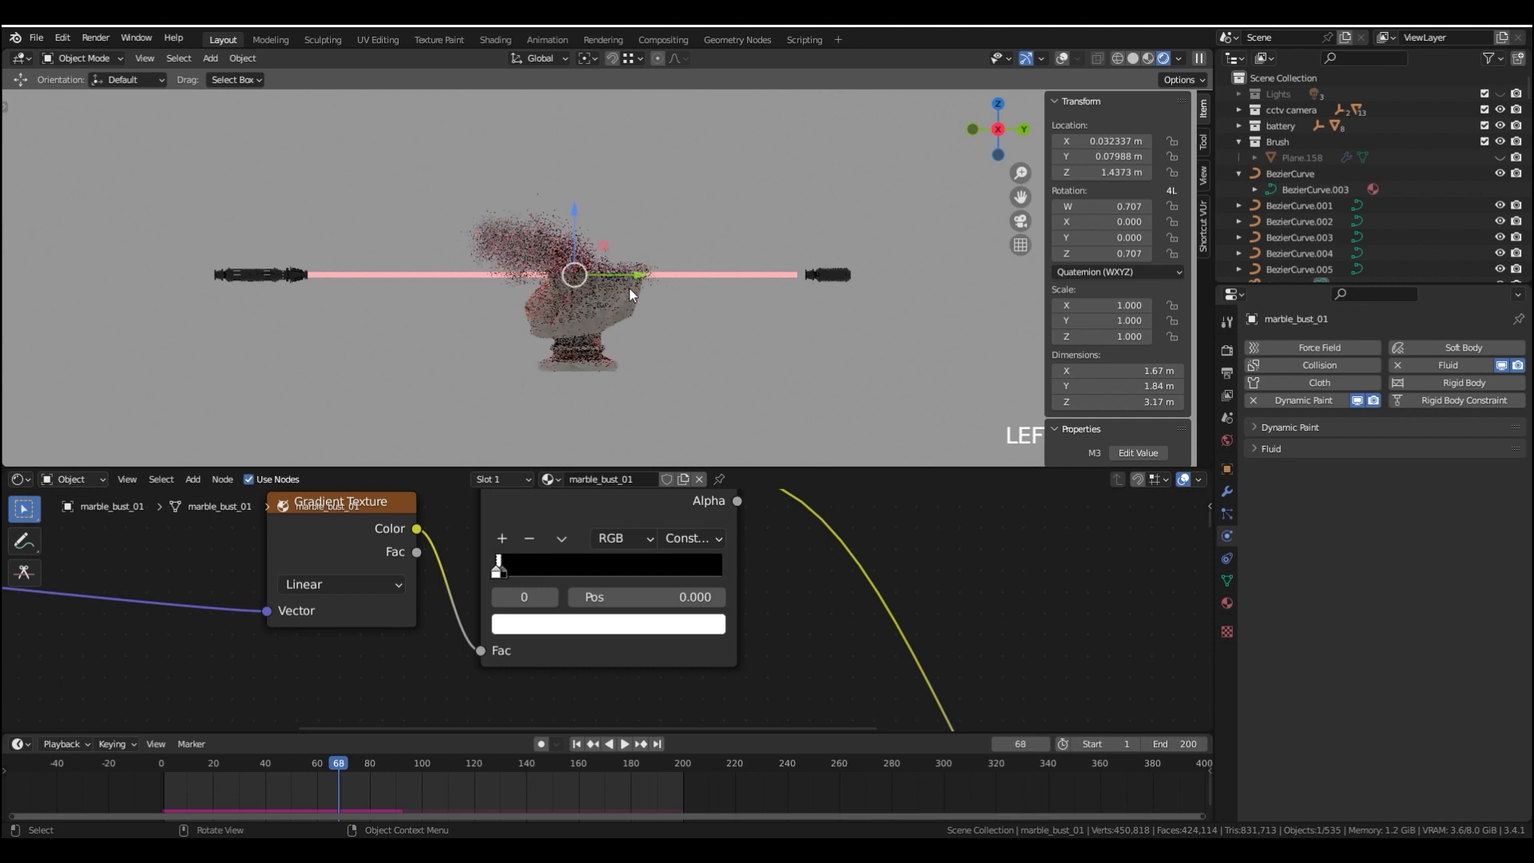
pyautogui.press('z')
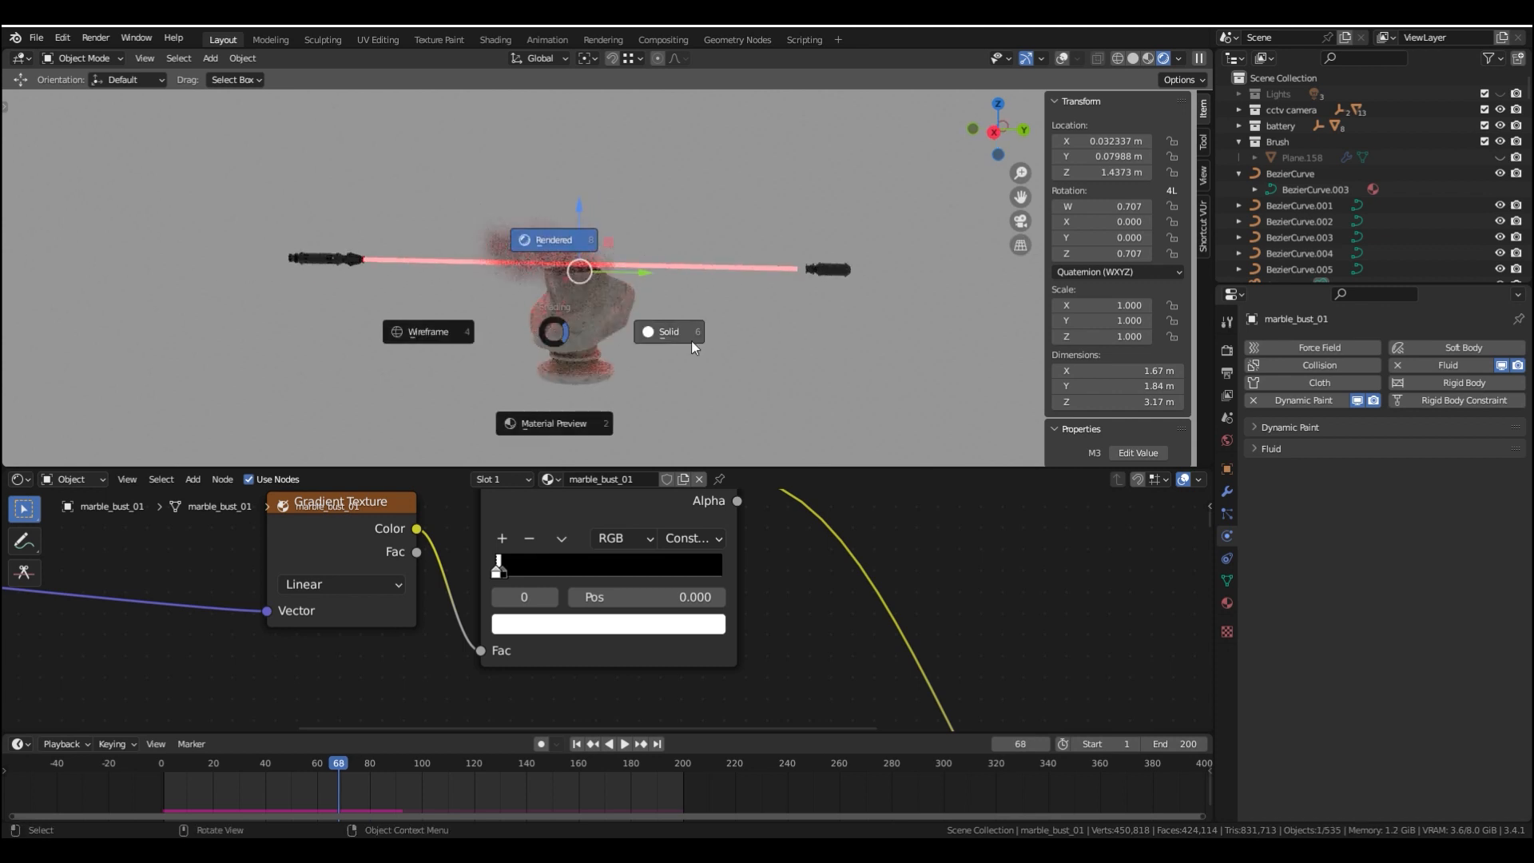
pyautogui.click(692, 340)
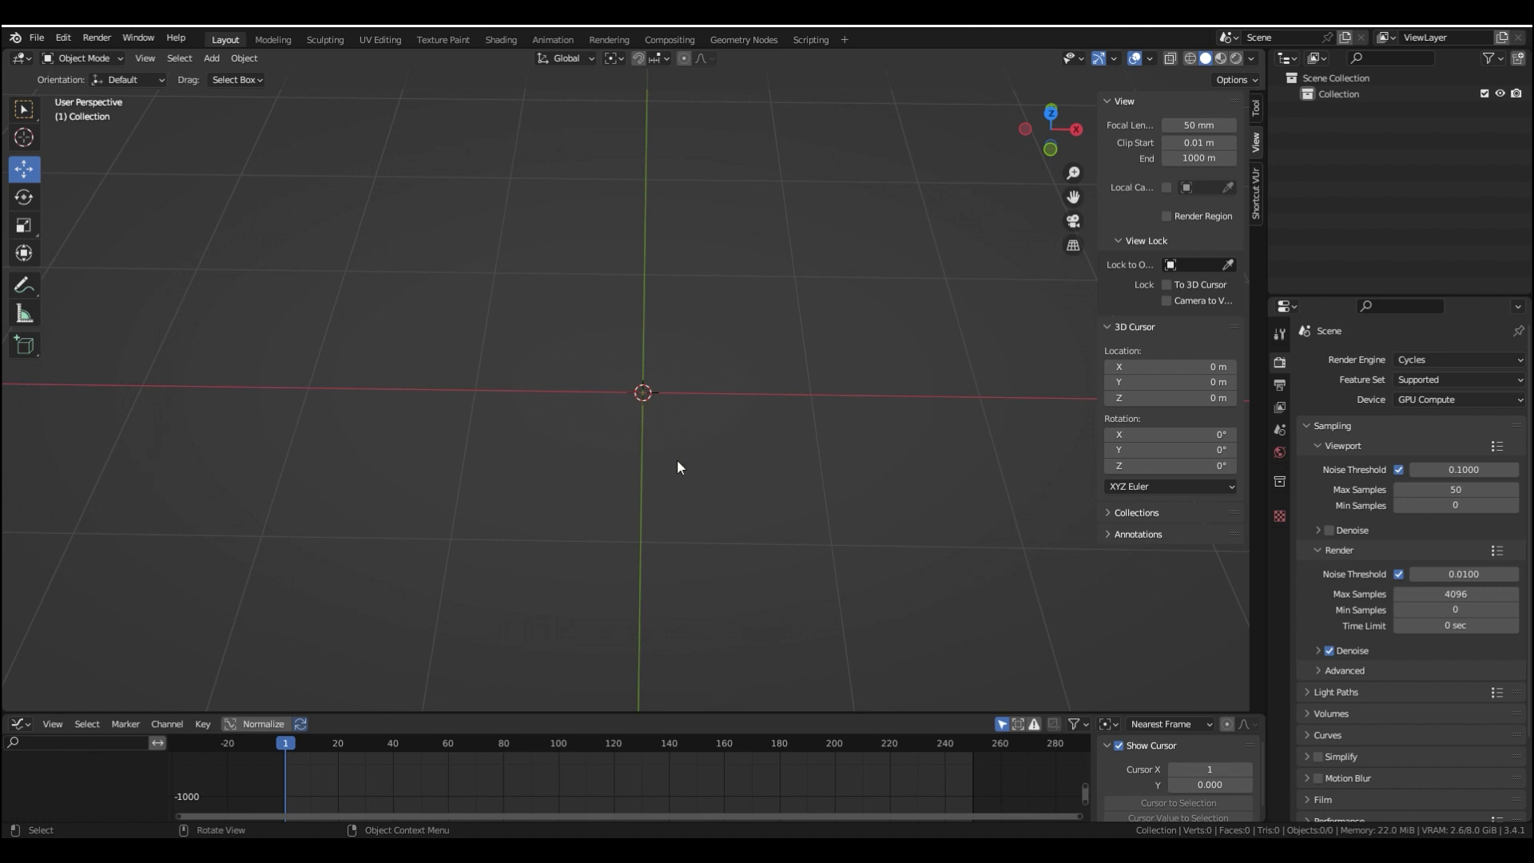
# Add a text object at the world origin of the new empty scene
pyautogui.moveTo(678, 458); pyautogui.dragTo(674, 387, button='middle')
pyautogui.hotkey('shift', 'a')
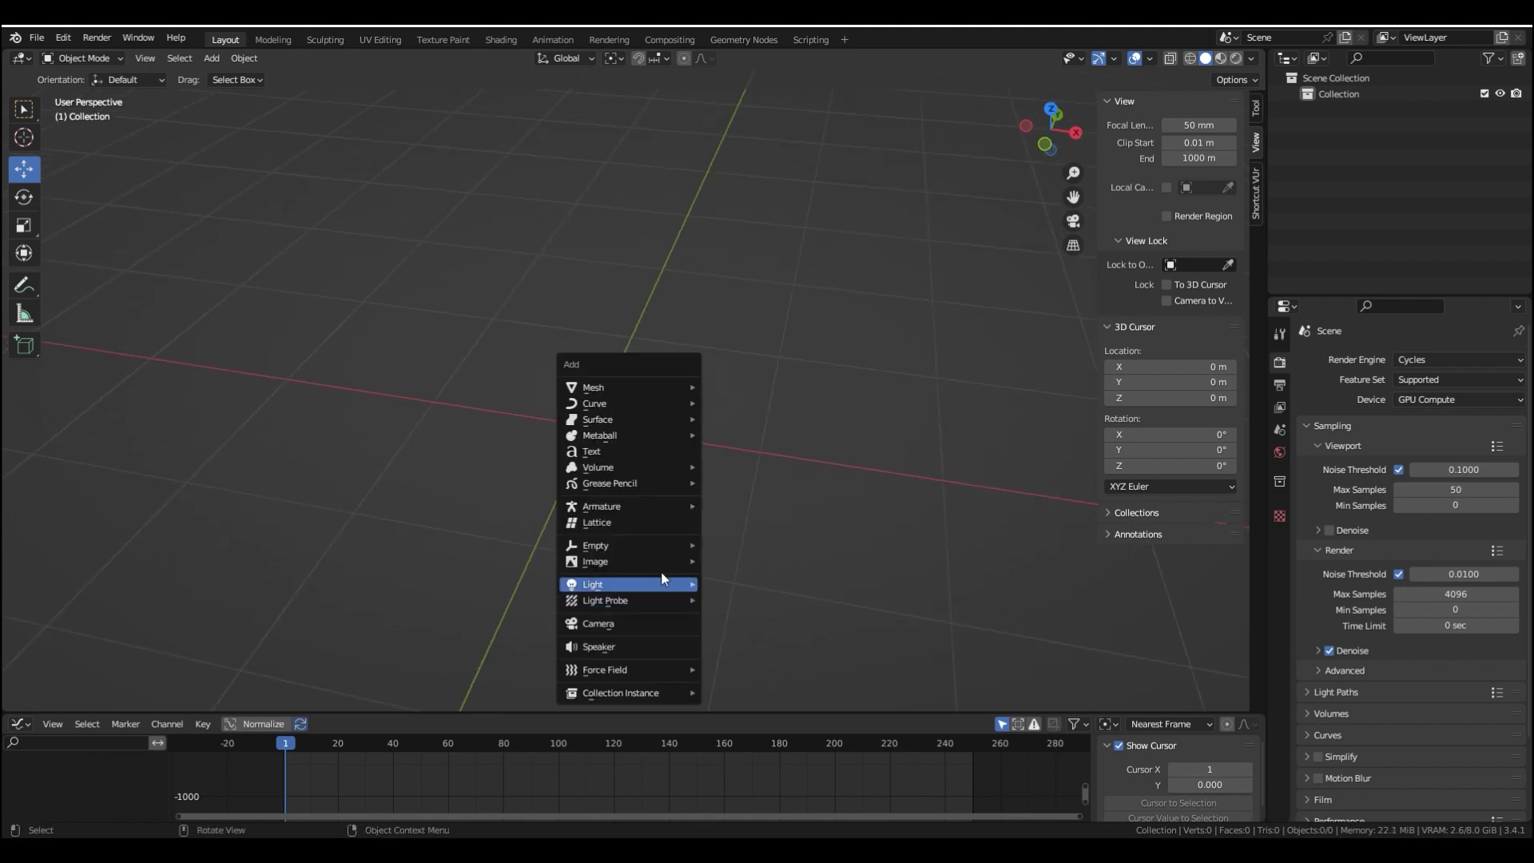
pyautogui.click(632, 449)
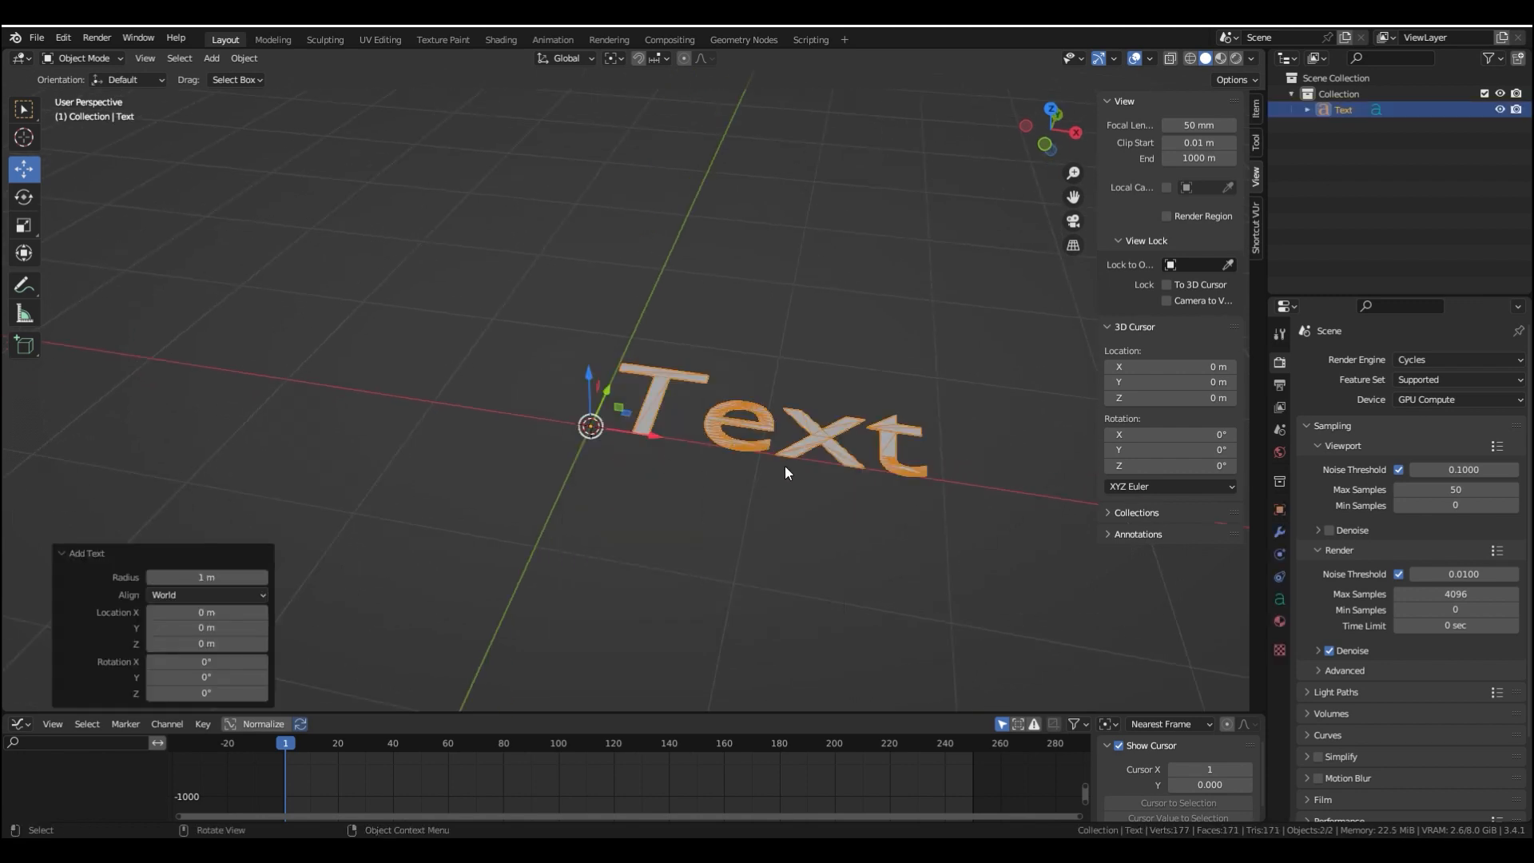
# Replace the text object's default content with "Blender" and return to Object Mode
pyautogui.press('Tab')
pyautogui.press('BackSpace')
pyautogui.press('BackSpace')
pyautogui.press('BackSpace')
pyautogui.press('BackSpace')
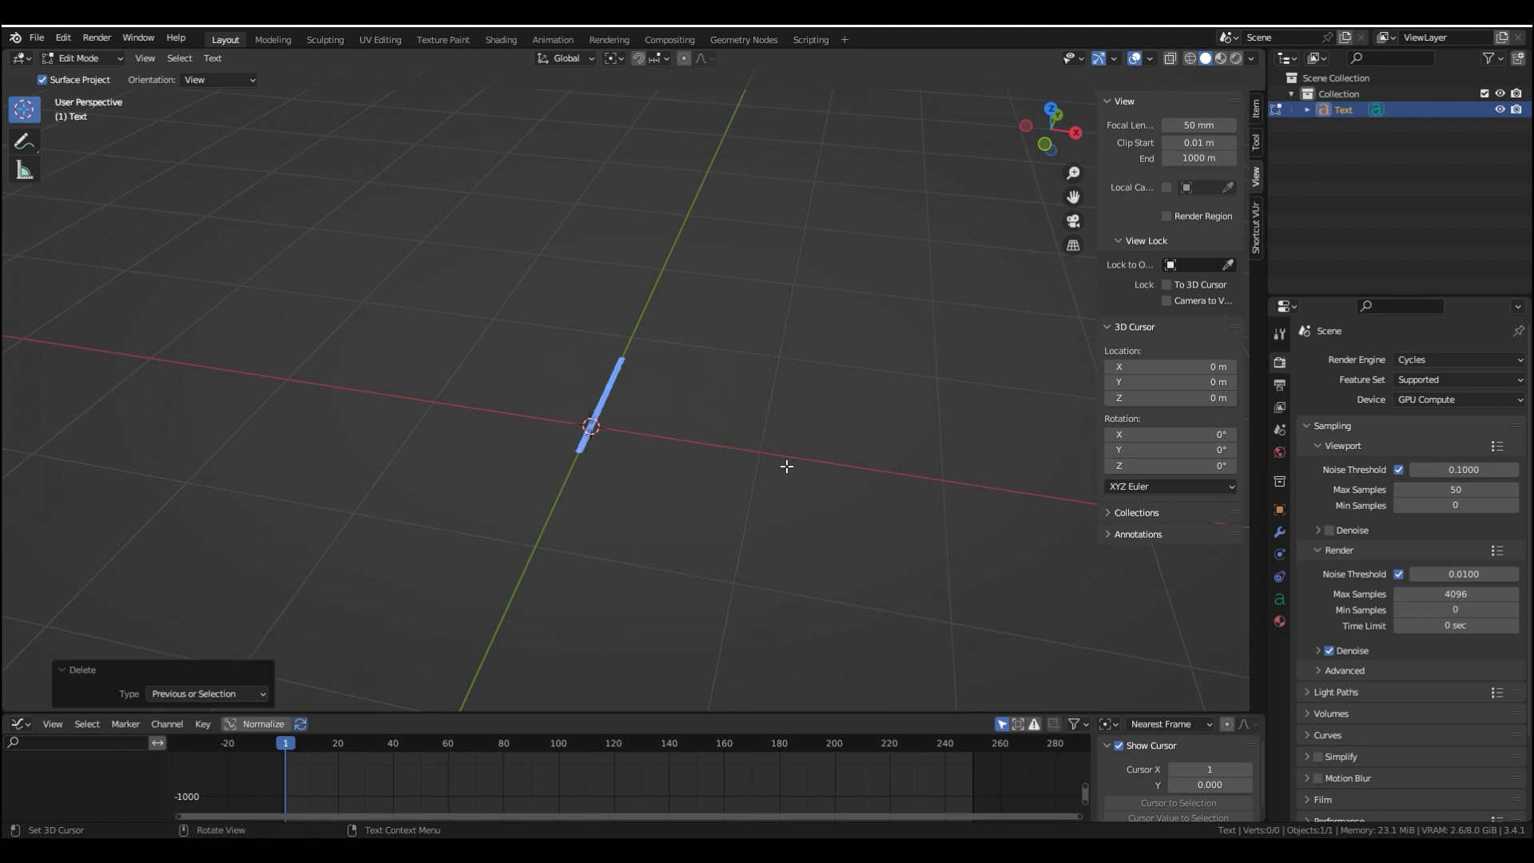
pyautogui.write('B')
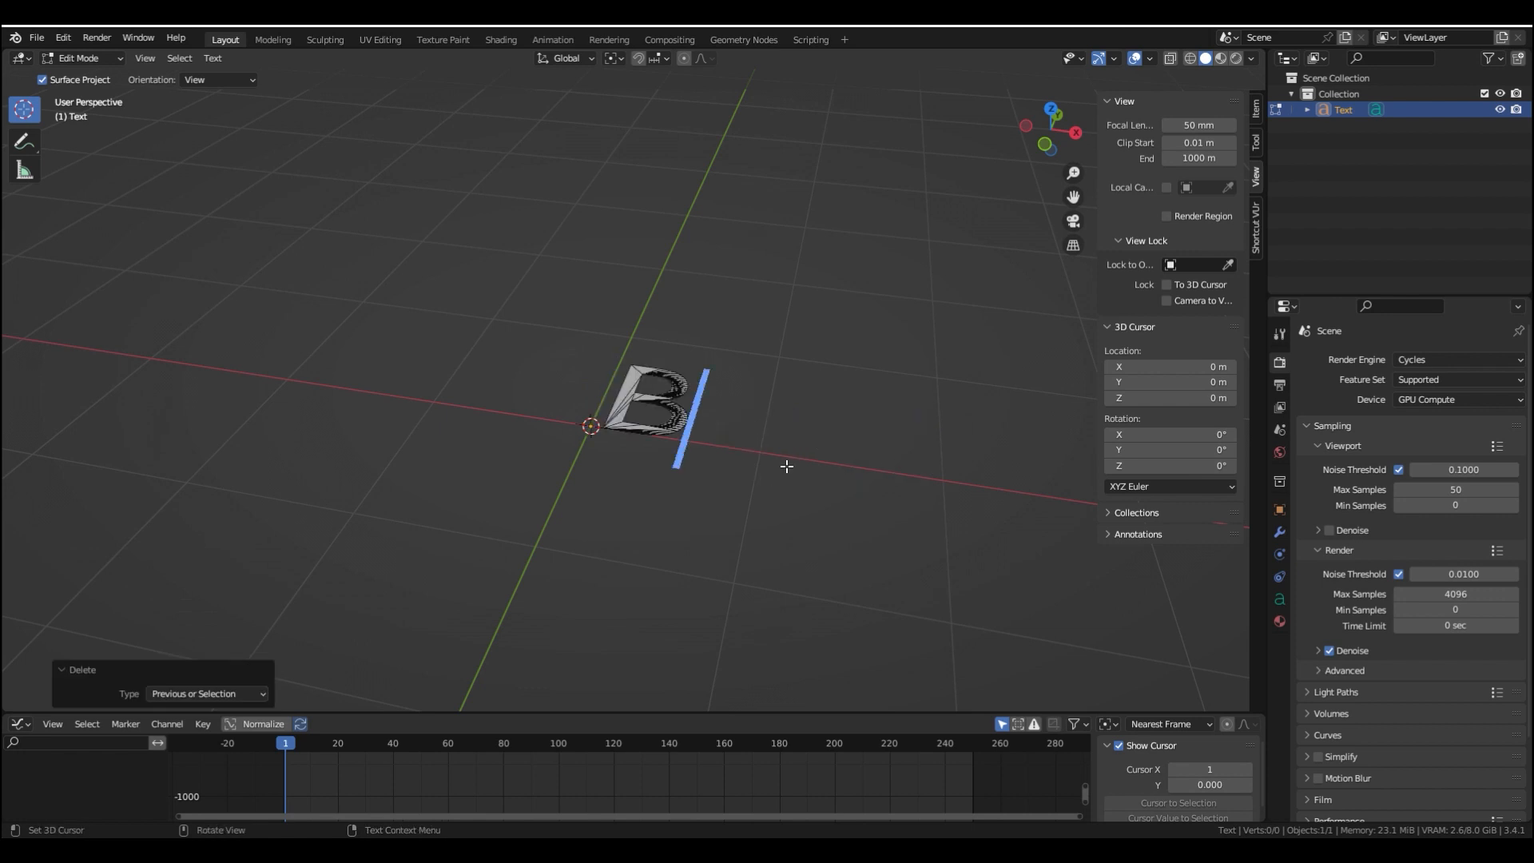
pyautogui.write('lender')
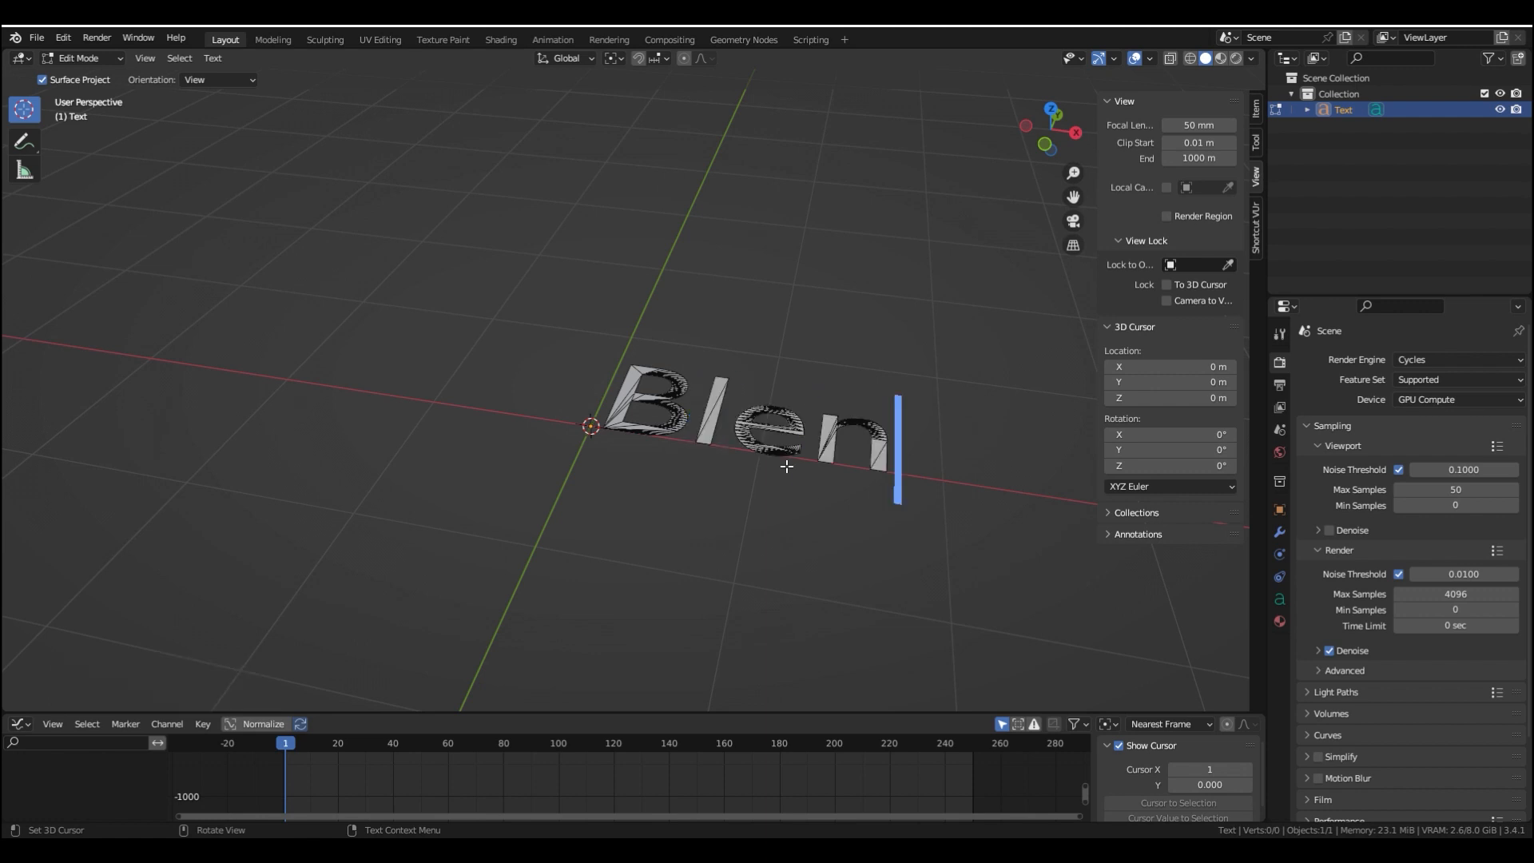
pyautogui.click(712, 320)
pyautogui.moveTo(712, 320); pyautogui.dragTo(624, 441, button='middle')
pyautogui.press('Tab')
# Set the text's regular font to Adobe Devanagari and view the lettering up close
pyautogui.click(1279, 598)
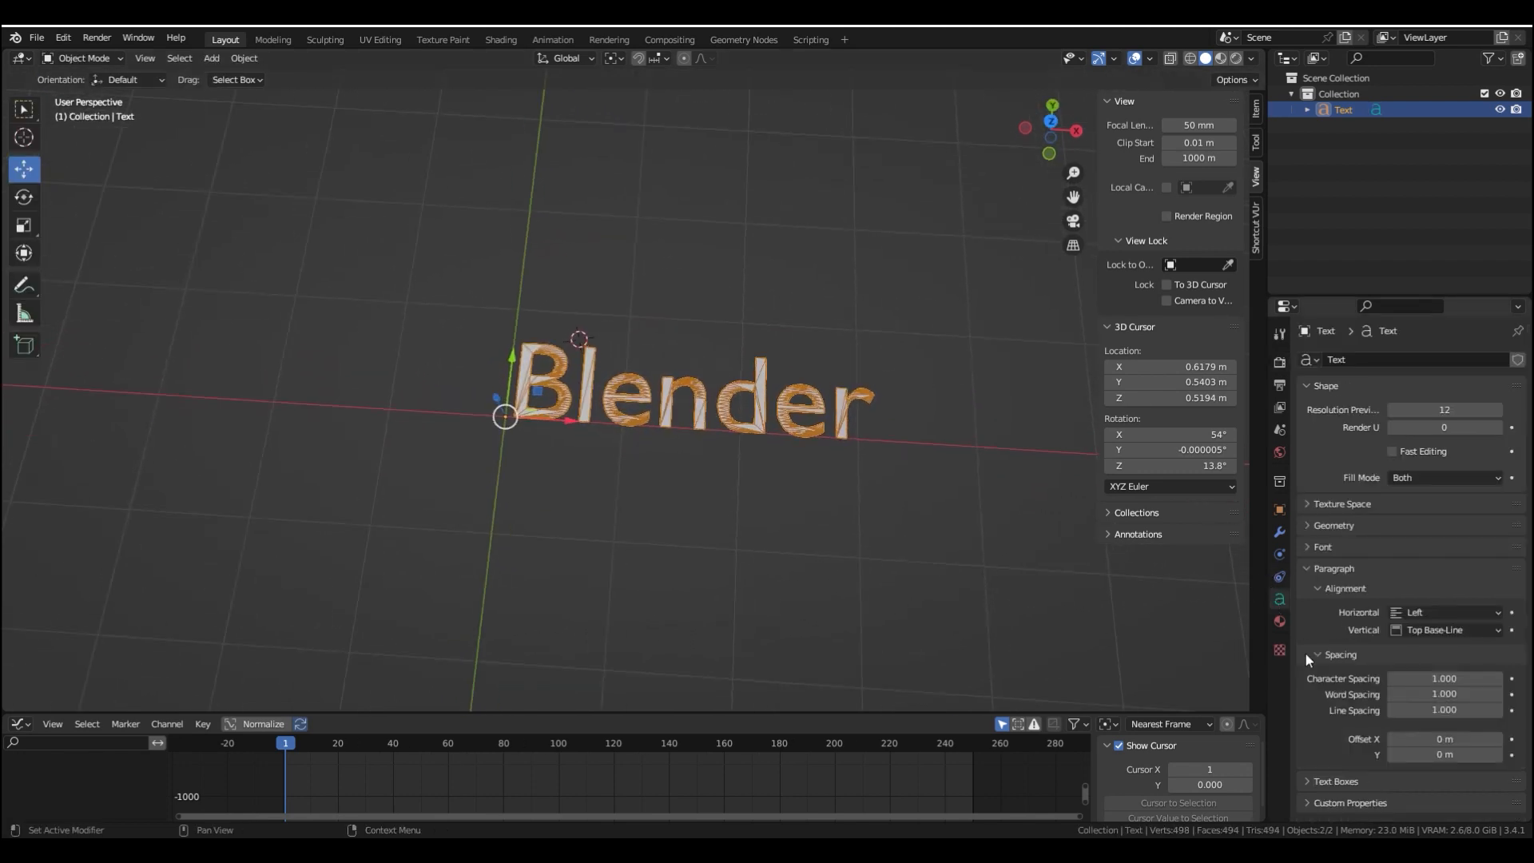
pyautogui.click(1350, 547)
pyautogui.scroll(-3, 1350, 547)
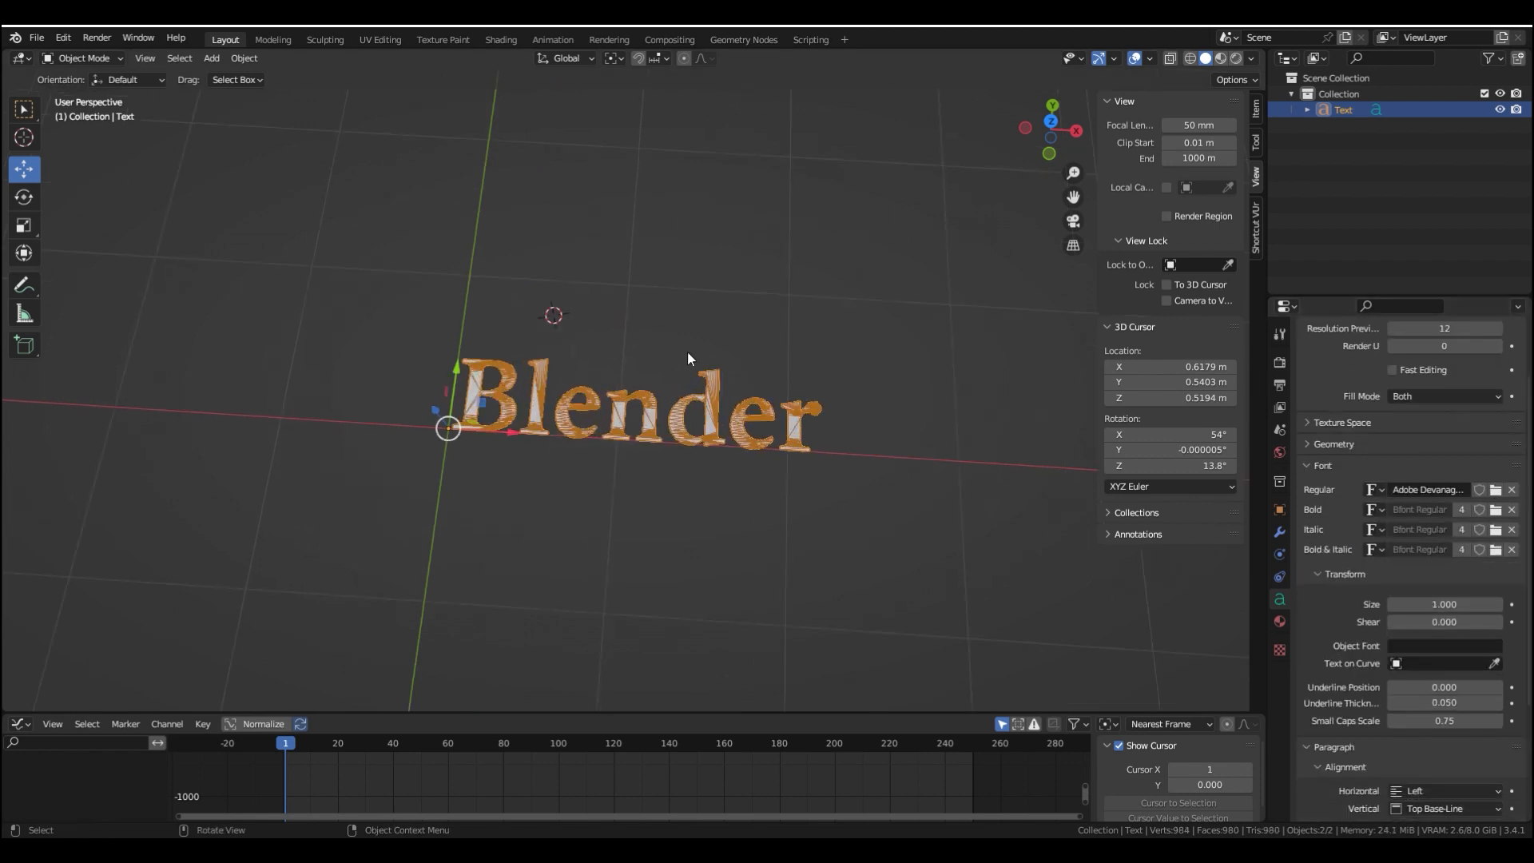
pyautogui.scroll(2, 687, 352)
pyautogui.moveTo(620, 389); pyautogui.dragTo(630, 403, button='middle')
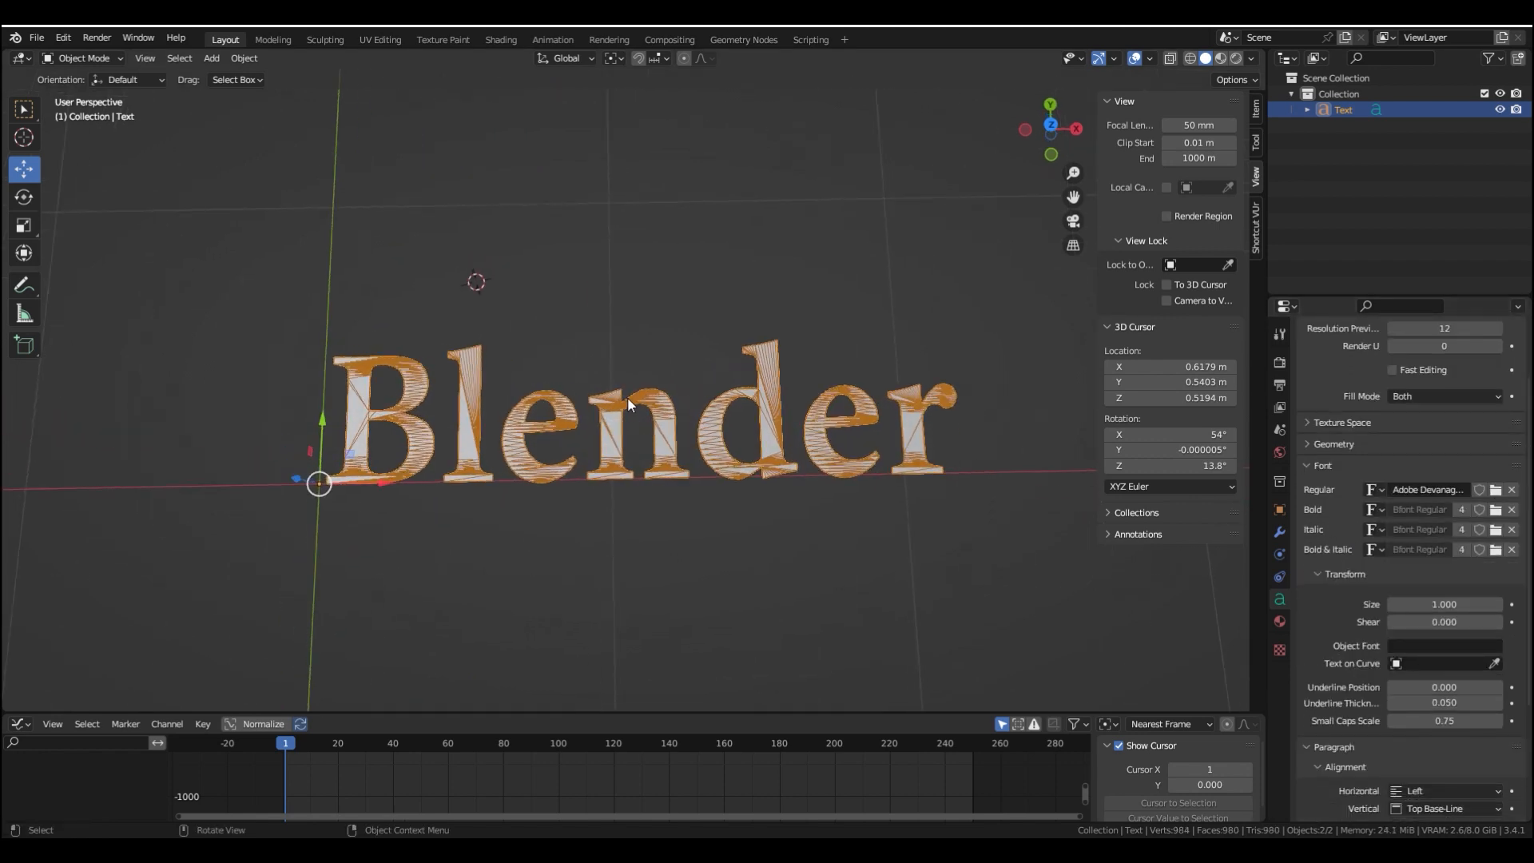
# Set the Cycles render's maximum samples to 200
pyautogui.click(1279, 362)
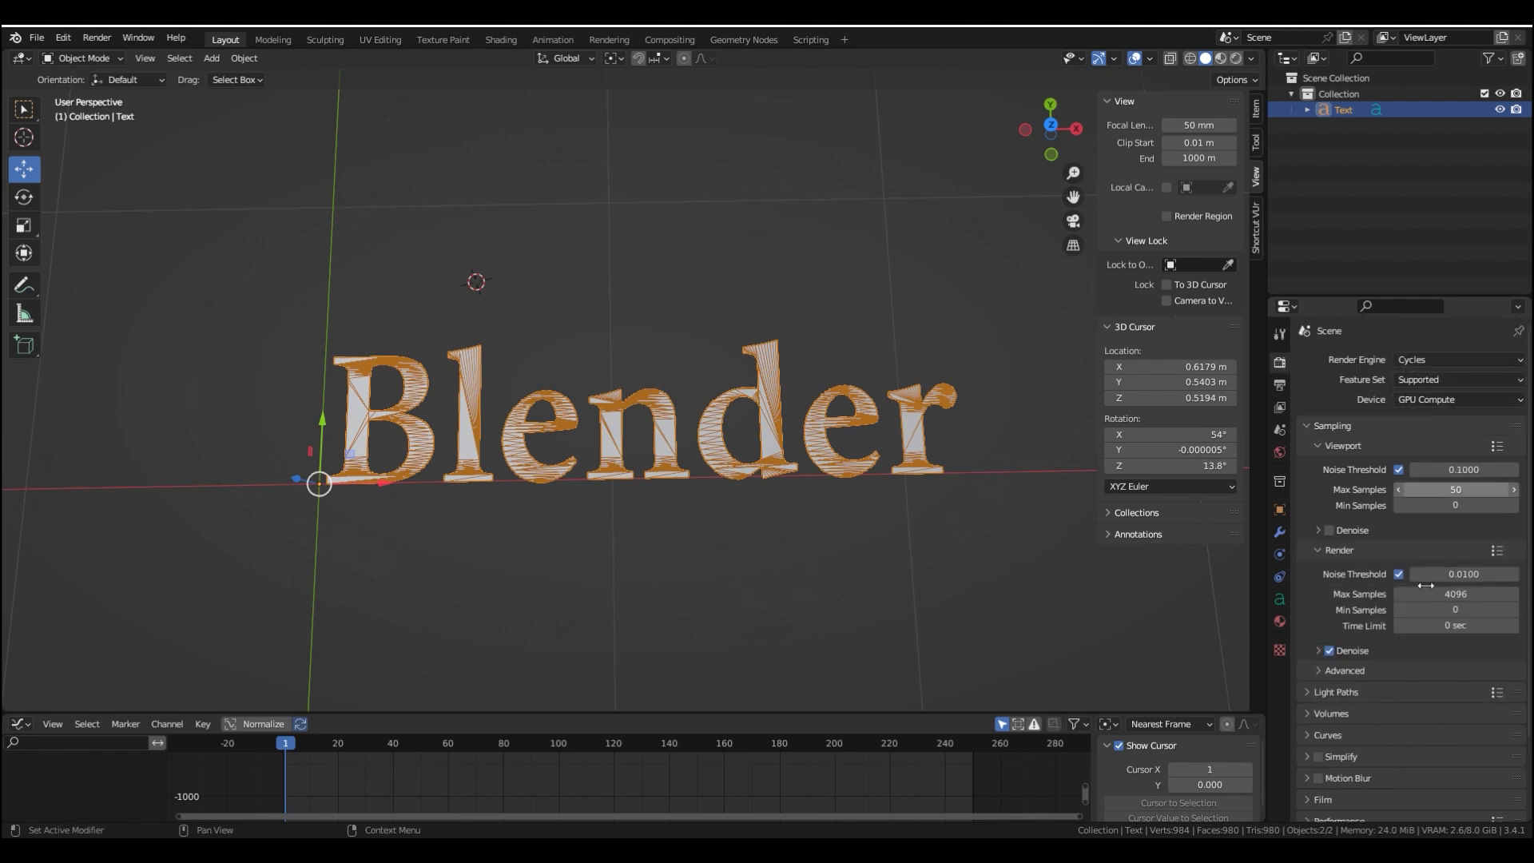
pyautogui.click(1455, 594)
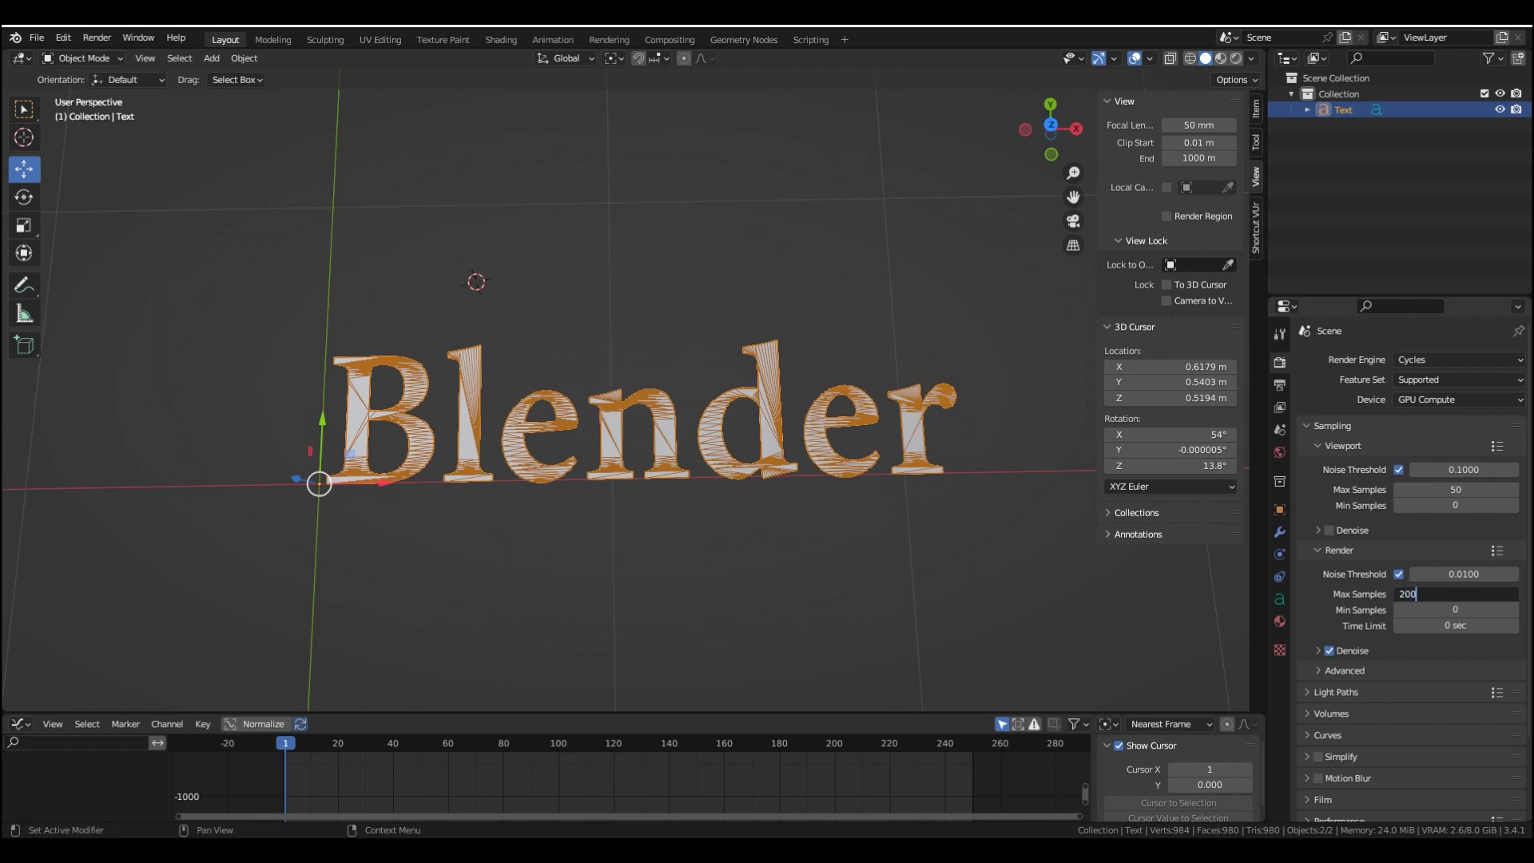
pyautogui.press('Return')
# Set the World background strength to 10
pyautogui.click(1280, 452)
pyautogui.click(1445, 480)
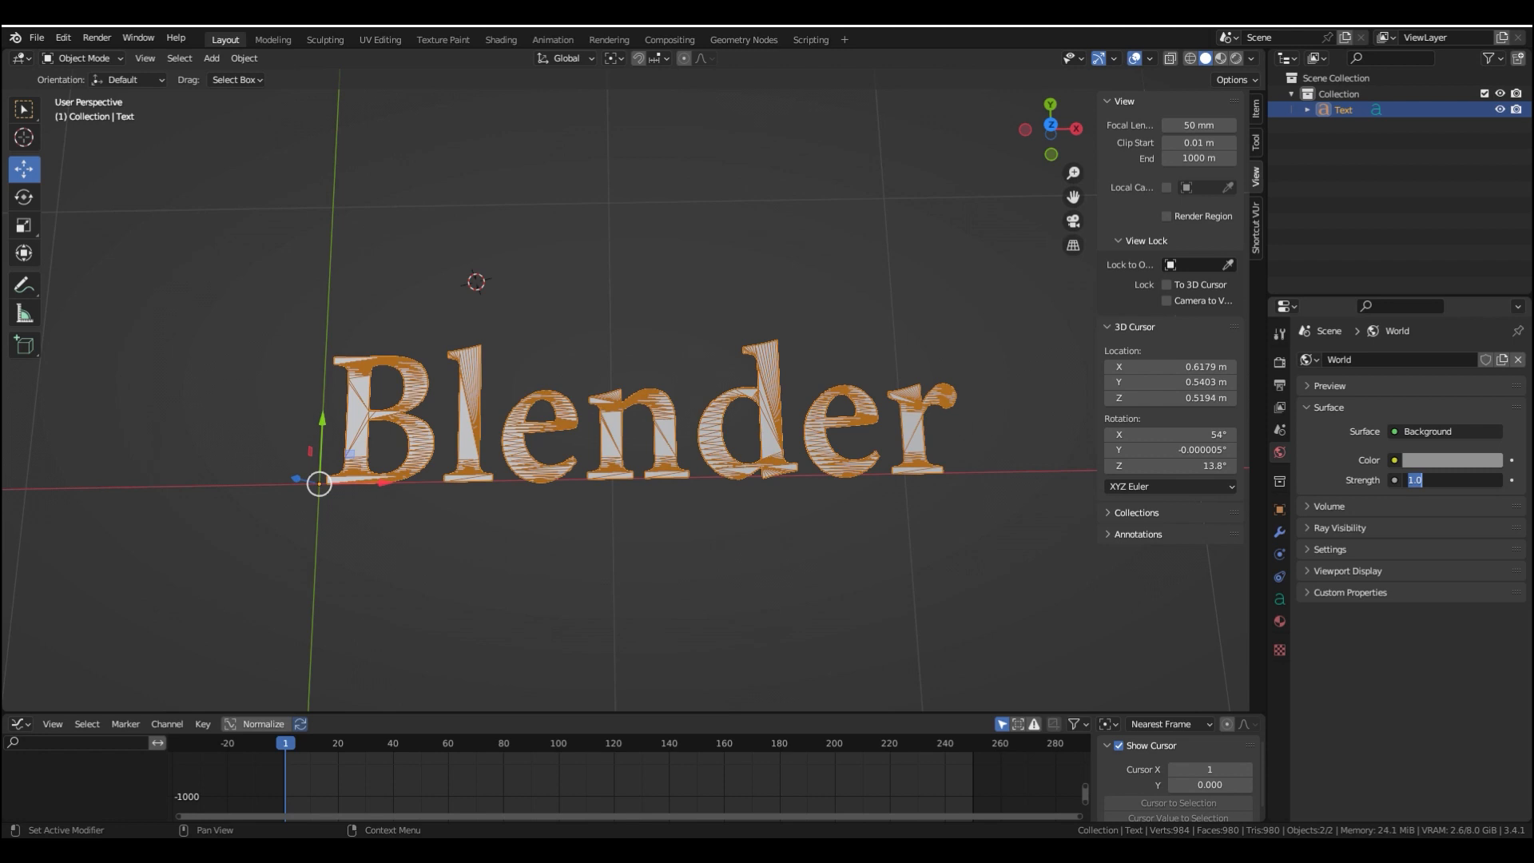
pyautogui.press('Return')
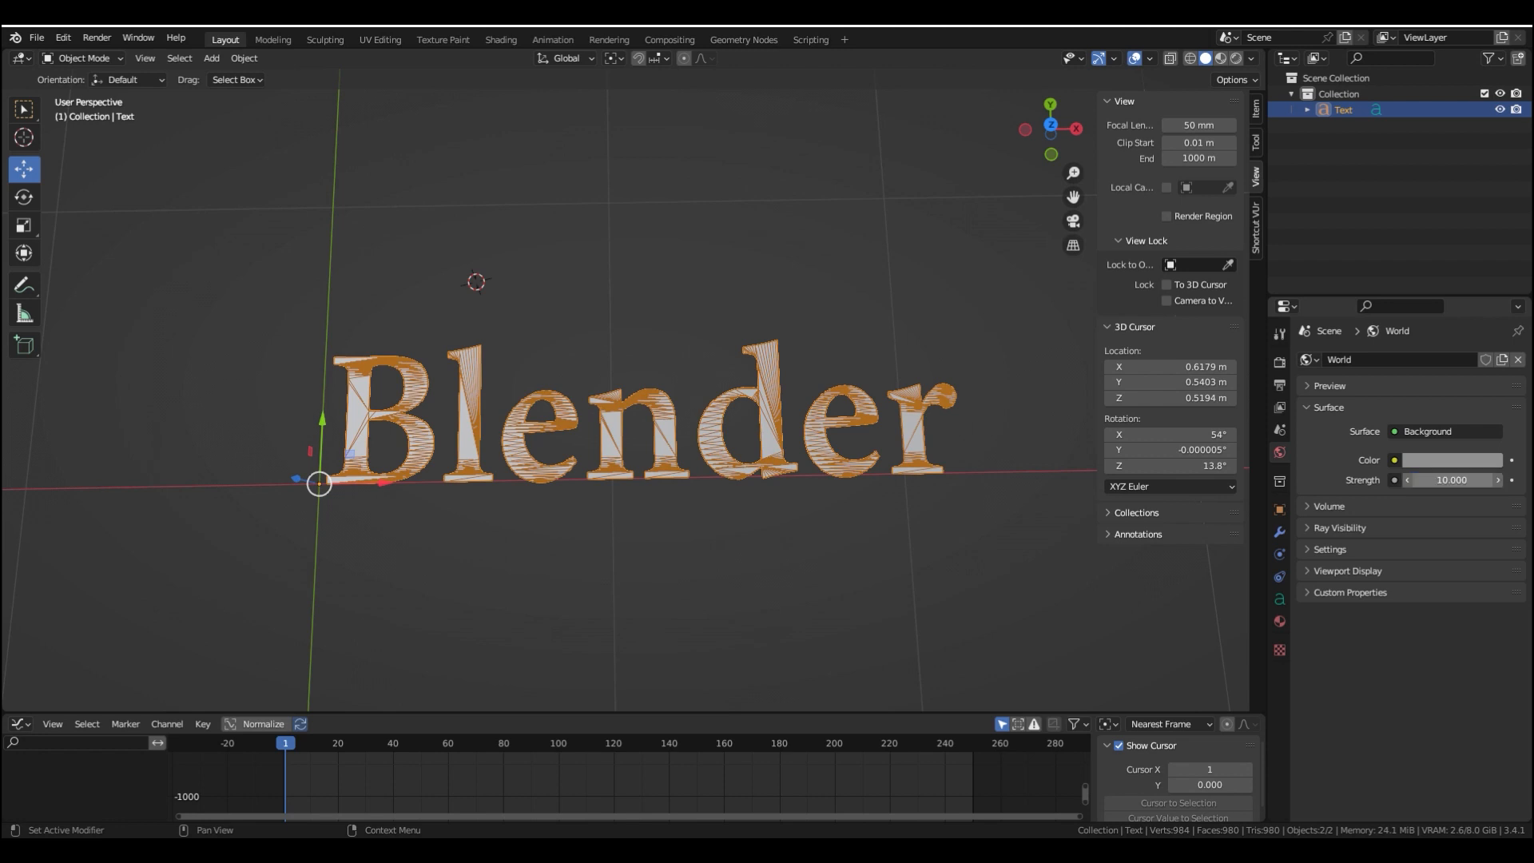
# Set the World background color to full white and view the text from the top in rendered shading
pyautogui.click(1488, 463)
pyautogui.moveTo(1486, 293); pyautogui.dragTo(1489, 233)
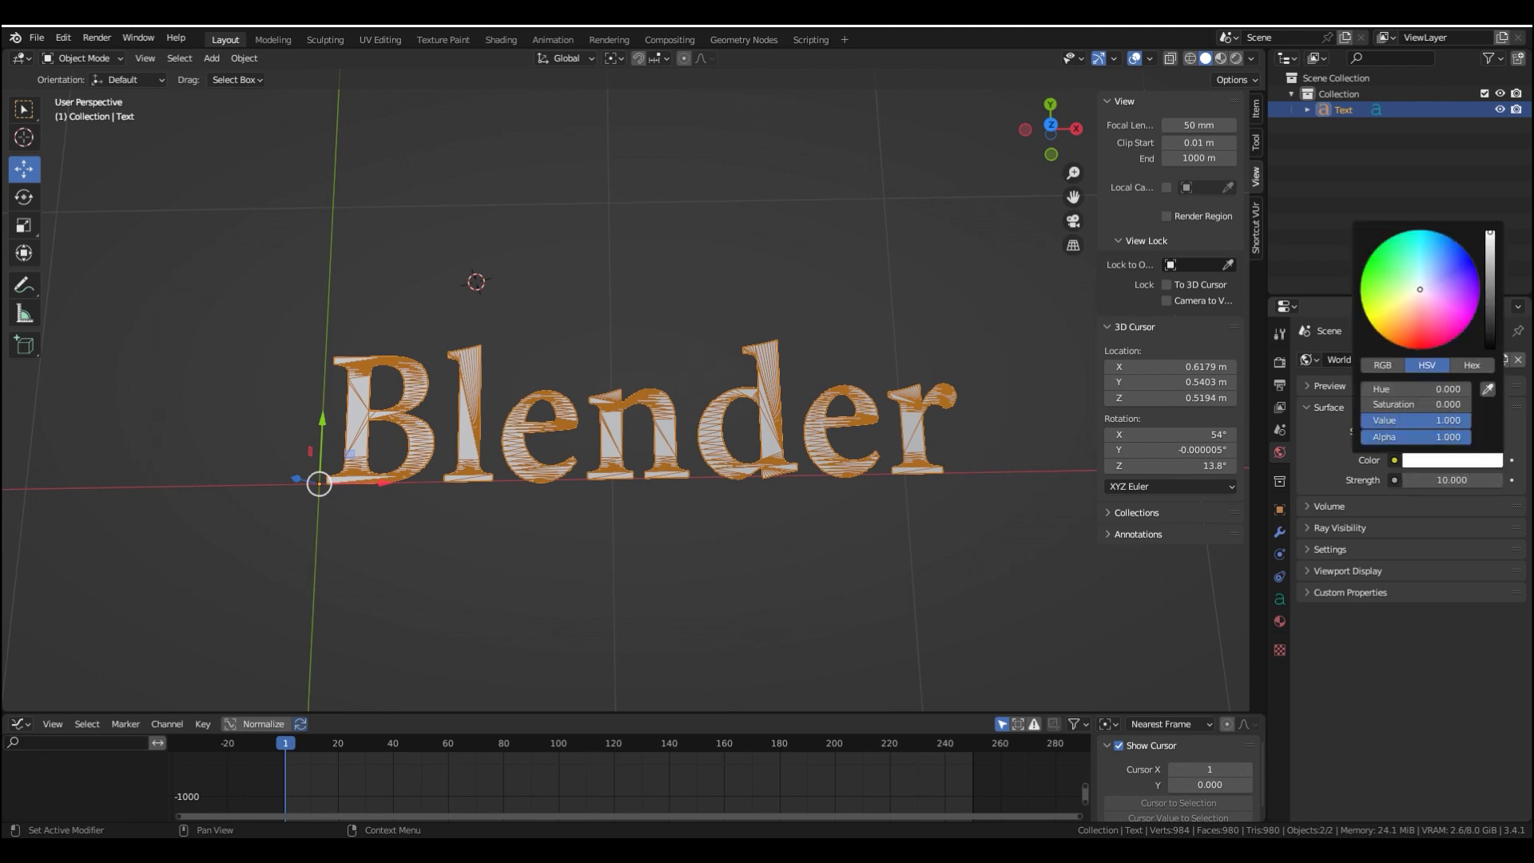
pyautogui.press('KP_7')
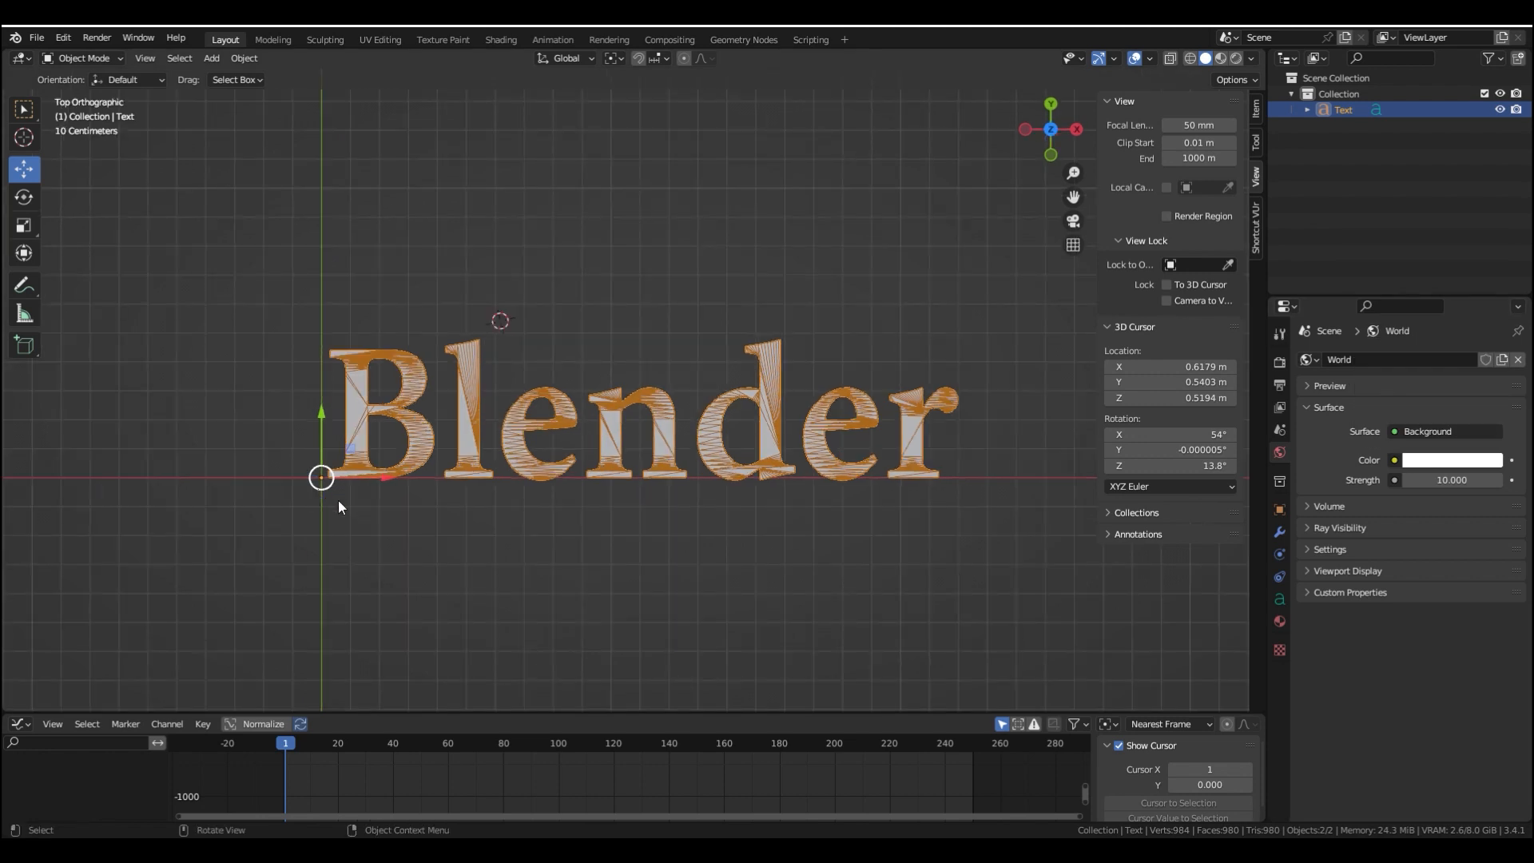
pyautogui.press('z')
pyautogui.press('8')
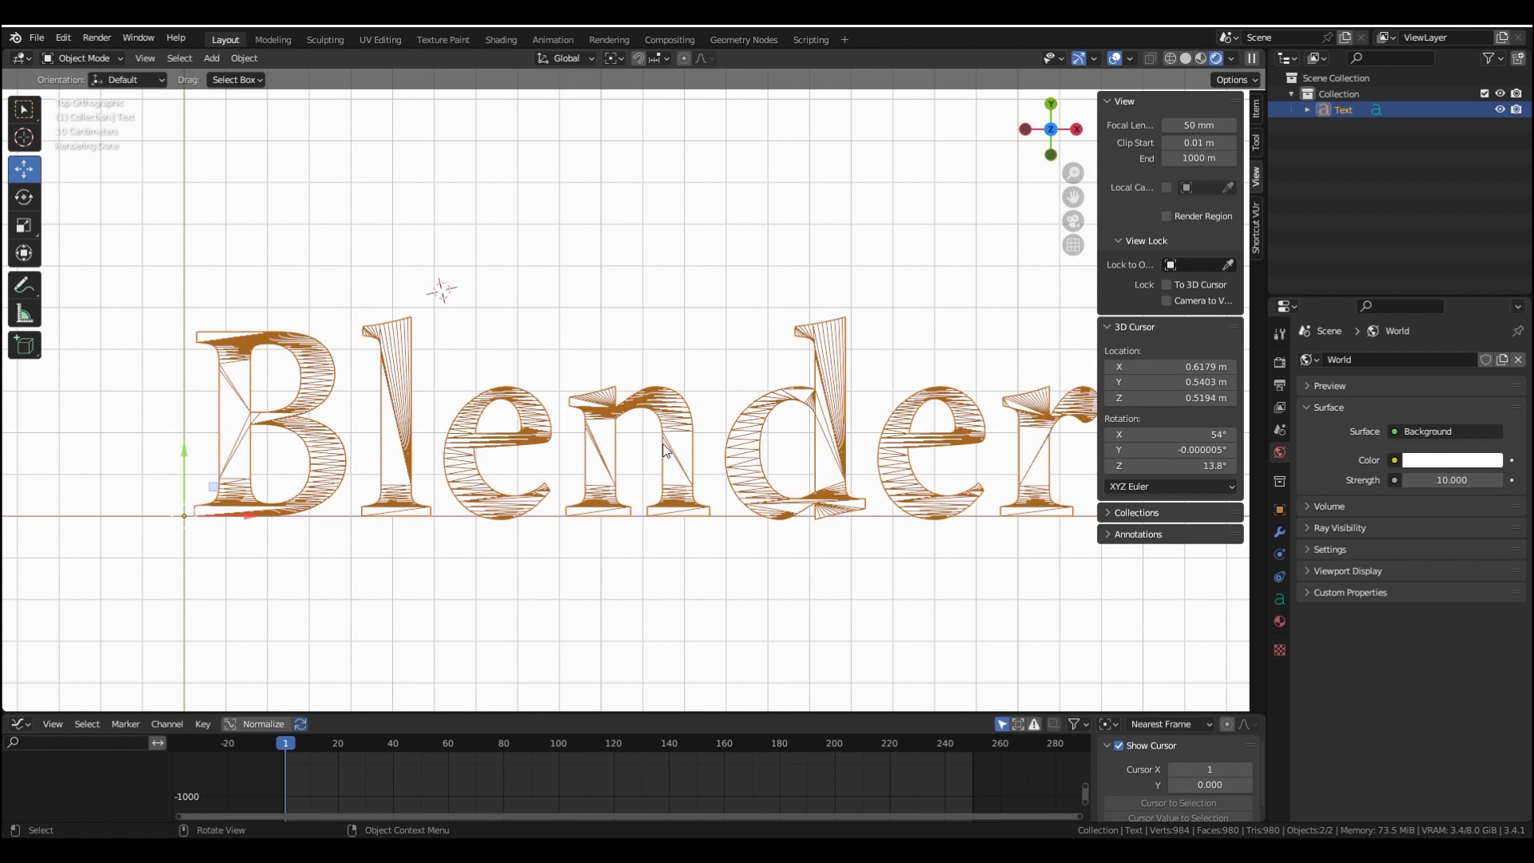
# Give the text object a new material with a black base color and a specular value of 0
pyautogui.click(1280, 622)
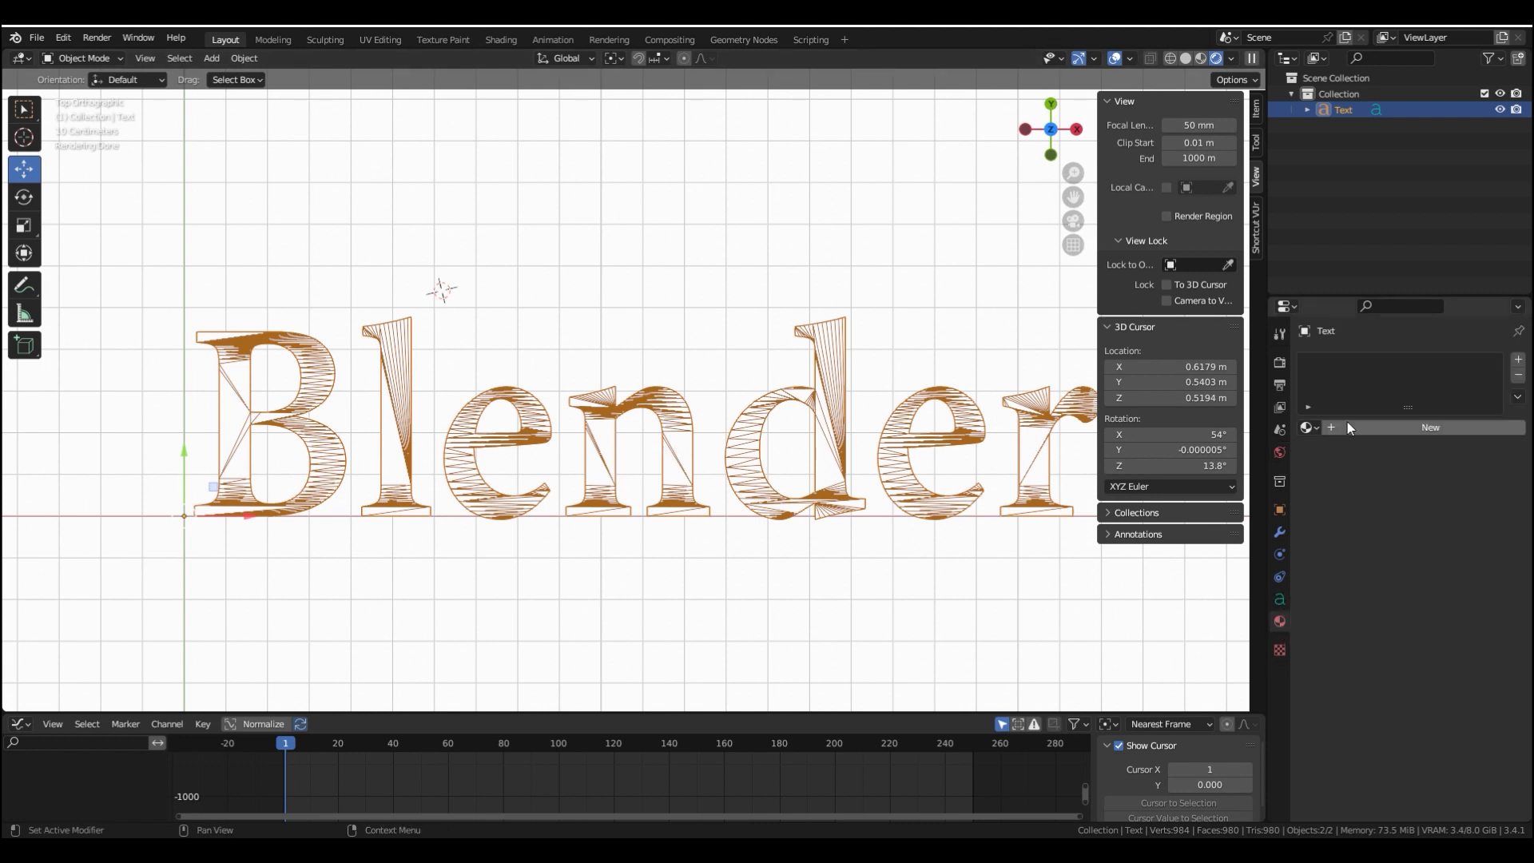
pyautogui.click(1399, 426)
pyautogui.click(1435, 568)
pyautogui.moveTo(1490, 404); pyautogui.dragTo(1490, 456)
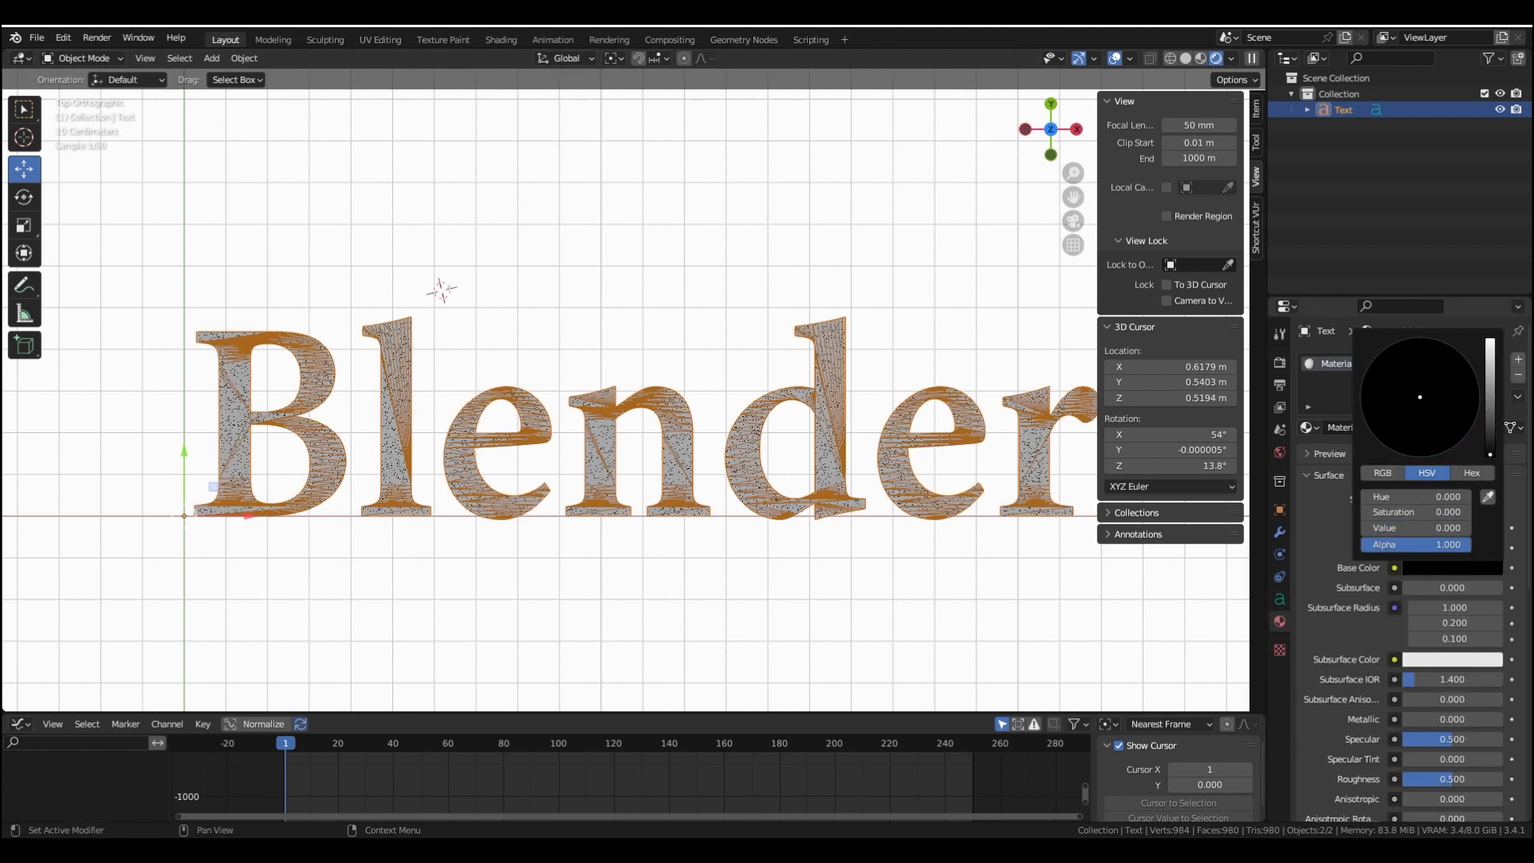
pyautogui.scroll(-1, 1407, 673)
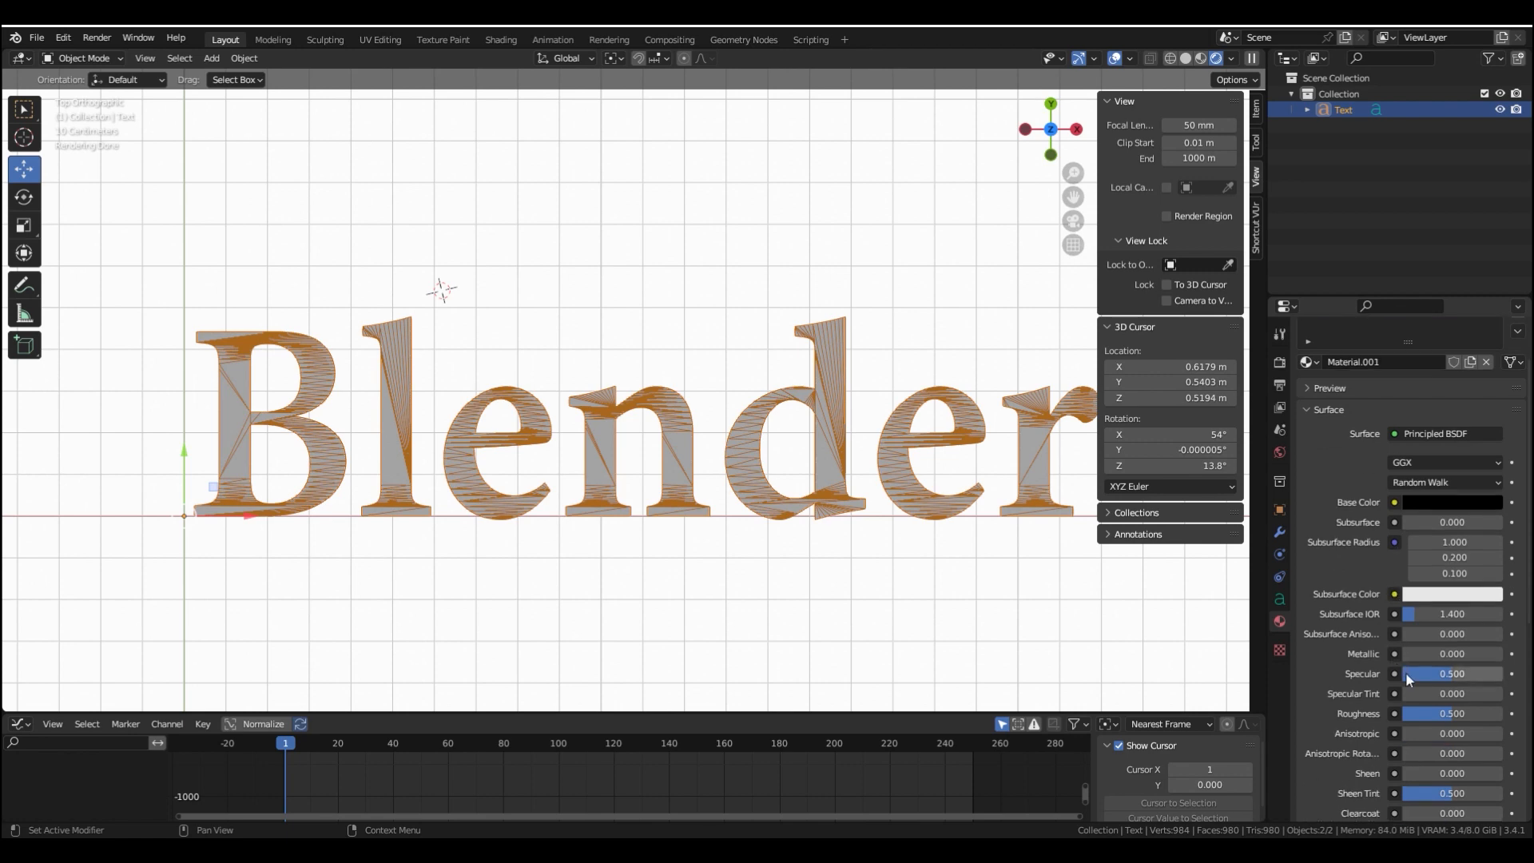
pyautogui.press('BackSpace')
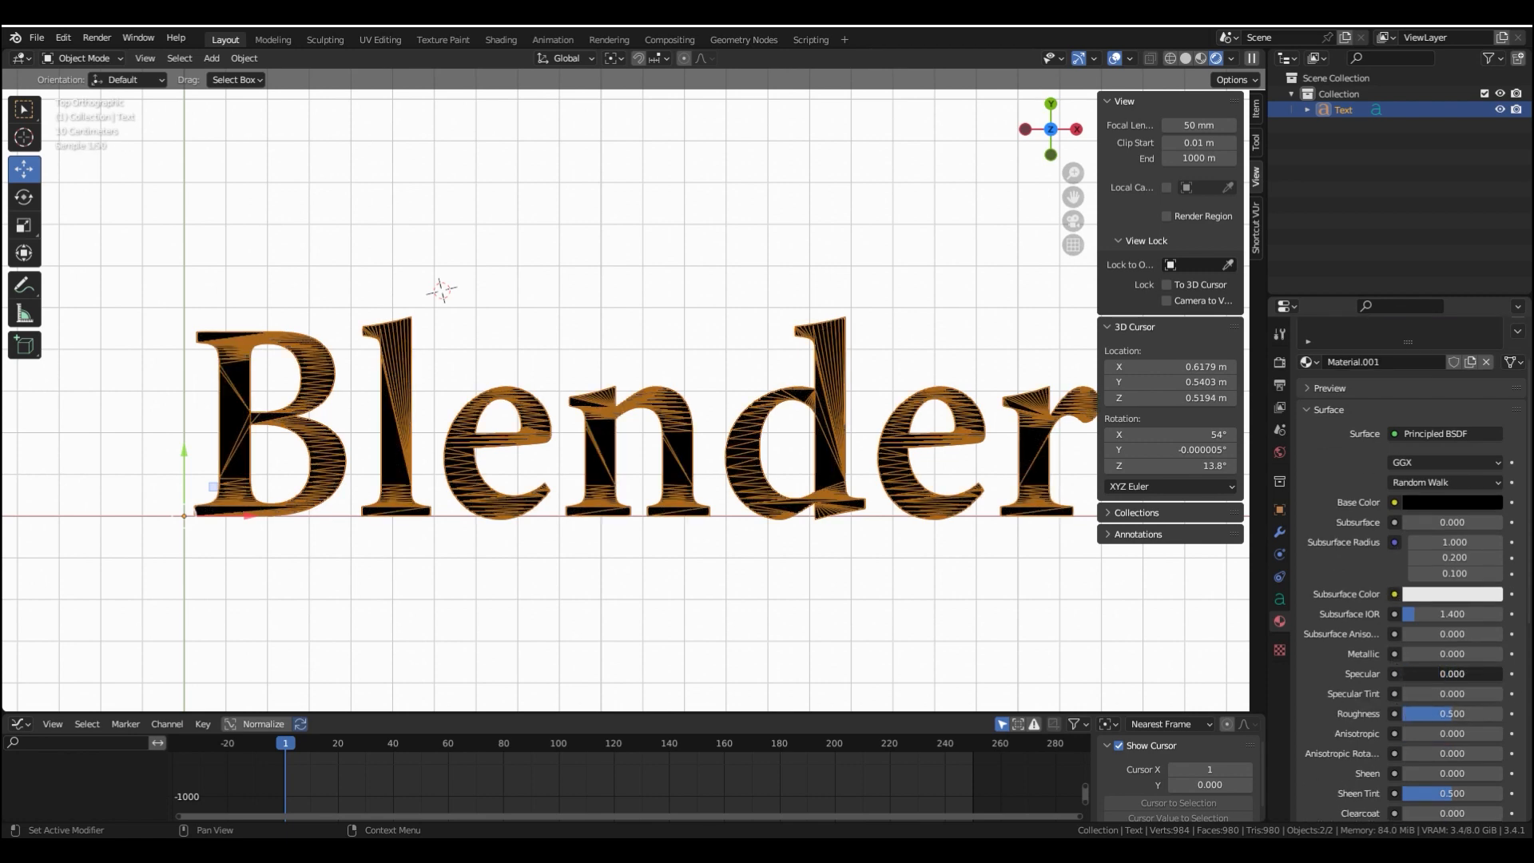
pyautogui.hotkey('shift', 'alt', 'z')
pyautogui.keyDown('shift'); pyautogui.moveTo(896, 485); pyautogui.dragTo(866, 483, button='middle'); pyautogui.keyUp('shift')
pyautogui.moveTo(1403, 671); pyautogui.dragTo(1444, 673)
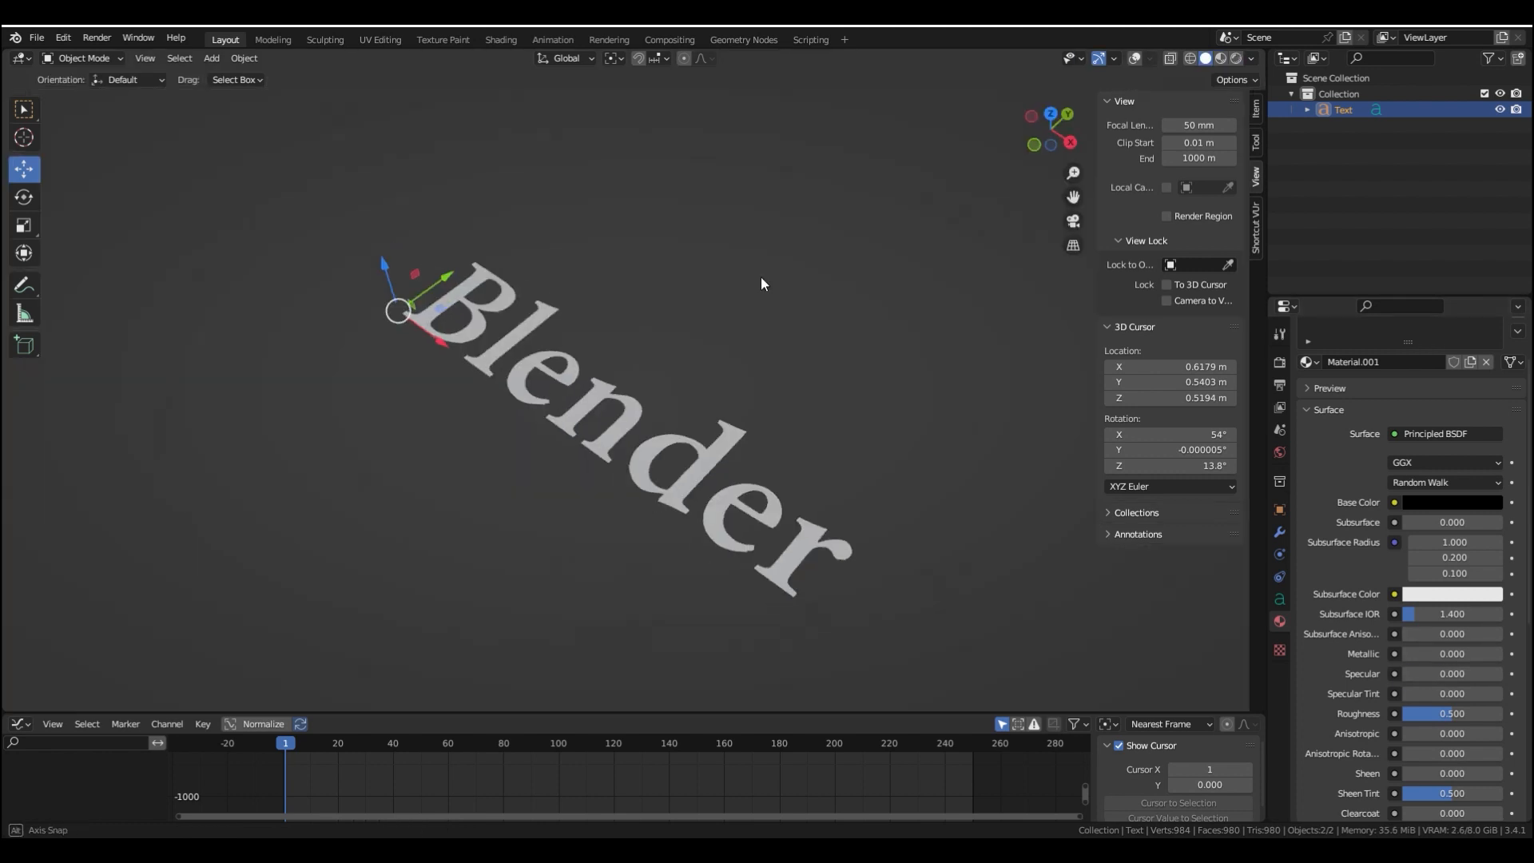
# Add a camera to the scene near the text
pyautogui.click(636, 363)
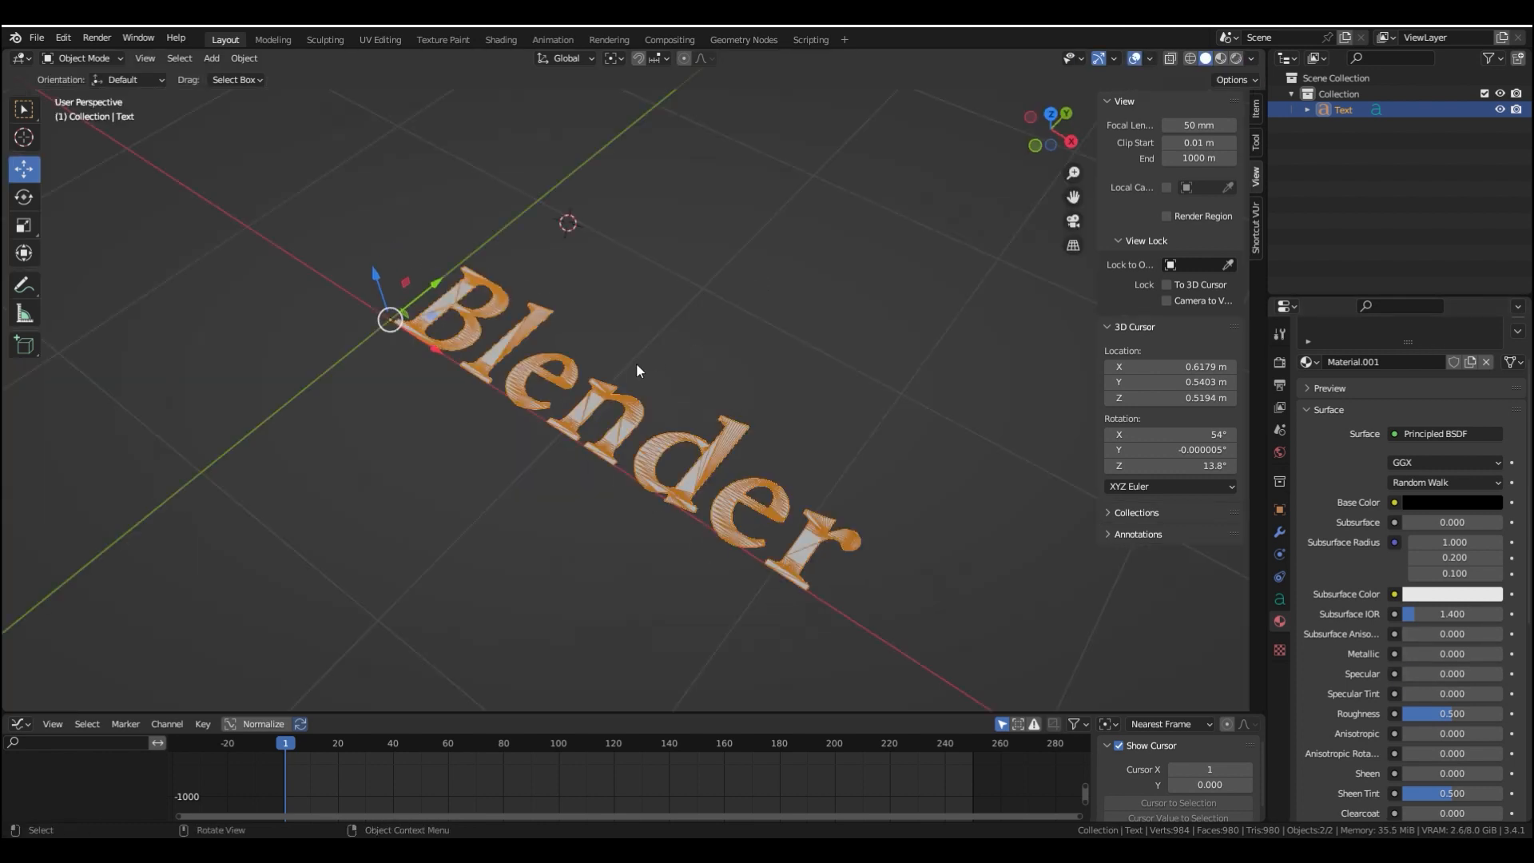
pyautogui.moveTo(636, 363); pyautogui.dragTo(687, 361, button='middle')
pyautogui.hotkey('shift', 'a')
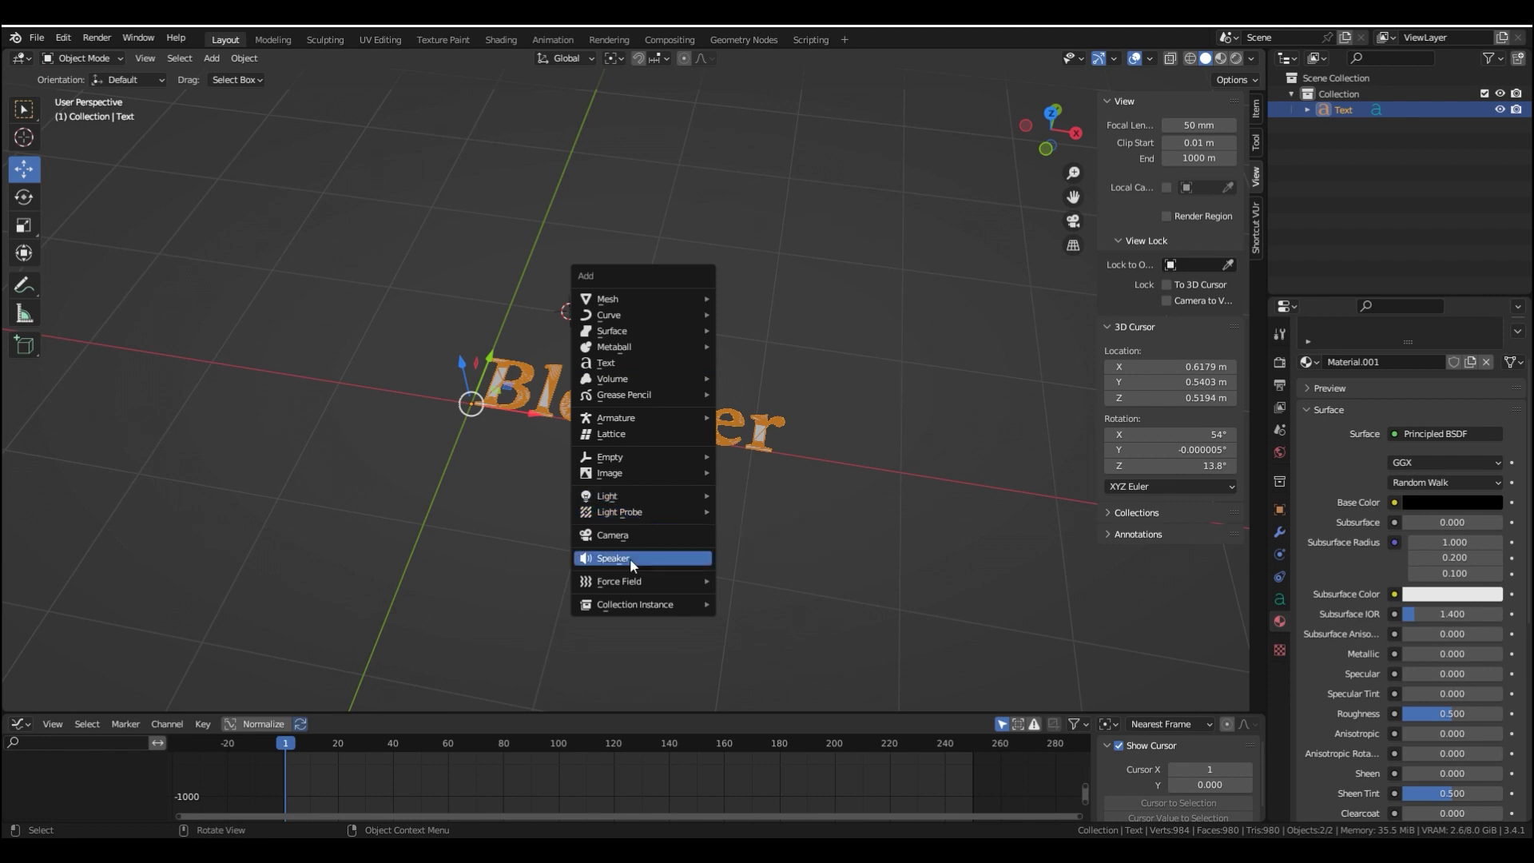
pyautogui.click(635, 535)
pyautogui.moveTo(613, 421); pyautogui.dragTo(555, 399, button='middle')
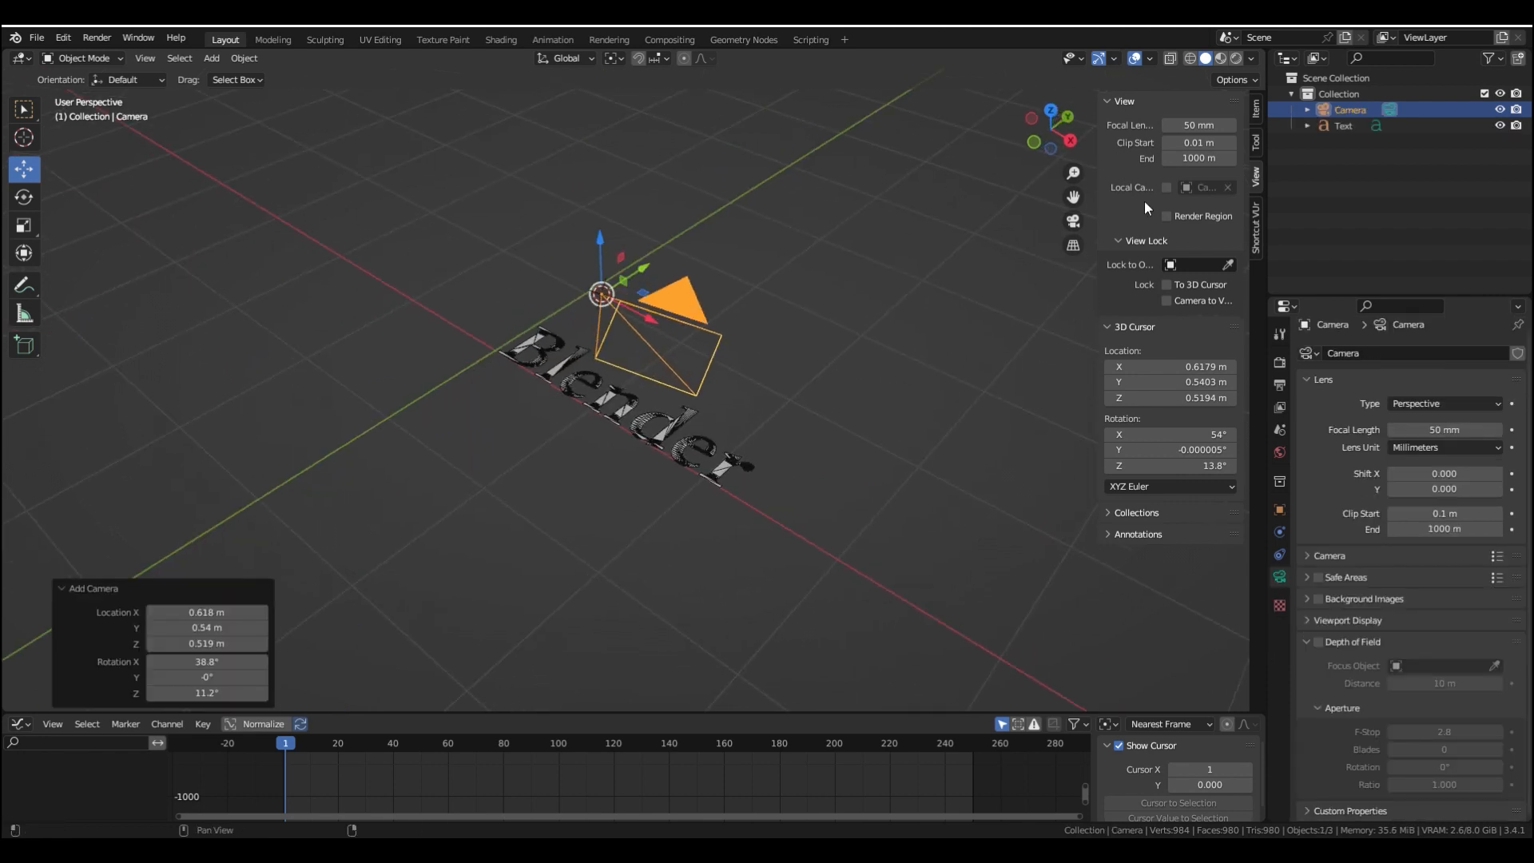
# Set the camera's X, Y and Z rotation to 0° so it looks straight down
pyautogui.click(1256, 110)
pyautogui.moveTo(1182, 207); pyautogui.dragTo(1182, 237)
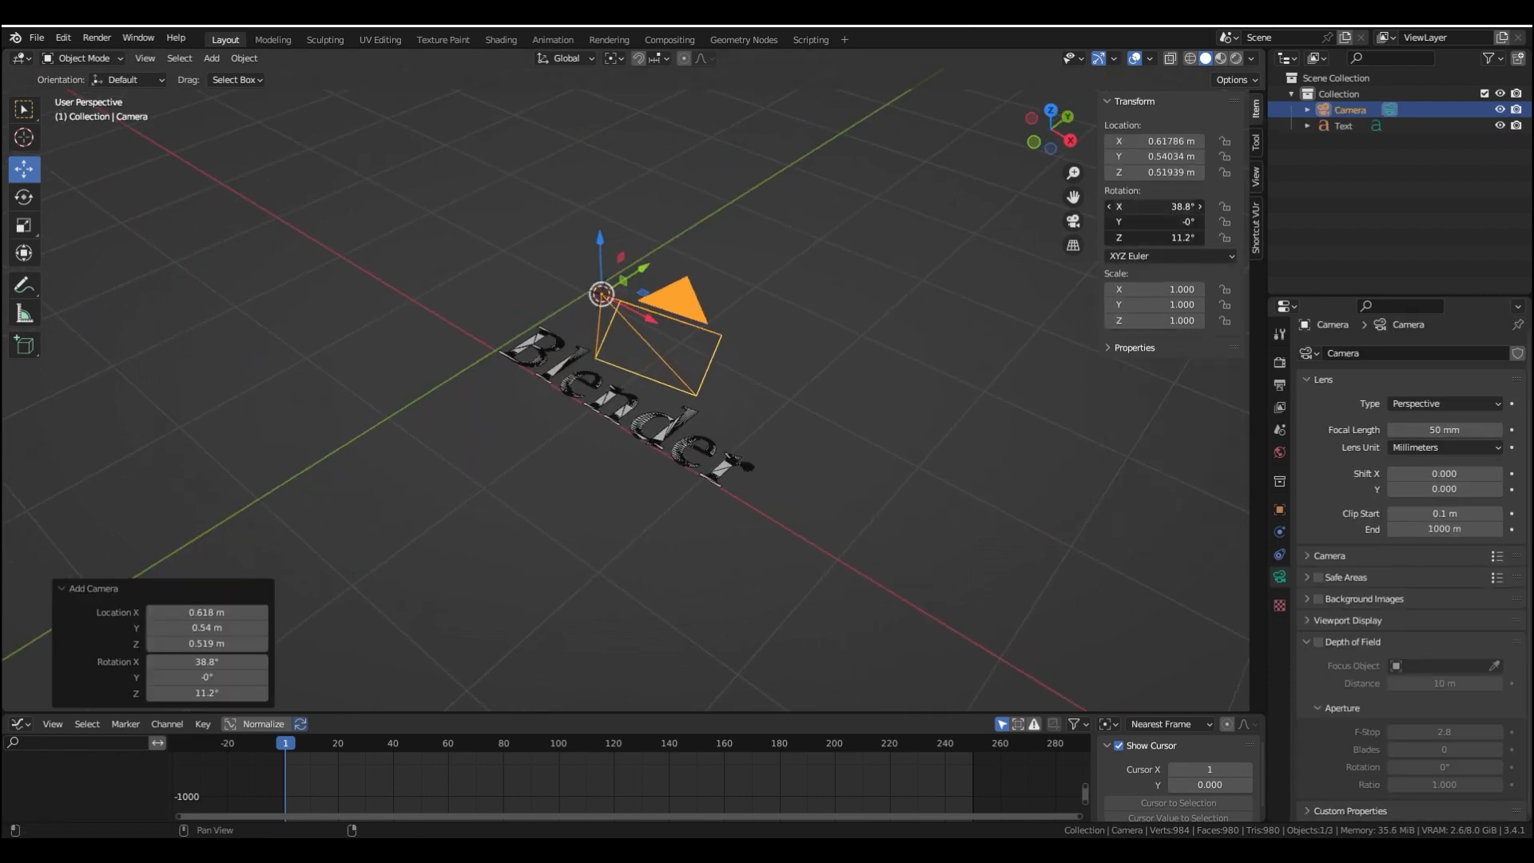
pyautogui.write('0')
pyautogui.press('Return')
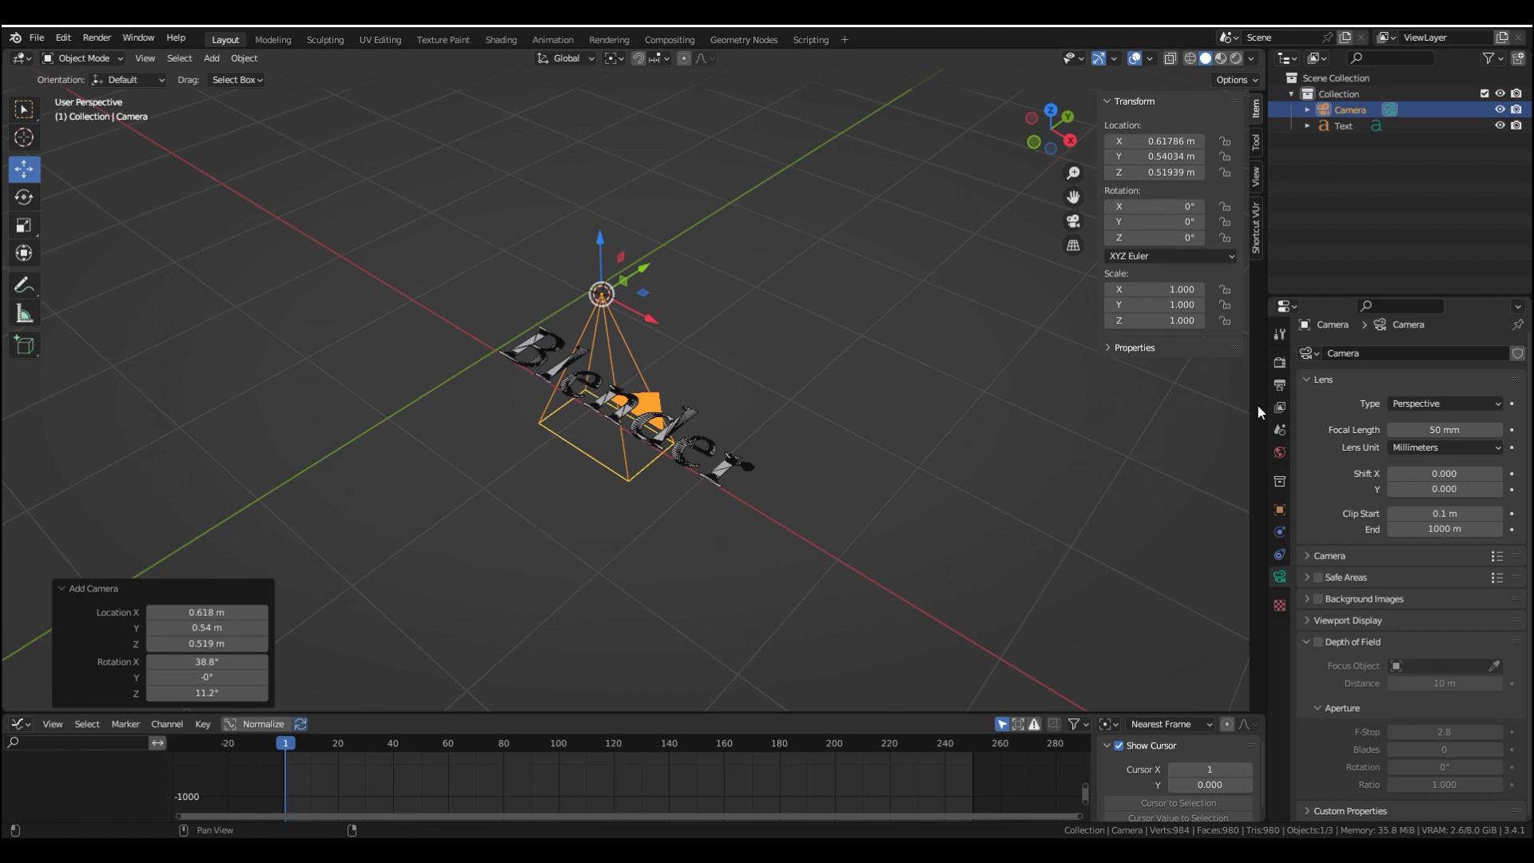
# Set the output resolution to 1500 × 1500 px
pyautogui.click(1279, 384)
pyautogui.moveTo(1456, 374); pyautogui.dragTo(1455, 390)
pyautogui.write('2')
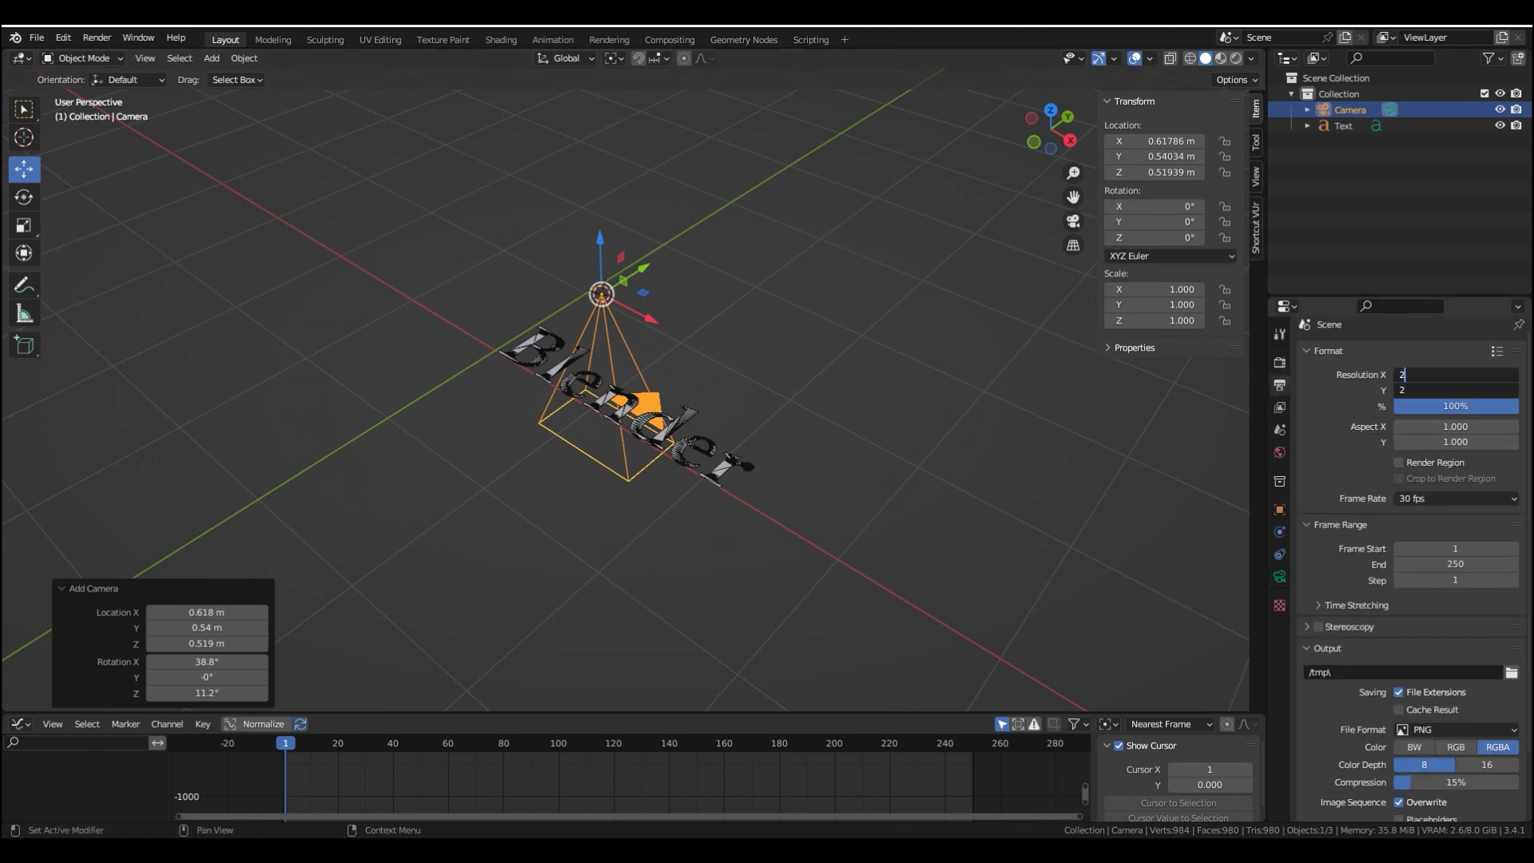
pyautogui.write('50')
pyautogui.press('Return')
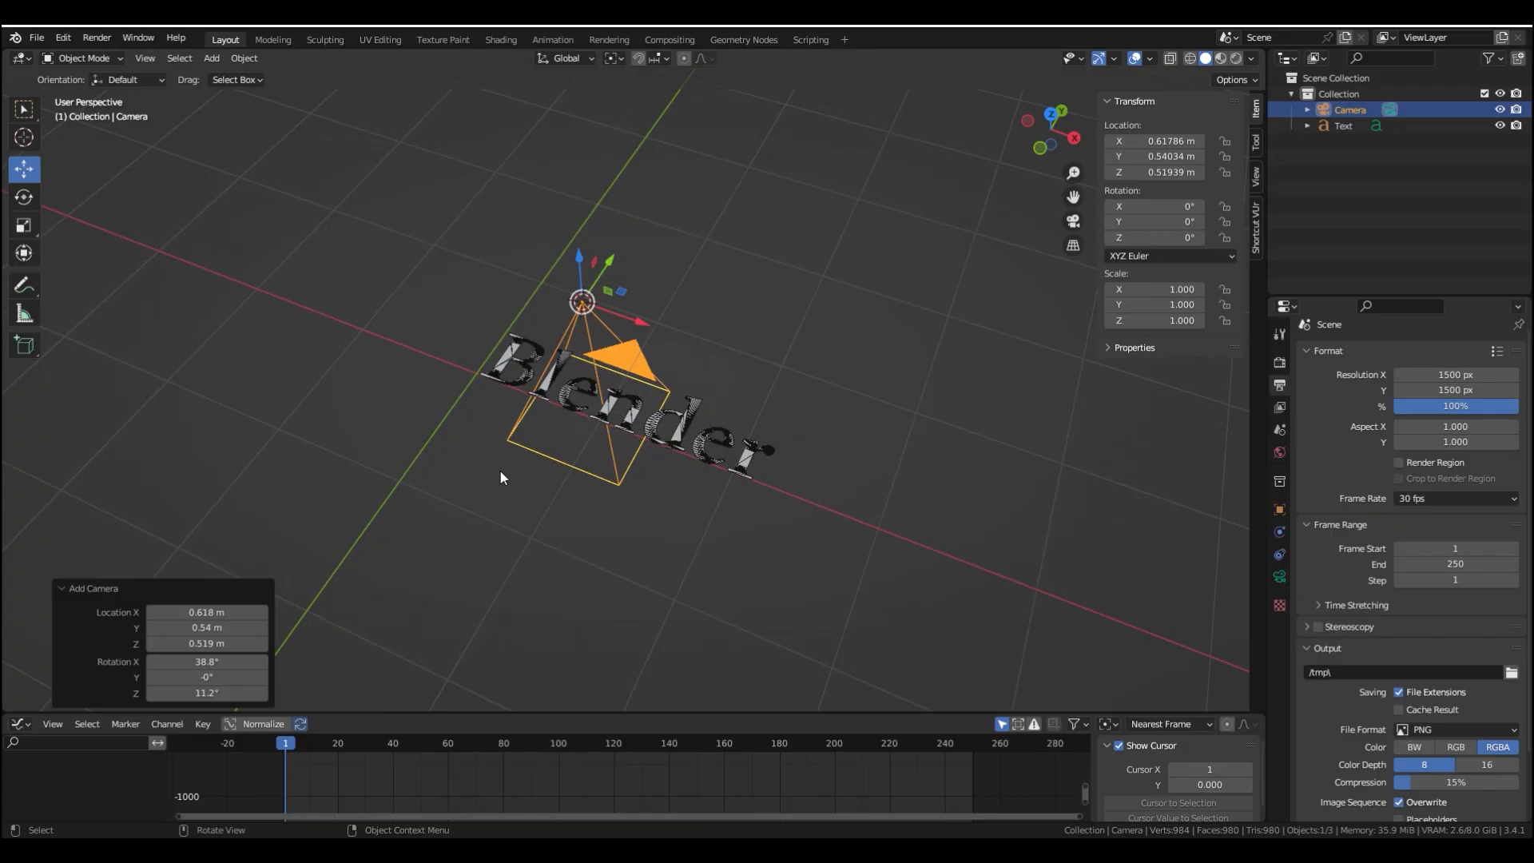
# Change the camera's lens type to Orthographic
pyautogui.press('KP_0')
pyautogui.moveTo(500, 477); pyautogui.dragTo(515, 449, button='middle')
pyautogui.scroll(-6, 515, 449)
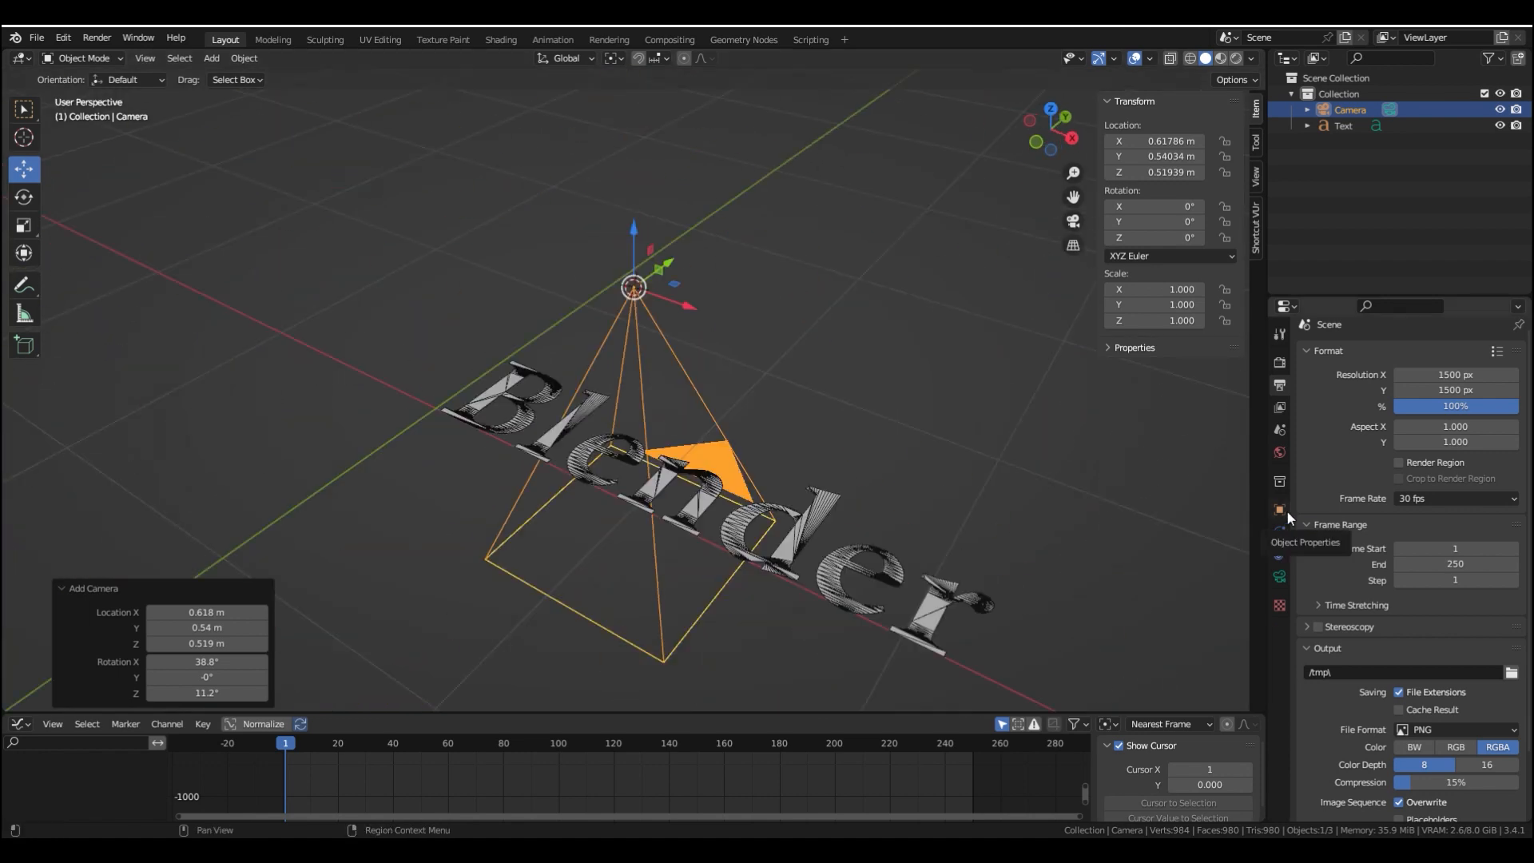
pyautogui.click(1278, 576)
pyautogui.click(1422, 407)
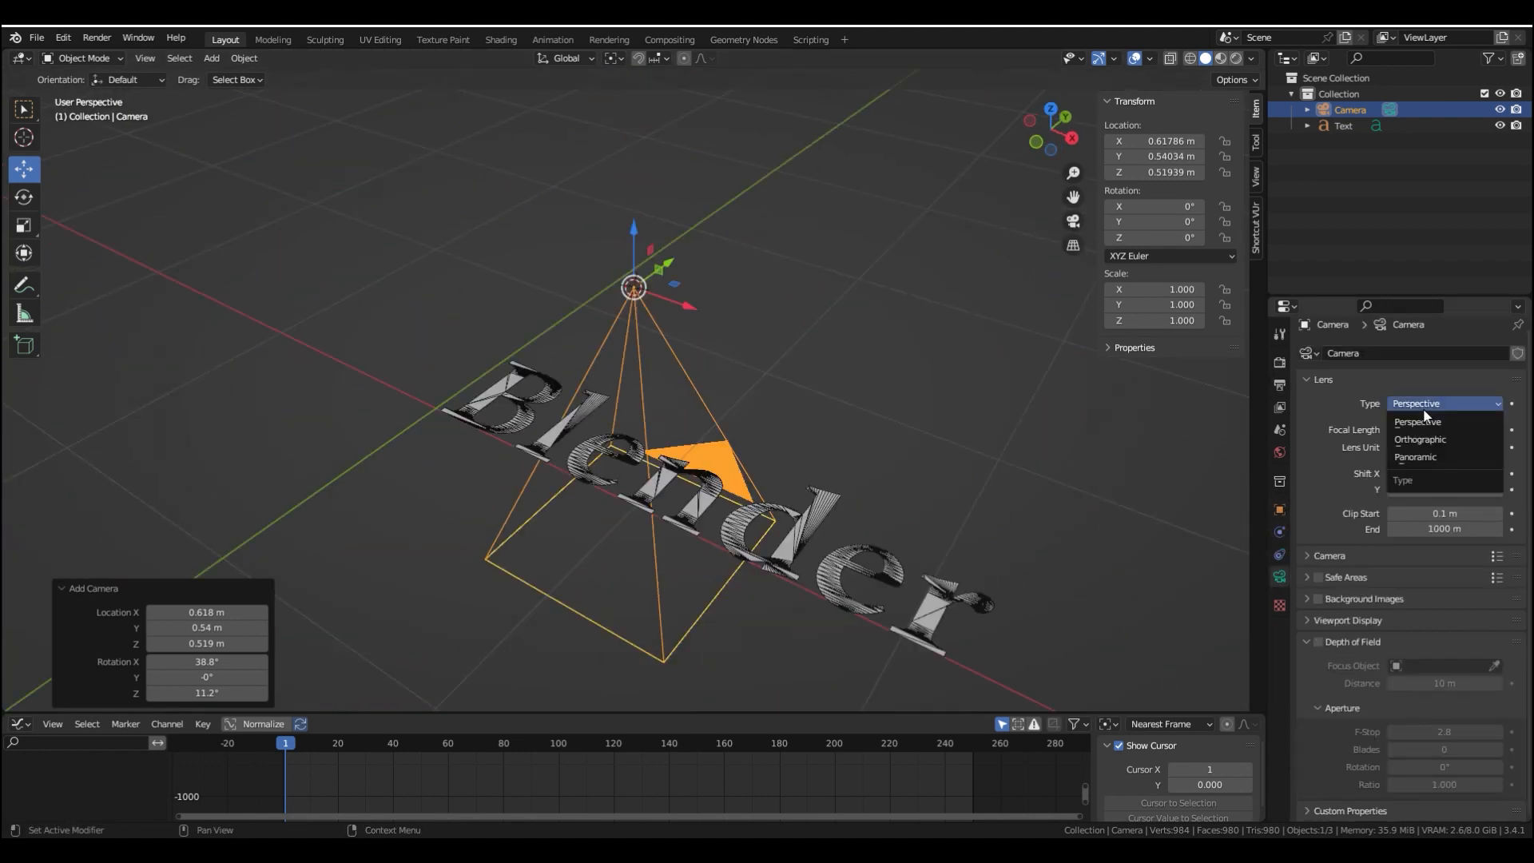
pyautogui.click(1427, 440)
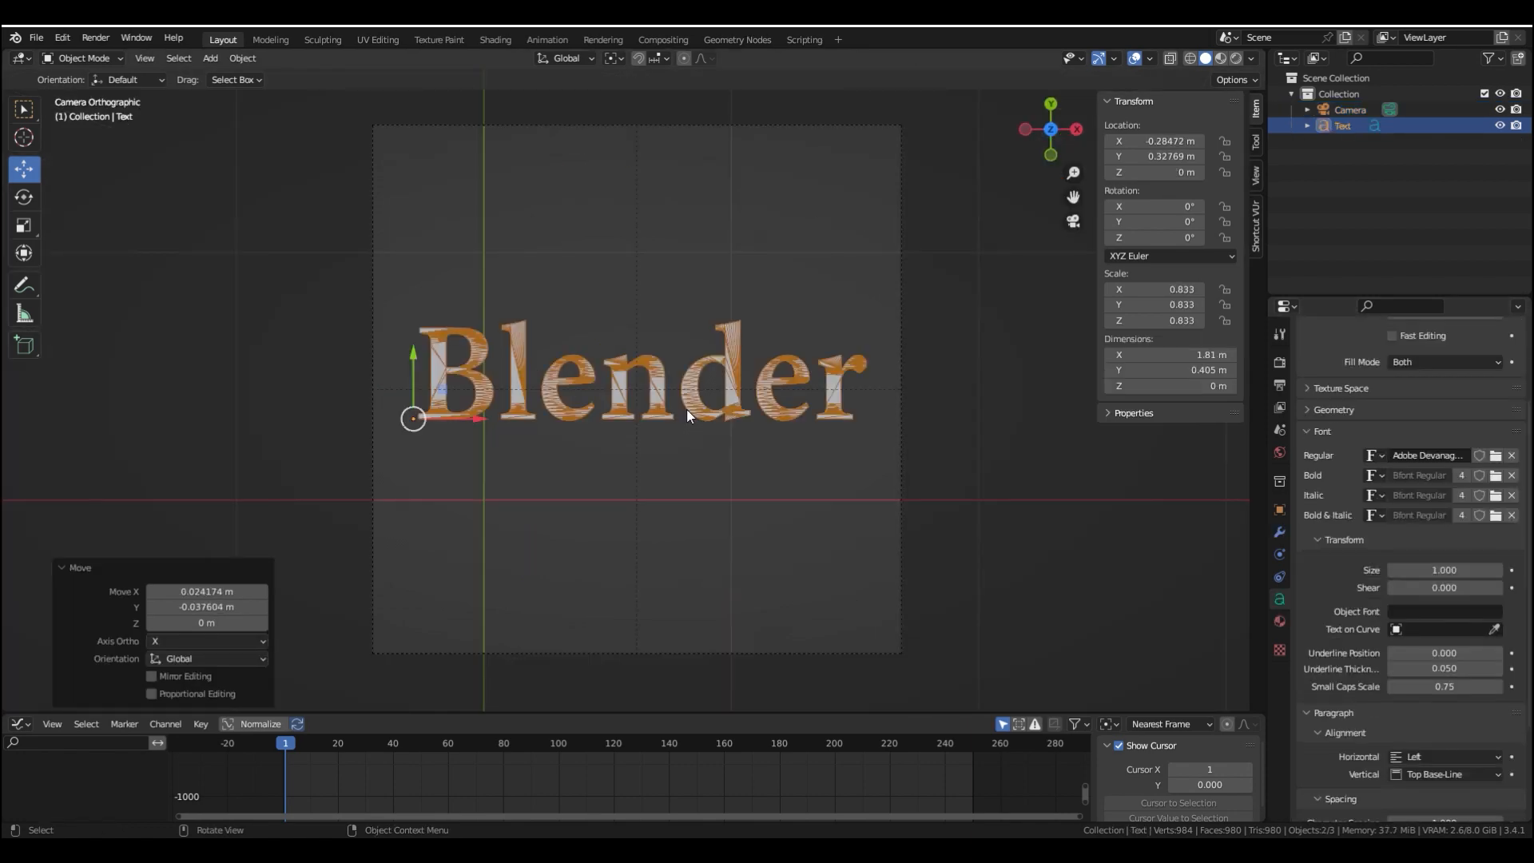
# Render the text through the orthographic camera and fit the whole image in the render window
pyautogui.press('F12')
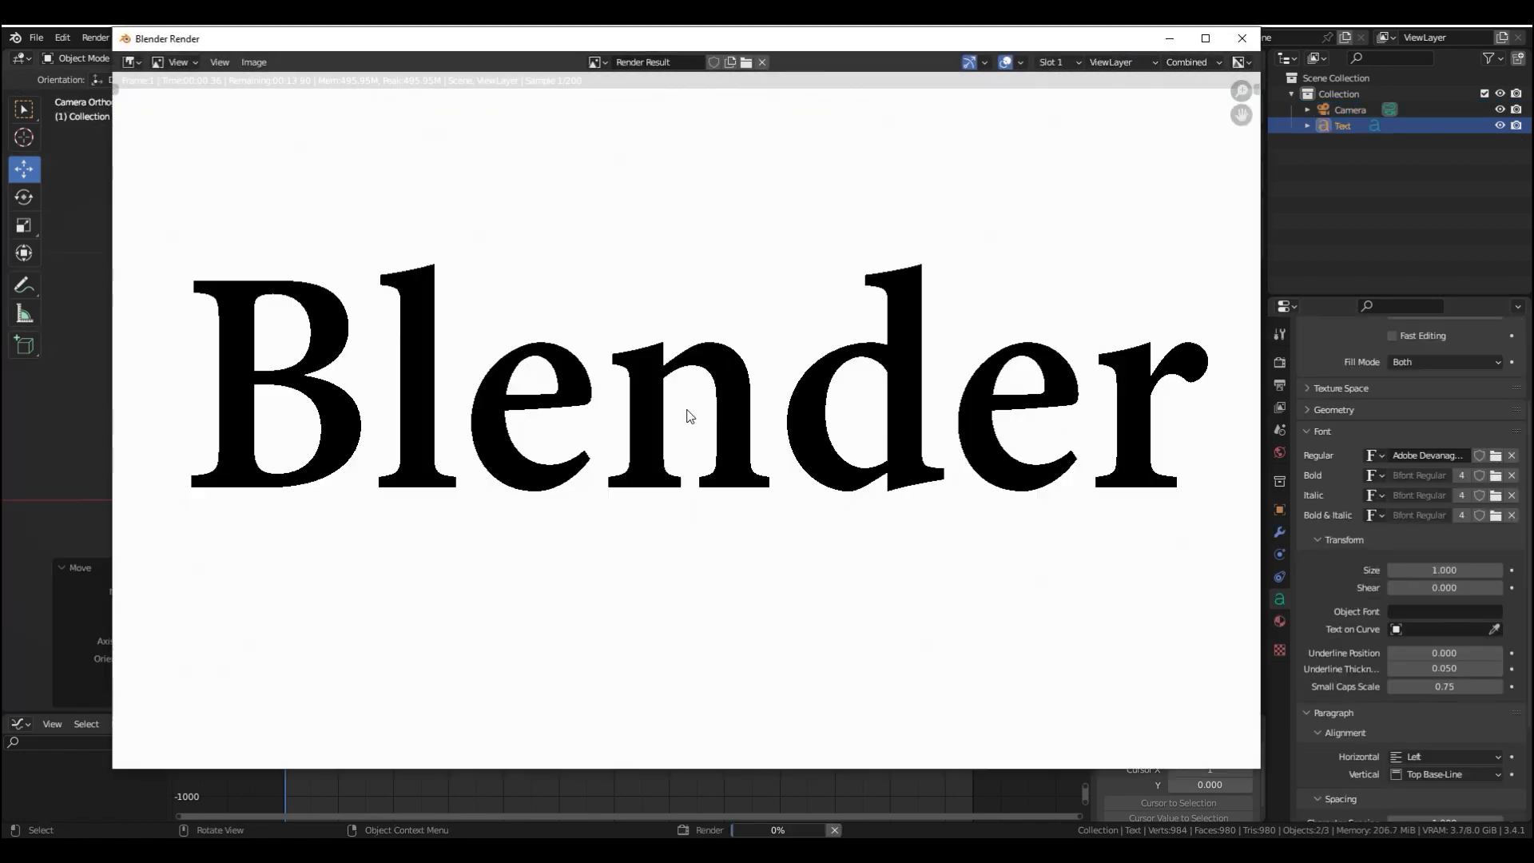
pyautogui.press('Home')
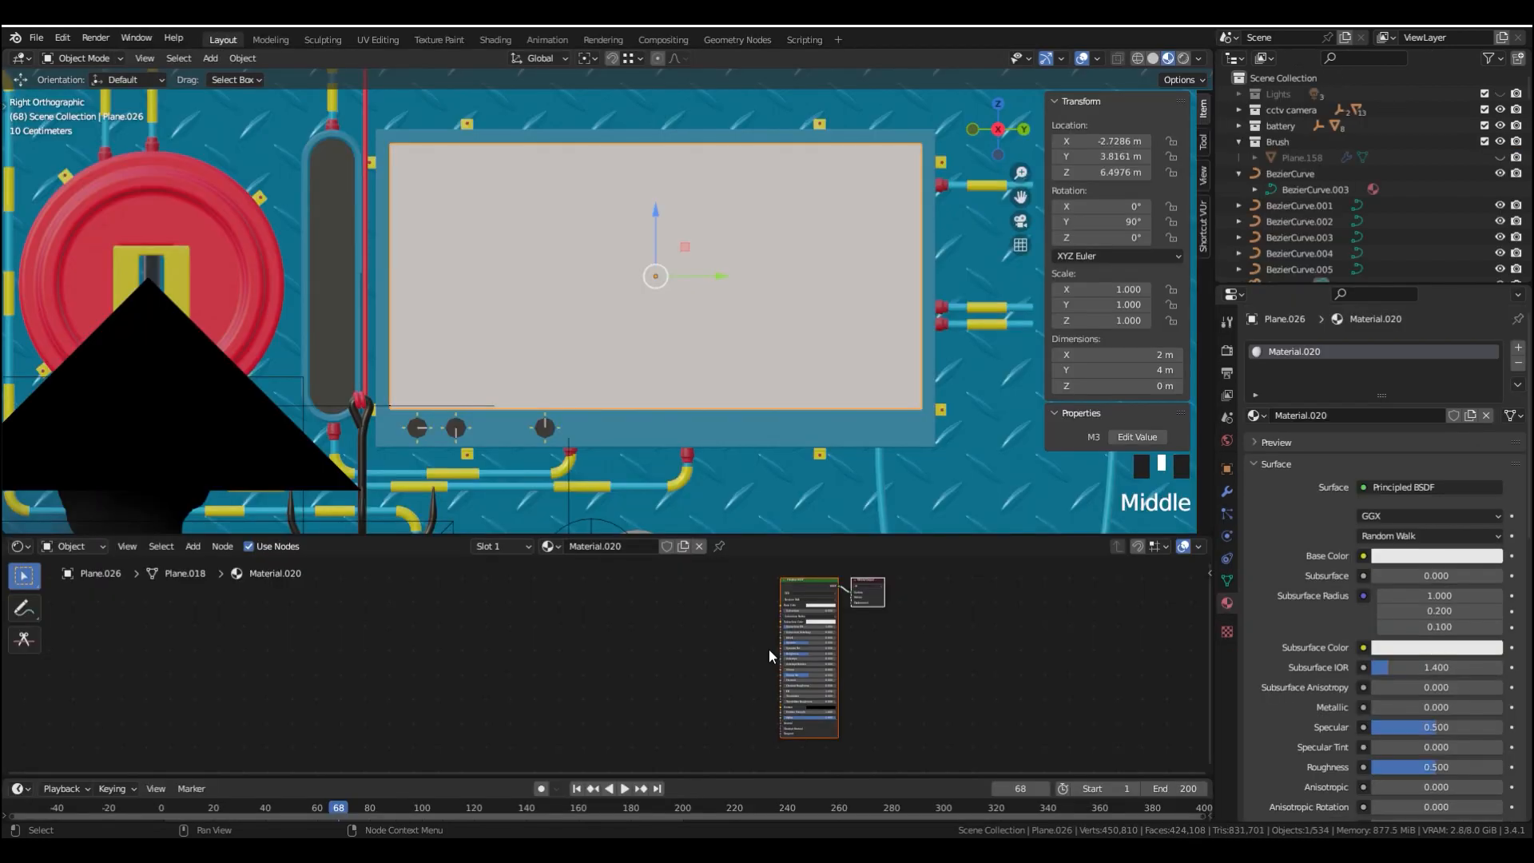
# Add a Wave Texture node to Material.020 on the display plane and preview its output on the surface
pyautogui.moveTo(627, 655); pyautogui.dragTo(673, 633, button='middle')
pyautogui.hotkey('shift', 'a')
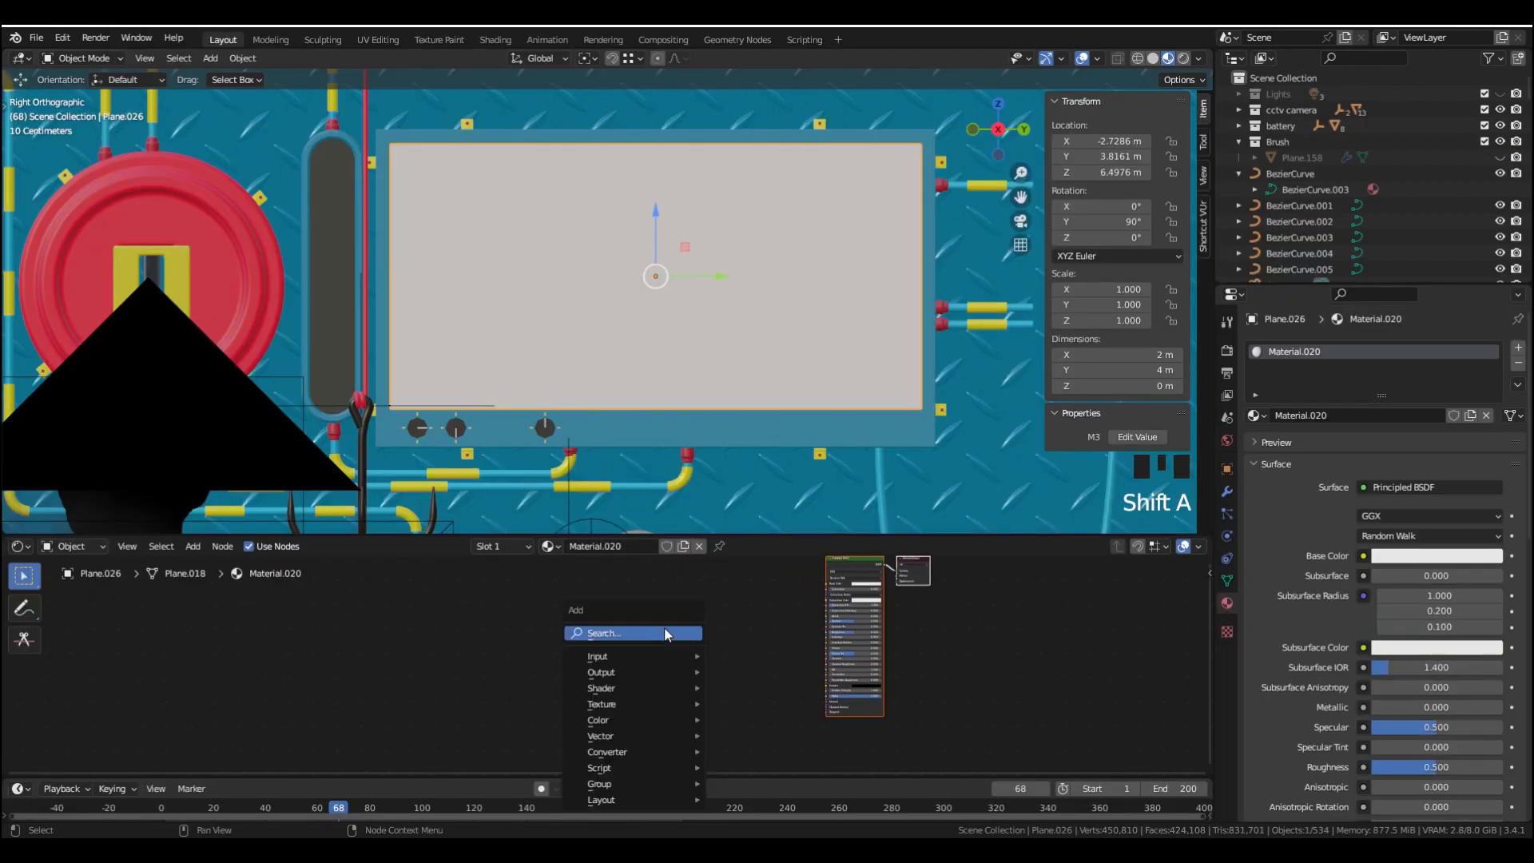
pyautogui.click(664, 629)
pyautogui.write('wave')
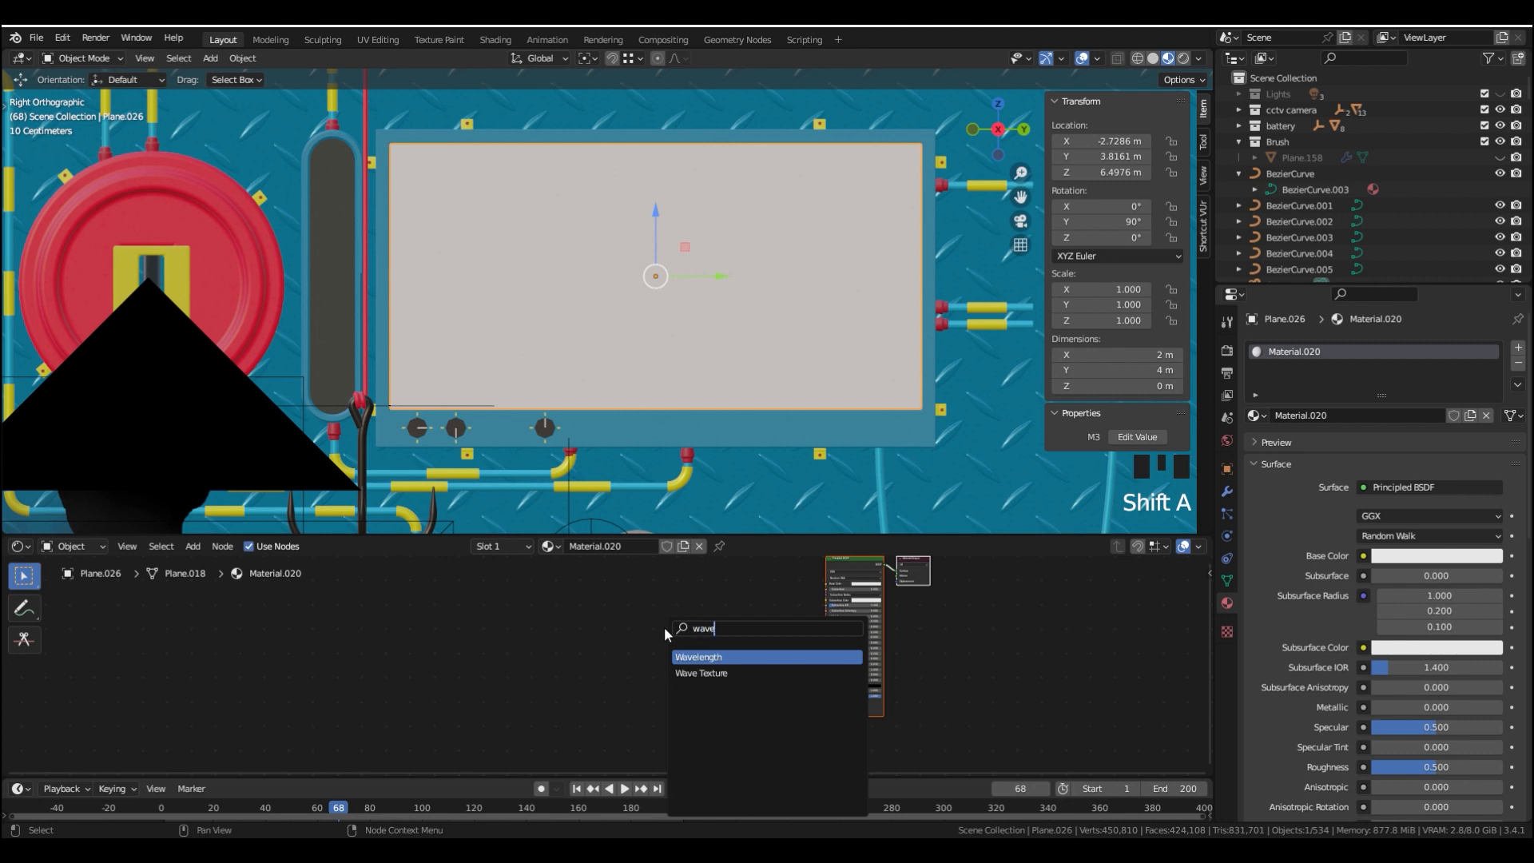
pyautogui.press('Return')
pyautogui.click(538, 677)
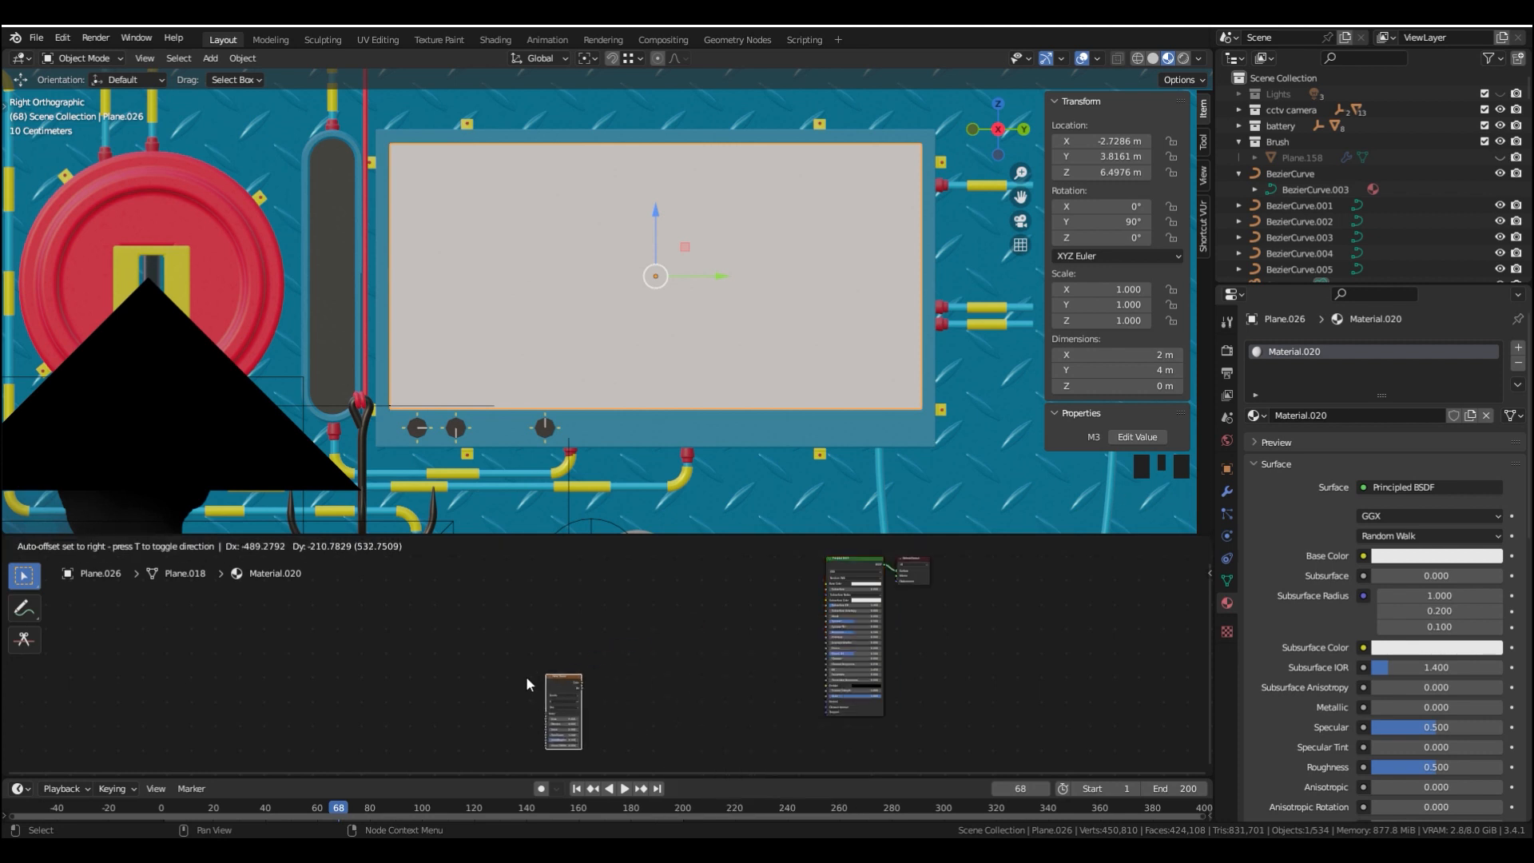
pyautogui.keyDown('ctrl'); pyautogui.keyDown('shift'); pyautogui.click(551, 695); pyautogui.keyUp('shift'); pyautogui.keyUp('ctrl')
# Set the Wave Texture's scale to 6.570
pyautogui.keyDown('shift'); pyautogui.moveTo(551, 695); pyautogui.dragTo(639, 631, button='middle'); pyautogui.keyUp('shift')
pyautogui.scroll(4, 685, 737)
pyautogui.keyDown('shift'); pyautogui.click(687, 665); pyautogui.keyUp('shift')
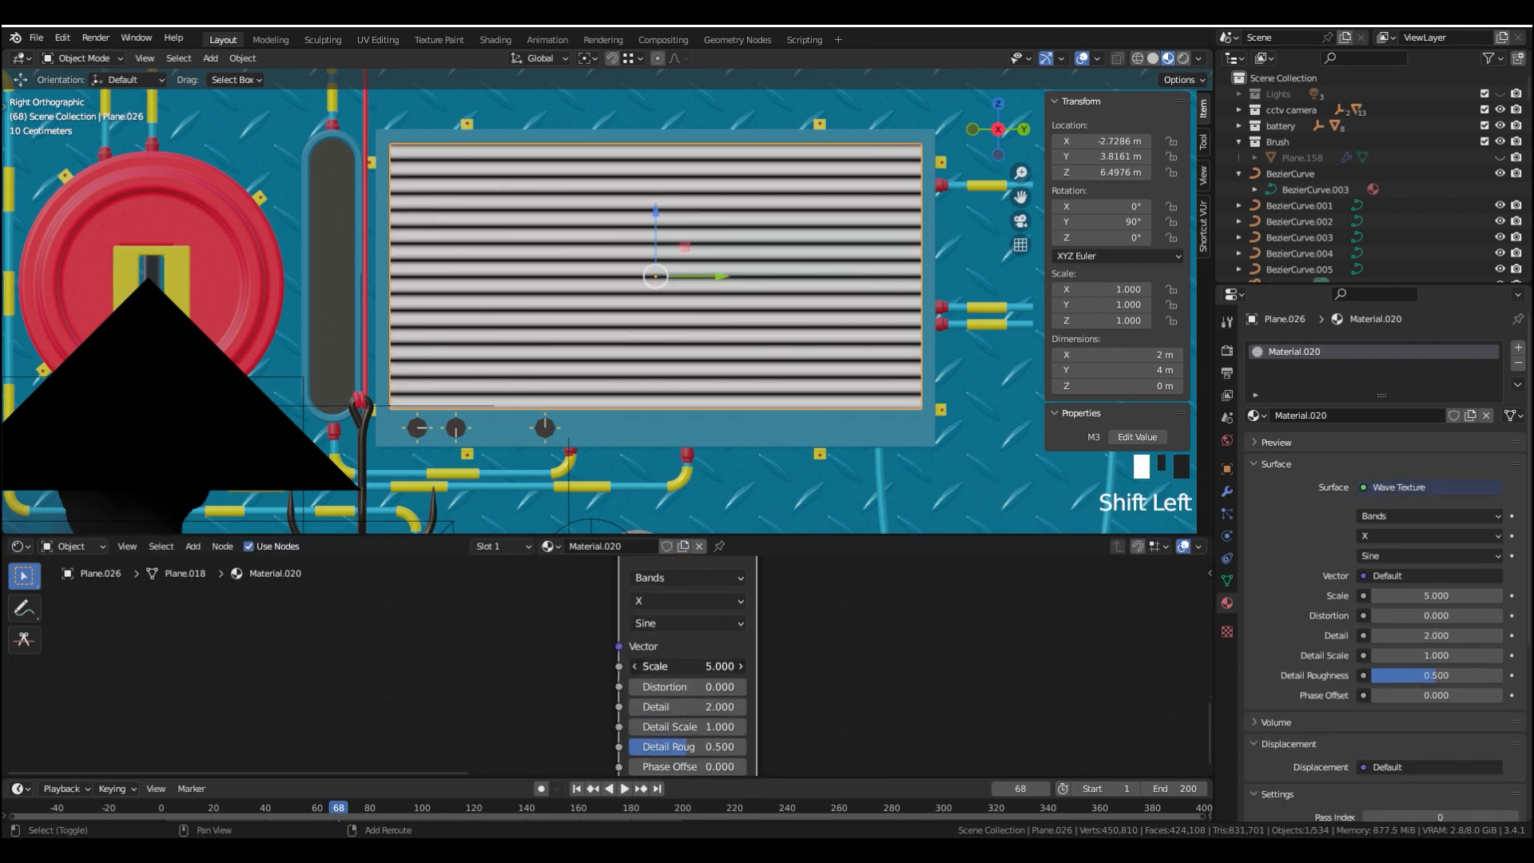
pyautogui.keyDown('shift'); pyautogui.moveTo(687, 666); pyautogui.dragTo(732, 665); pyautogui.keyUp('shift')
# Insert a ColorRamp node between the Wave Texture and the Material Output
pyautogui.moveTo(1039, 615); pyautogui.dragTo(740, 679, button='middle')
pyautogui.hotkey('shift', 'a')
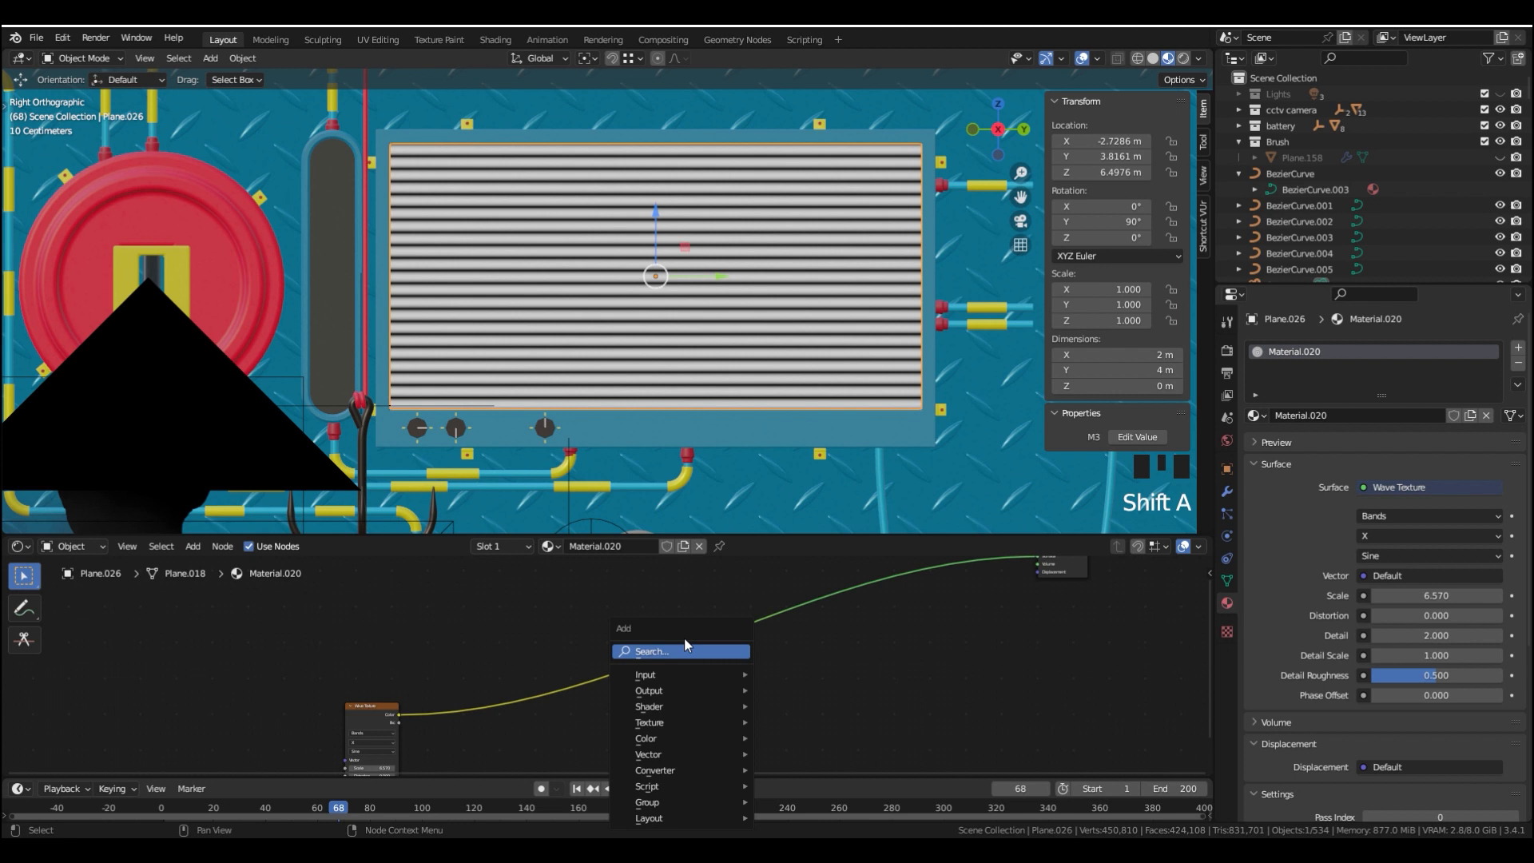
pyautogui.write('ramp')
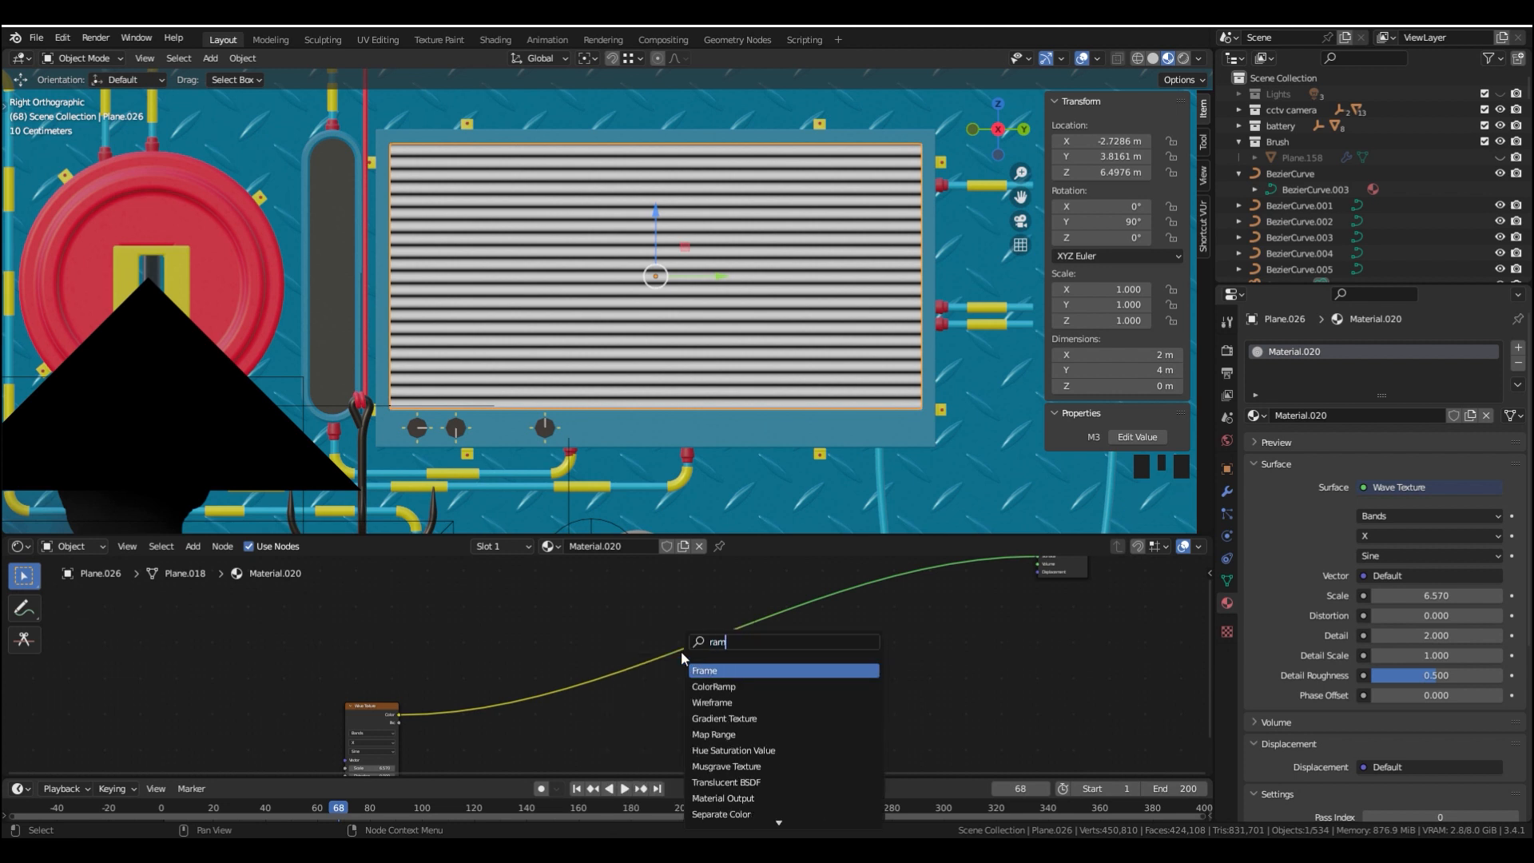
pyautogui.press('Return')
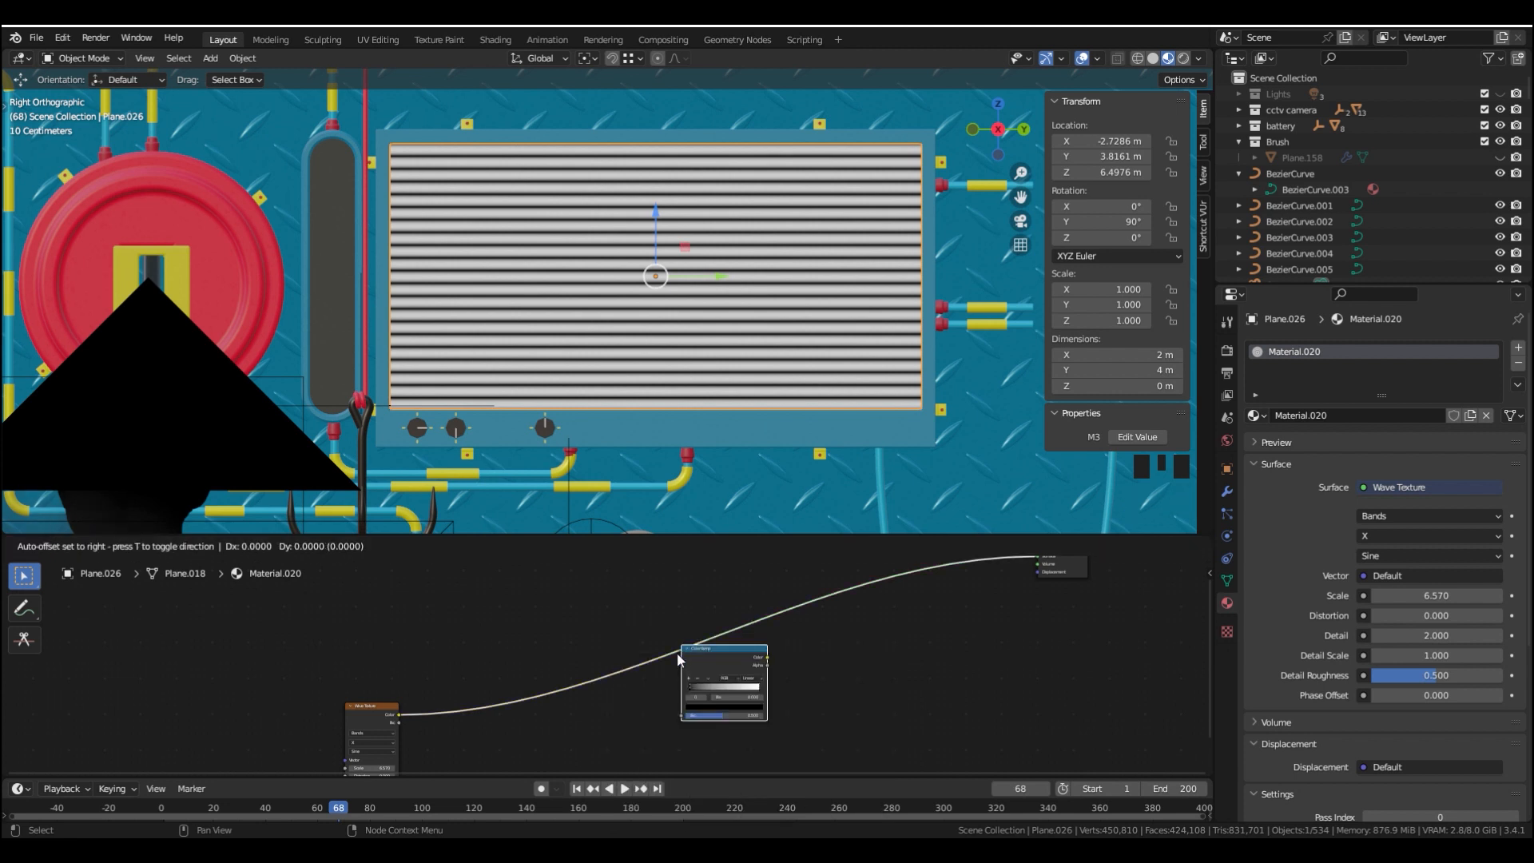
pyautogui.click(677, 652)
# Set the ColorRamp's white stop to position 0.245 and recolor it bright cyan-blue
pyautogui.scroll(5, 727, 707)
pyautogui.moveTo(842, 644); pyautogui.dragTo(658, 652)
pyautogui.click(801, 707)
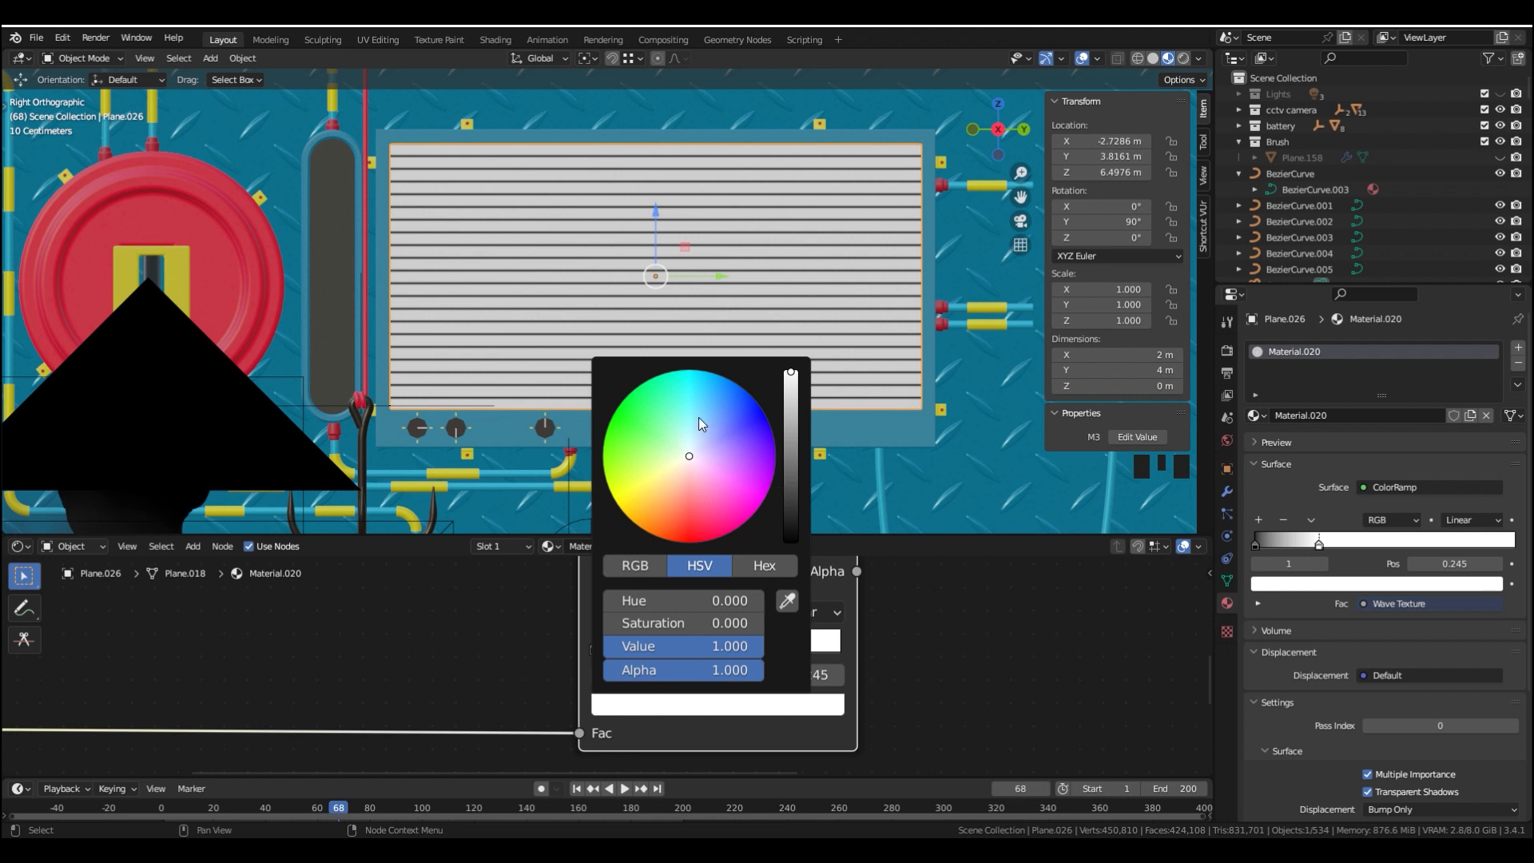
pyautogui.moveTo(692, 417)
pyautogui.mouseDown()
pyautogui.moveTo(631, 416)
pyautogui.moveTo(679, 373)
pyautogui.moveTo(710, 372)
pyautogui.mouseUp()
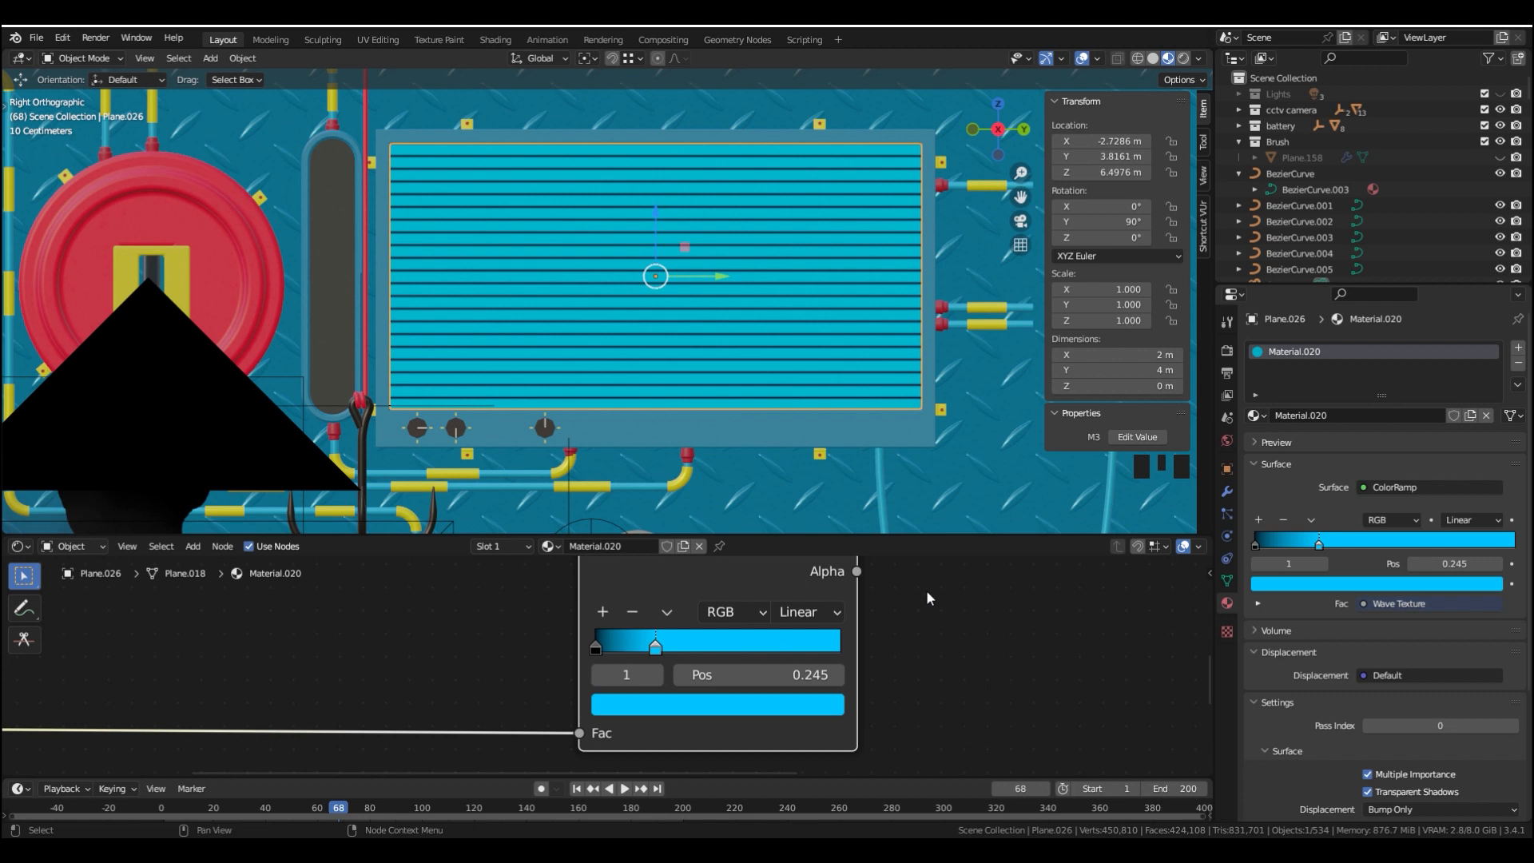
# Insert an Emission shader between the ColorRamp and the Material Output
pyautogui.press('Home')
pyautogui.hotkey('shift', 'a')
pyautogui.click(721, 634)
pyautogui.write('emission')
pyautogui.press('Down')
pyautogui.press('Return')
pyautogui.click(721, 639)
# Insert a Mix Shader before the Material Output and route the Emission into its second shader input
pyautogui.scroll(1, 799, 639)
pyautogui.hotkey('shift', 'a')
pyautogui.click(846, 639)
pyautogui.write('mix')
pyautogui.press('Return')
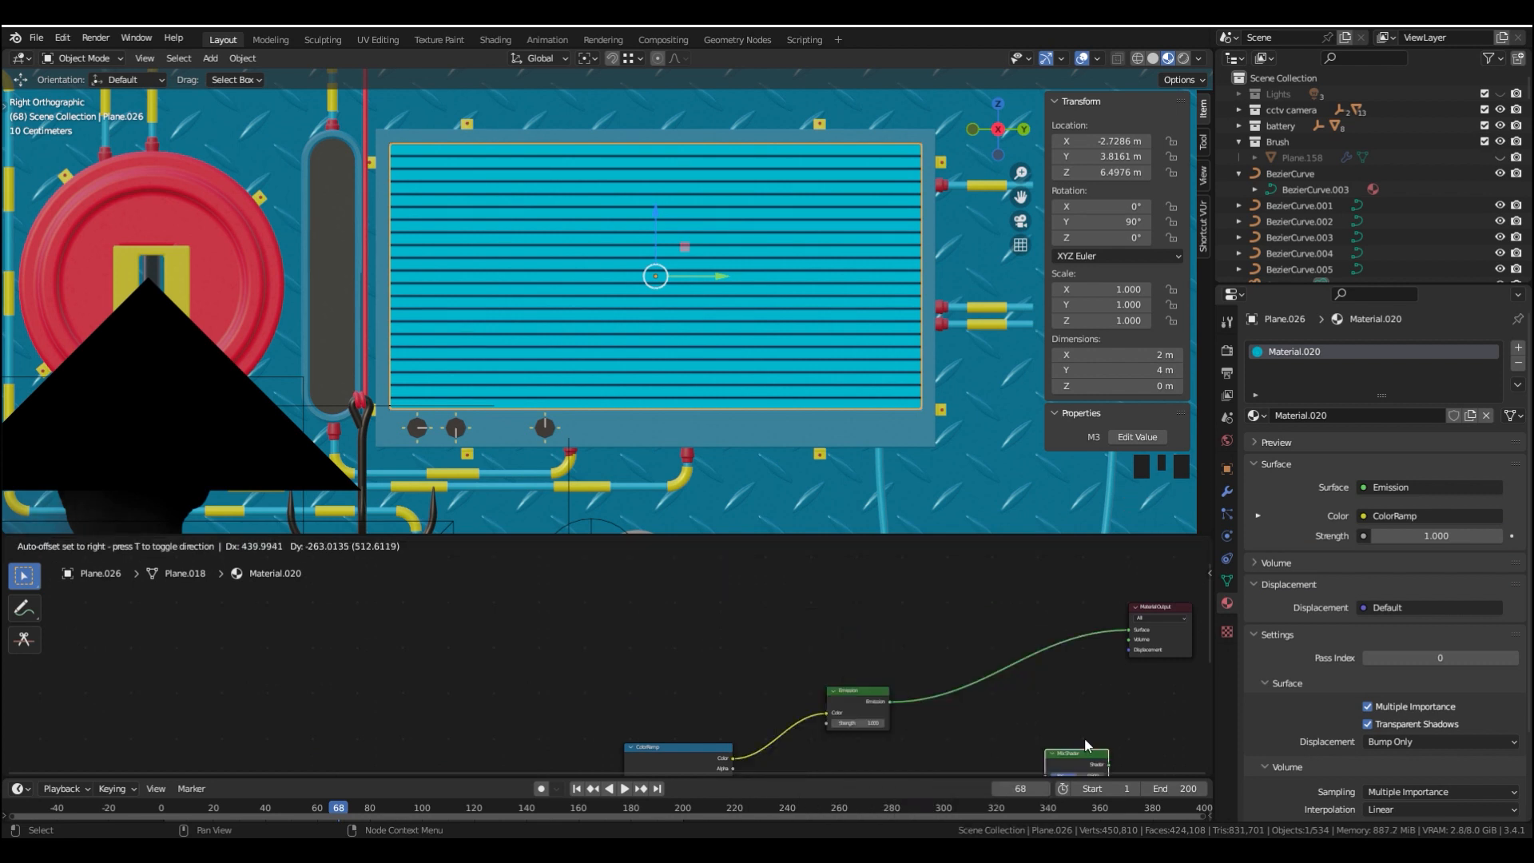
pyautogui.click(975, 632)
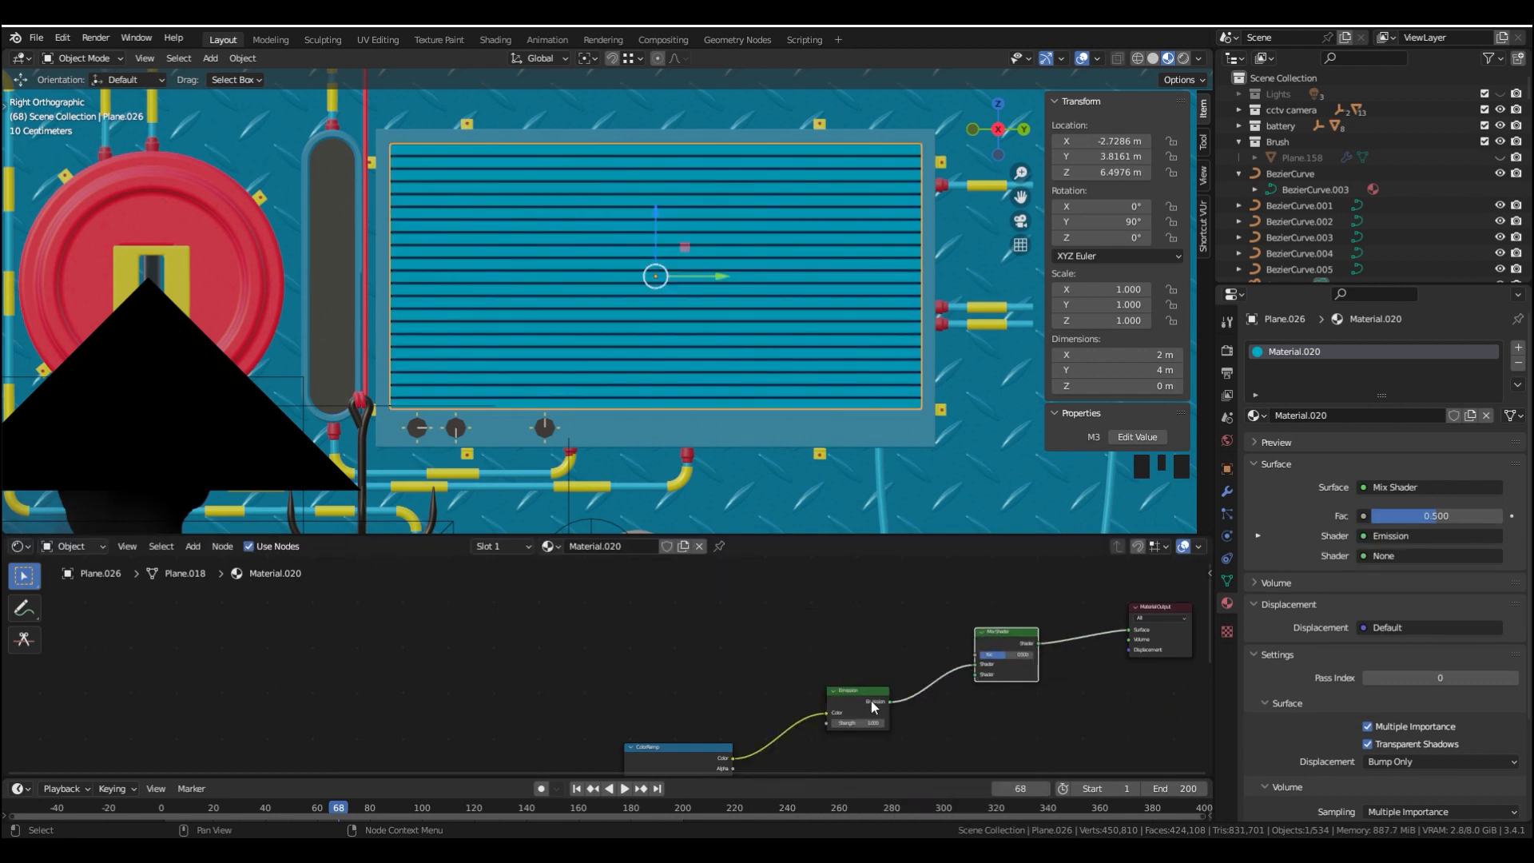
pyautogui.moveTo(975, 665); pyautogui.dragTo(975, 674)
# Duplicate the Emission shader and connect the copy to the Mix Shader's first shader input
pyautogui.click(865, 697)
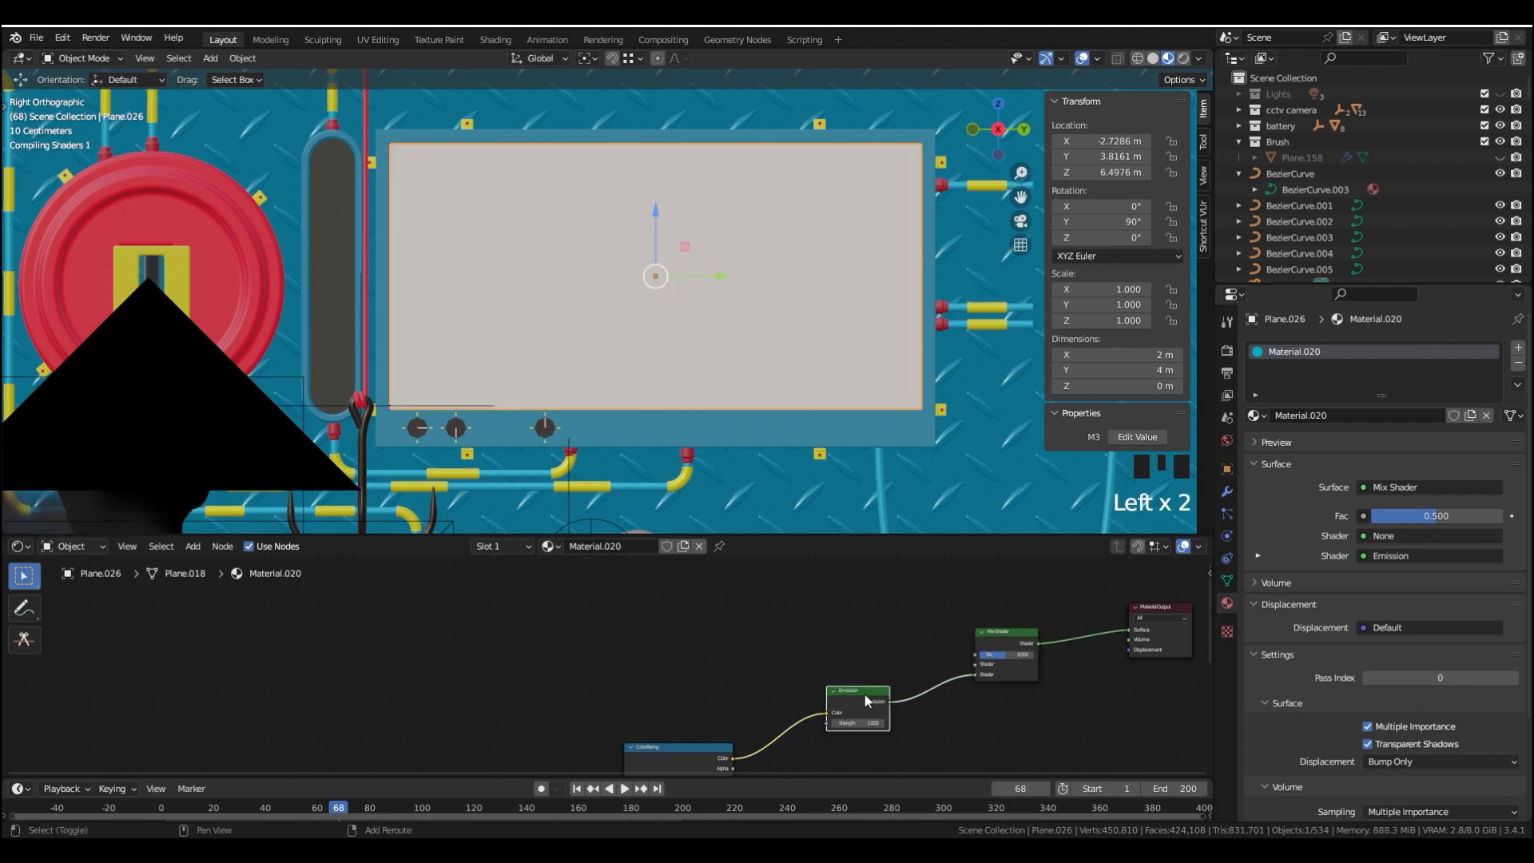
pyautogui.hotkey('shift', 'd')
pyautogui.click(861, 647)
pyautogui.moveTo(885, 647); pyautogui.dragTo(986, 670)
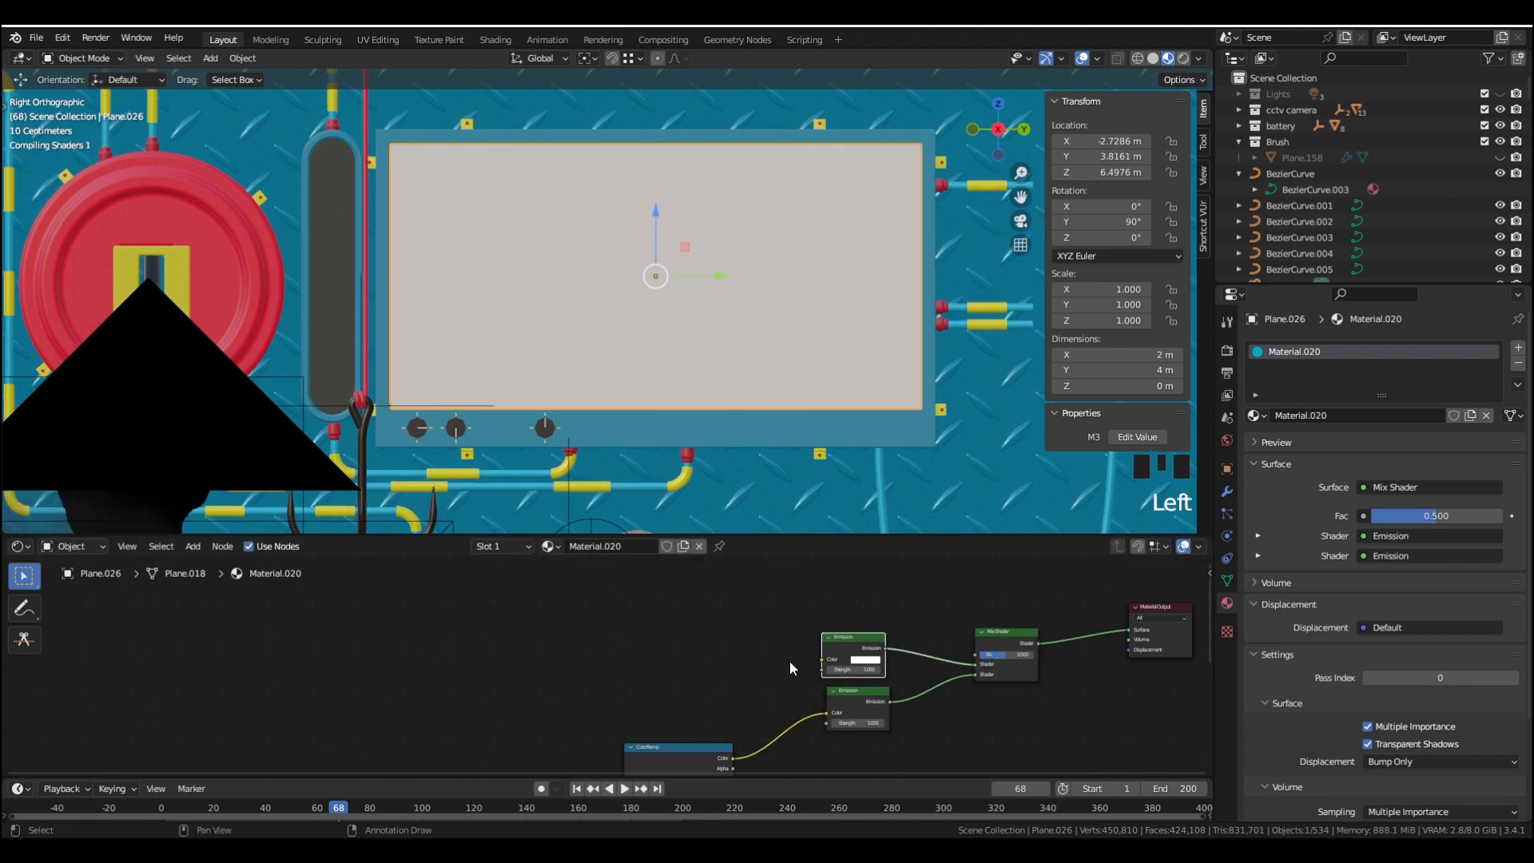
# Set the duplicated Emission shader's color to yellow
pyautogui.scroll(2, 843, 670)
pyautogui.click(887, 653)
pyautogui.moveTo(918, 557); pyautogui.dragTo(885, 569)
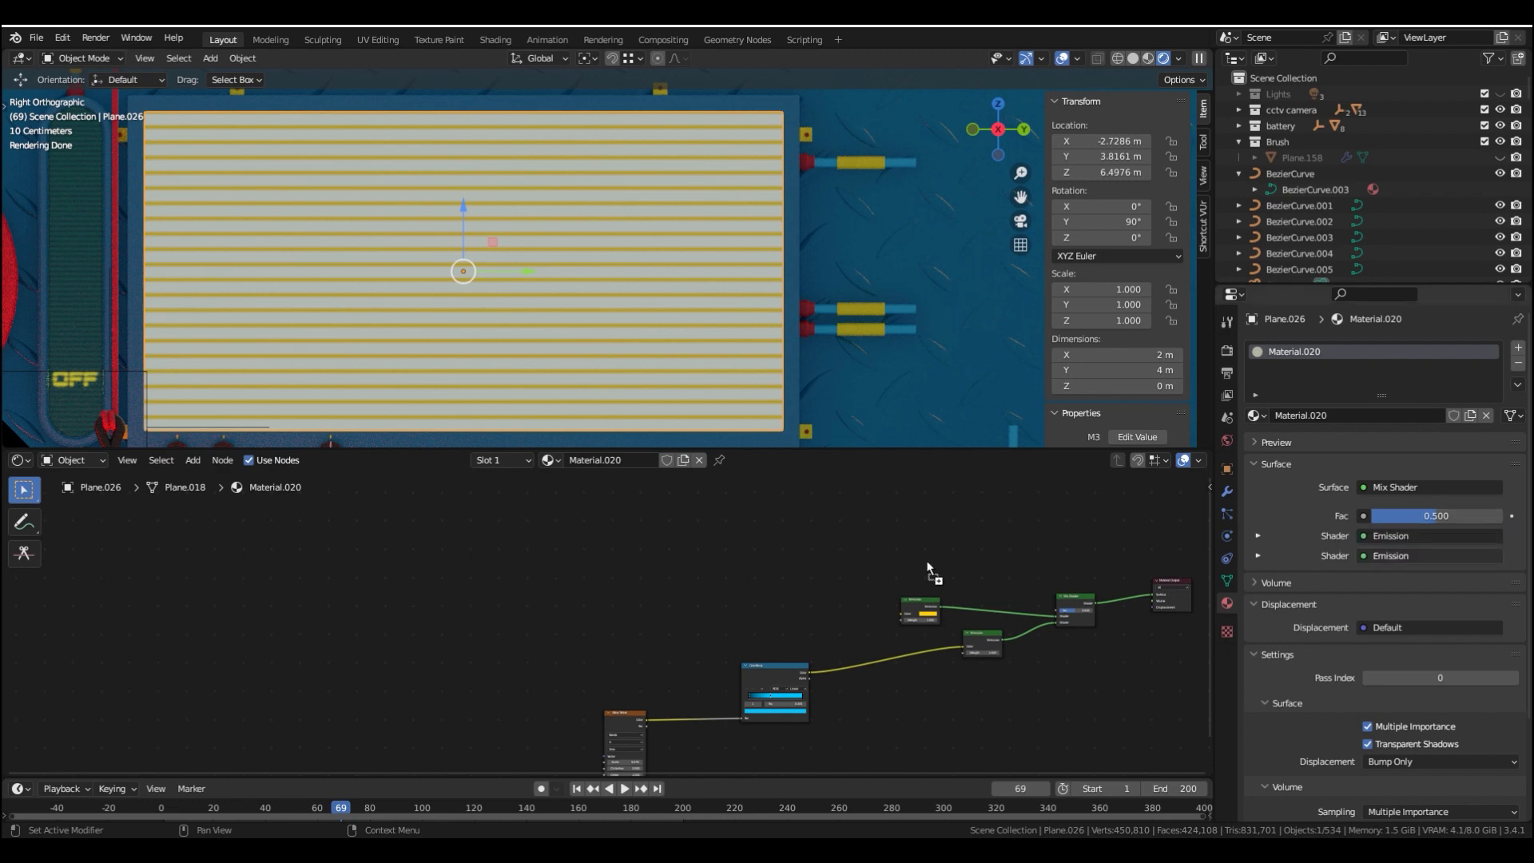
# Add the 14.png image texture to the node tree and connect its Color to the Mix Shader's Fac input
pyautogui.moveTo(702, 521); pyautogui.dragTo(769, 525)
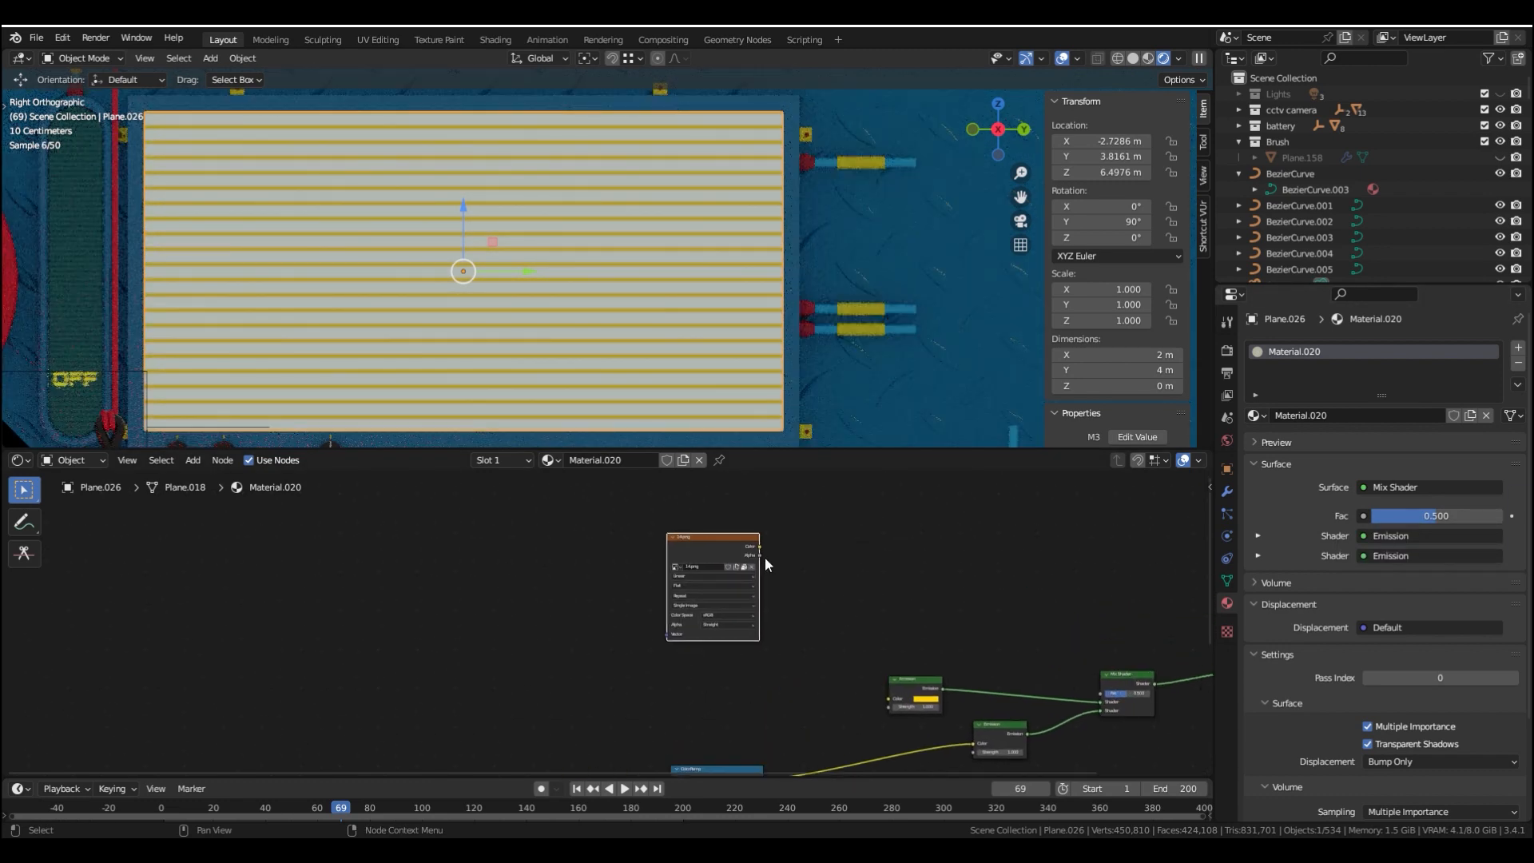
pyautogui.click(425, 555)
pyautogui.moveTo(504, 547); pyautogui.dragTo(1099, 691)
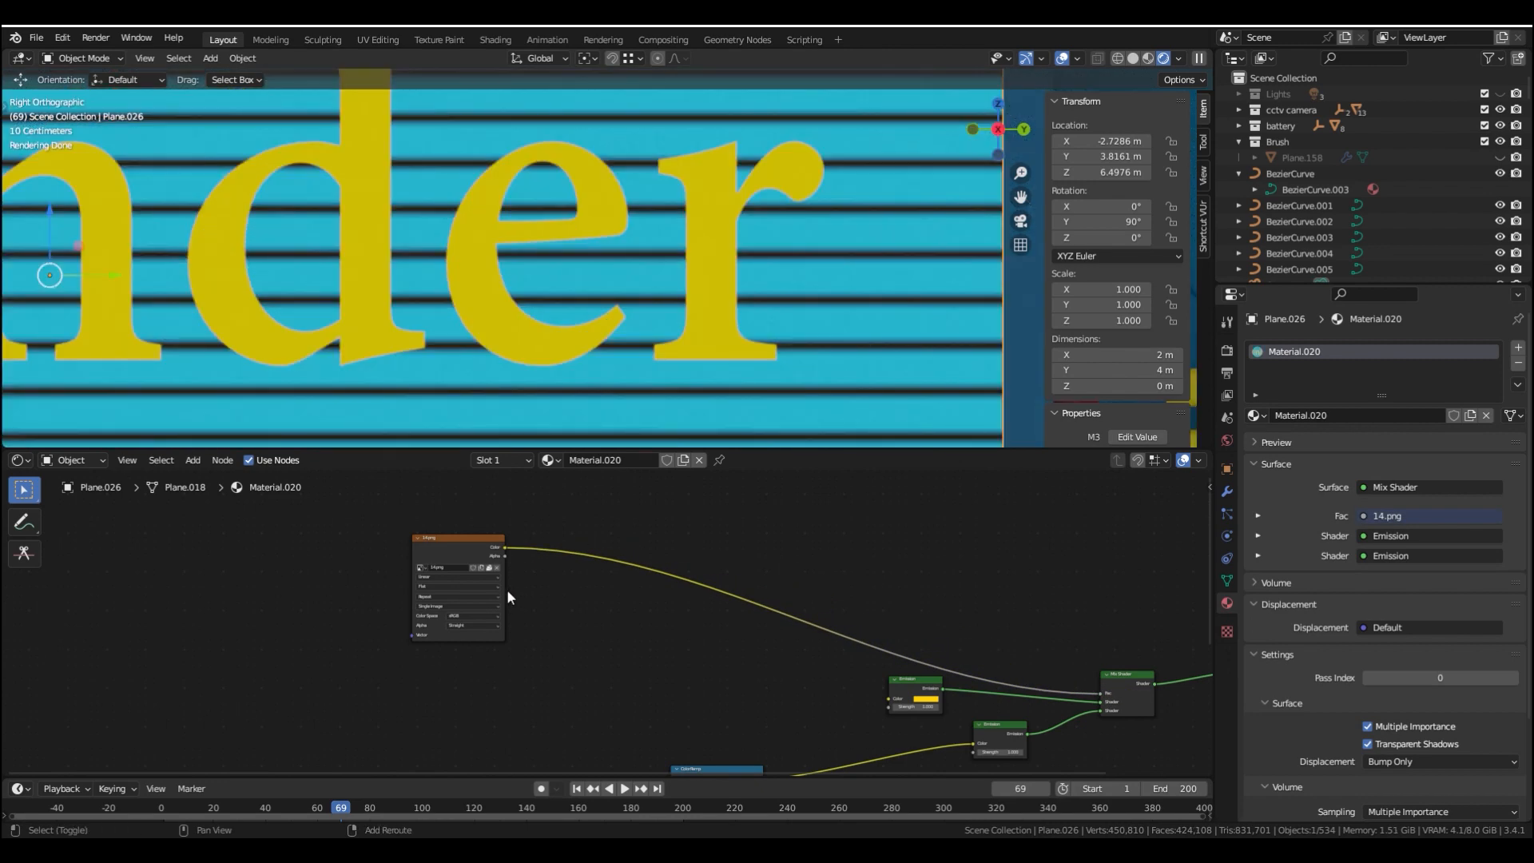
# Insert a Math node between the 14.png image texture and the Mix Shader's Fac input
pyautogui.moveTo(553, 589); pyautogui.dragTo(577, 549, button='middle')
pyautogui.scroll(-2, 591, 551)
pyautogui.hotkey('shift', 'a')
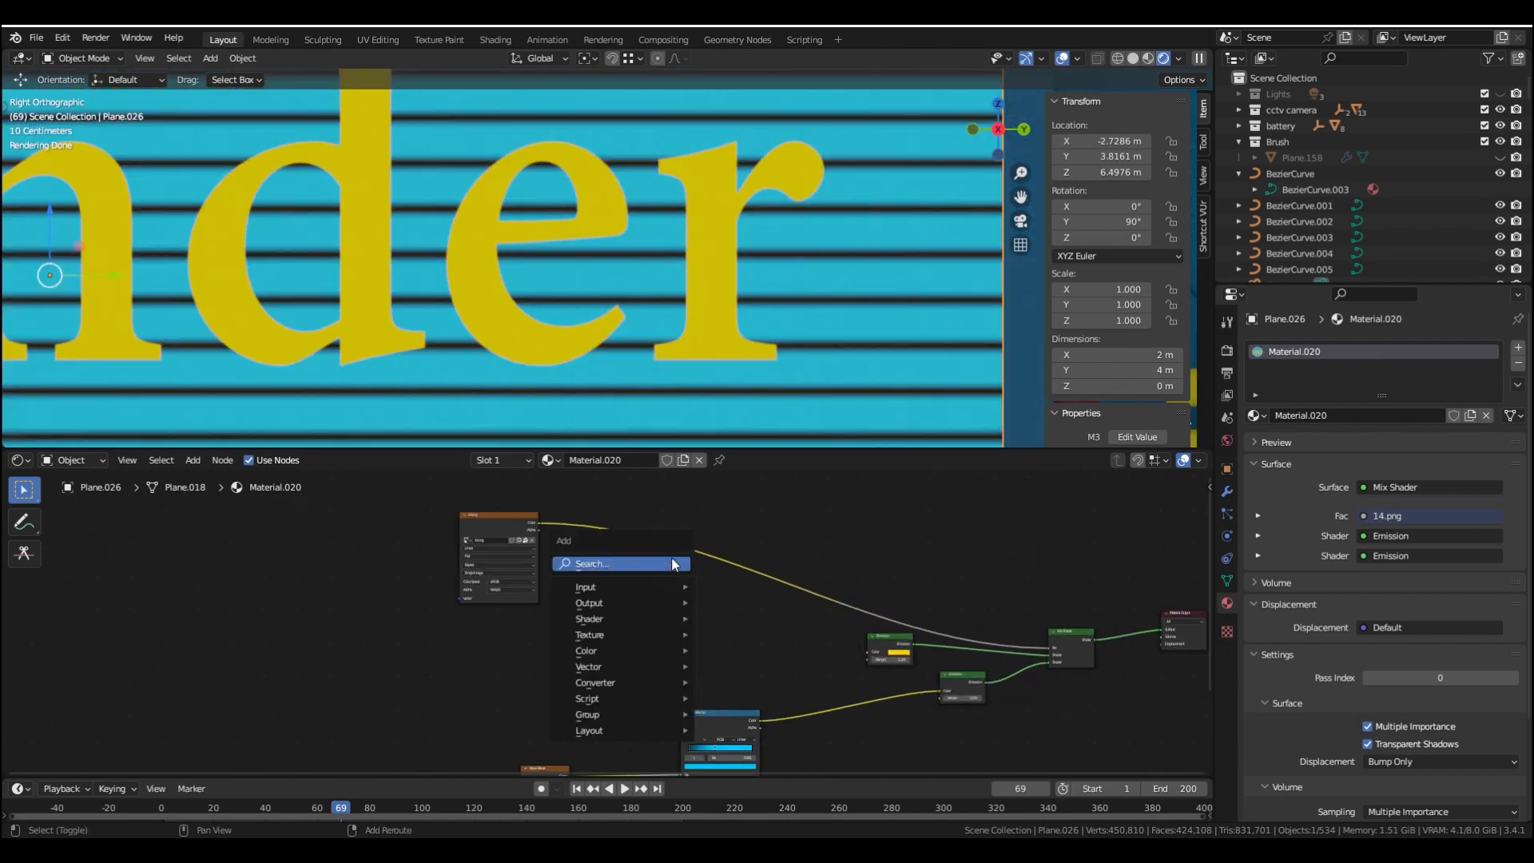
pyautogui.click(672, 557)
pyautogui.write('math')
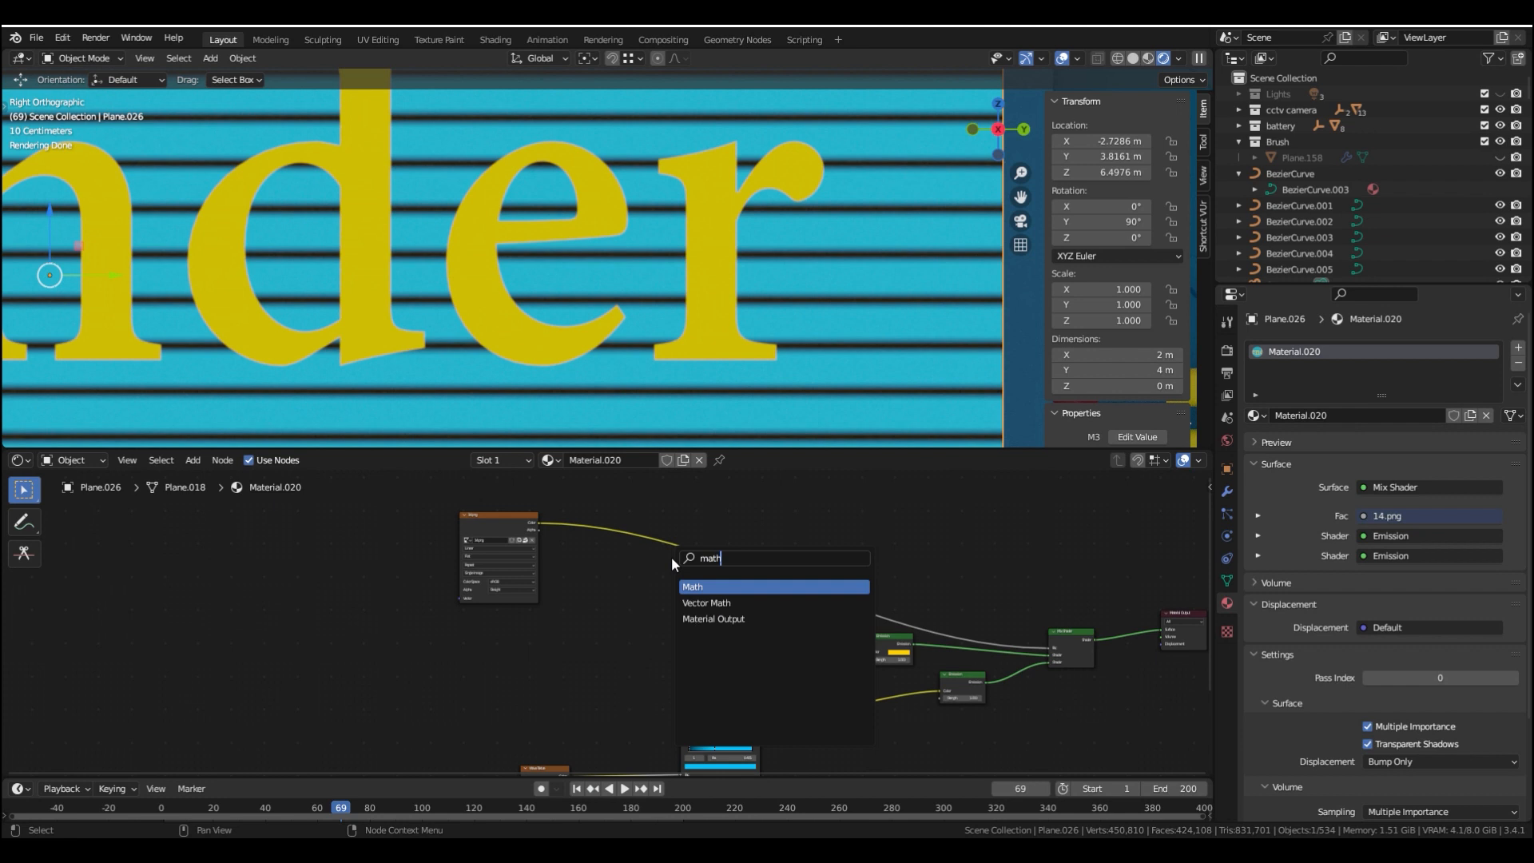
pyautogui.press('Return')
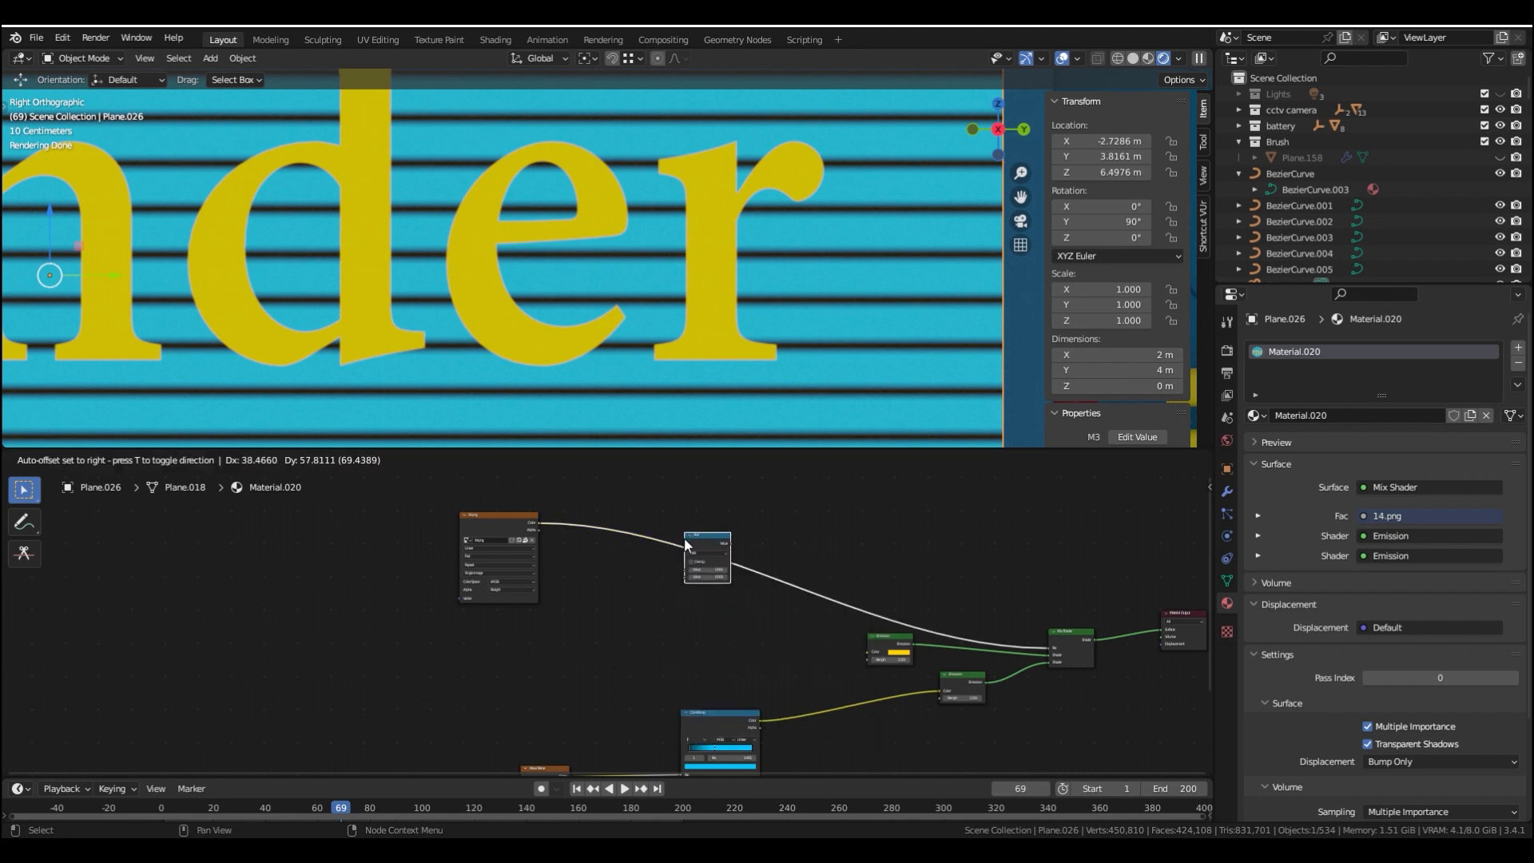
pyautogui.click(689, 538)
# Switch the Math node to Subtract and move the image texture's link to its second value input
pyautogui.scroll(3, 727, 572)
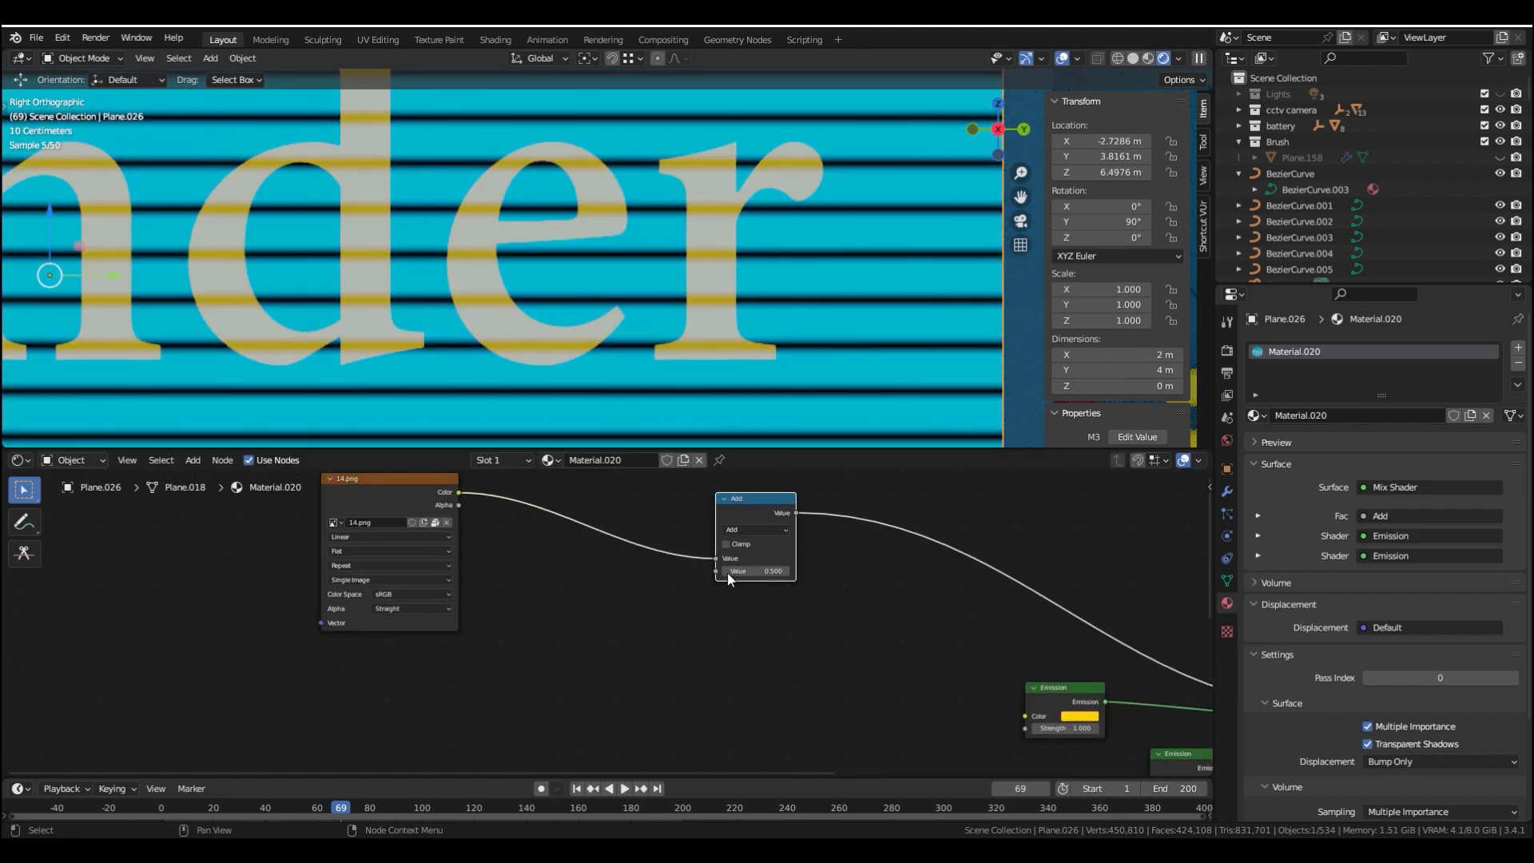
pyautogui.click(755, 530)
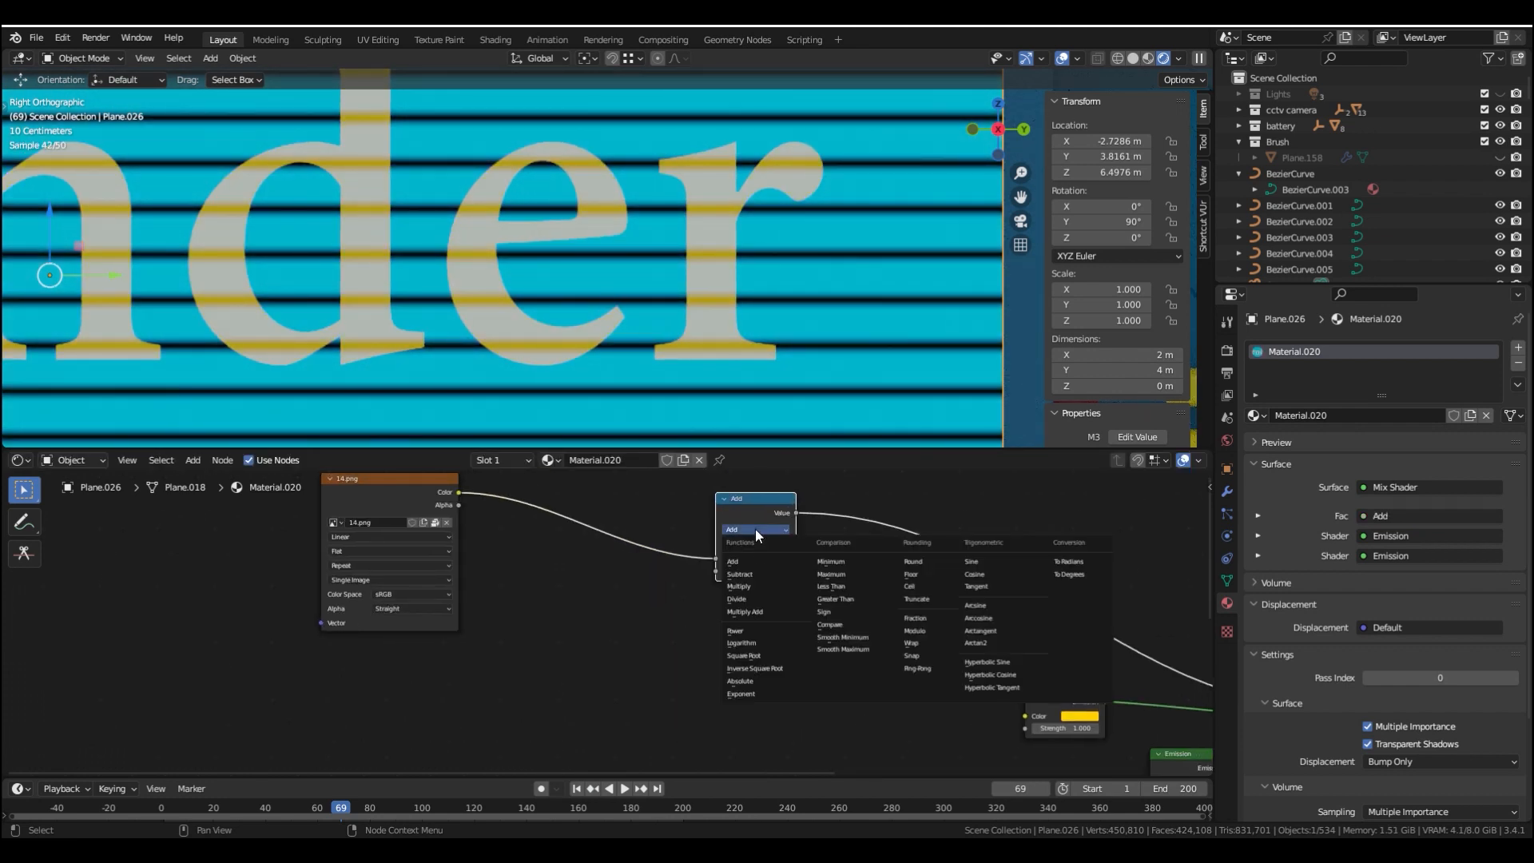
pyautogui.click(756, 573)
pyautogui.moveTo(716, 558); pyautogui.dragTo(716, 568)
pyautogui.moveTo(716, 568); pyautogui.dragTo(716, 569)
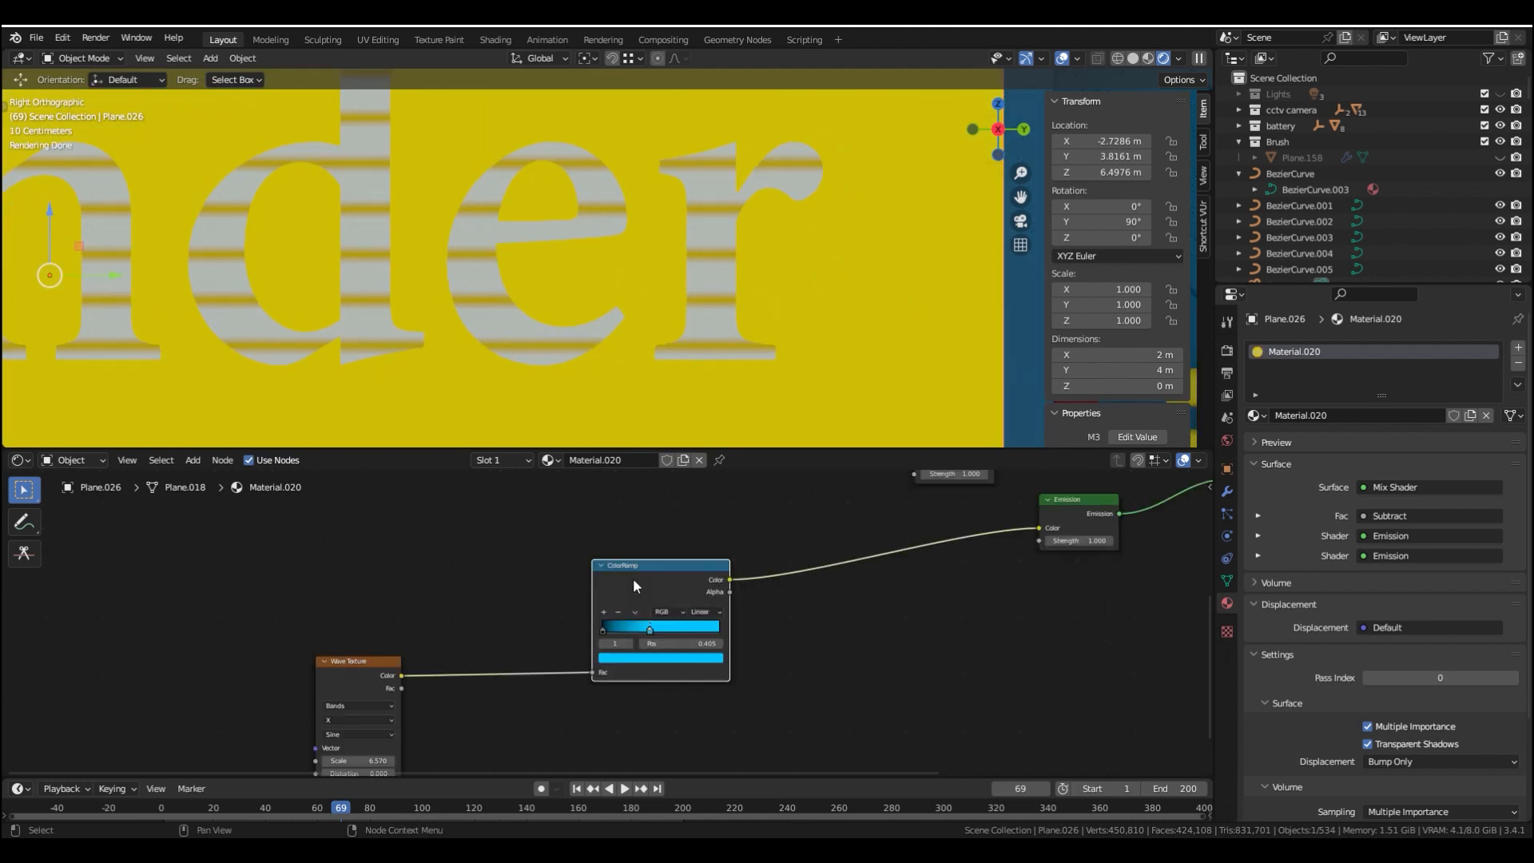
# Duplicate the blue ColorRamp and change the copy's blue stop to white
pyautogui.moveTo(634, 578); pyautogui.dragTo(779, 662, button='middle')
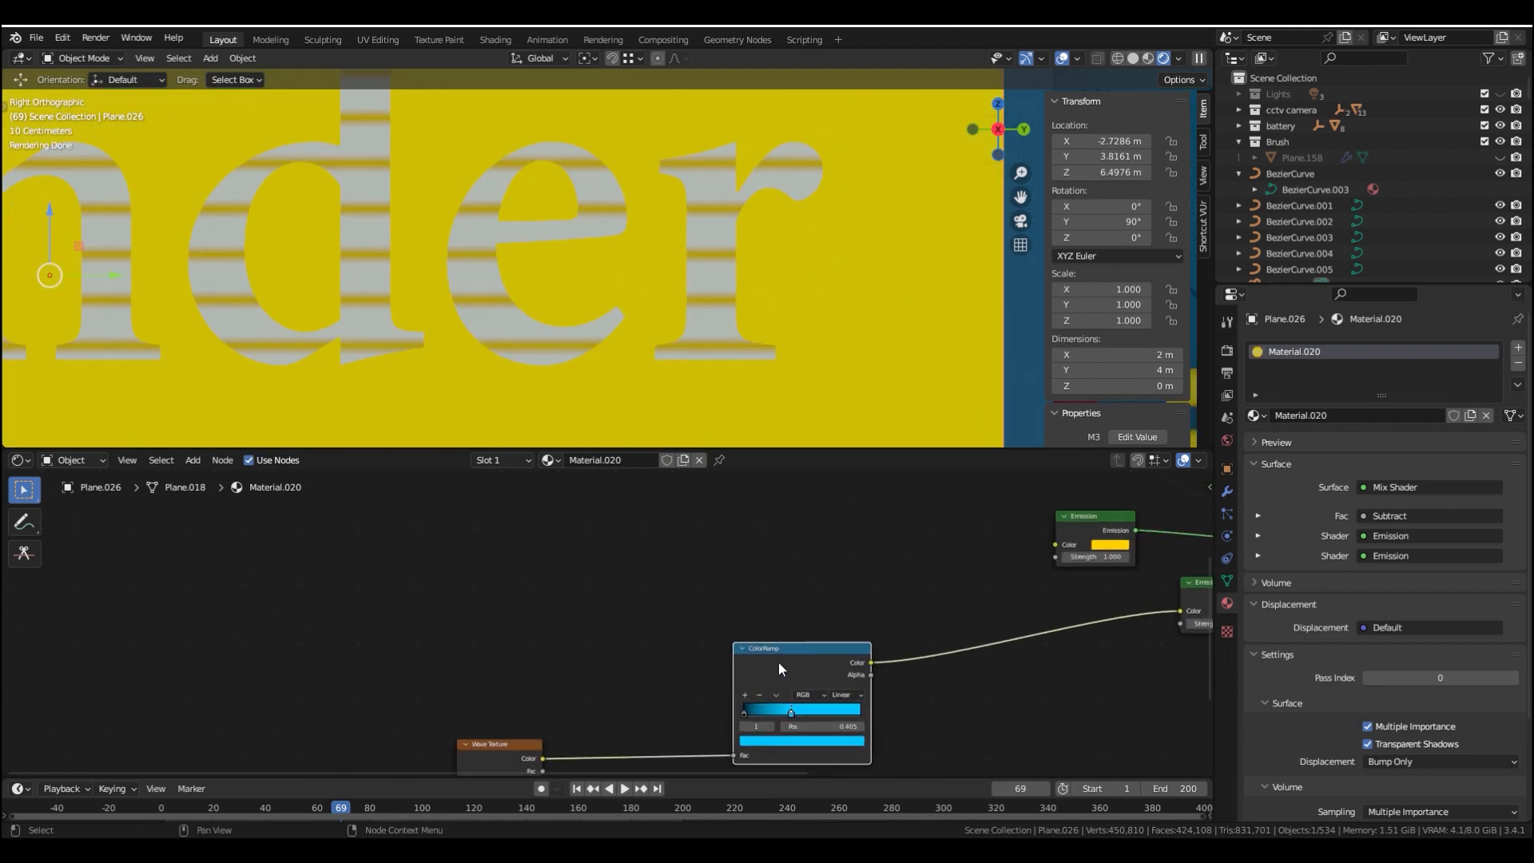
pyautogui.hotkey('shift', 'd')
pyautogui.click(566, 518)
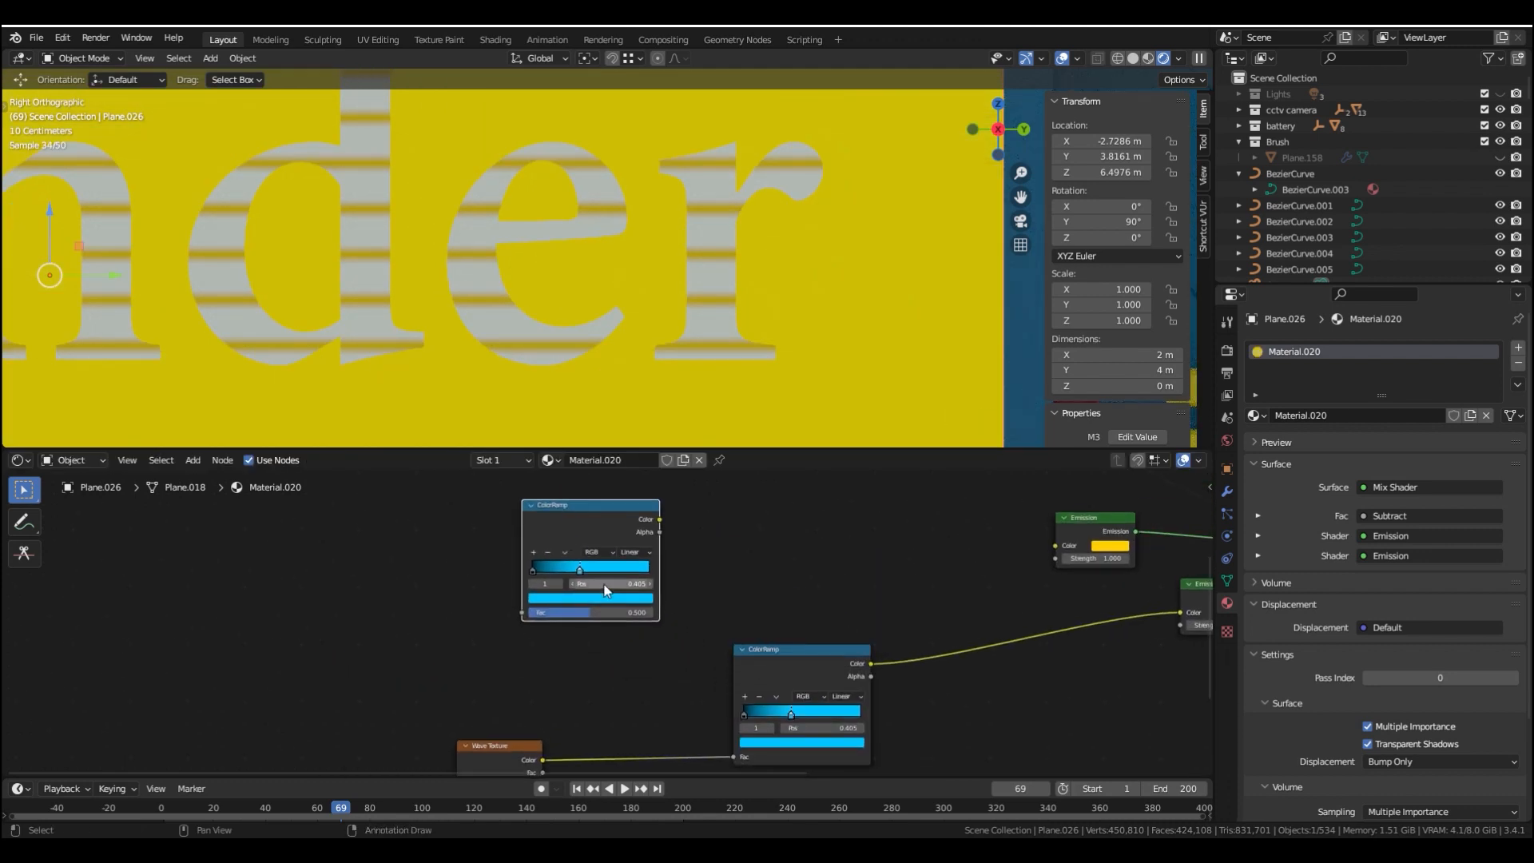
pyautogui.click(636, 602)
pyautogui.moveTo(607, 557); pyautogui.dragTo(506, 559)
pyautogui.scroll(2, 611, 615)
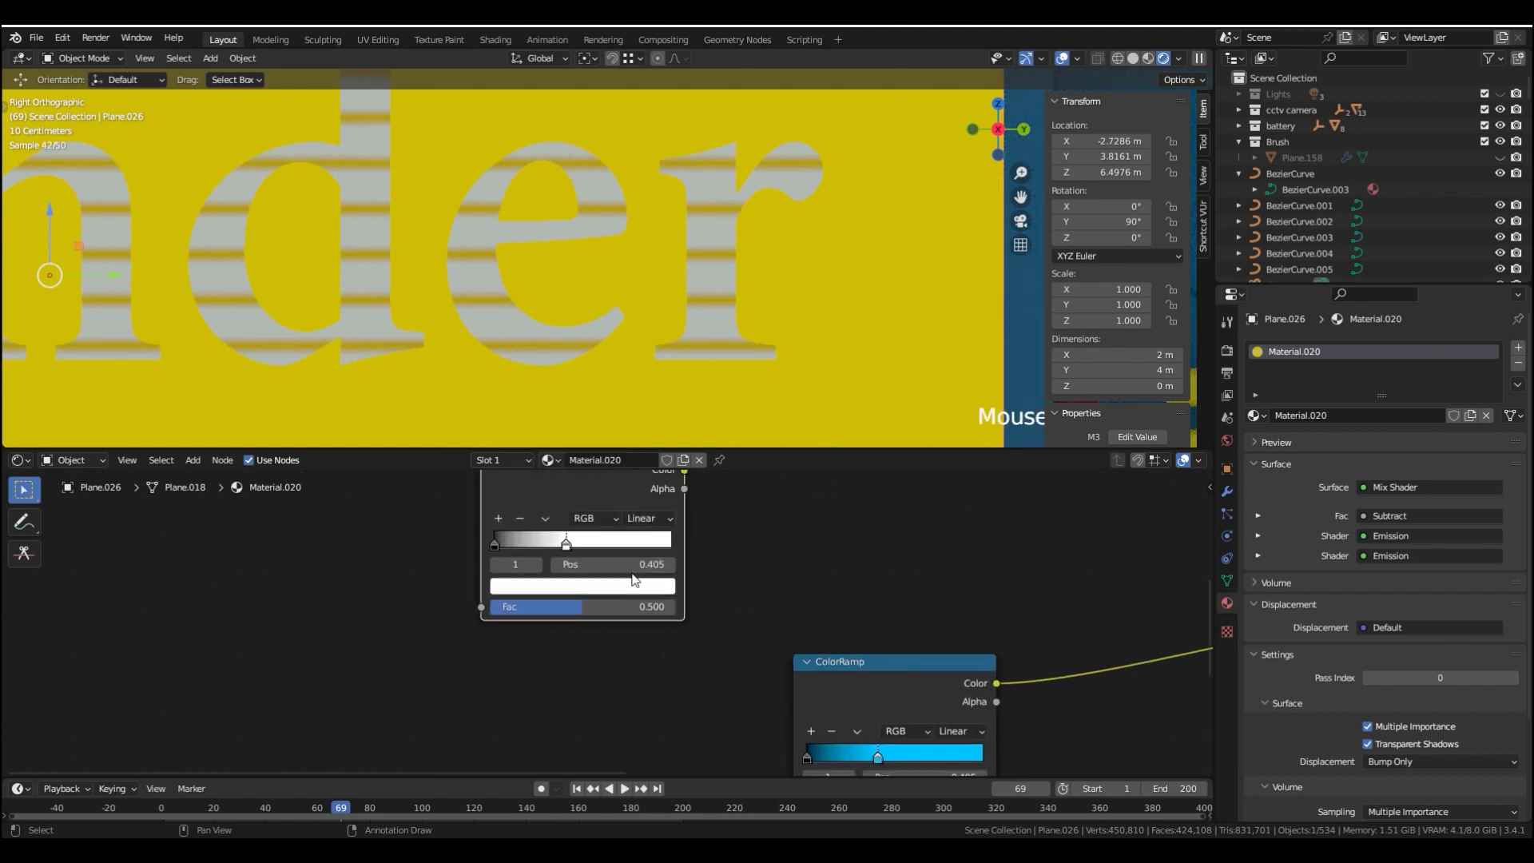
# Feed the Wave Texture into the white ColorRamp and connect the ramp's Color to the Subtract node's first value input
pyautogui.scroll(-2, 611, 623)
pyautogui.moveTo(556, 729); pyautogui.dragTo(540, 613)
pyautogui.moveTo(642, 578); pyautogui.dragTo(673, 726, button='middle')
pyautogui.moveTo(675, 683); pyautogui.dragTo(744, 583)
# Insert an Invert node between the Subtract node and the Mix Shader's Fac input
pyautogui.scroll(-2, 756, 569)
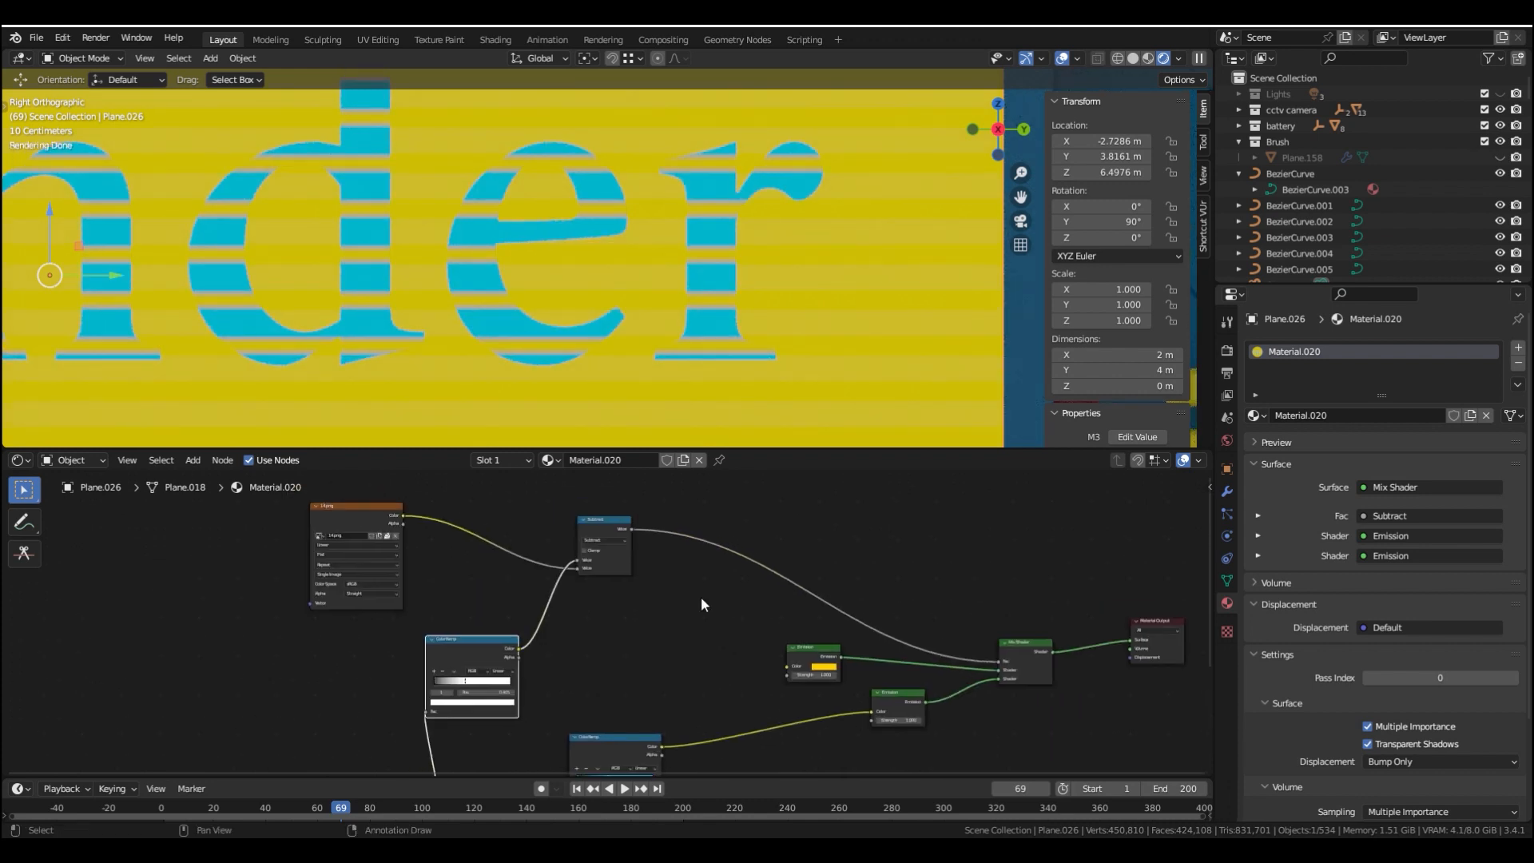
pyautogui.hotkey('shift', 'a')
pyautogui.click(740, 558)
pyautogui.write('invert')
pyautogui.press('Return')
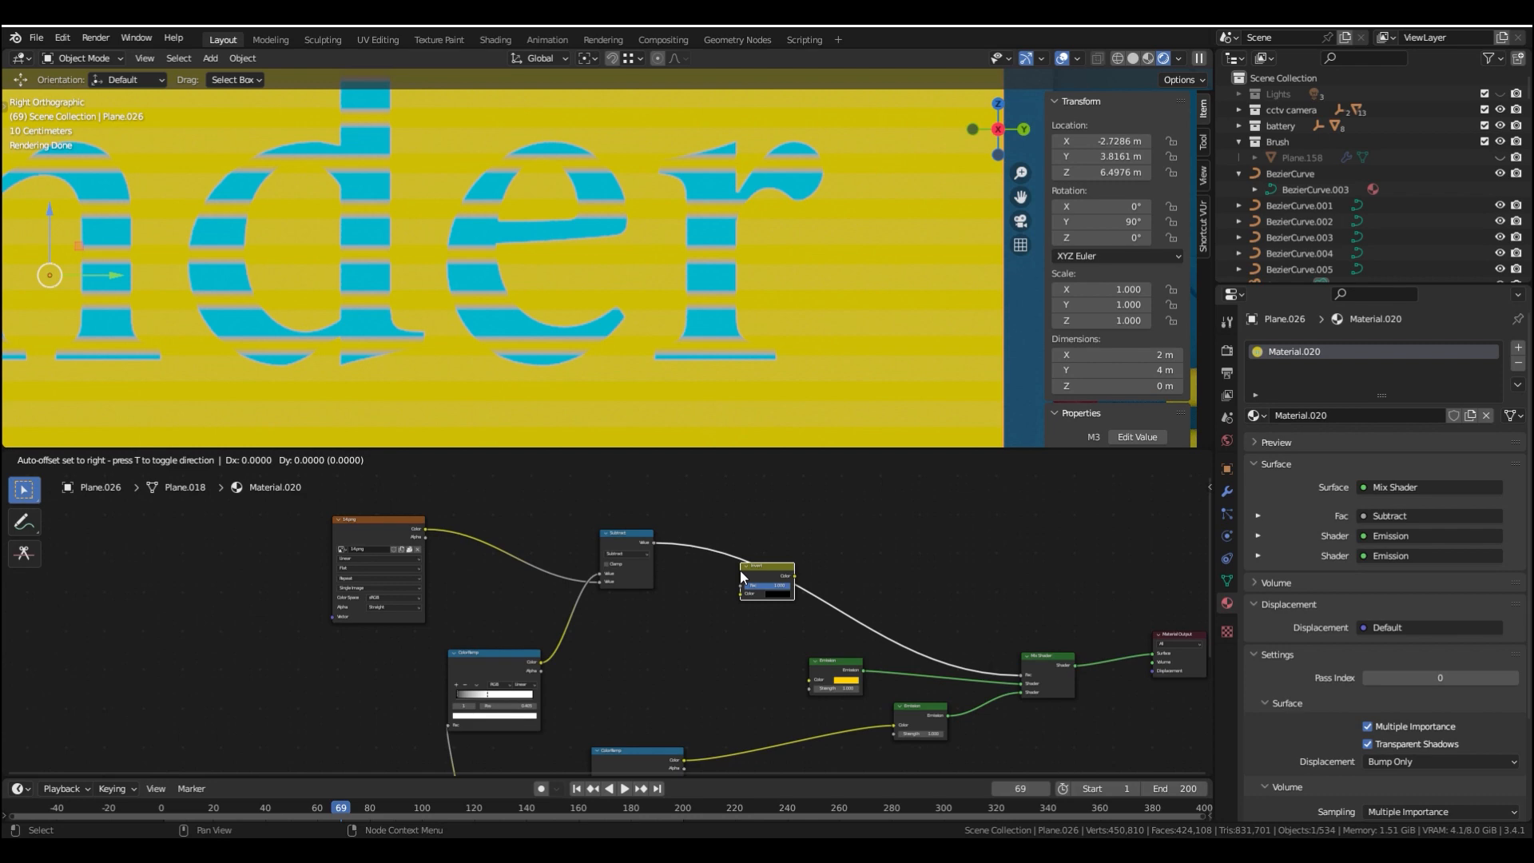
pyautogui.click(740, 570)
# Duplicate the display plane and move the copy about 0.034 m outward along the X axis
pyautogui.scroll(-4, 658, 279)
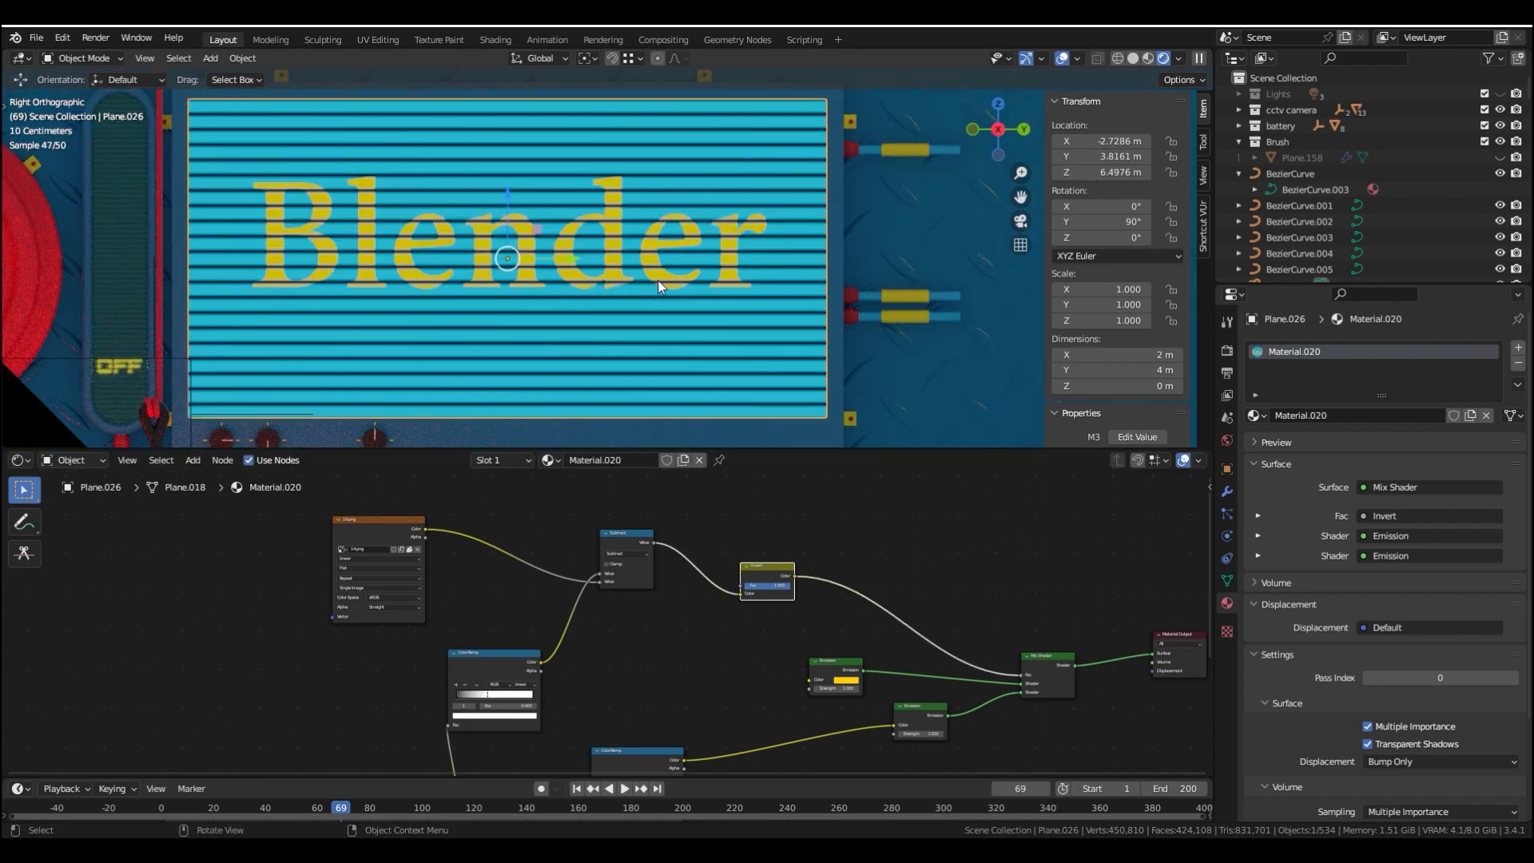
pyautogui.moveTo(678, 246)
pyautogui.mouseDown(button='middle')
pyautogui.moveTo(425, 270)
pyautogui.moveTo(639, 283)
pyautogui.moveTo(572, 284)
pyautogui.mouseUp(button='middle')
pyautogui.press('z')
pyautogui.click(679, 283)
pyautogui.scroll(-4, 677, 281)
pyautogui.moveTo(678, 281)
pyautogui.mouseDown(button='middle')
pyautogui.moveTo(580, 336)
pyautogui.moveTo(605, 249)
pyautogui.moveTo(574, 247)
pyautogui.moveTo(612, 262)
pyautogui.mouseUp(button='middle')
pyautogui.scroll(4, 605, 249)
pyautogui.scroll(2, 616, 265)
pyautogui.hotkey('shift', 'd')
pyautogui.rightClick(552, 236)
pyautogui.moveTo(423, 109); pyautogui.dragTo(405, 110)
# Give the duplicated plane its own copy of the material and delete every node except the Material Output
pyautogui.keyDown('shift'); pyautogui.moveTo(405, 111); pyautogui.dragTo(558, 230, button='middle'); pyautogui.keyUp('shift')
pyautogui.scroll(-4, 483, 238)
pyautogui.scroll(-2, 558, 230)
pyautogui.scroll(-3, 703, 576)
pyautogui.click(1430, 417)
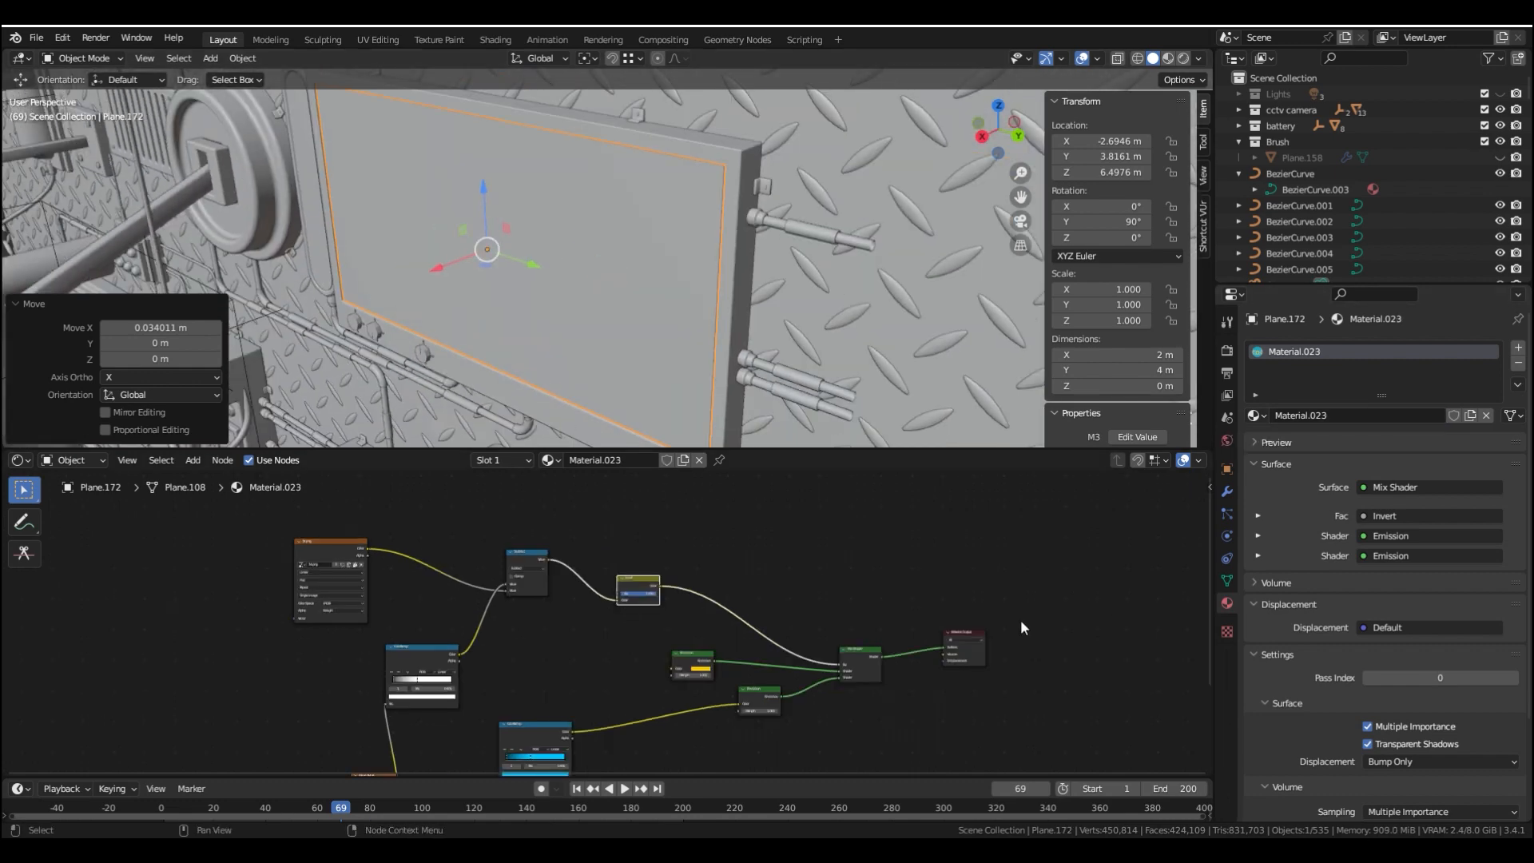
pyautogui.scroll(-3, 933, 612)
pyautogui.moveTo(857, 529); pyautogui.dragTo(405, 729)
pyautogui.press('x')
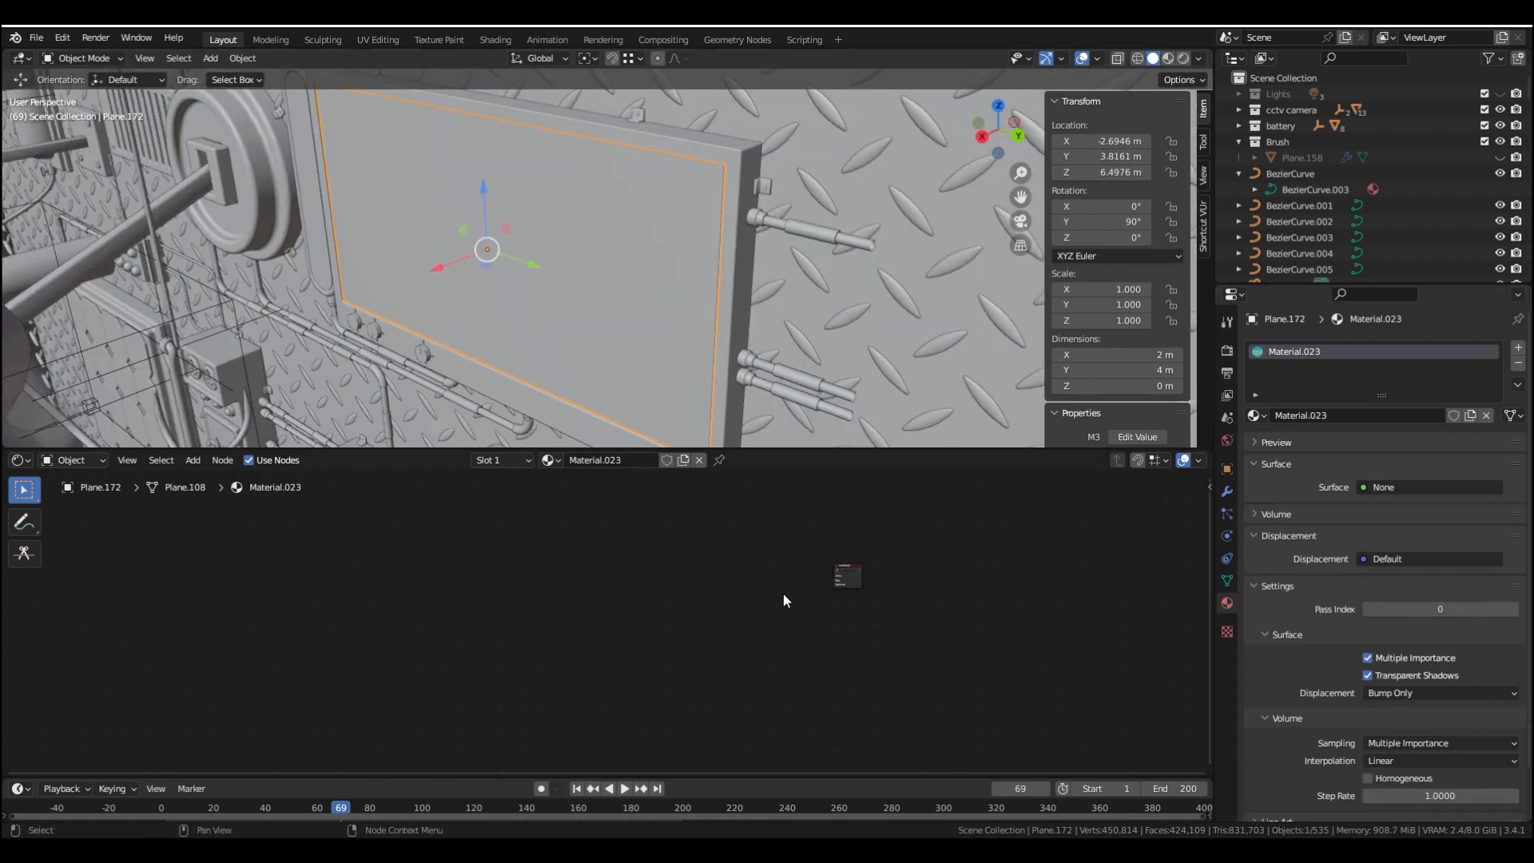
# Add a Glass BSDF and connect it to the Material Output's Surface input
pyautogui.hotkey('shift', 'a')
pyautogui.write('gals')
pyautogui.press('Return')
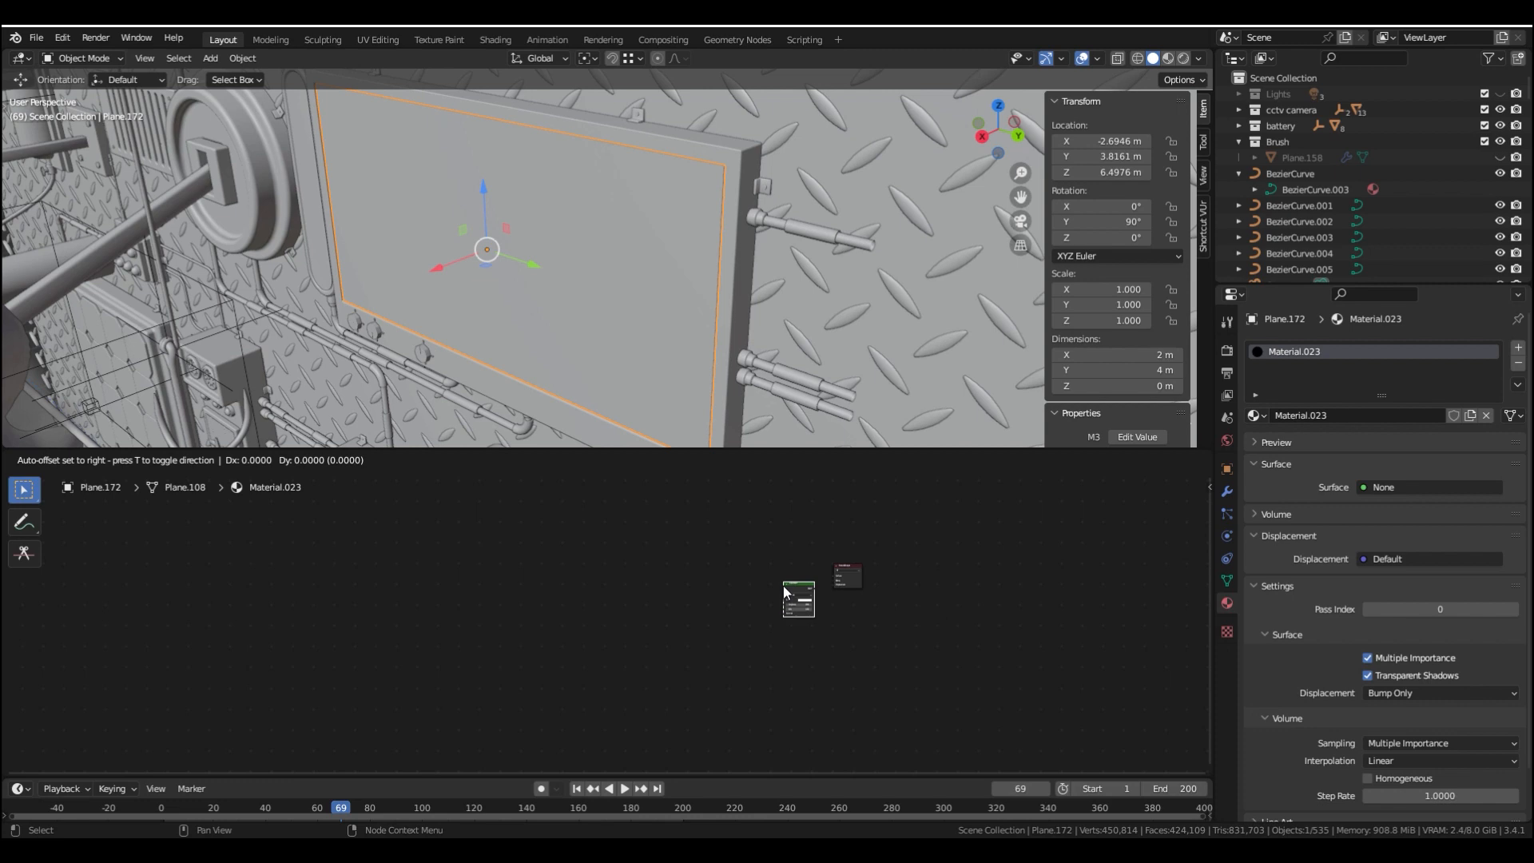
pyautogui.click(783, 587)
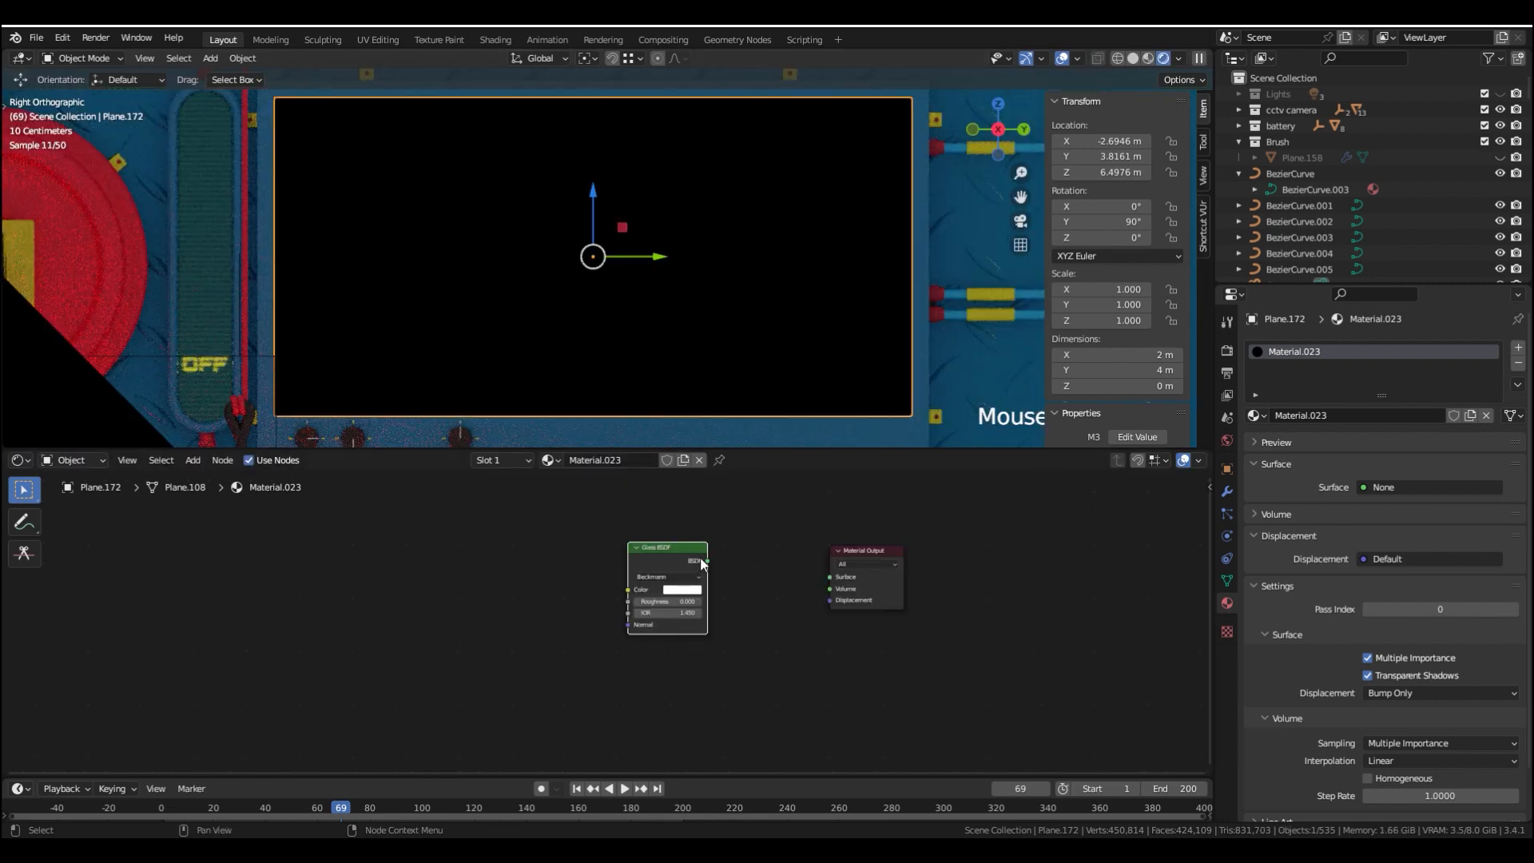
pyautogui.moveTo(700, 564); pyautogui.dragTo(835, 577)
# Darken the Glass BSDF color to a value of 0.389 and set its roughness to 0.5
pyautogui.scroll(2, 675, 611)
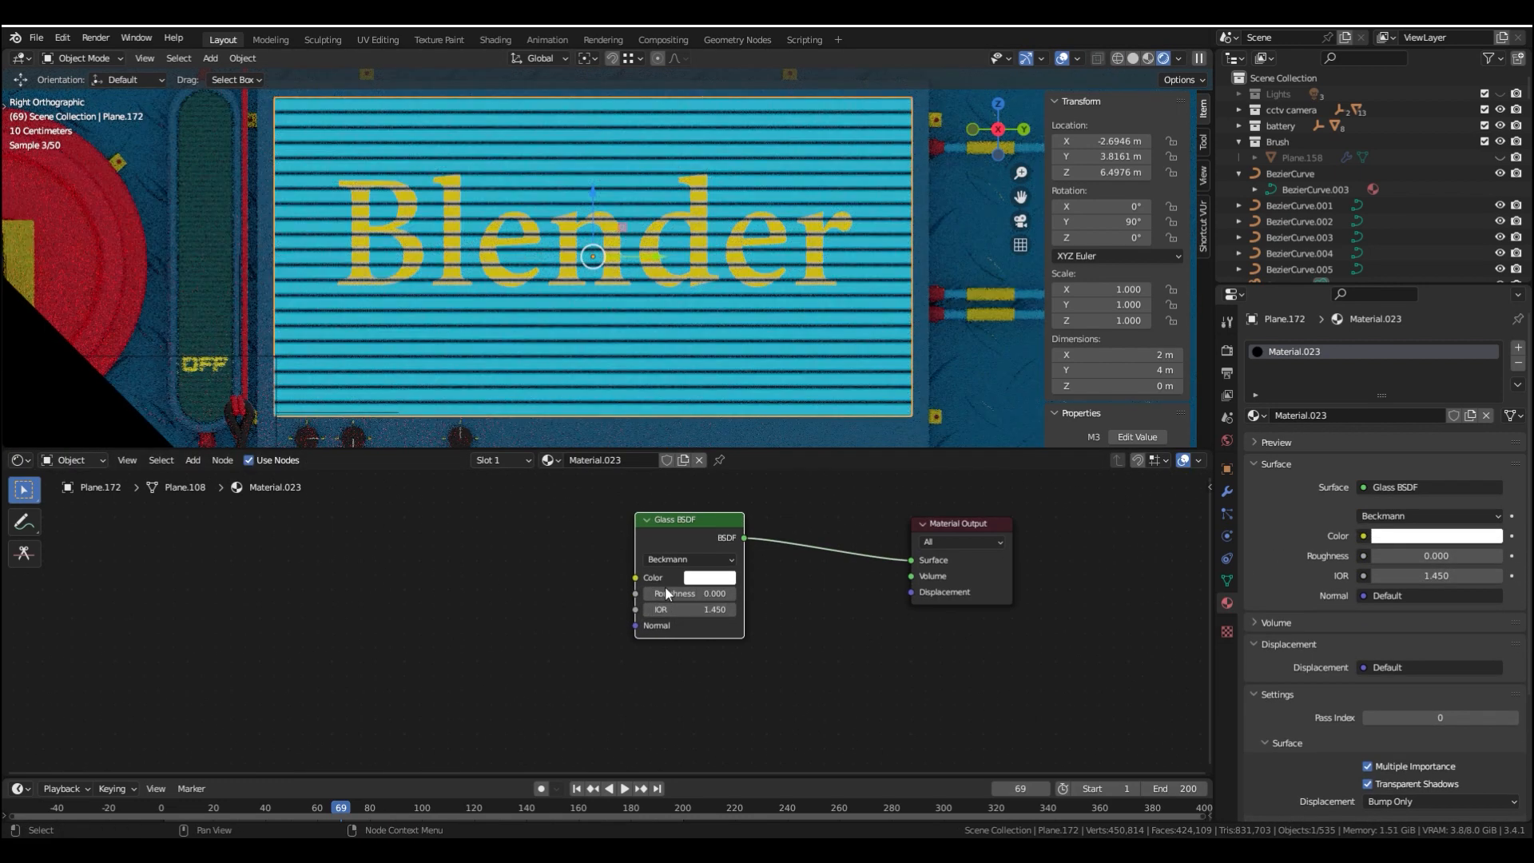
pyautogui.scroll(3, 692, 592)
pyautogui.click(649, 581)
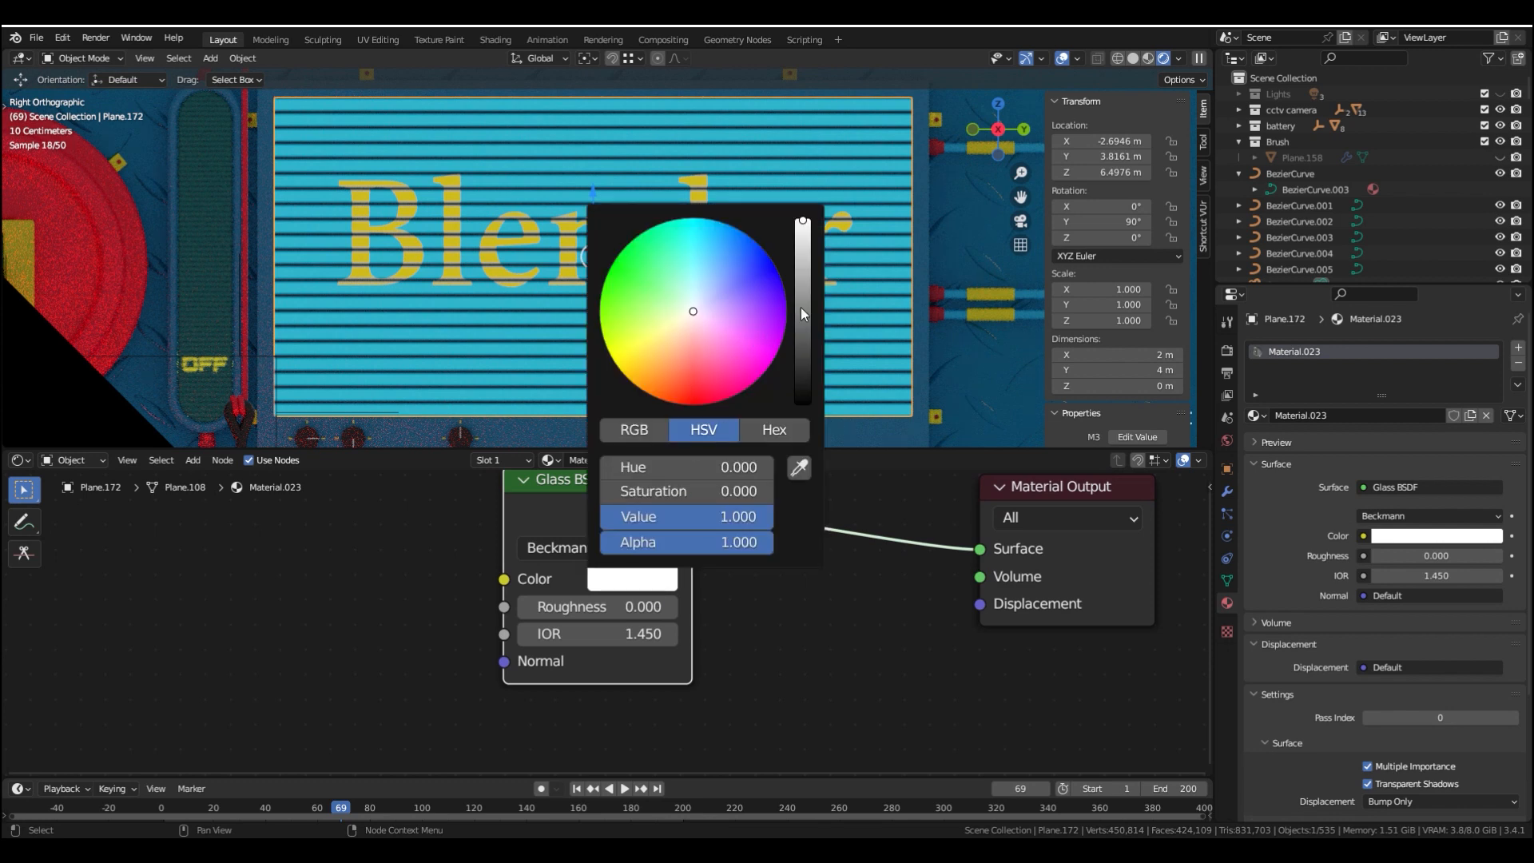
pyautogui.click(799, 260)
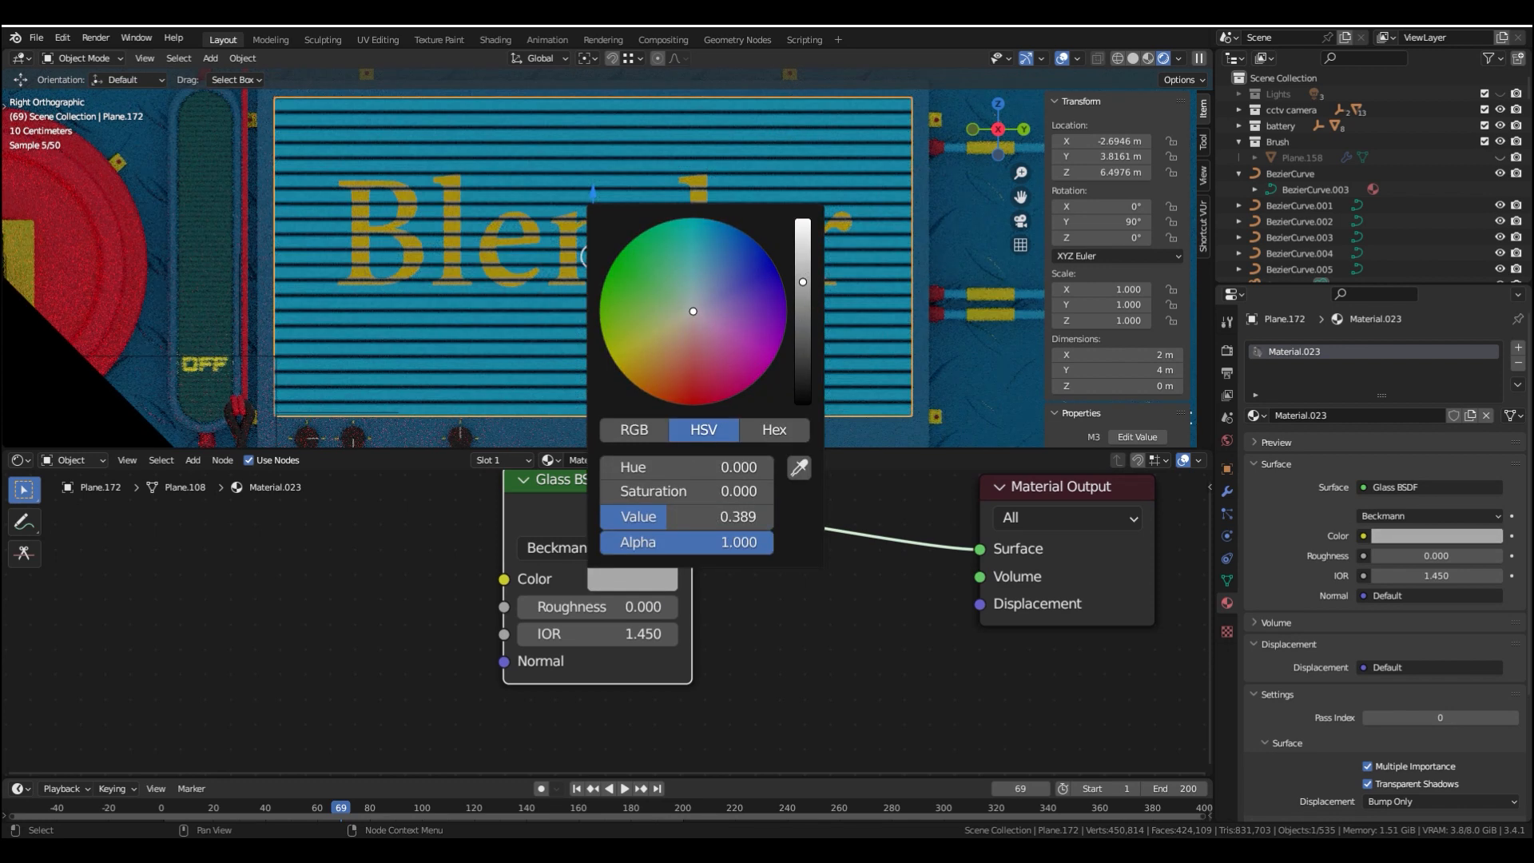
pyautogui.click(631, 606)
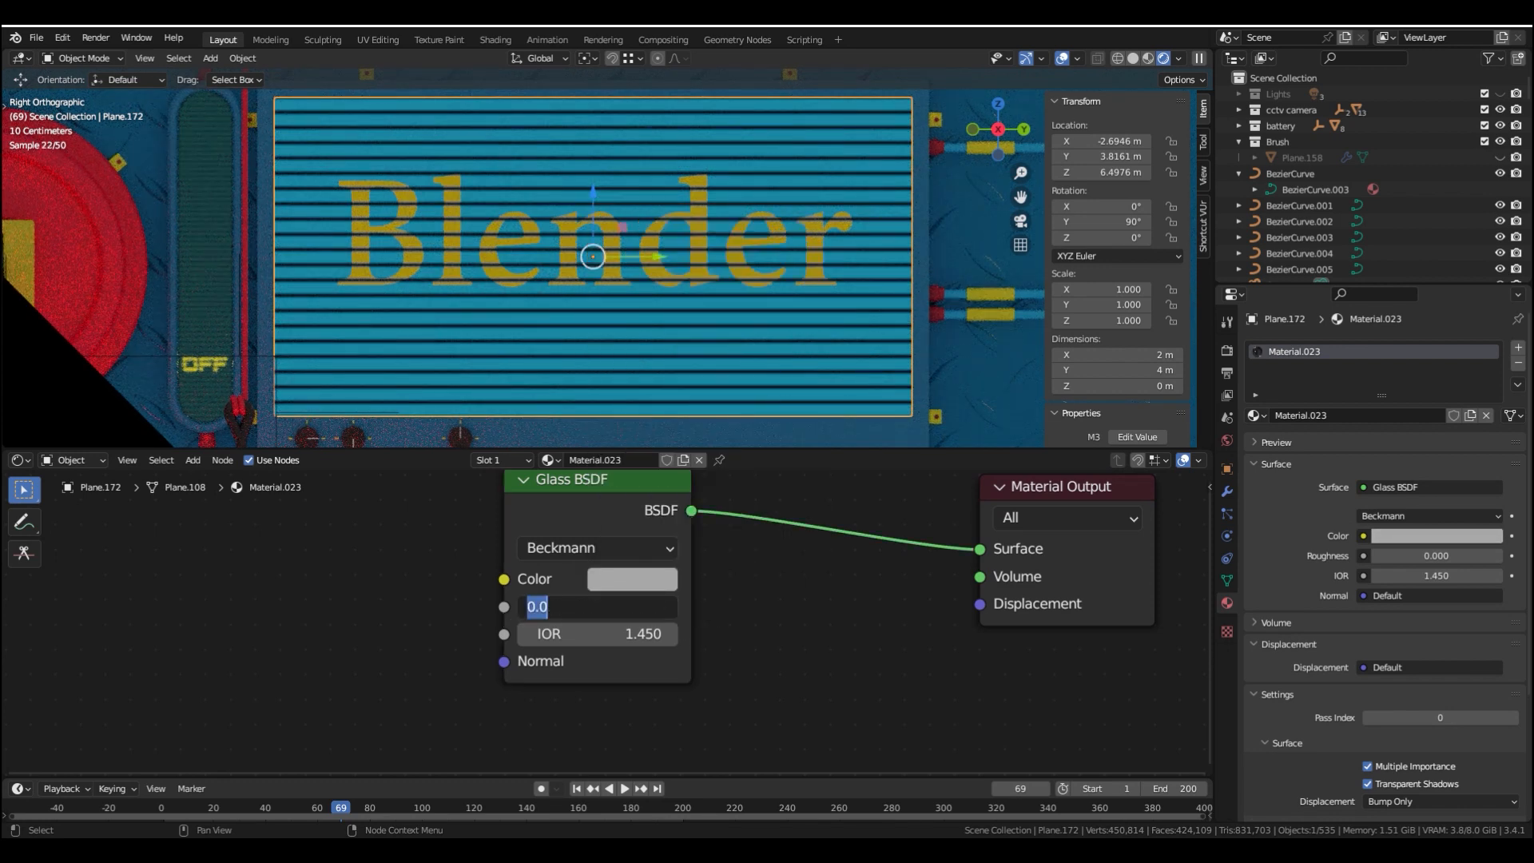
pyautogui.write('.5')
pyautogui.press('Return')
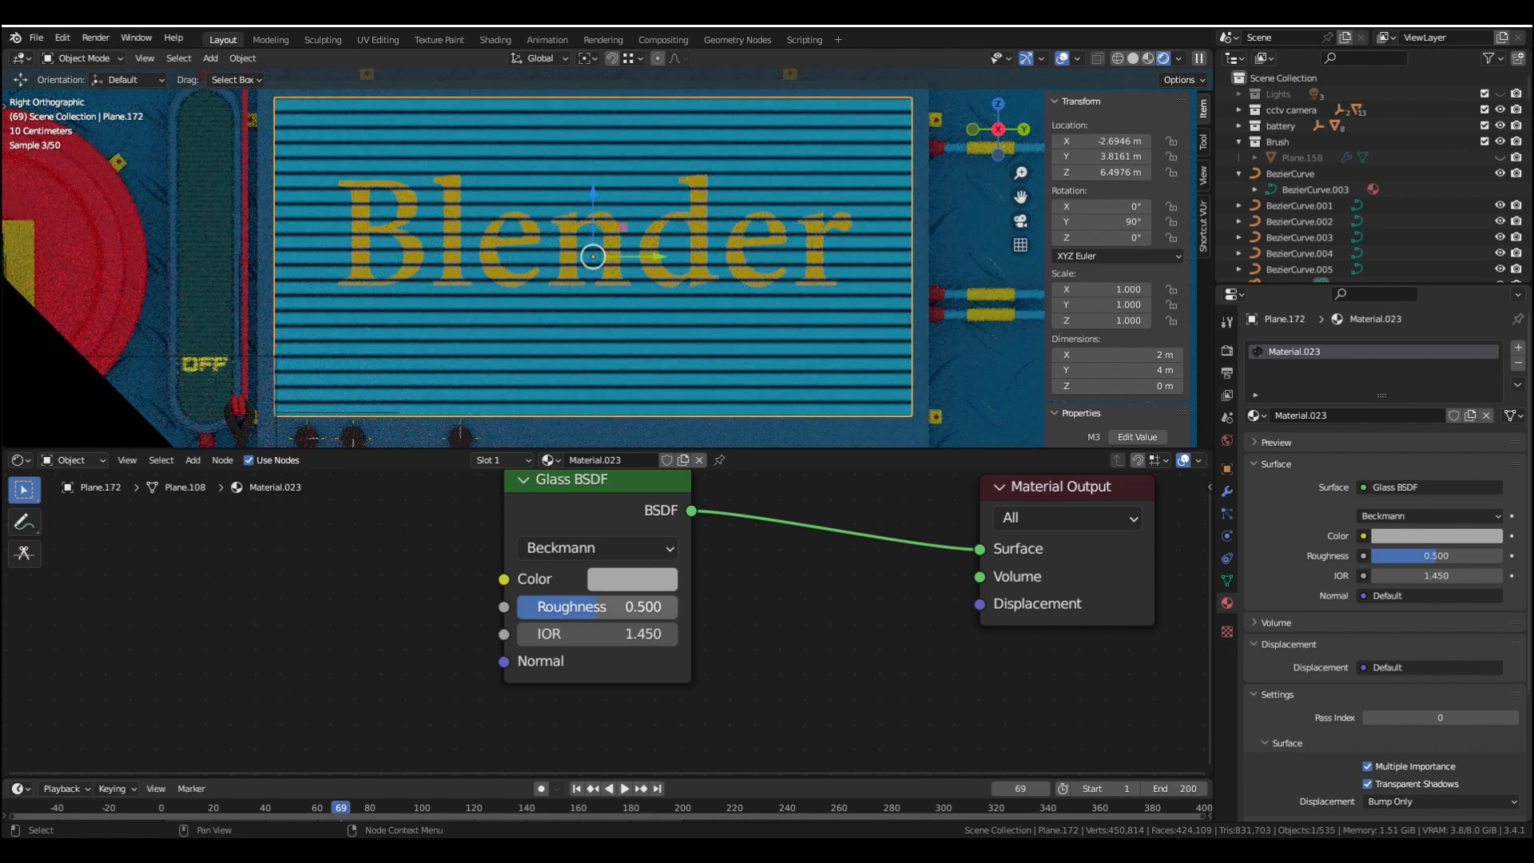
# Select the striped display plane behind the glass and set its yellow Emission shader's strength to 10
pyautogui.click(622, 334)
pyautogui.scroll(-4, 631, 655)
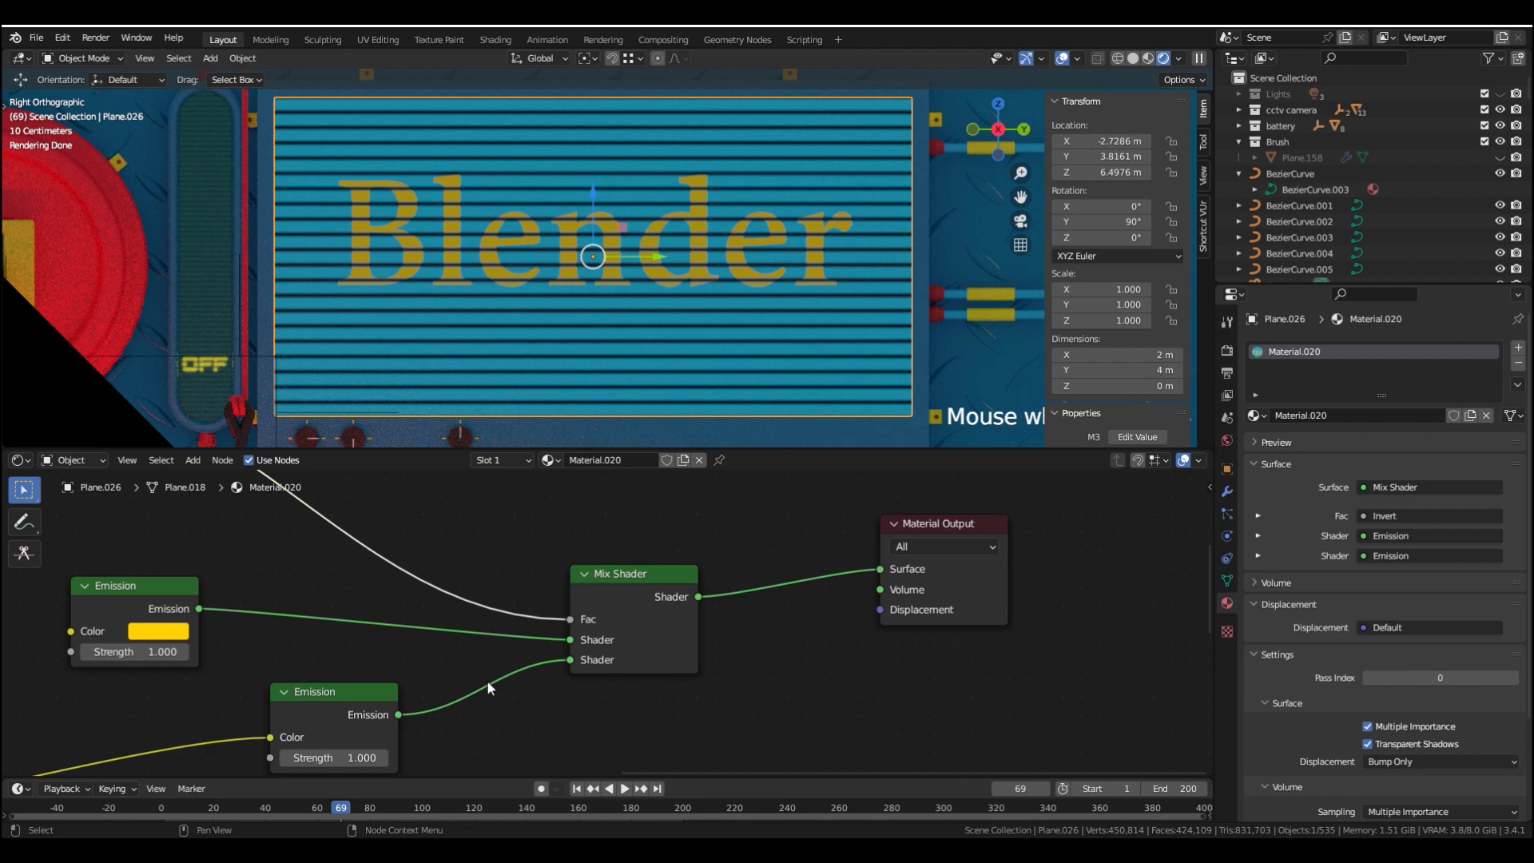
pyautogui.moveTo(108, 676); pyautogui.dragTo(463, 634, button='middle')
pyautogui.scroll(3, 462, 635)
pyautogui.click(486, 611)
pyautogui.write('10')
pyautogui.press('Return')
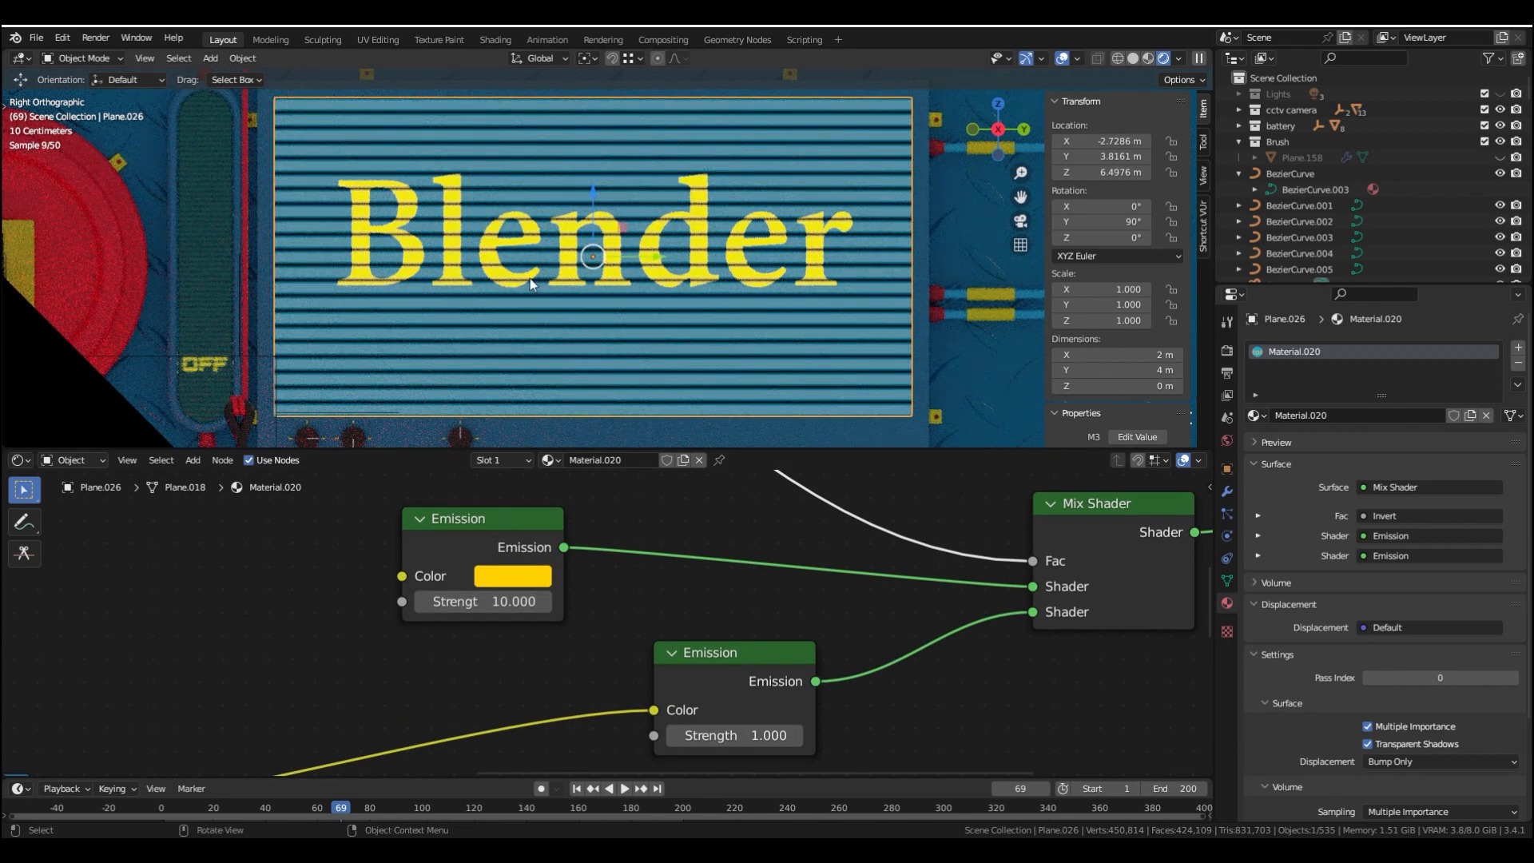